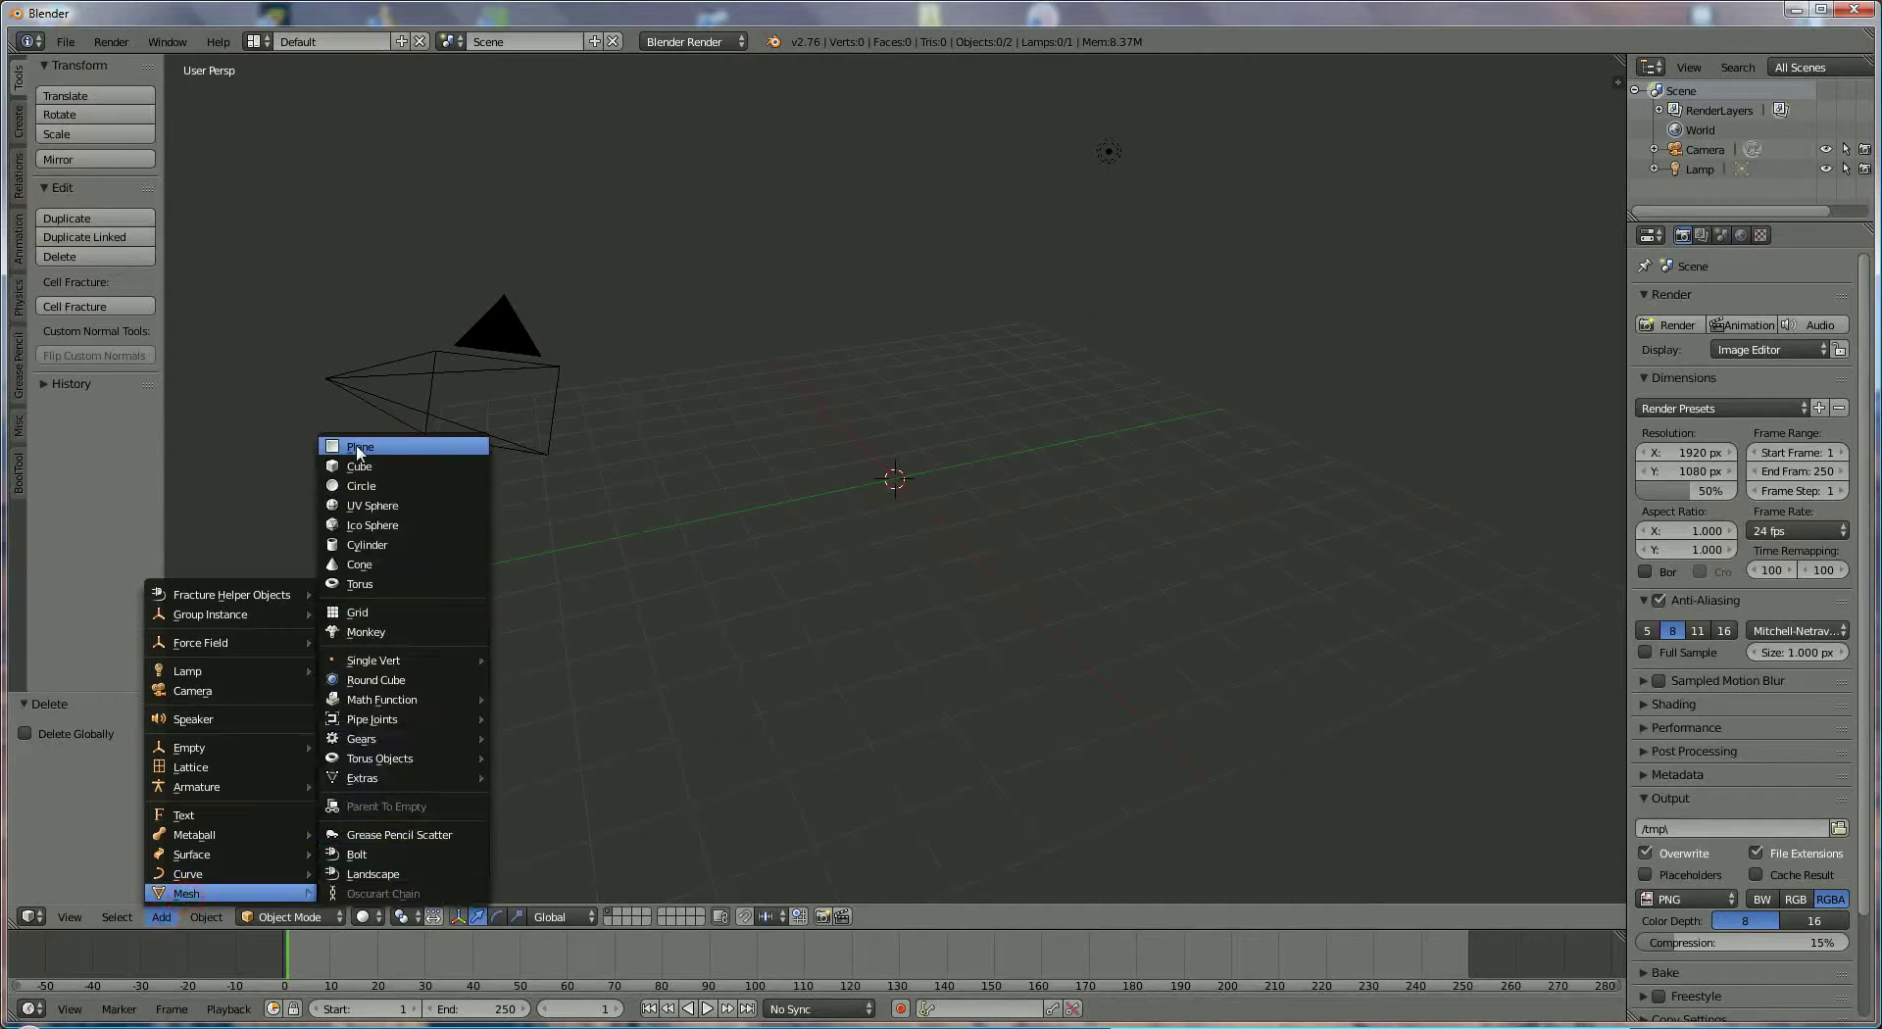
Add a mesh plane and view it zoomed in from the top
{"action": "left_click", "coordinate": [357, 447]}
{"action": "key", "text": "KP_7"}
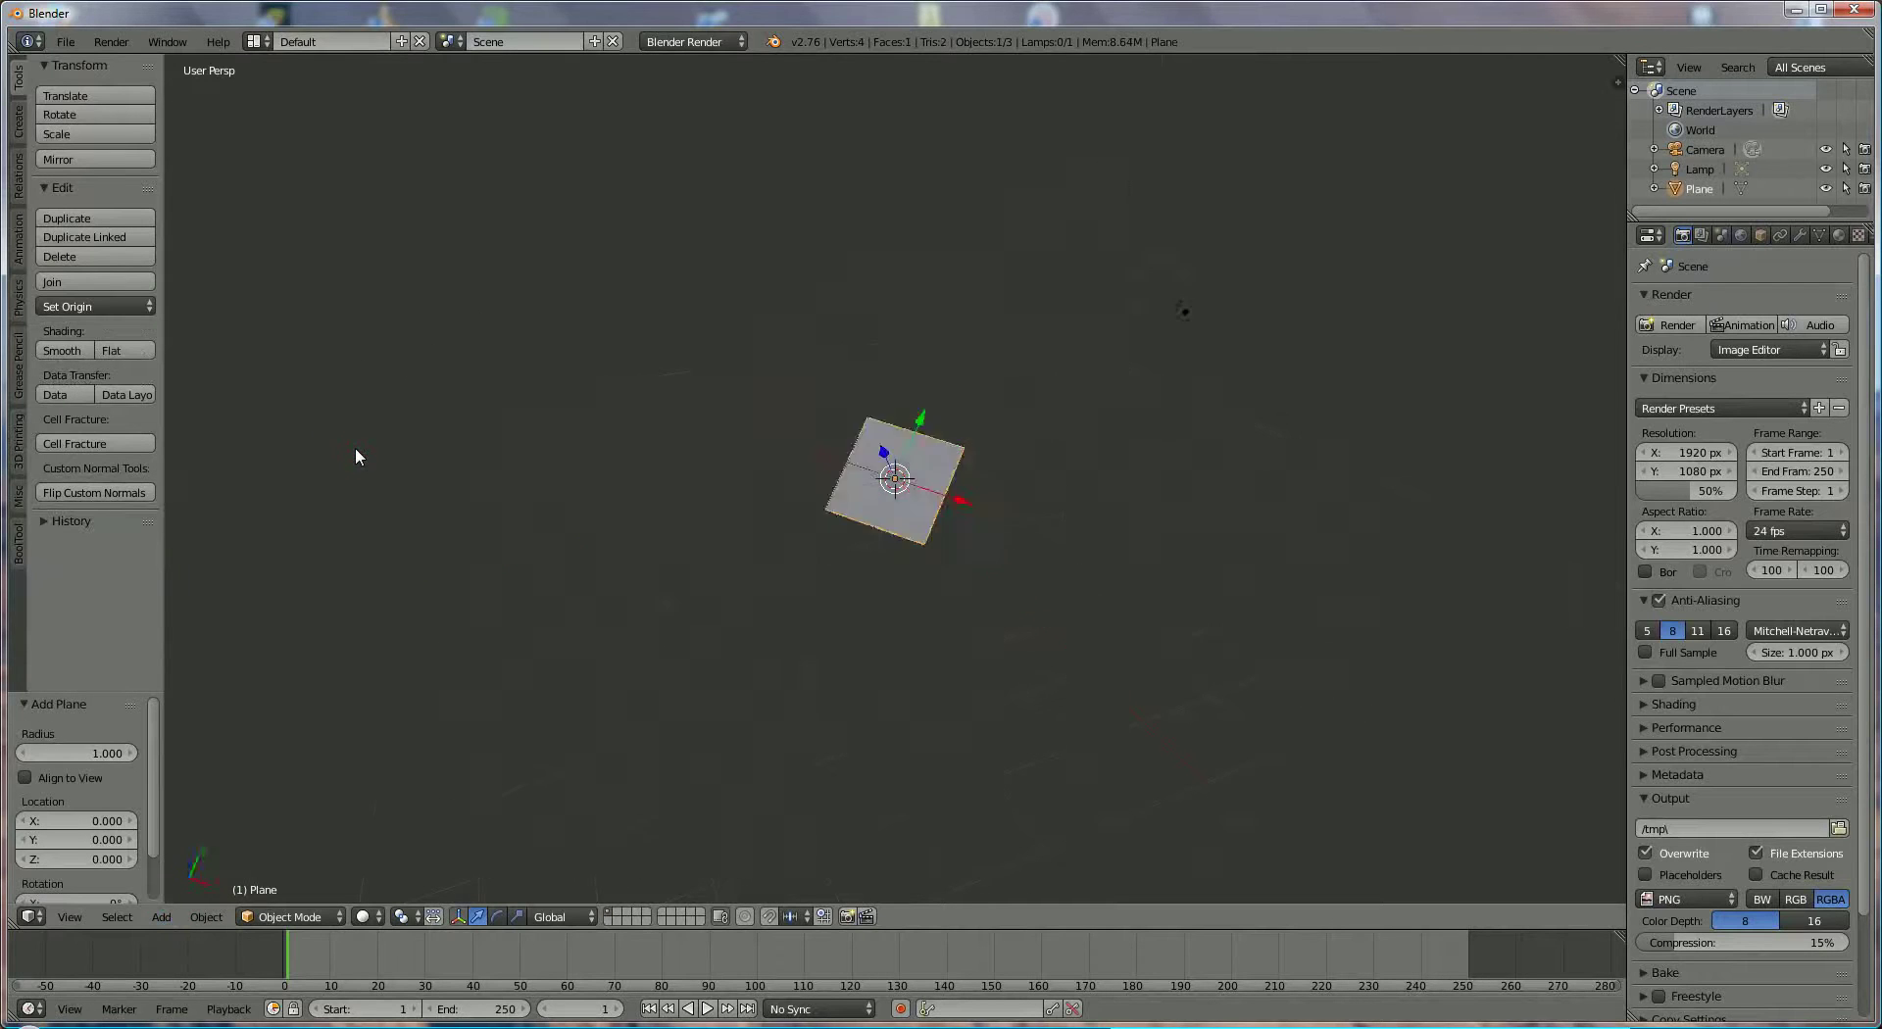
{"action": "scroll", "coordinate": [863, 628], "scroll_direction": "up", "scroll_amount": 8}
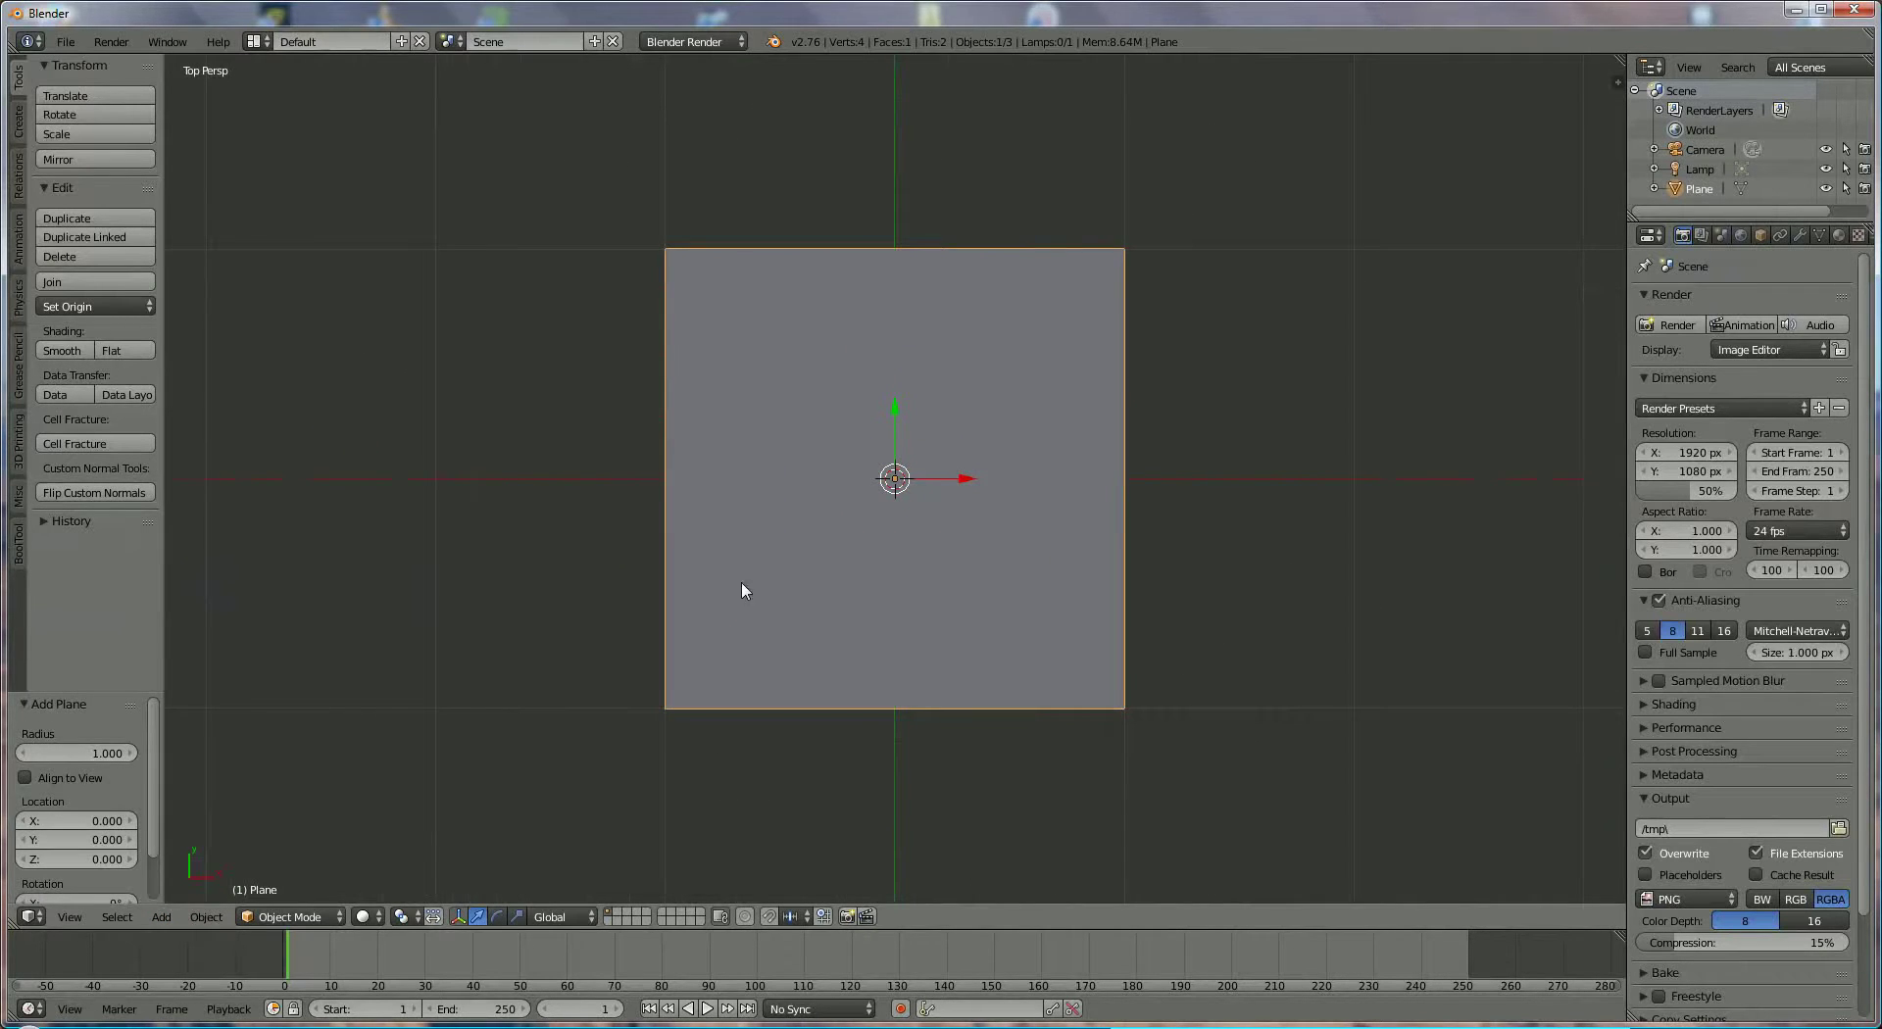
Put the plane in Edit Mode and start a Loop Cut and Slide through it
{"action": "left_click", "coordinate": [294, 917]}
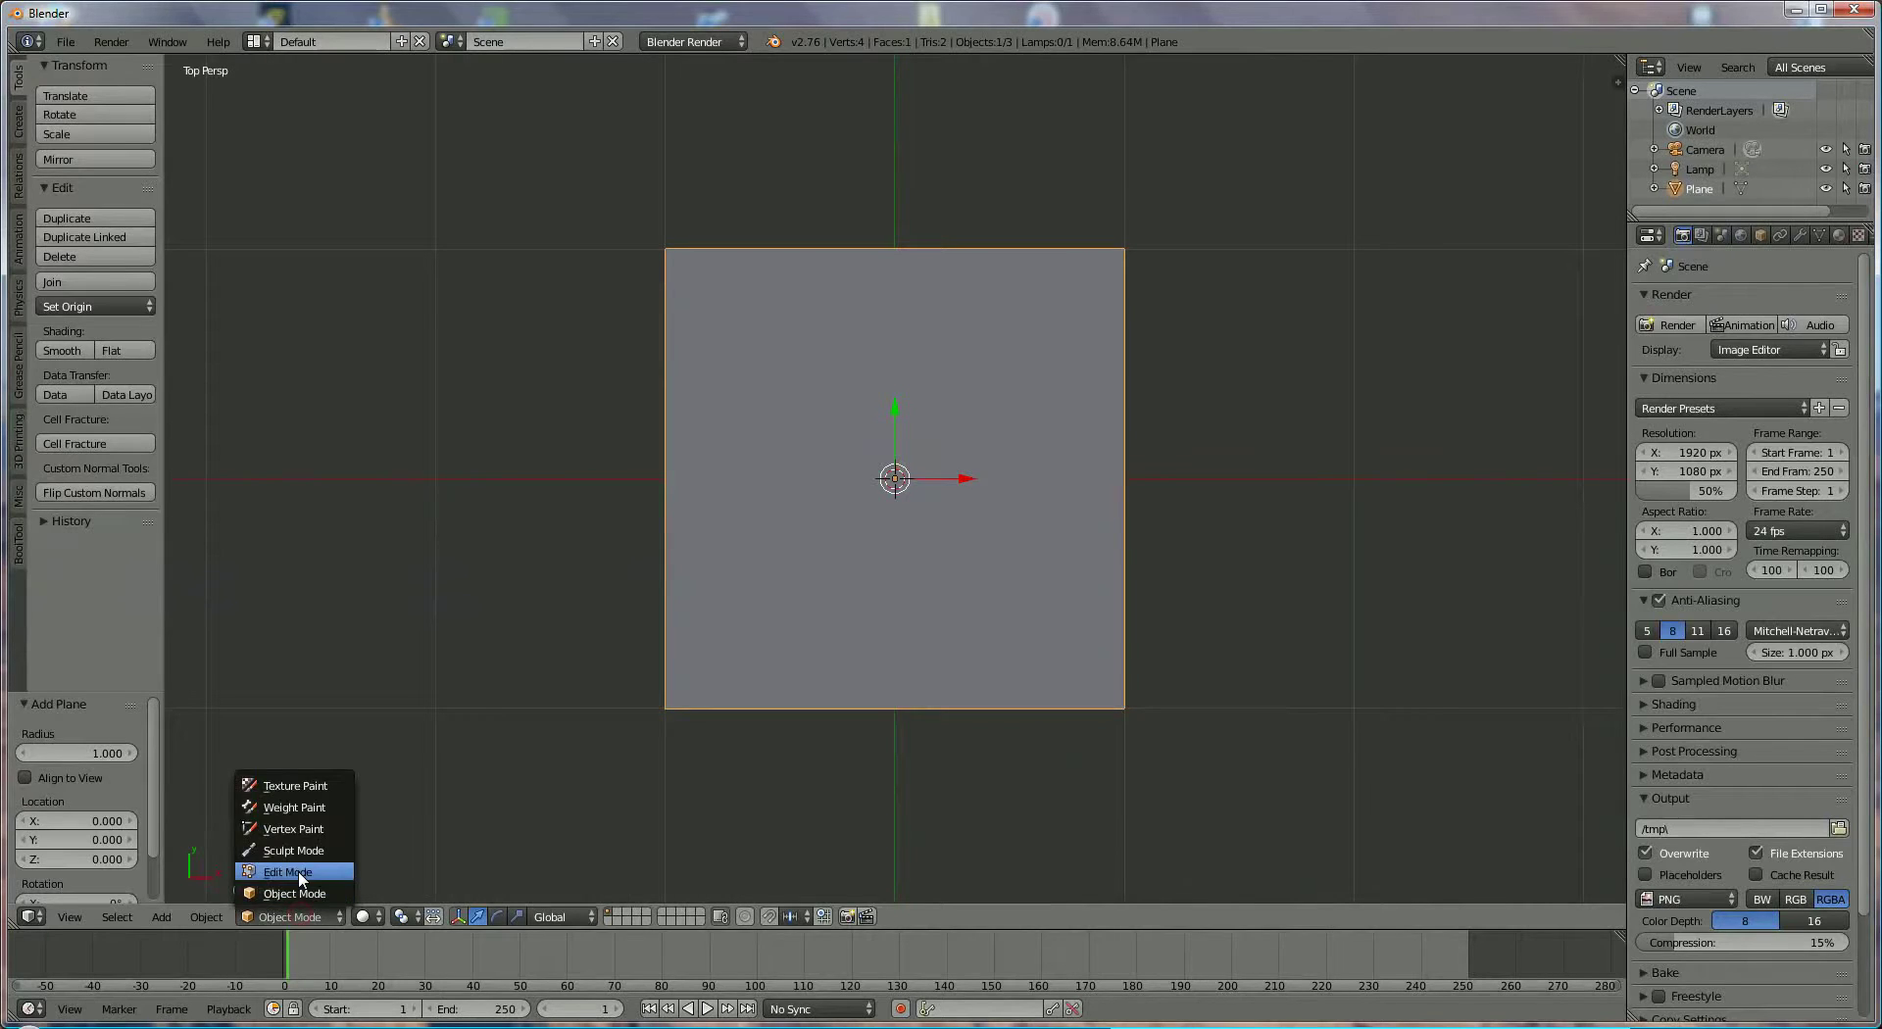
{"action": "left_click", "coordinate": [299, 880]}
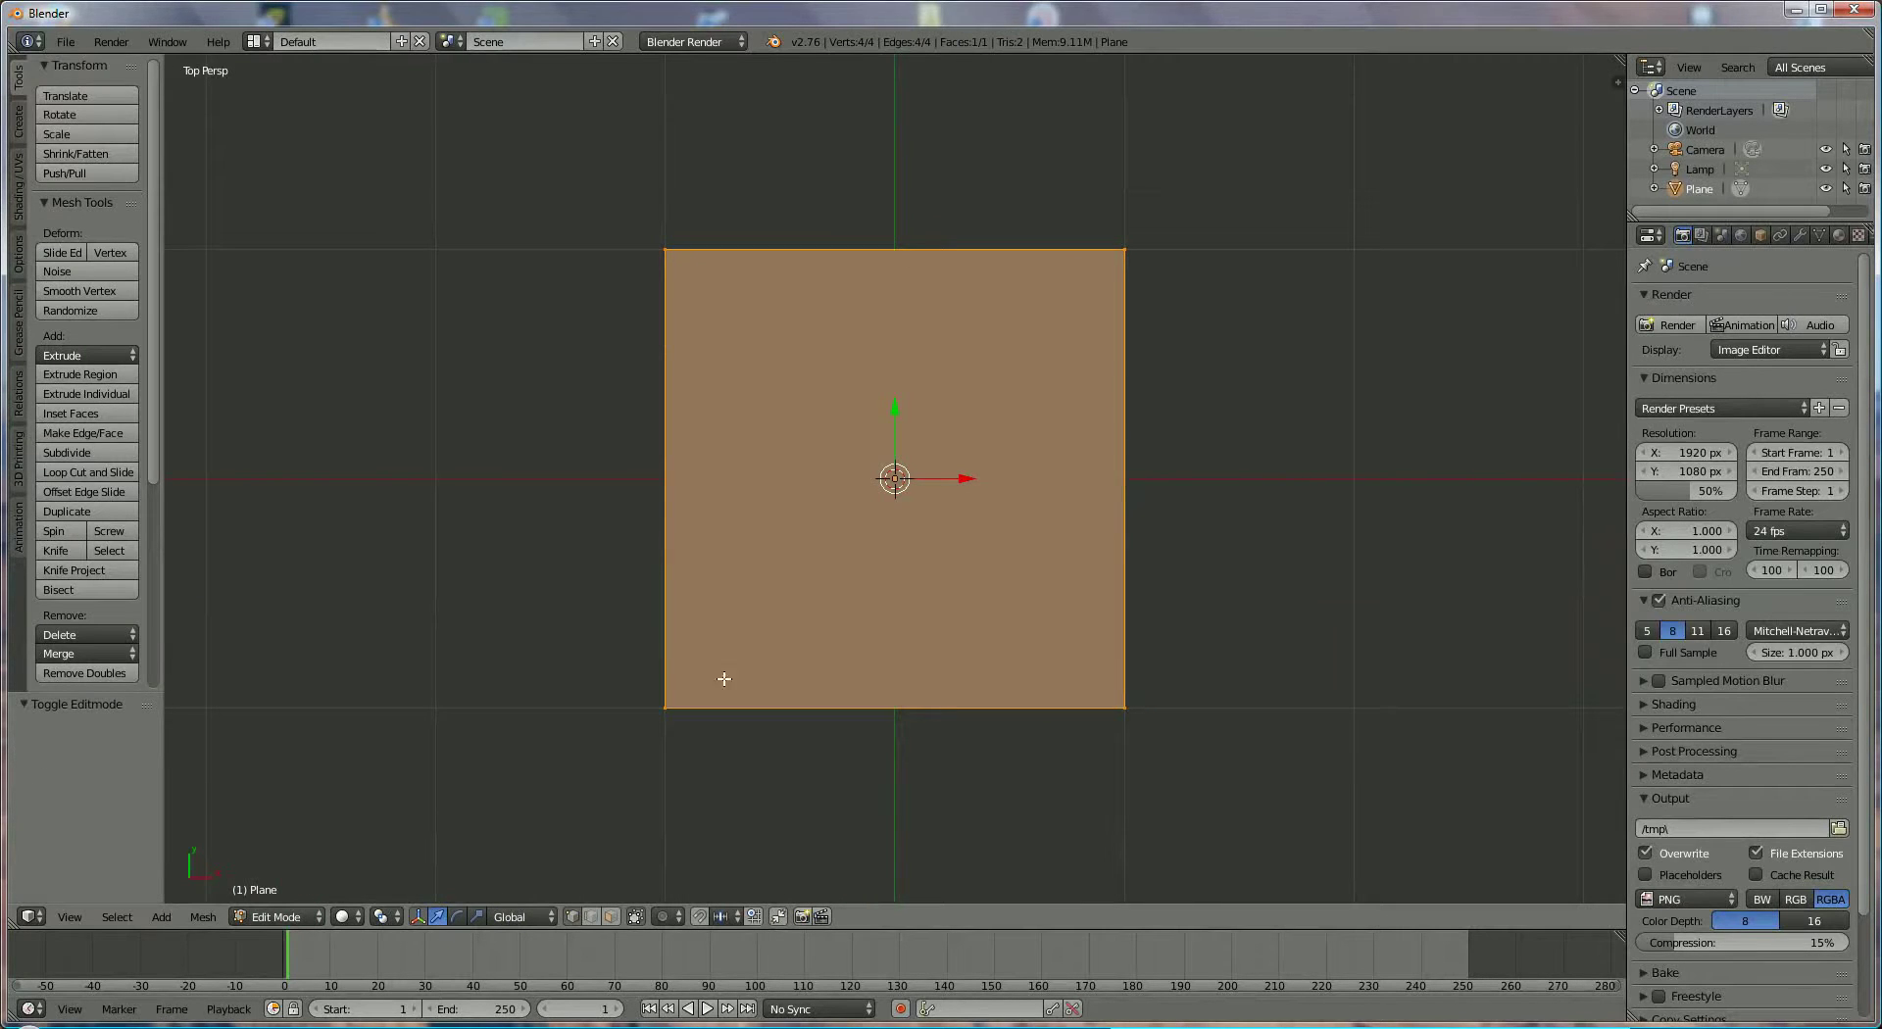
{"action": "key", "text": "ctrl+r"}
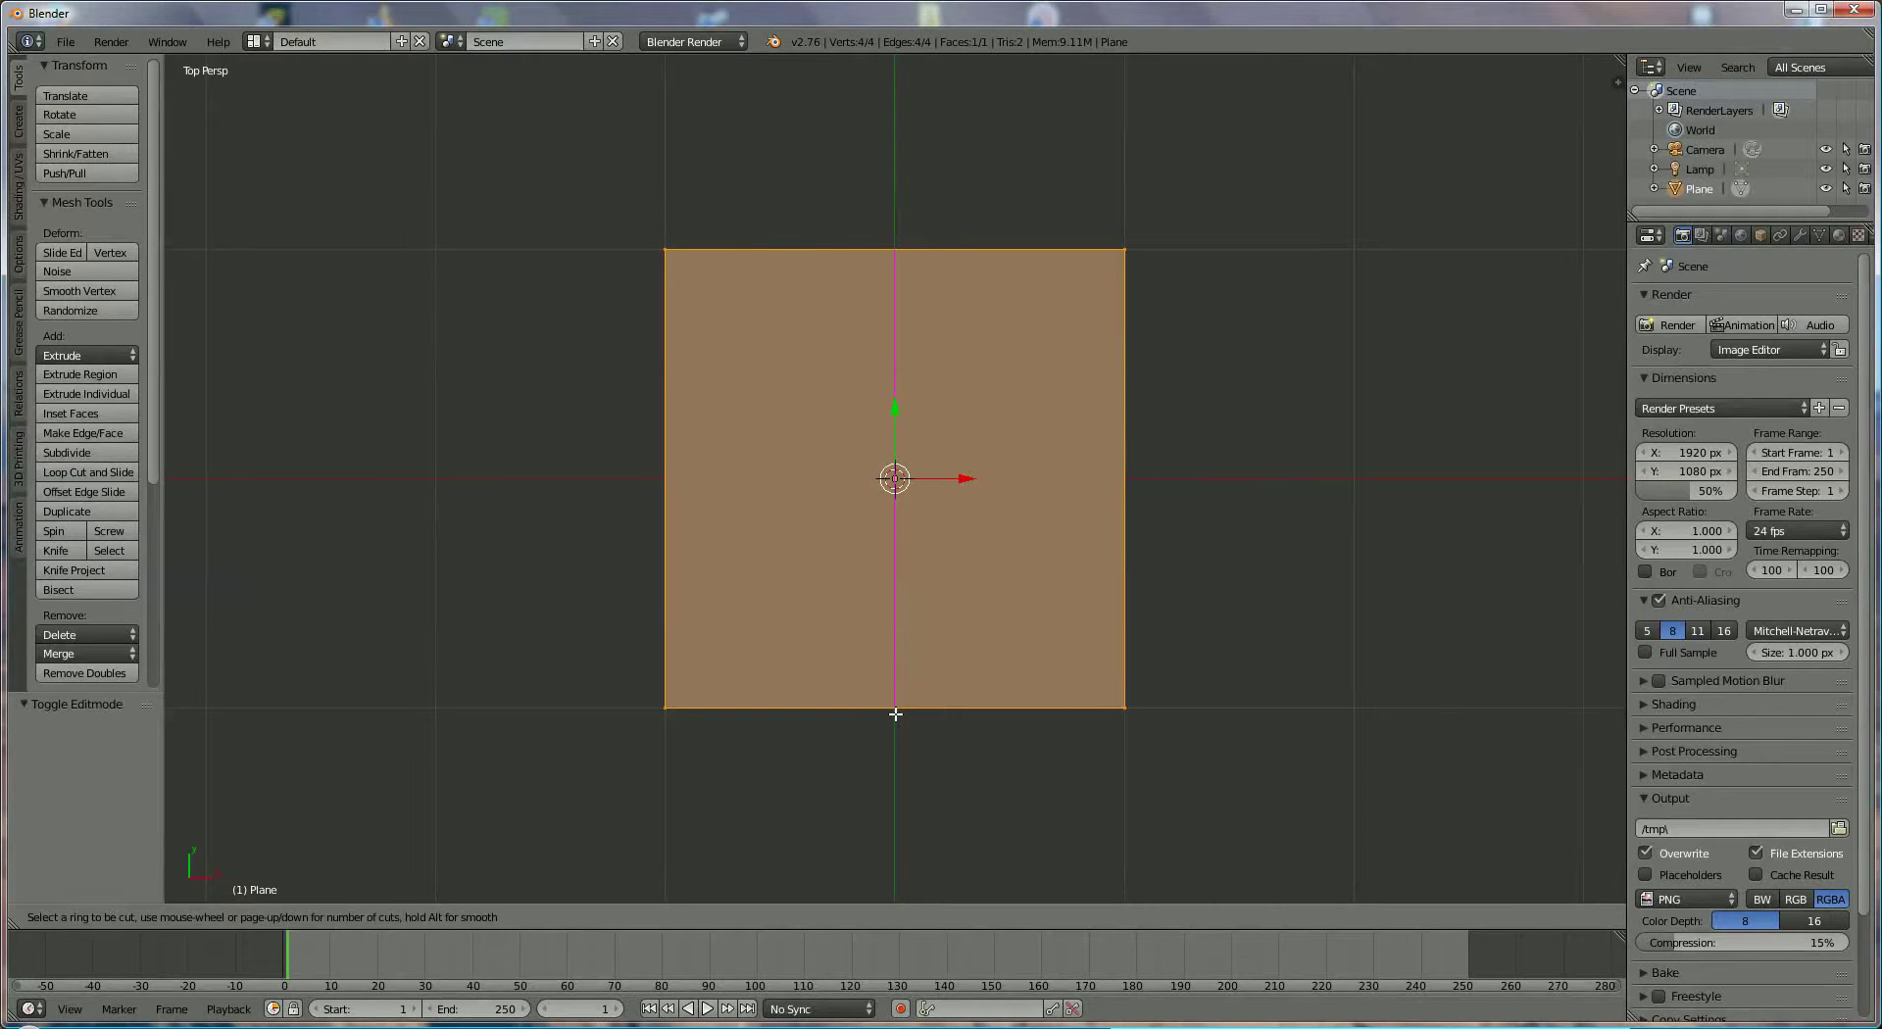
Place two parallel lengthwise loop cuts without sliding them
{"action": "scroll", "coordinate": [899, 715], "scroll_direction": "up", "scroll_amount": 1}
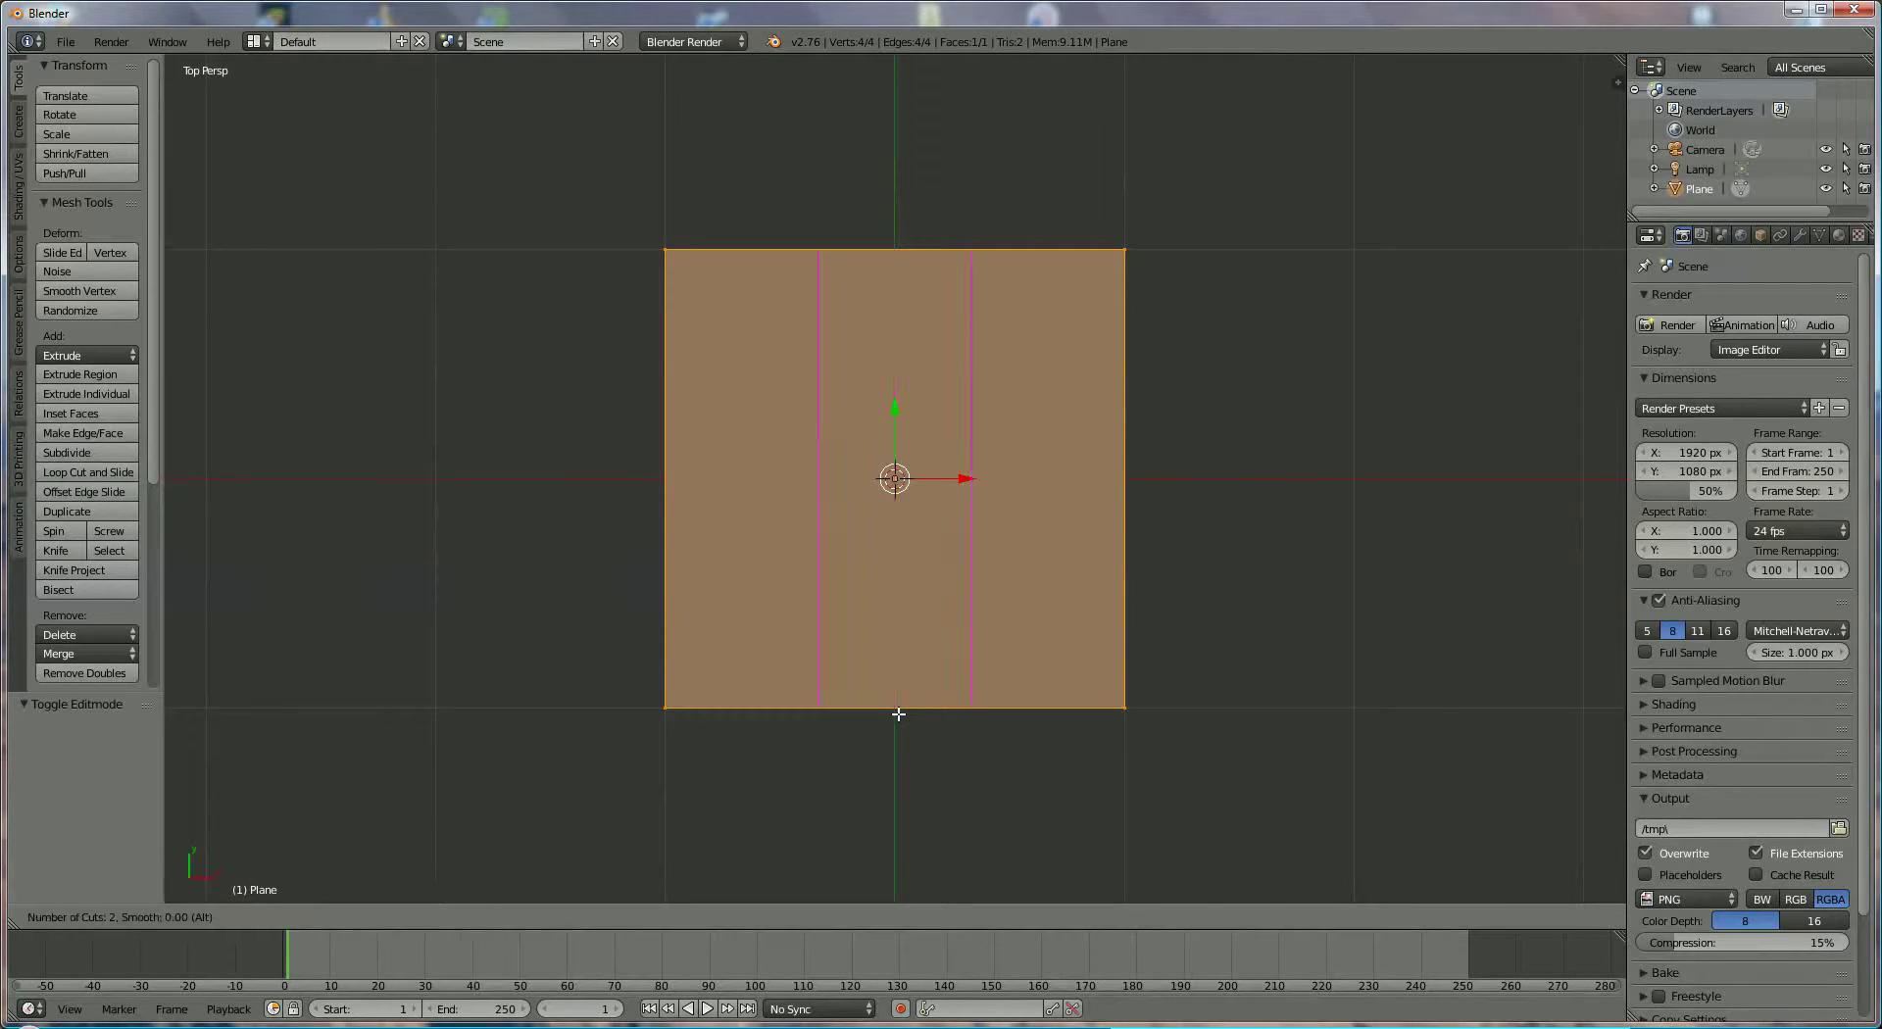
{"action": "left_click", "coordinate": [899, 714]}
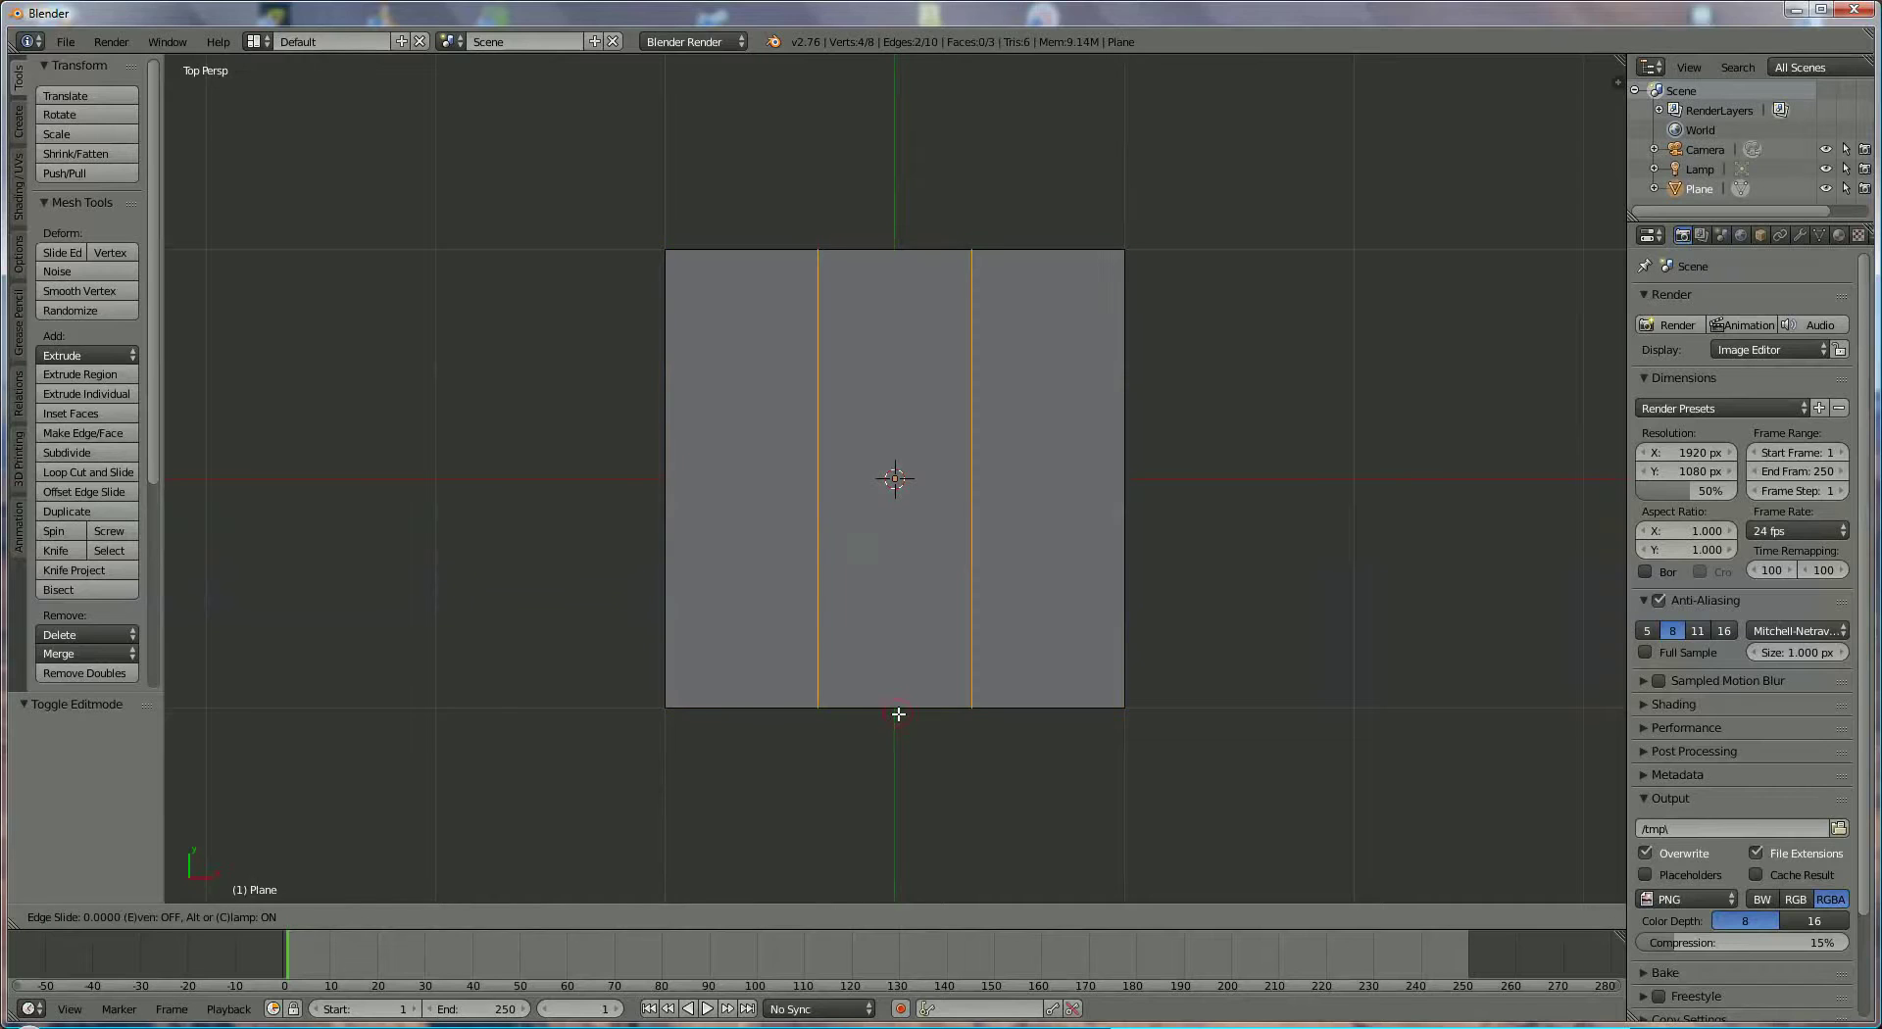
{"action": "left_click", "coordinate": [899, 715]}
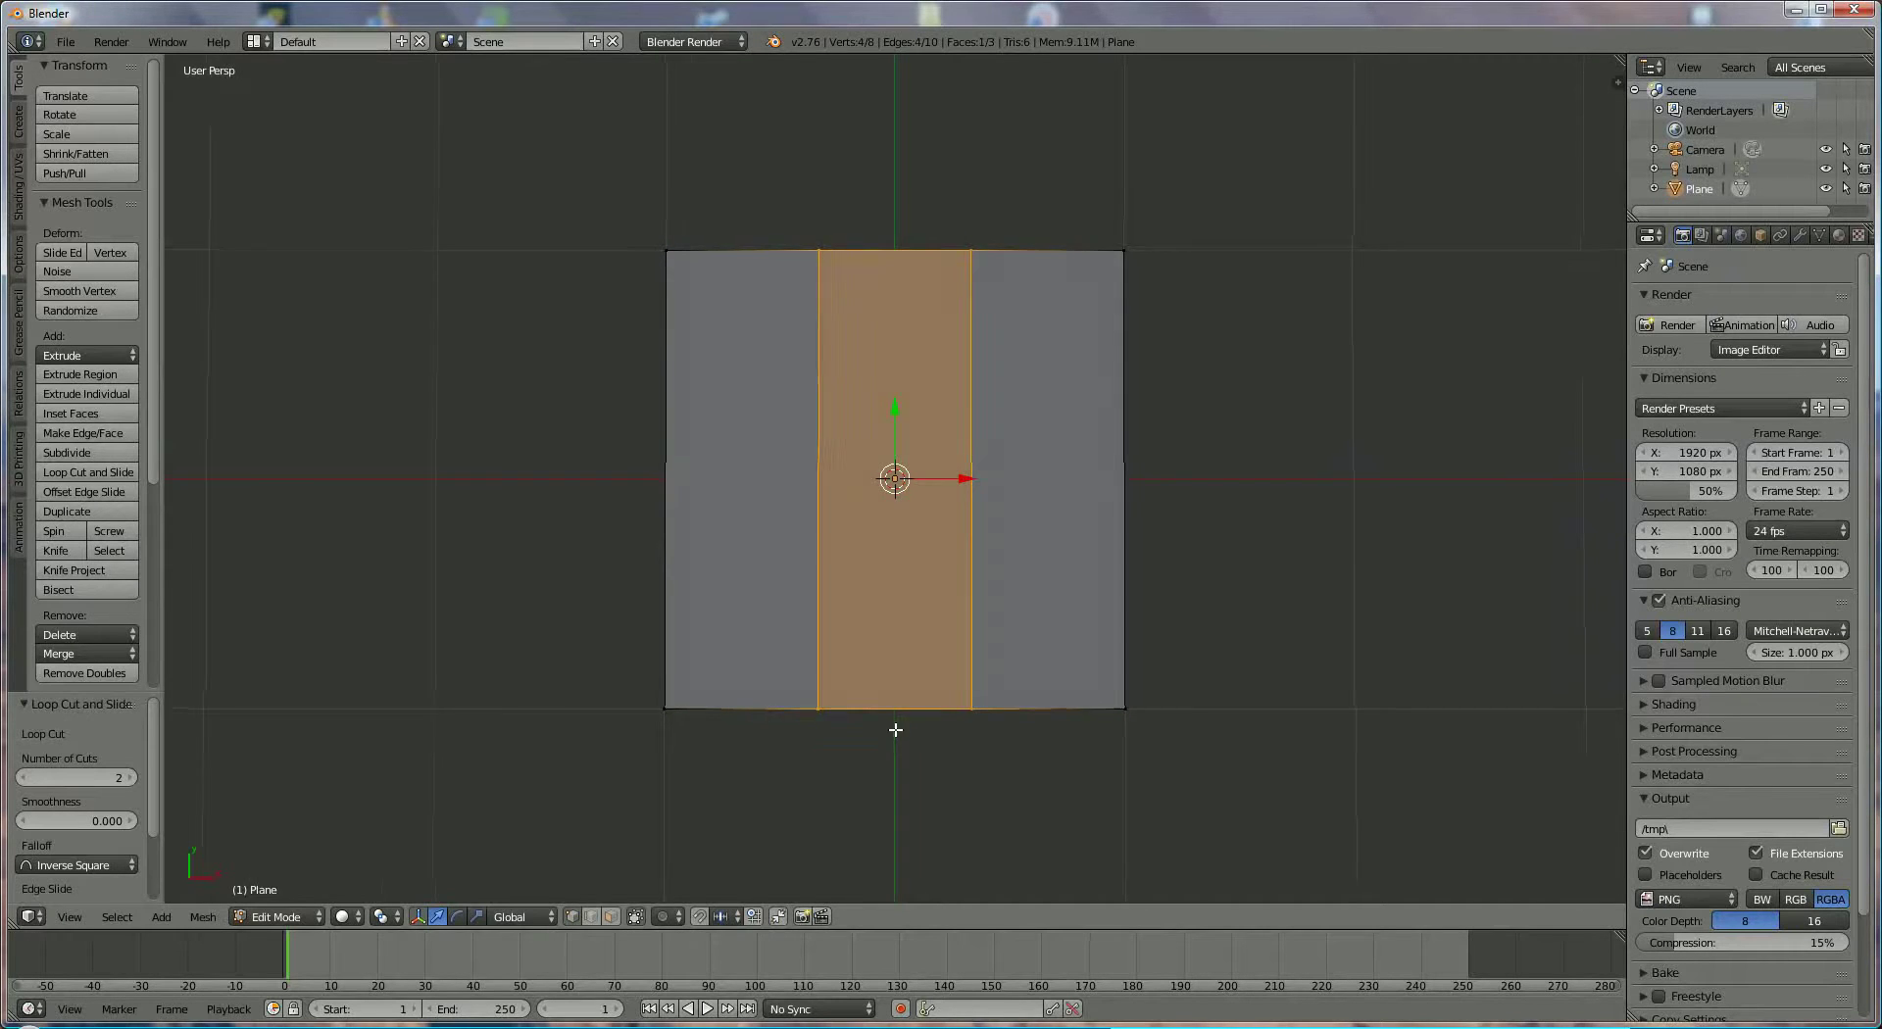
{"action": "middle_click_drag", "start_coordinate": [895, 730], "coordinate": [870, 638]}
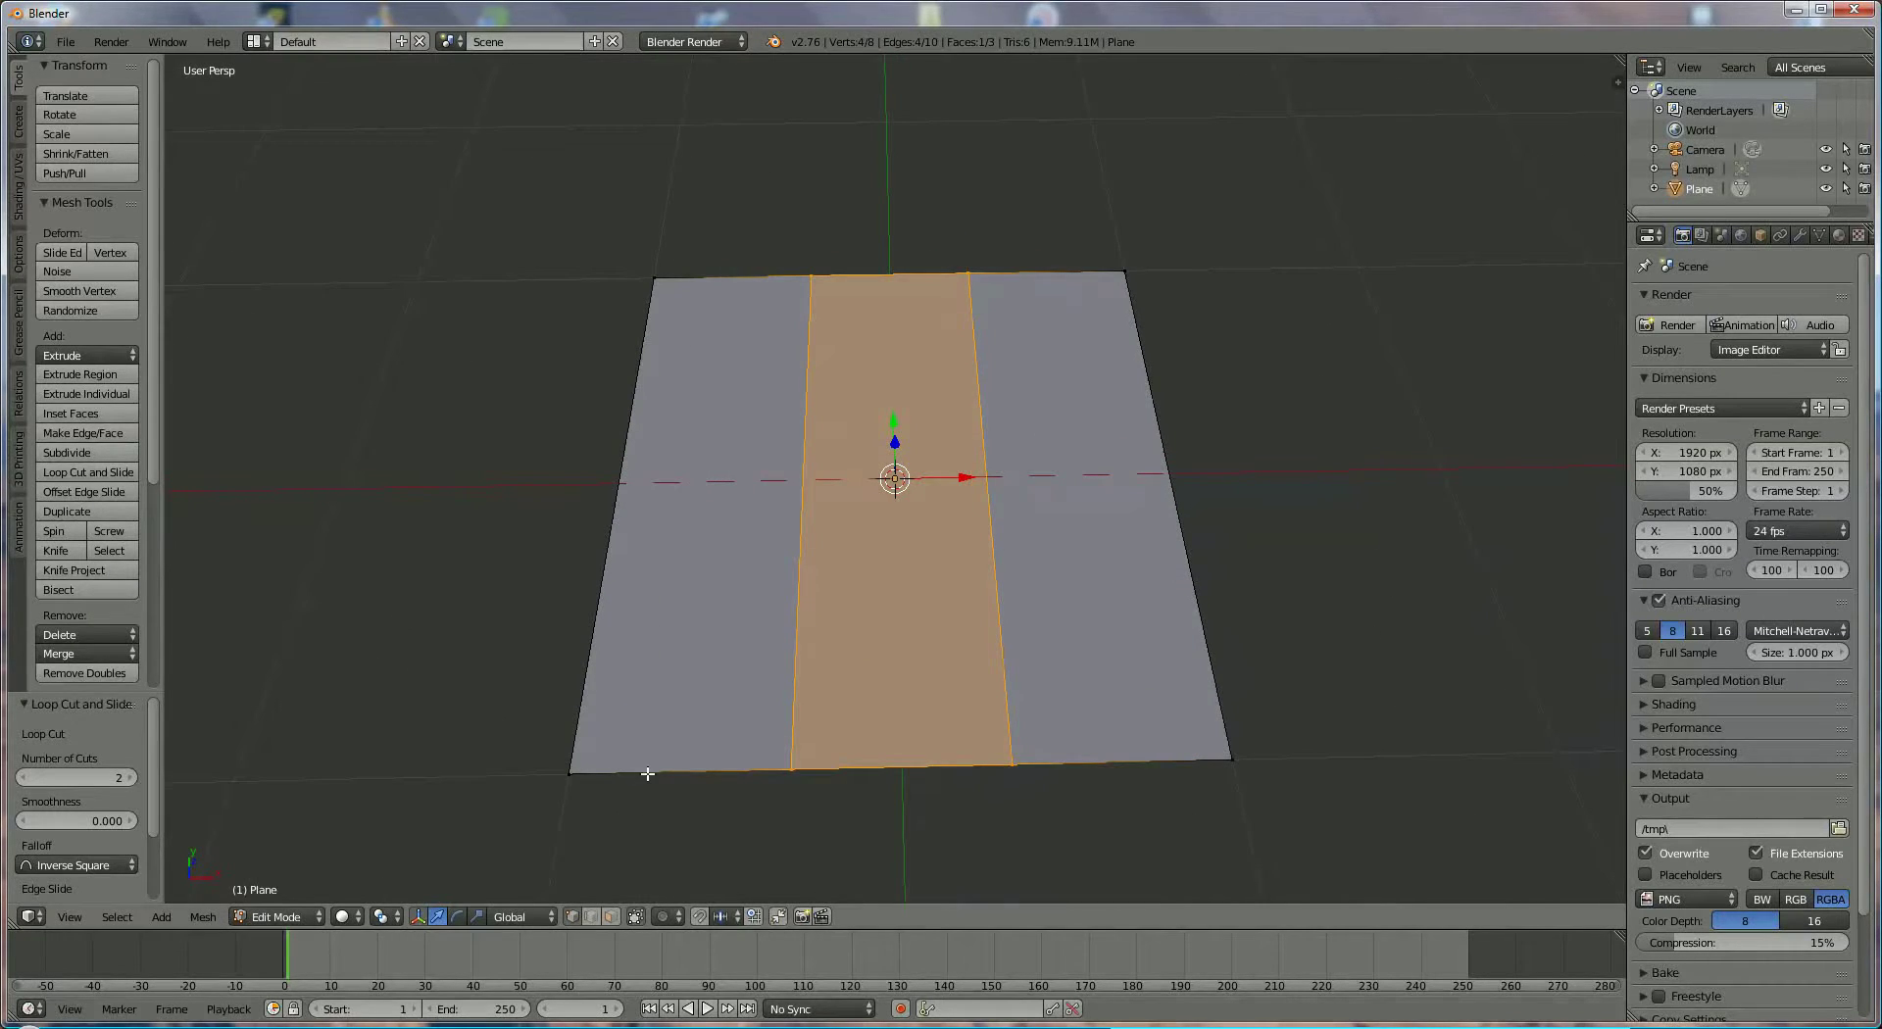
In edge select mode, select both new cut edges
{"action": "left_click", "coordinate": [592, 922]}
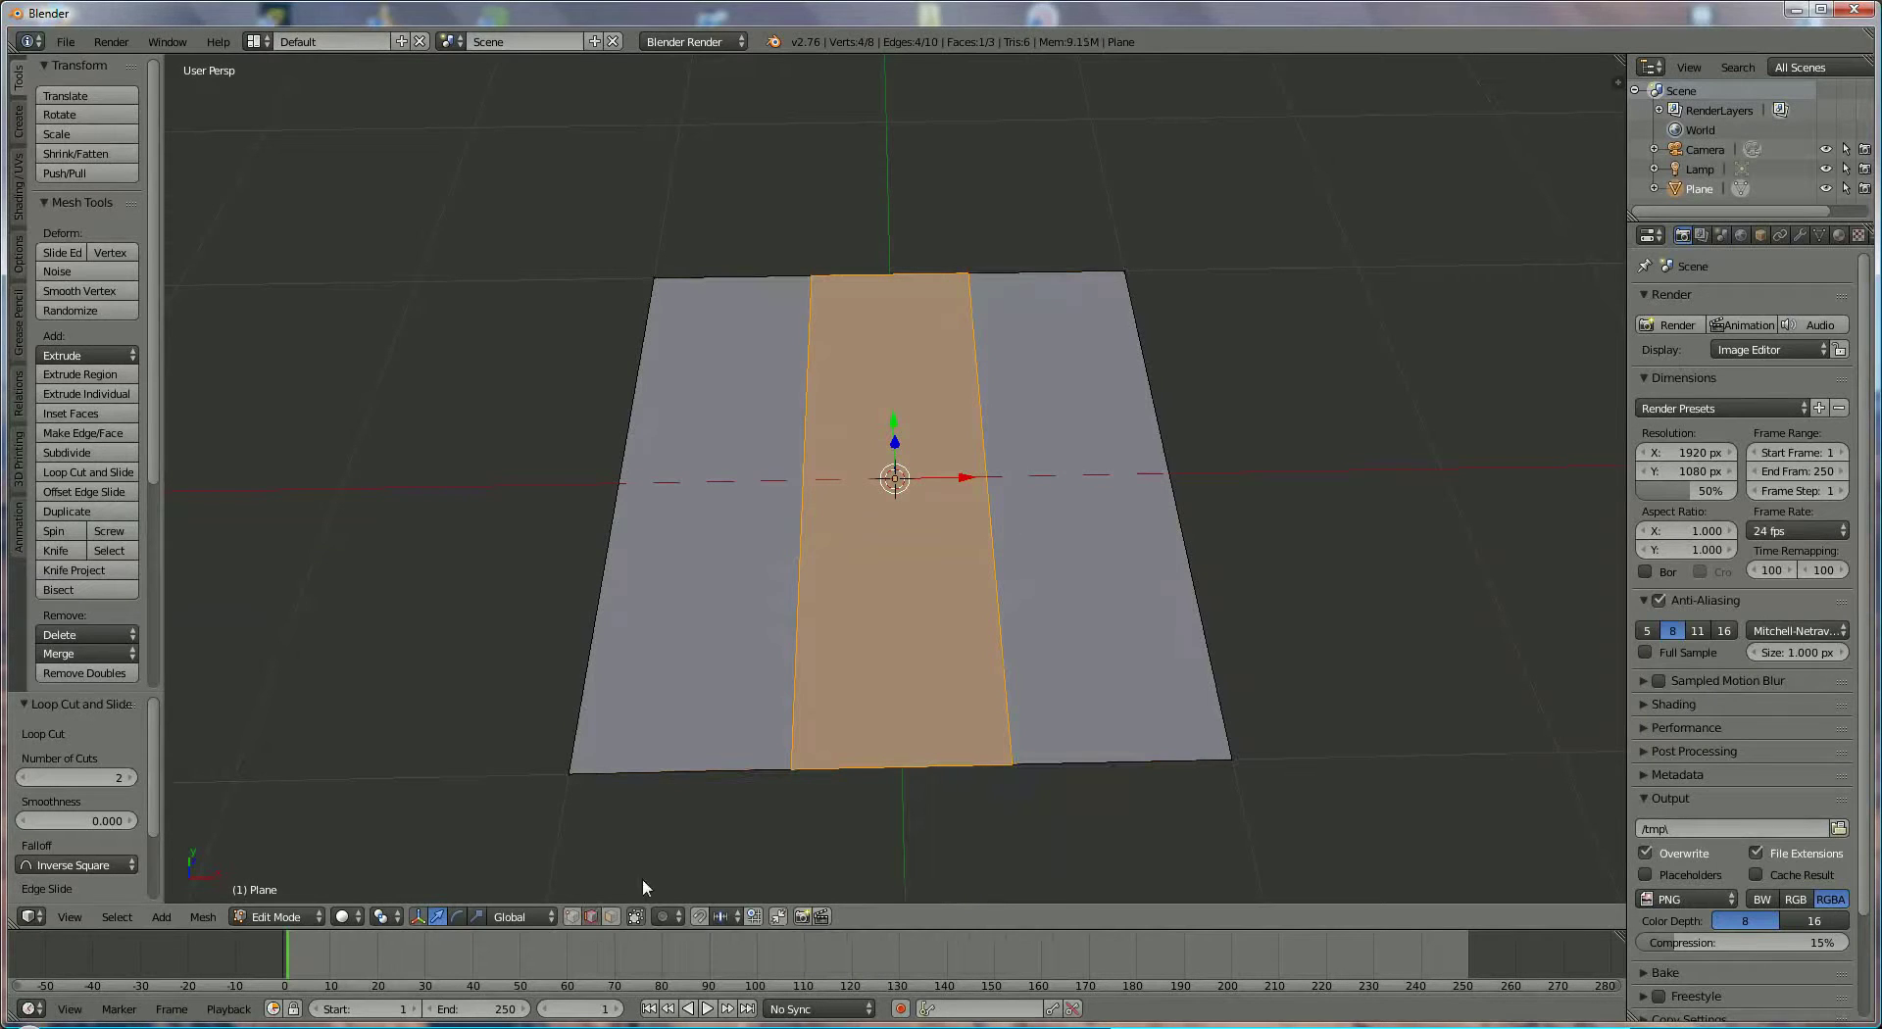
{"action": "right_click", "coordinate": [800, 563]}
{"action": "right_click", "coordinate": [994, 578], "text": "shift"}
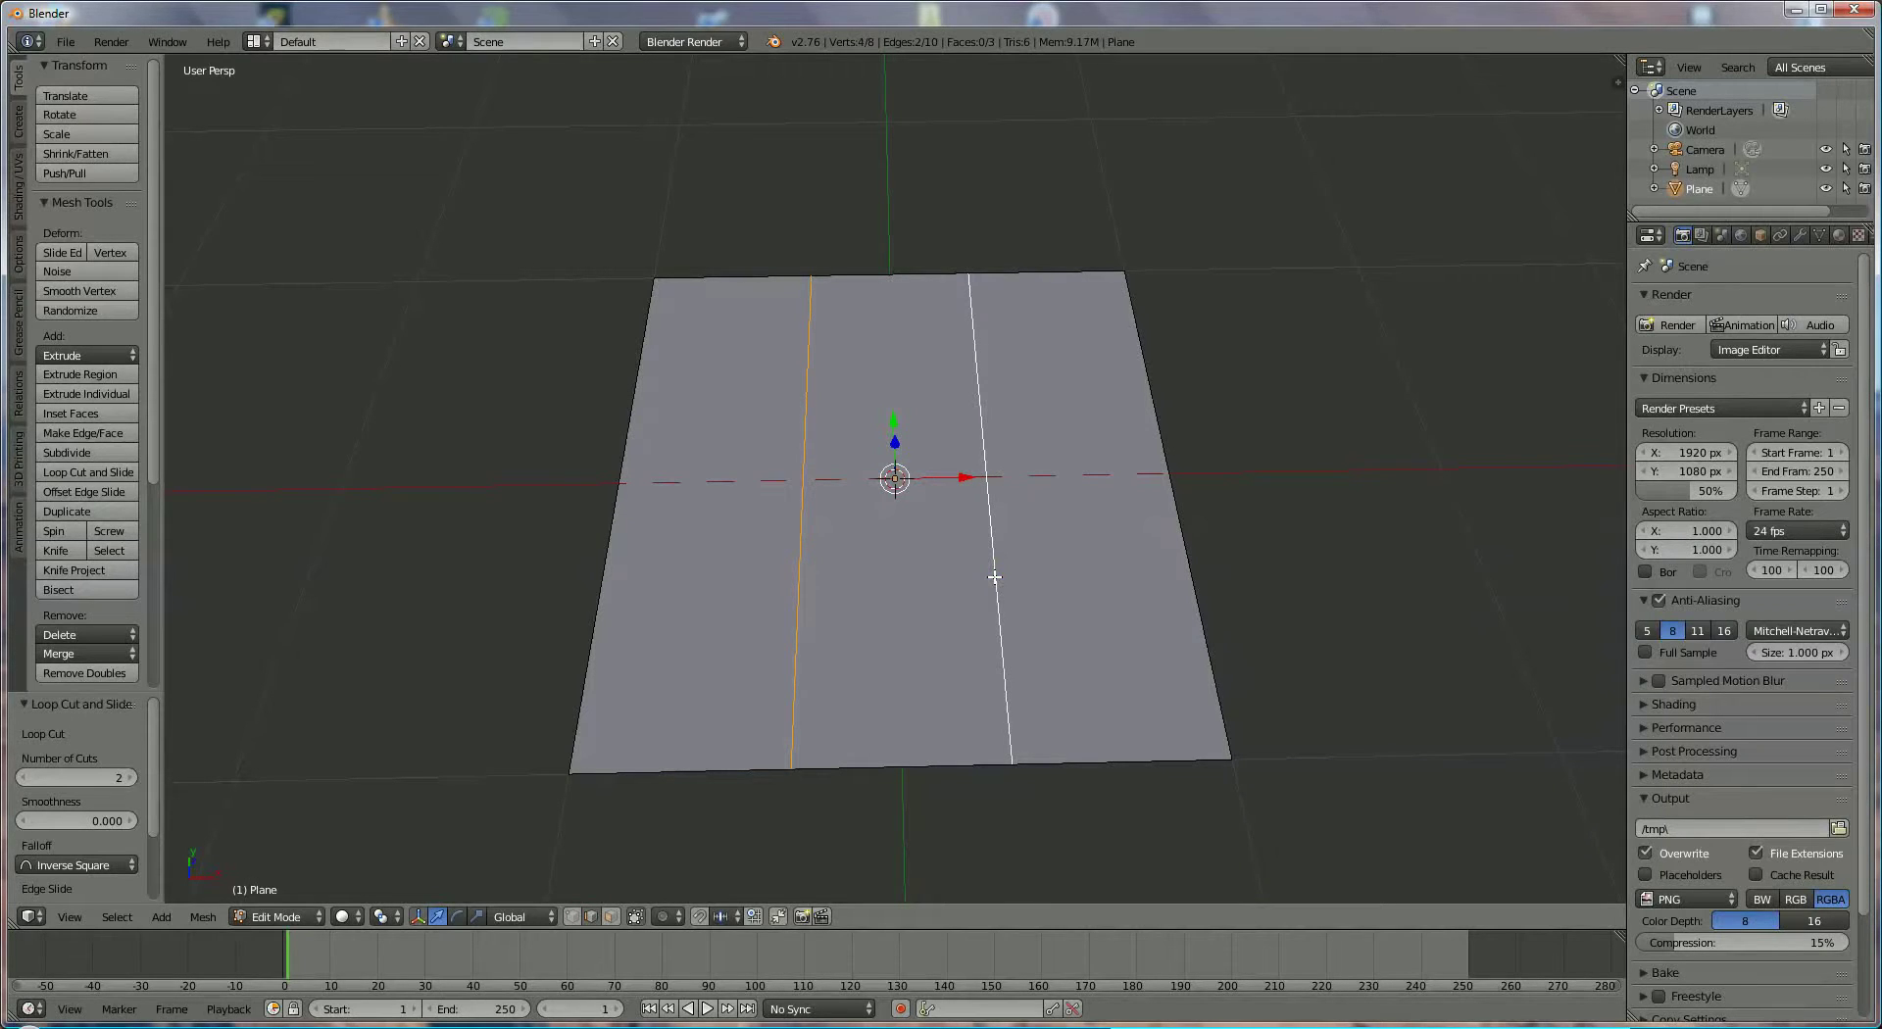
Scale the two cut edges along X to 0.485 to form a narrow spine strip
{"action": "key", "text": "s"}
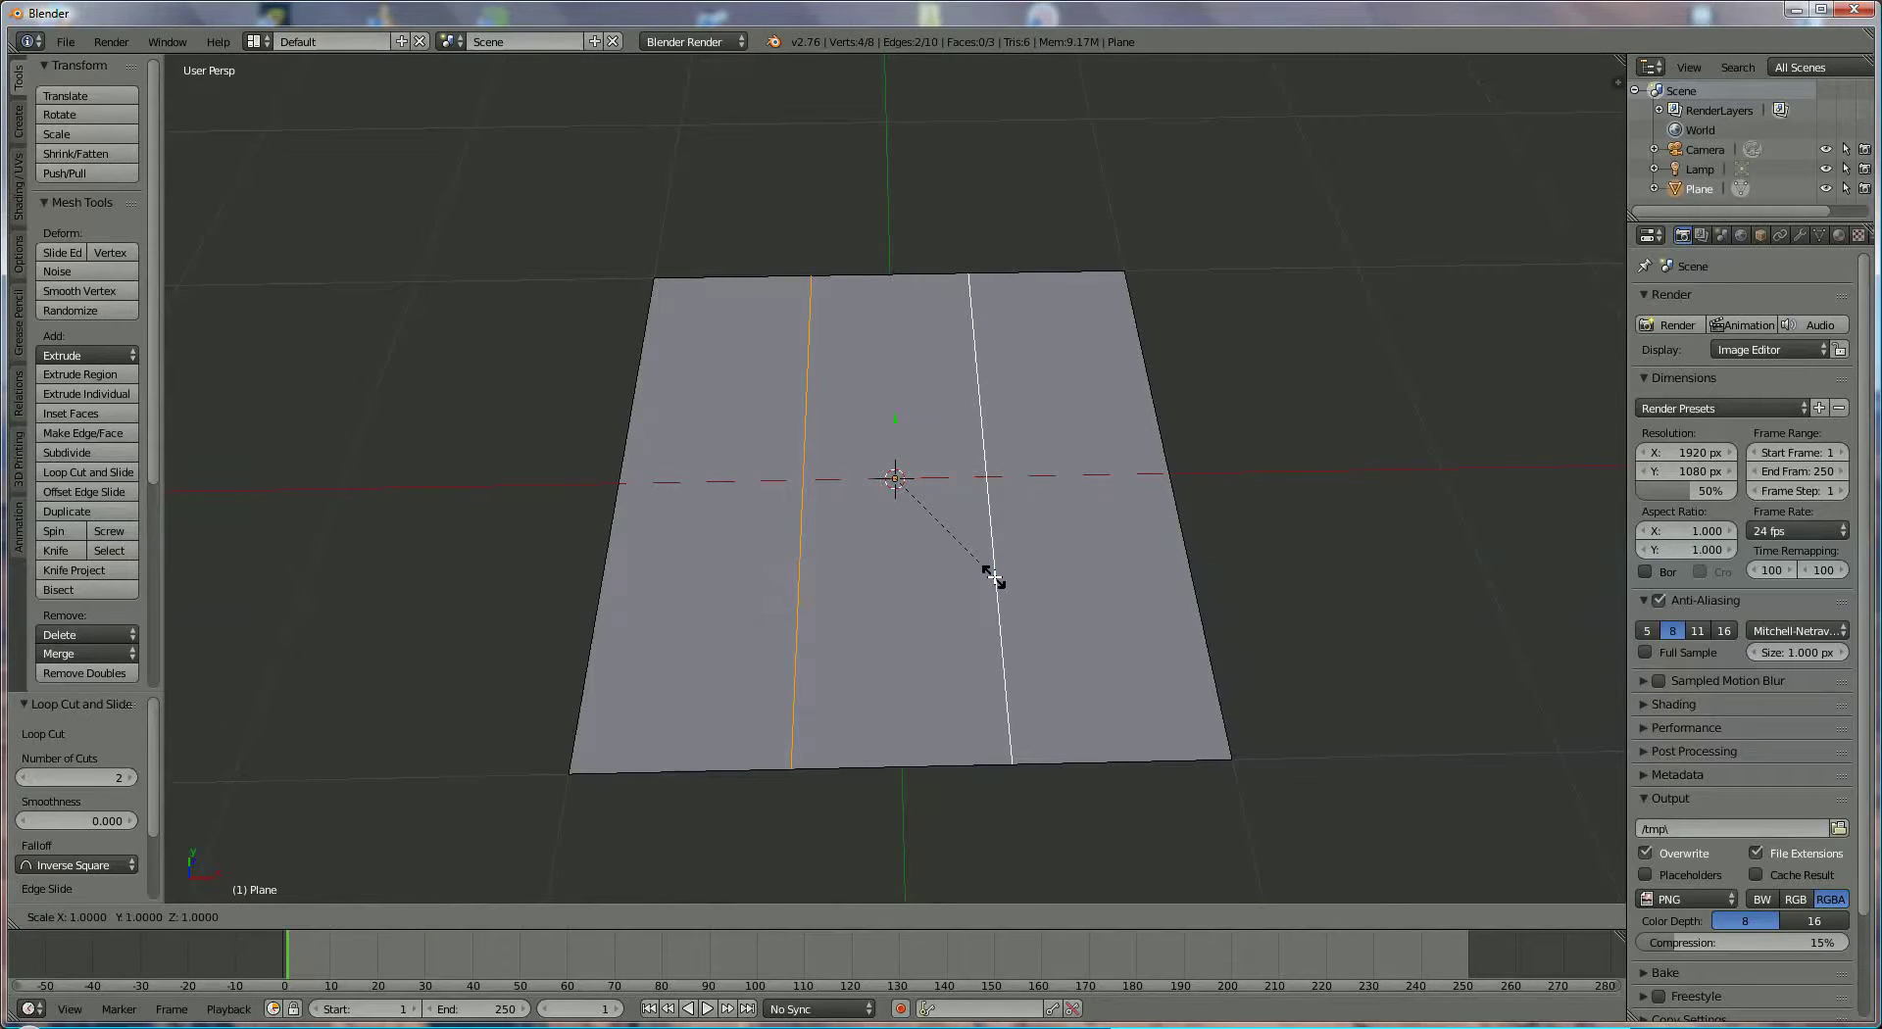
{"action": "key", "text": "x"}
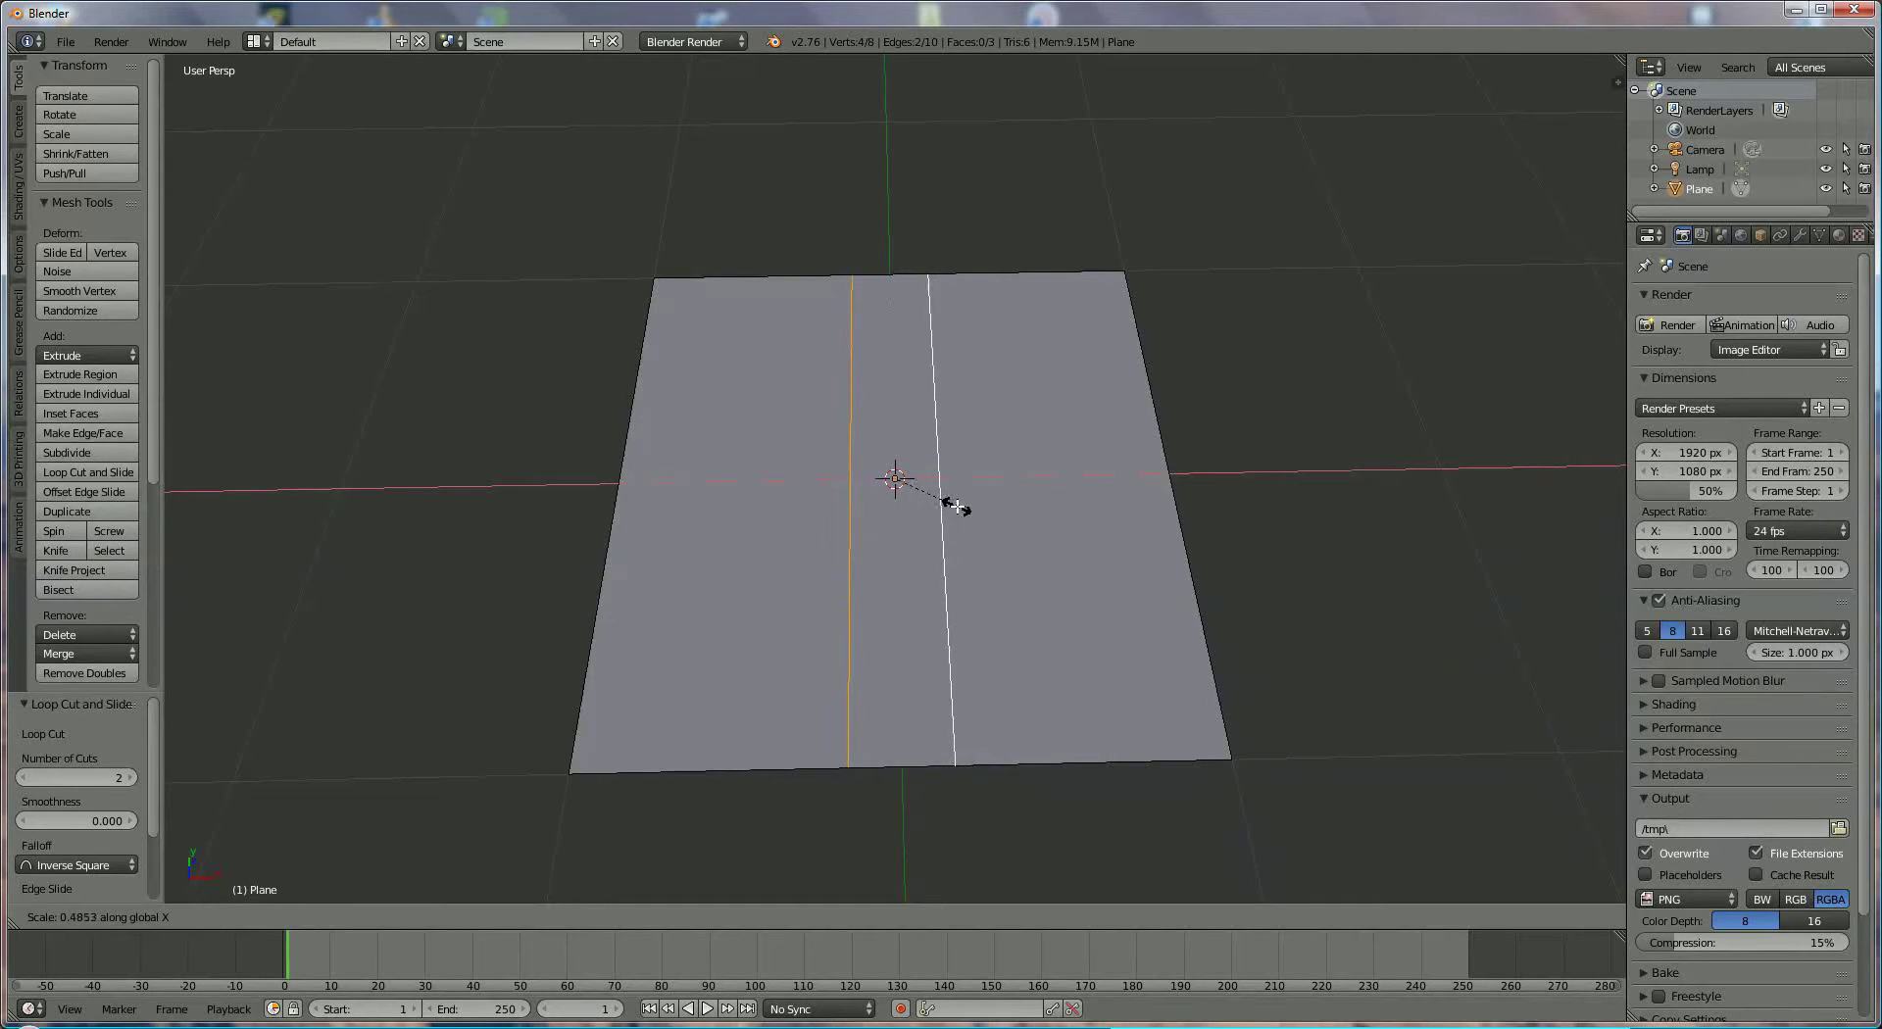
{"action": "left_click", "coordinate": [959, 508]}
Scale the plane's left and right outer edges along X by 1.408
{"action": "right_click", "coordinate": [619, 520]}
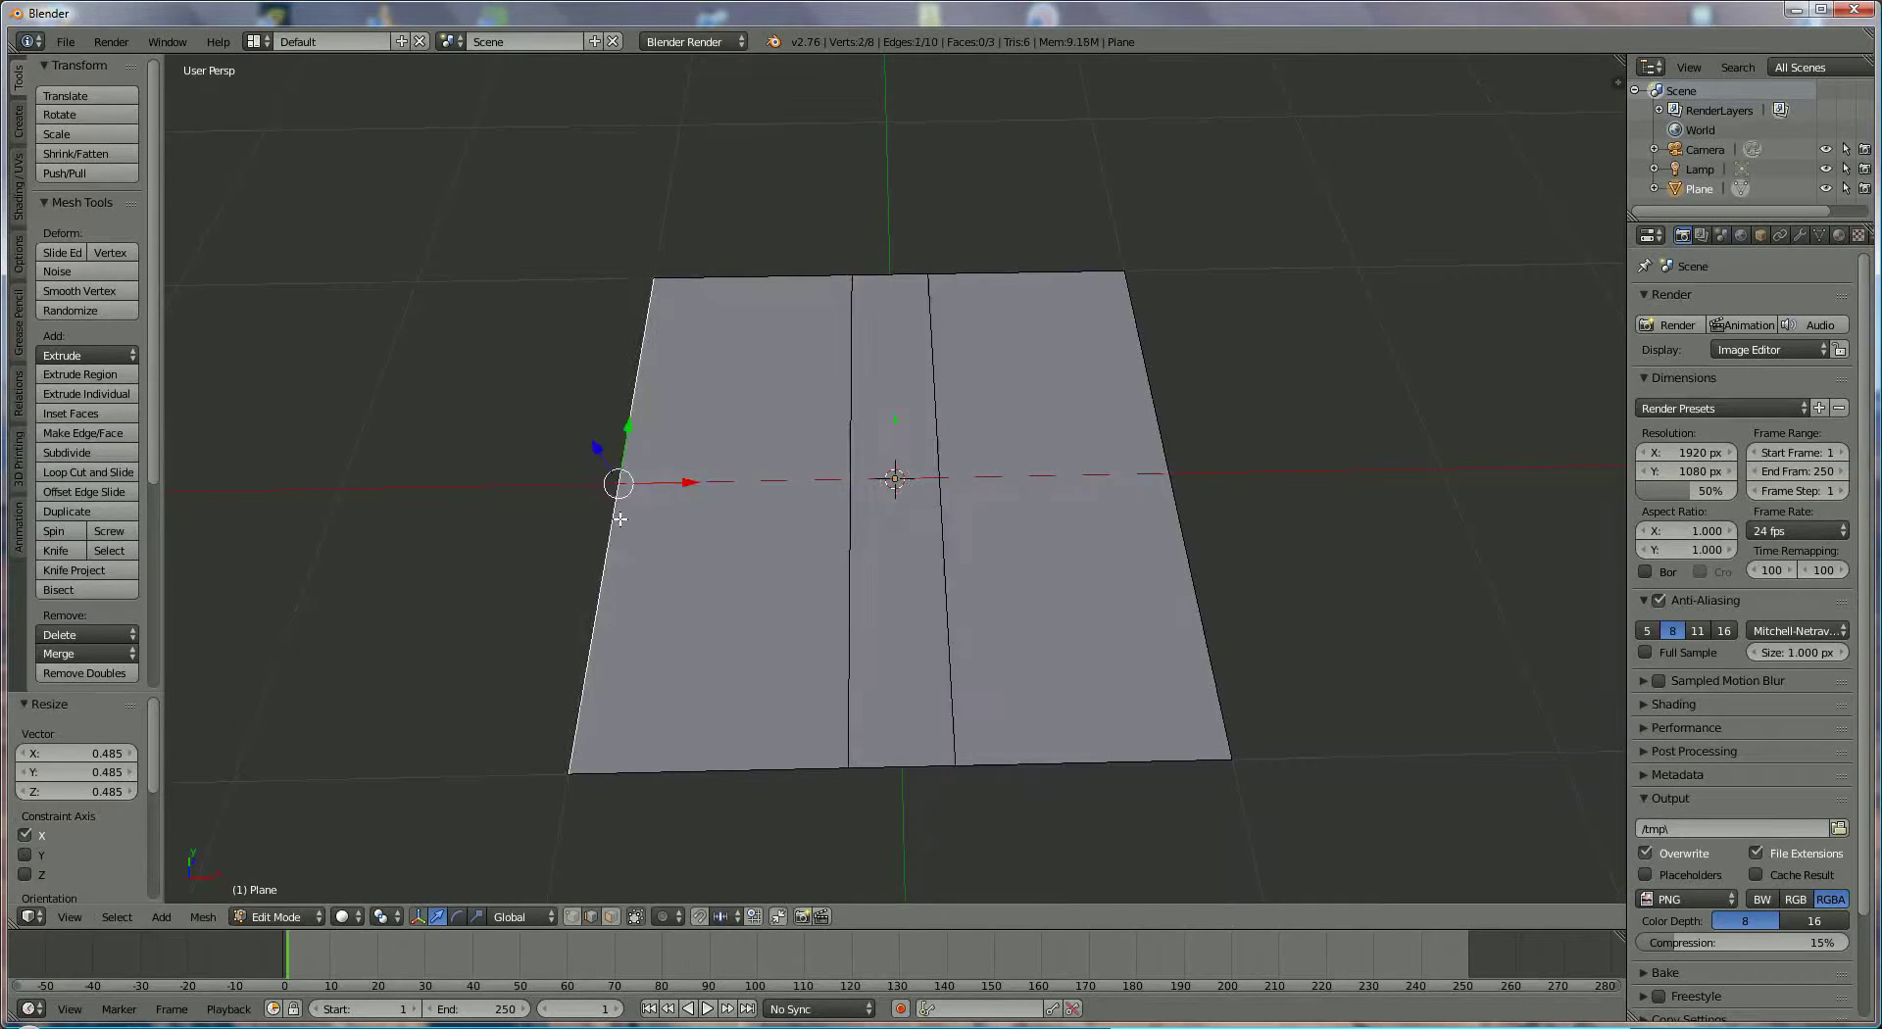
{"action": "right_click", "coordinate": [1182, 505], "text": "shift"}
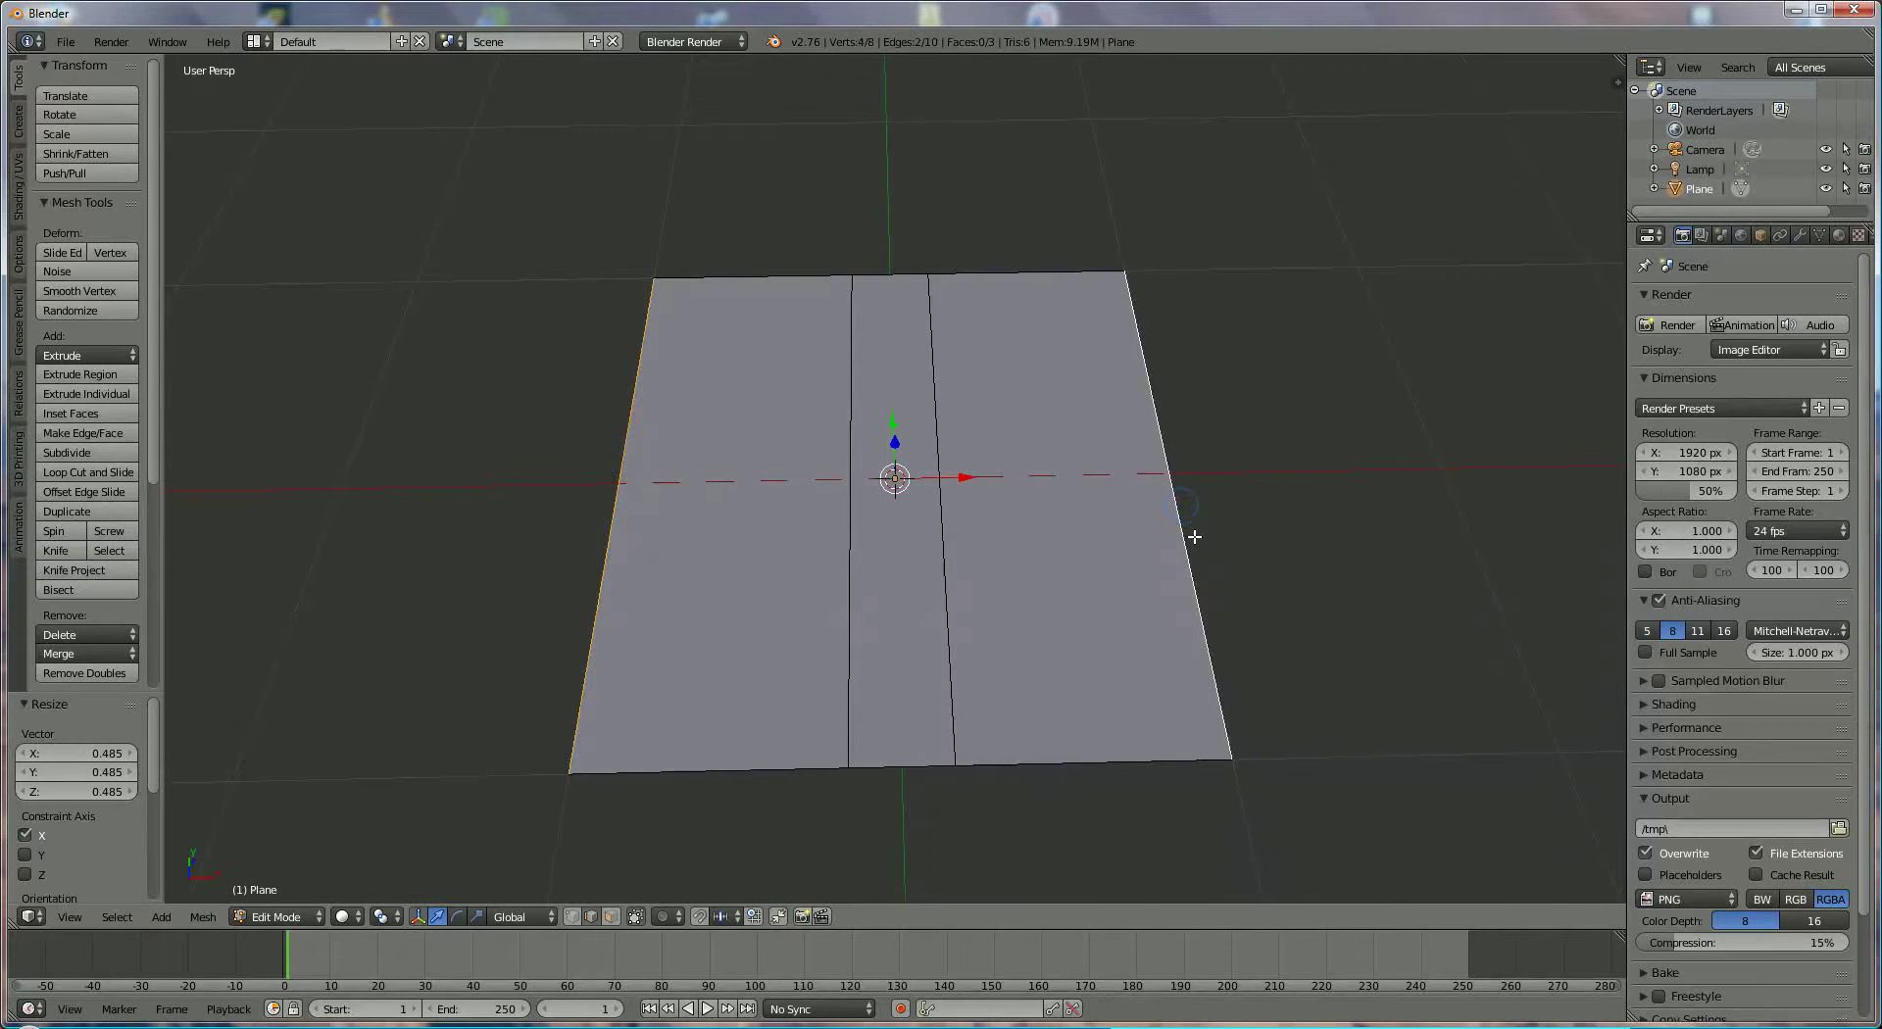
{"action": "key", "text": "s"}
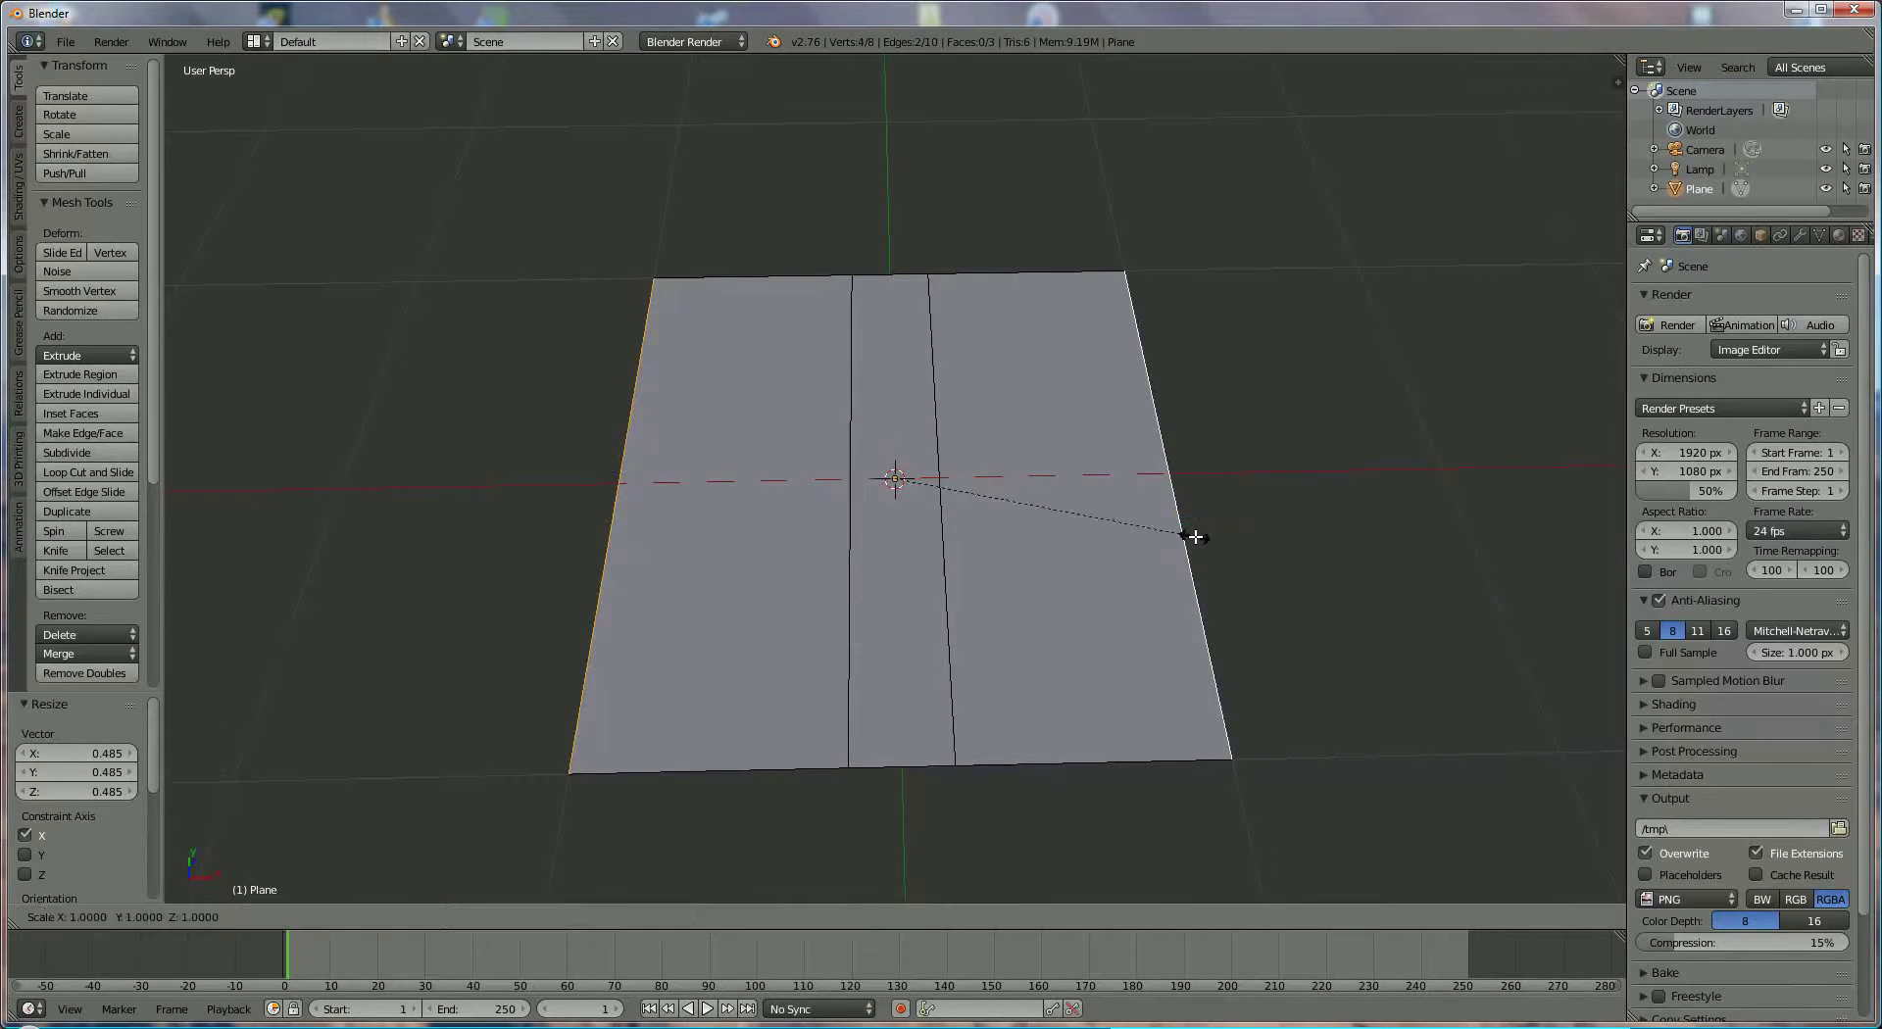
{"action": "key", "text": "x"}
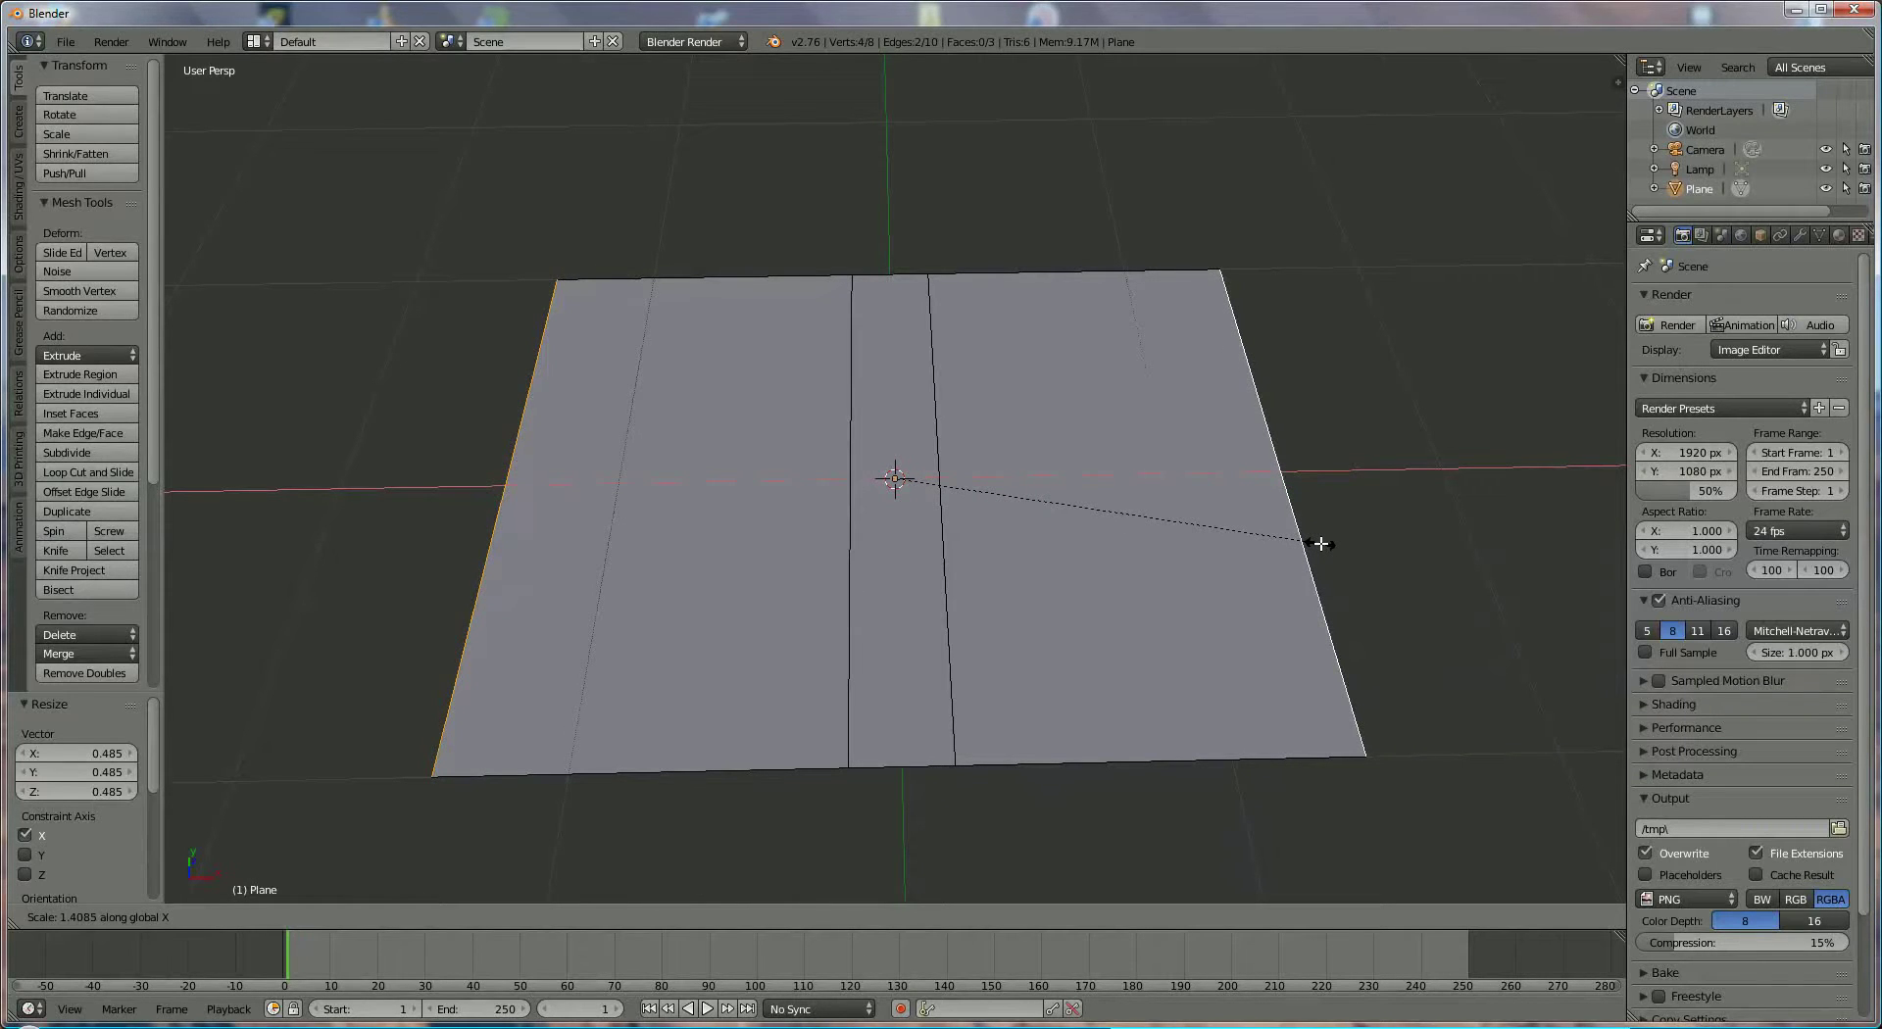
{"action": "left_click", "coordinate": [1320, 544]}
Select the four edges bounding the right-hand face
{"action": "middle_click_drag", "start_coordinate": [966, 659], "coordinate": [961, 626]}
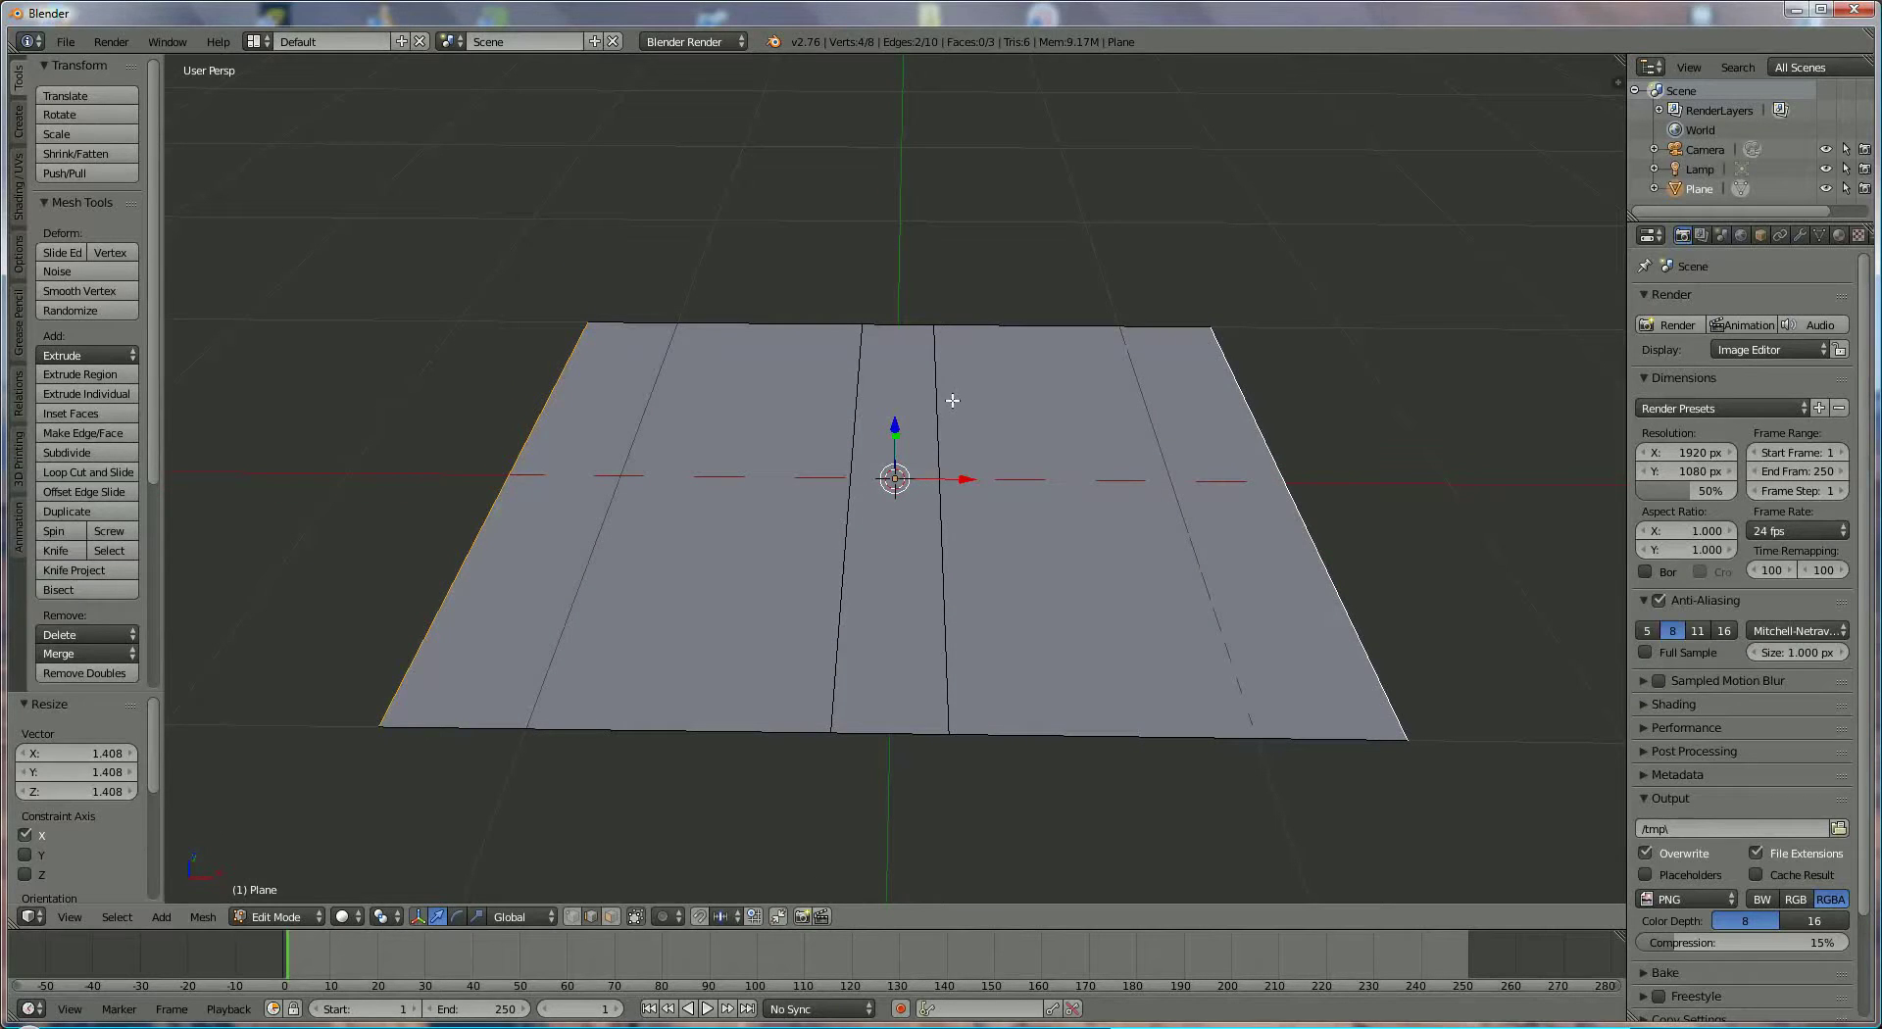
{"action": "right_click", "coordinate": [1317, 533]}
{"action": "right_click", "coordinate": [1189, 742], "text": "shift"}
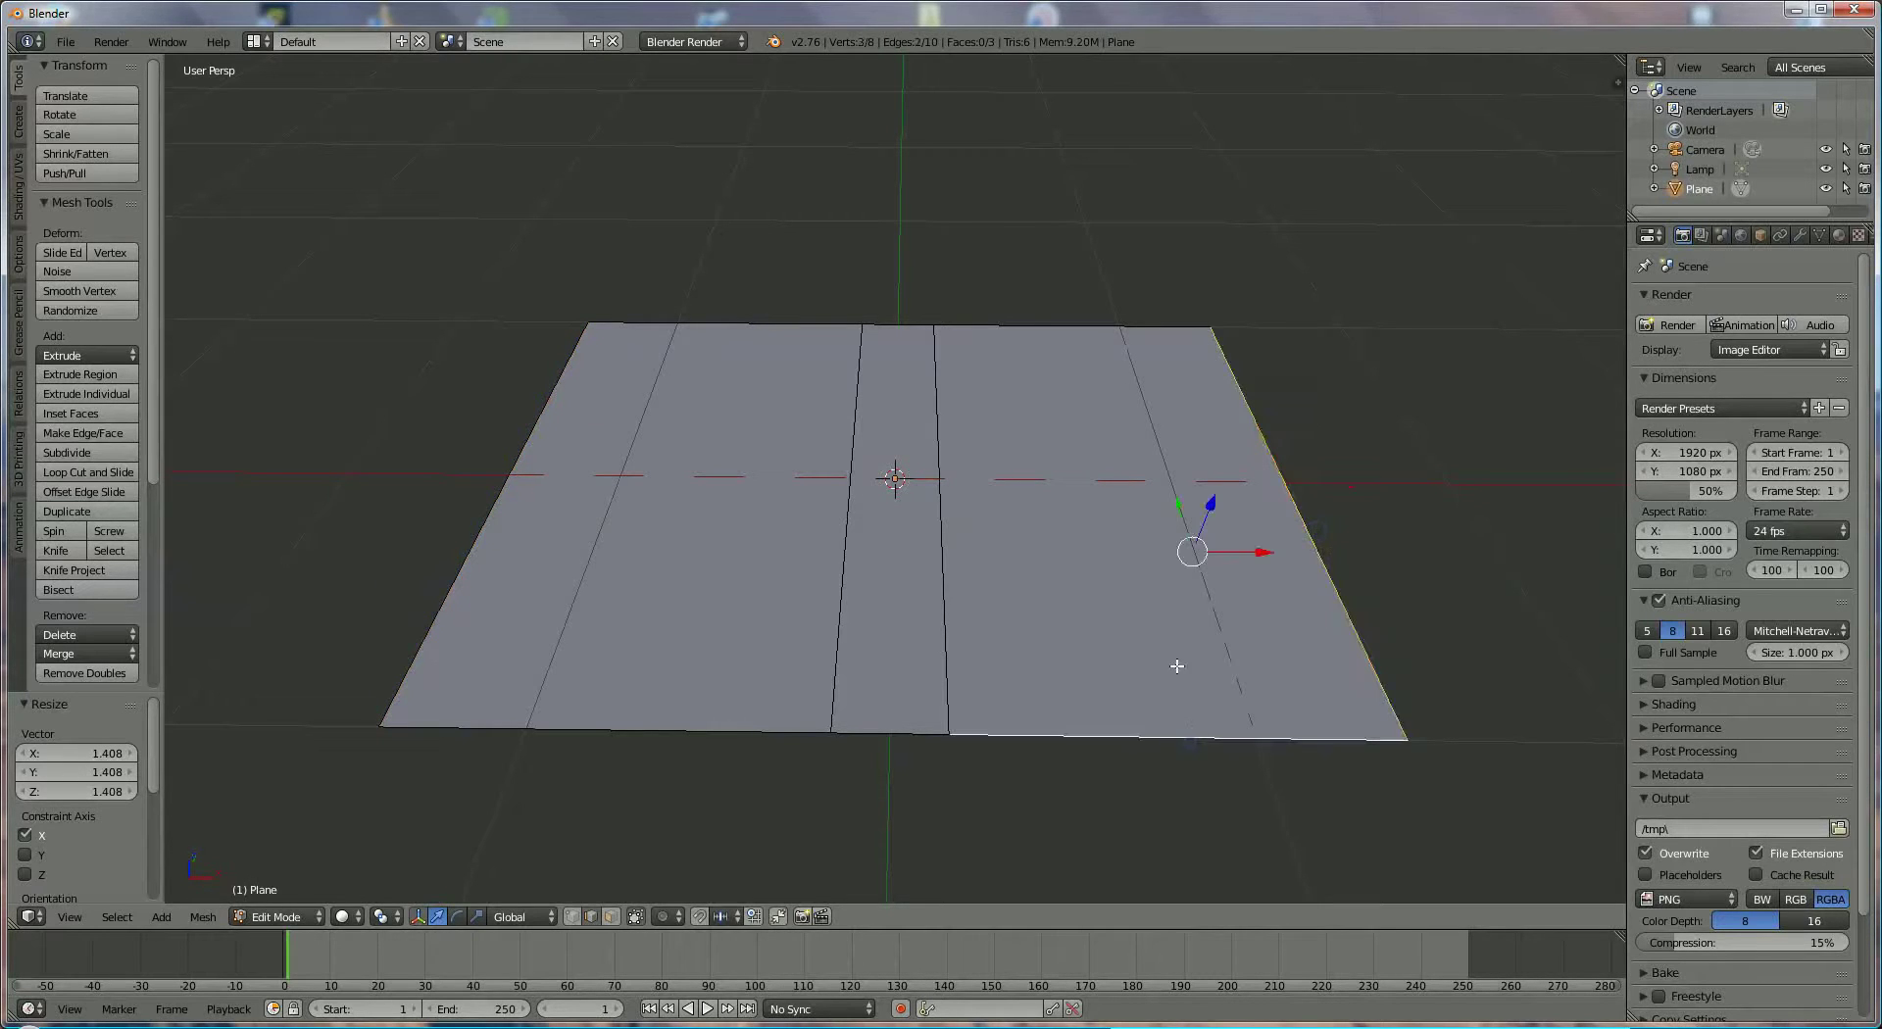
{"action": "right_click", "coordinate": [1030, 327], "text": "shift"}
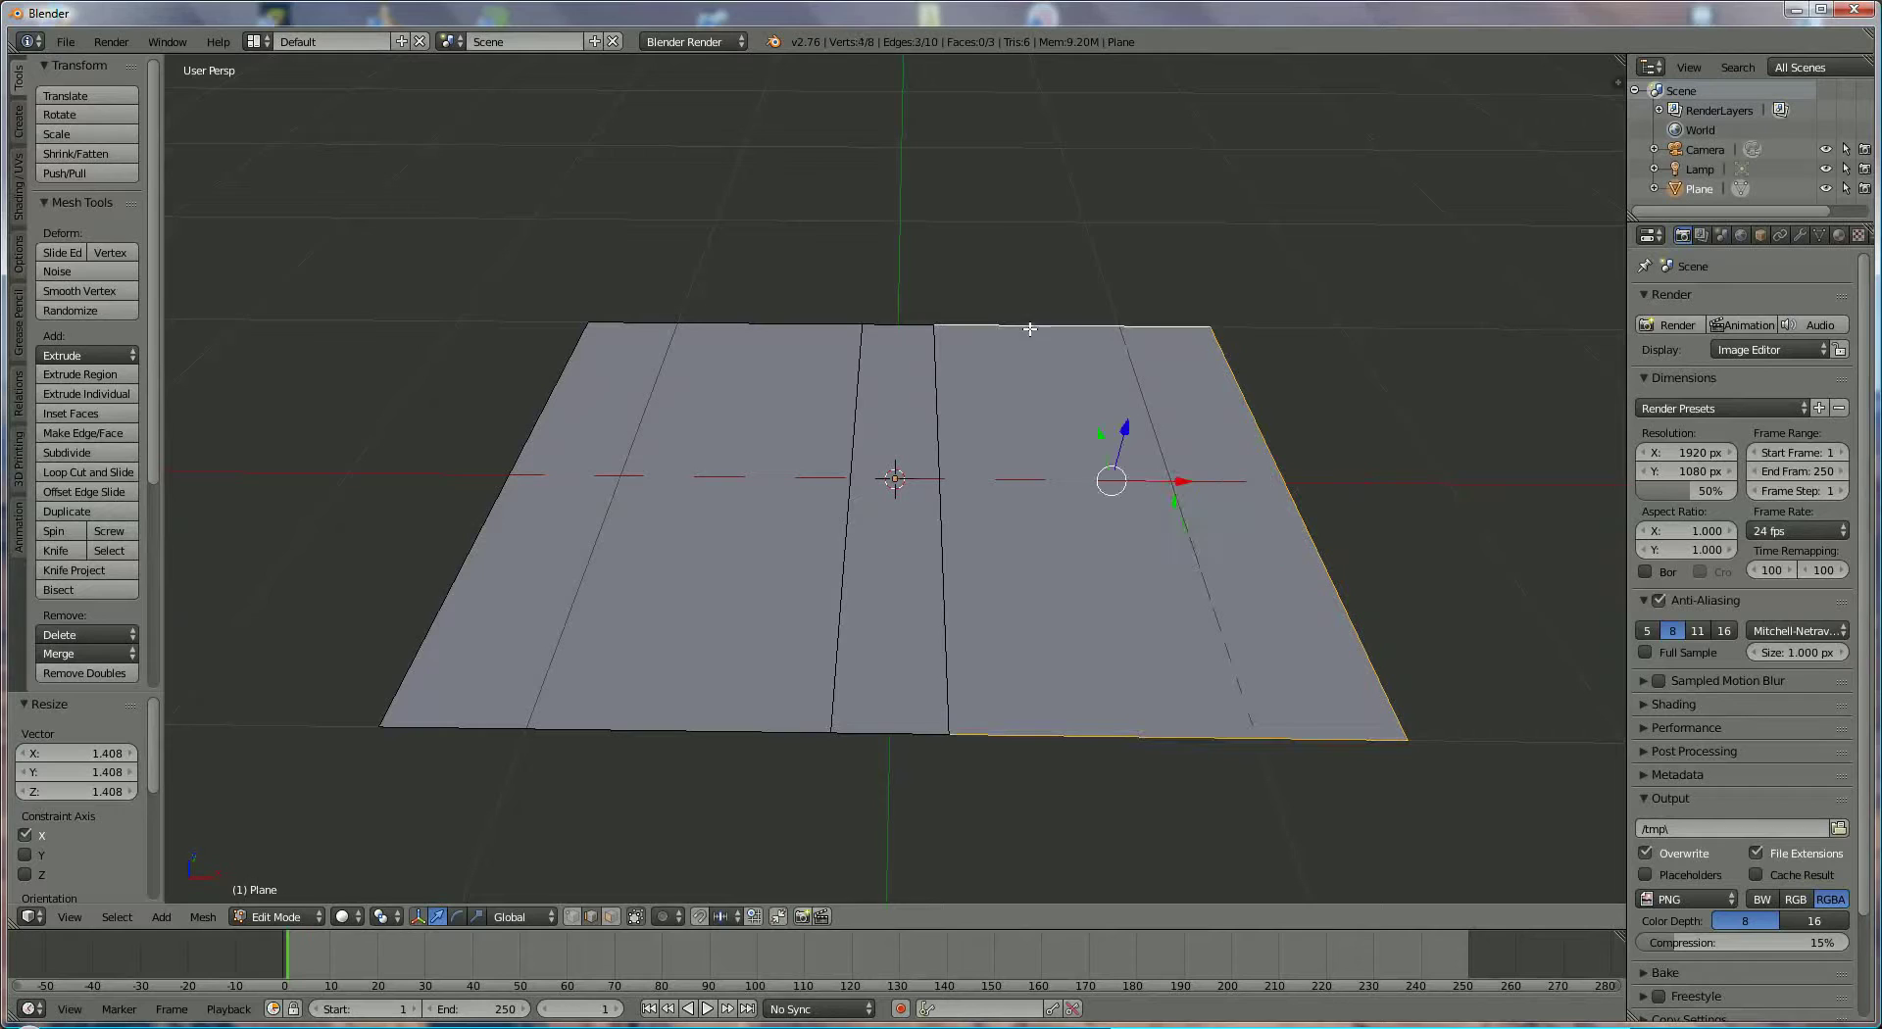
{"action": "right_click", "coordinate": [938, 464], "text": "shift"}
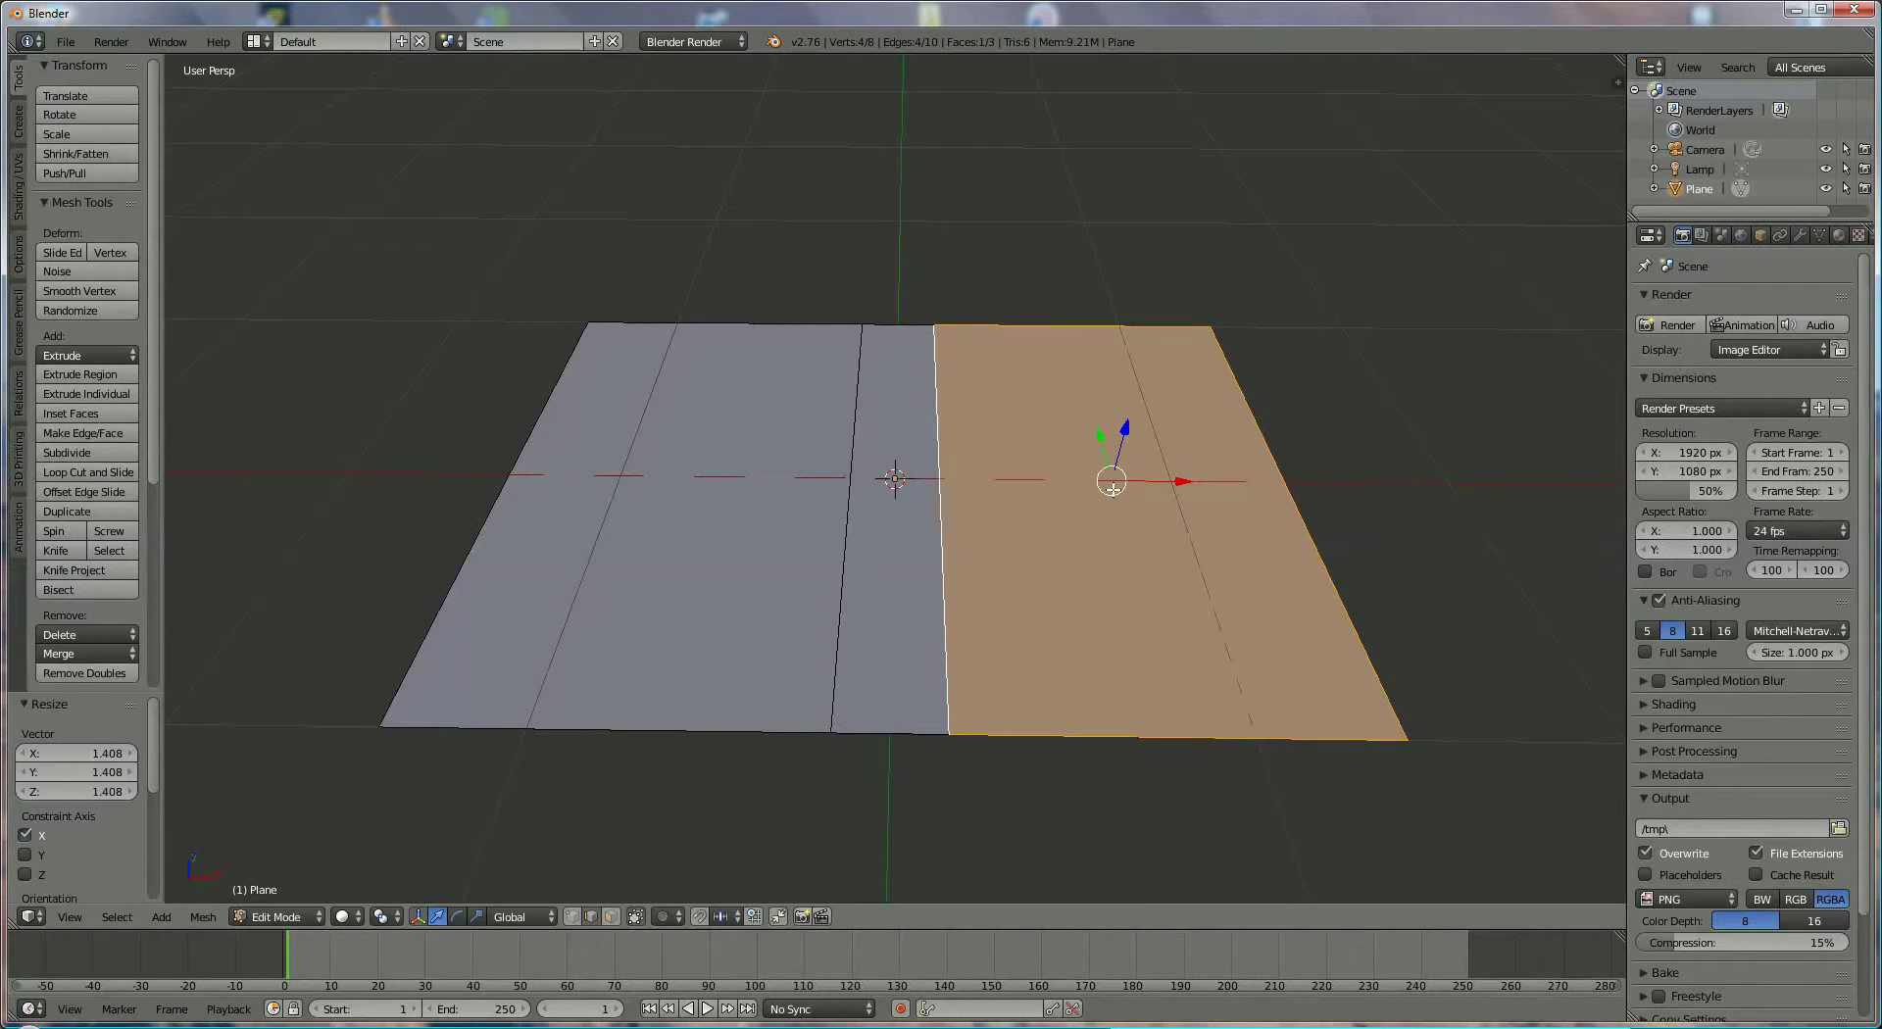
Set the pivot to Active Element and fold the right section 90° about Y
{"action": "left_click", "coordinate": [381, 917]}
{"action": "left_click", "coordinate": [423, 813]}
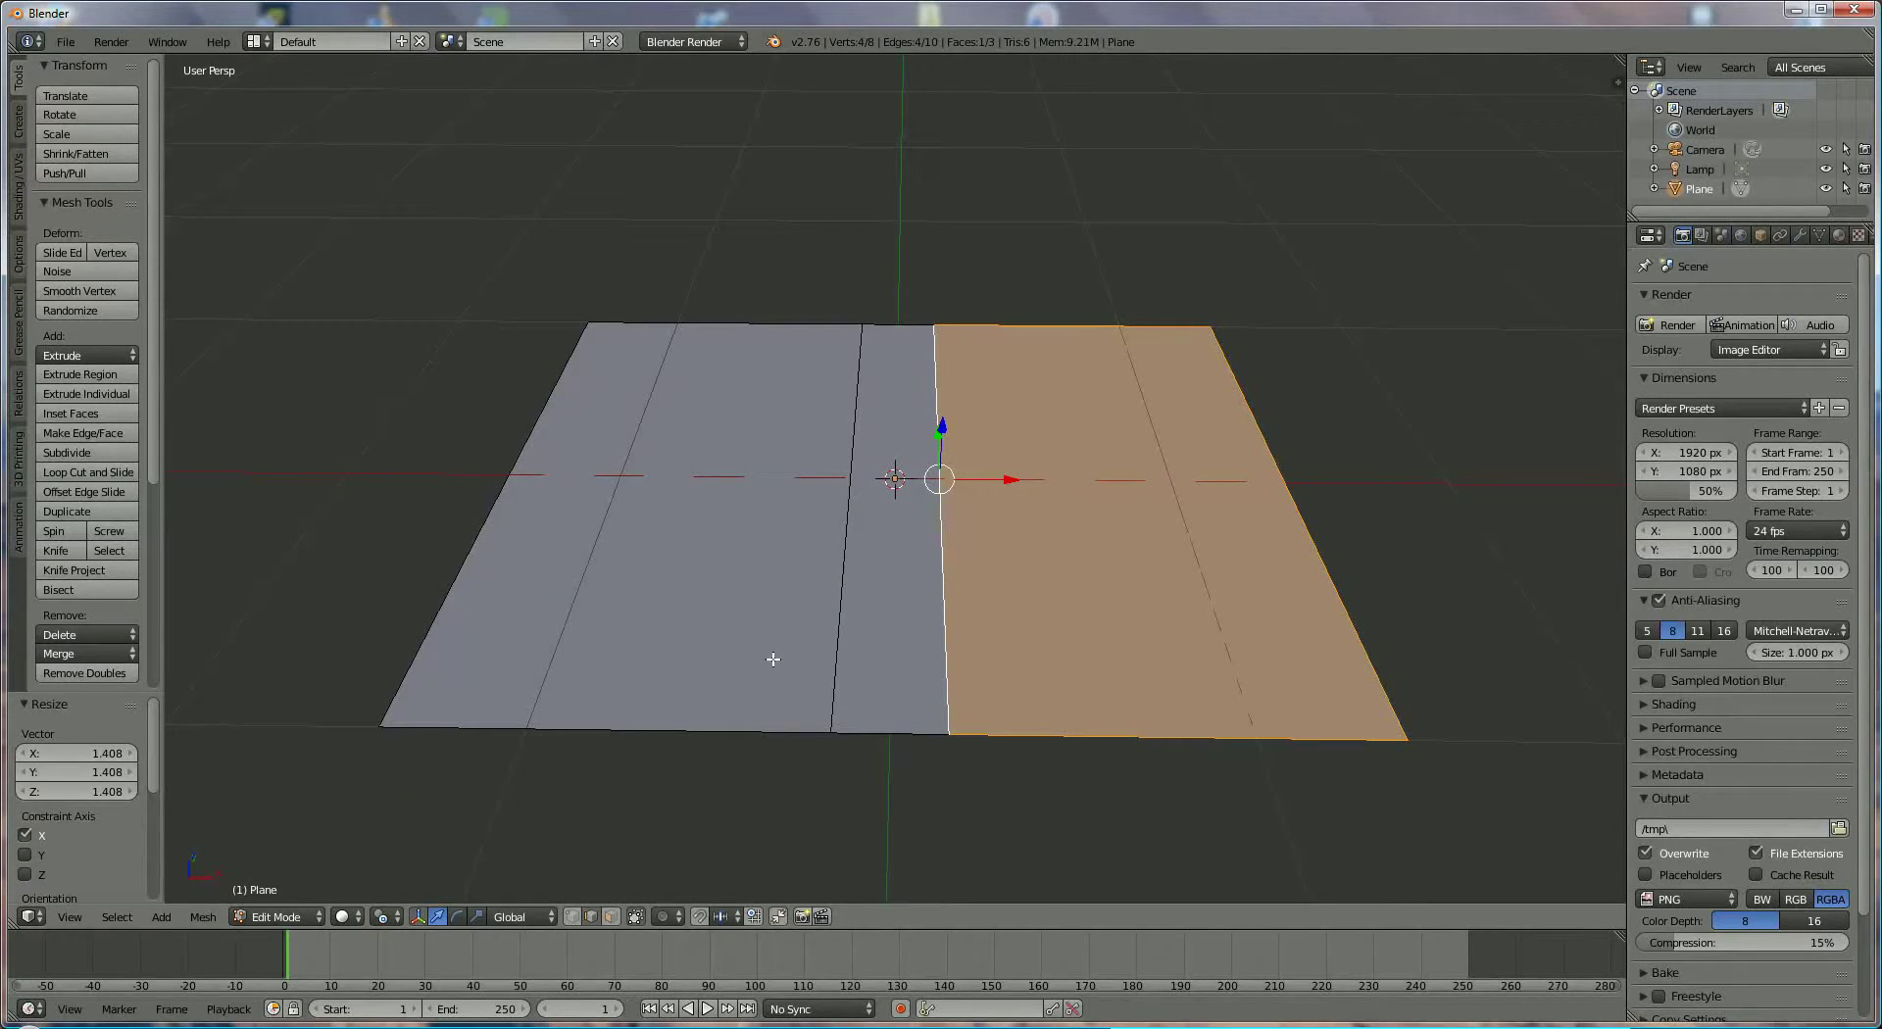
{"action": "middle_click_drag", "start_coordinate": [744, 723], "coordinate": [742, 730]}
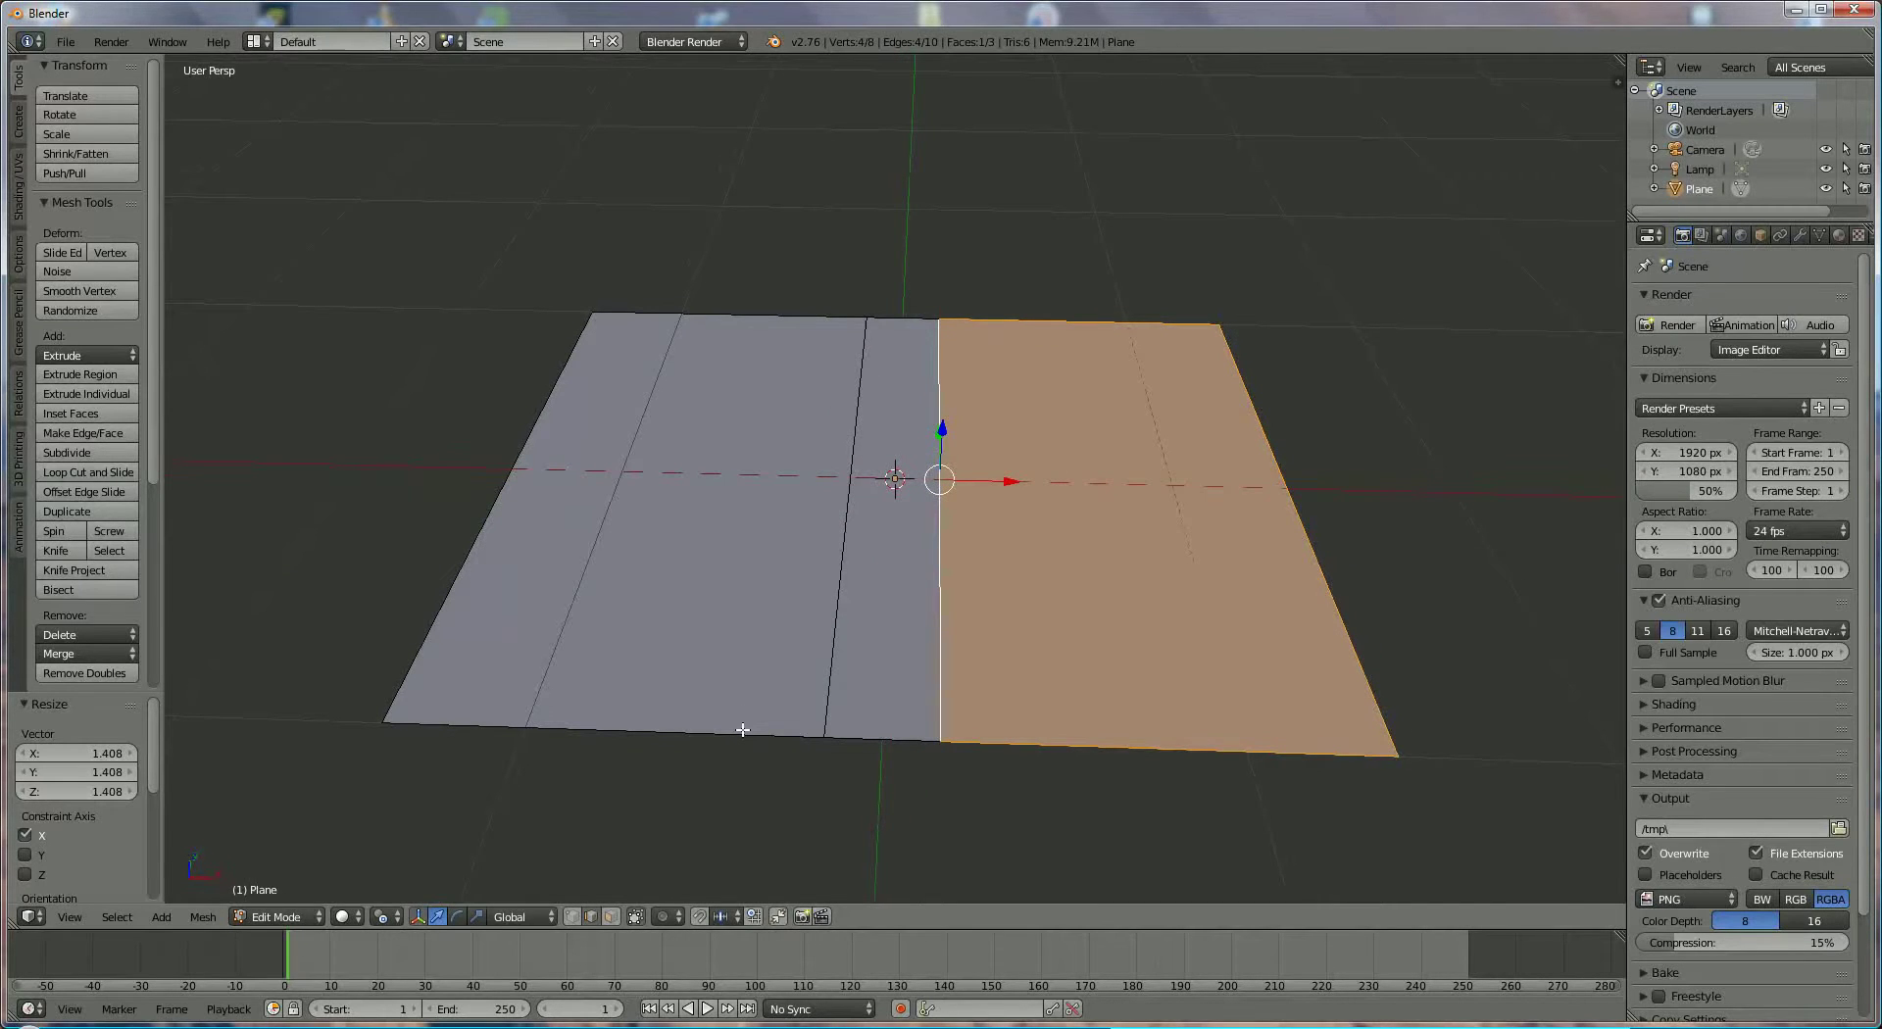
{"action": "key", "text": "r"}
{"action": "key", "text": "y"}
{"action": "key", "text": "9"}
{"action": "key", "text": "0"}
{"action": "key", "text": "Return"}
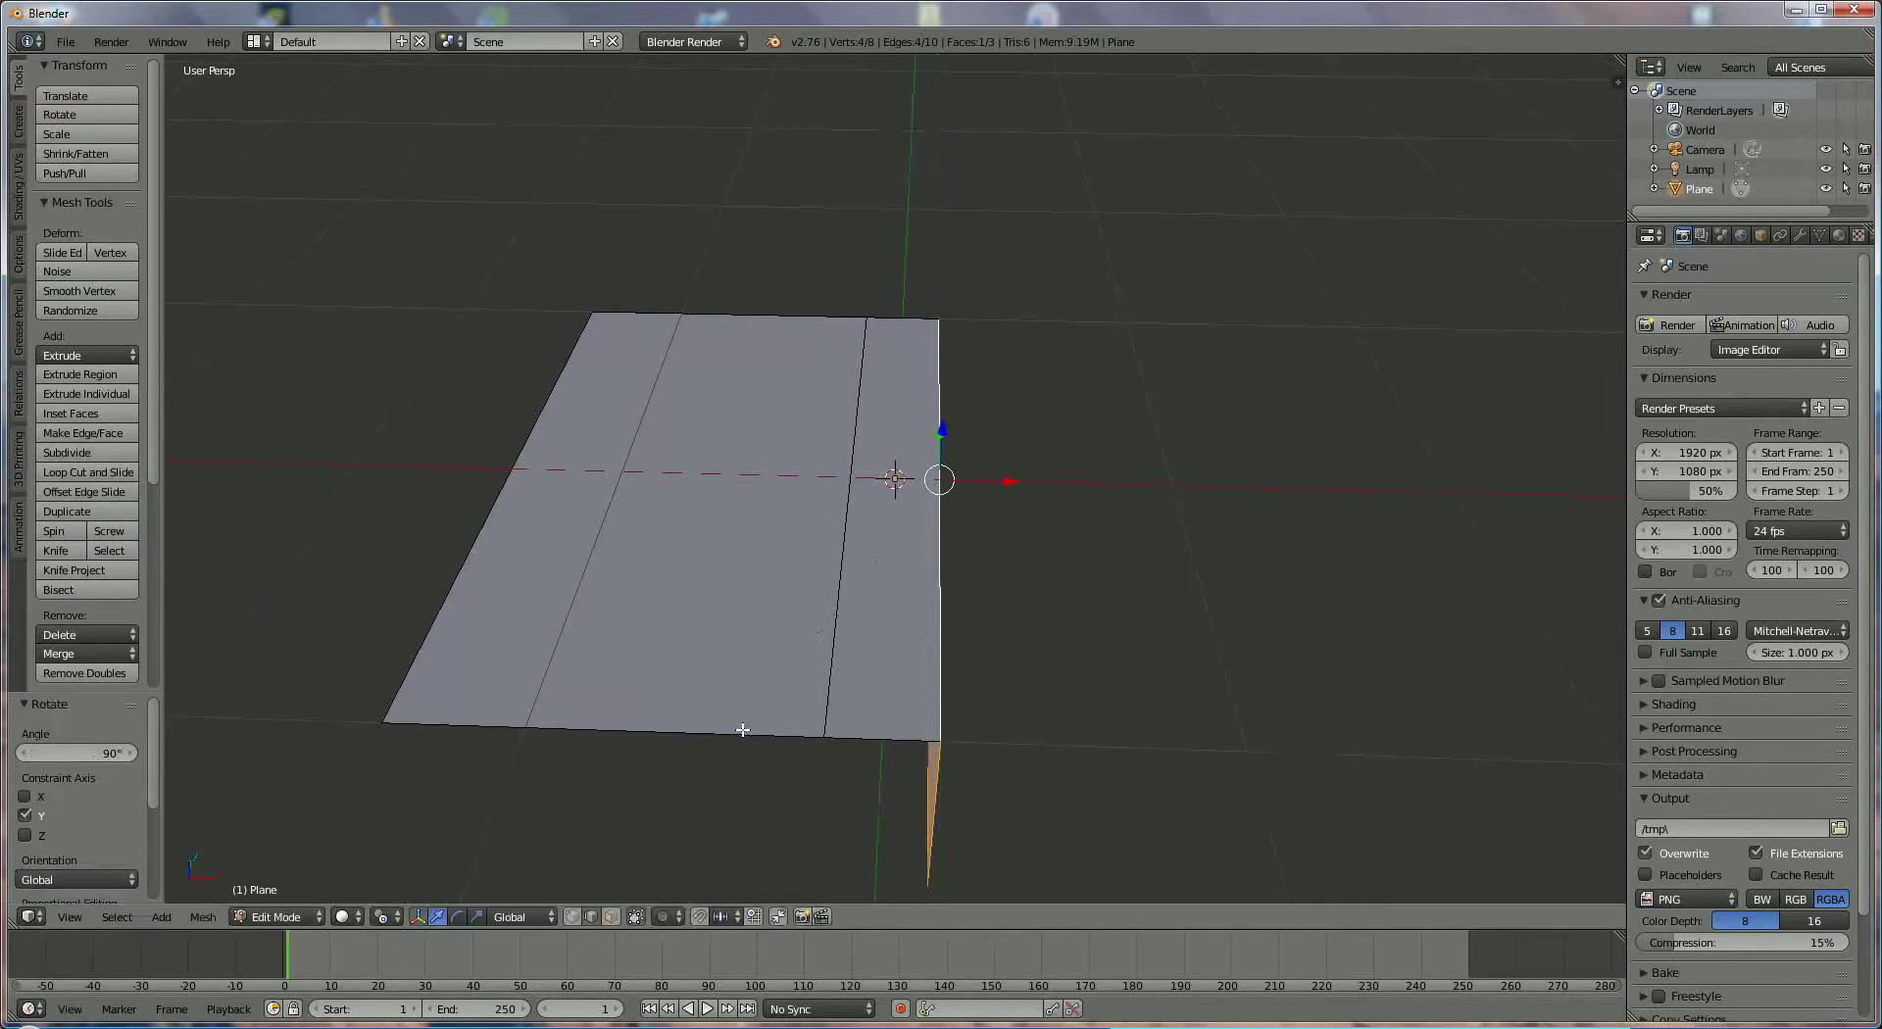
Select the left face's four edges and fold it -90° about Y
{"action": "right_click", "coordinate": [789, 313]}
{"action": "right_click", "coordinate": [541, 424], "text": "shift"}
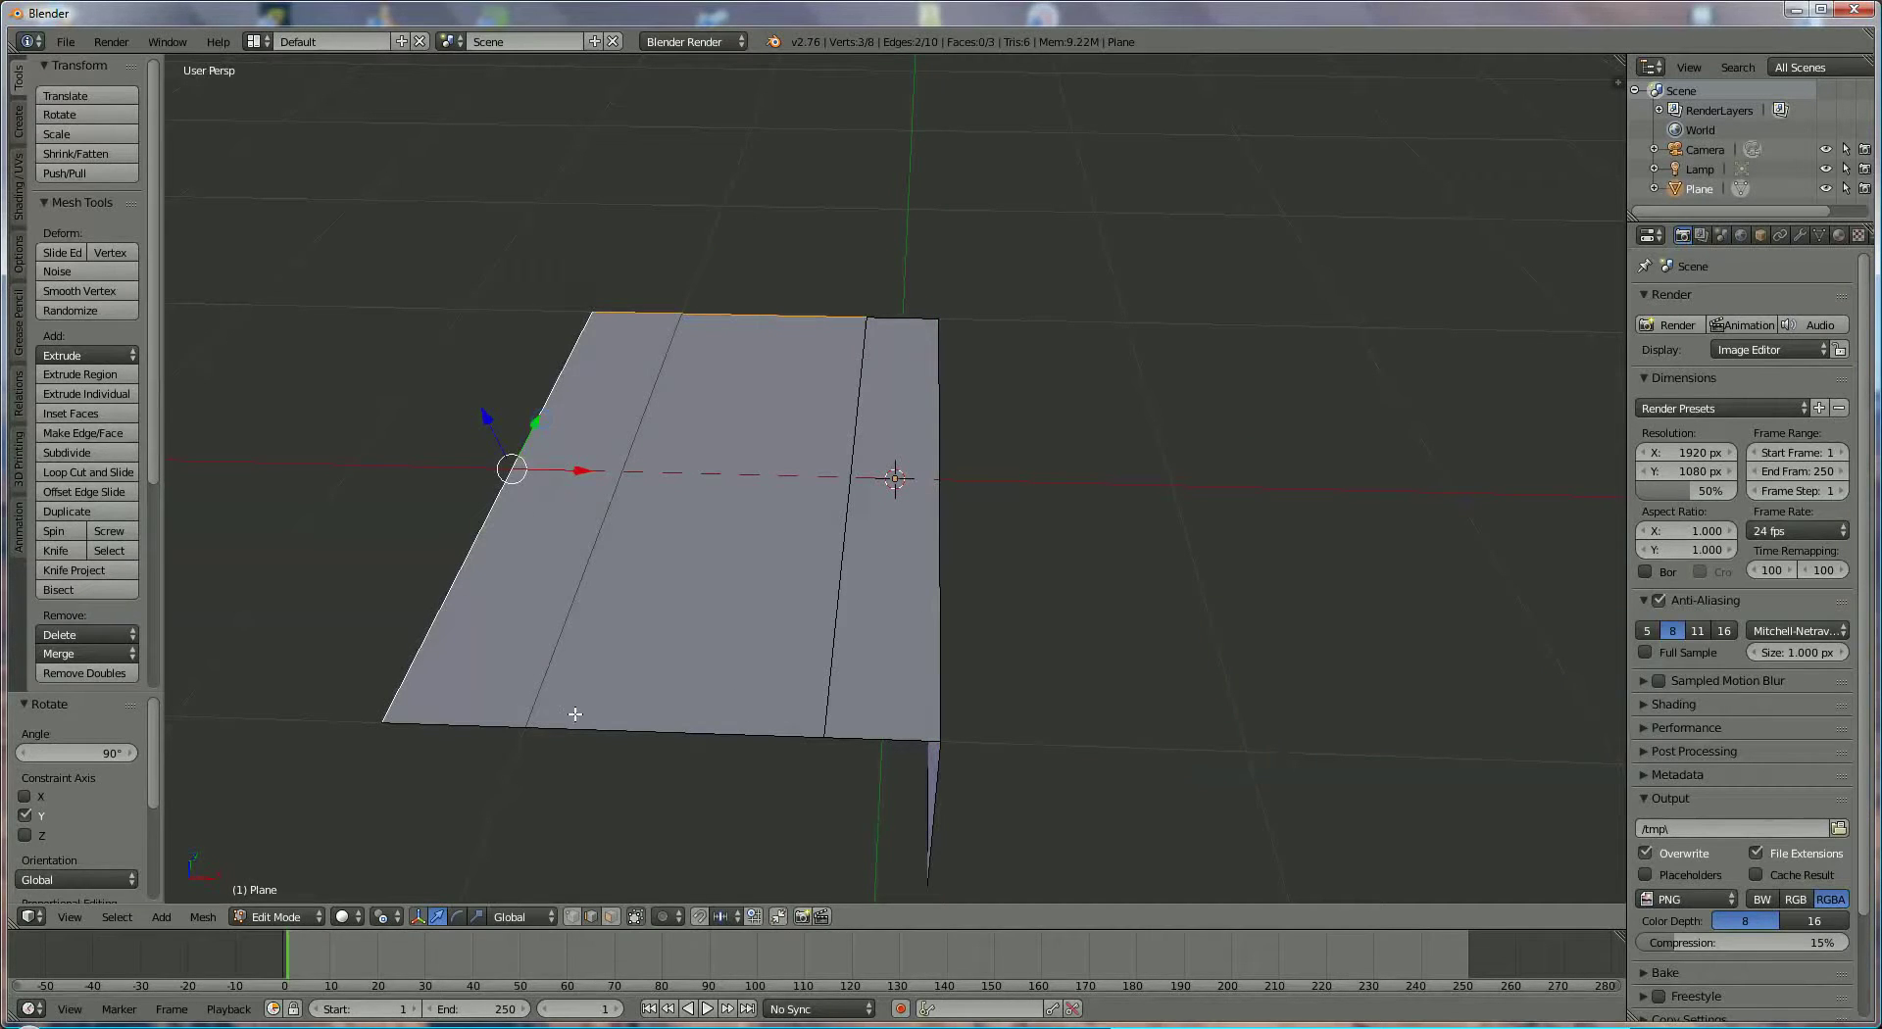
{"action": "right_click", "coordinate": [578, 726], "text": "shift"}
{"action": "right_click", "coordinate": [848, 507], "text": "shift"}
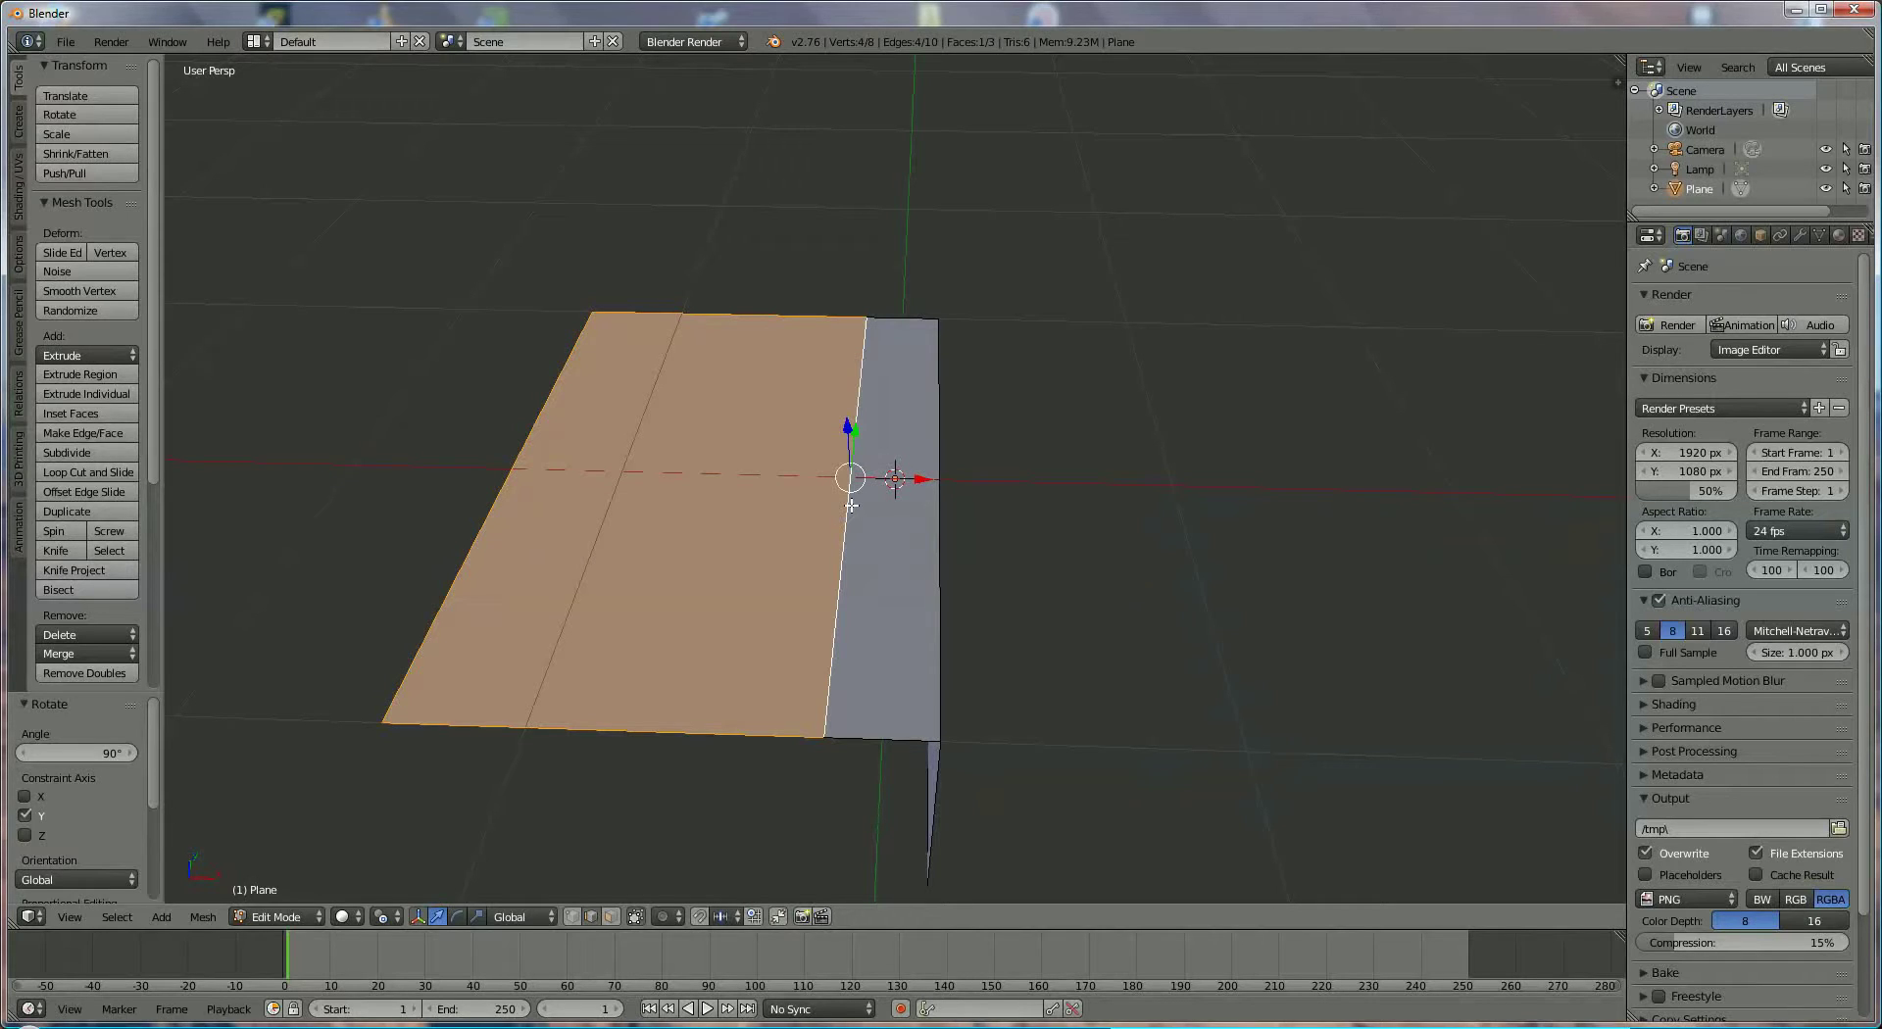
{"action": "type", "text": "ry"}
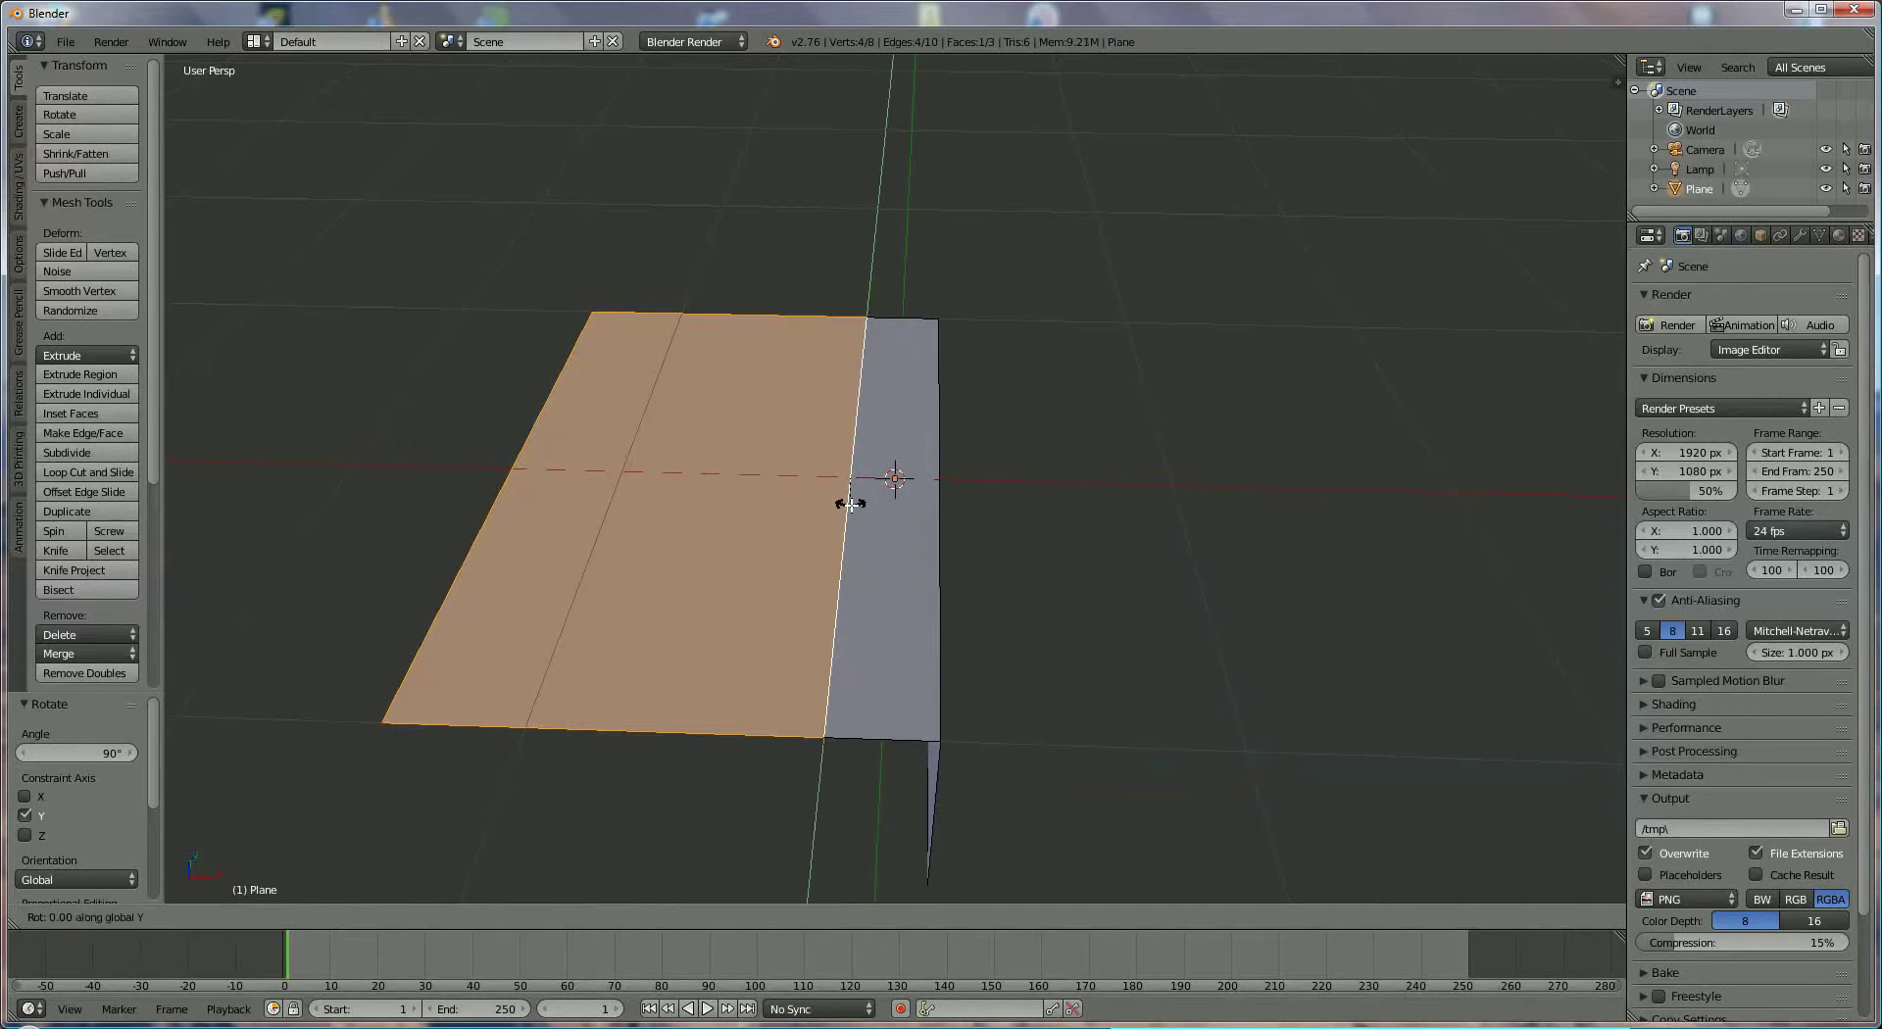
{"action": "type", "text": "-90"}
{"action": "key", "text": "Return"}
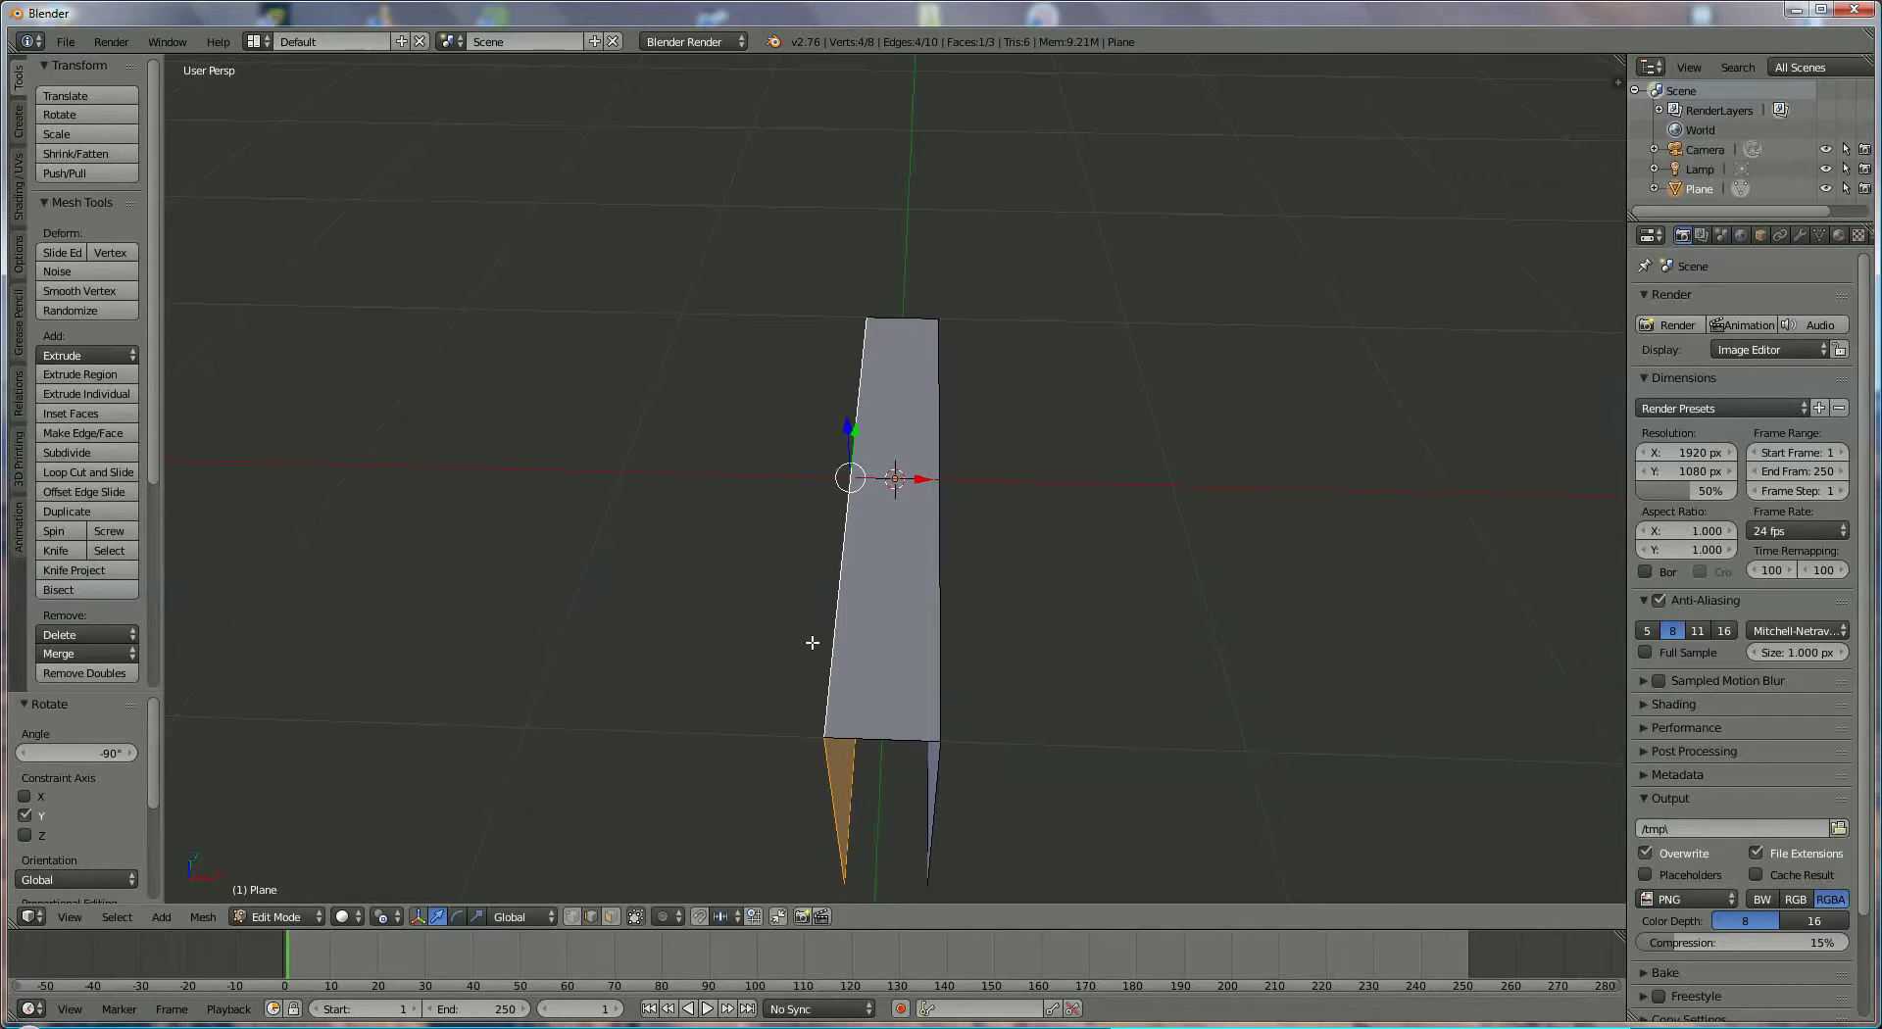
In Object Mode, rotate the whole folded plane -90° about the global Y axis
{"action": "left_click", "coordinate": [281, 920]}
{"action": "left_click", "coordinate": [281, 890]}
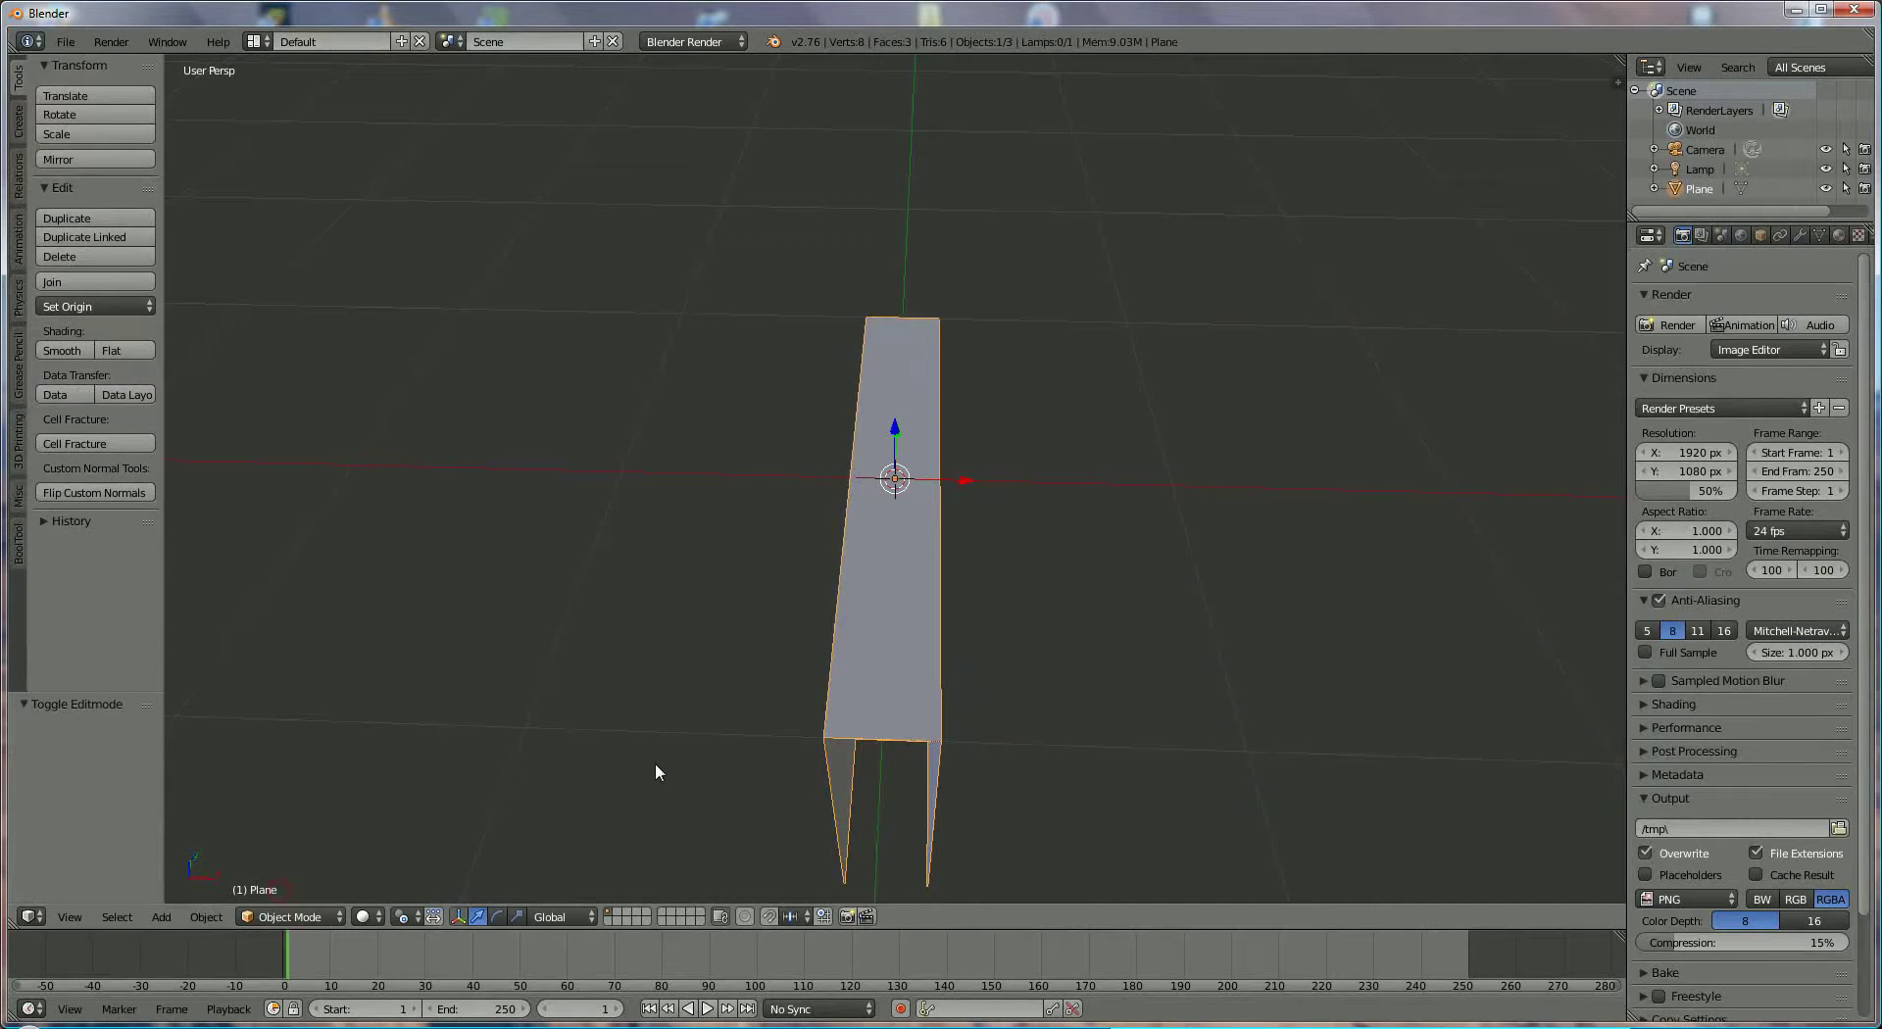
{"action": "middle_click_drag", "start_coordinate": [655, 763], "coordinate": [672, 728]}
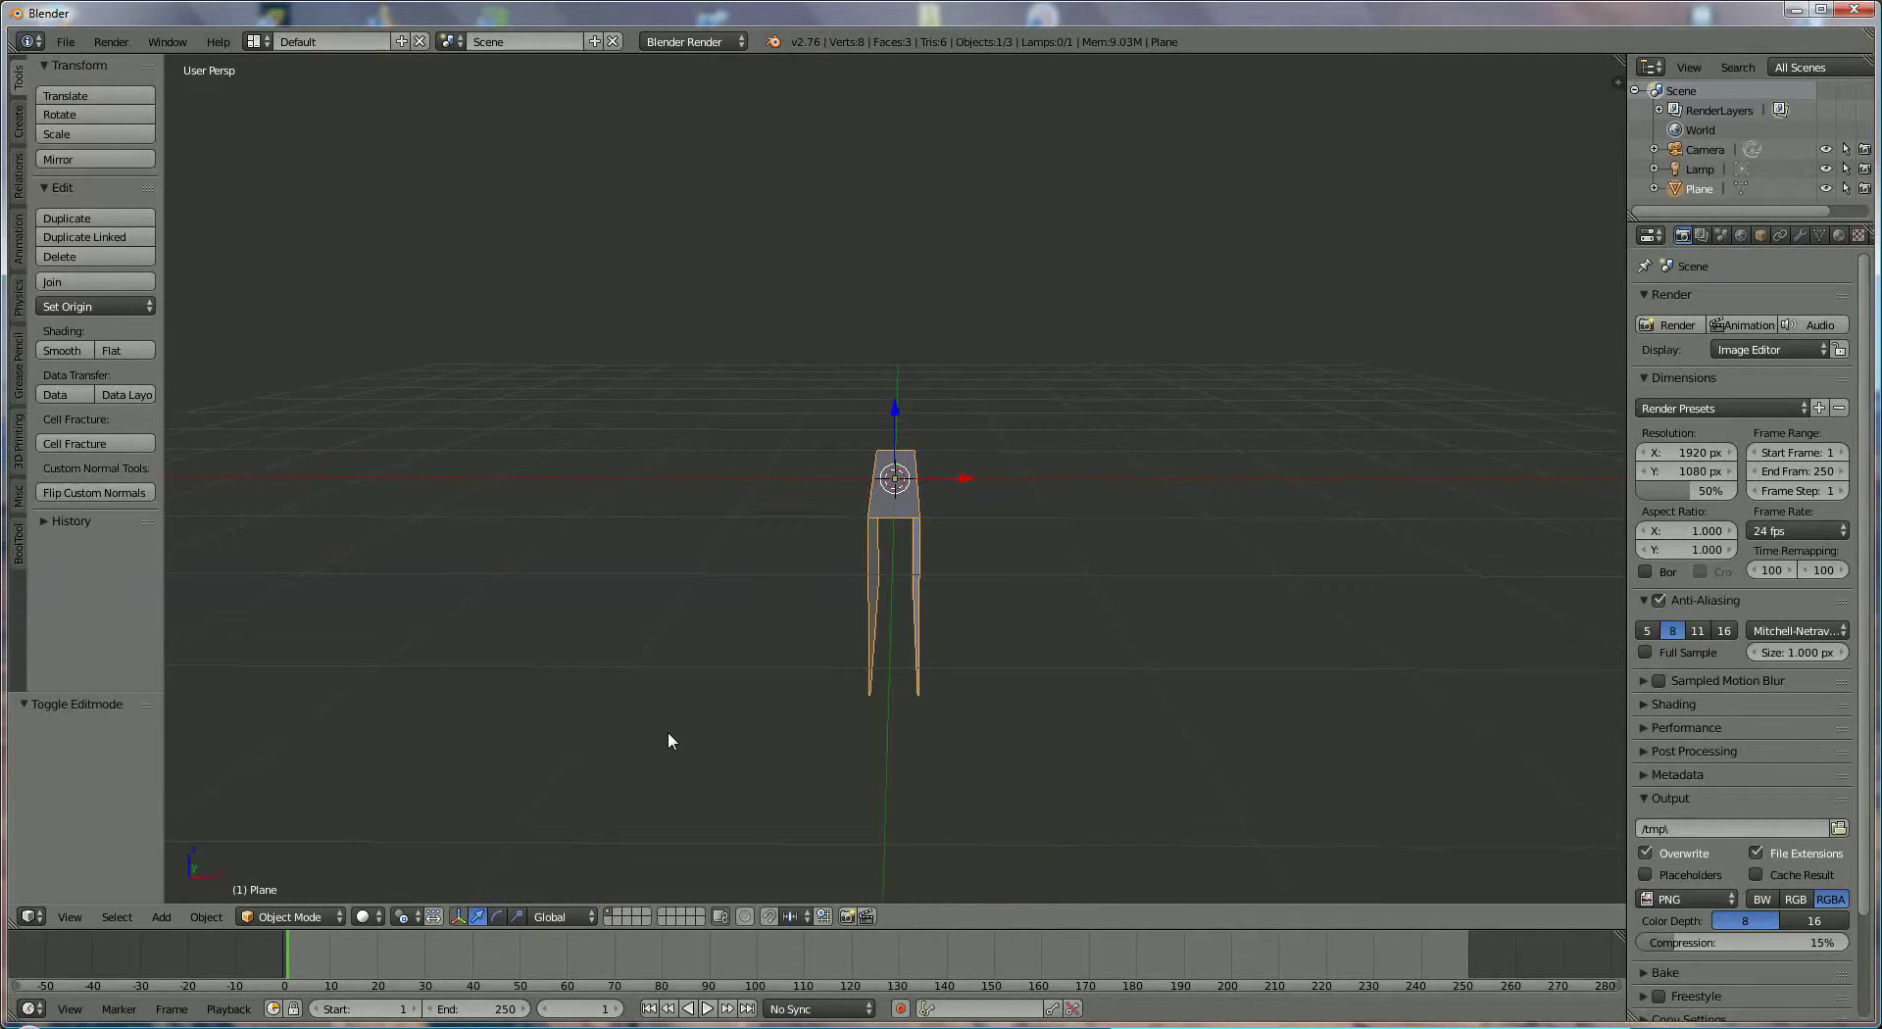
{"action": "key", "text": "r"}
{"action": "key", "text": "y"}
{"action": "key", "text": "9"}
{"action": "key", "text": "0"}
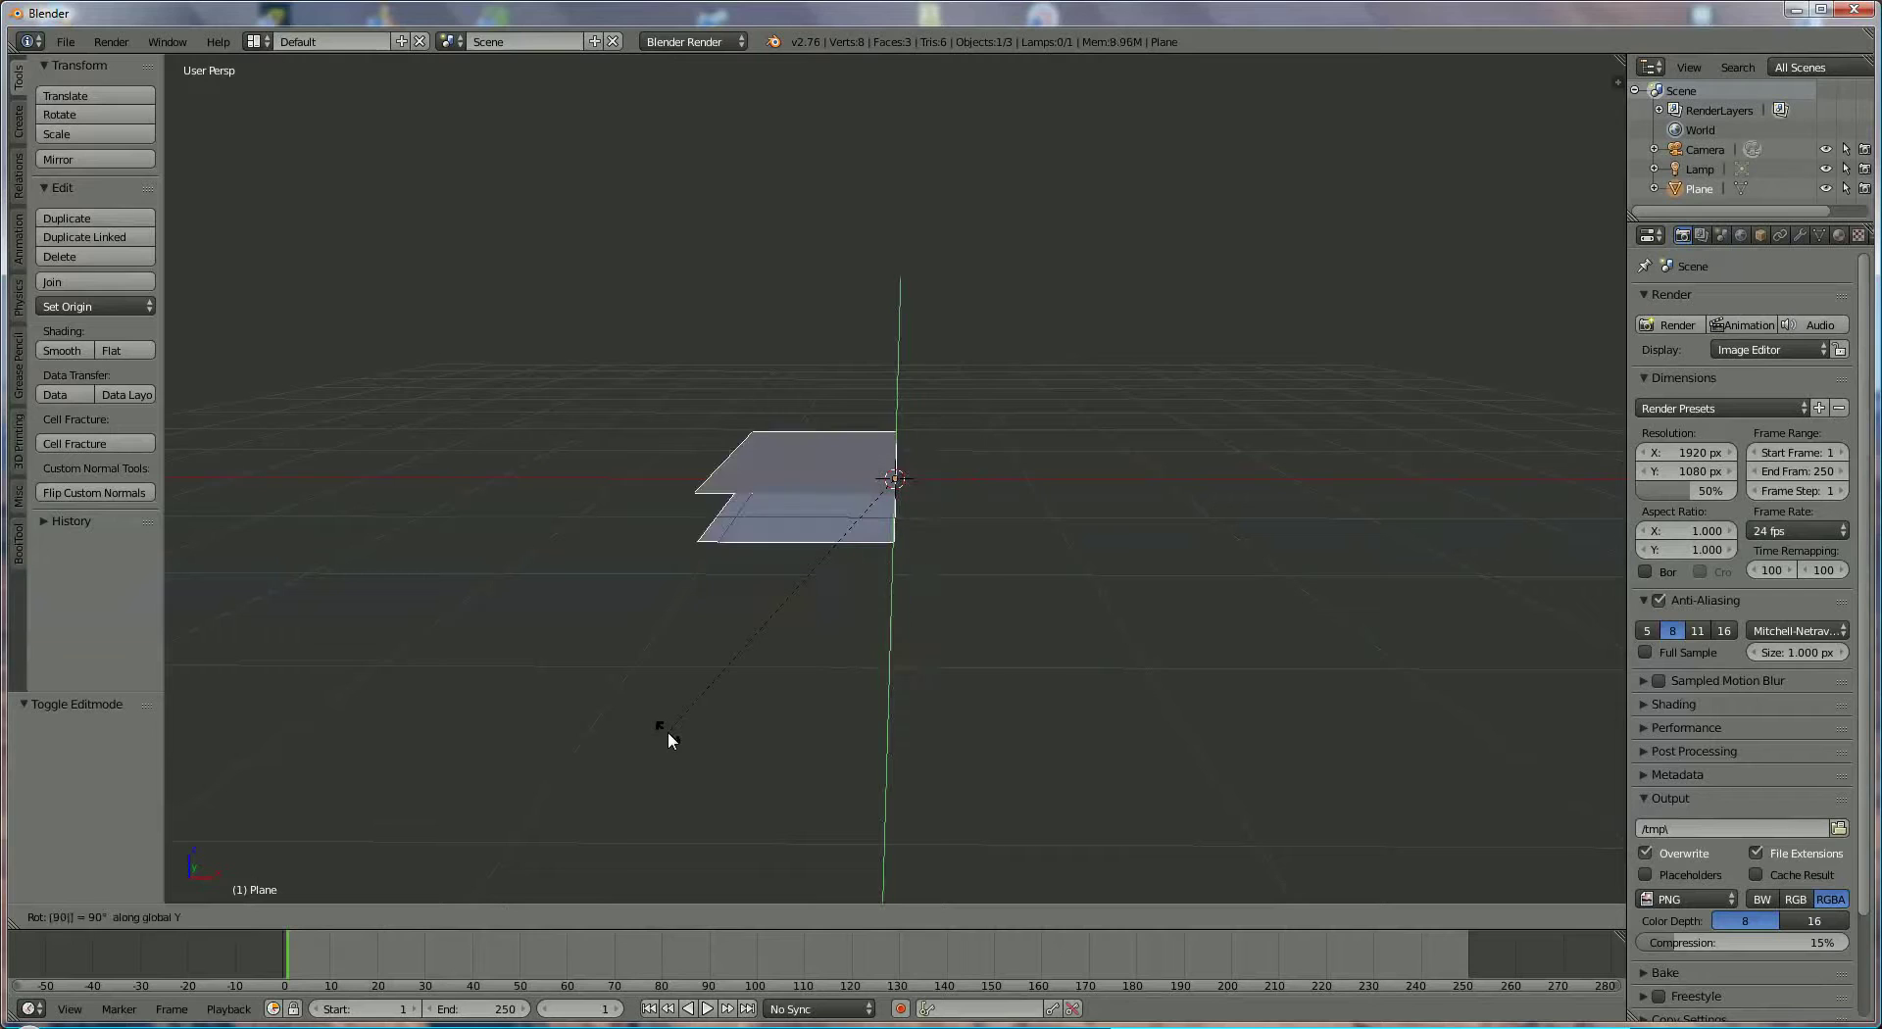
{"action": "key", "text": "minus"}
{"action": "key", "text": "Return"}
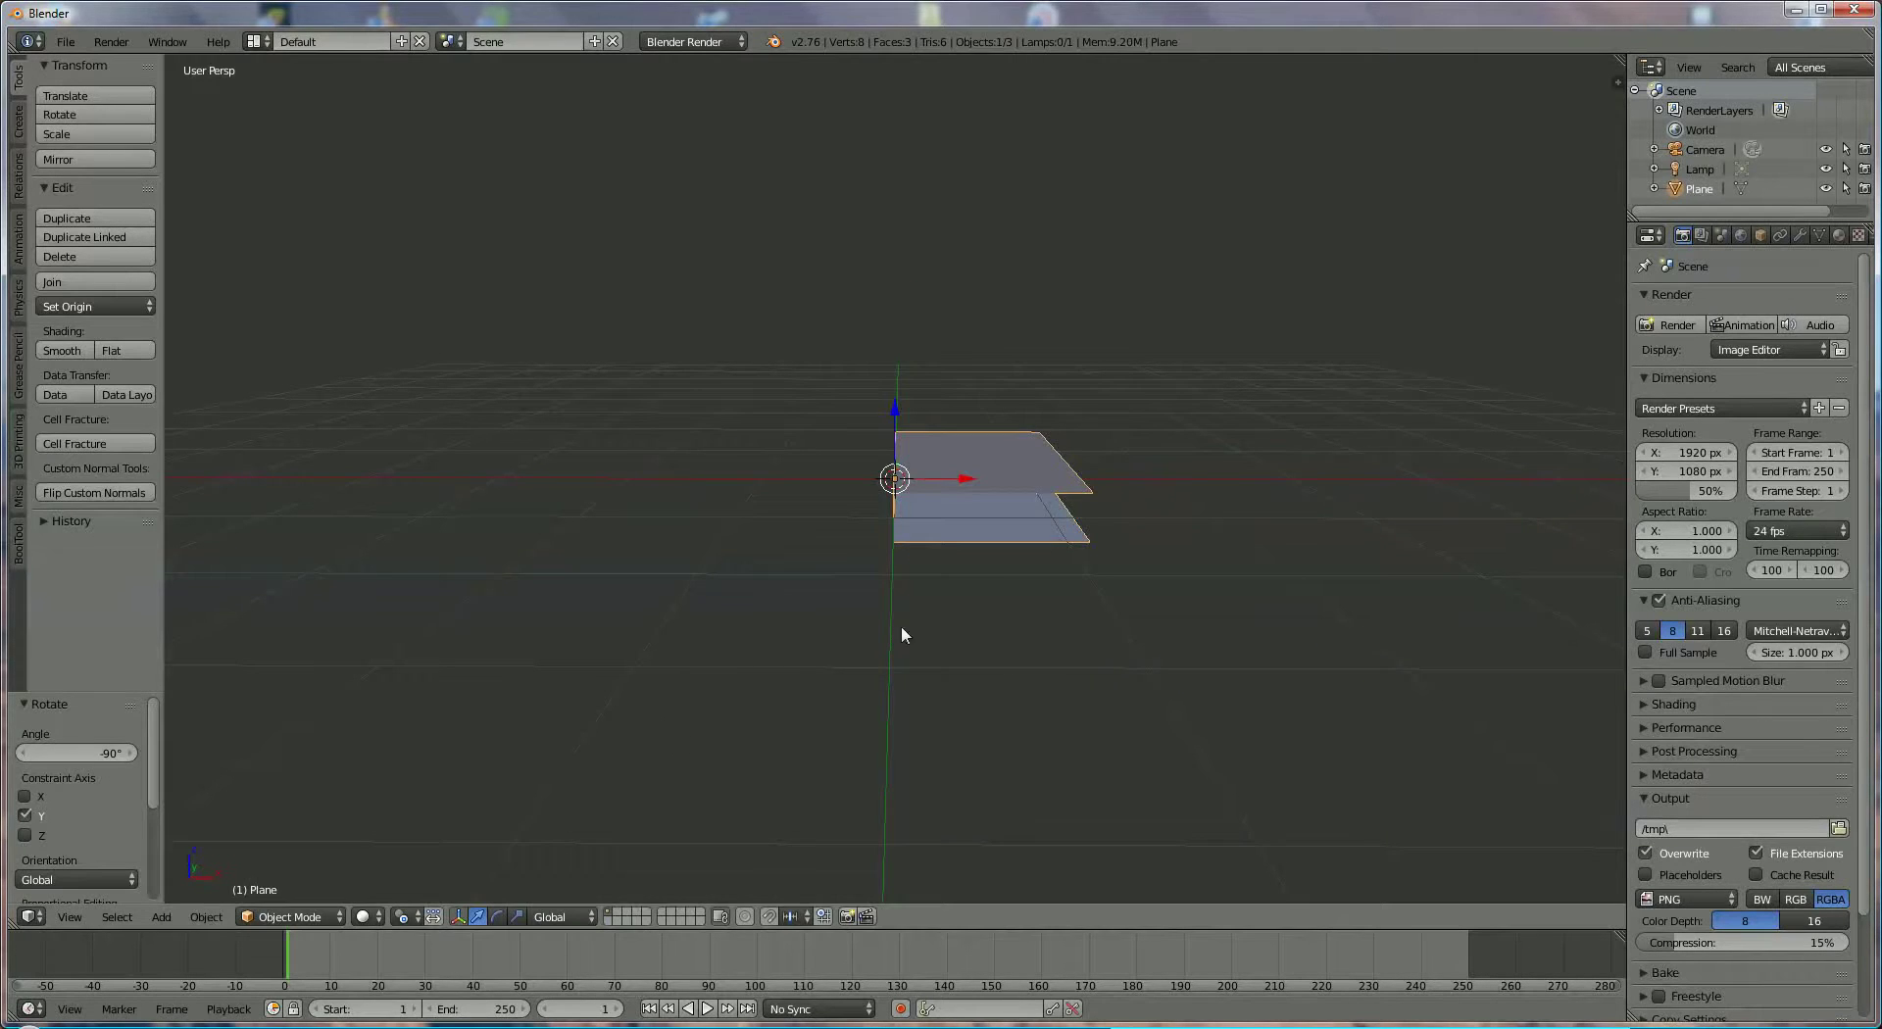
Switch the book shape back into Edit Mode from the mode dropdown
{"action": "middle_click_drag", "start_coordinate": [902, 626], "coordinate": [1024, 703]}
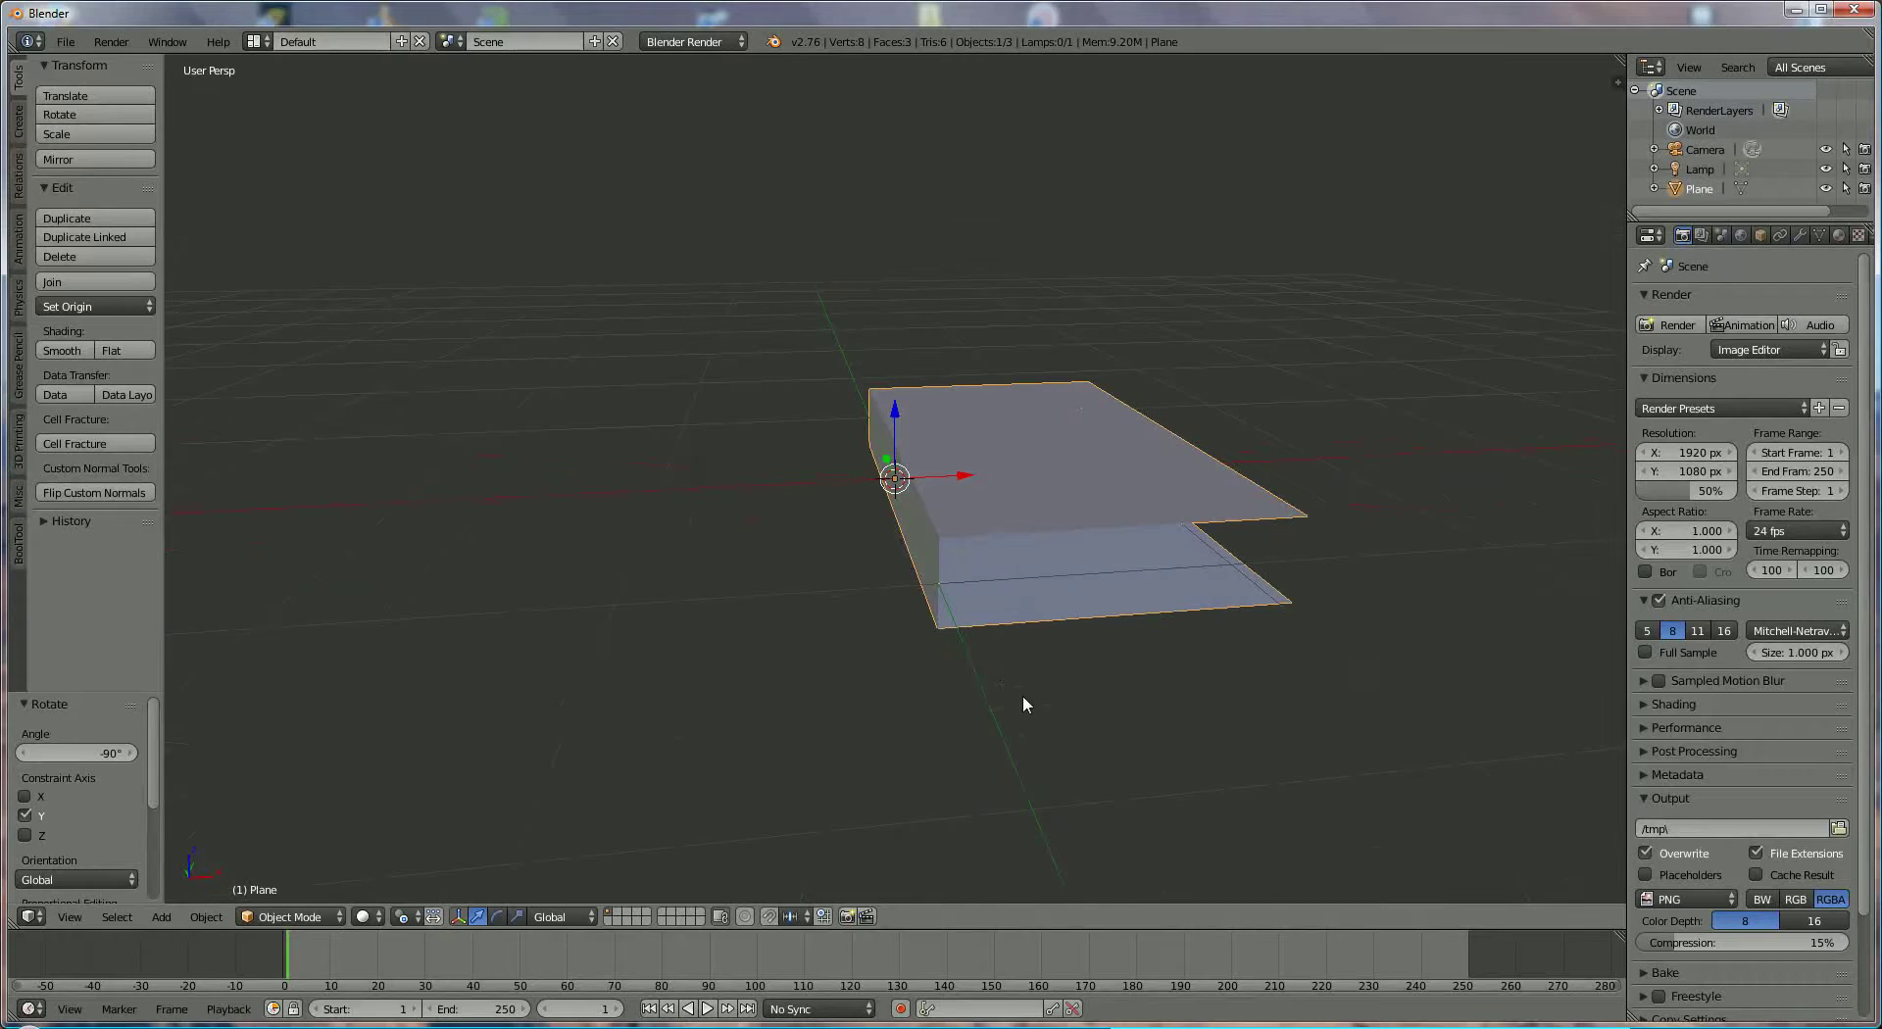
{"action": "left_click", "coordinate": [289, 917]}
{"action": "left_click", "coordinate": [283, 872]}
{"action": "middle_click_drag", "start_coordinate": [833, 780], "coordinate": [922, 784]}
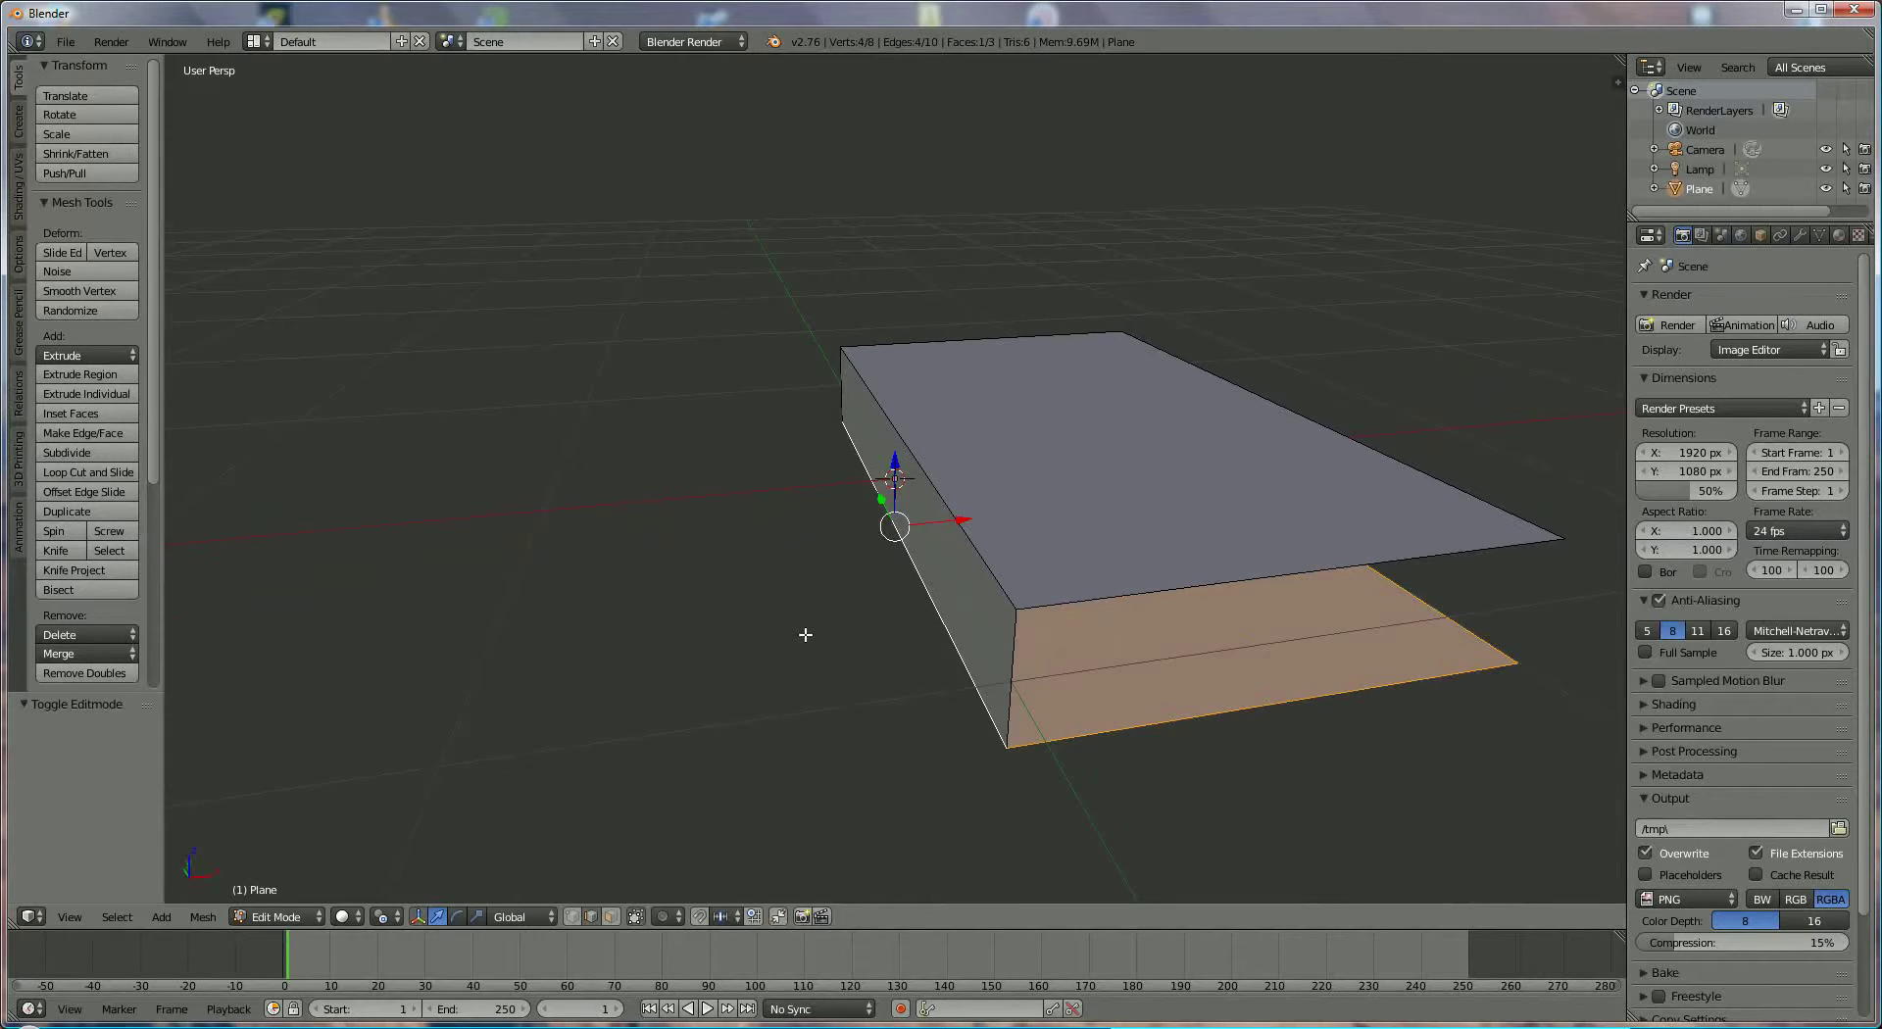
Cut one centred edge loop lengthwise along the spine and show the Modifiers tab
{"action": "key", "text": "ctrl+r"}
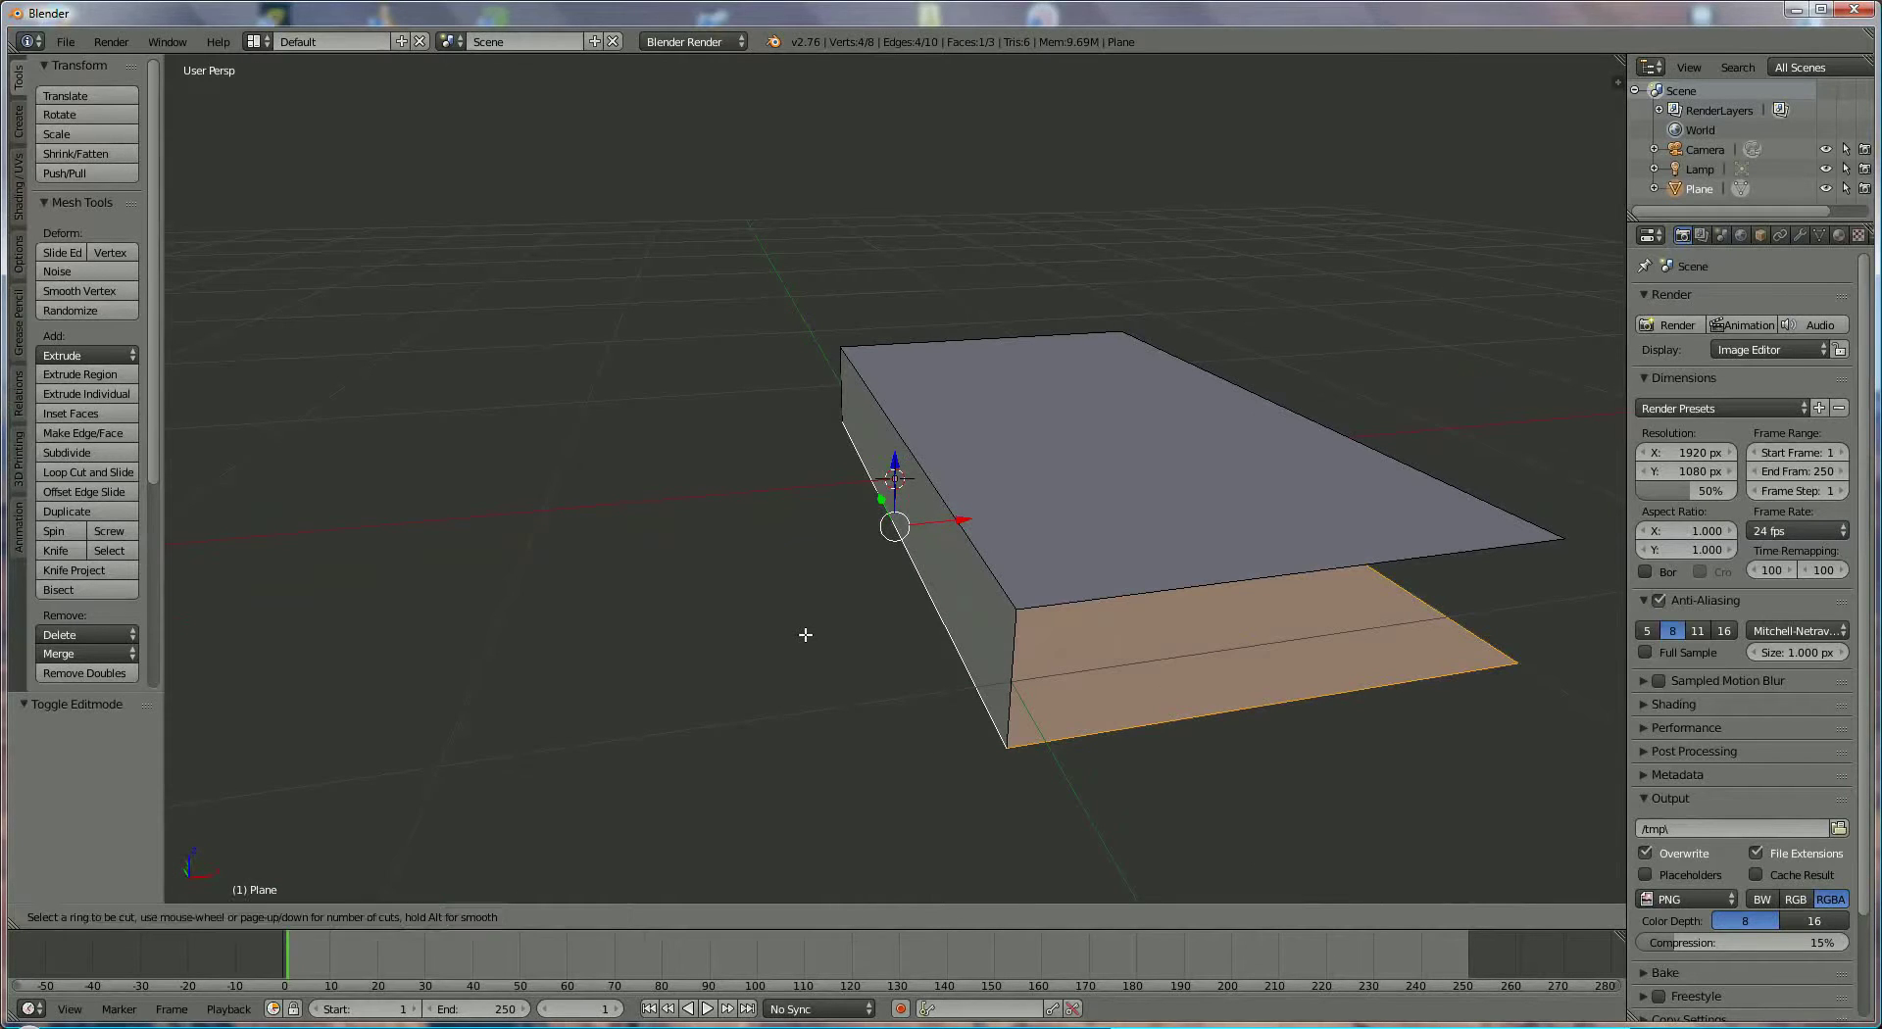
{"action": "left_click", "coordinate": [998, 652]}
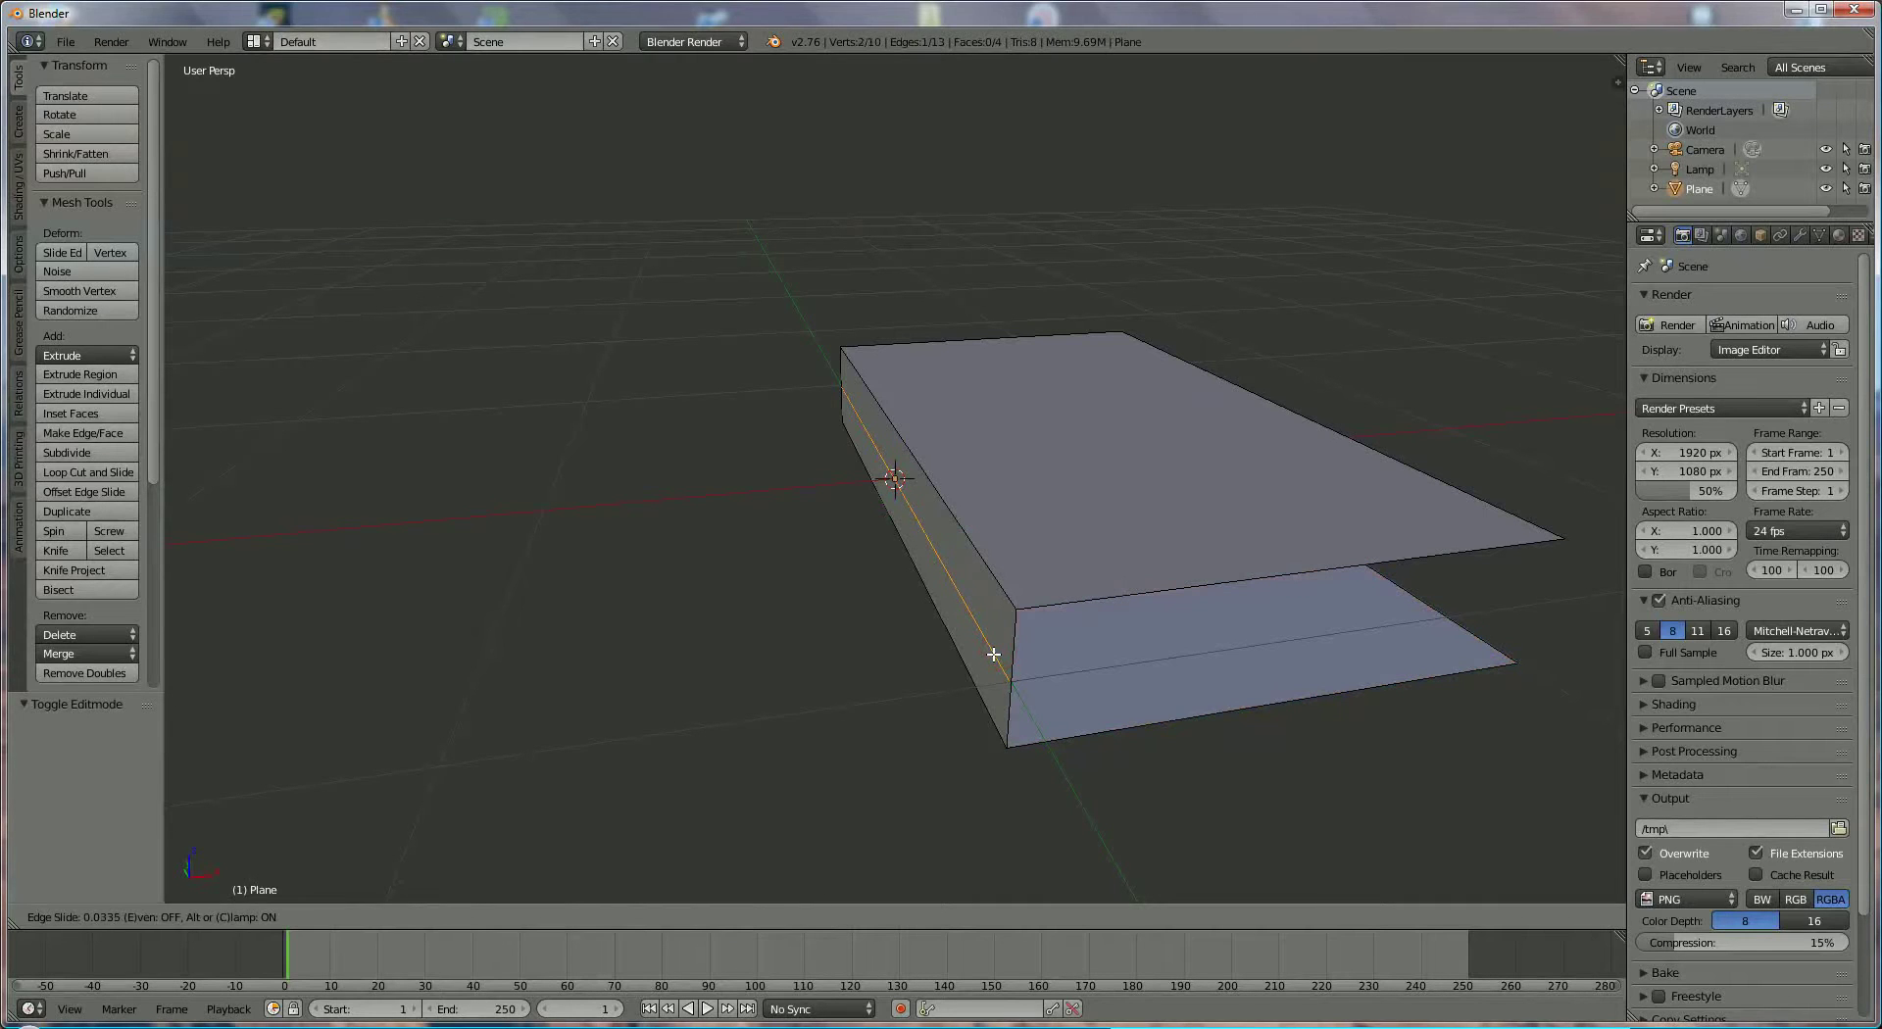
{"action": "left_click", "coordinate": [993, 654]}
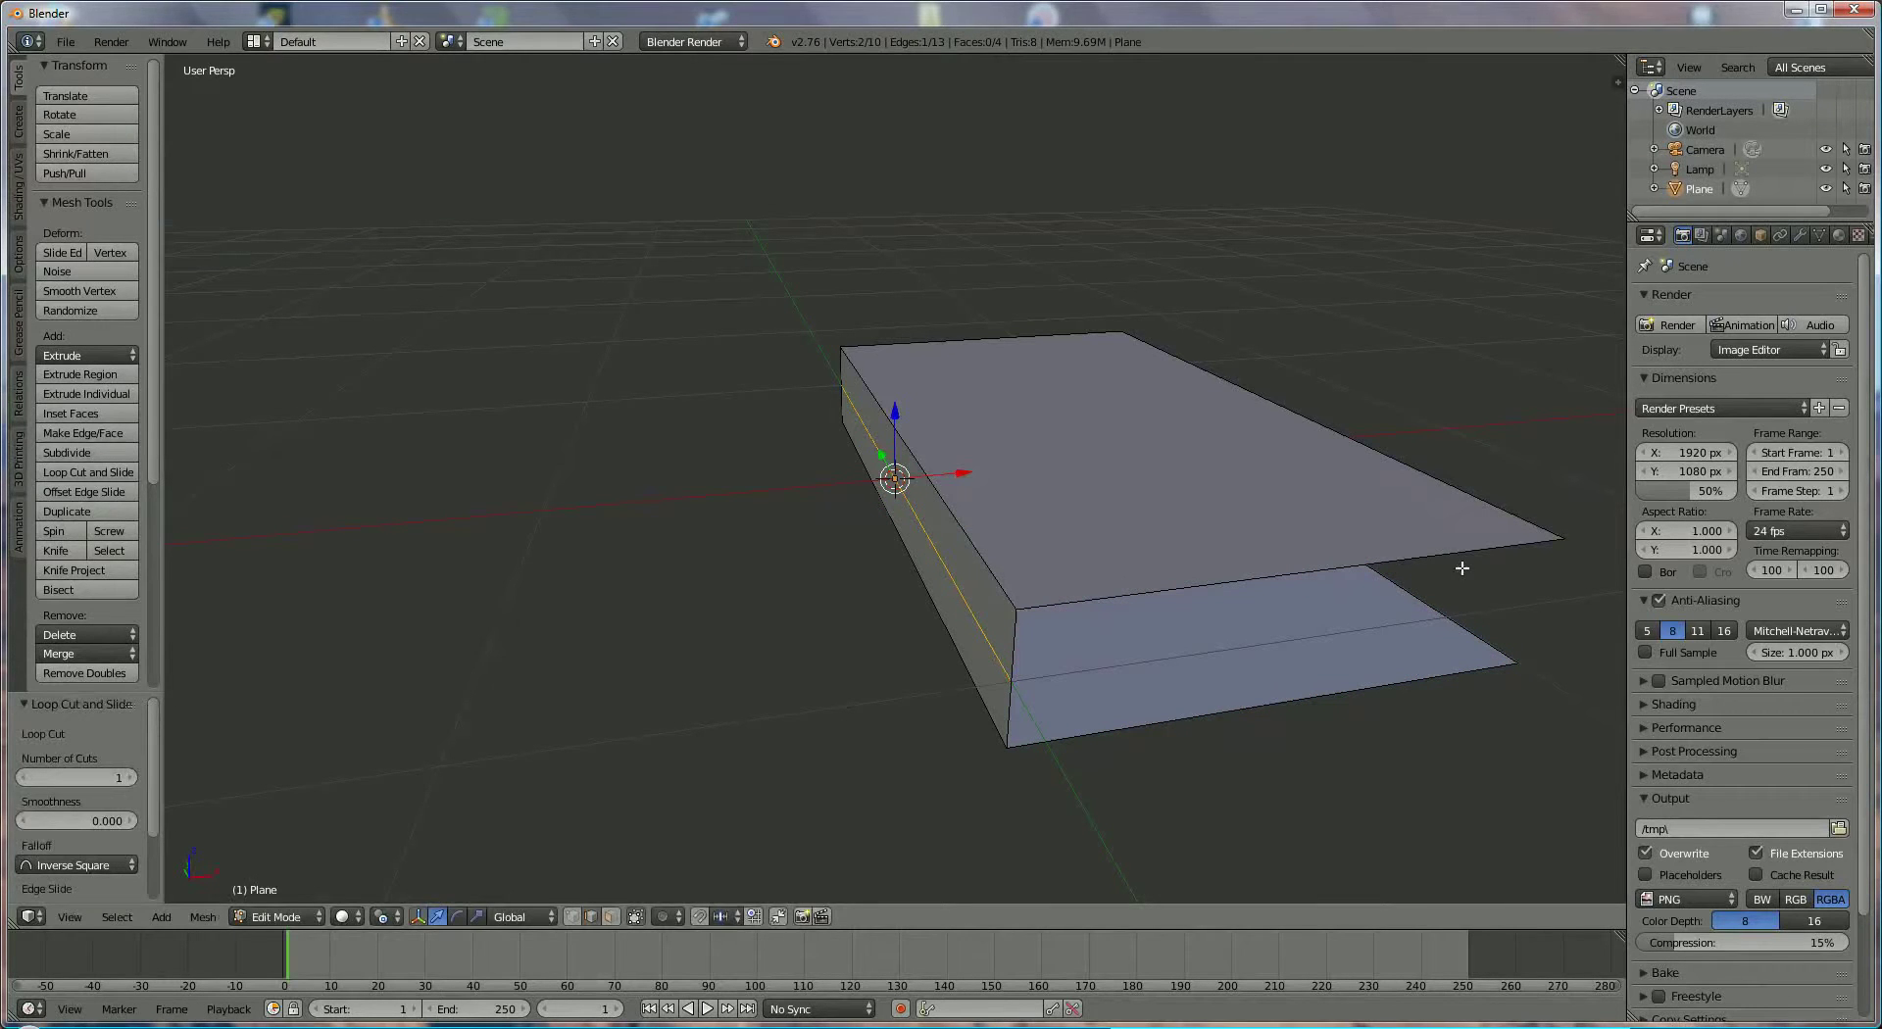
{"action": "left_click", "coordinate": [1801, 235]}
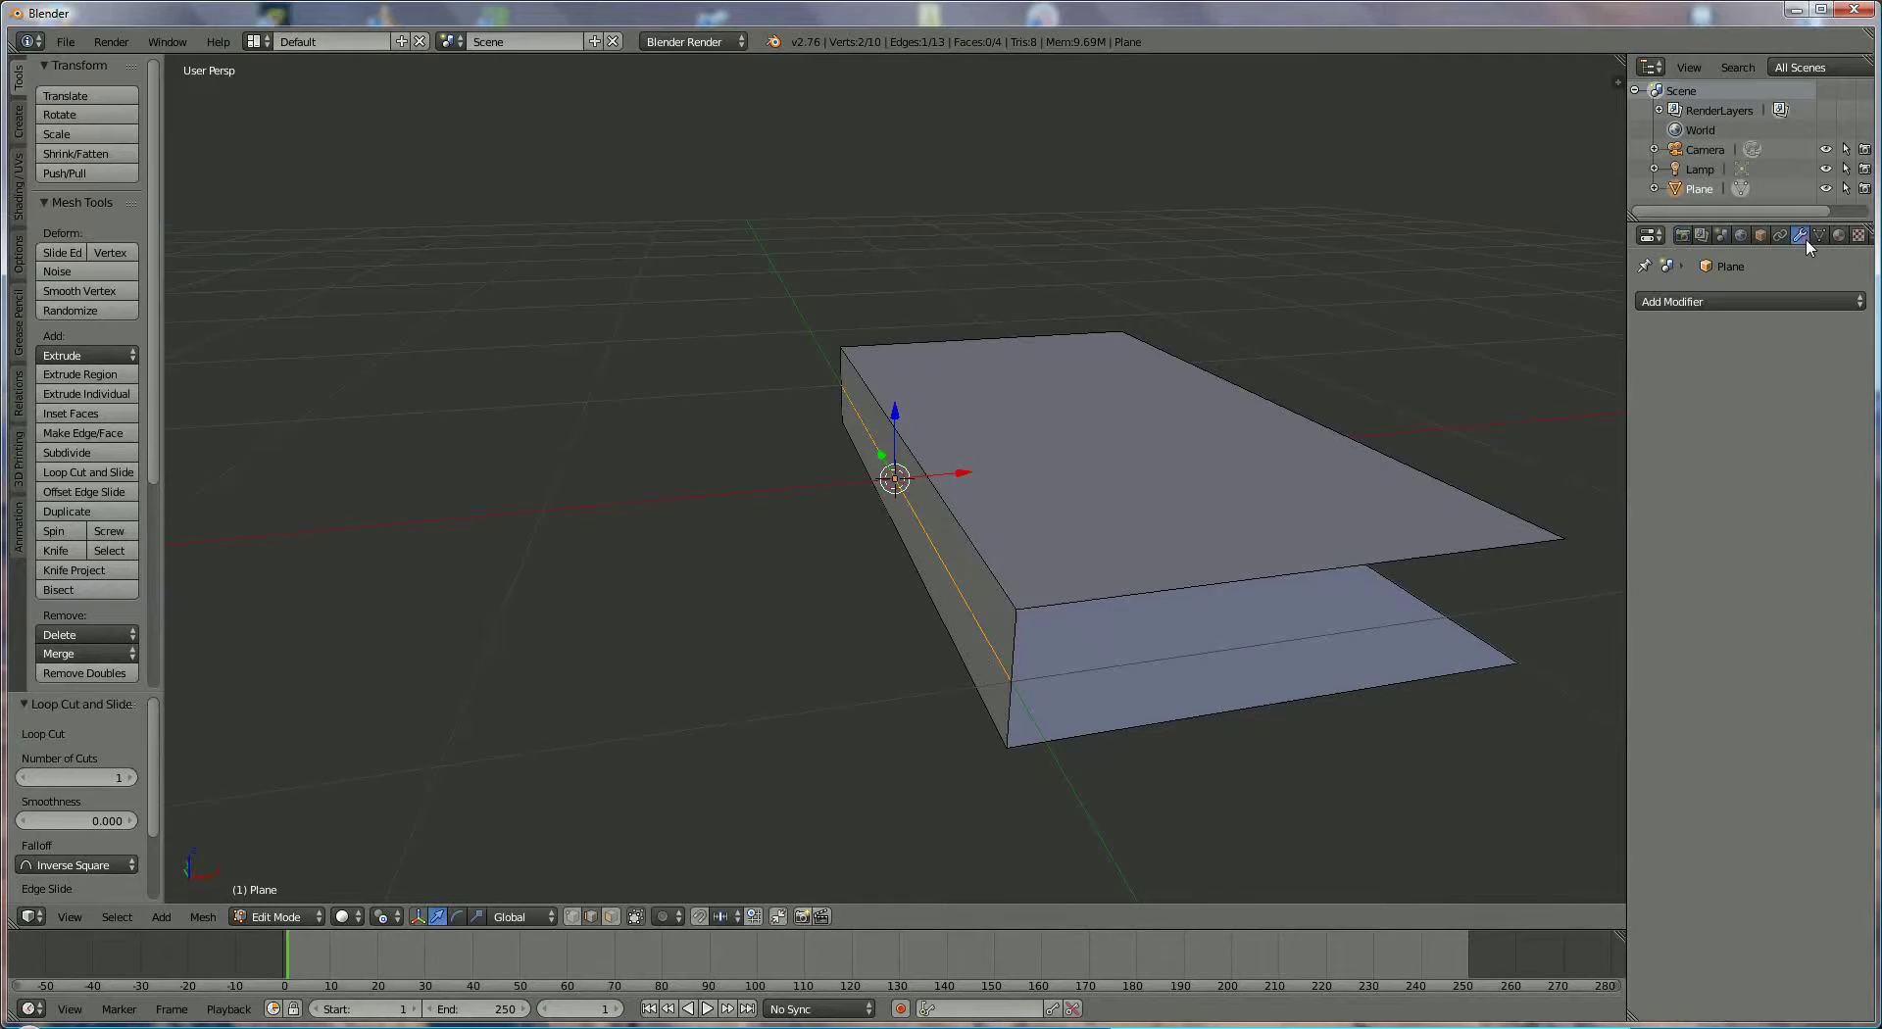
Add a Subdivision Surface modifier with viewport level 3
{"action": "left_click", "coordinate": [1768, 292]}
{"action": "left_click", "coordinate": [1499, 631]}
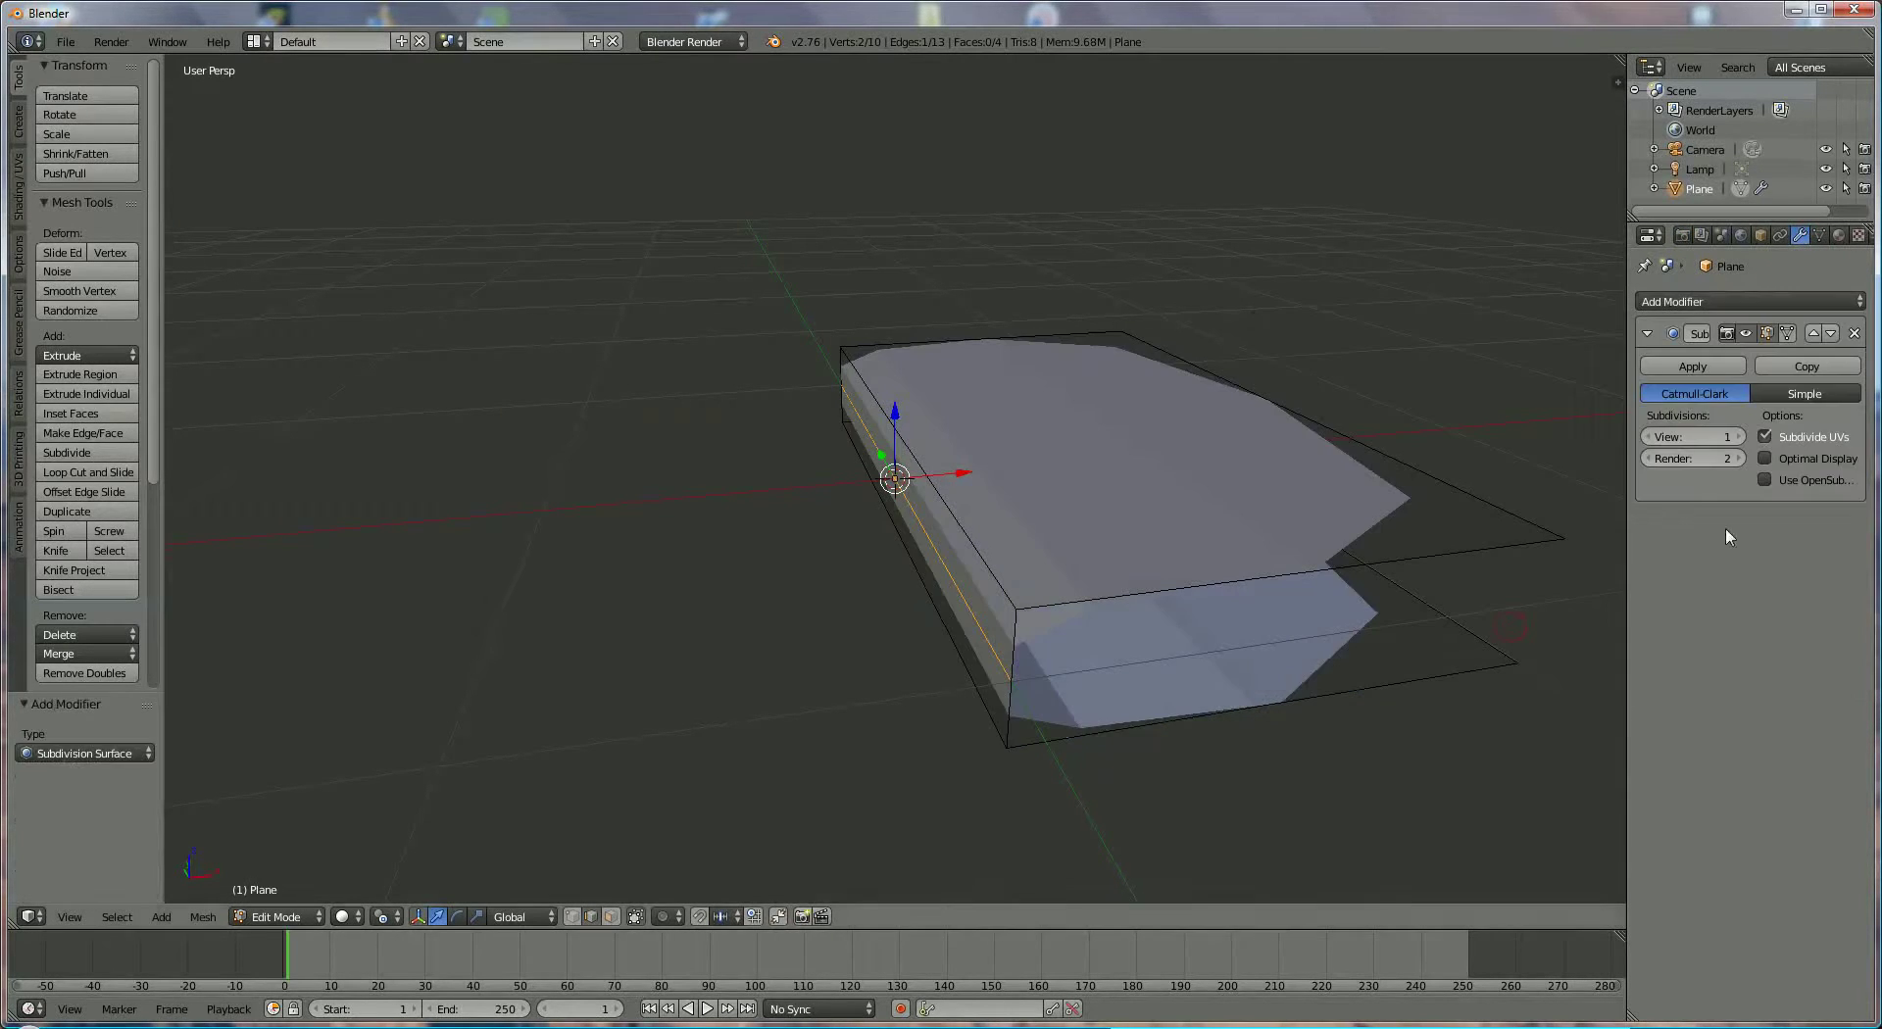
{"action": "left_click", "coordinate": [1740, 438]}
{"action": "left_click", "coordinate": [1740, 437]}
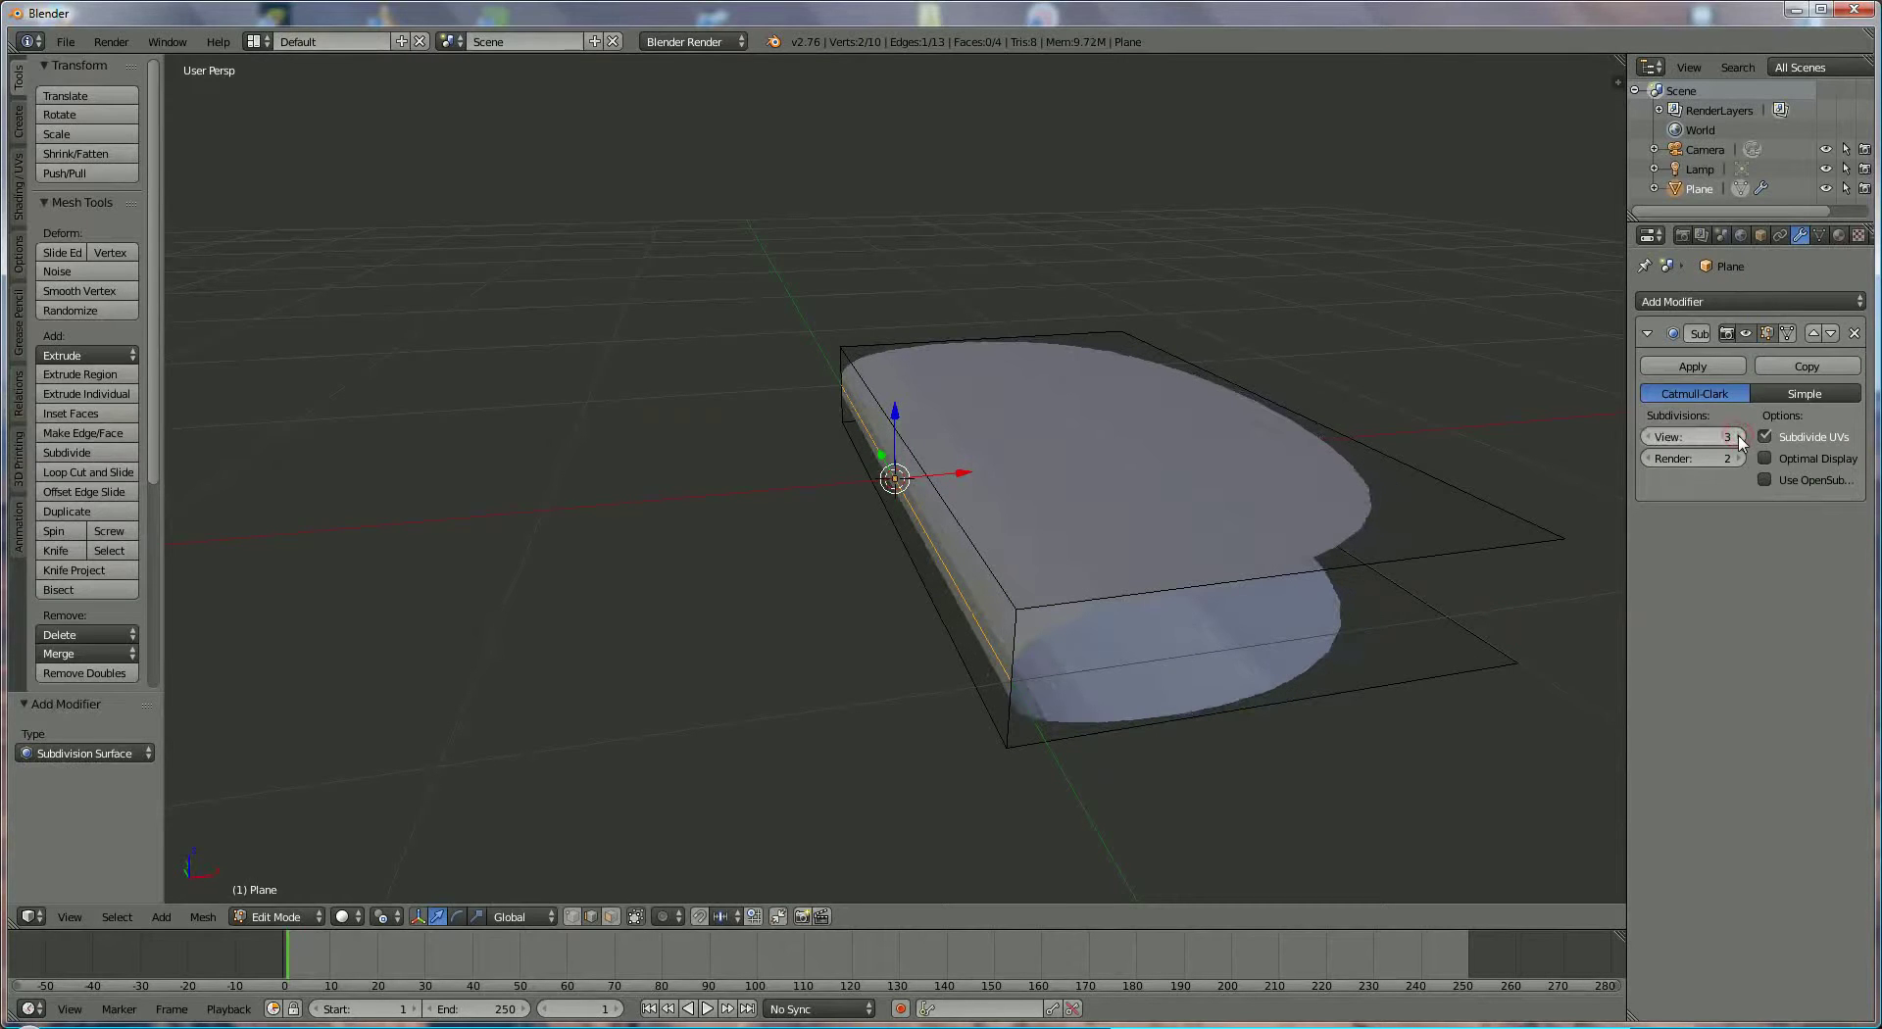
{"action": "middle_click_drag", "start_coordinate": [1285, 575], "coordinate": [1106, 578]}
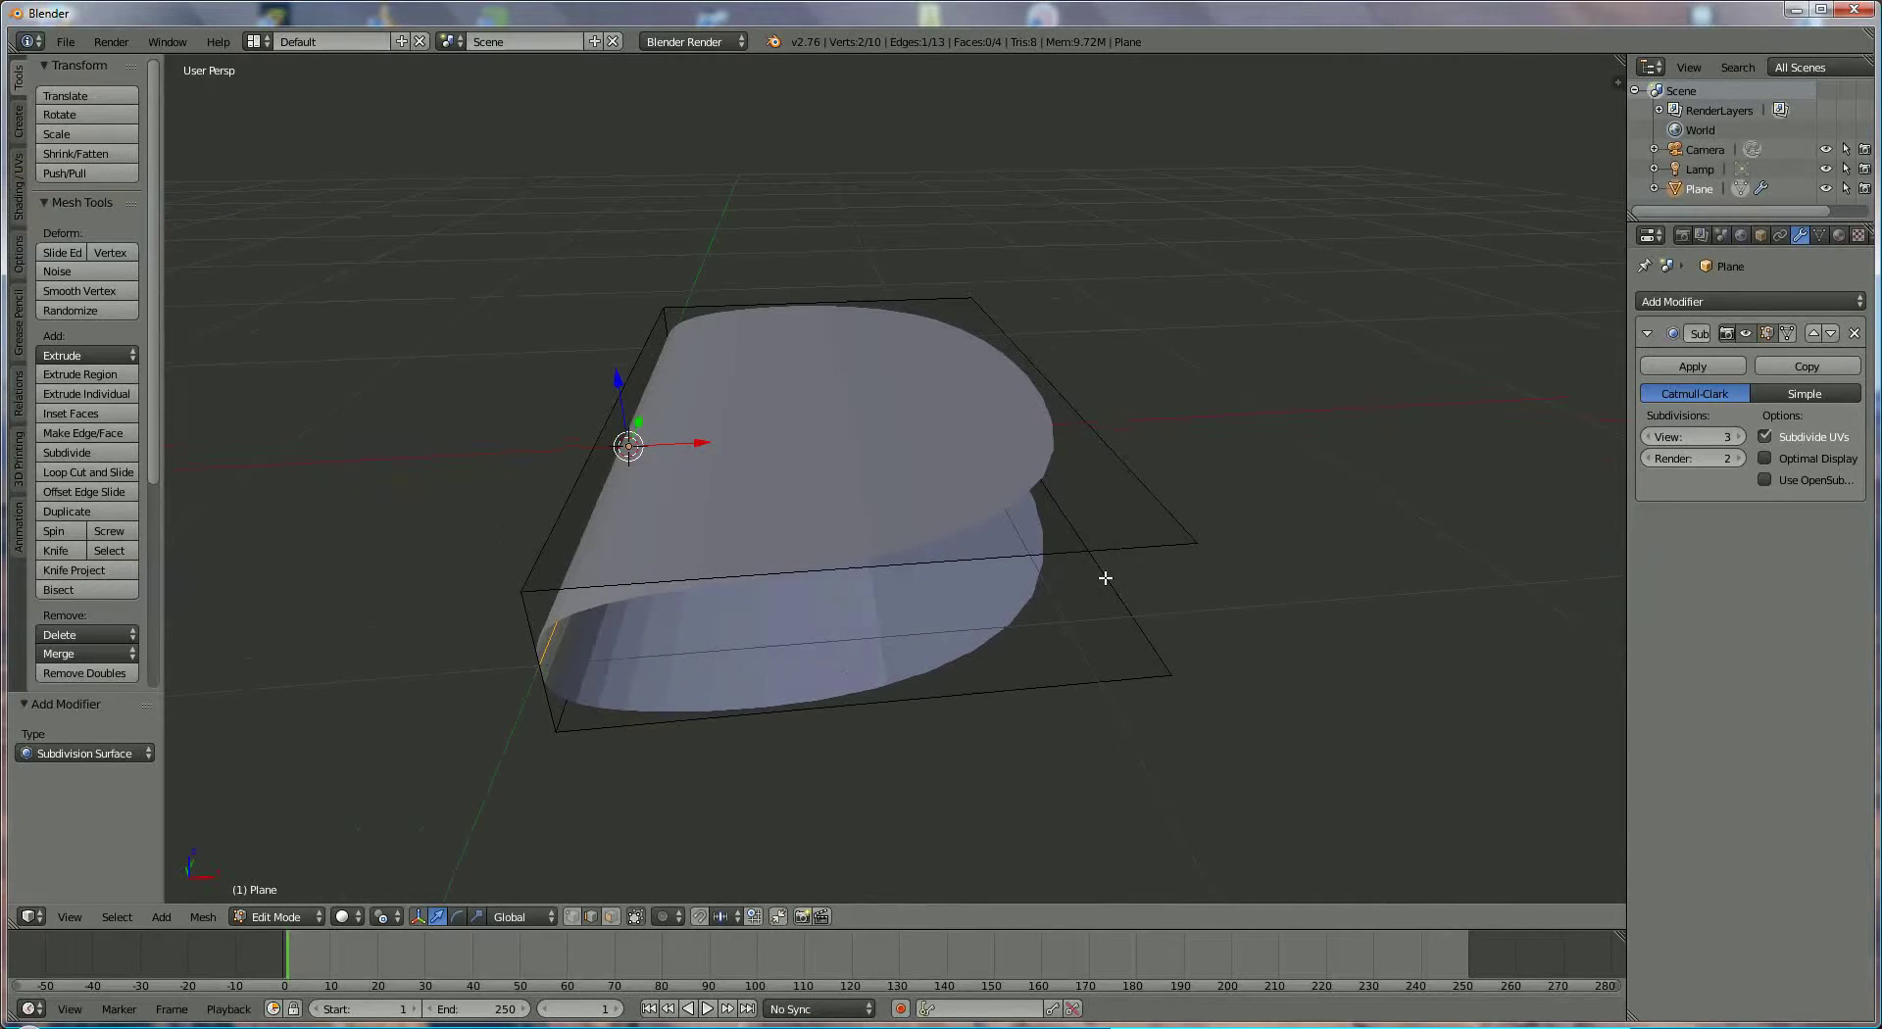
Add four crosswise edge loops across the top cover
{"action": "key", "text": "ctrl+r"}
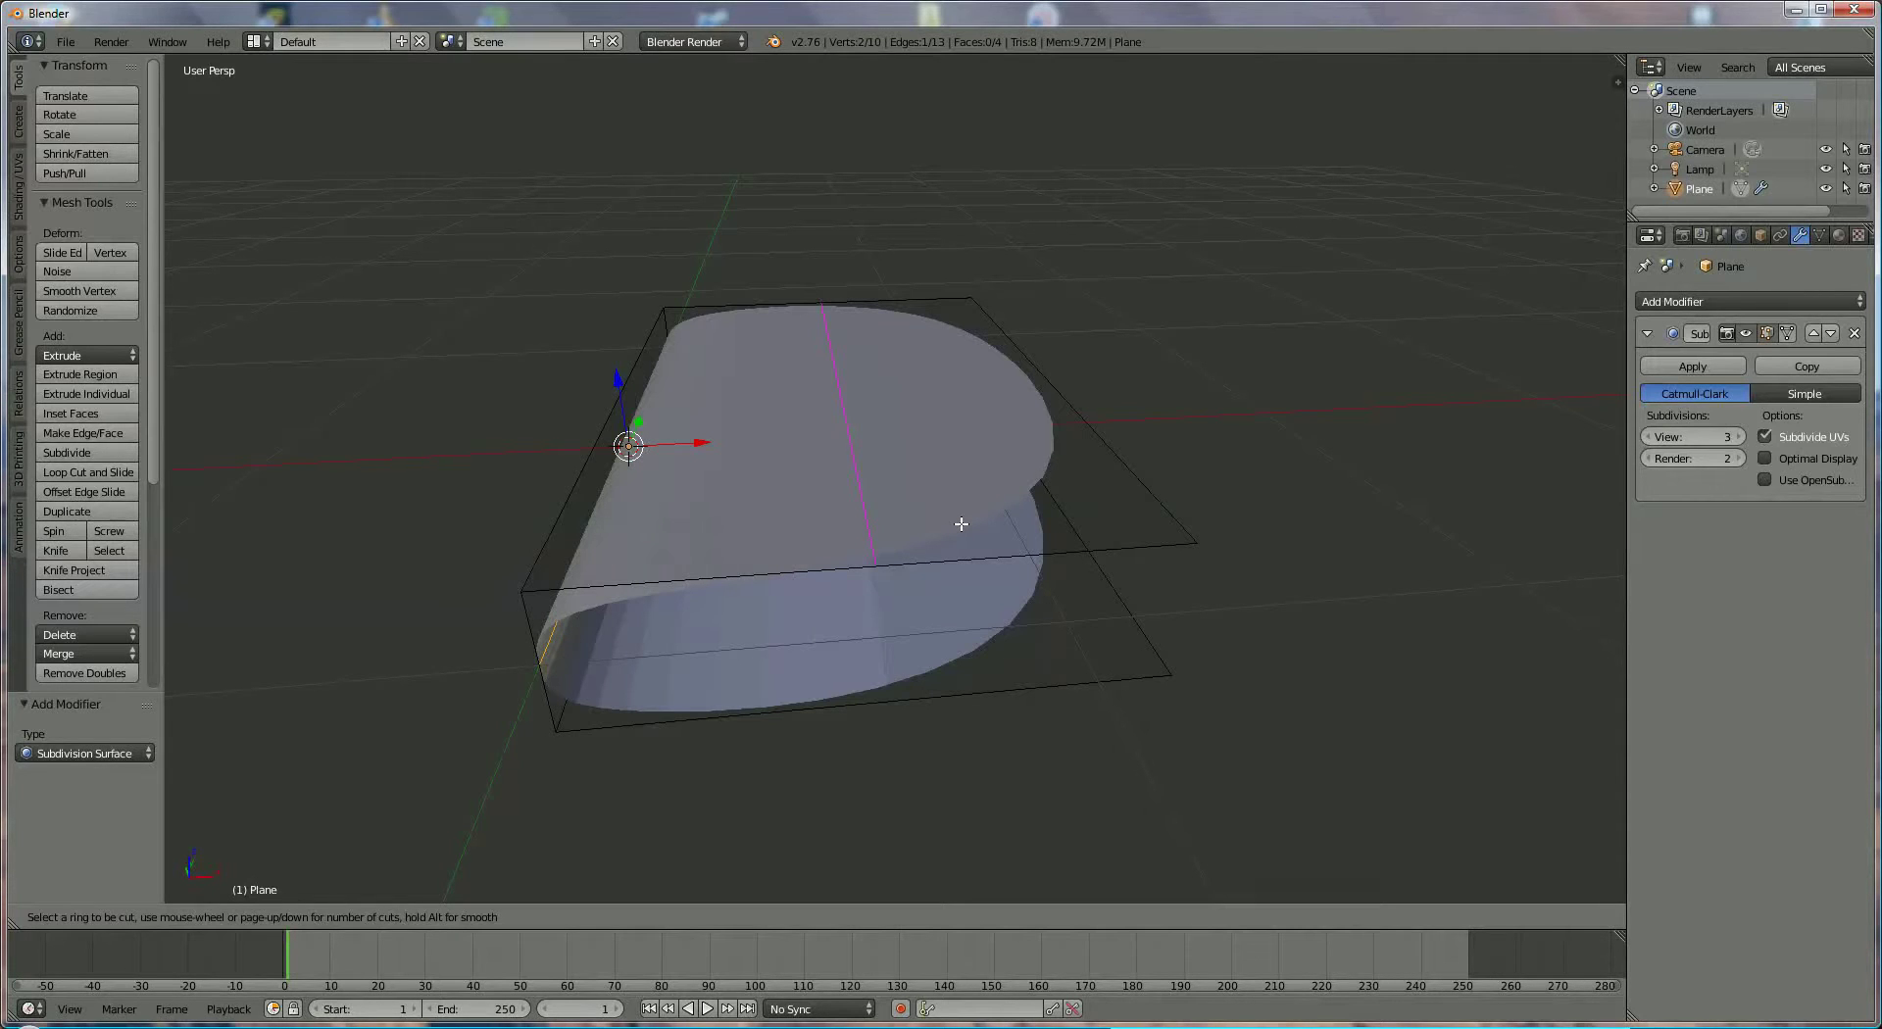
{"action": "scroll", "coordinate": [961, 525], "scroll_direction": "up", "scroll_amount": 1}
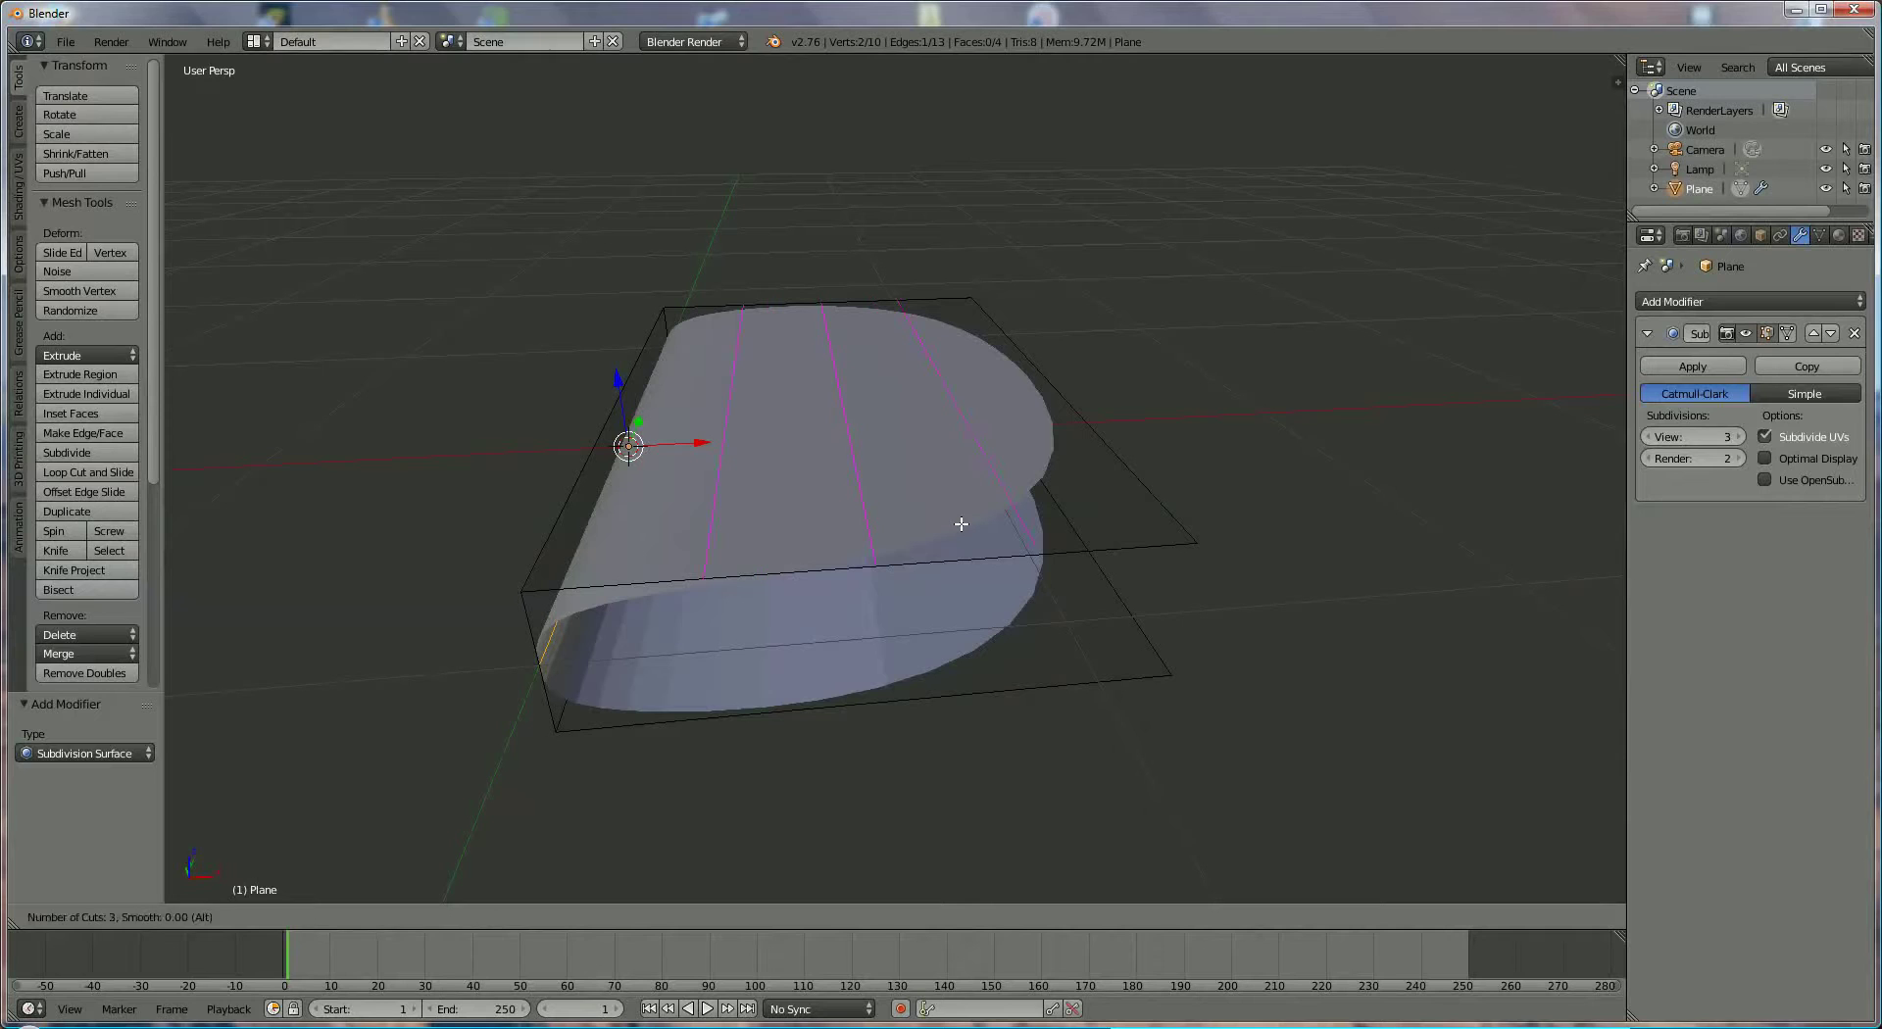
{"action": "left_click", "coordinate": [960, 525]}
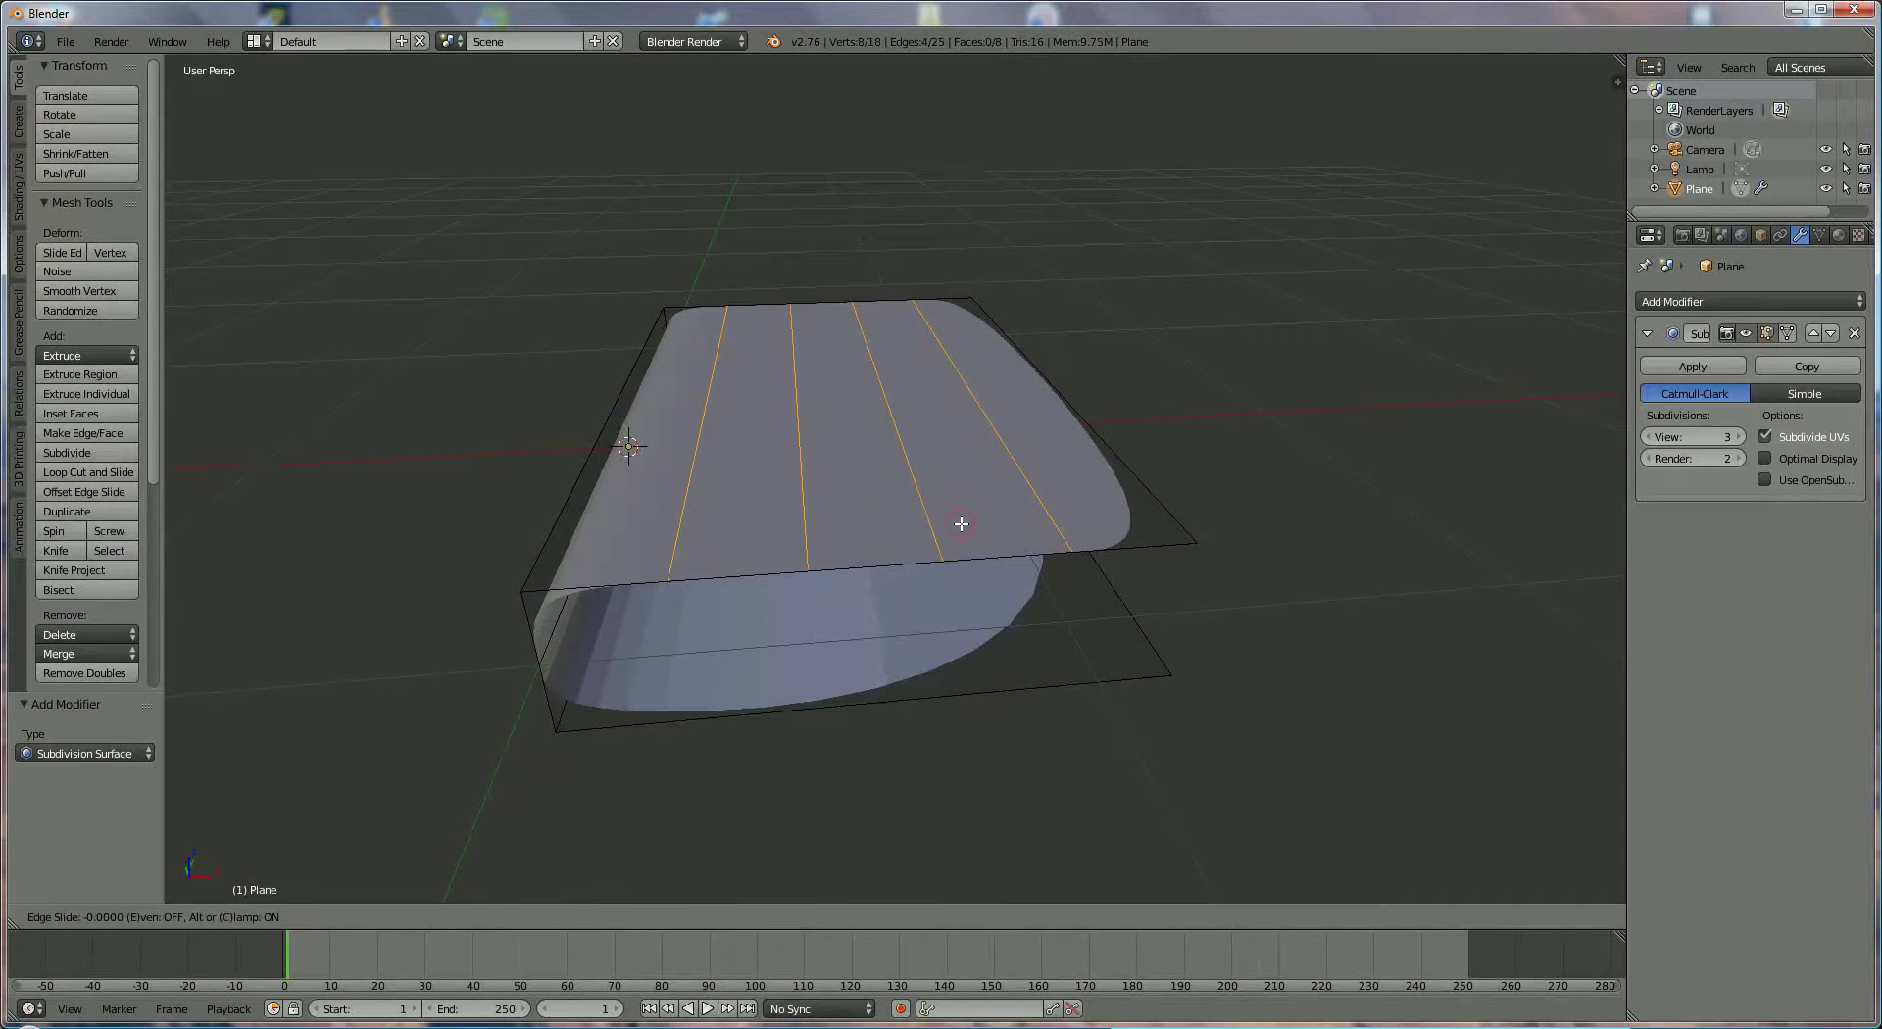
{"action": "left_click", "coordinate": [960, 524]}
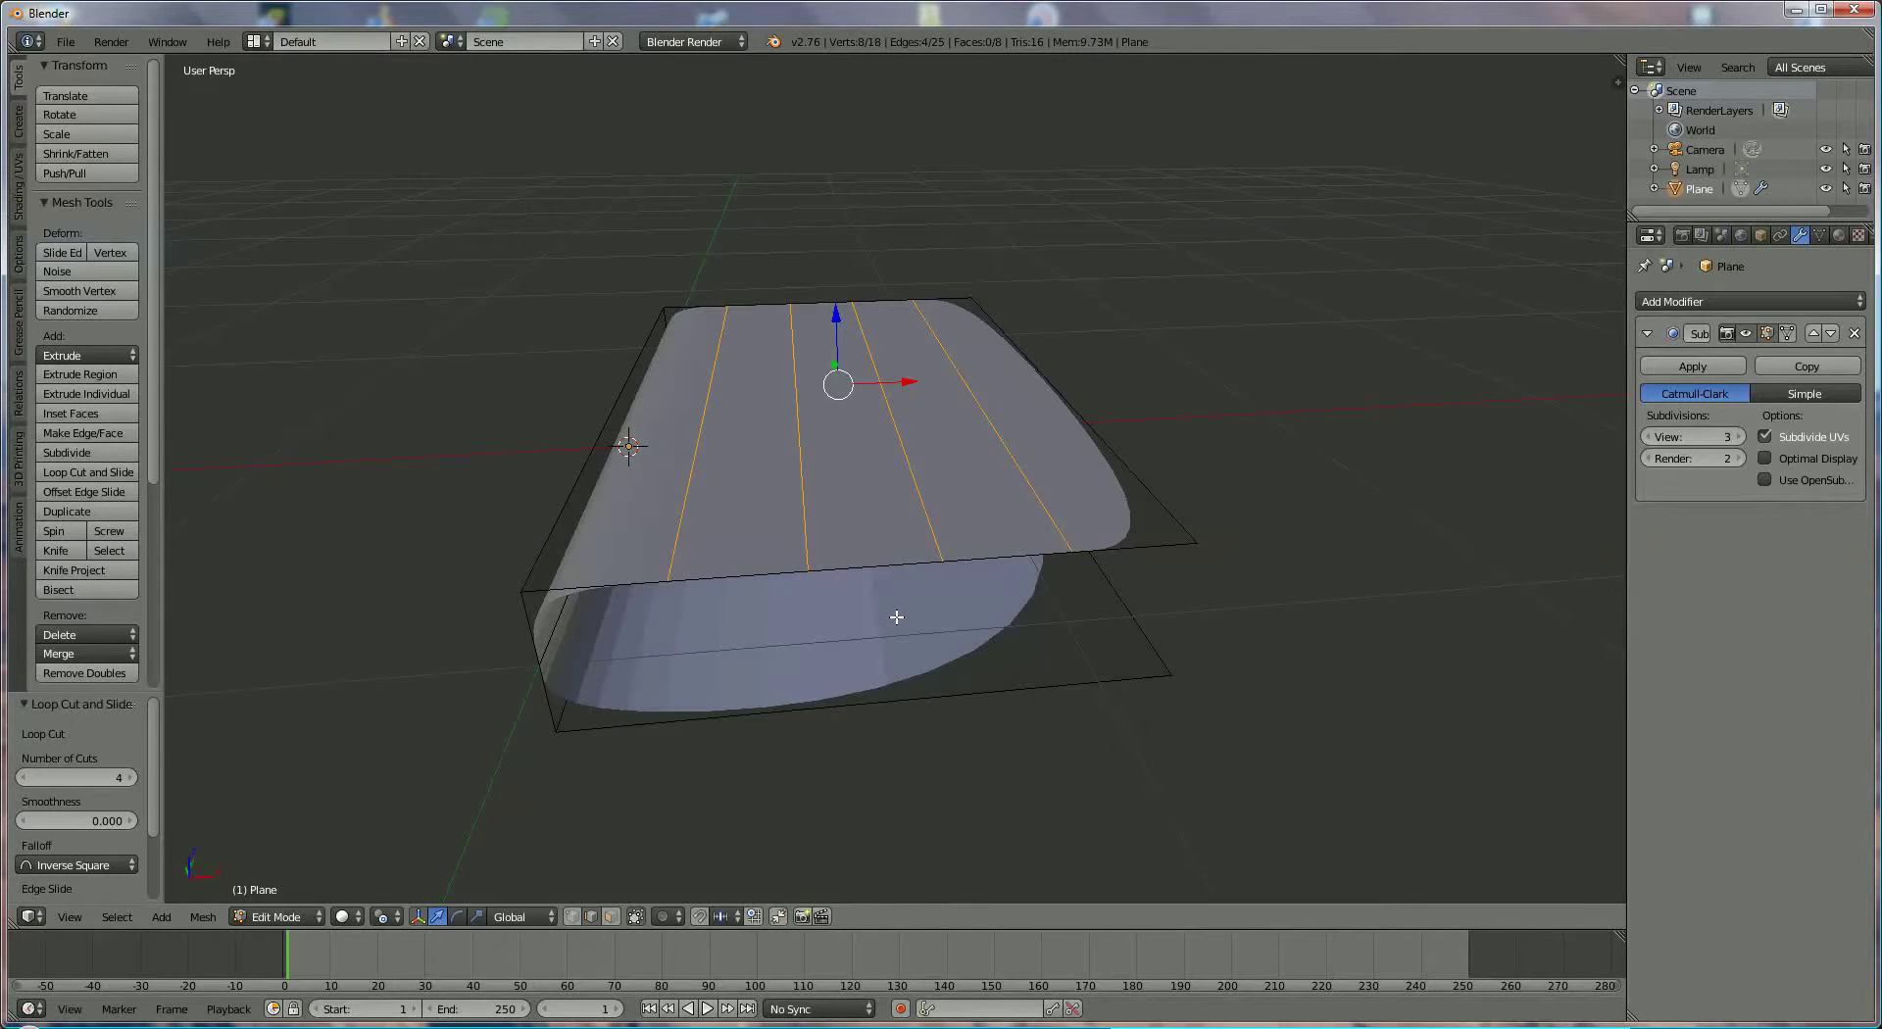
Add four crosswise edge loops to the bottom cover and select the top cover's leftmost edge
{"action": "key", "text": "ctrl+r"}
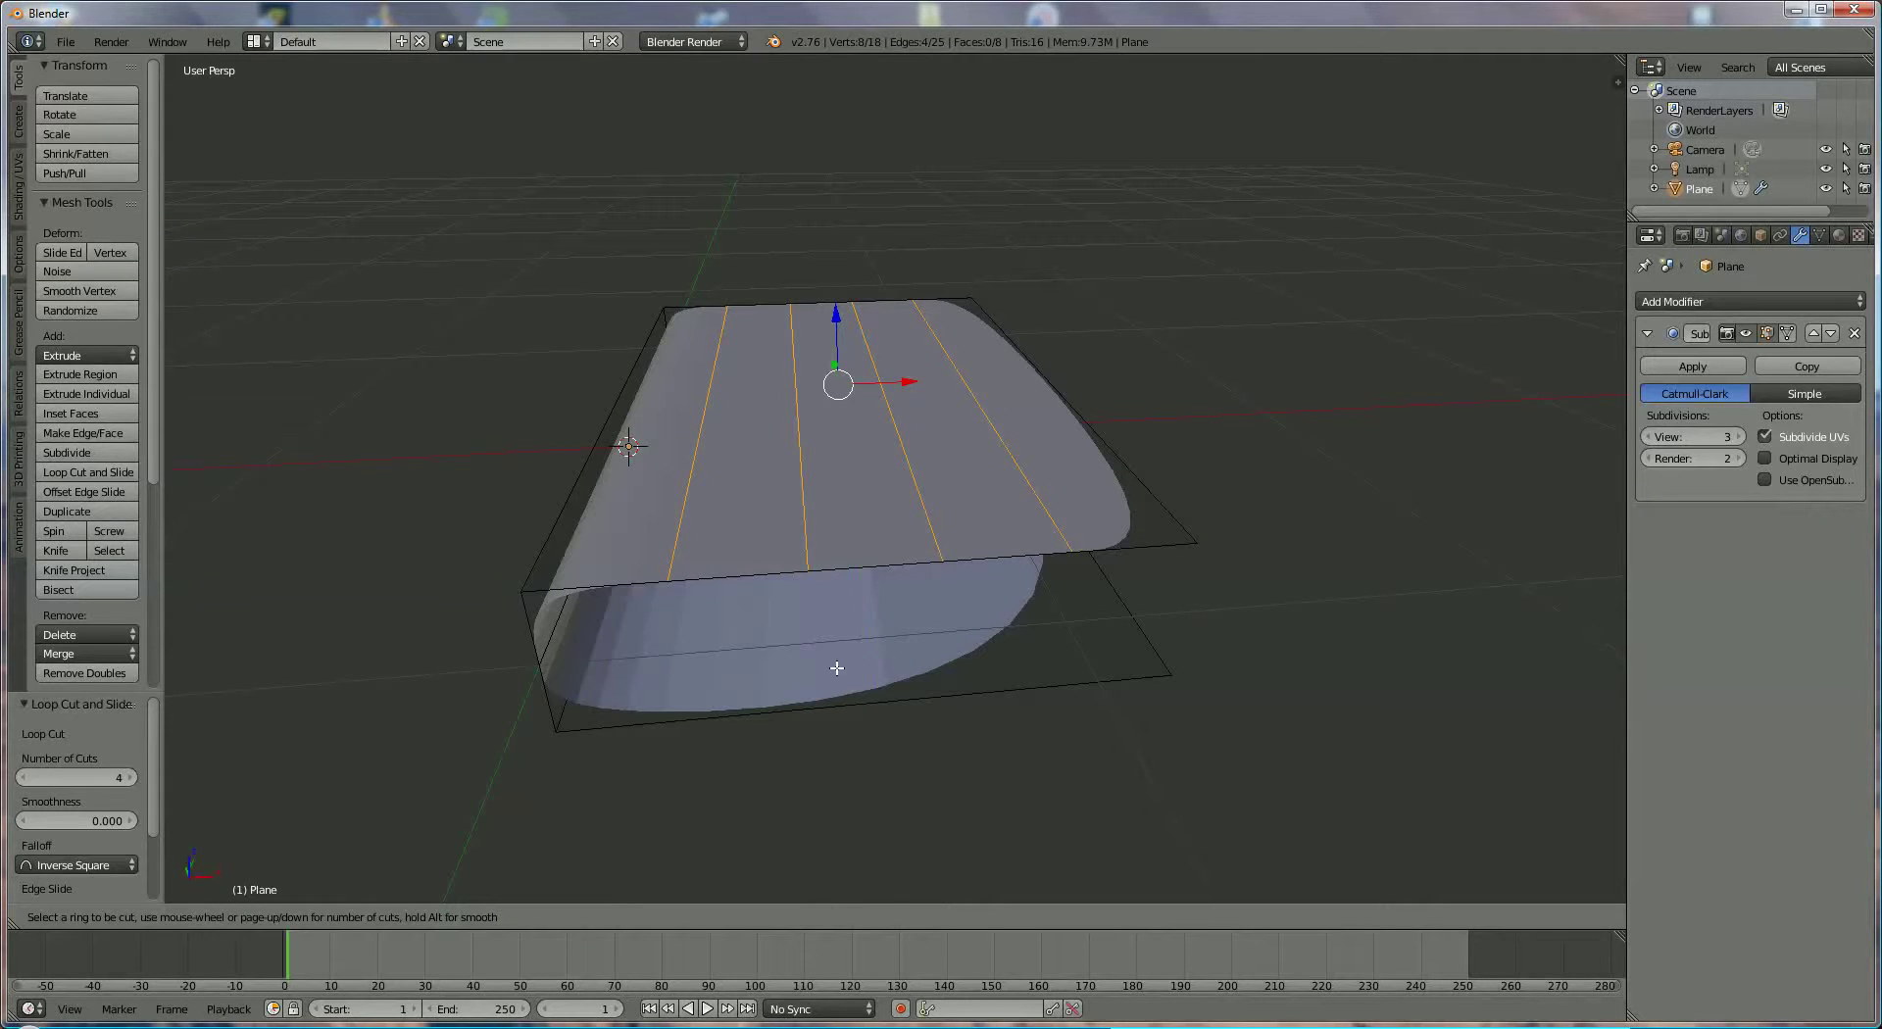
{"action": "scroll", "coordinate": [953, 664], "scroll_direction": "up", "scroll_amount": 1}
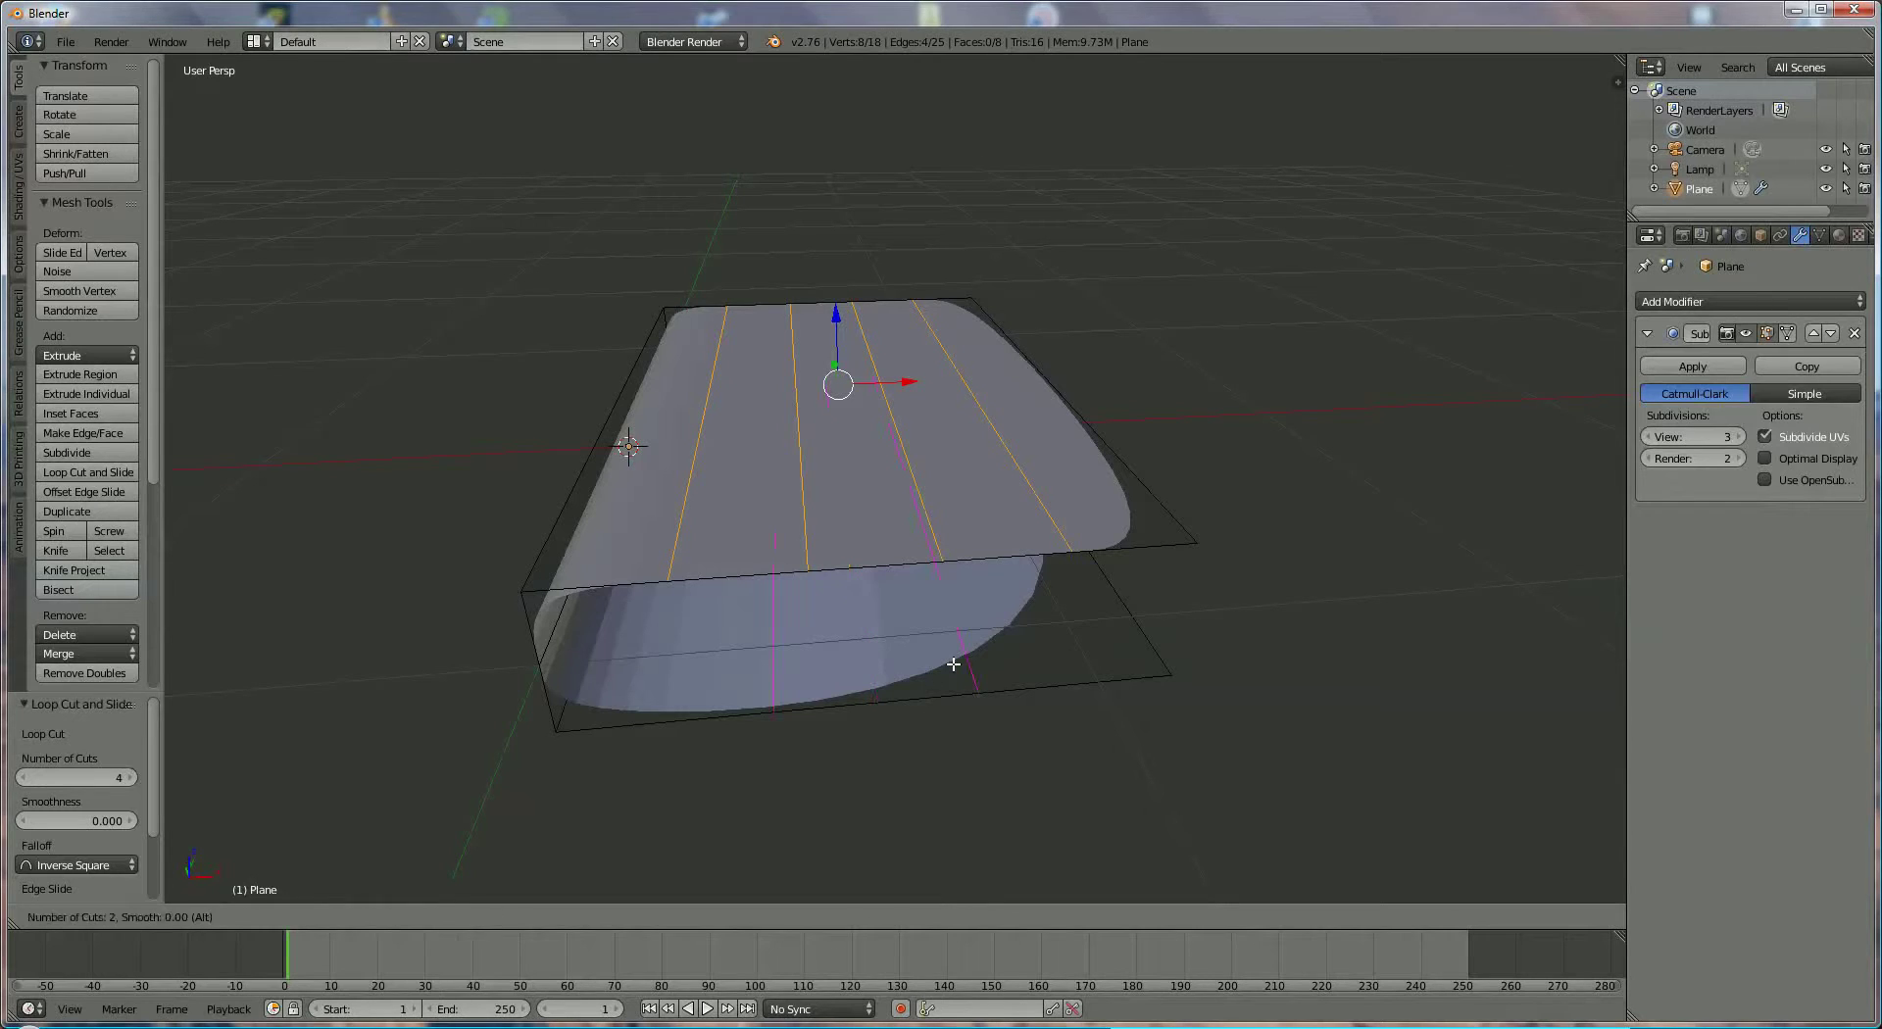
{"action": "left_click", "coordinate": [953, 664]}
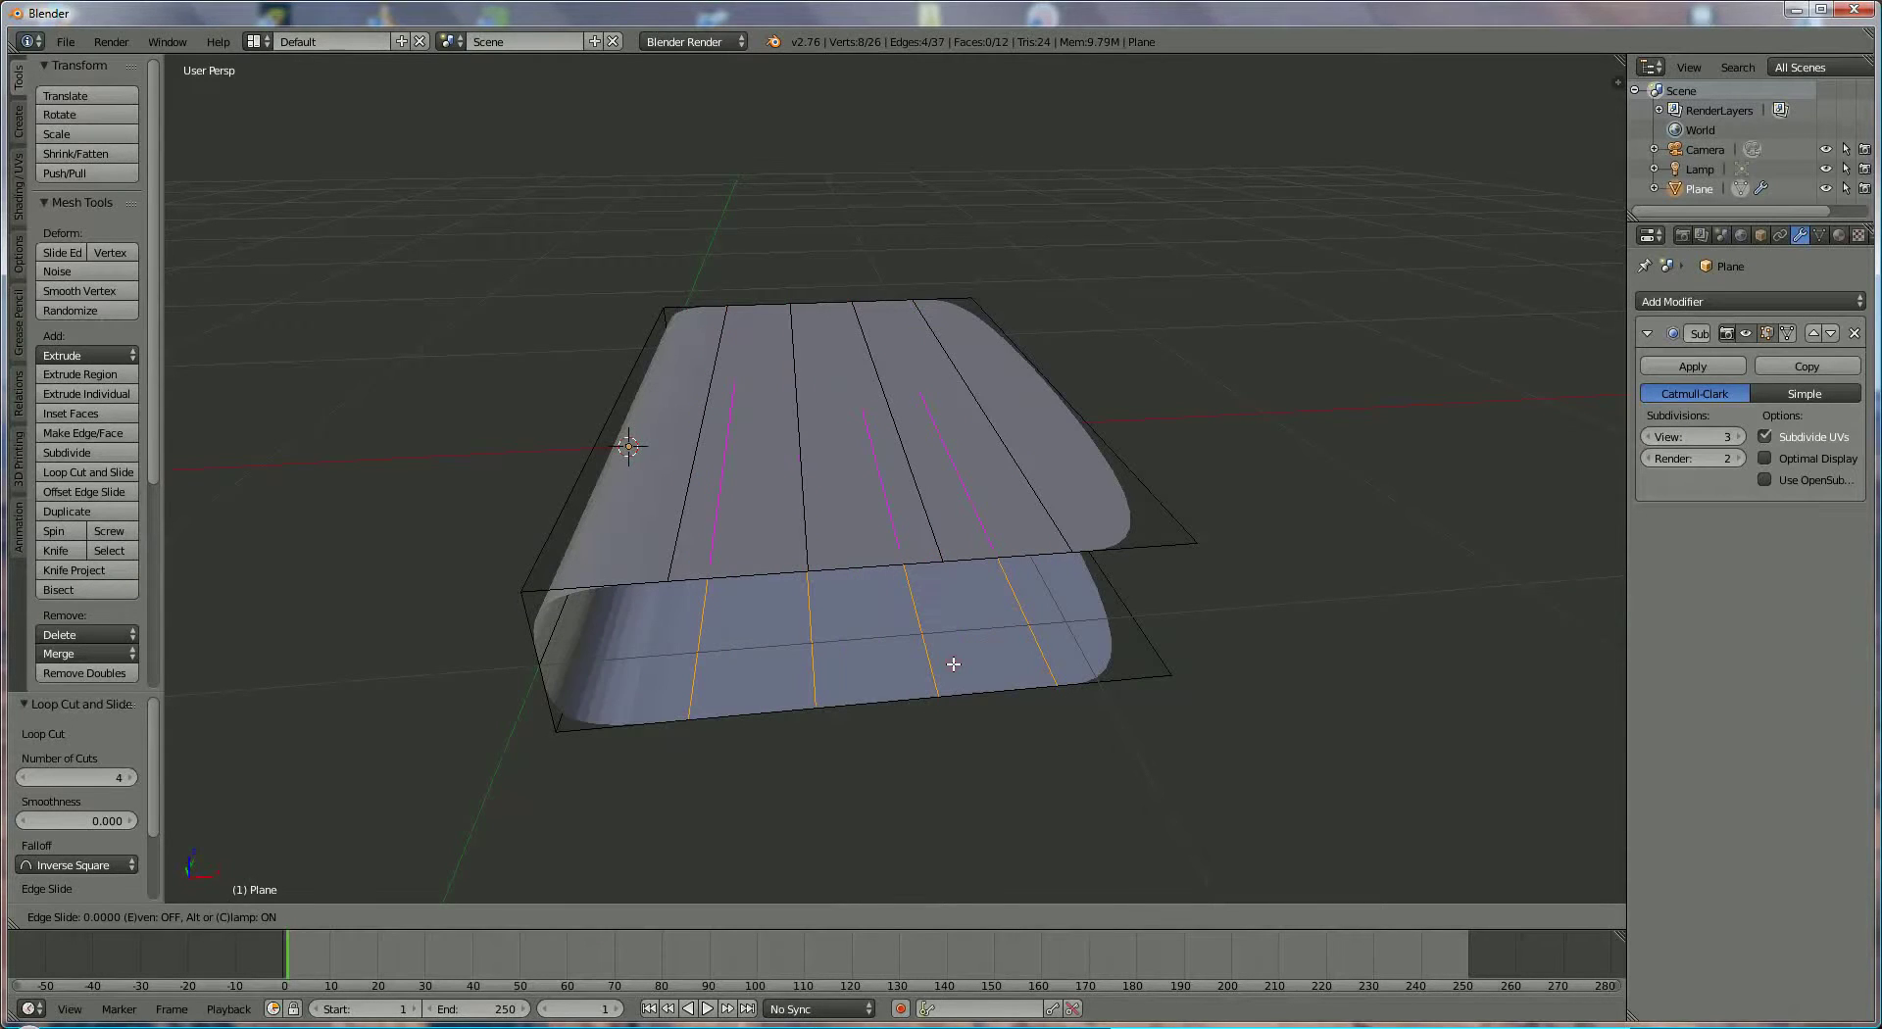
{"action": "left_click", "coordinate": [953, 664]}
{"action": "middle_click_drag", "start_coordinate": [953, 663], "coordinate": [818, 632]}
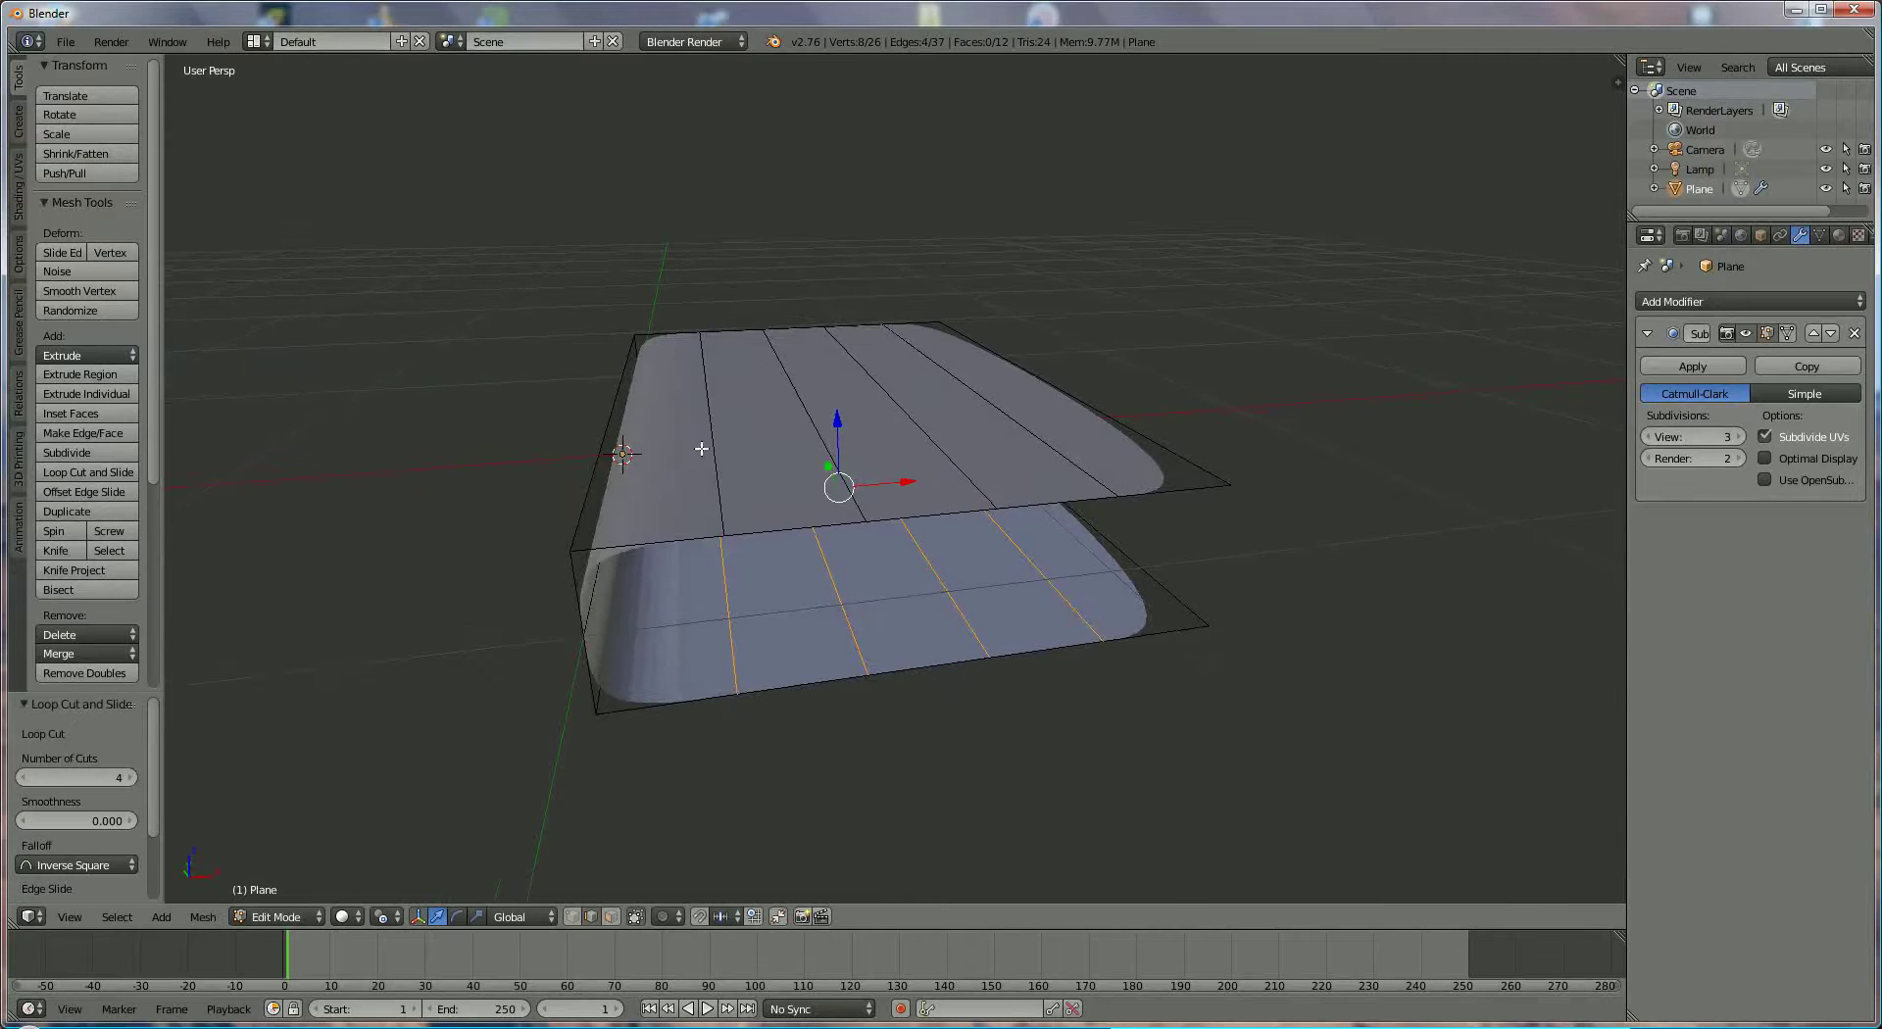
{"action": "mouse_move", "coordinate": [739, 502]}
{"action": "middle_mouse_down"}
{"action": "mouse_move", "coordinate": [761, 508]}
{"action": "mouse_move", "coordinate": [759, 477]}
{"action": "middle_mouse_up"}
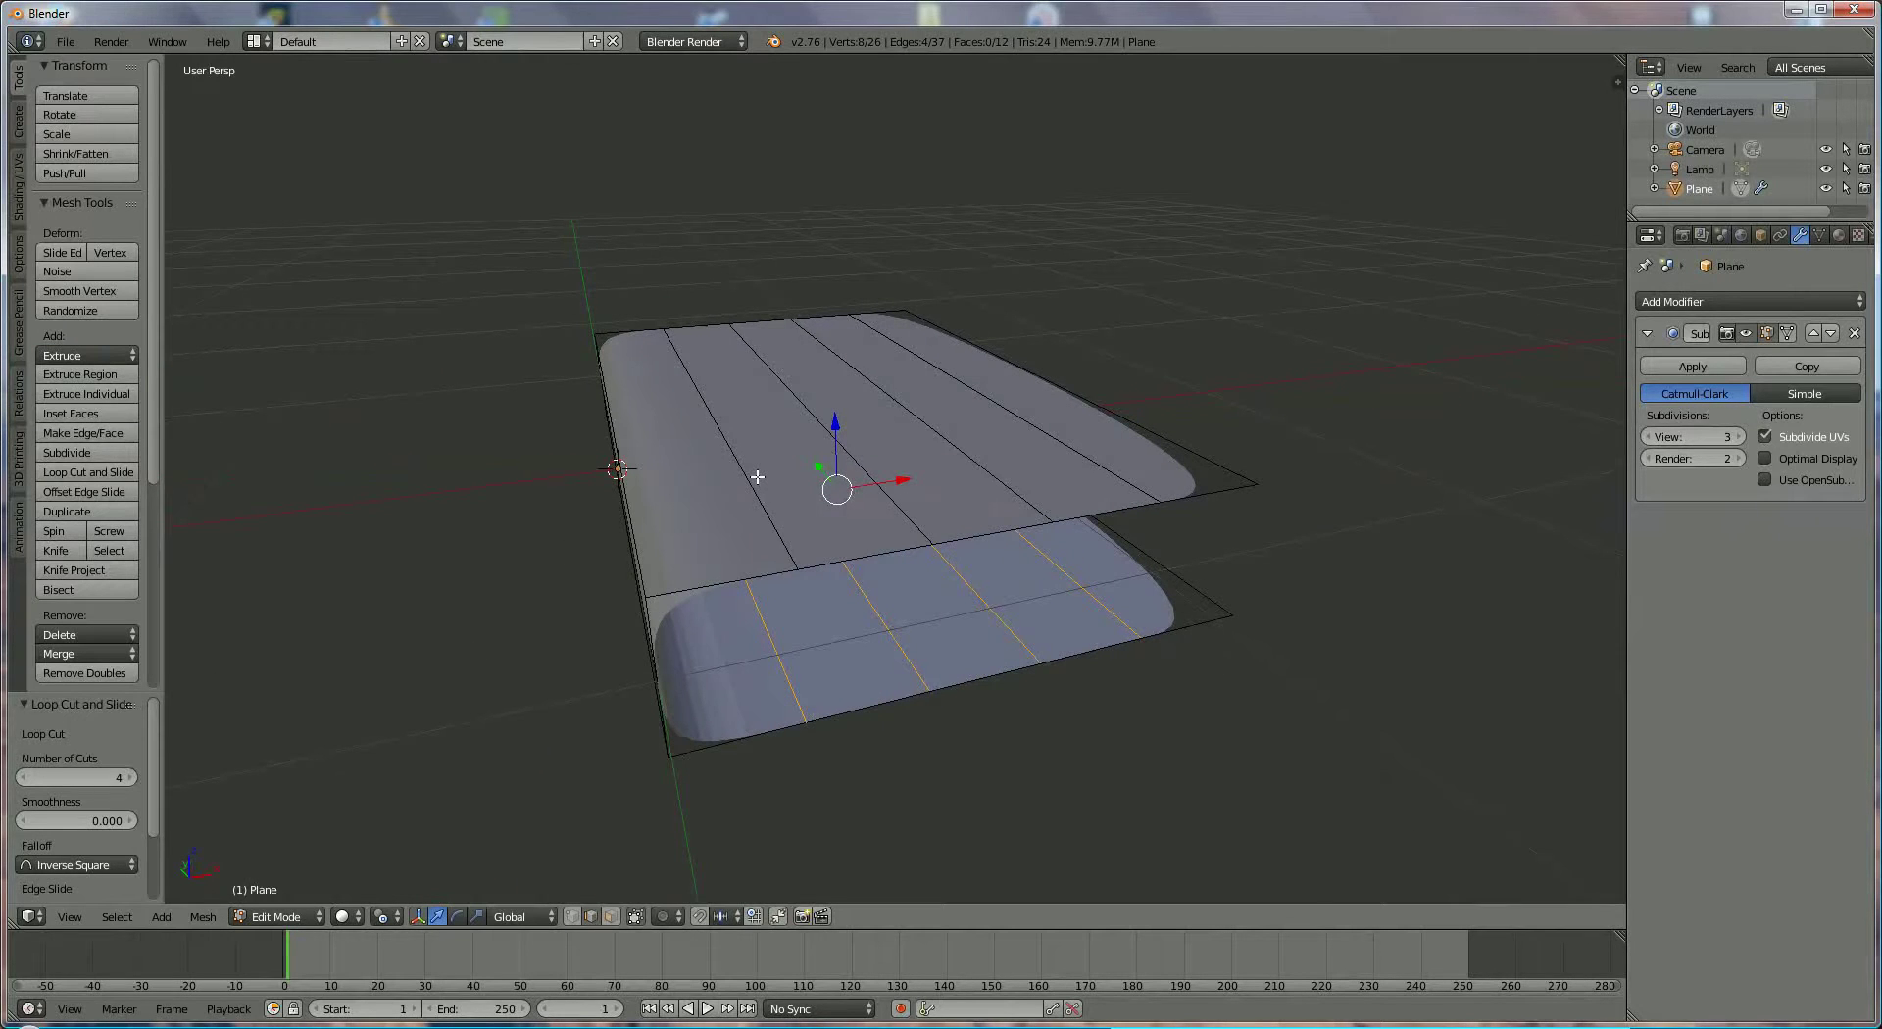
{"action": "right_click", "coordinate": [755, 478]}
Slide the first two matching top and bottom cover edge pairs along X toward the spine
{"action": "right_click", "coordinate": [780, 655], "text": "shift"}
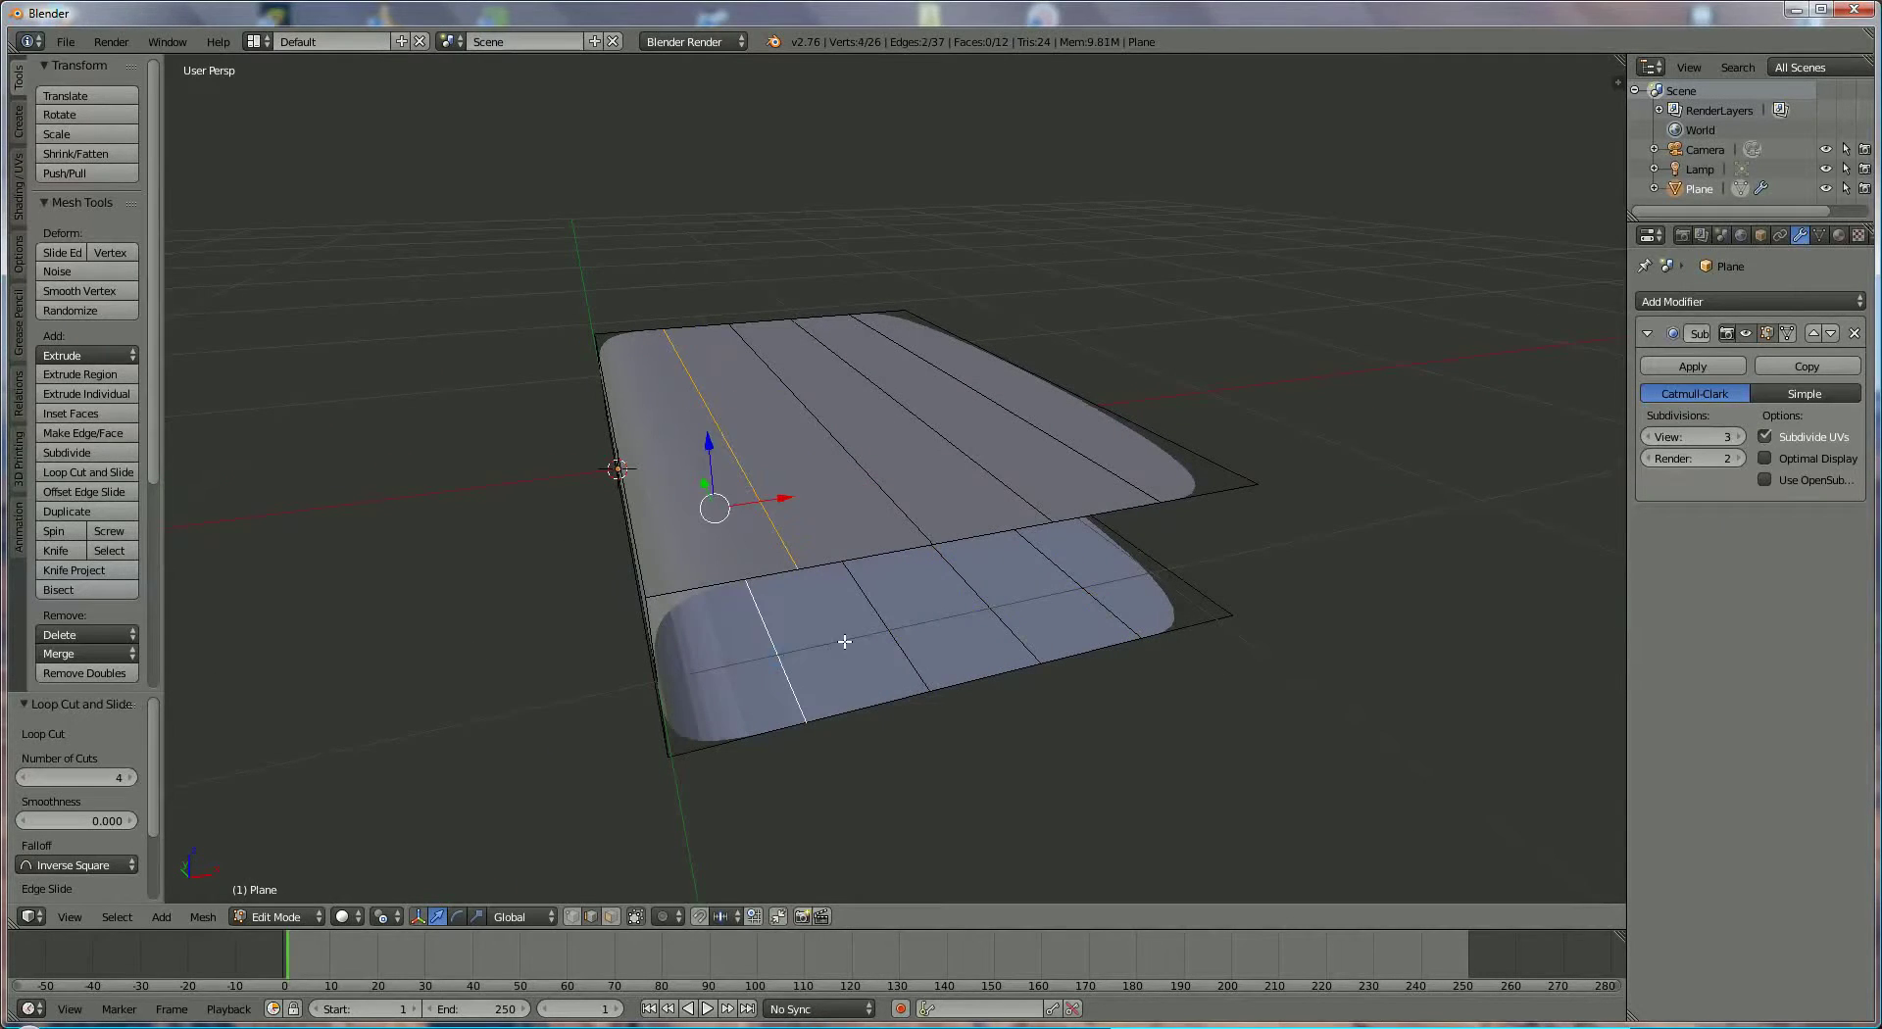
{"action": "middle_click_drag", "start_coordinate": [845, 642], "coordinate": [841, 597]}
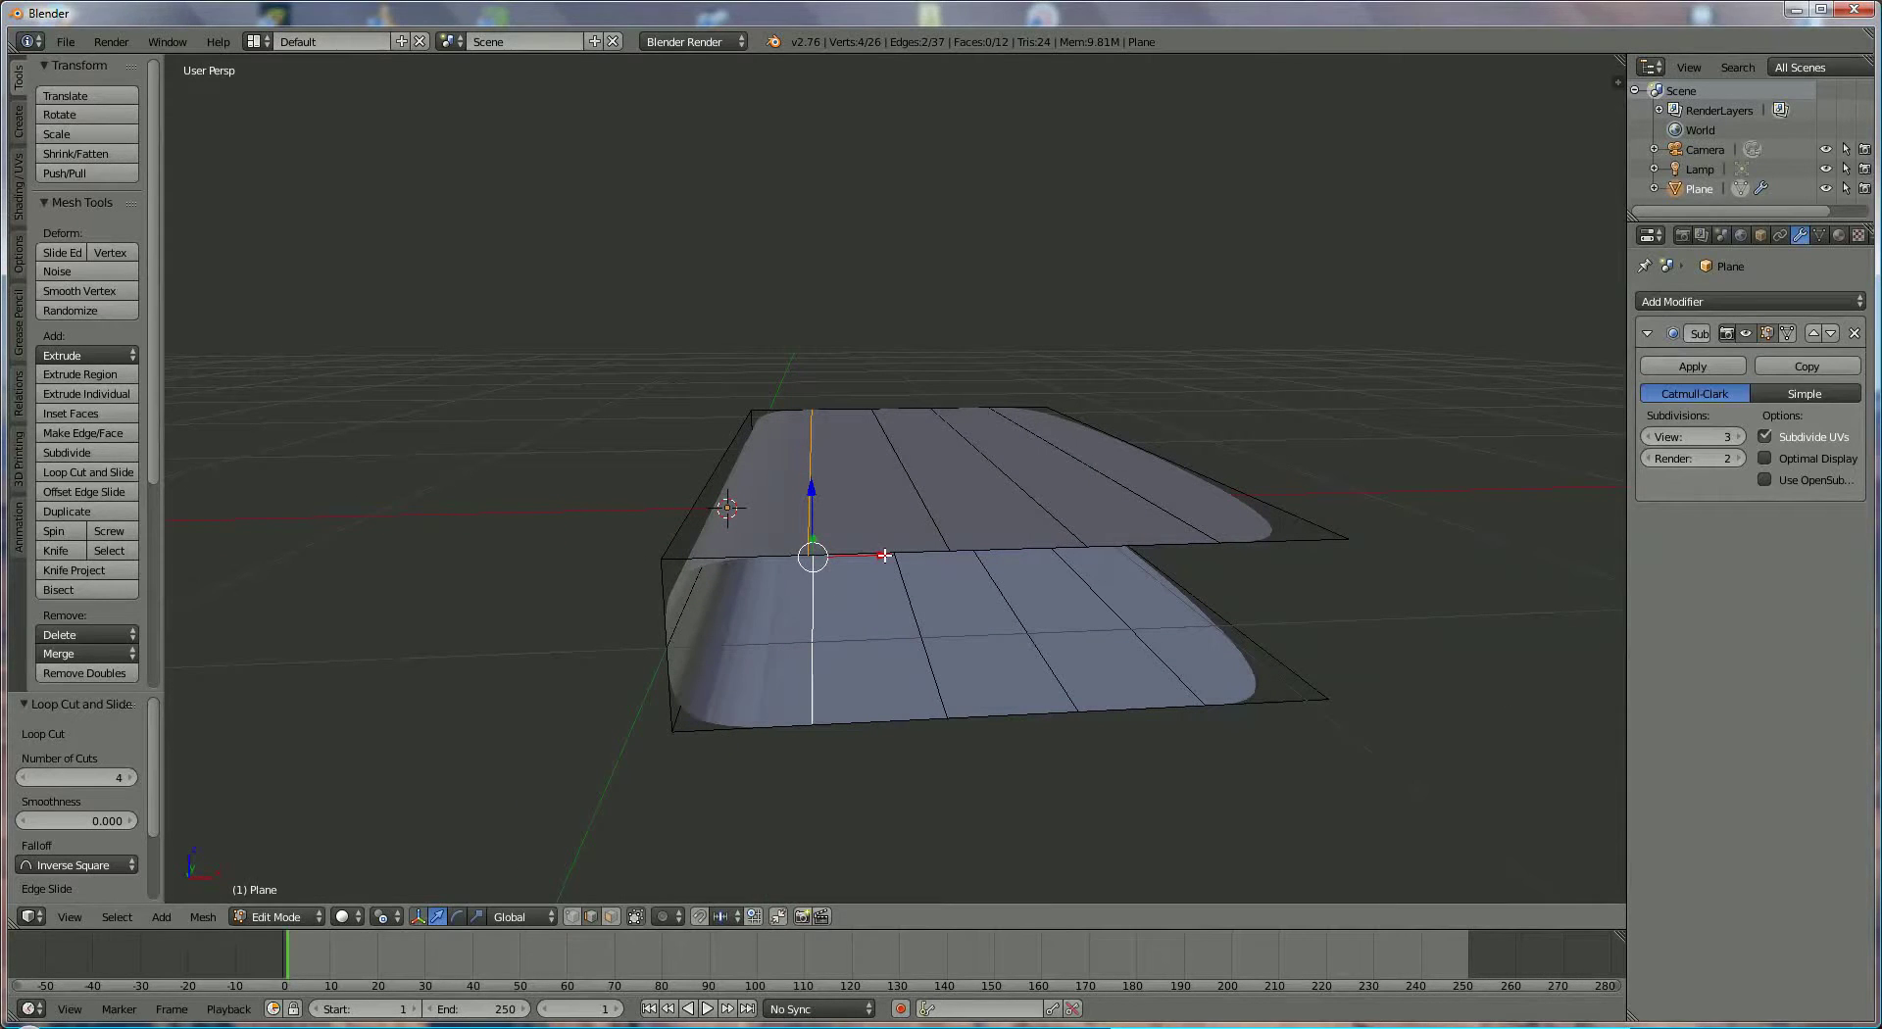
{"action": "left_click_drag", "start_coordinate": [884, 556], "coordinate": [813, 564]}
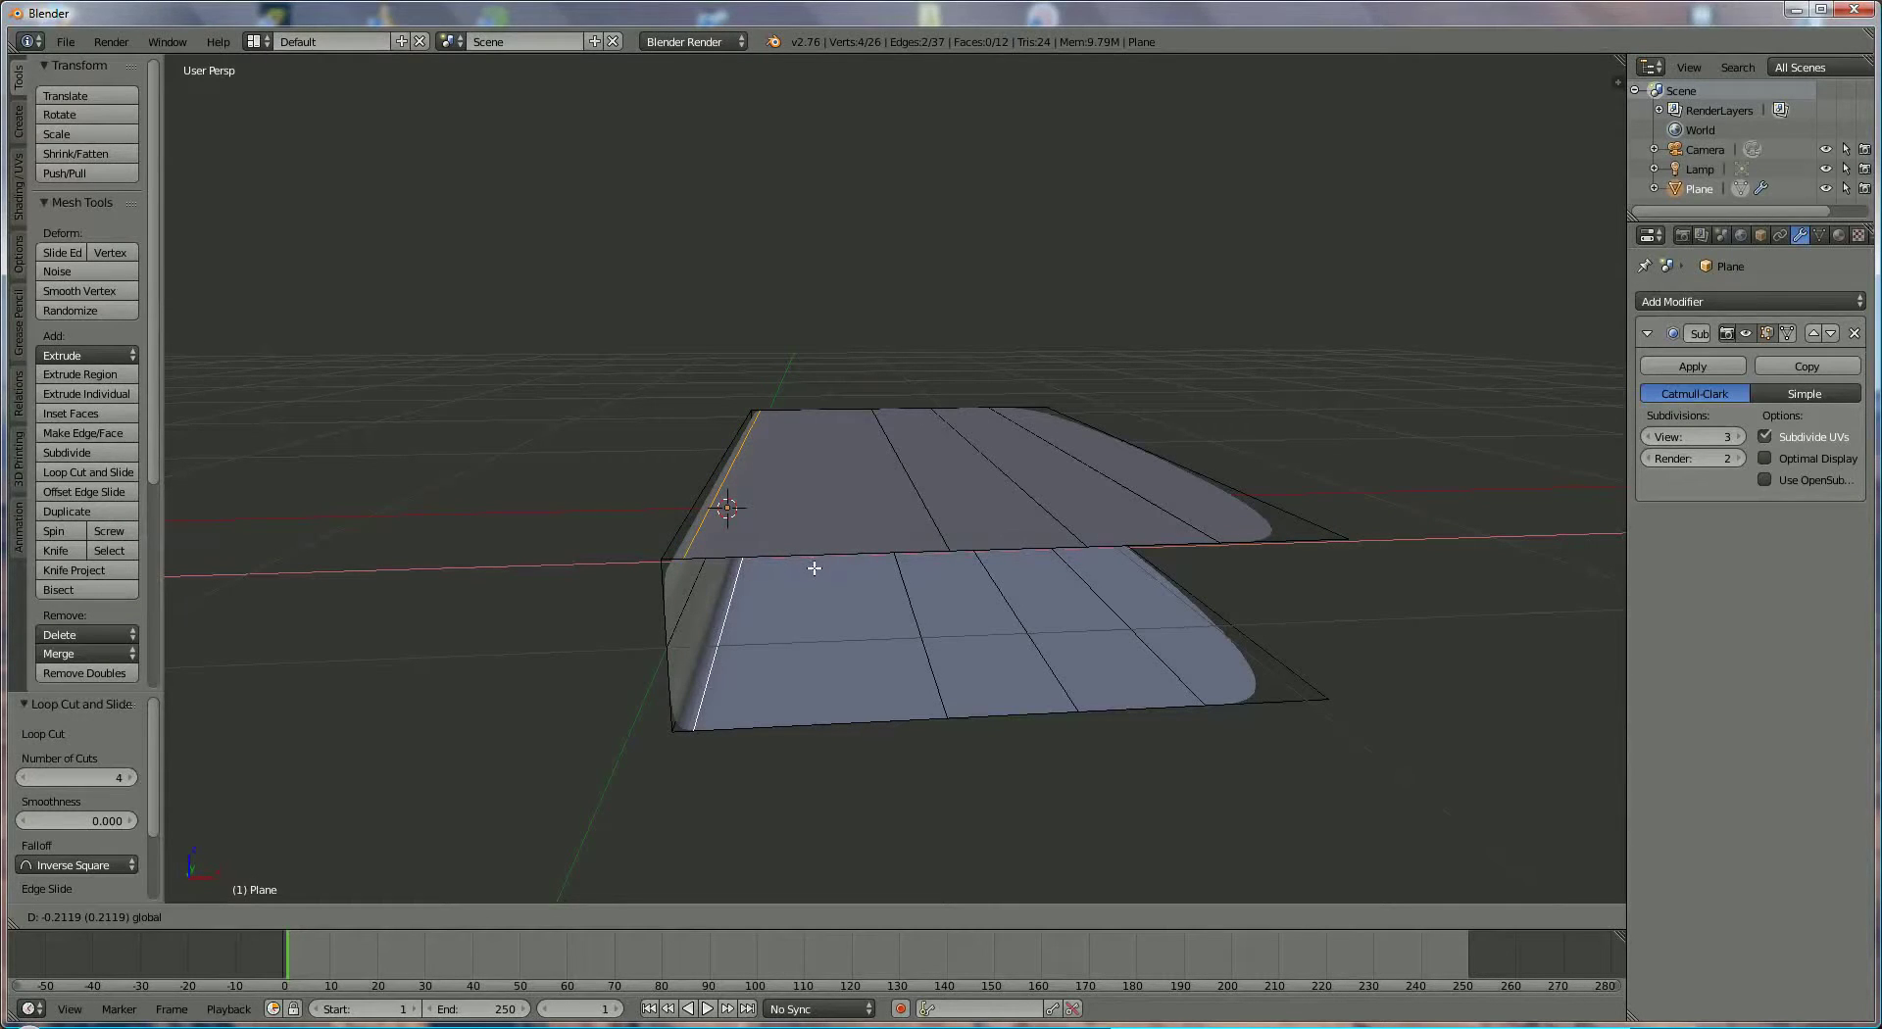
{"action": "left_click", "coordinate": [814, 568]}
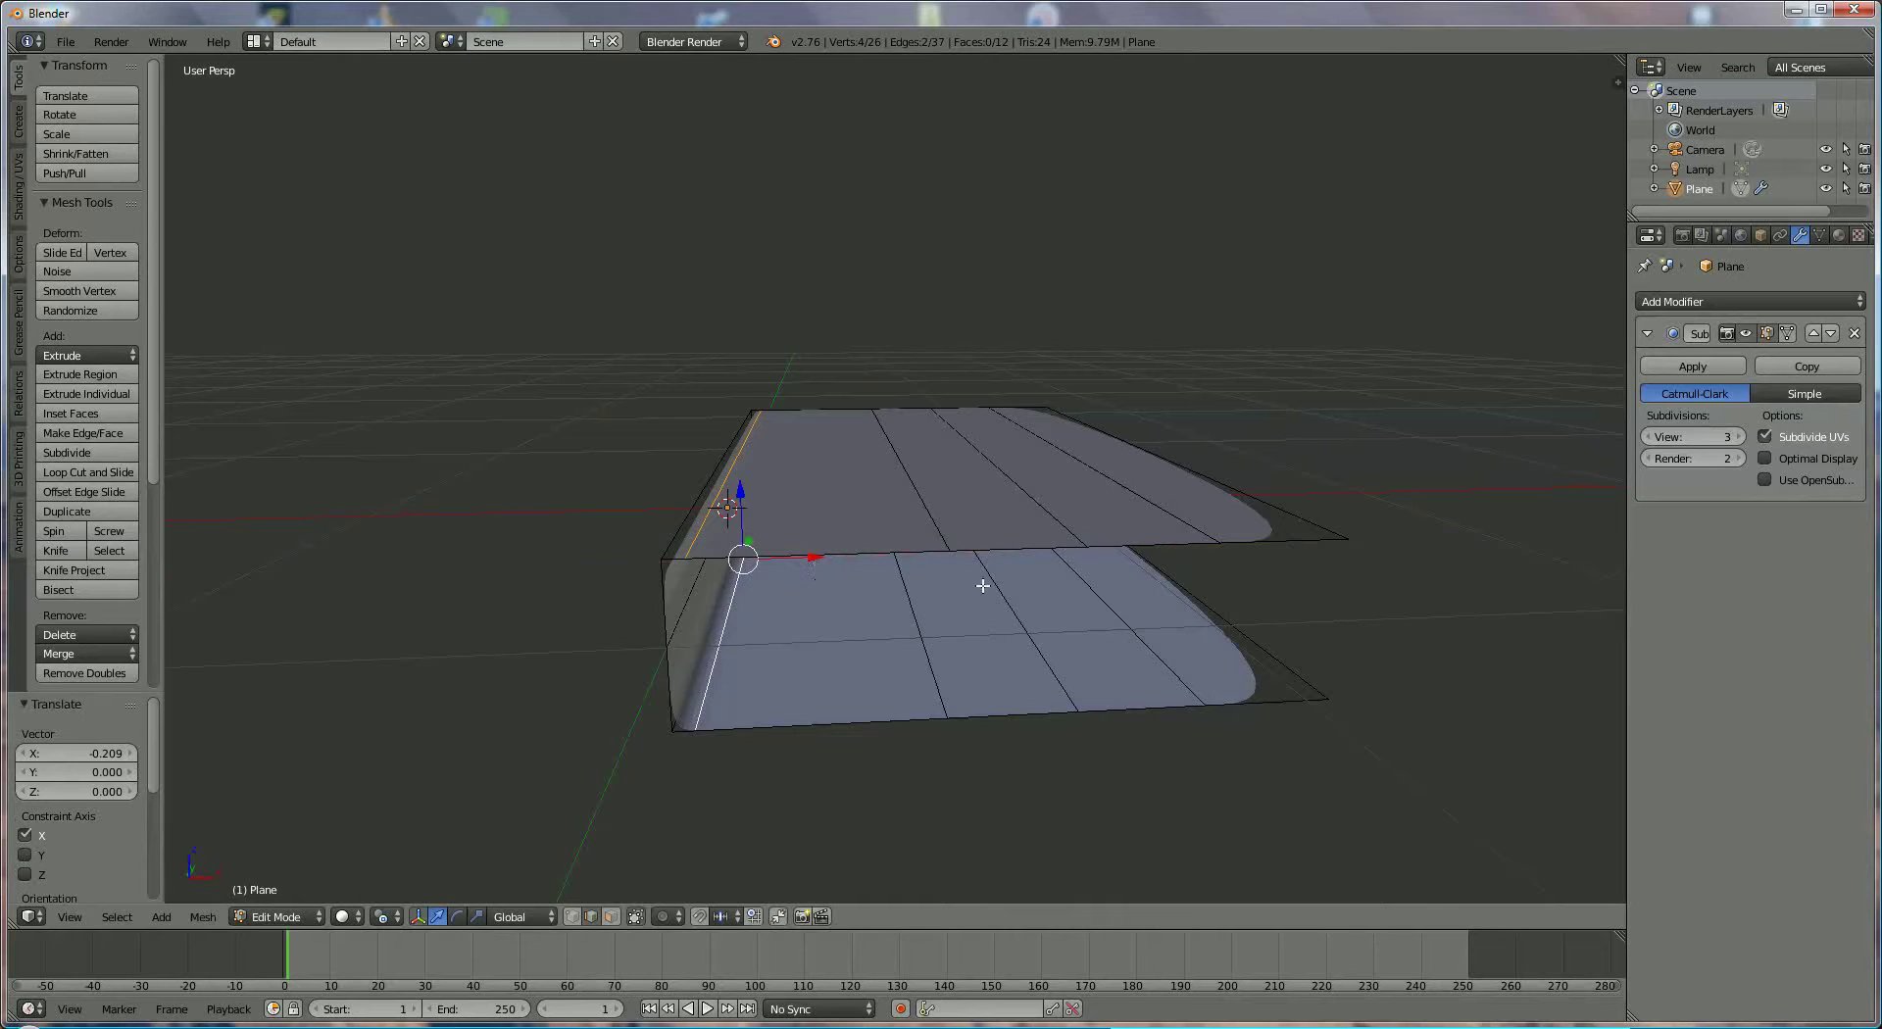
{"action": "right_click", "coordinate": [931, 511]}
{"action": "right_click", "coordinate": [929, 557], "text": "shift"}
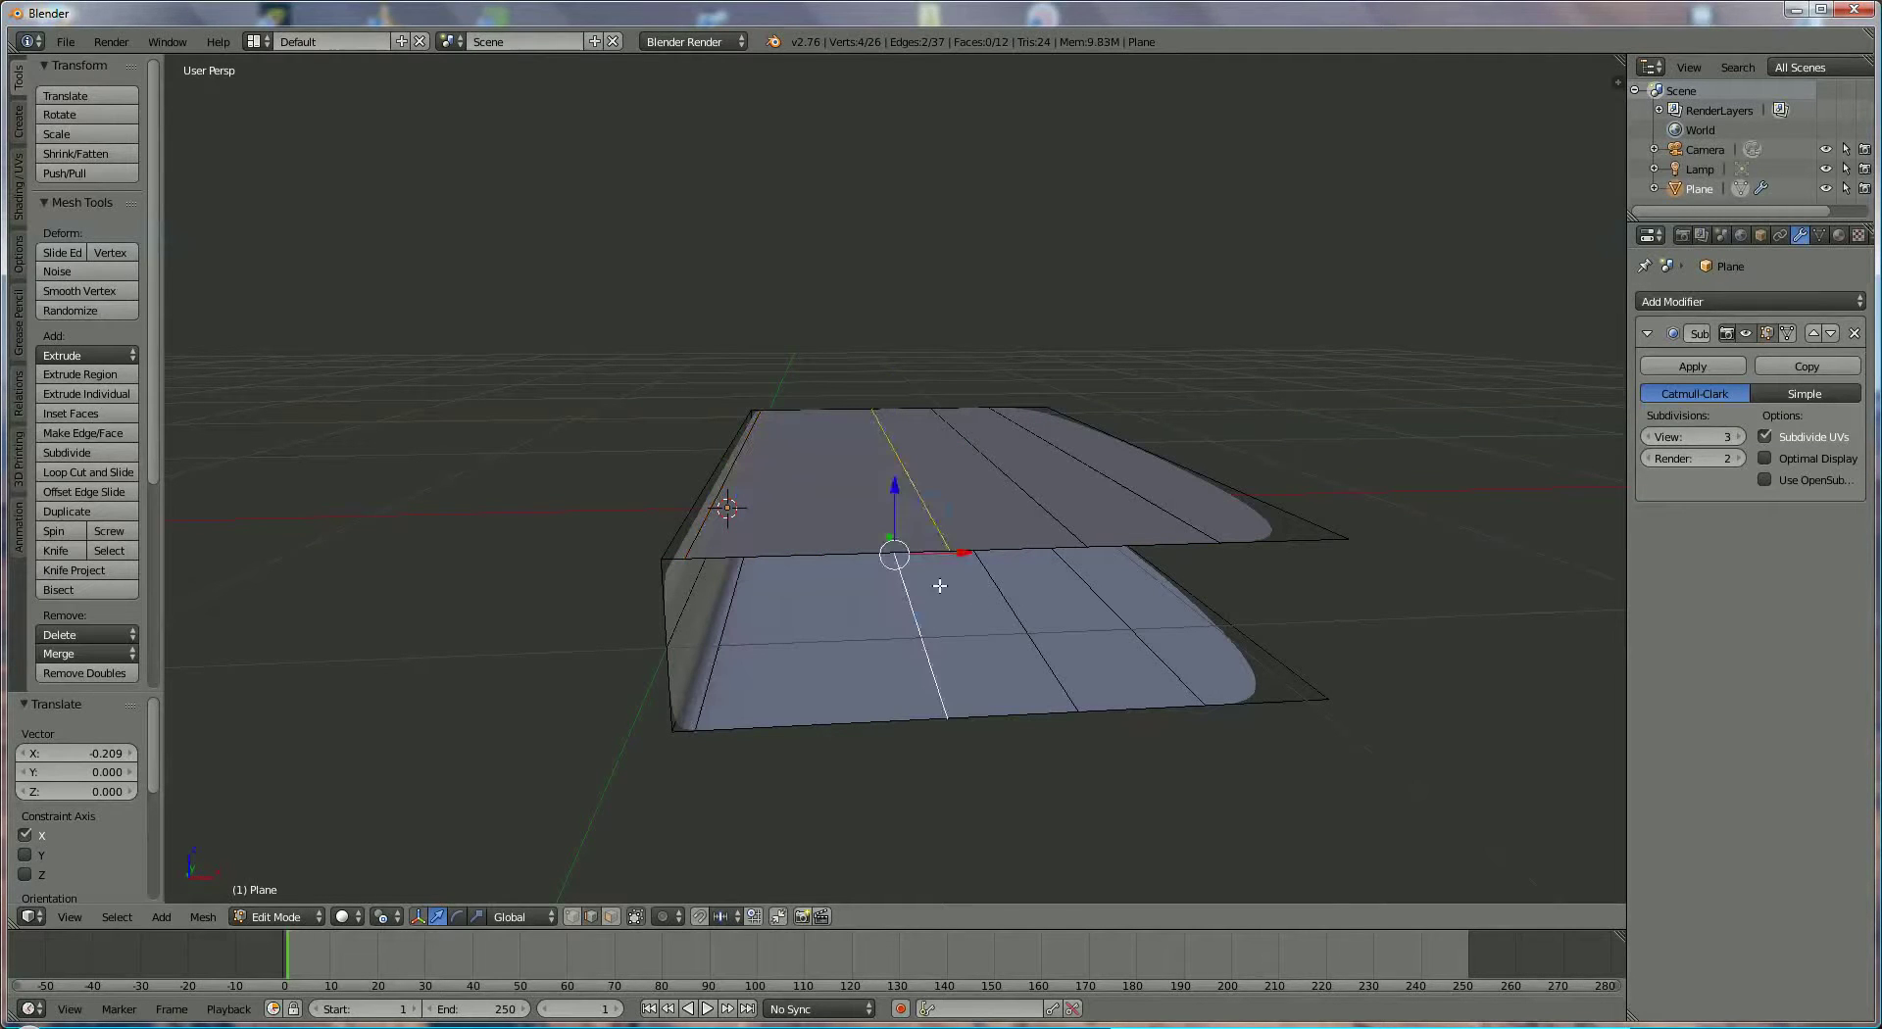
{"action": "key", "text": "g"}
{"action": "key", "text": "x"}
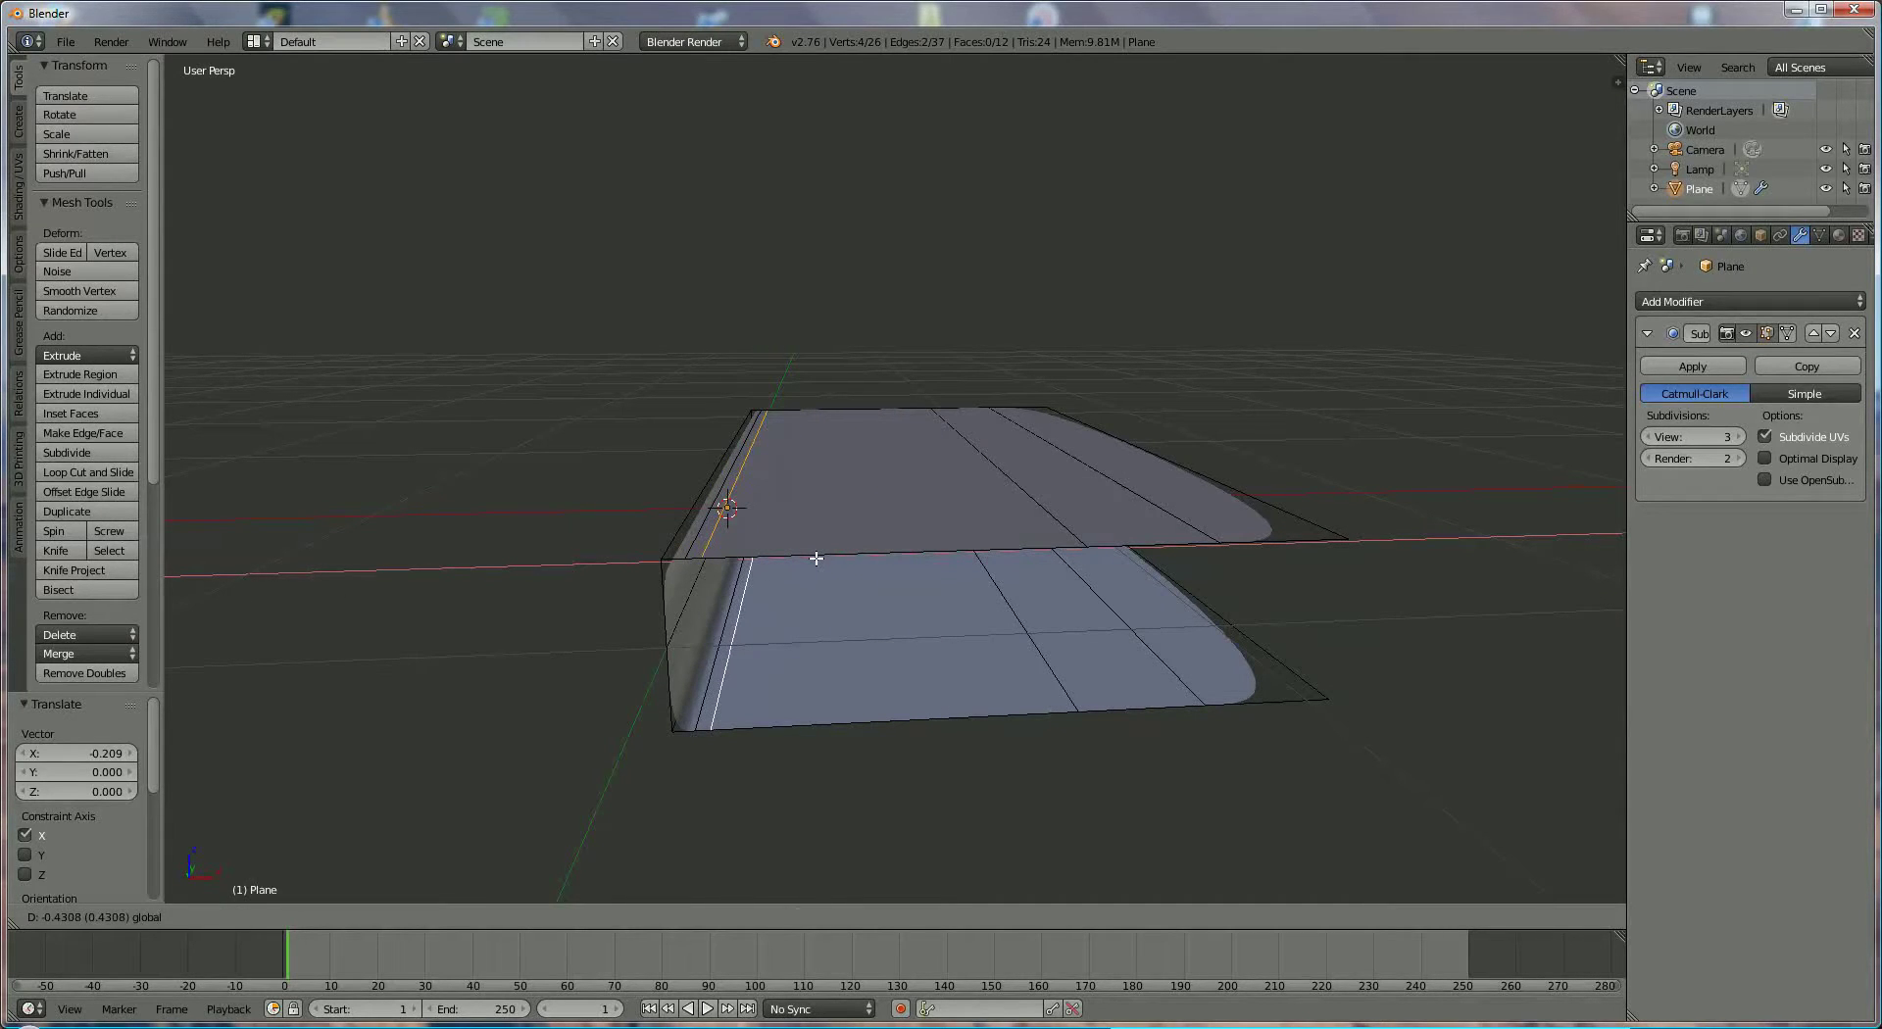
{"action": "left_click", "coordinate": [817, 557]}
Move a third edge pair 0.660 along X toward the spine, then select the next pair
{"action": "right_click", "coordinate": [1069, 530]}
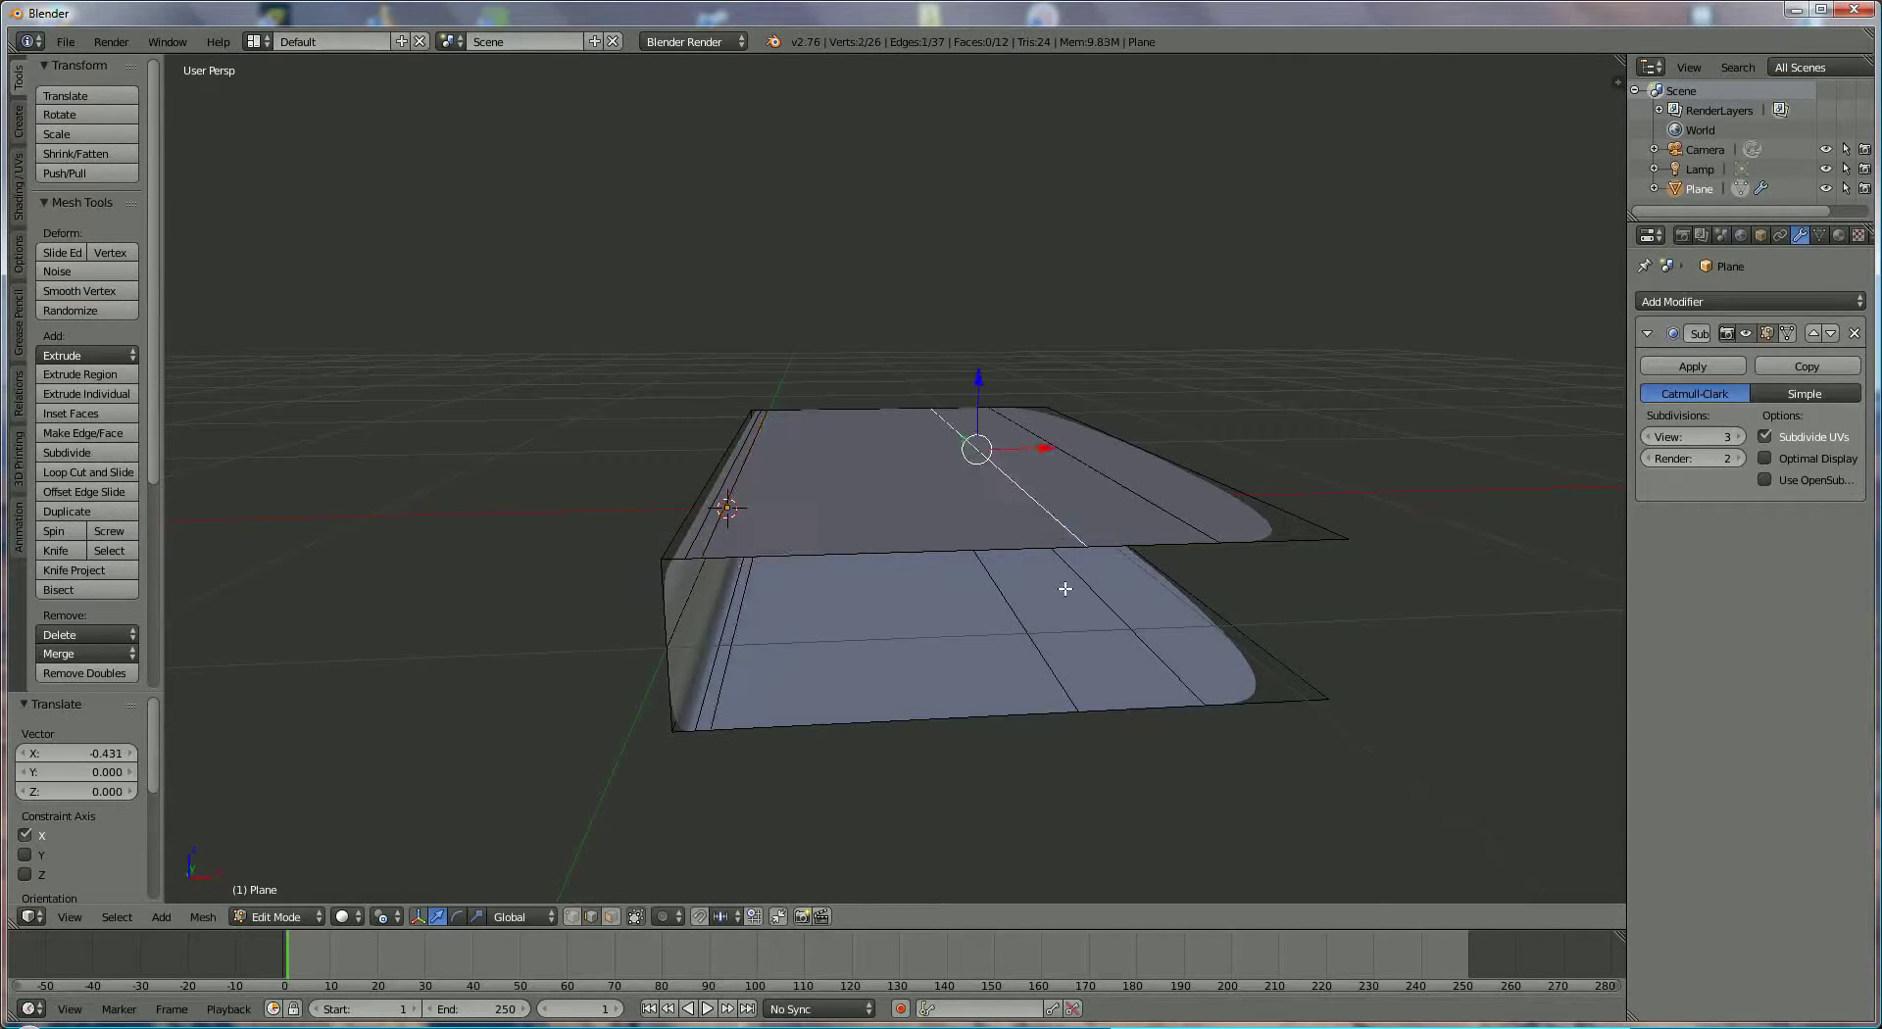
{"action": "right_click", "coordinate": [1038, 635], "text": "shift"}
{"action": "key", "text": "g"}
{"action": "key", "text": "x"}
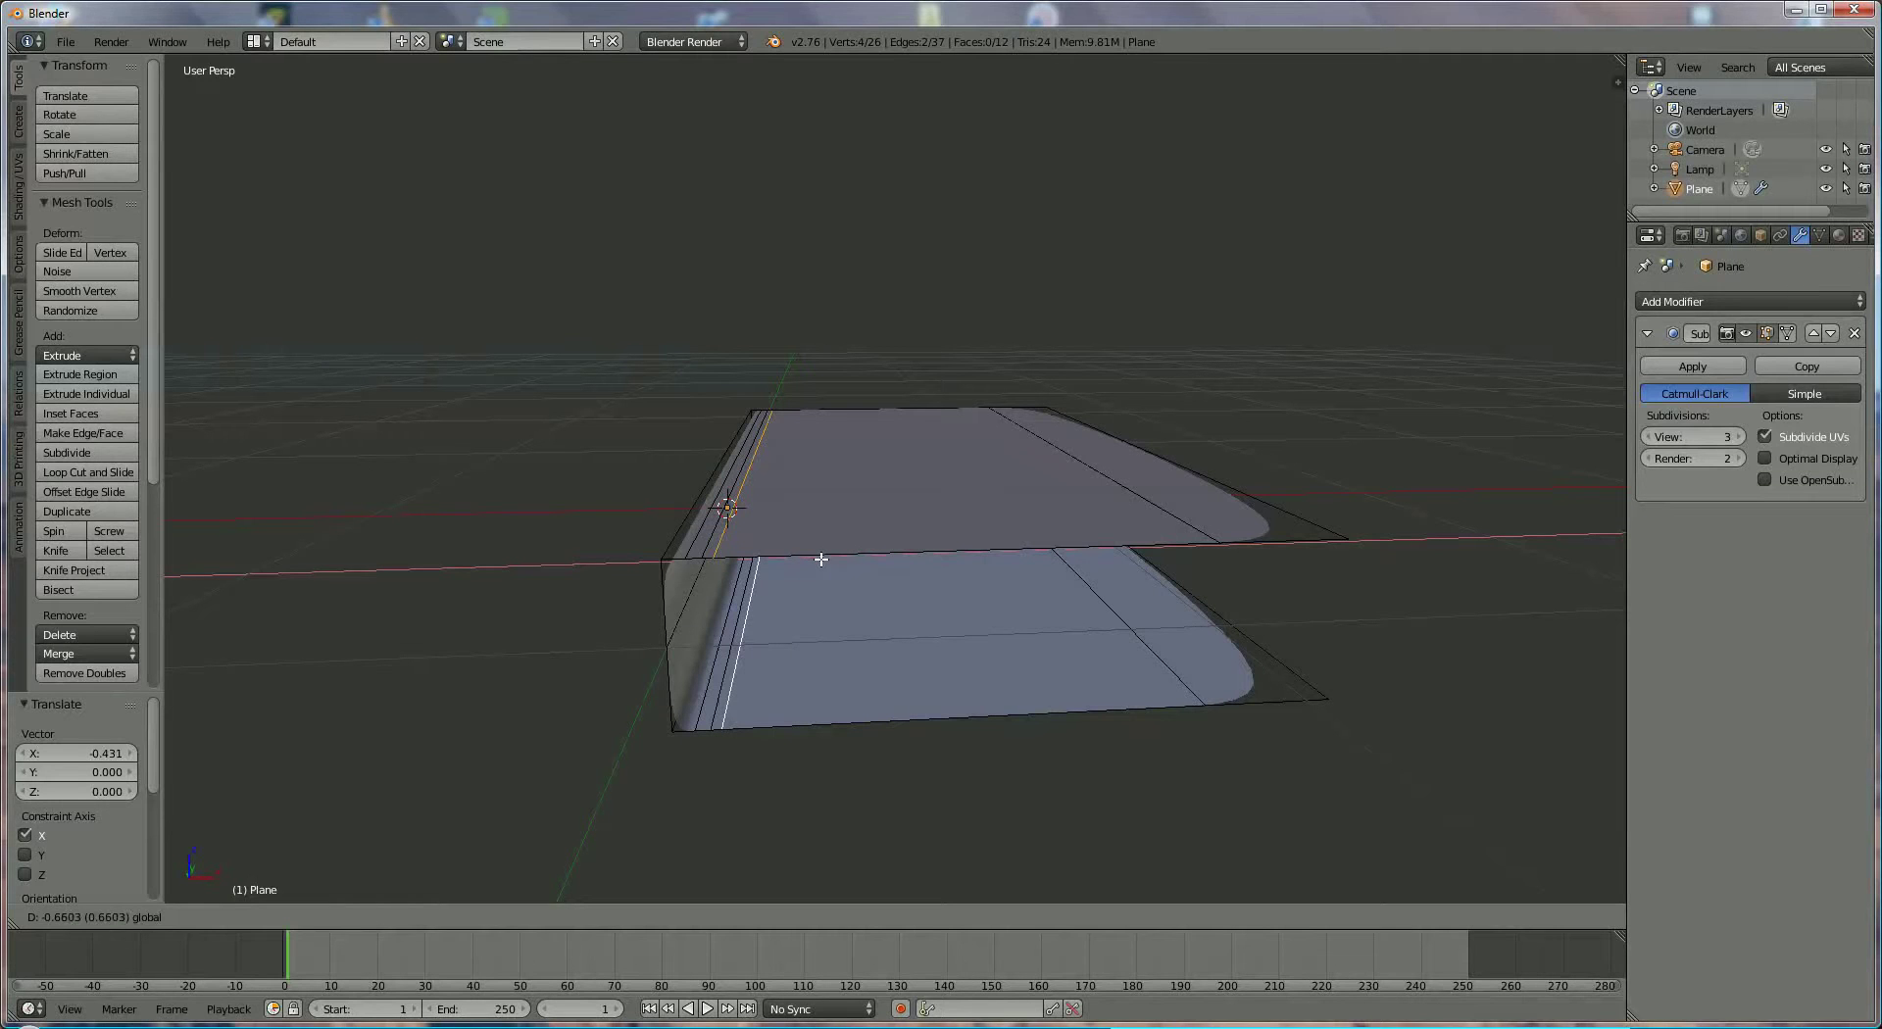
{"action": "left_click", "coordinate": [822, 559]}
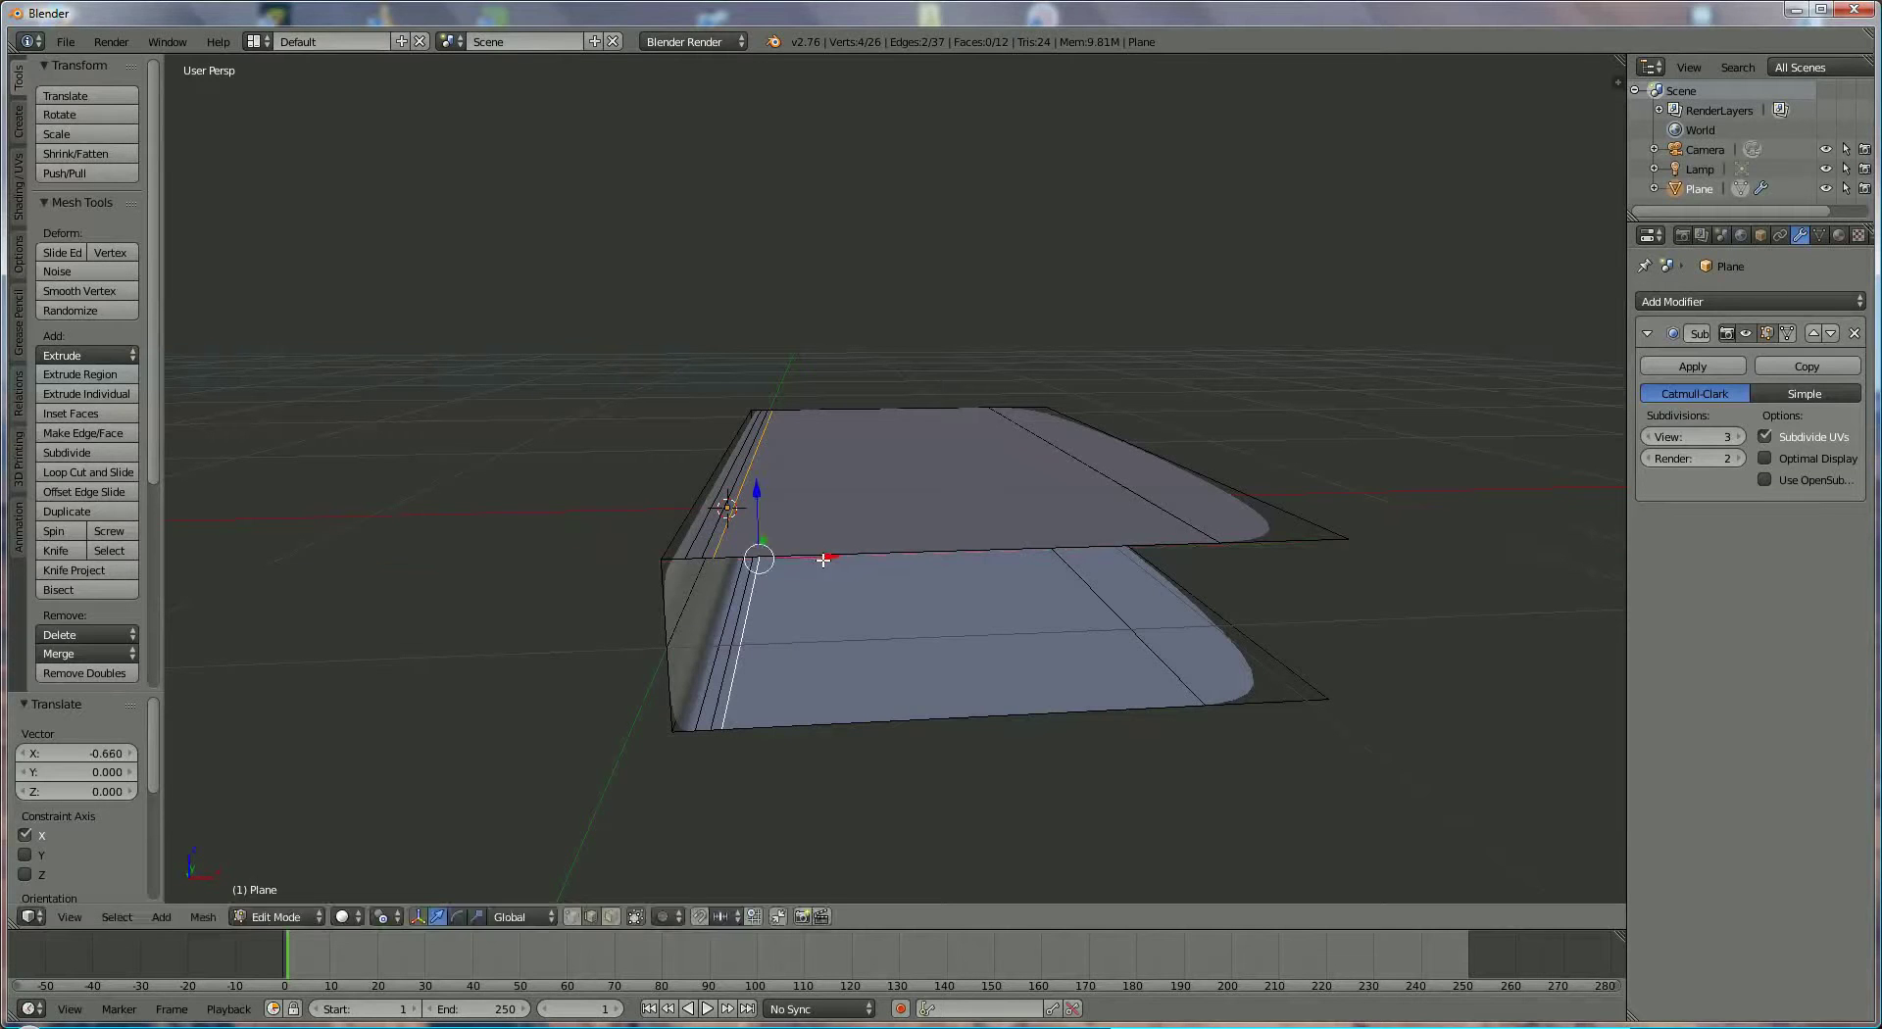
{"action": "right_click", "coordinate": [1163, 504]}
{"action": "right_click", "coordinate": [1174, 653], "text": "shift"}
{"action": "middle_click_drag", "start_coordinate": [1252, 621], "coordinate": [1121, 543]}
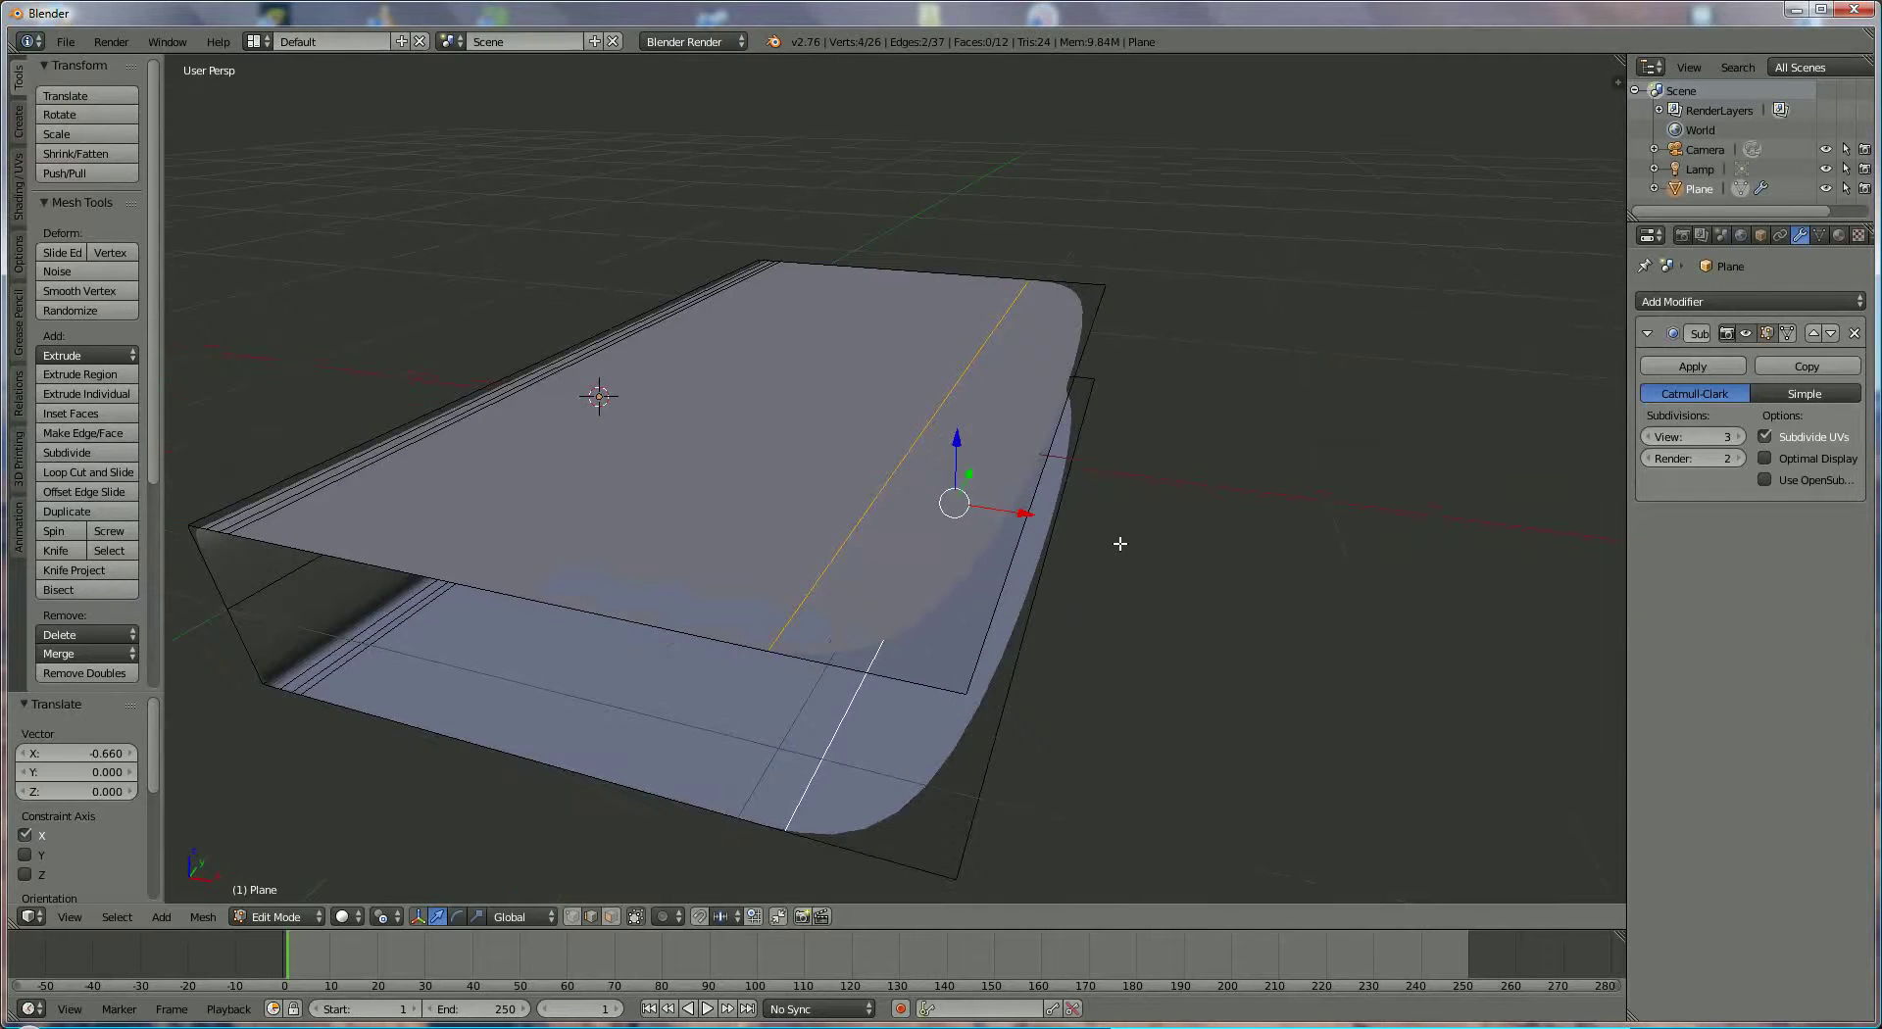
Shift the selected edges 0.235 along X and raise the spine edge 0.011 along Z
{"action": "left_click_drag", "start_coordinate": [1031, 517], "coordinate": [1118, 544]}
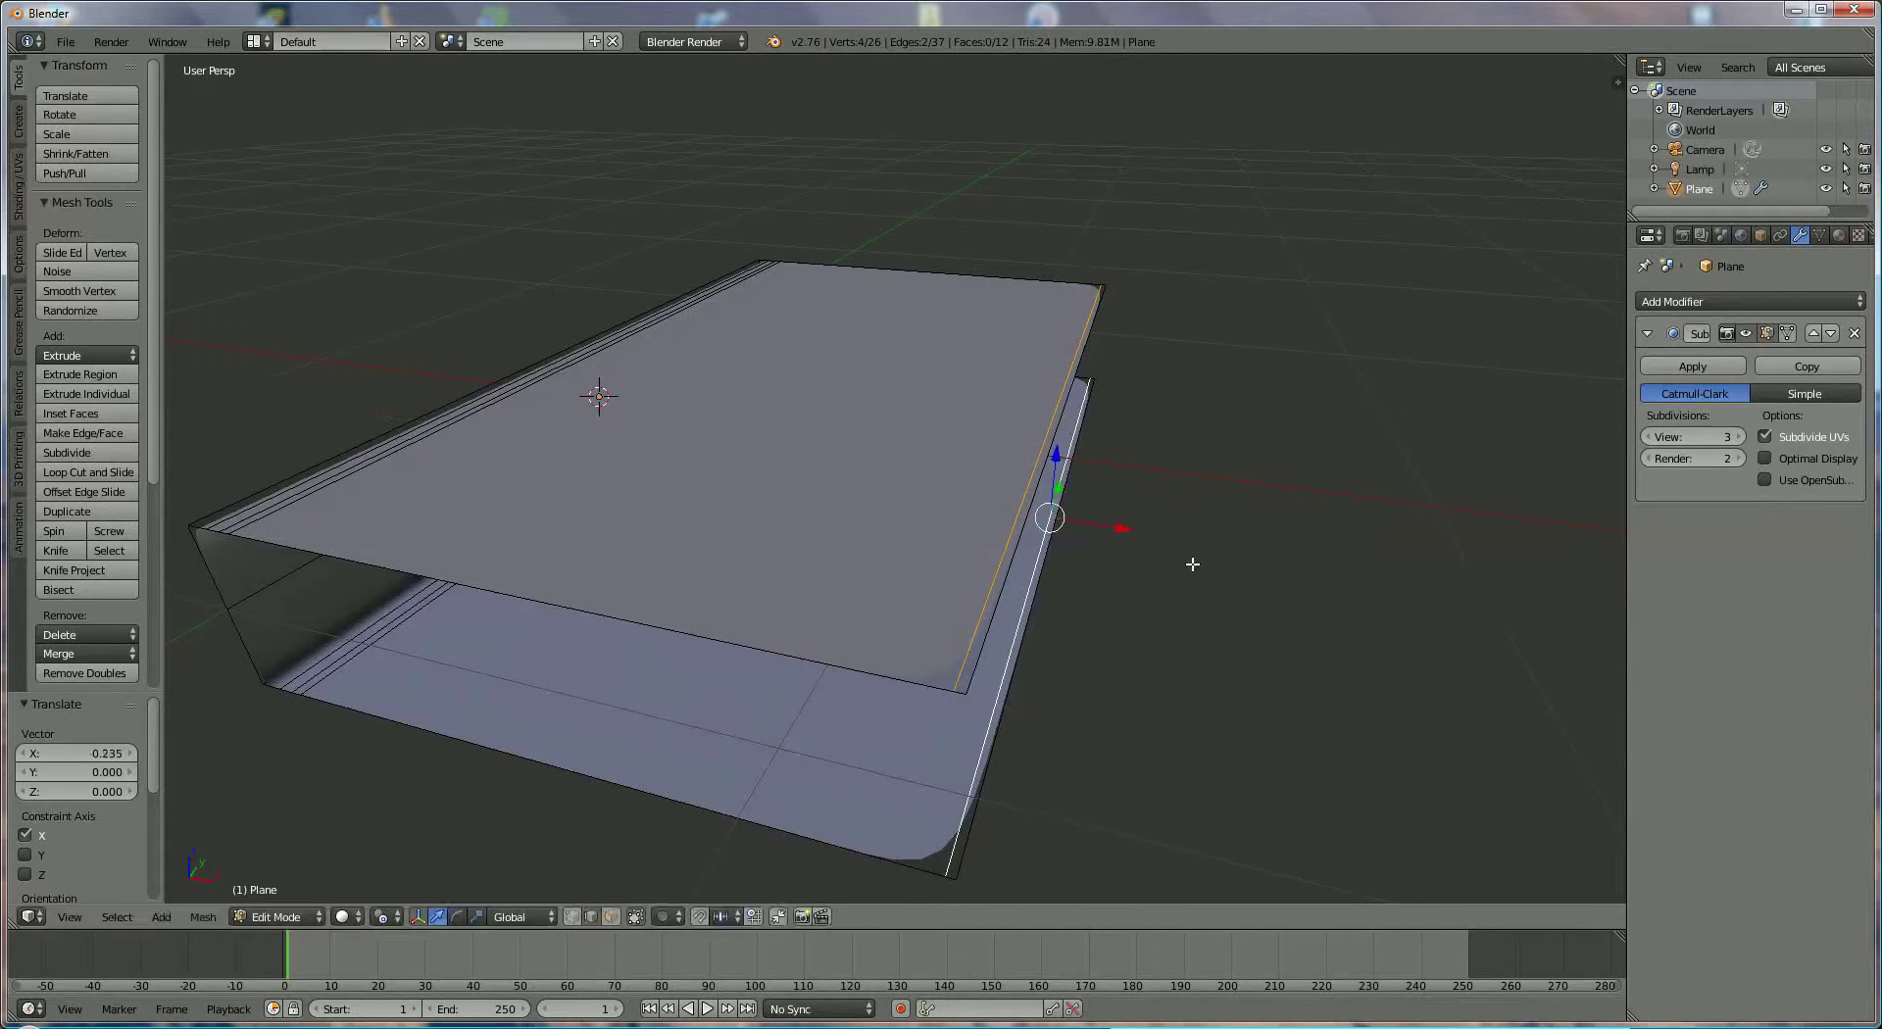
{"action": "middle_click_drag", "start_coordinate": [1127, 597], "coordinate": [1207, 583]}
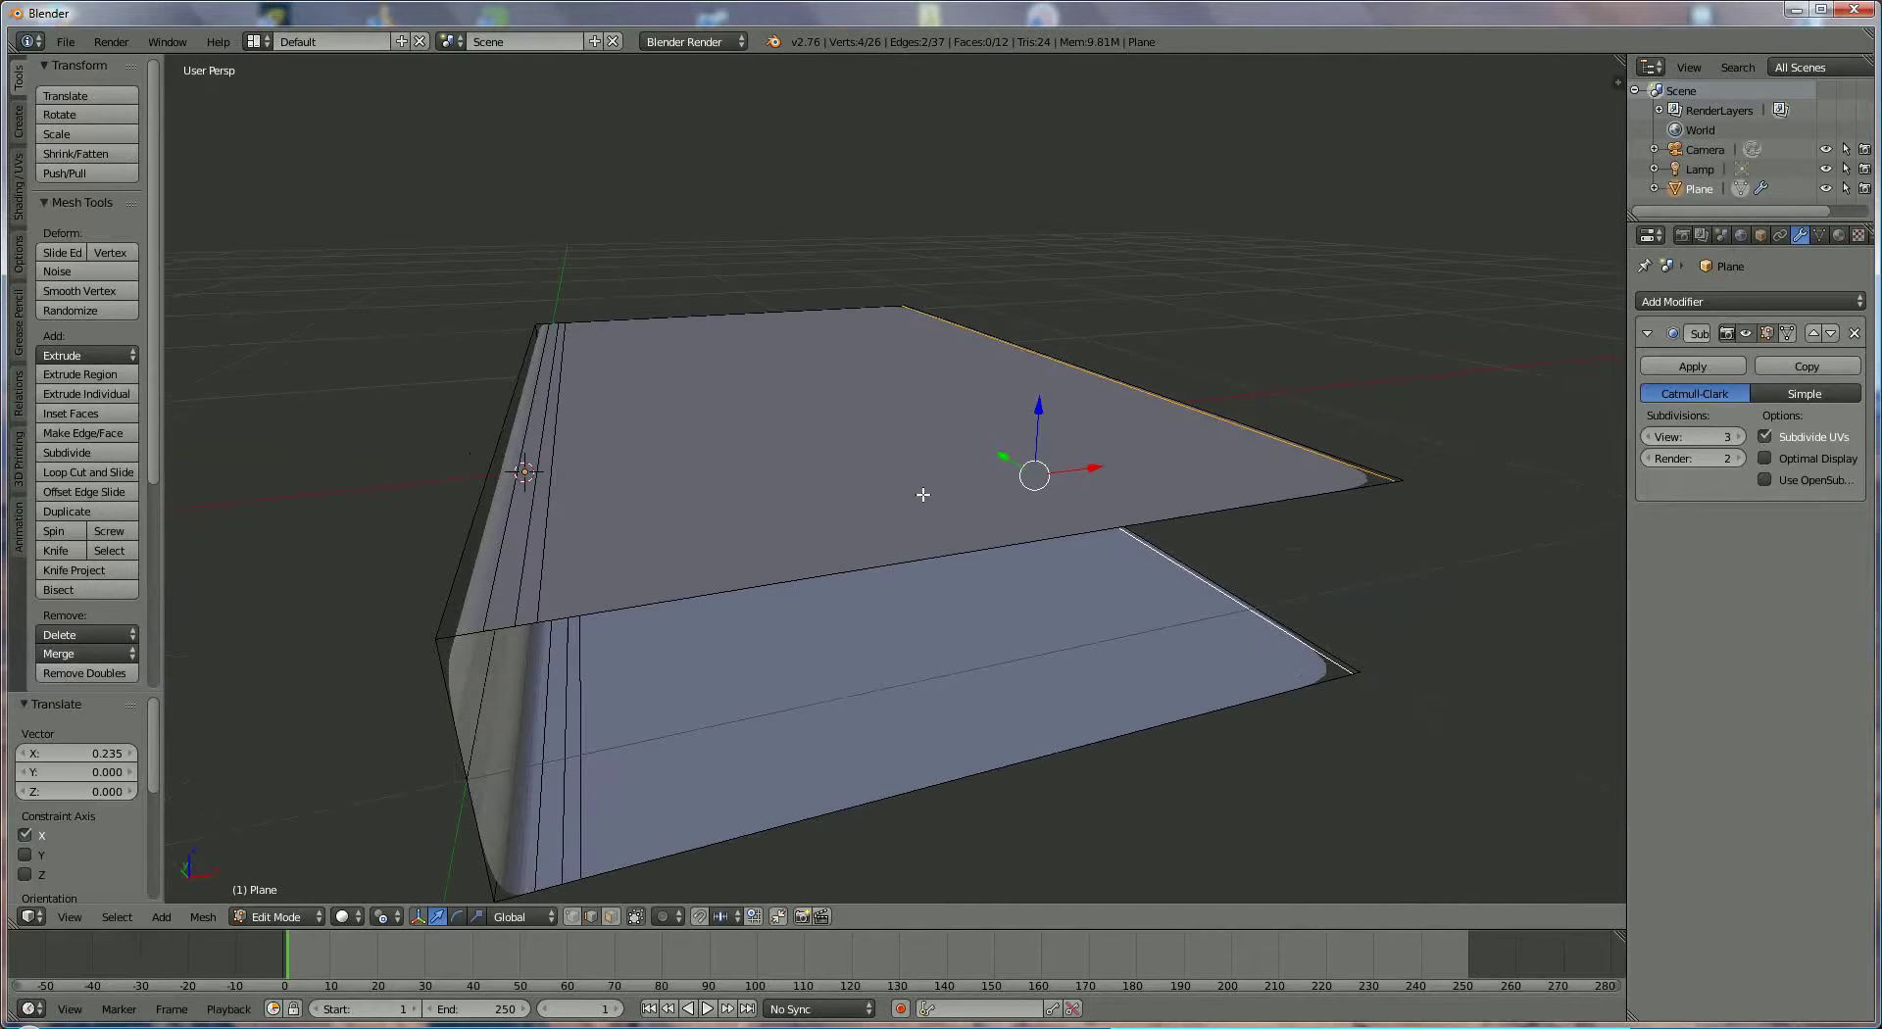
{"action": "right_click", "coordinate": [520, 572]}
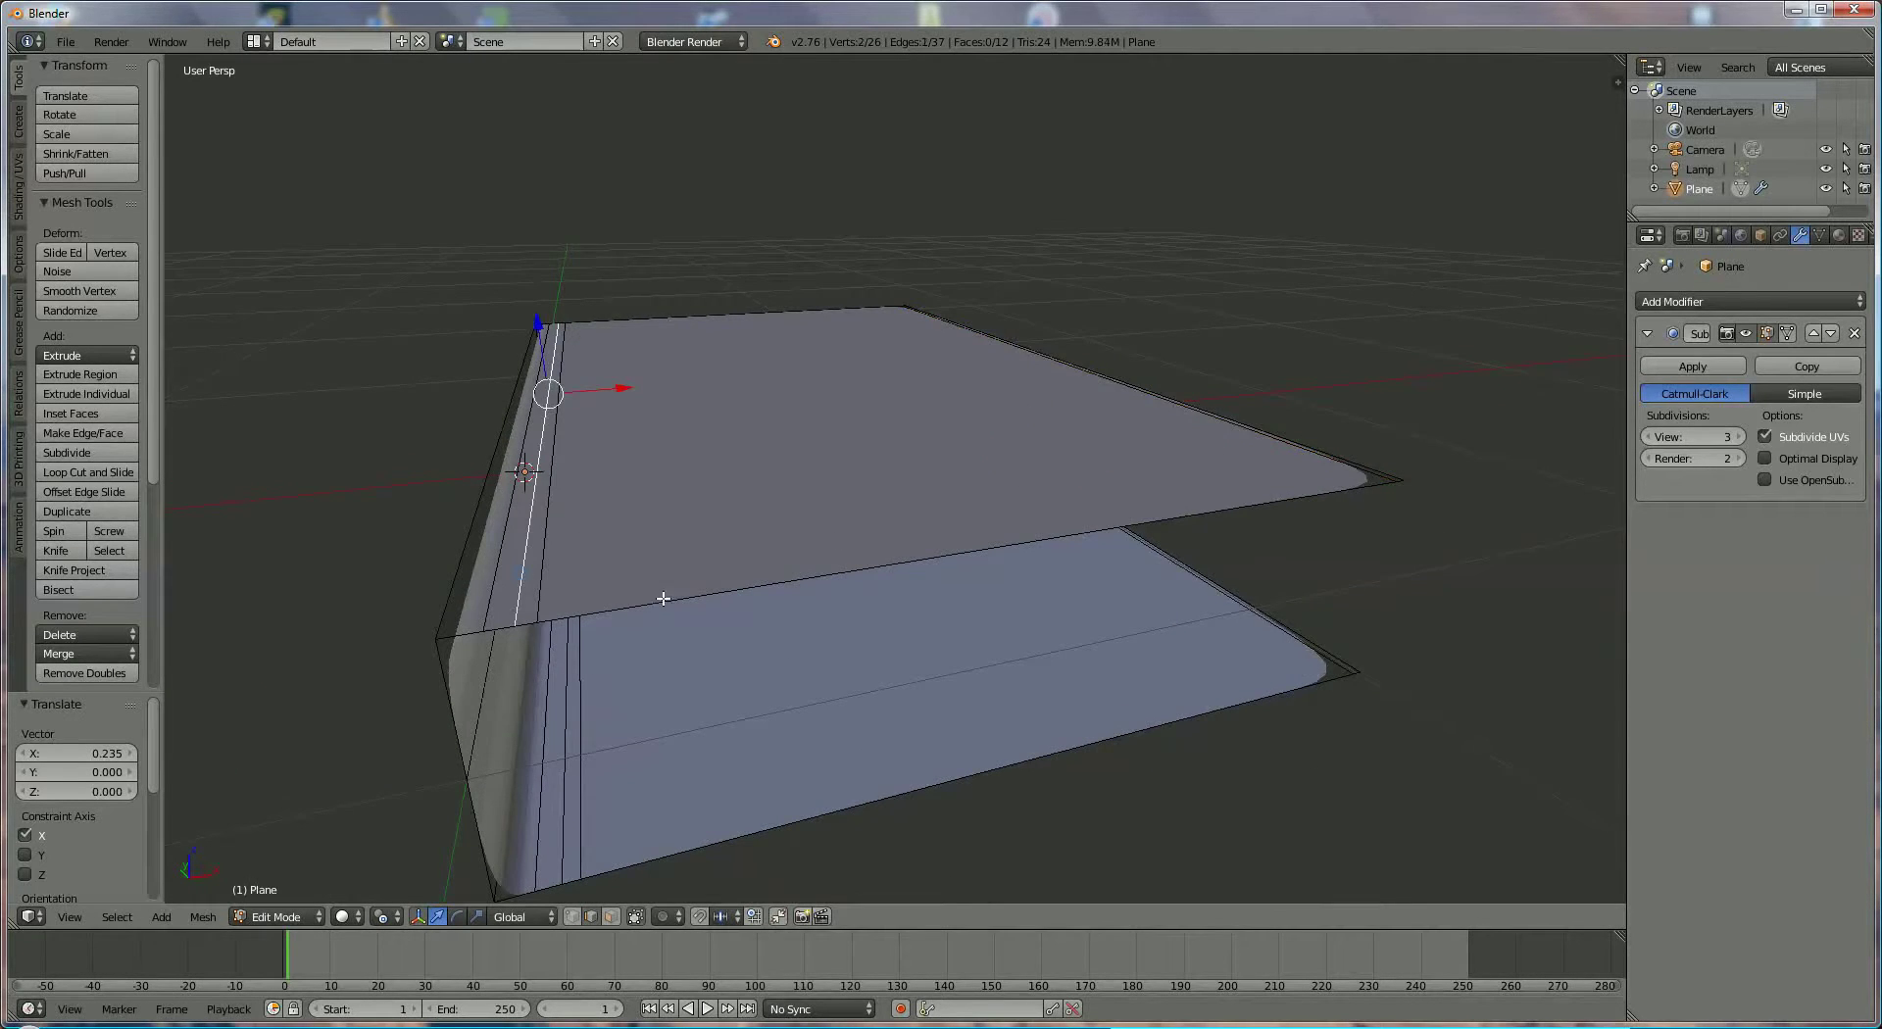
{"action": "middle_click_drag", "start_coordinate": [659, 601], "coordinate": [668, 559]}
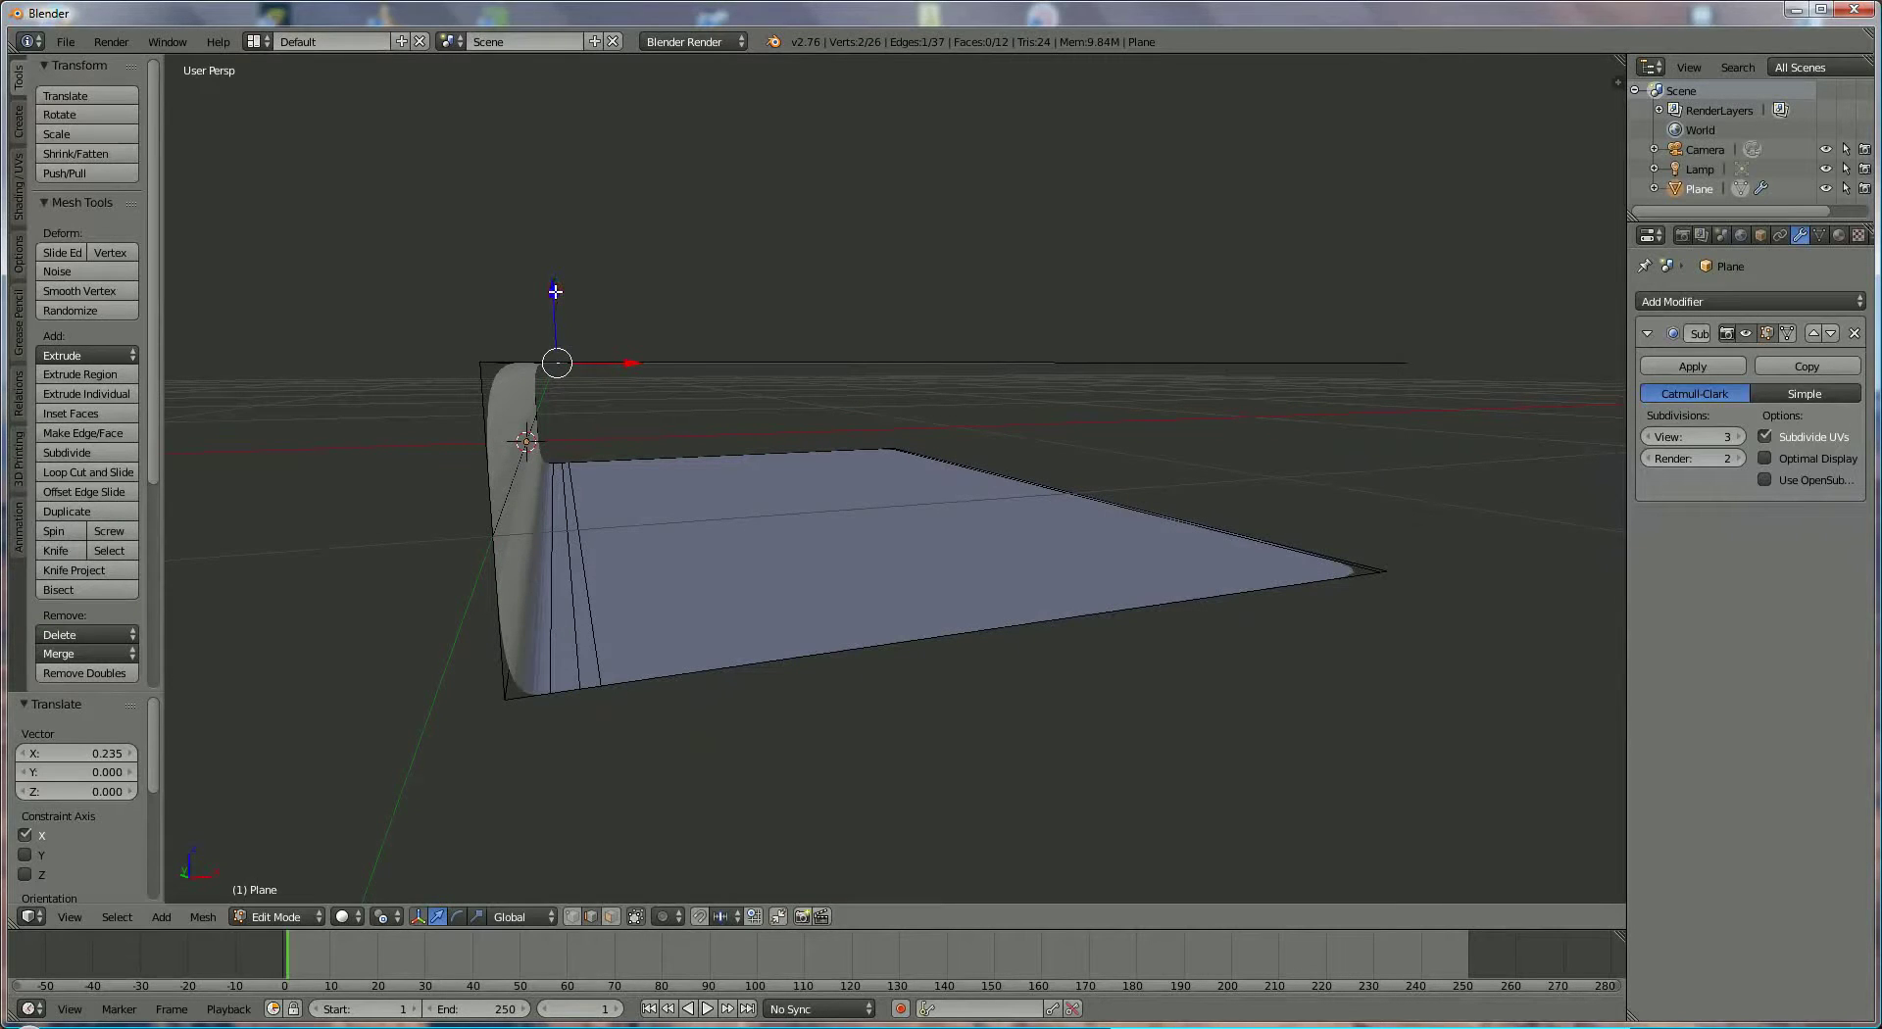
{"action": "left_click_drag", "start_coordinate": [556, 291], "coordinate": [556, 296]}
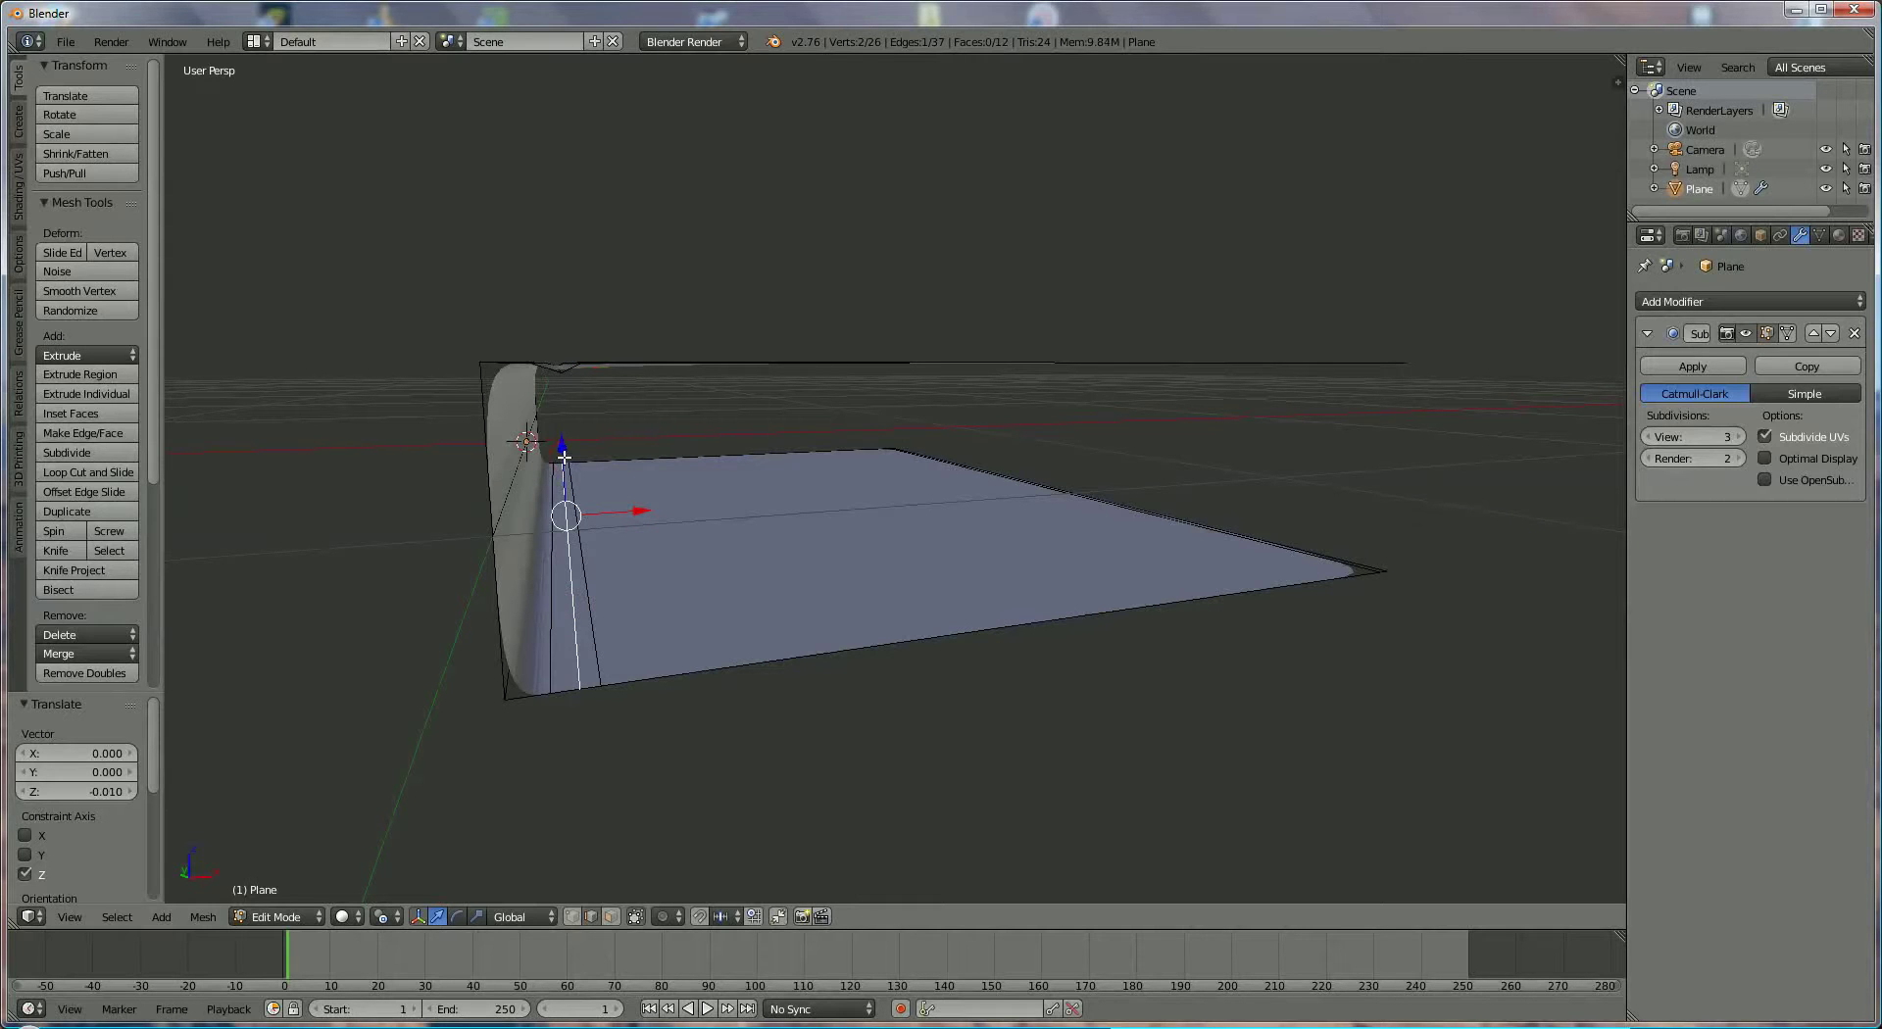
{"action": "left_click_drag", "start_coordinate": [563, 456], "coordinate": [563, 453]}
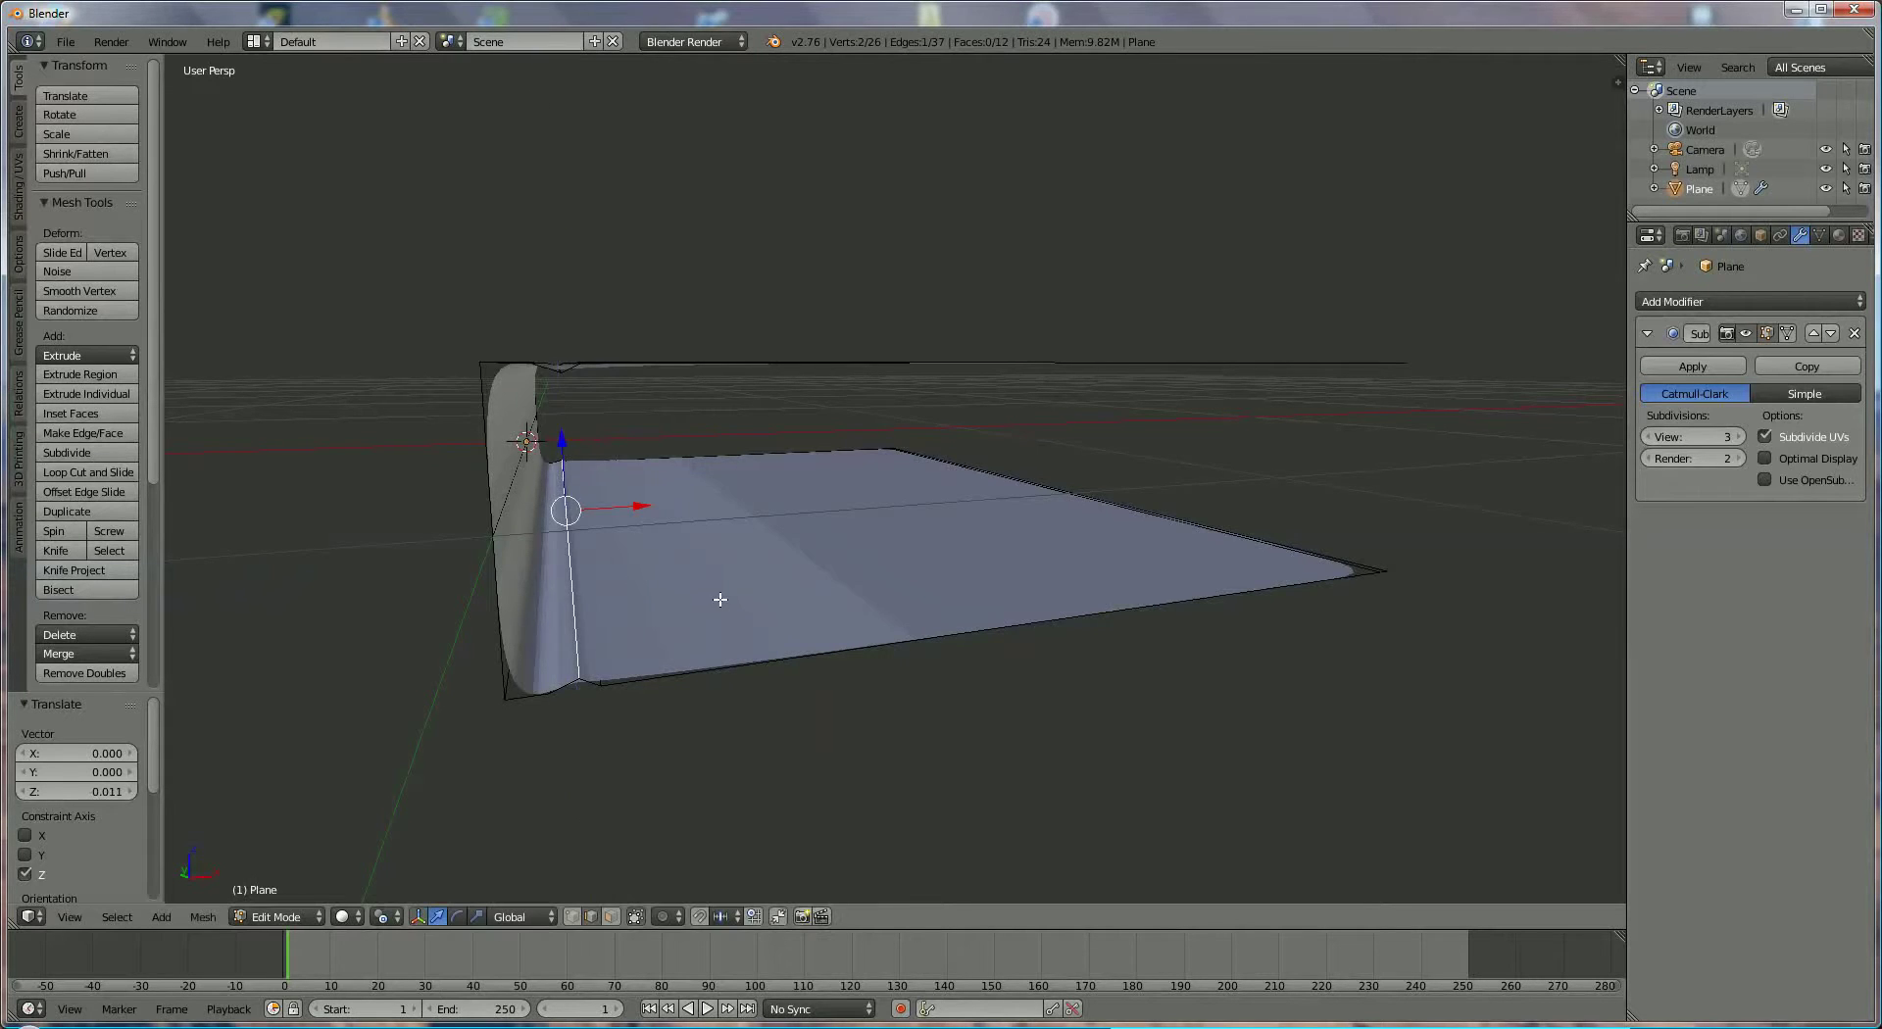
{"action": "middle_click_drag", "start_coordinate": [715, 597], "coordinate": [774, 643]}
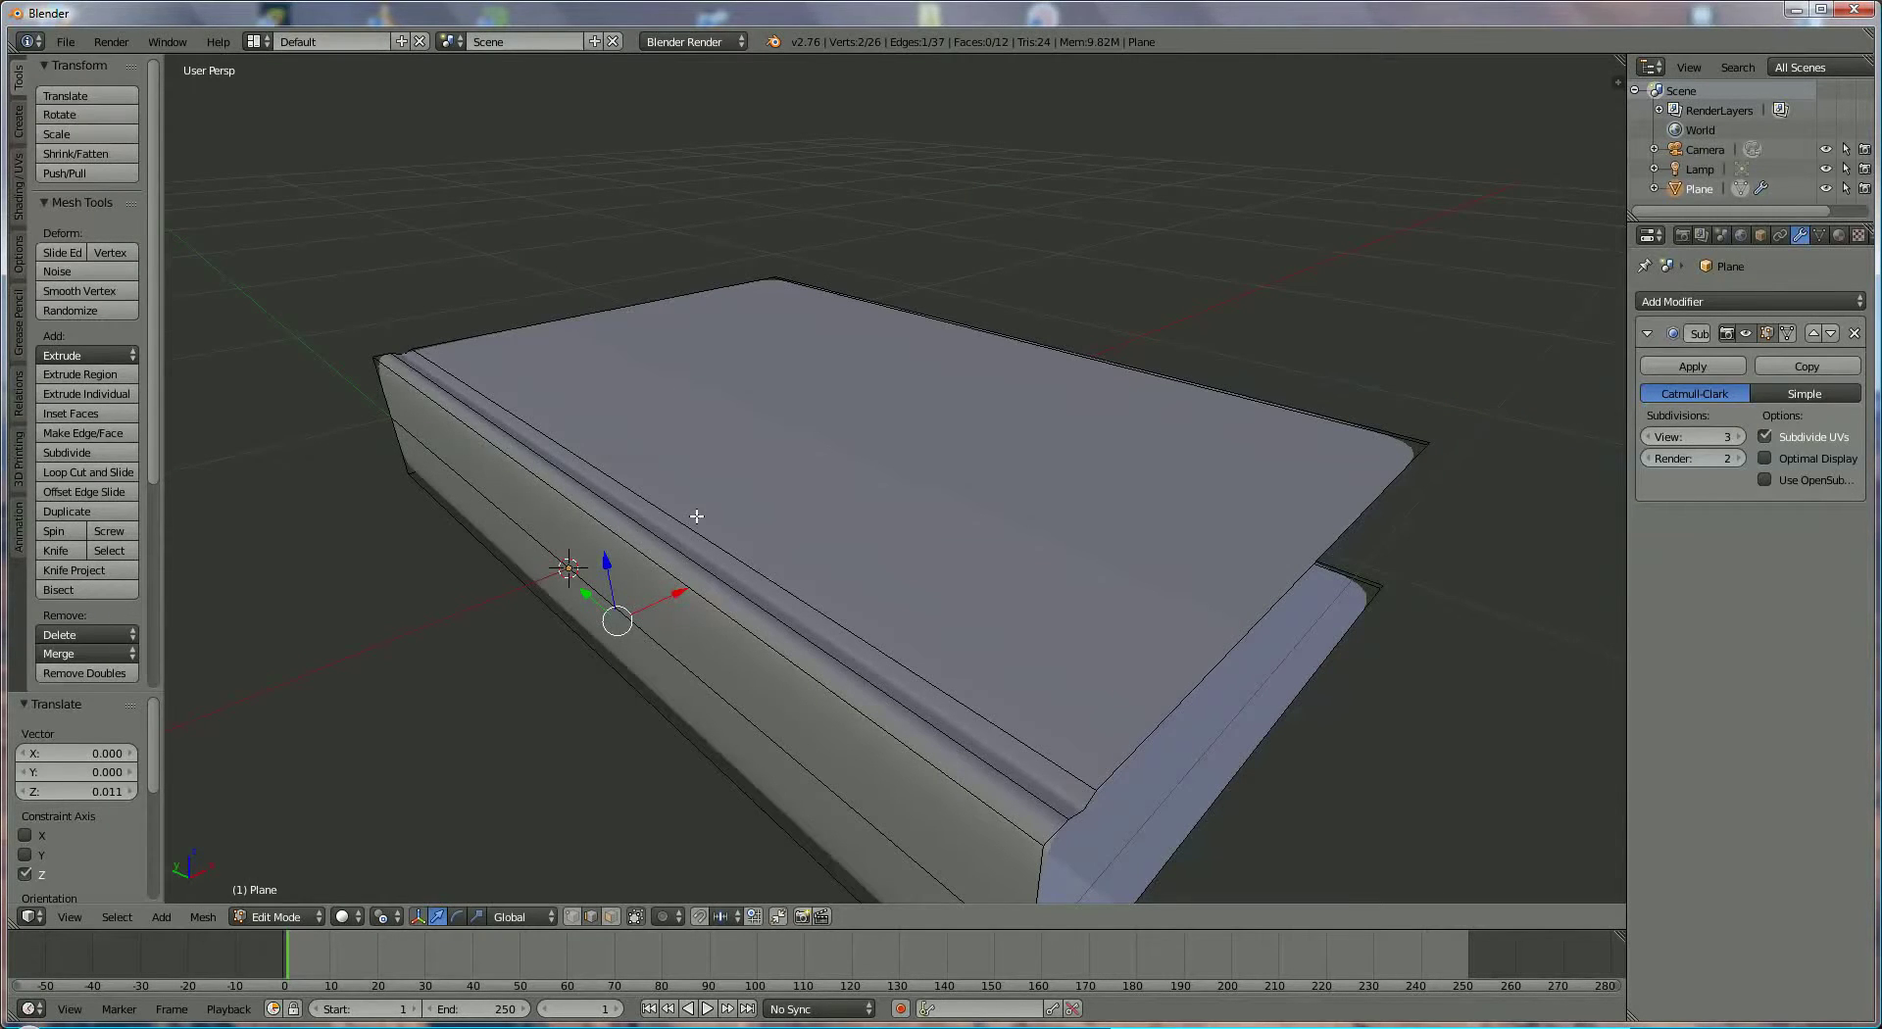
Cut two crosswise edge loops into the cover and begin scaling them apart along Y
{"action": "scroll", "coordinate": [696, 517], "scroll_direction": "down", "scroll_amount": 1}
{"action": "key", "text": "ctrl+r"}
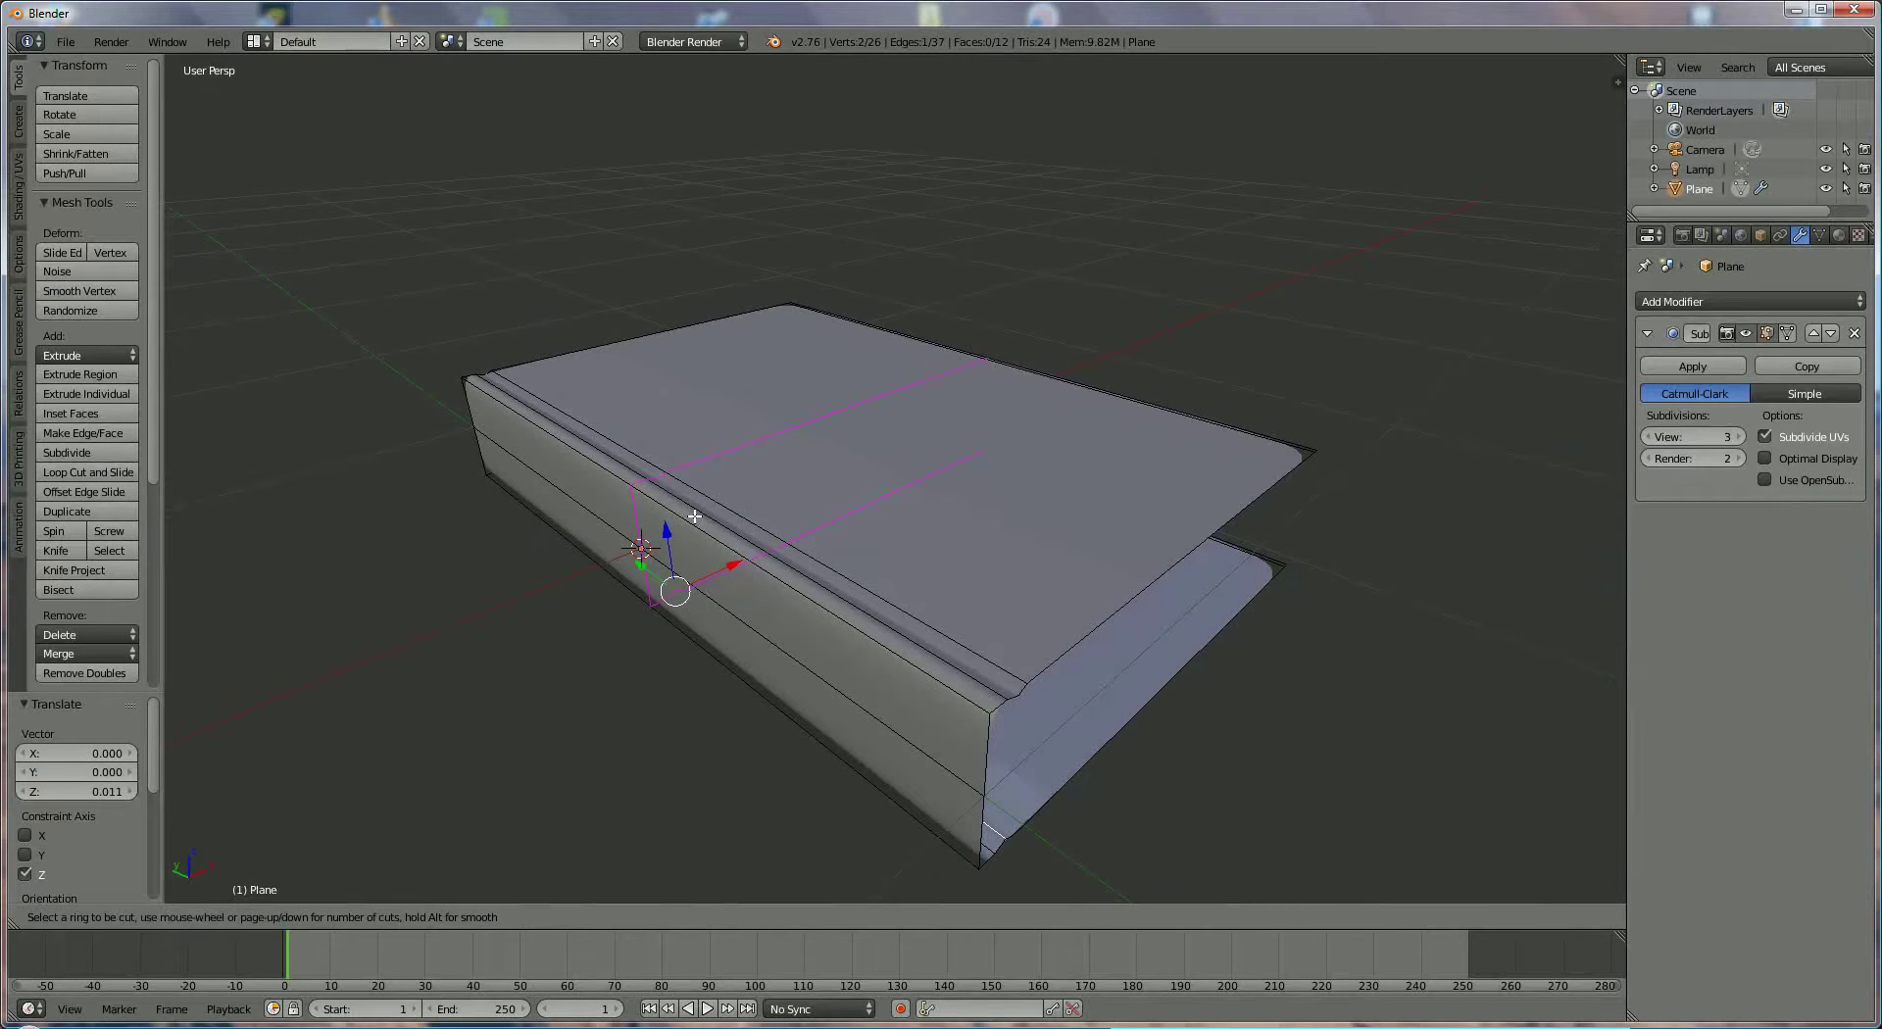
{"action": "scroll", "coordinate": [694, 517], "scroll_direction": "up", "scroll_amount": 1}
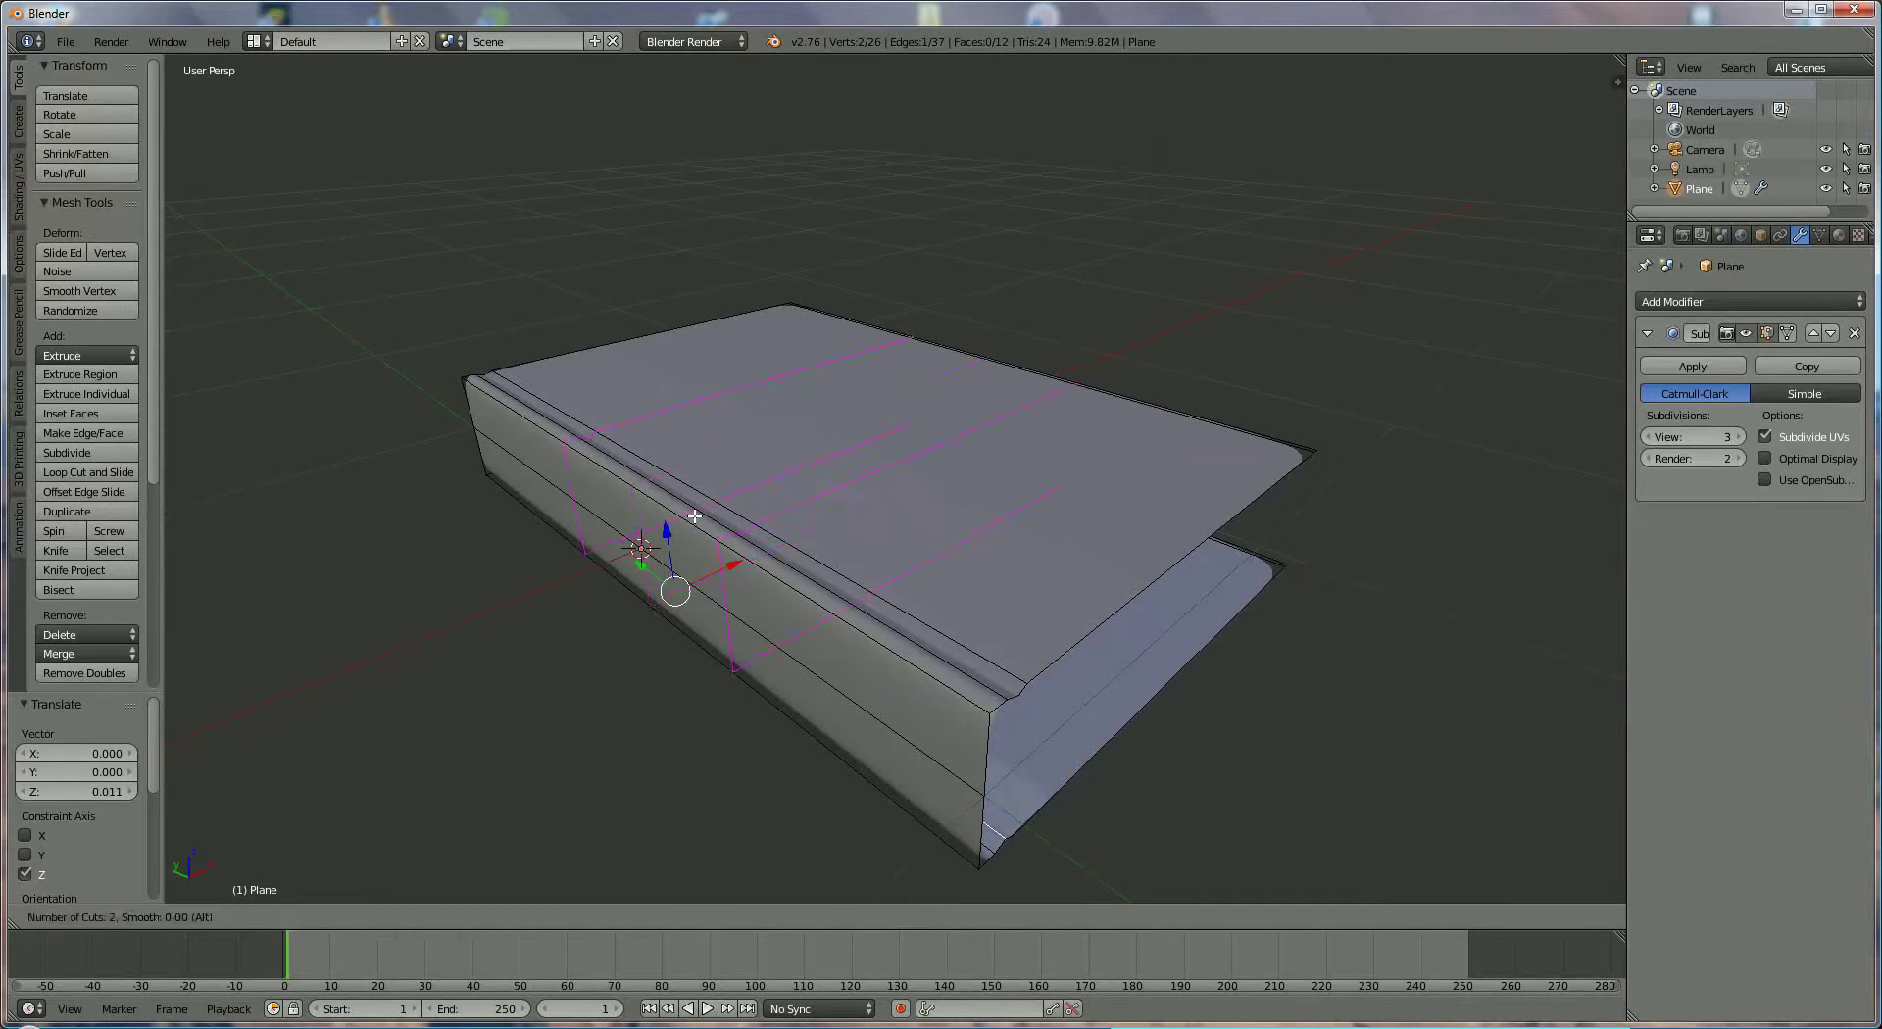
{"action": "left_click", "coordinate": [695, 516]}
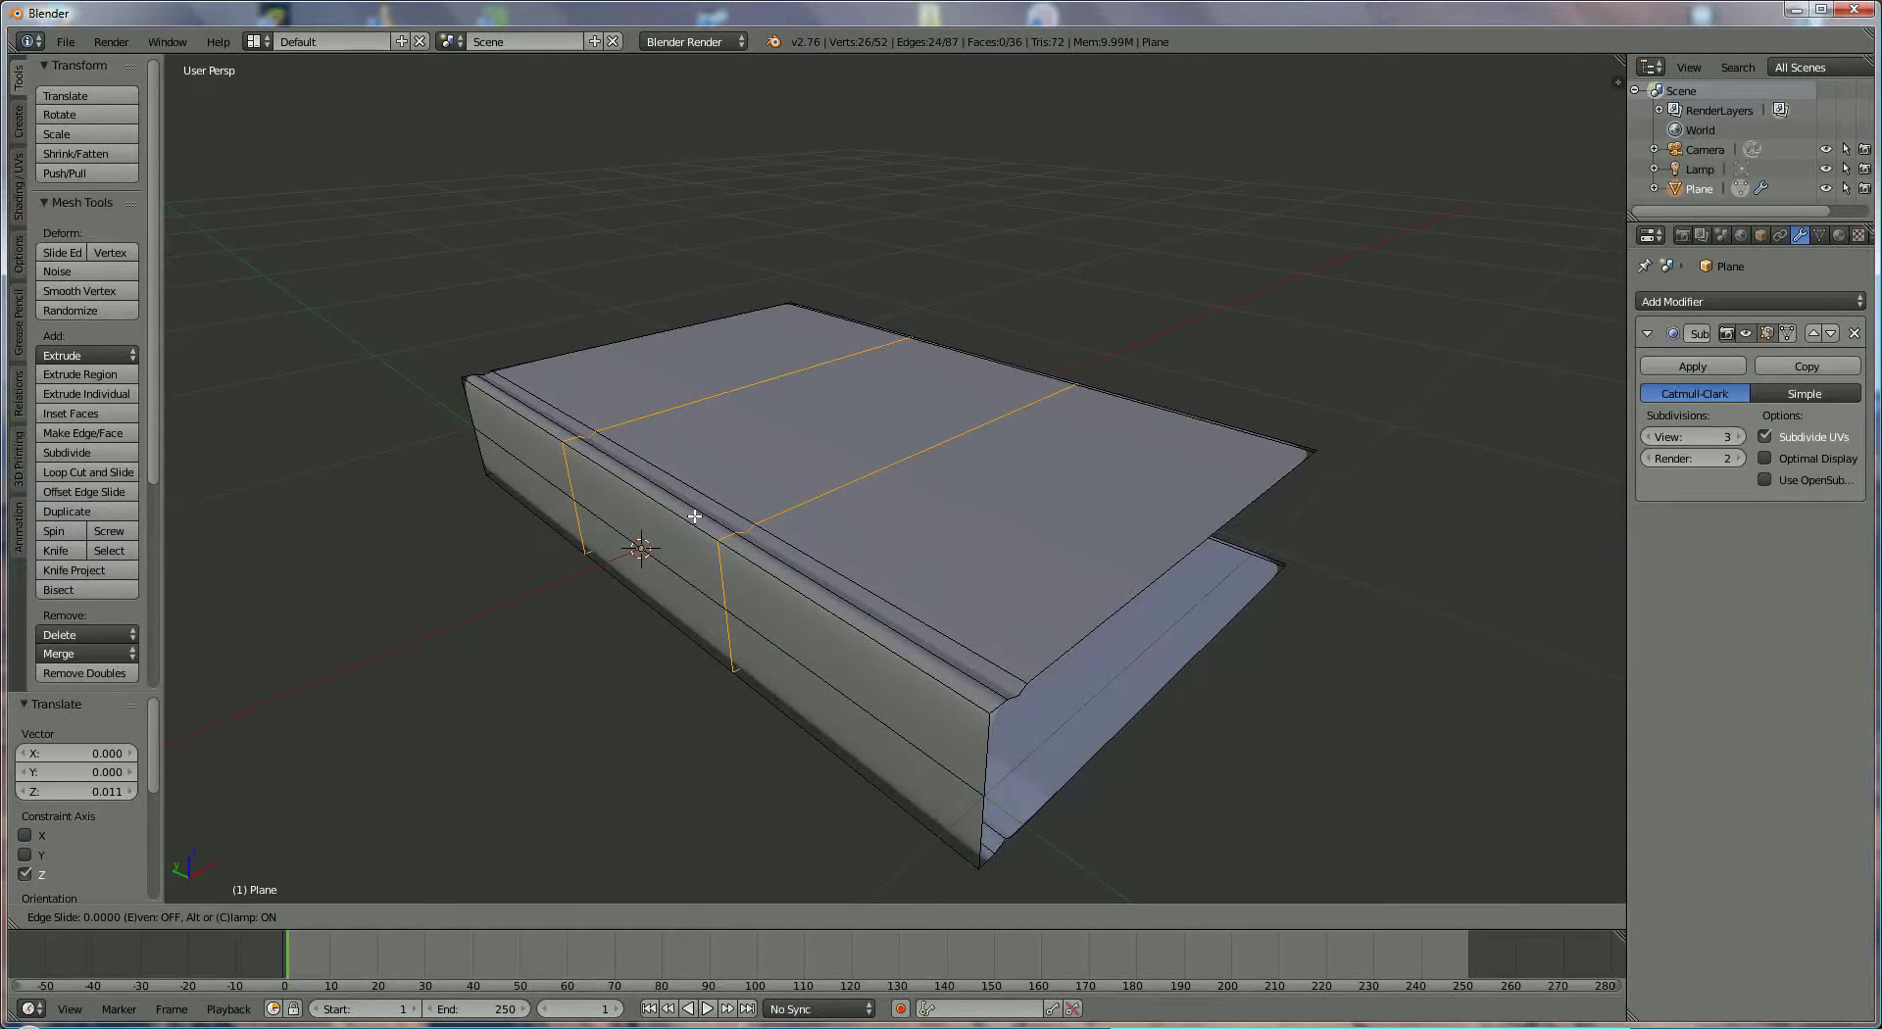
{"action": "right_click", "coordinate": [694, 517]}
{"action": "key", "text": "s"}
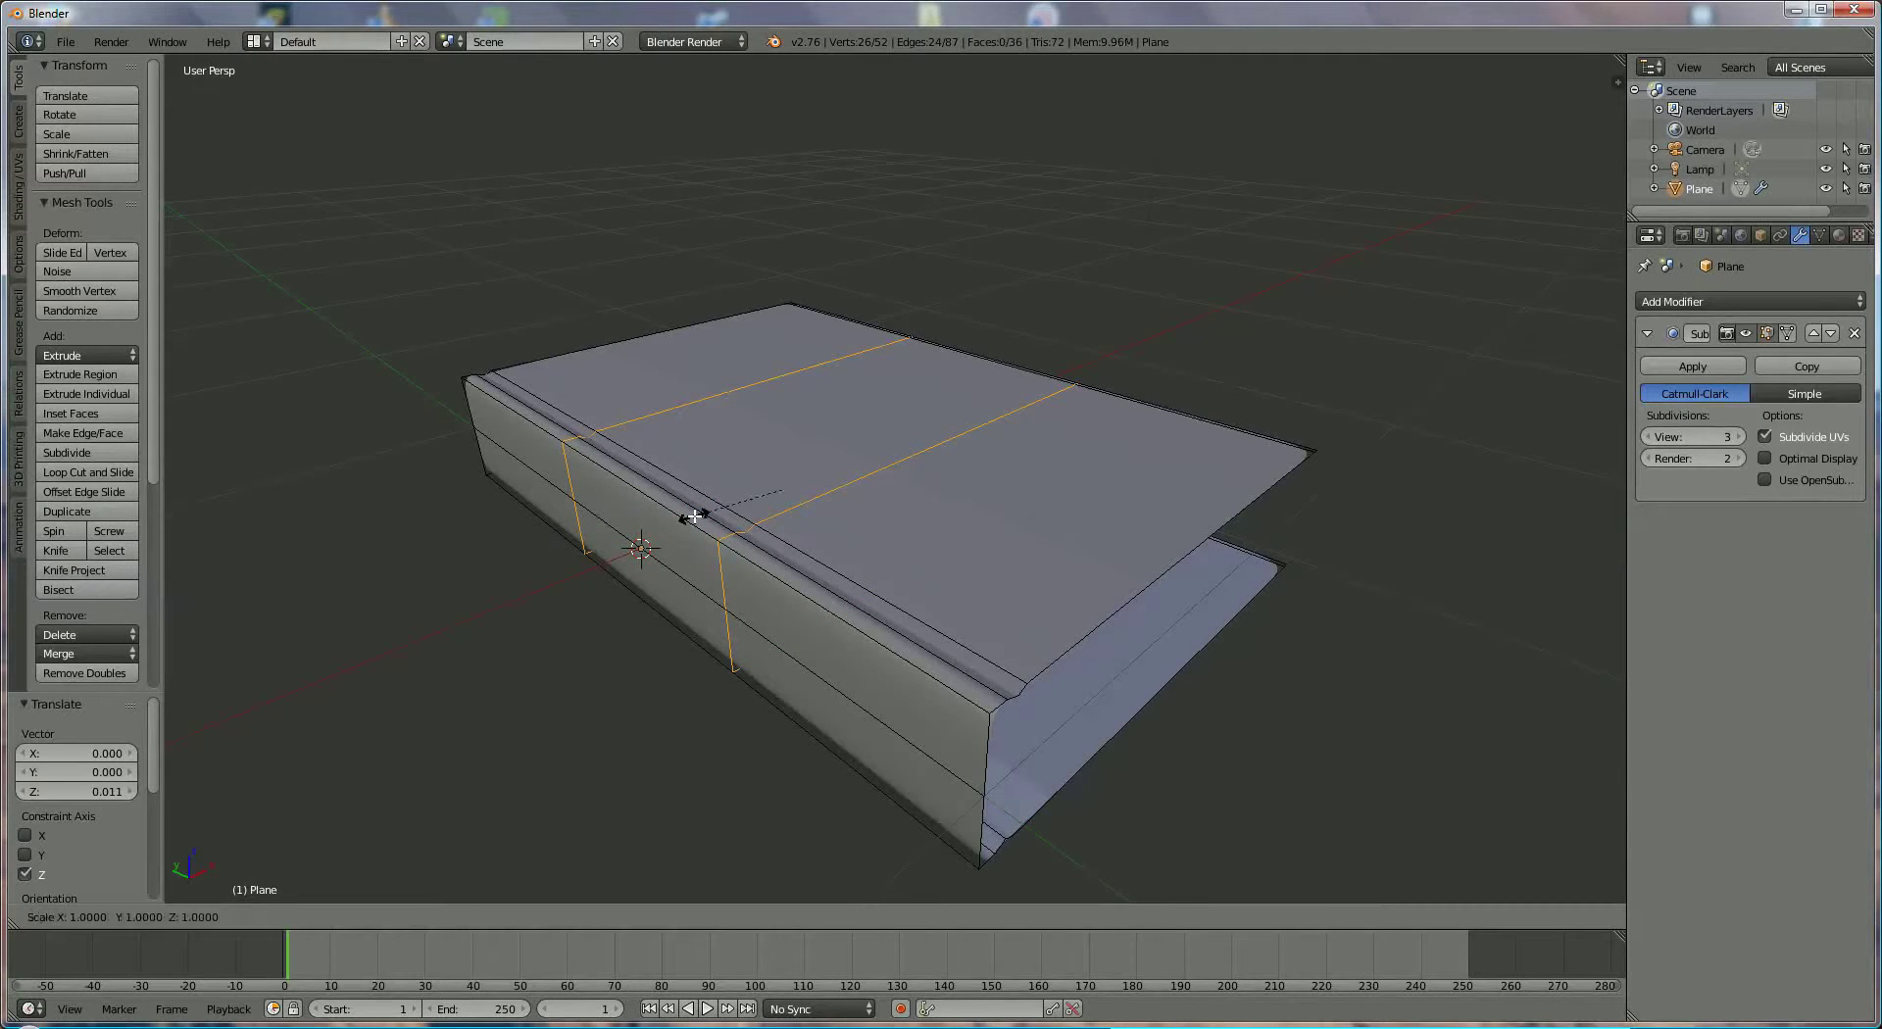
{"action": "key", "text": "y"}
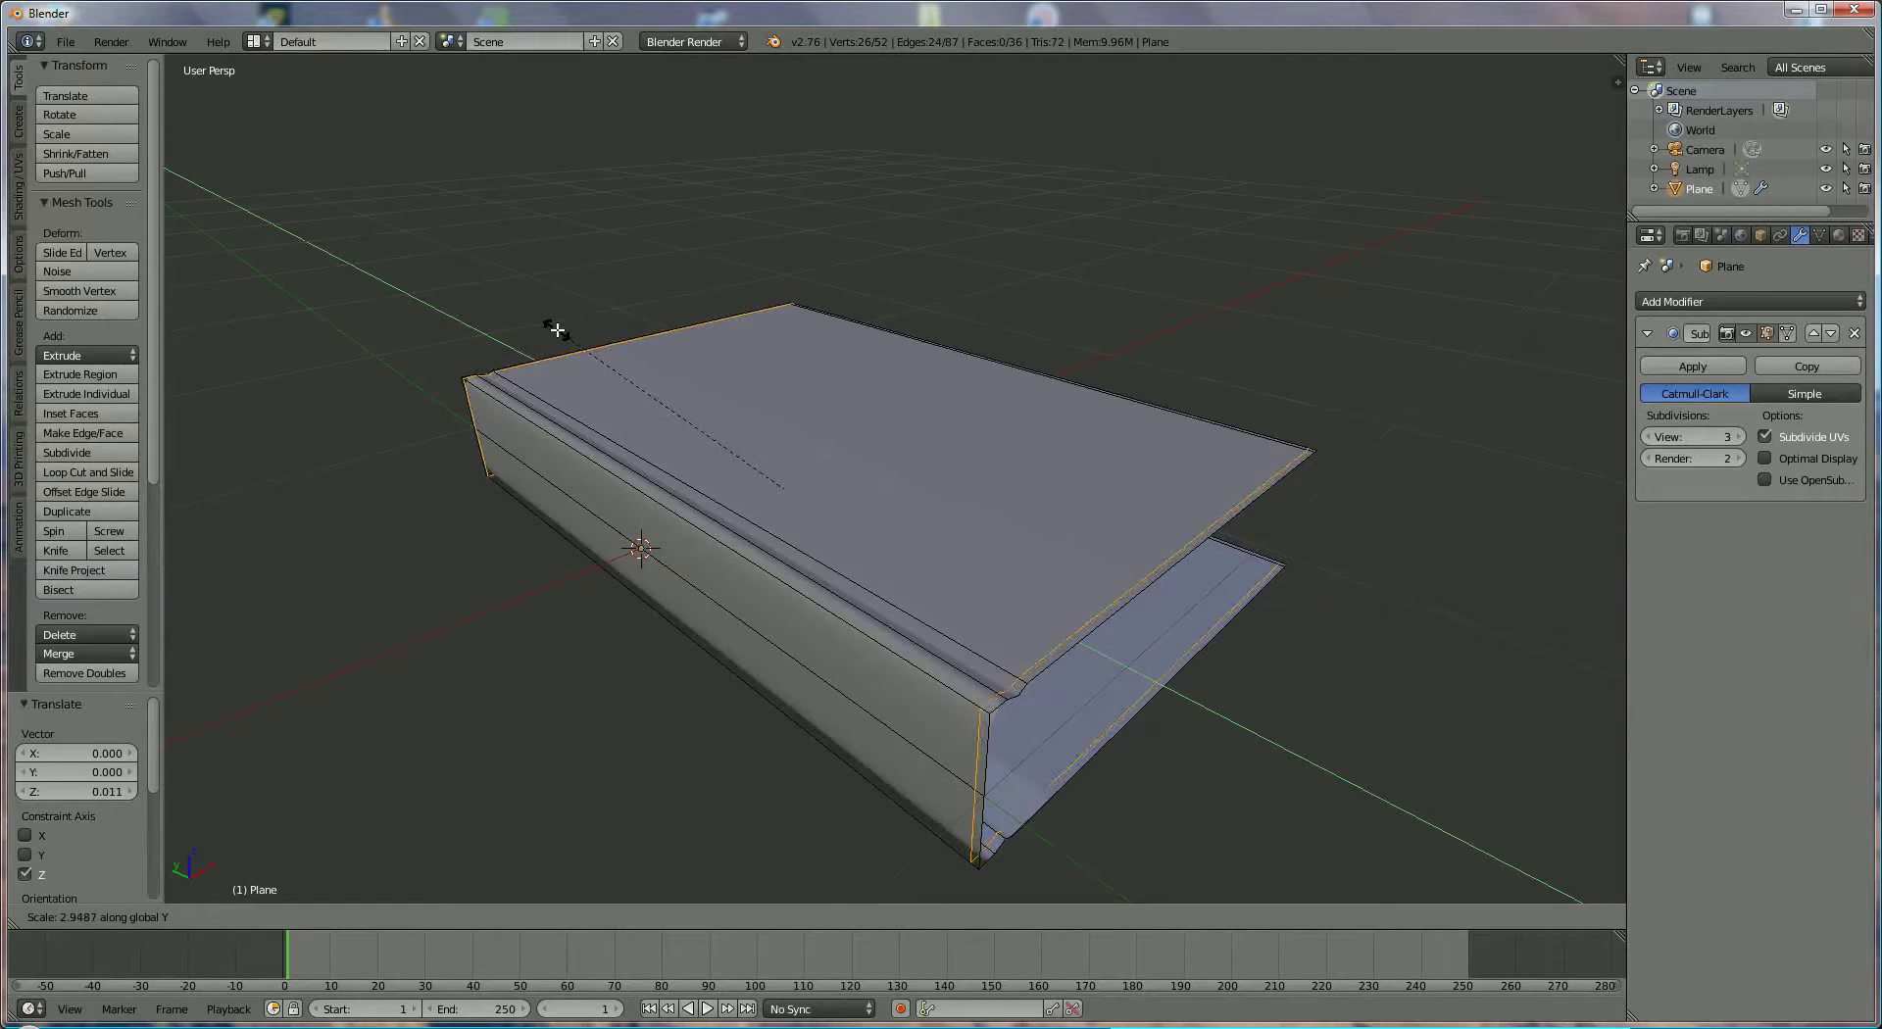
Finish spreading the loops along Y, then select the edges along the book's spine side
{"action": "left_click", "coordinate": [557, 330]}
{"action": "middle_click_drag", "start_coordinate": [789, 522], "coordinate": [908, 491]}
{"action": "middle_click_drag", "start_coordinate": [693, 588], "coordinate": [748, 589]}
{"action": "middle_click_drag", "start_coordinate": [1546, 416], "coordinate": [1265, 458]}
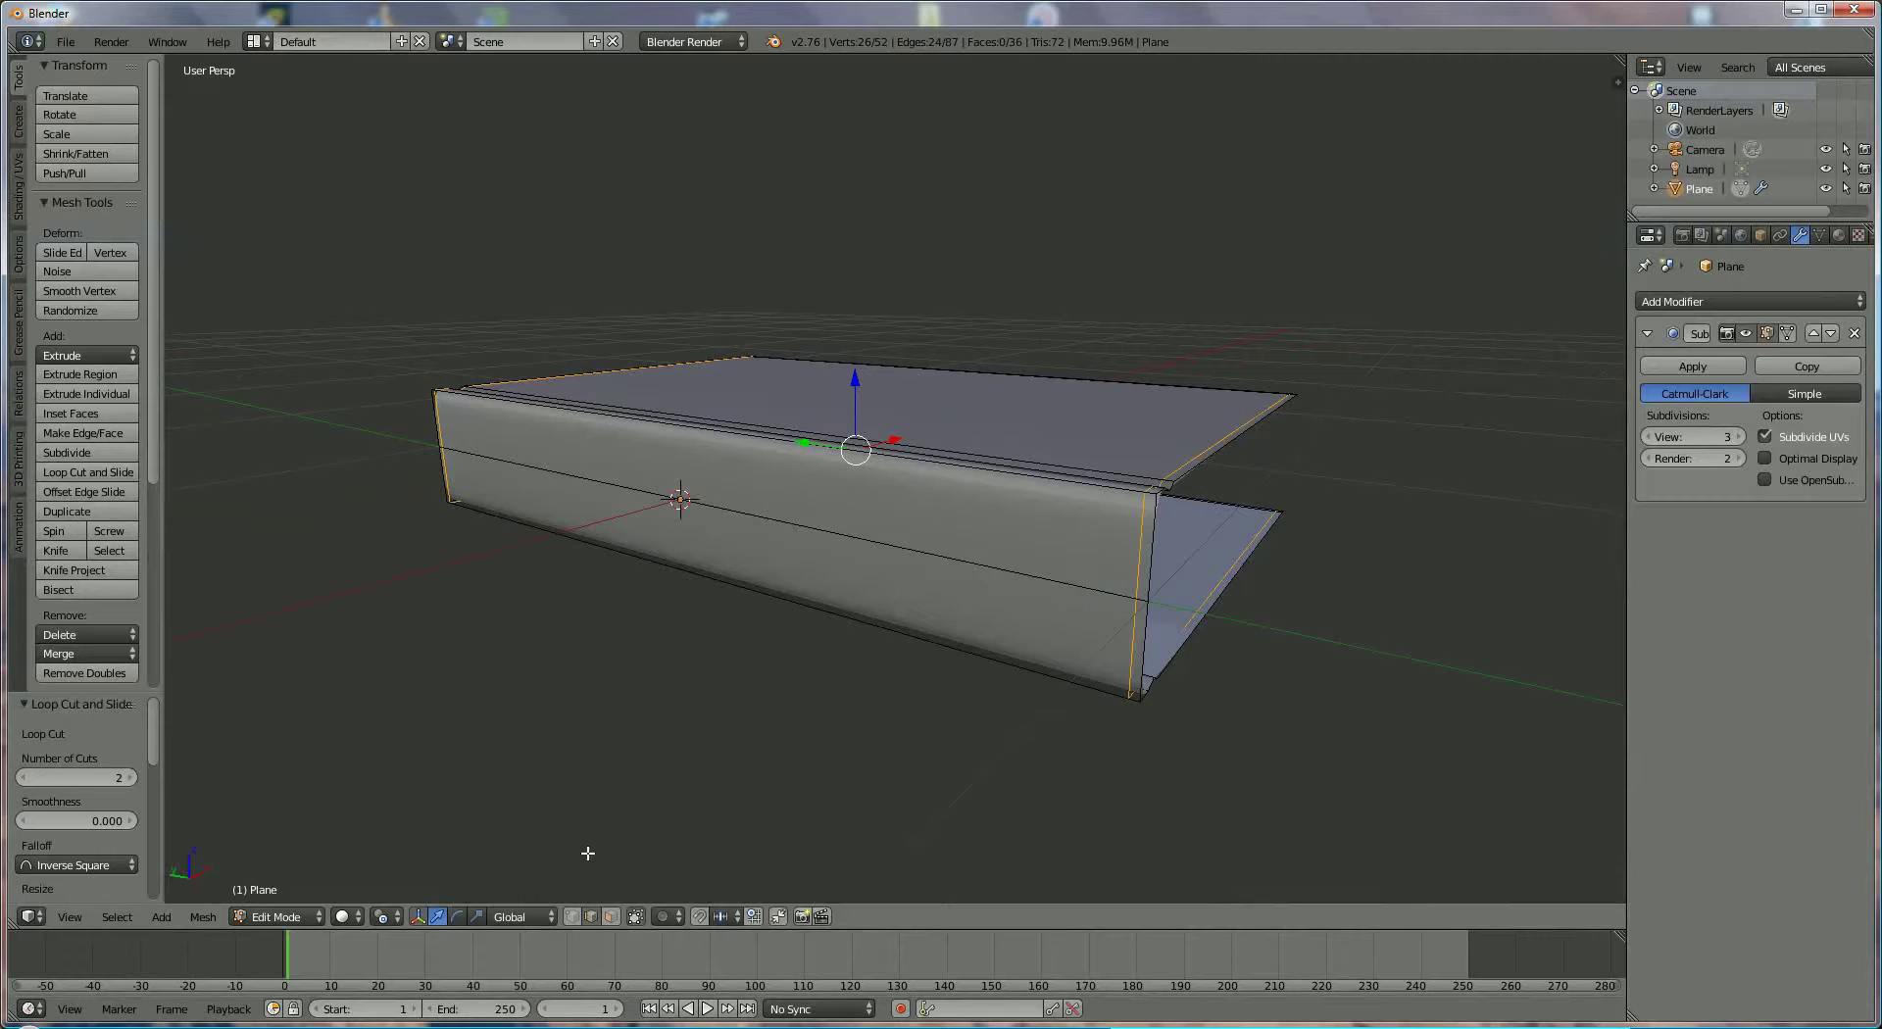
{"action": "right_click", "coordinate": [1089, 597]}
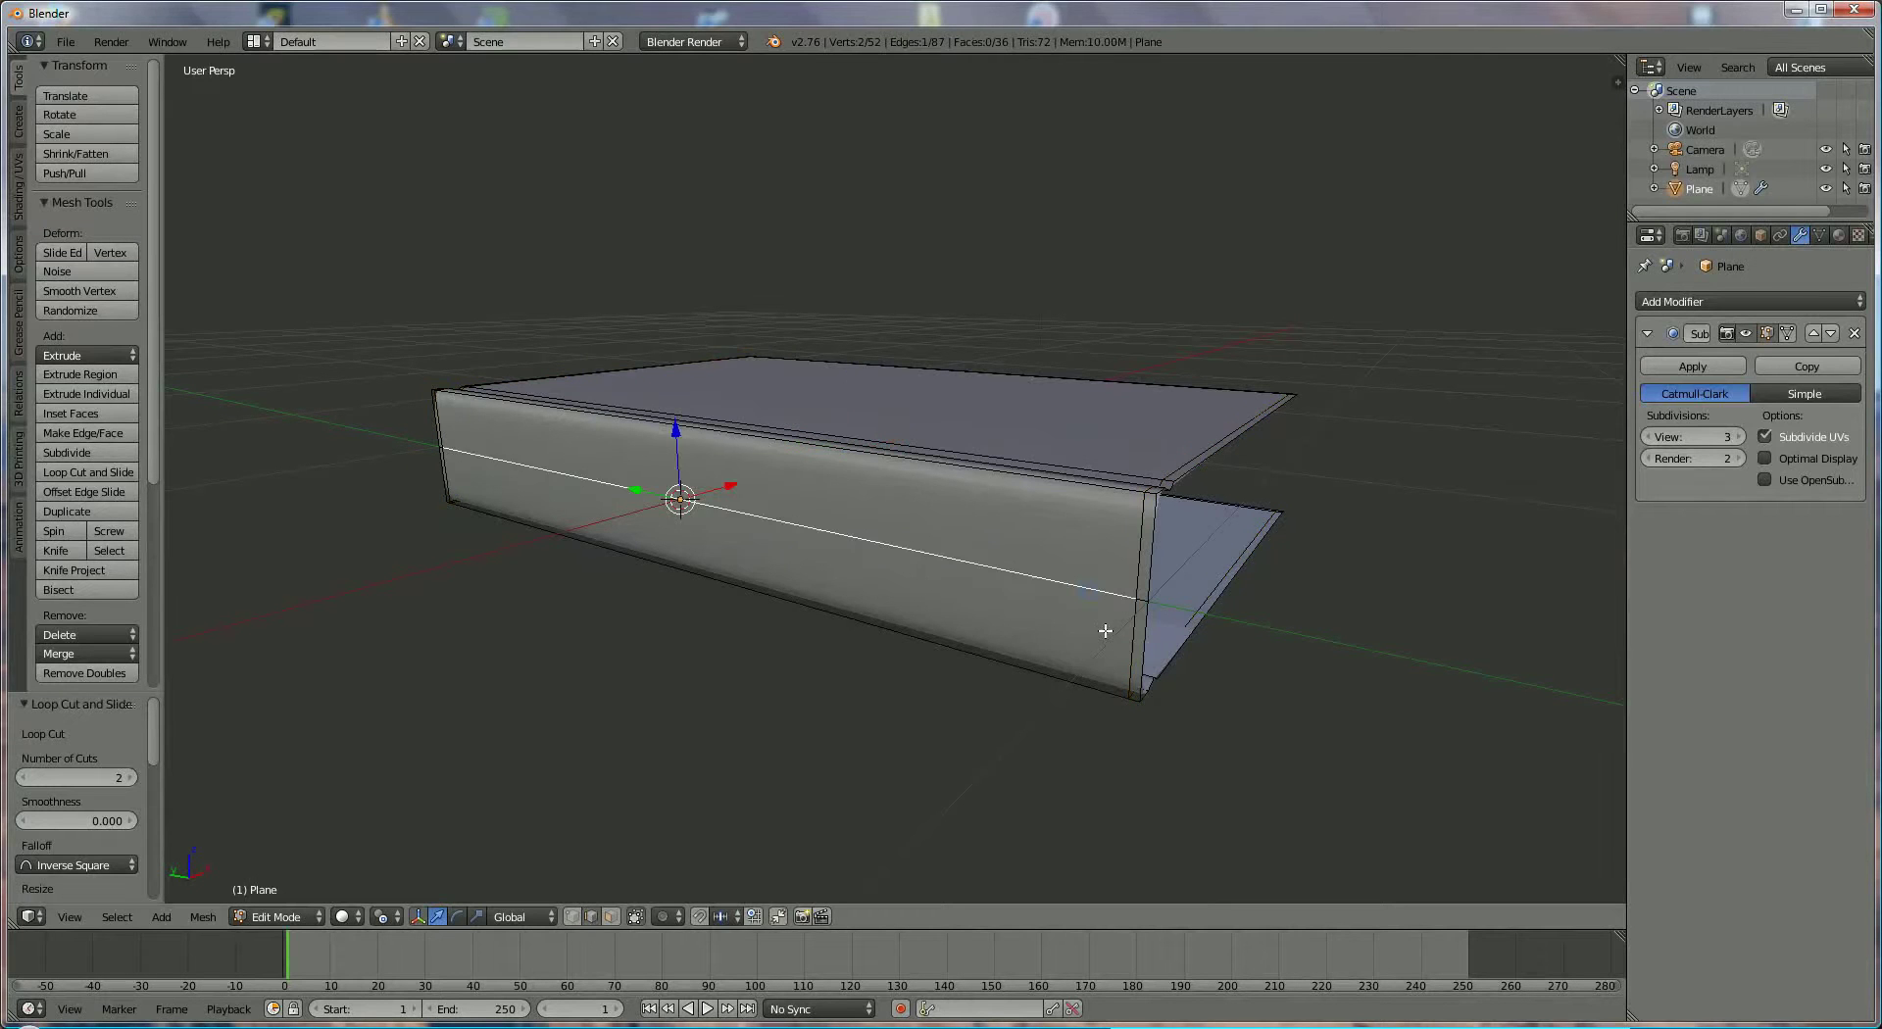
{"action": "middle_click_drag", "start_coordinate": [1209, 630], "coordinate": [1314, 685]}
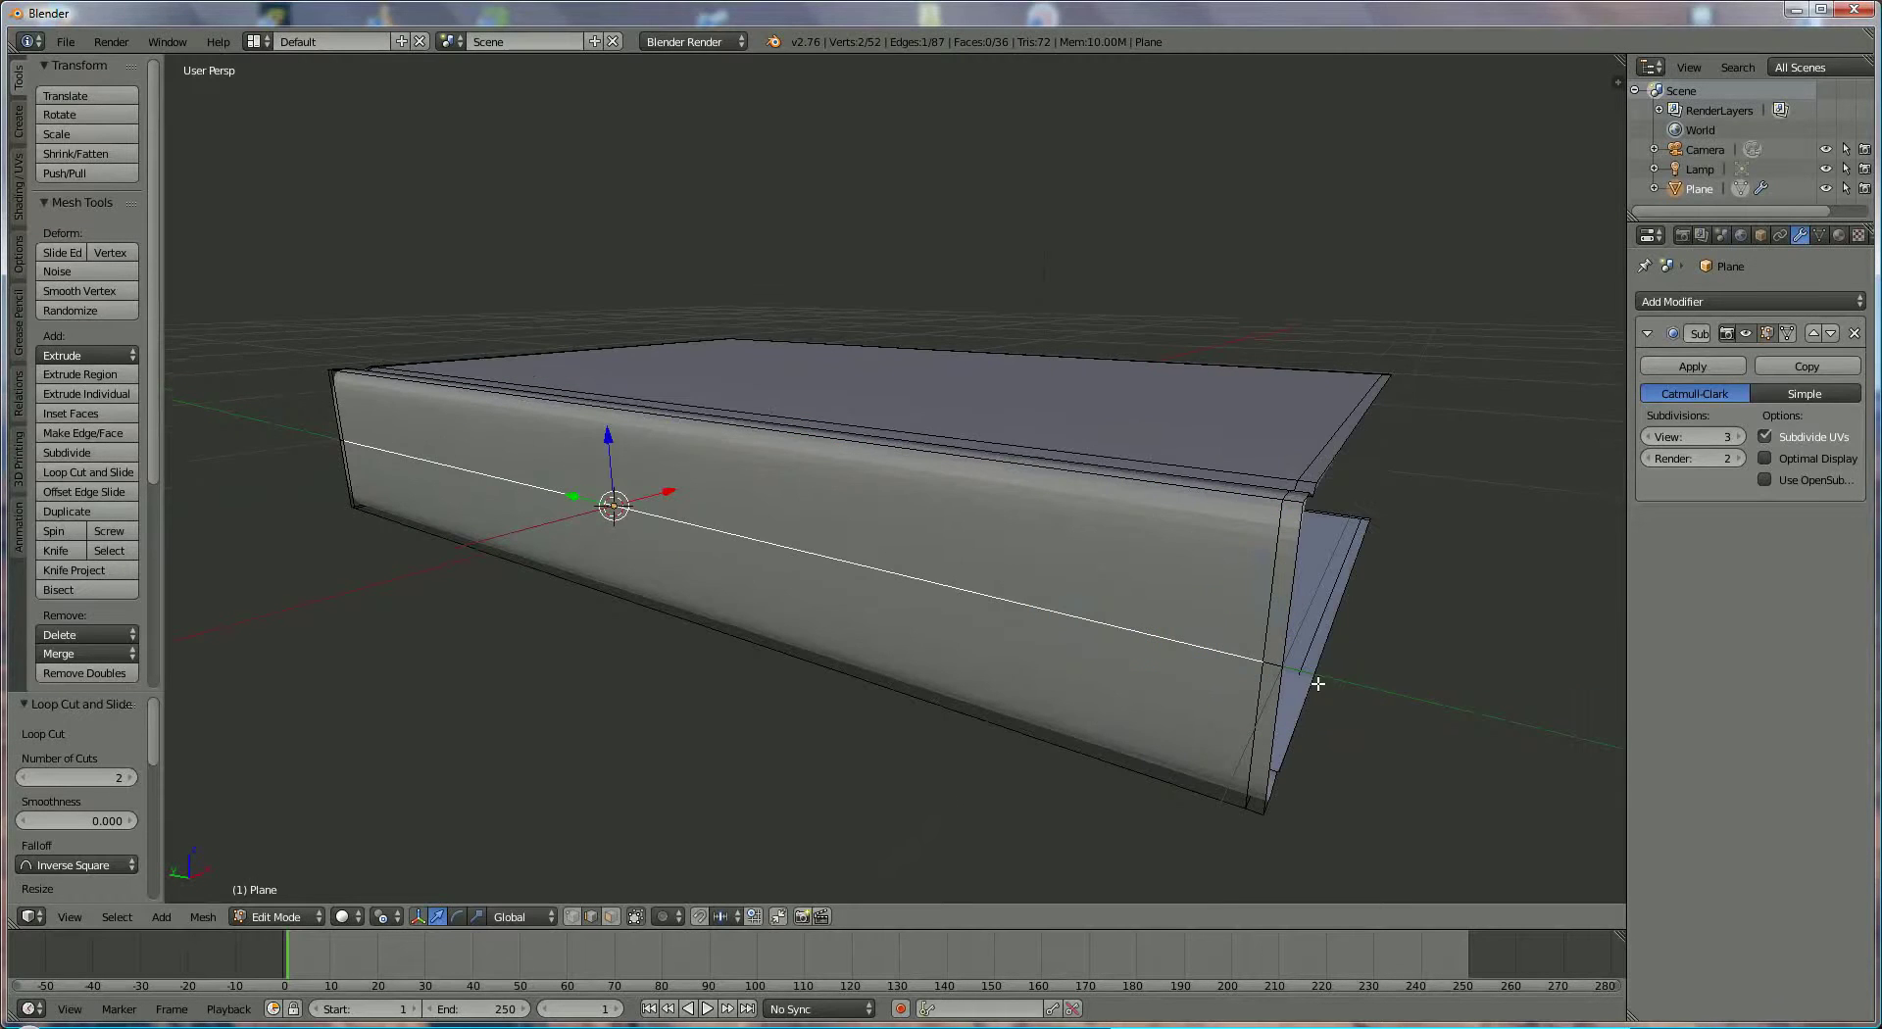
{"action": "right_click", "coordinate": [1269, 662], "text": "shift"}
{"action": "middle_click_drag", "start_coordinate": [853, 651], "coordinate": [639, 518]}
{"action": "right_click", "coordinate": [307, 585], "text": "shift"}
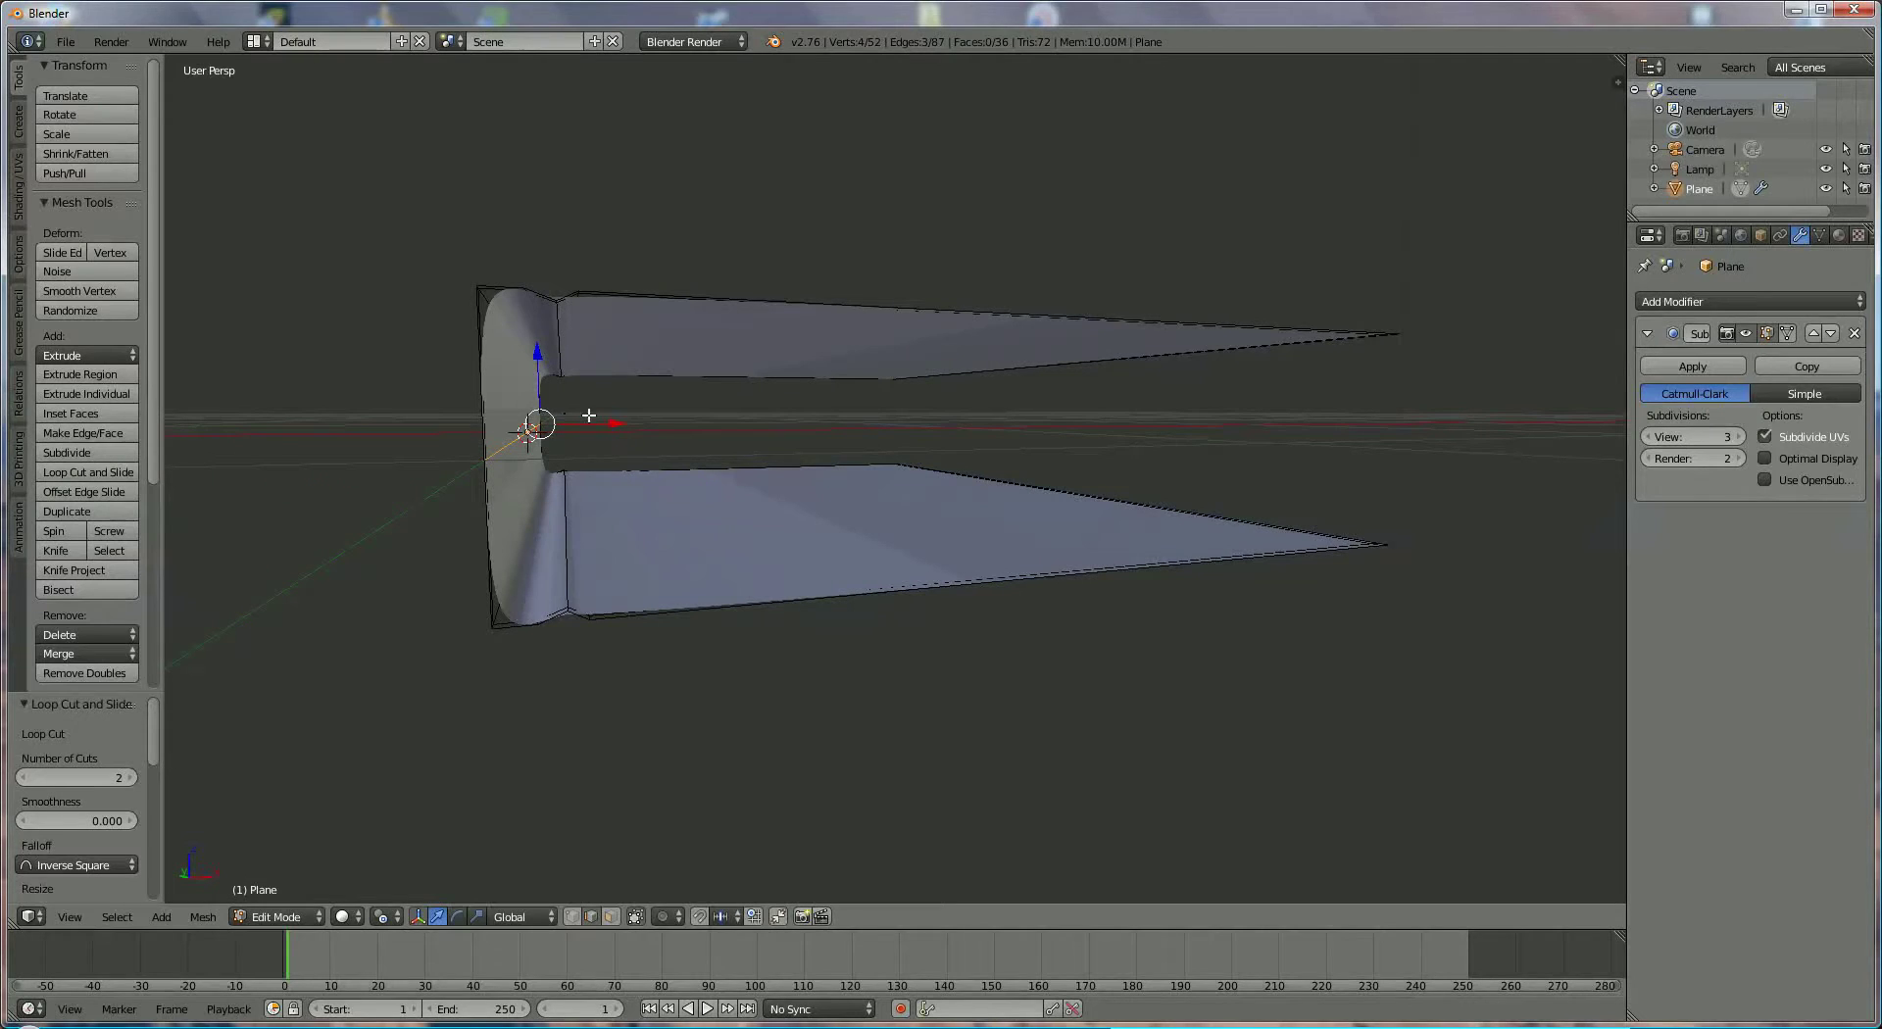
Move the selected spine edges about -0.017 along X to flatten the spine
{"action": "key", "text": "g"}
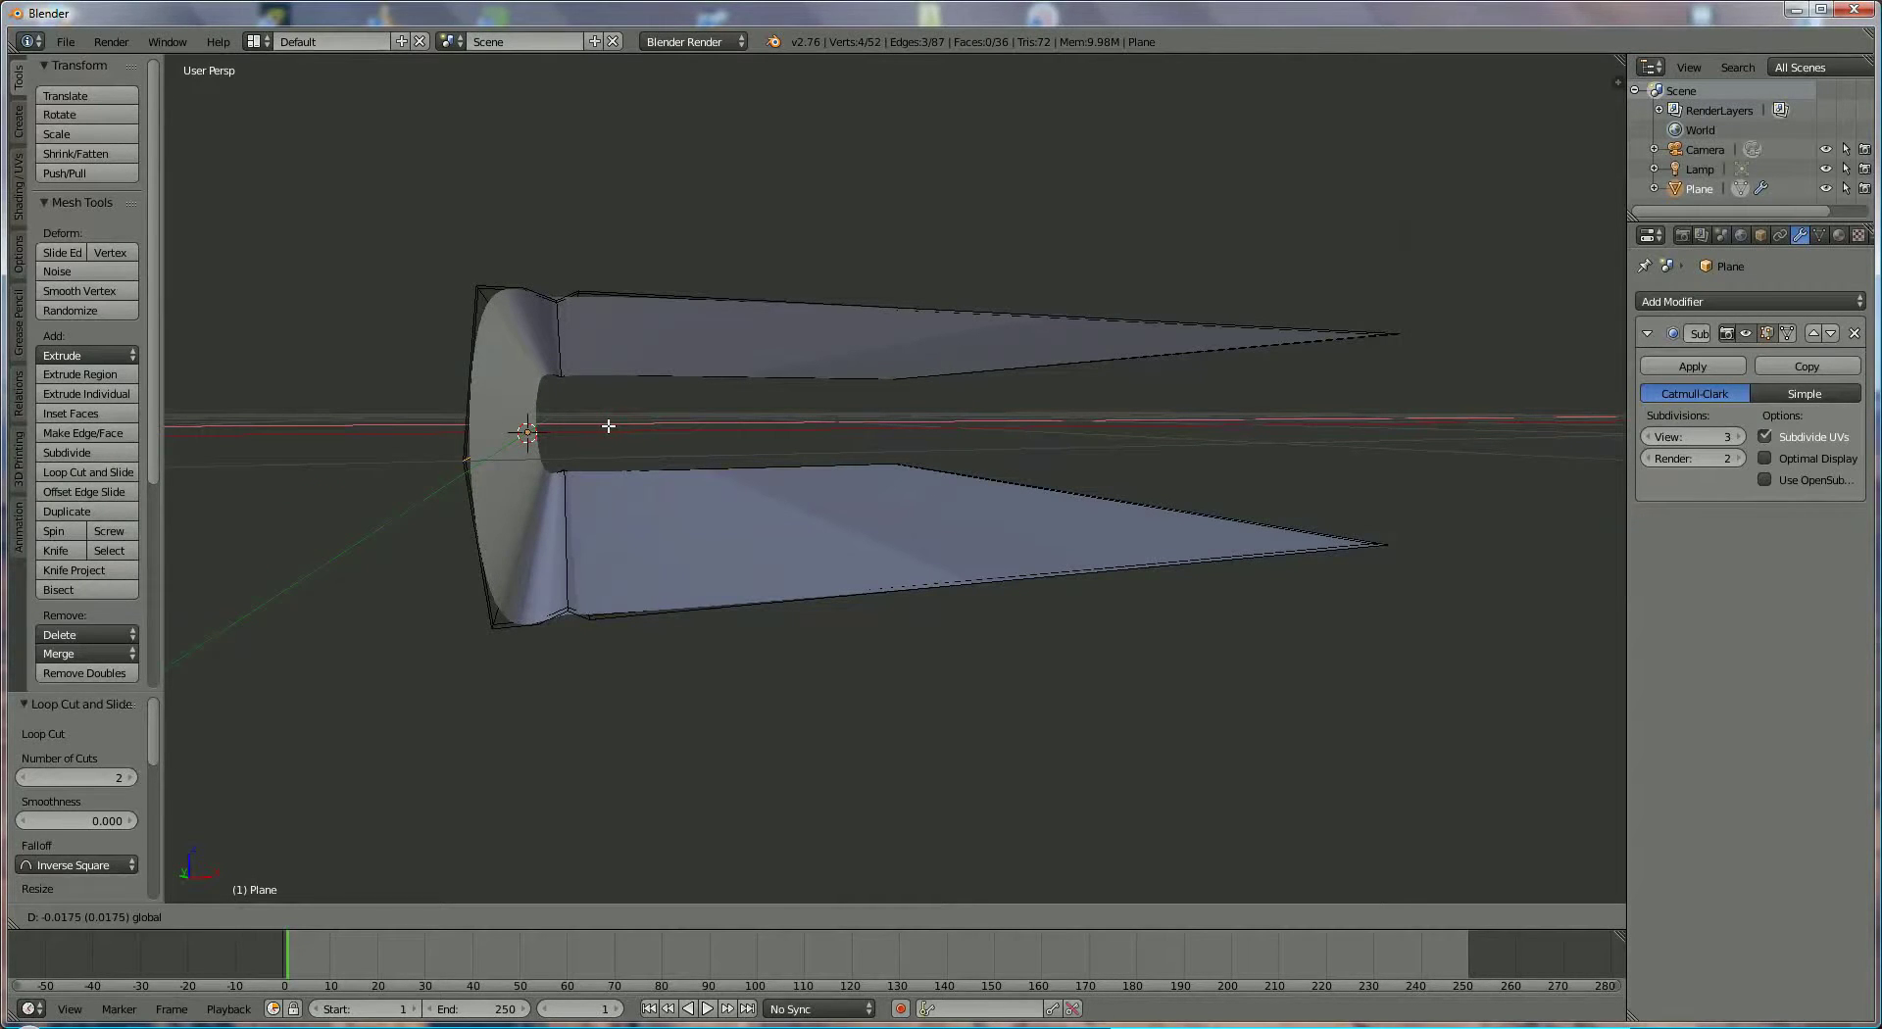
{"action": "left_click", "coordinate": [608, 425]}
{"action": "middle_click_drag", "start_coordinate": [607, 425], "coordinate": [685, 464]}
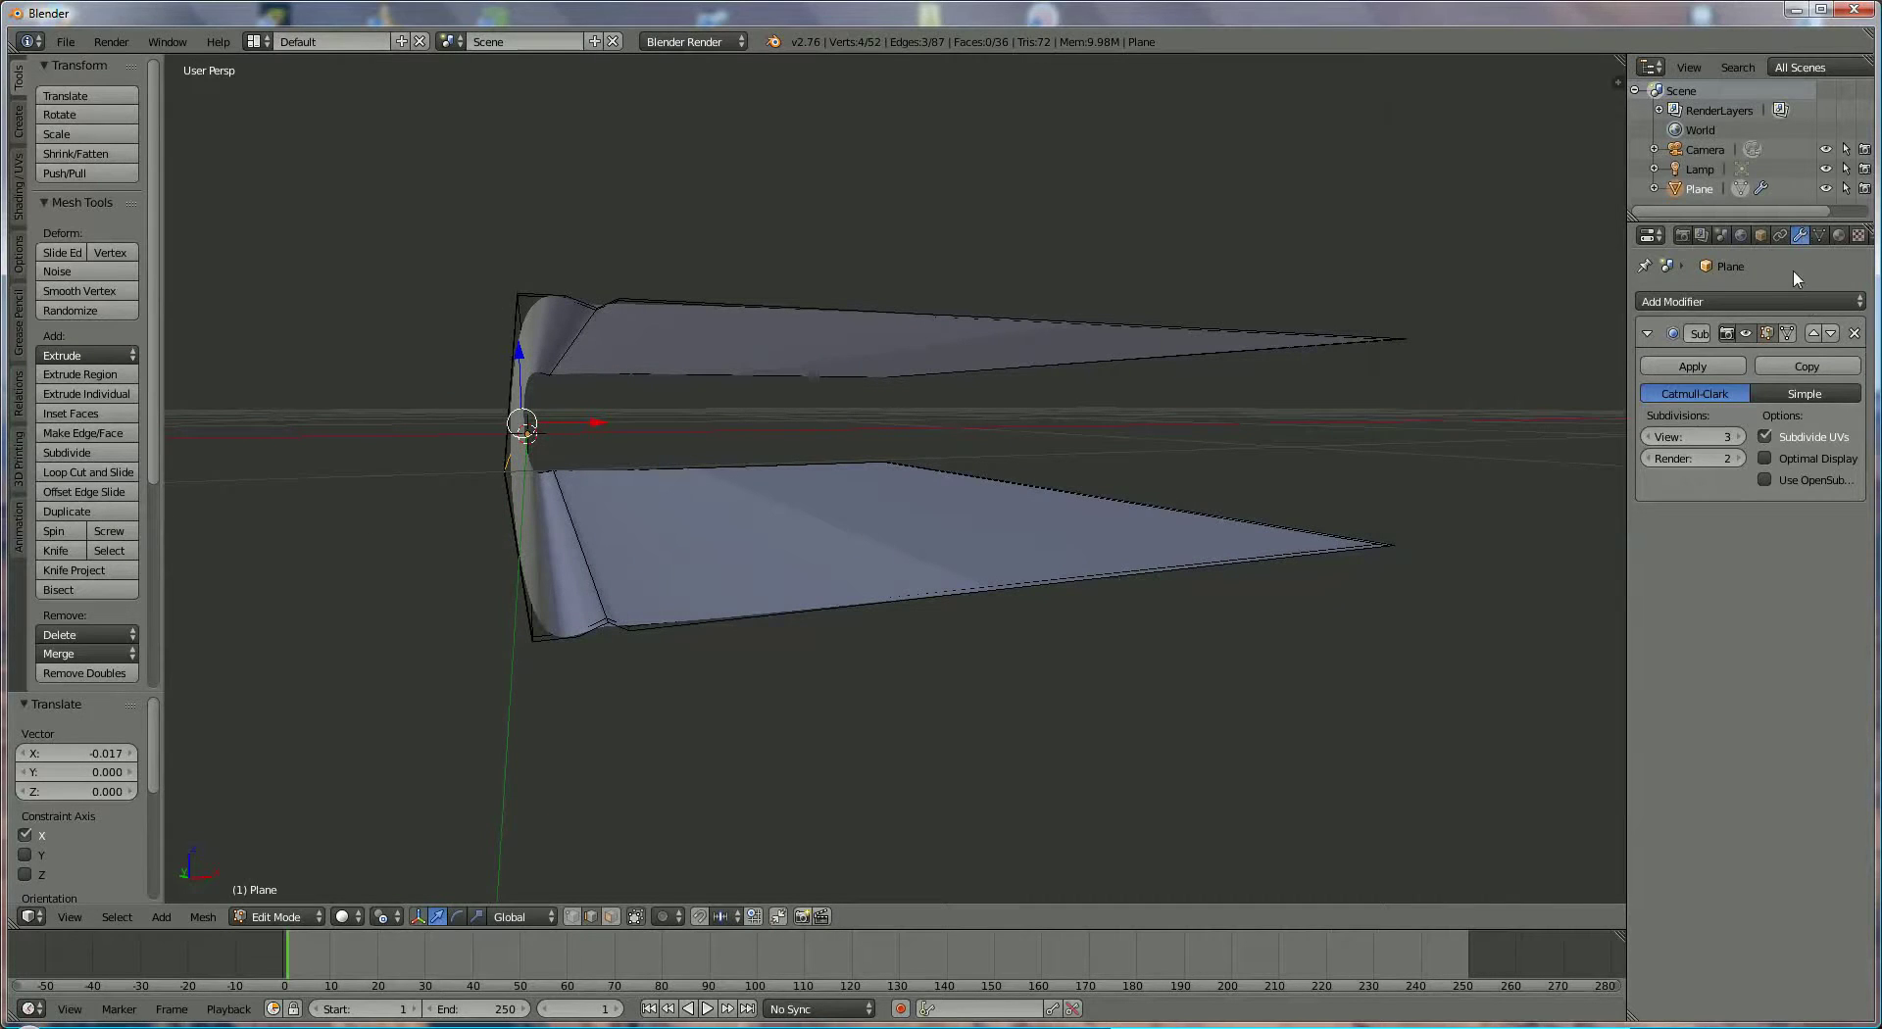
{"action": "left_click", "coordinate": [1798, 301]}
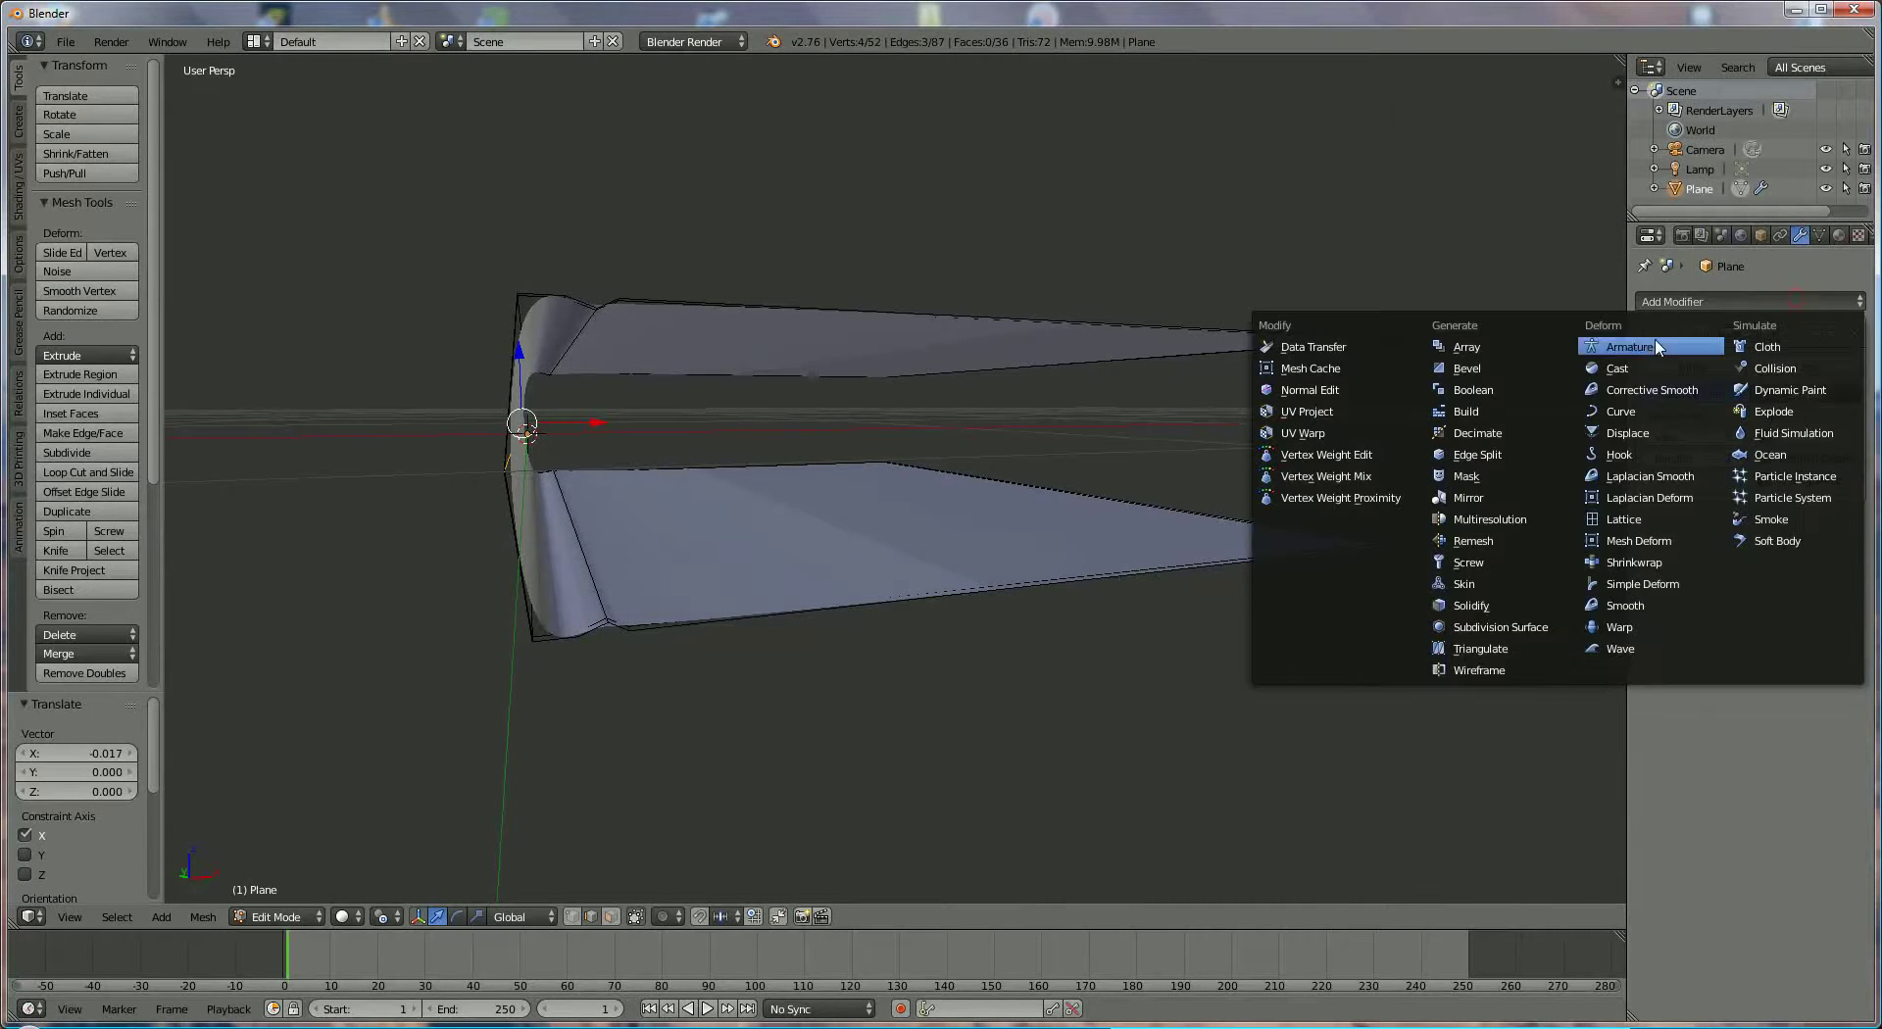
Add a Solidify modifier to the cover and raise its thickness to 0.0200
{"action": "left_click", "coordinate": [1536, 607]}
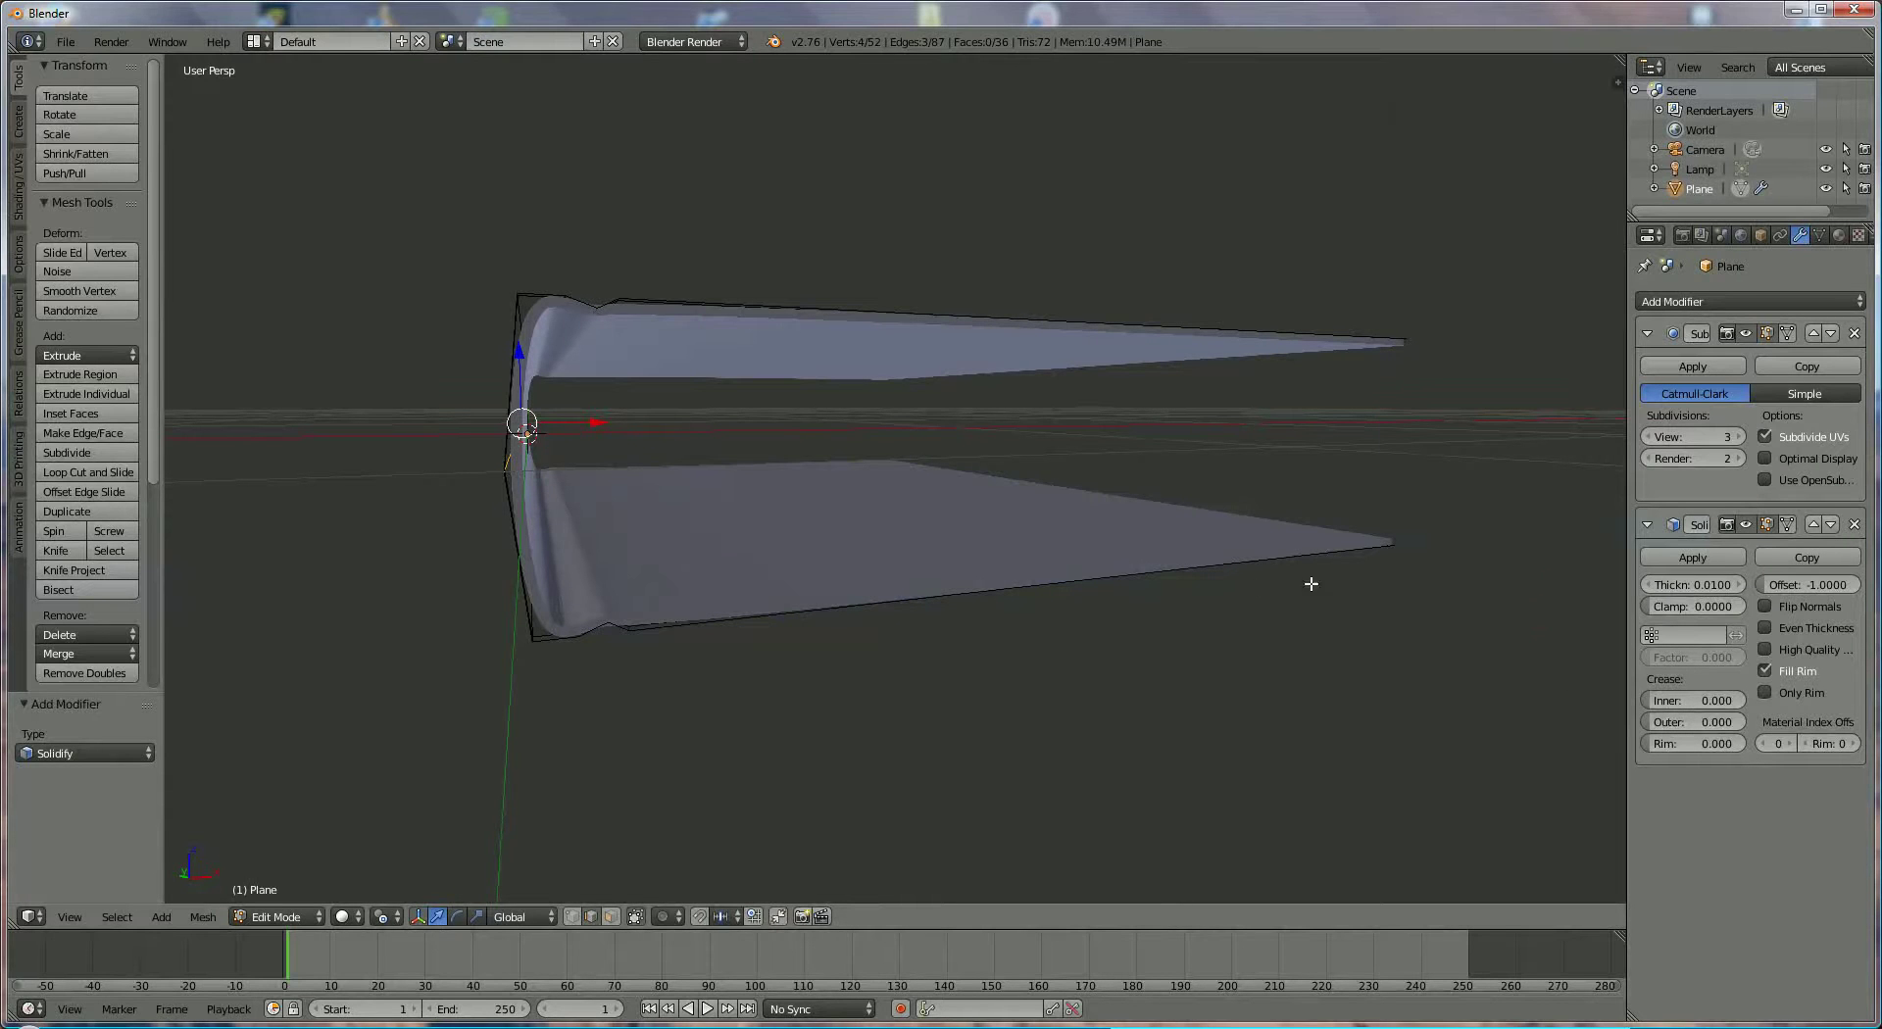
{"action": "middle_click_drag", "start_coordinate": [1241, 587], "coordinate": [1232, 593]}
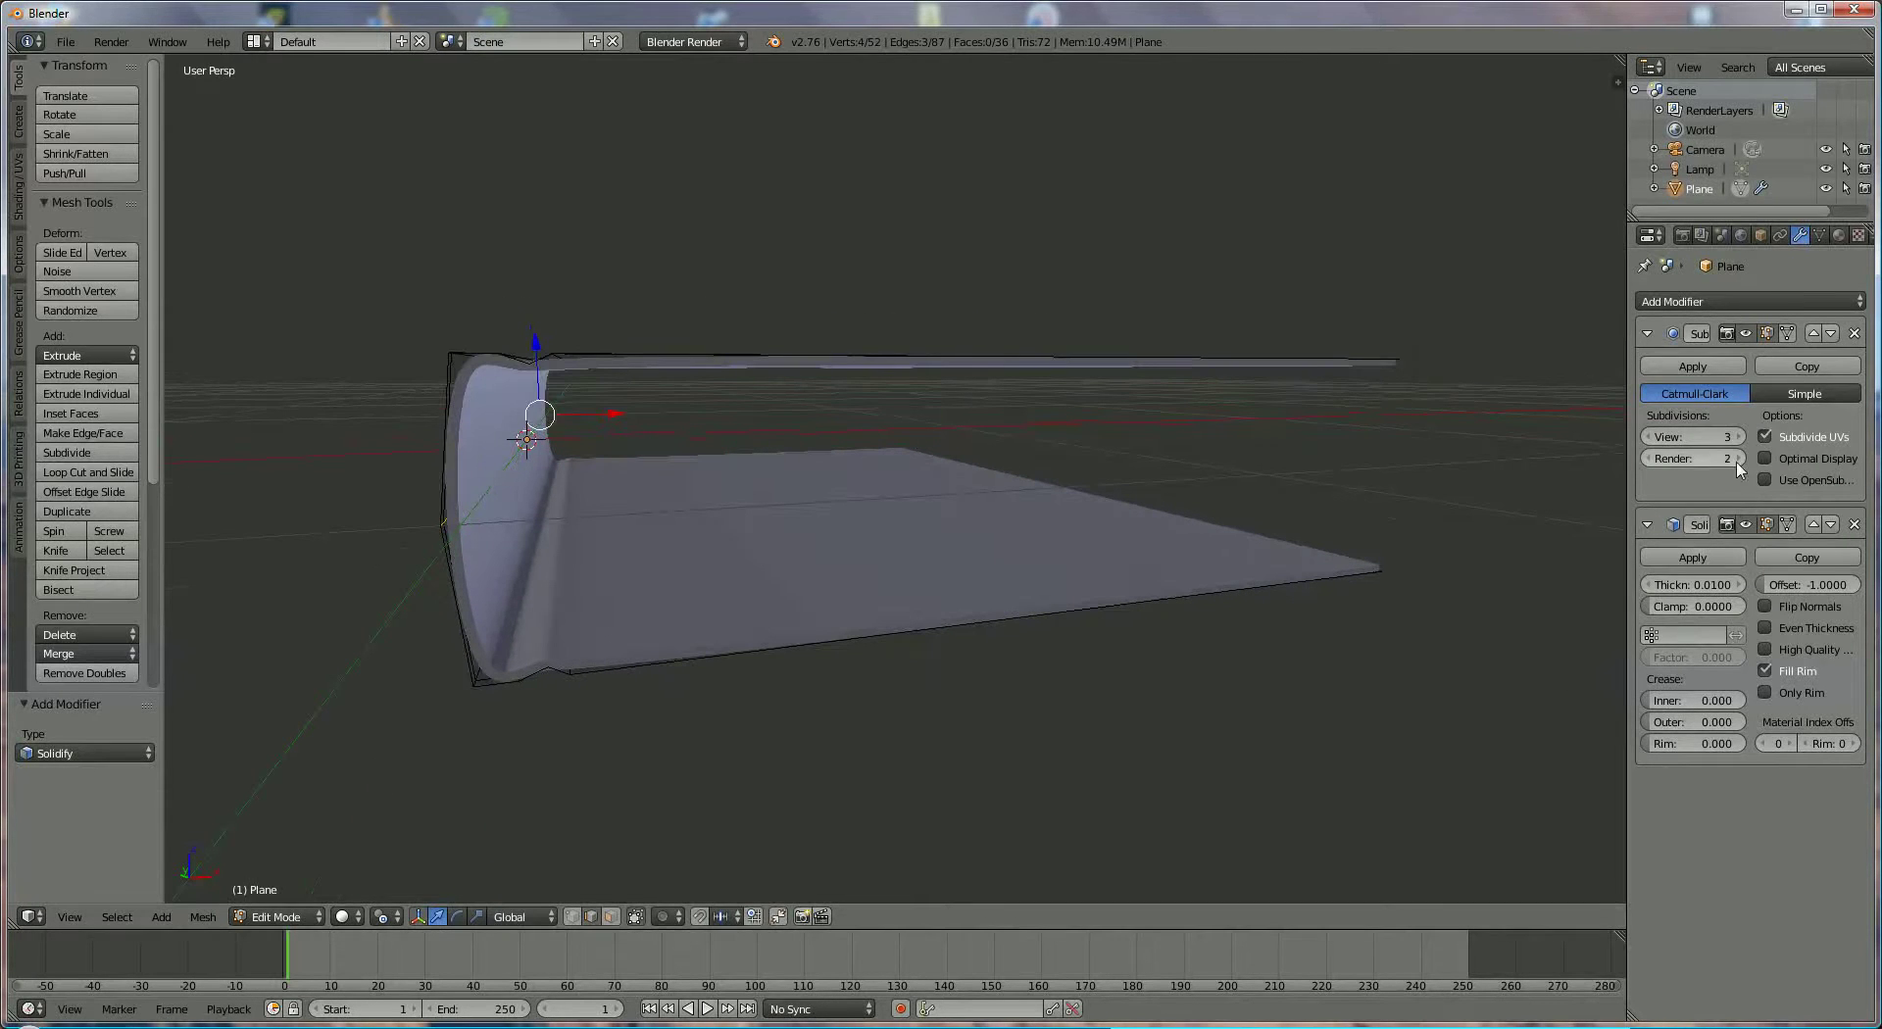
{"action": "left_click", "coordinate": [1741, 585]}
{"action": "left_click", "coordinate": [1741, 586]}
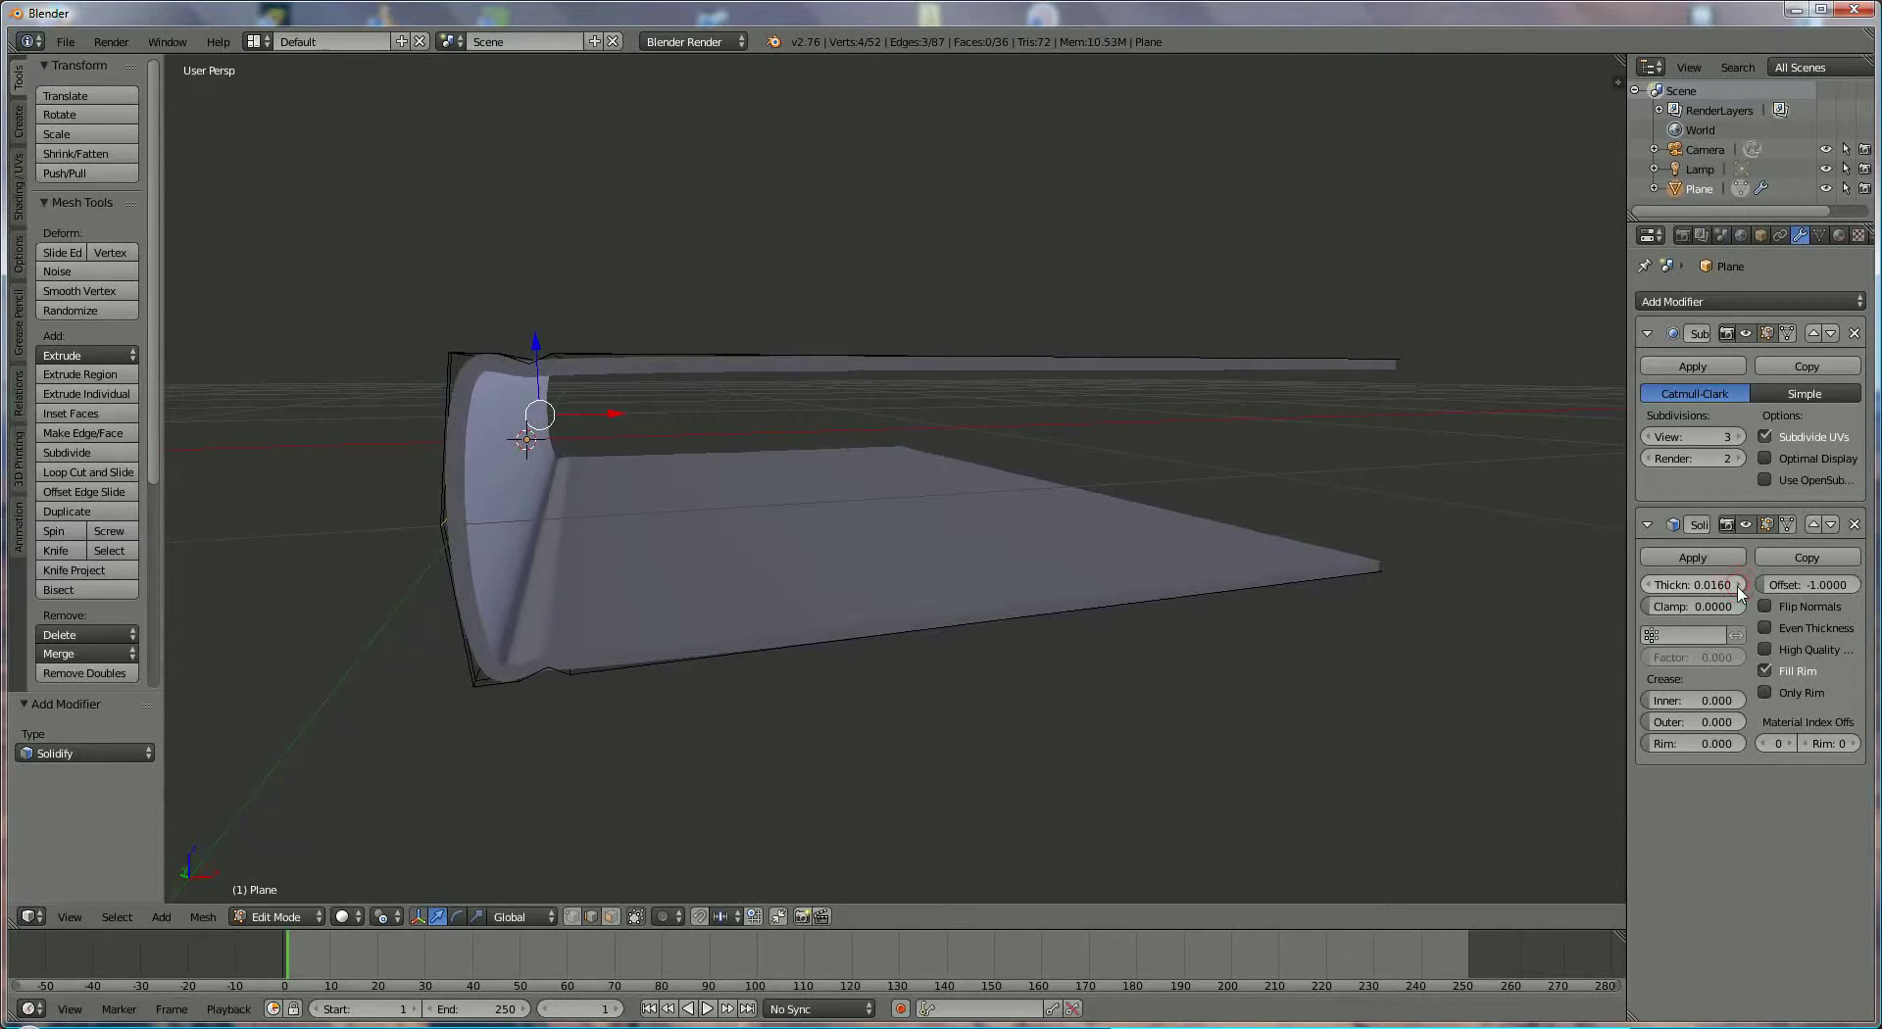
{"action": "left_click", "coordinate": [1741, 586]}
{"action": "left_click", "coordinate": [1741, 586]}
{"action": "left_click", "coordinate": [1741, 586]}
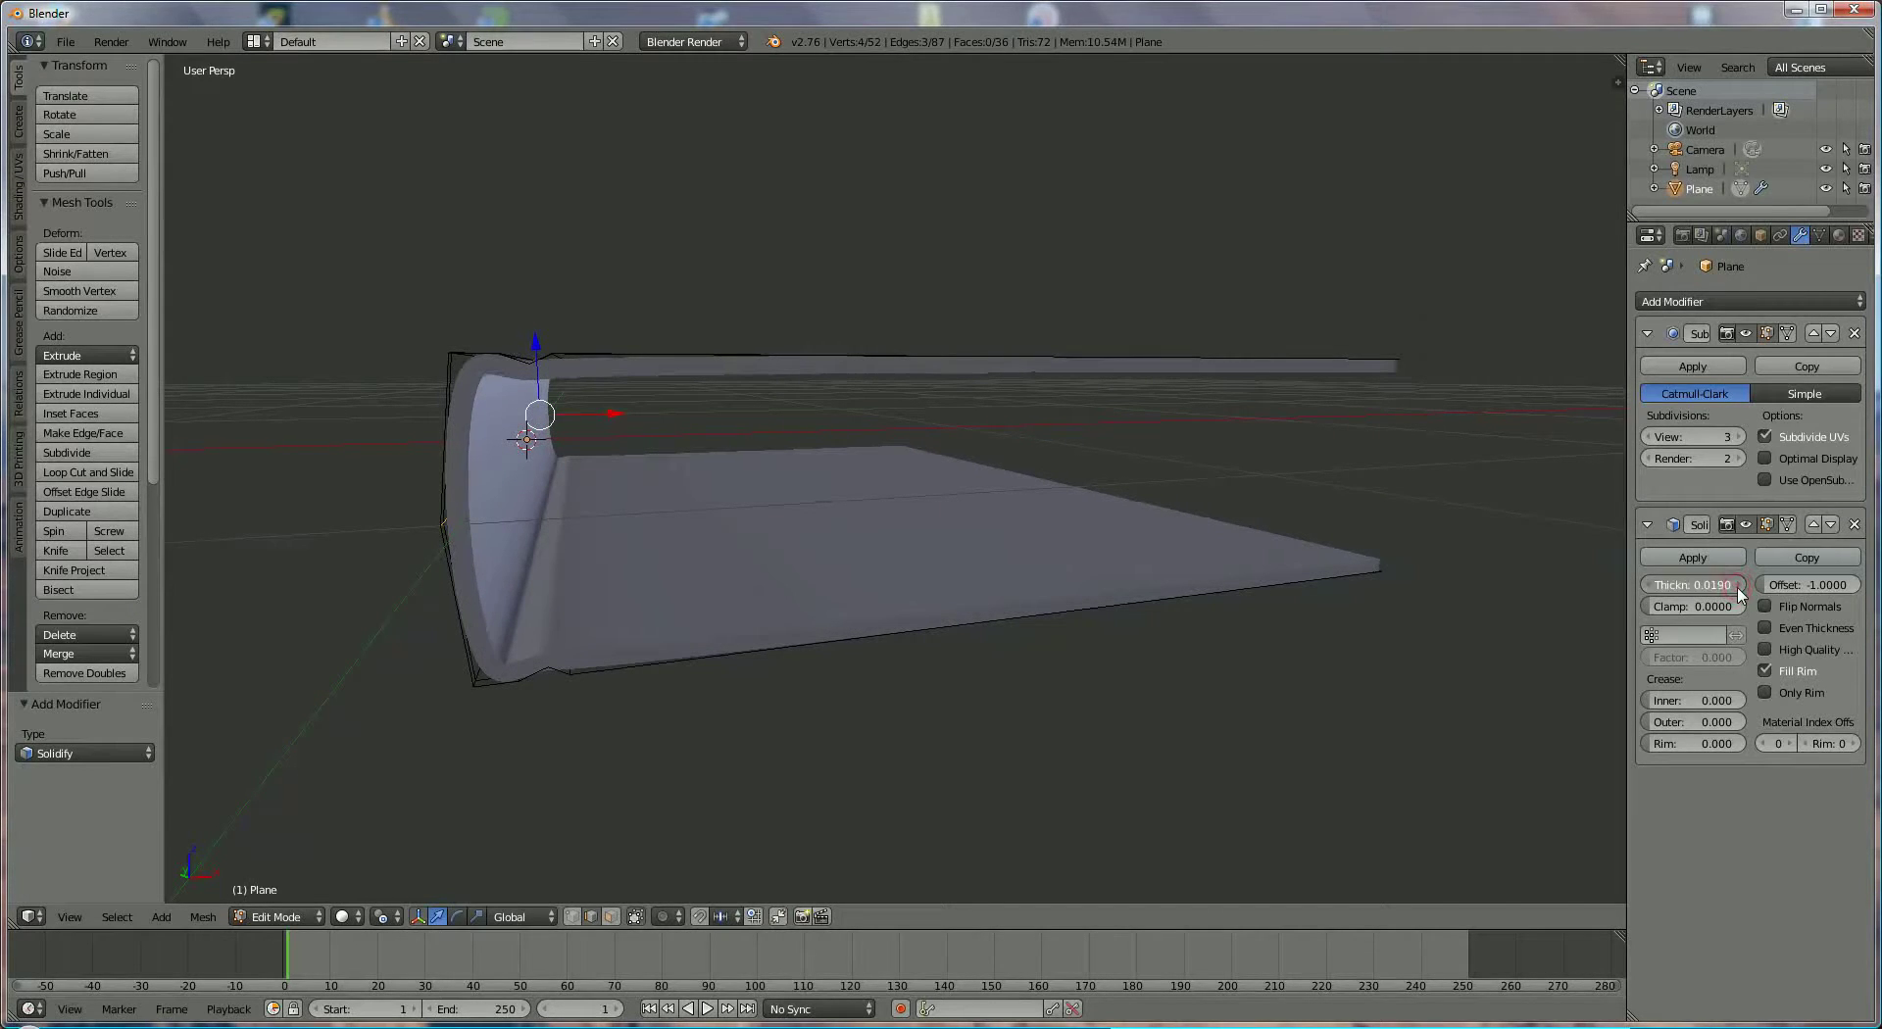
{"action": "left_click", "coordinate": [1741, 585]}
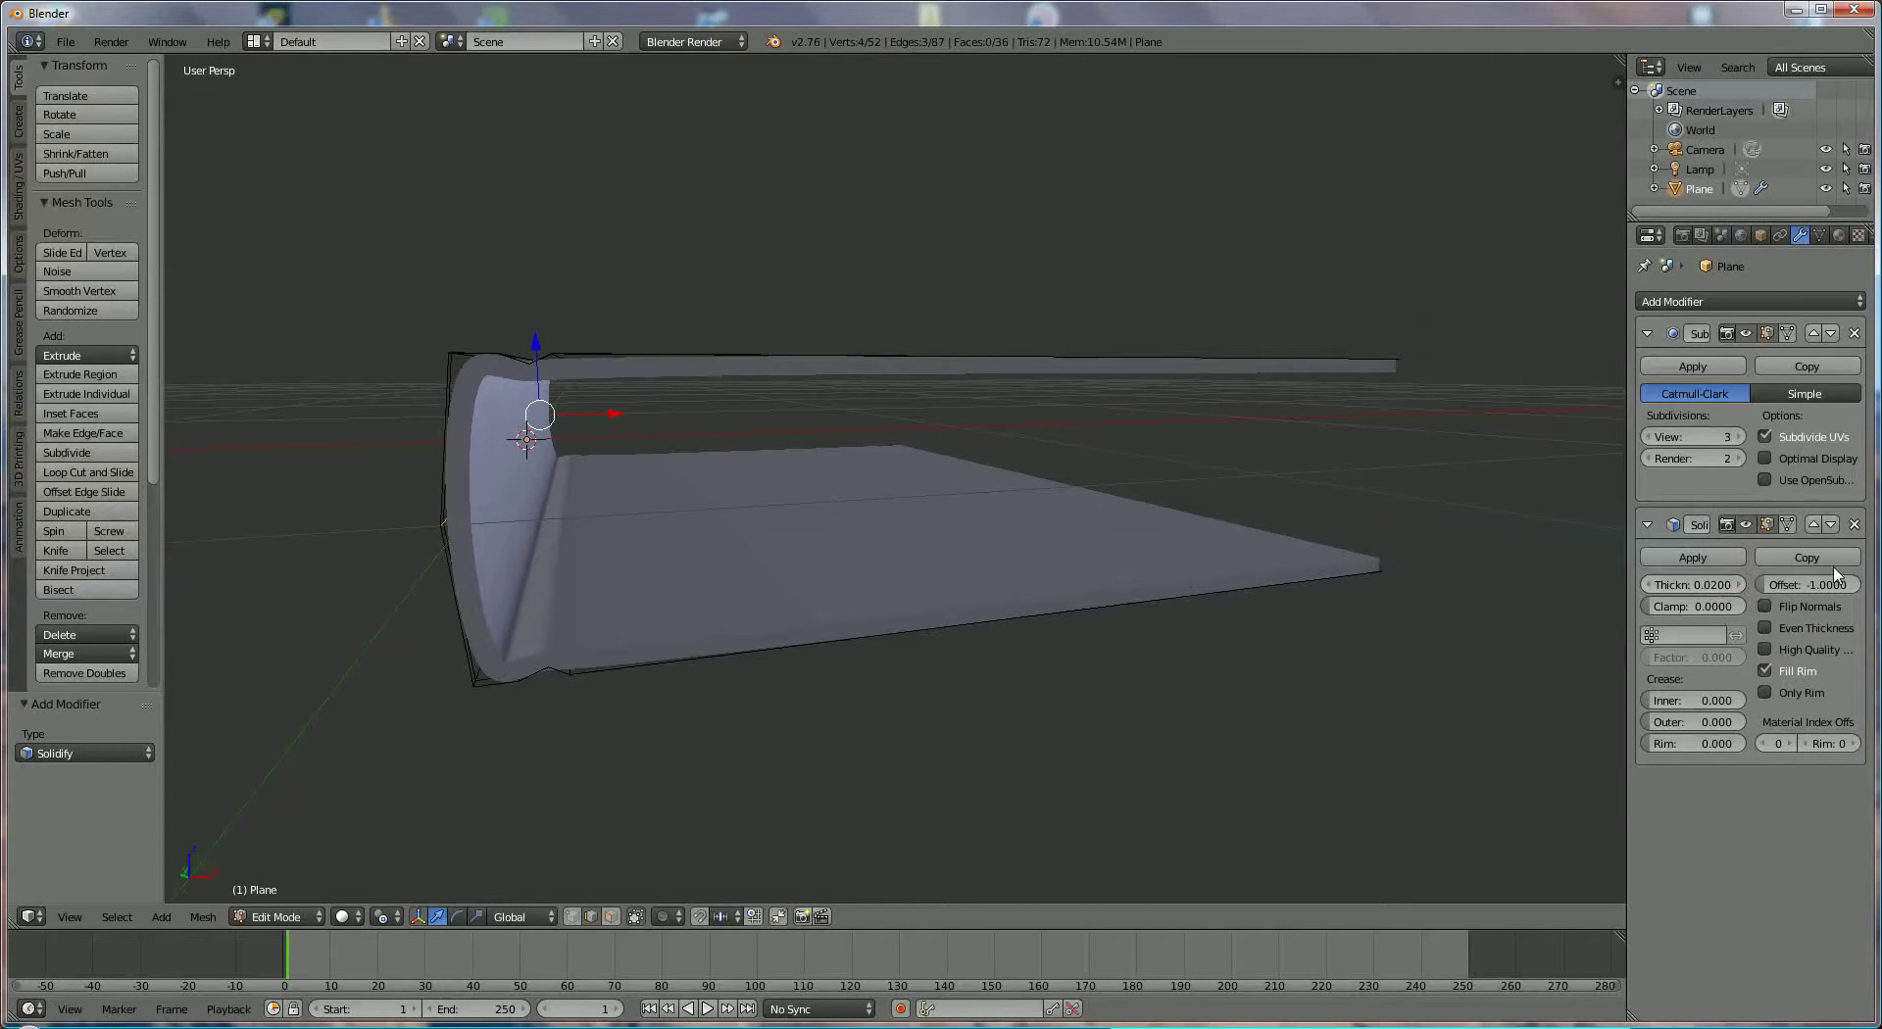
{"action": "key", "text": "minus"}
{"action": "key", "text": "minus"}
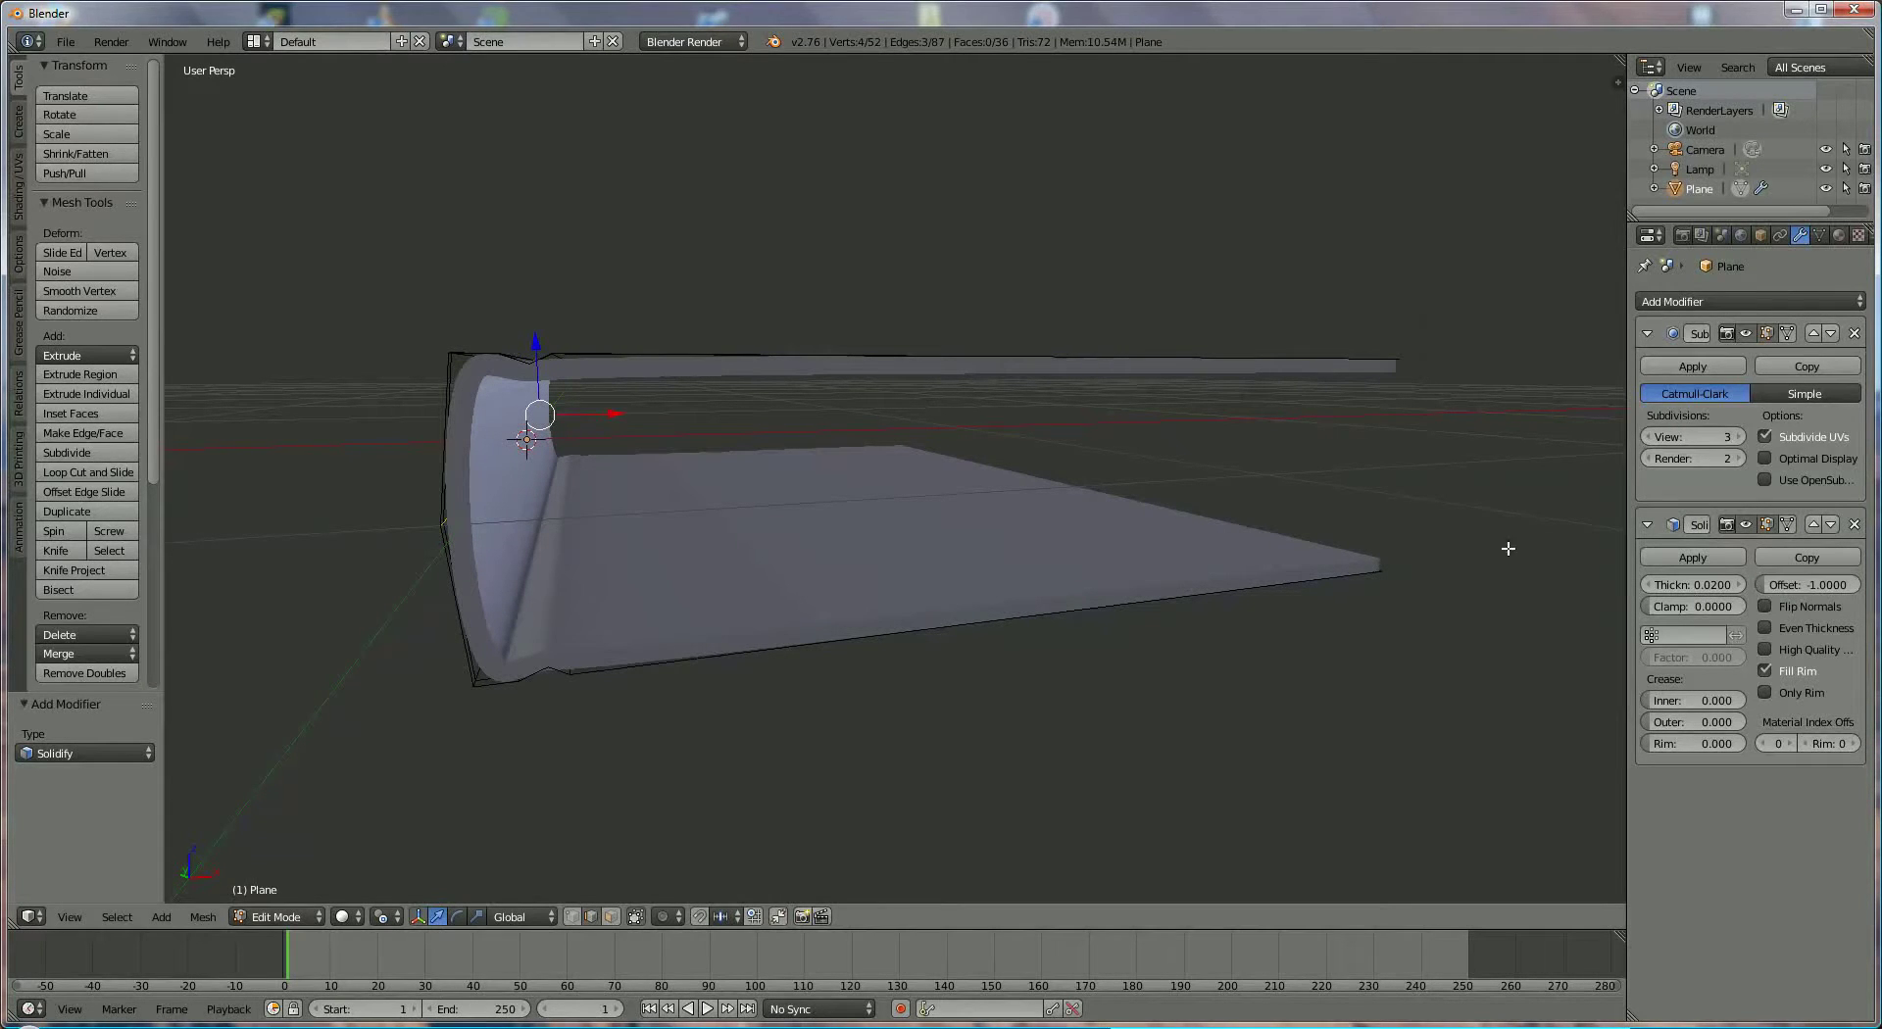
Return to Object Mode and apply the Solidify modifier to the mesh
{"action": "left_click", "coordinate": [276, 917]}
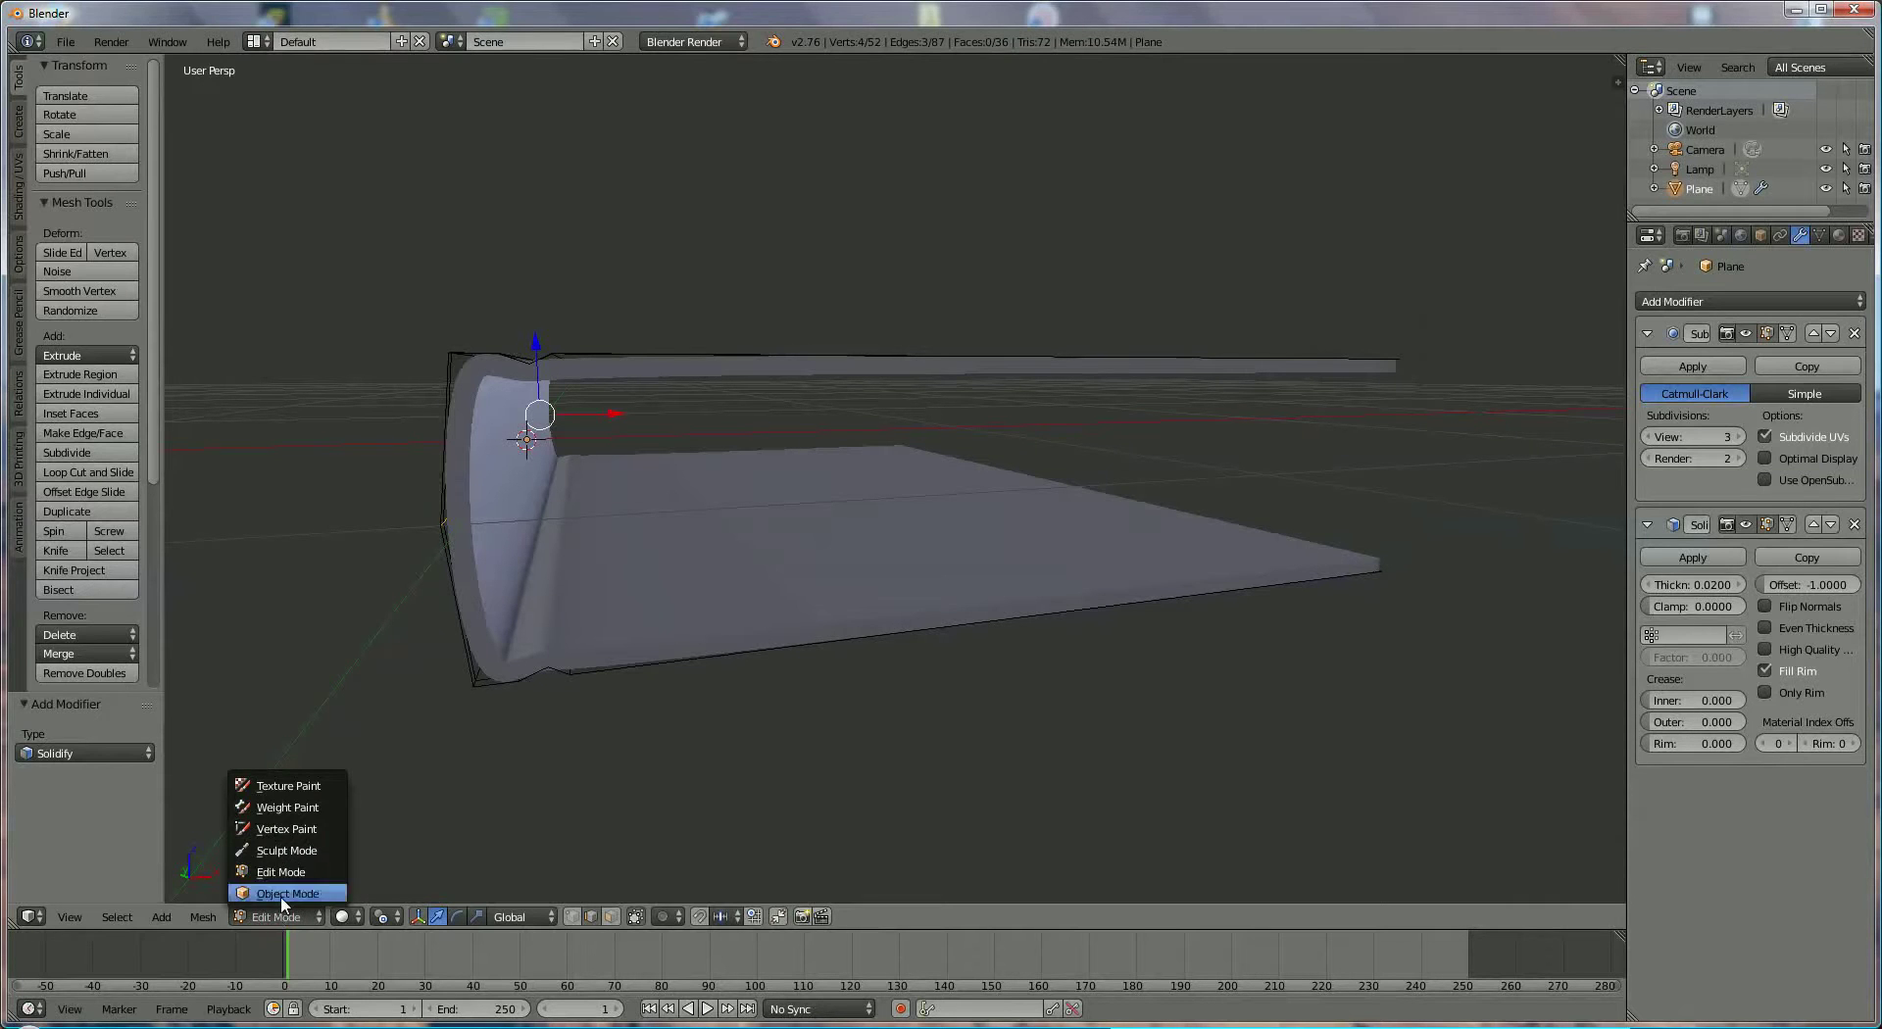
{"action": "left_click", "coordinate": [282, 893]}
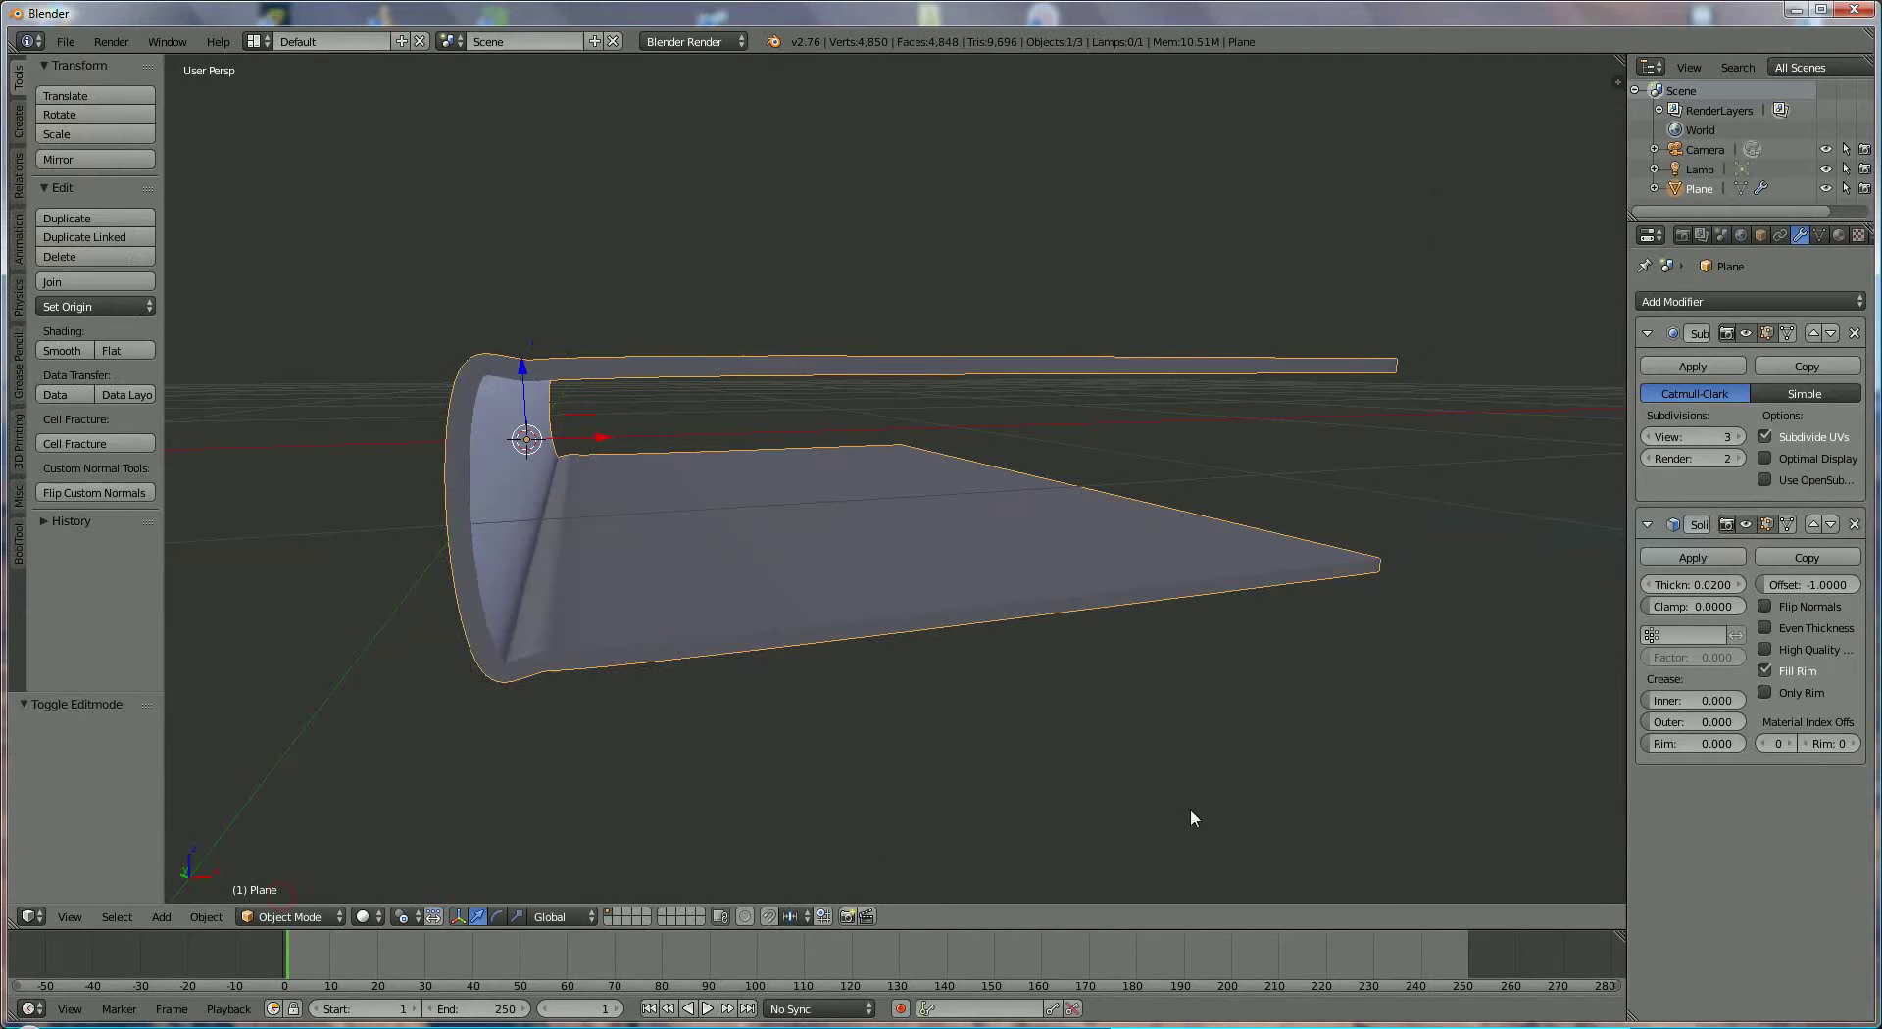
{"action": "left_click", "coordinate": [1704, 556]}
Apply the subdivision modifier, baking both modifiers into the book mesh
{"action": "left_click", "coordinate": [1693, 366]}
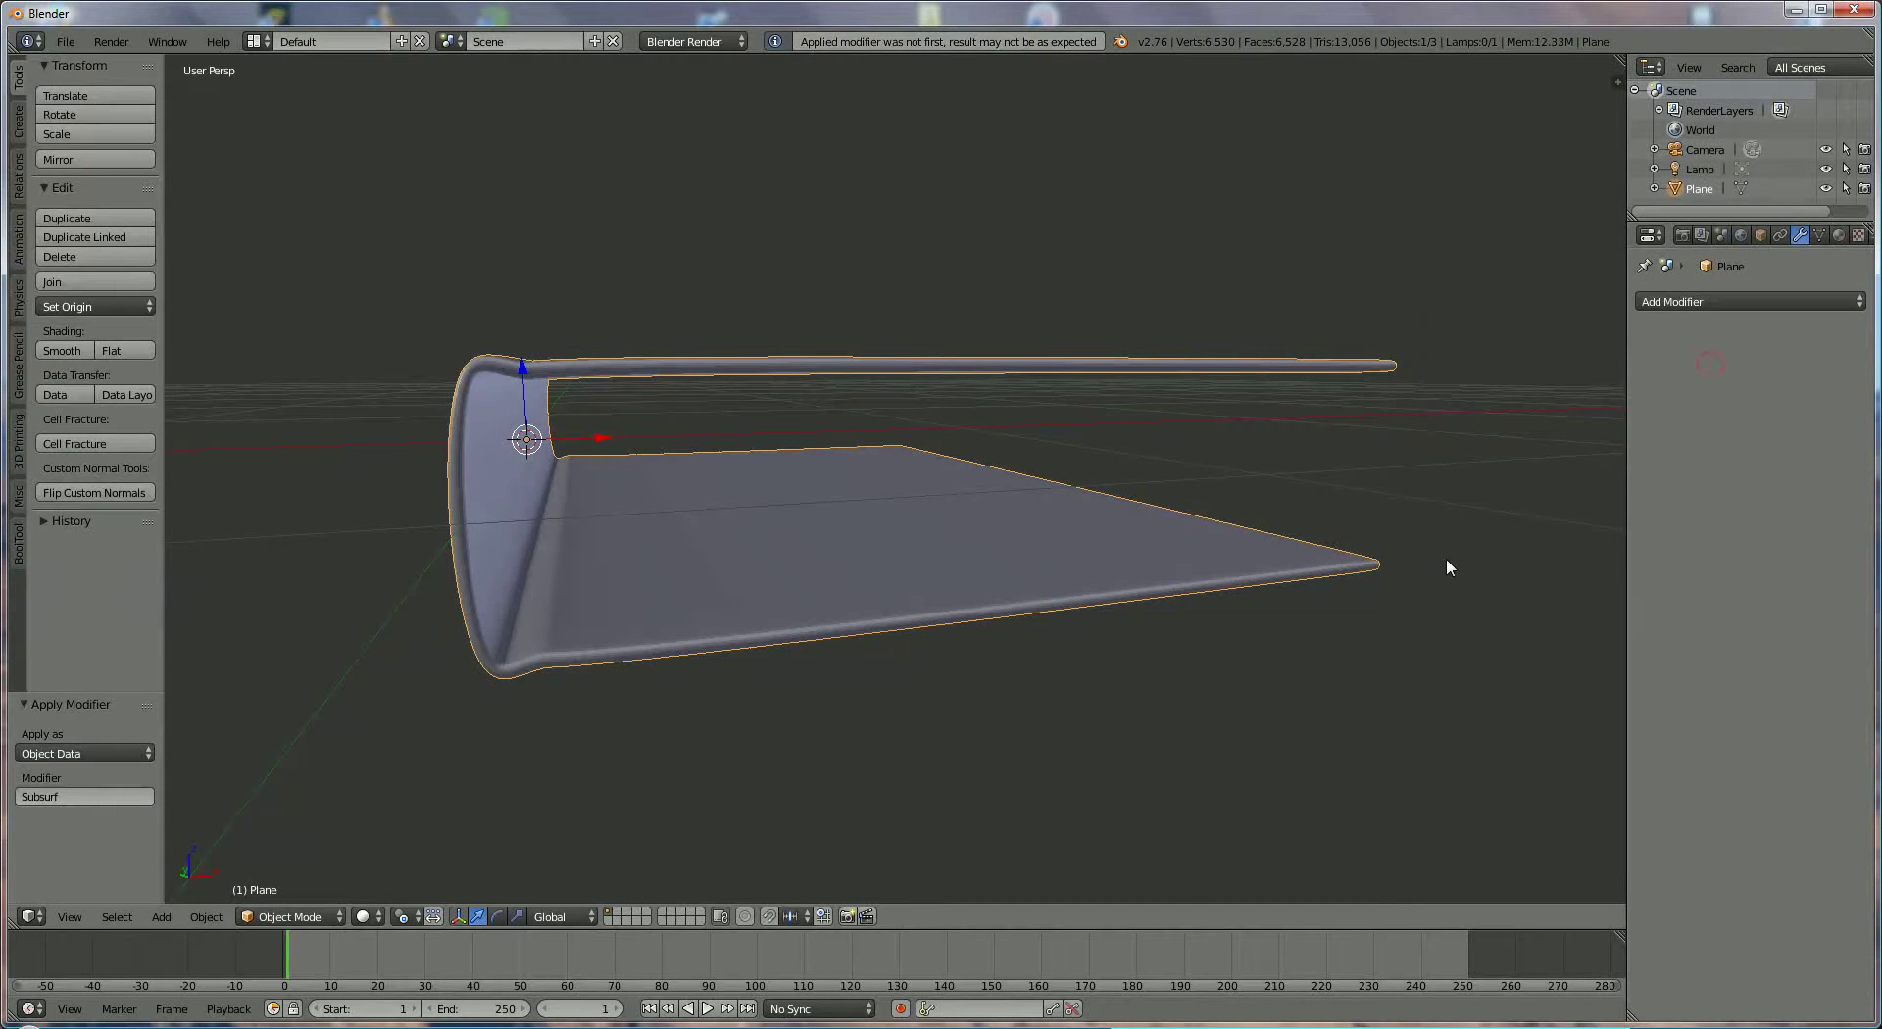
{"action": "middle_click_drag", "start_coordinate": [1450, 568], "coordinate": [1109, 515]}
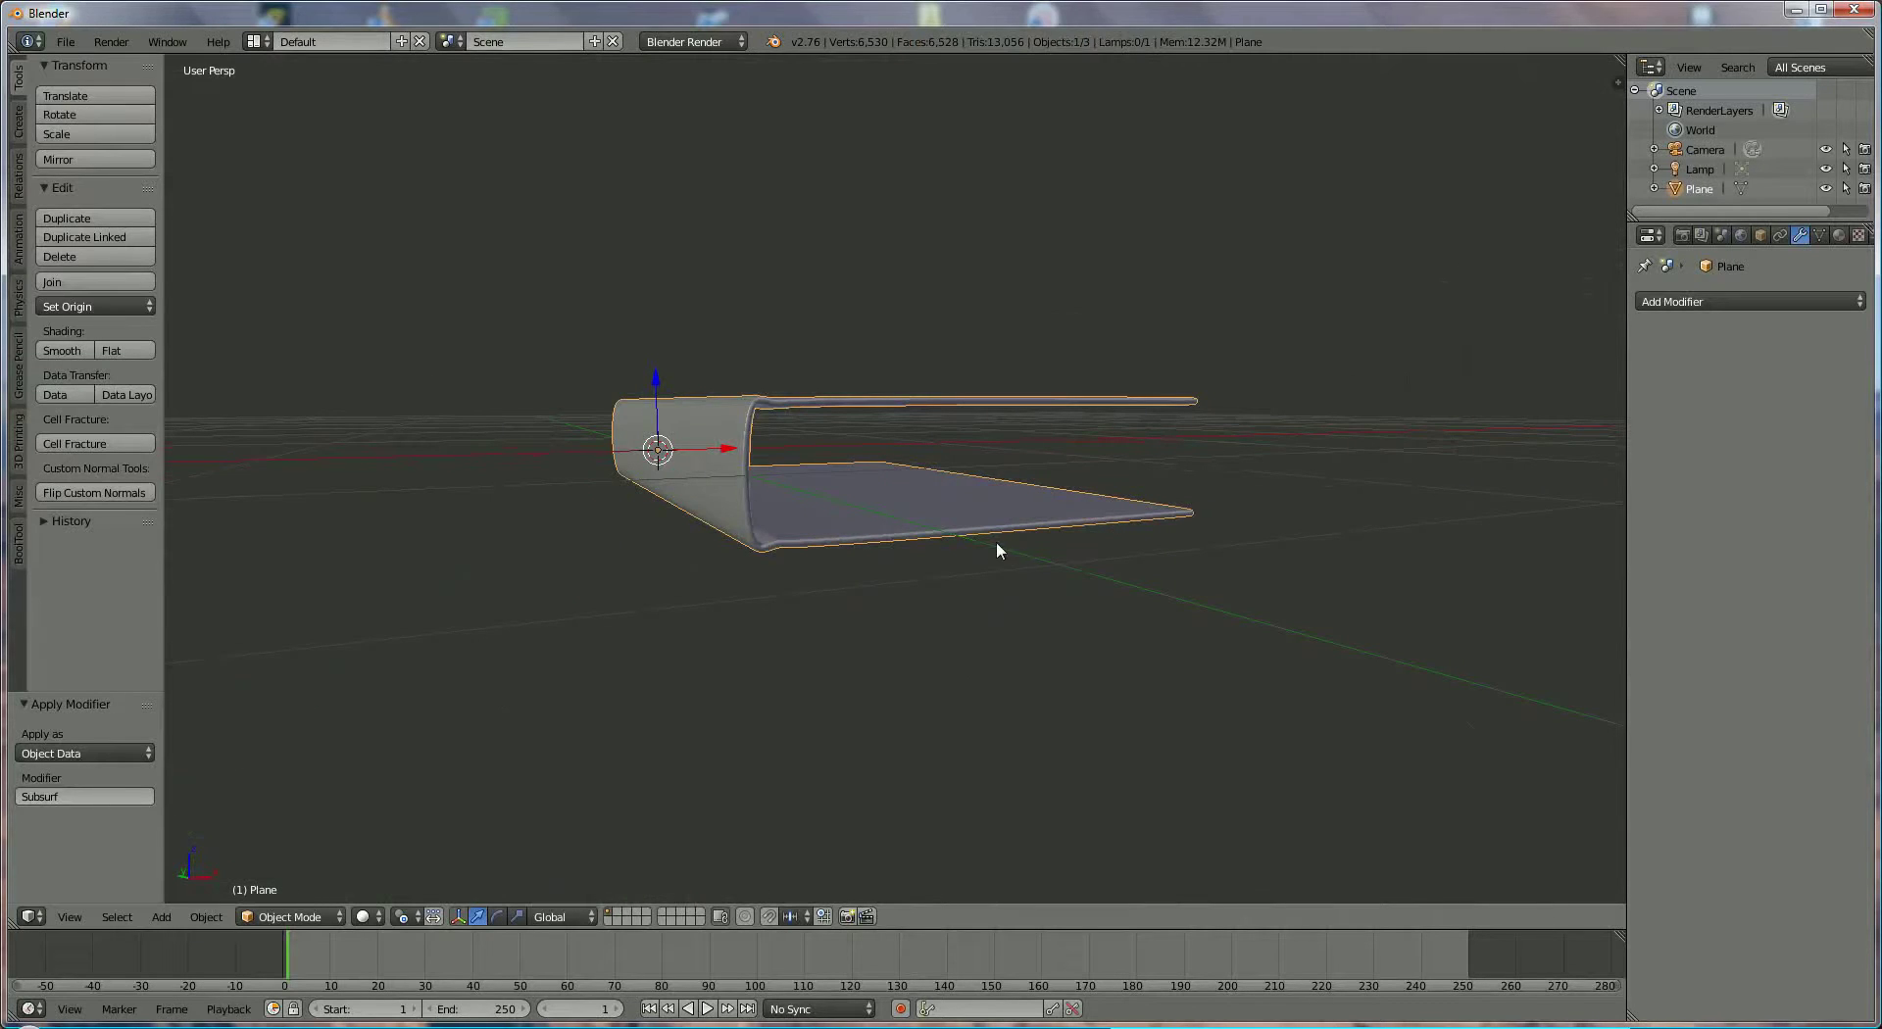
{"action": "middle_click_drag", "start_coordinate": [996, 541], "coordinate": [986, 563]}
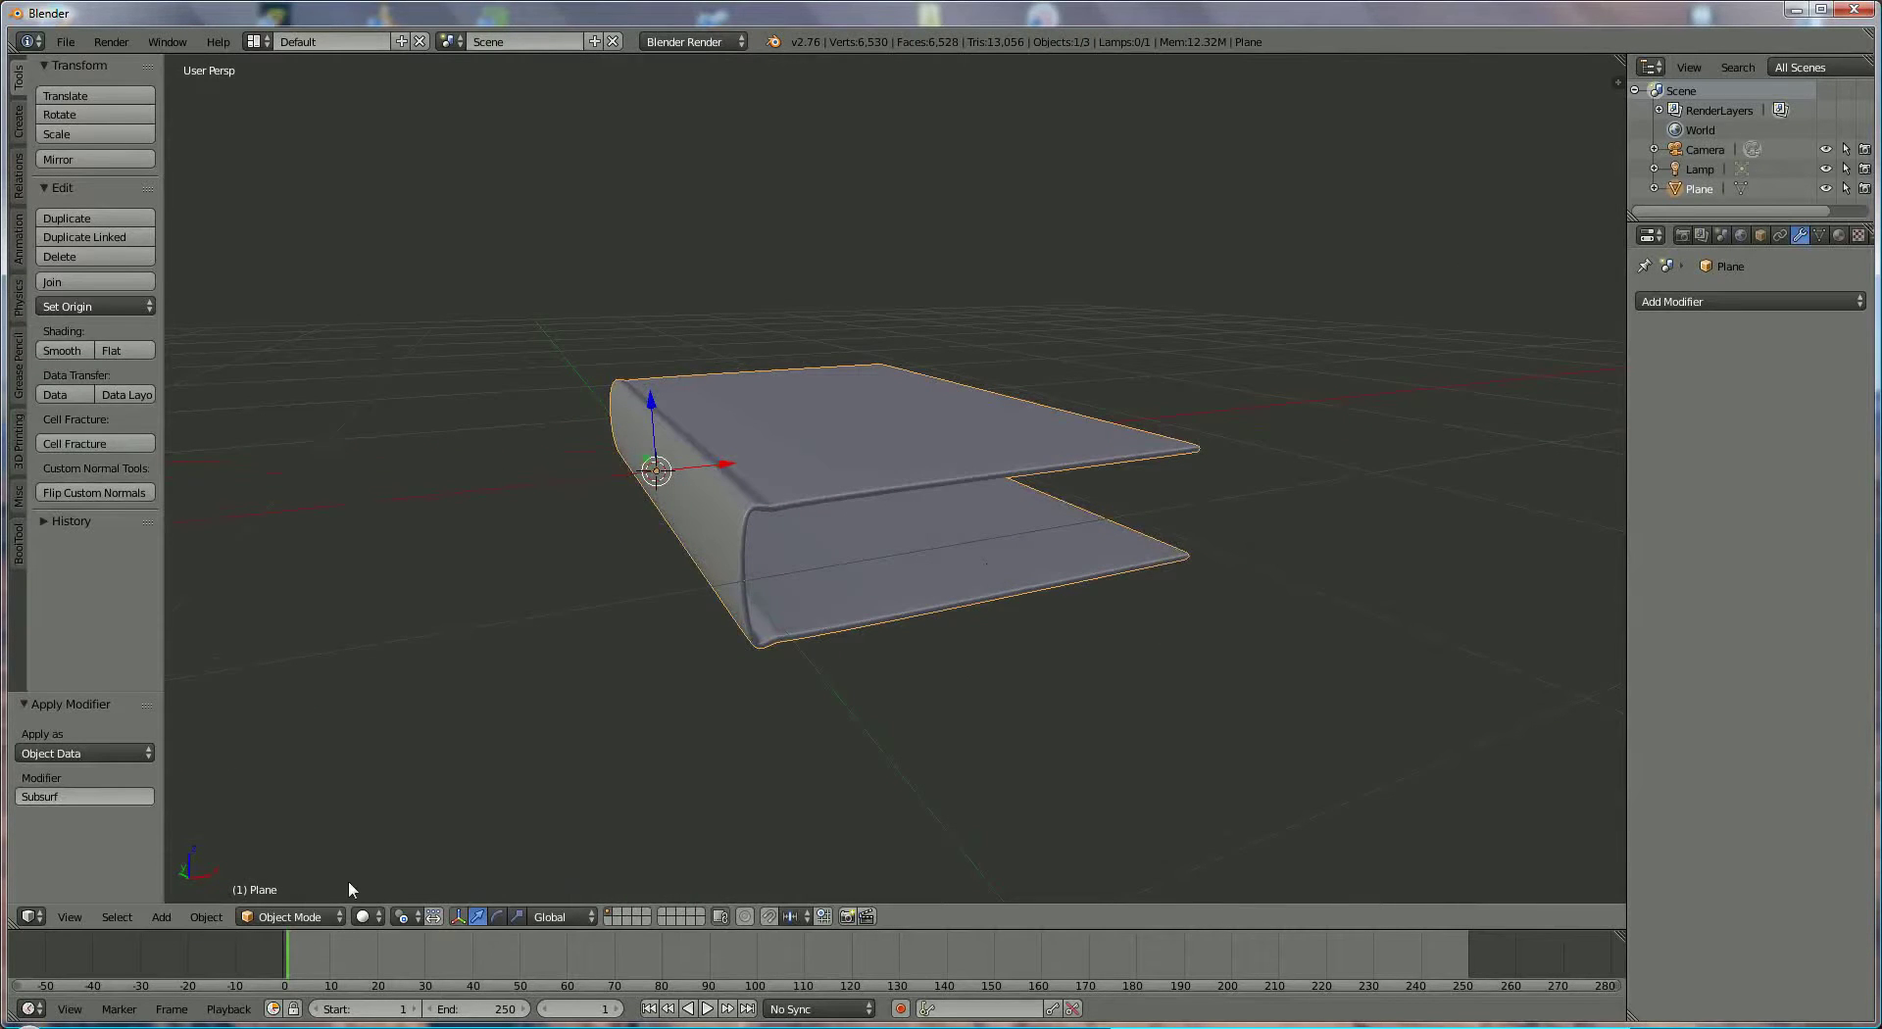
{"action": "left_click", "coordinate": [161, 917]}
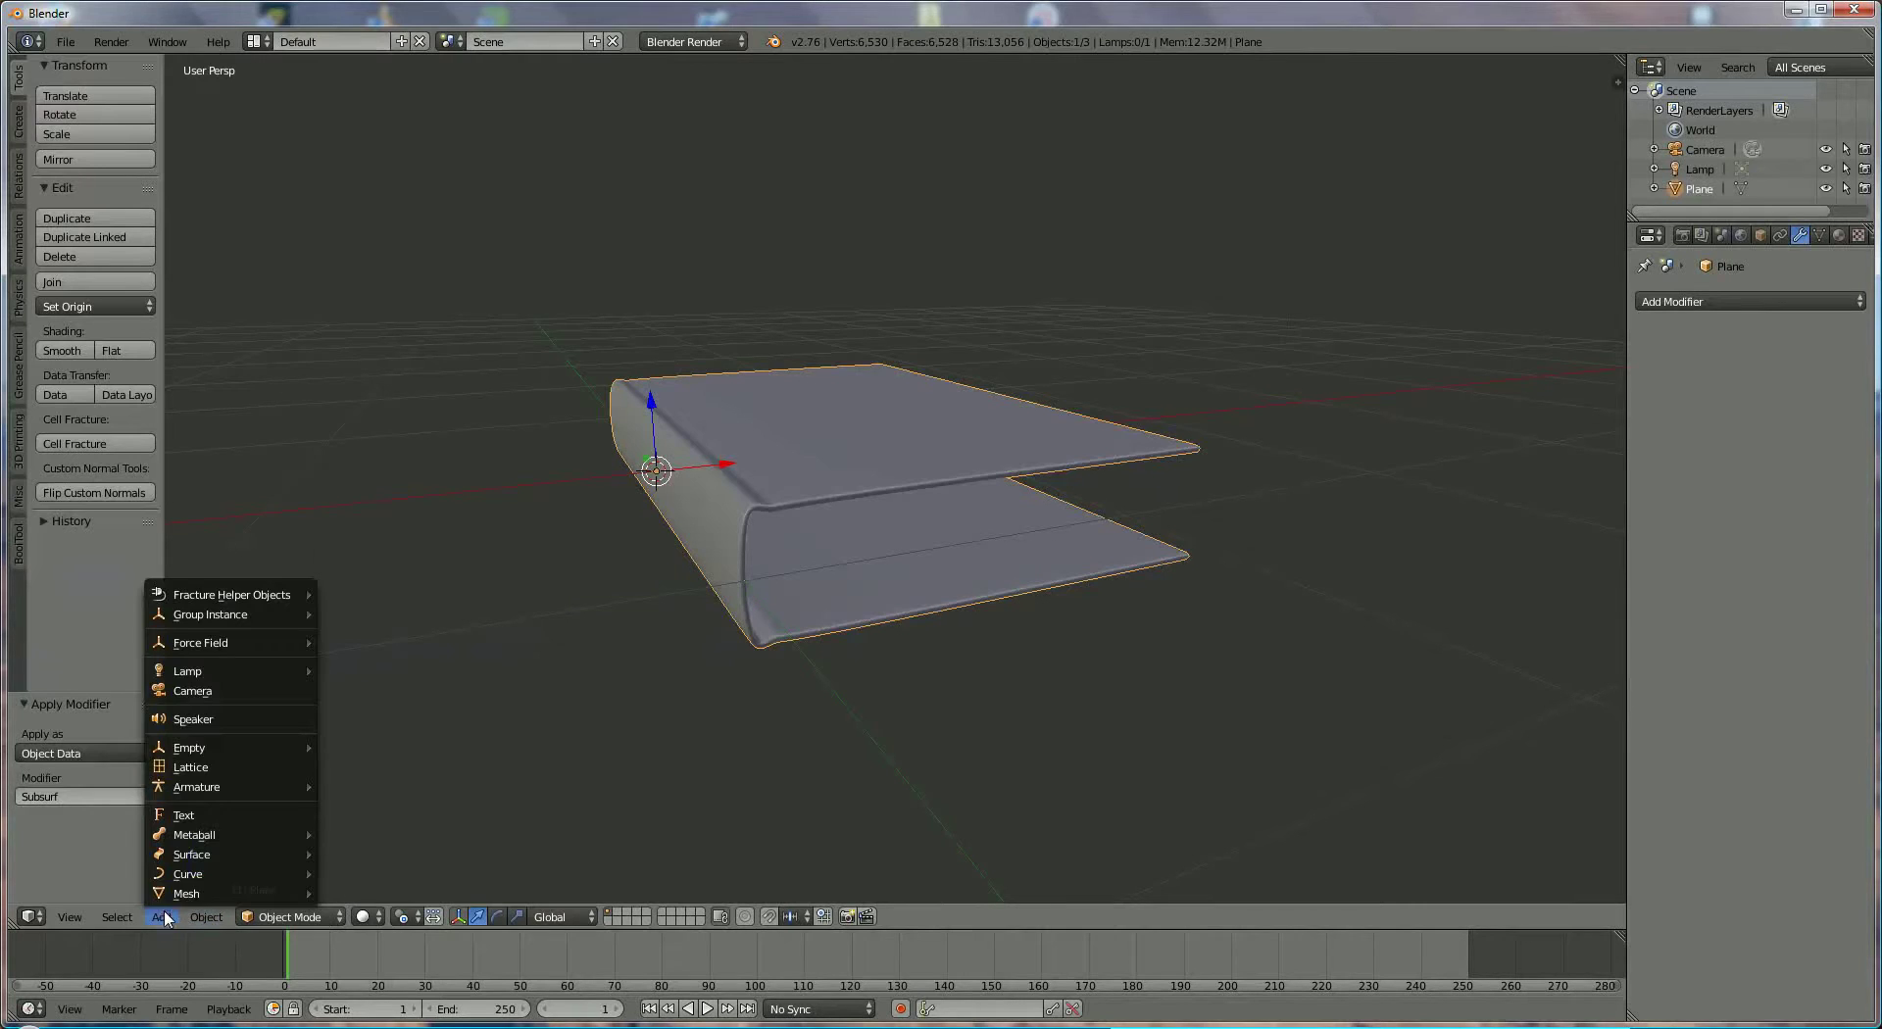
Add a plane, scale it to 0.217 and rotate it 90° about X to stand upright
{"action": "mouse_move", "coordinate": [185, 894]}
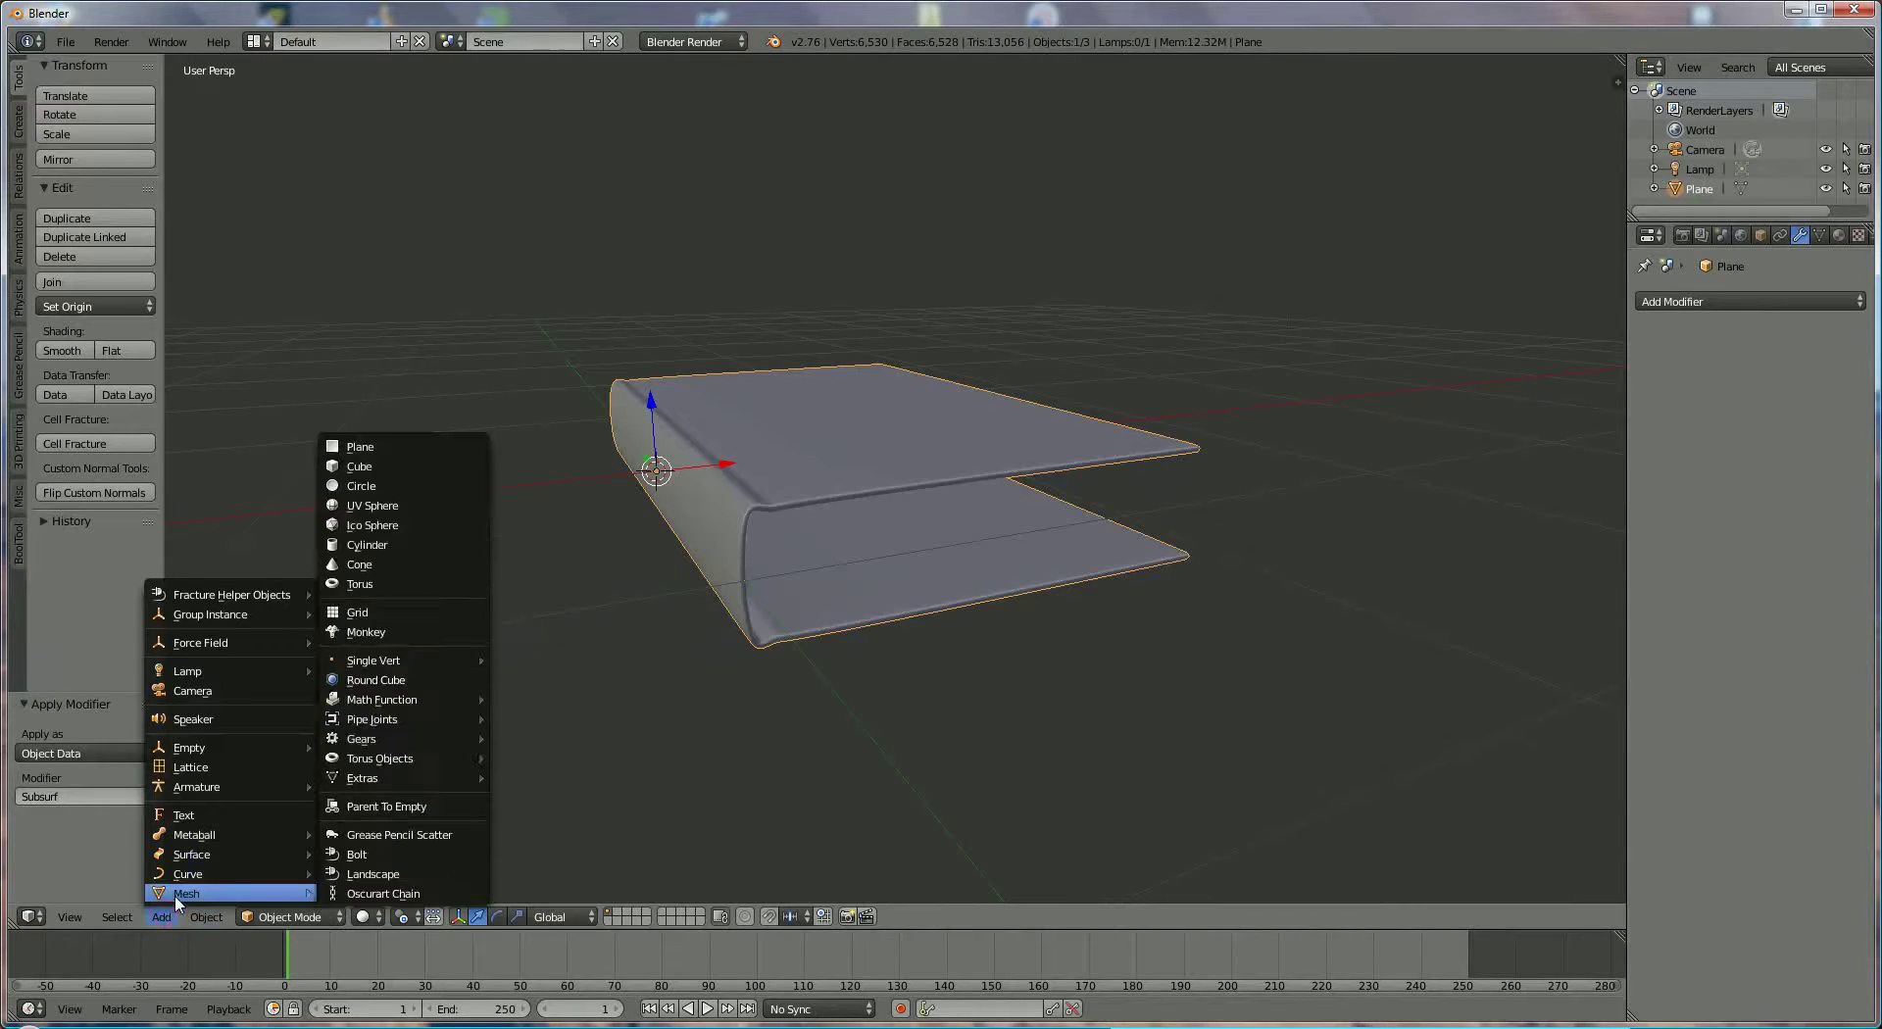
{"action": "left_click", "coordinate": [360, 448]}
{"action": "middle_click_drag", "start_coordinate": [498, 623], "coordinate": [549, 639]}
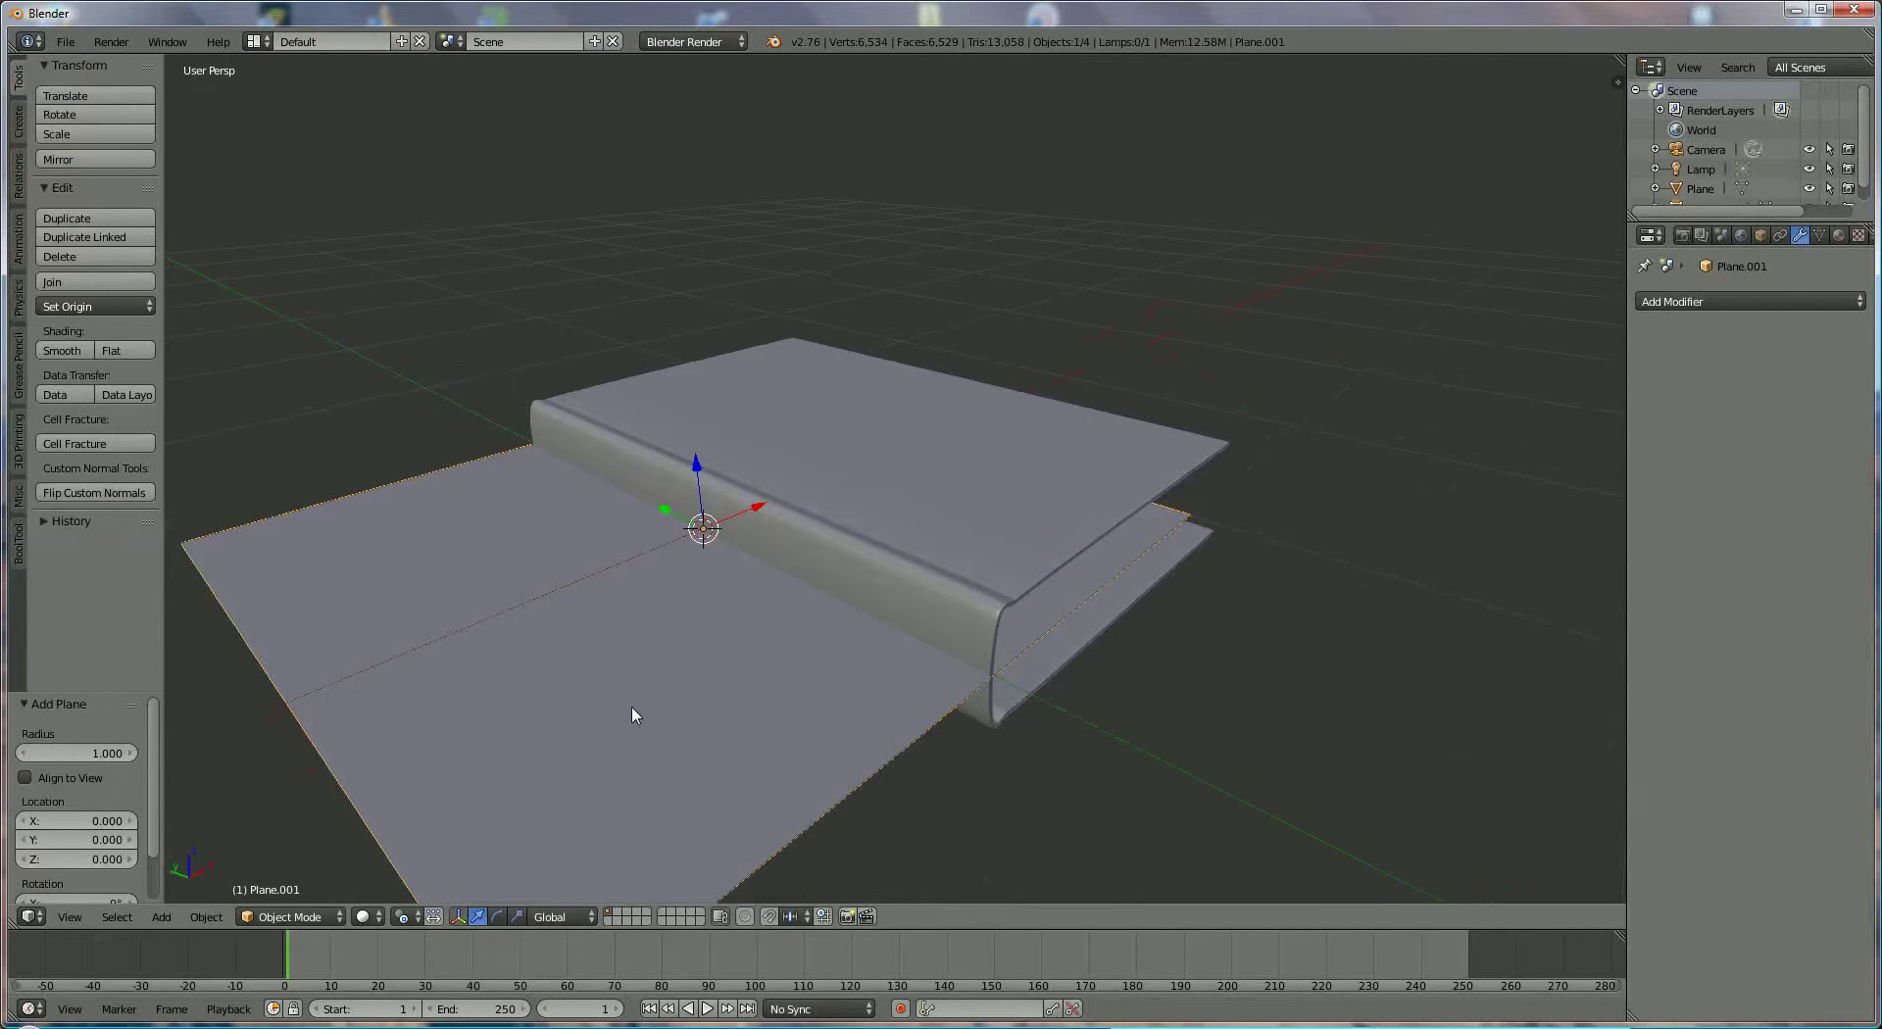
{"action": "key", "text": "s"}
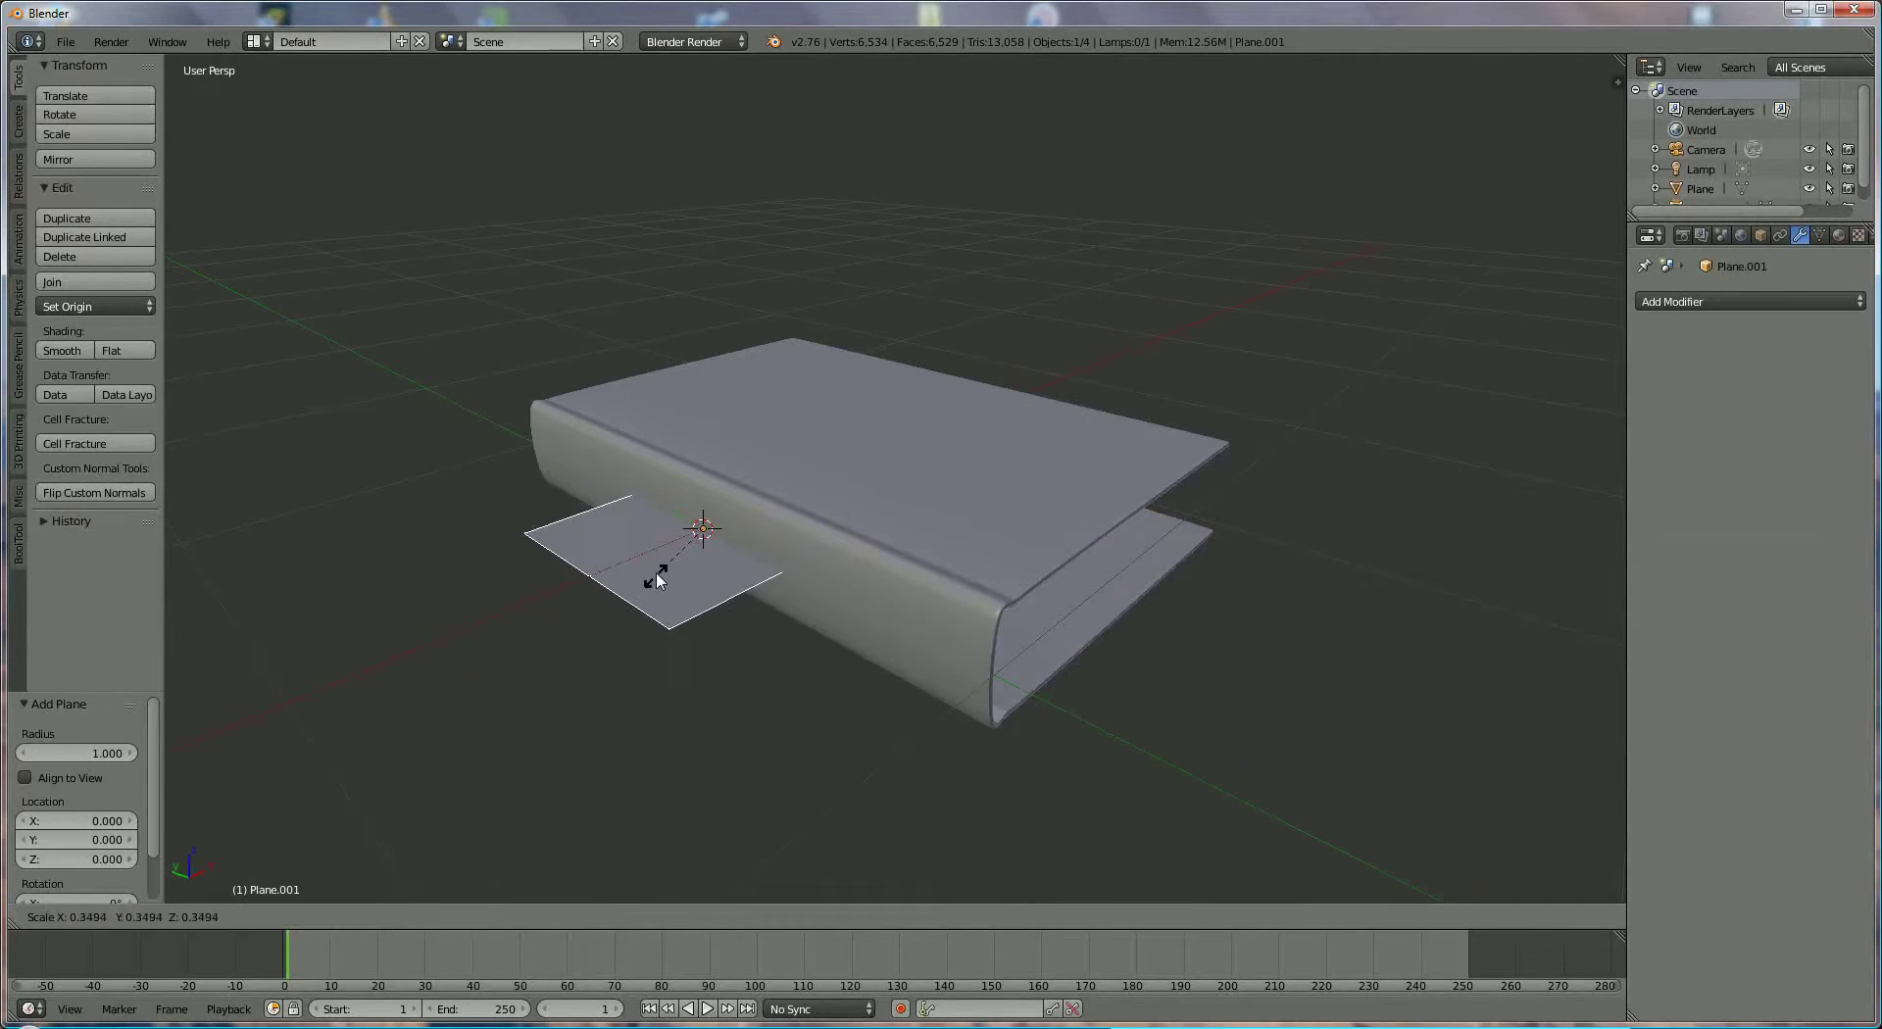
{"action": "left_click", "coordinate": [659, 545]}
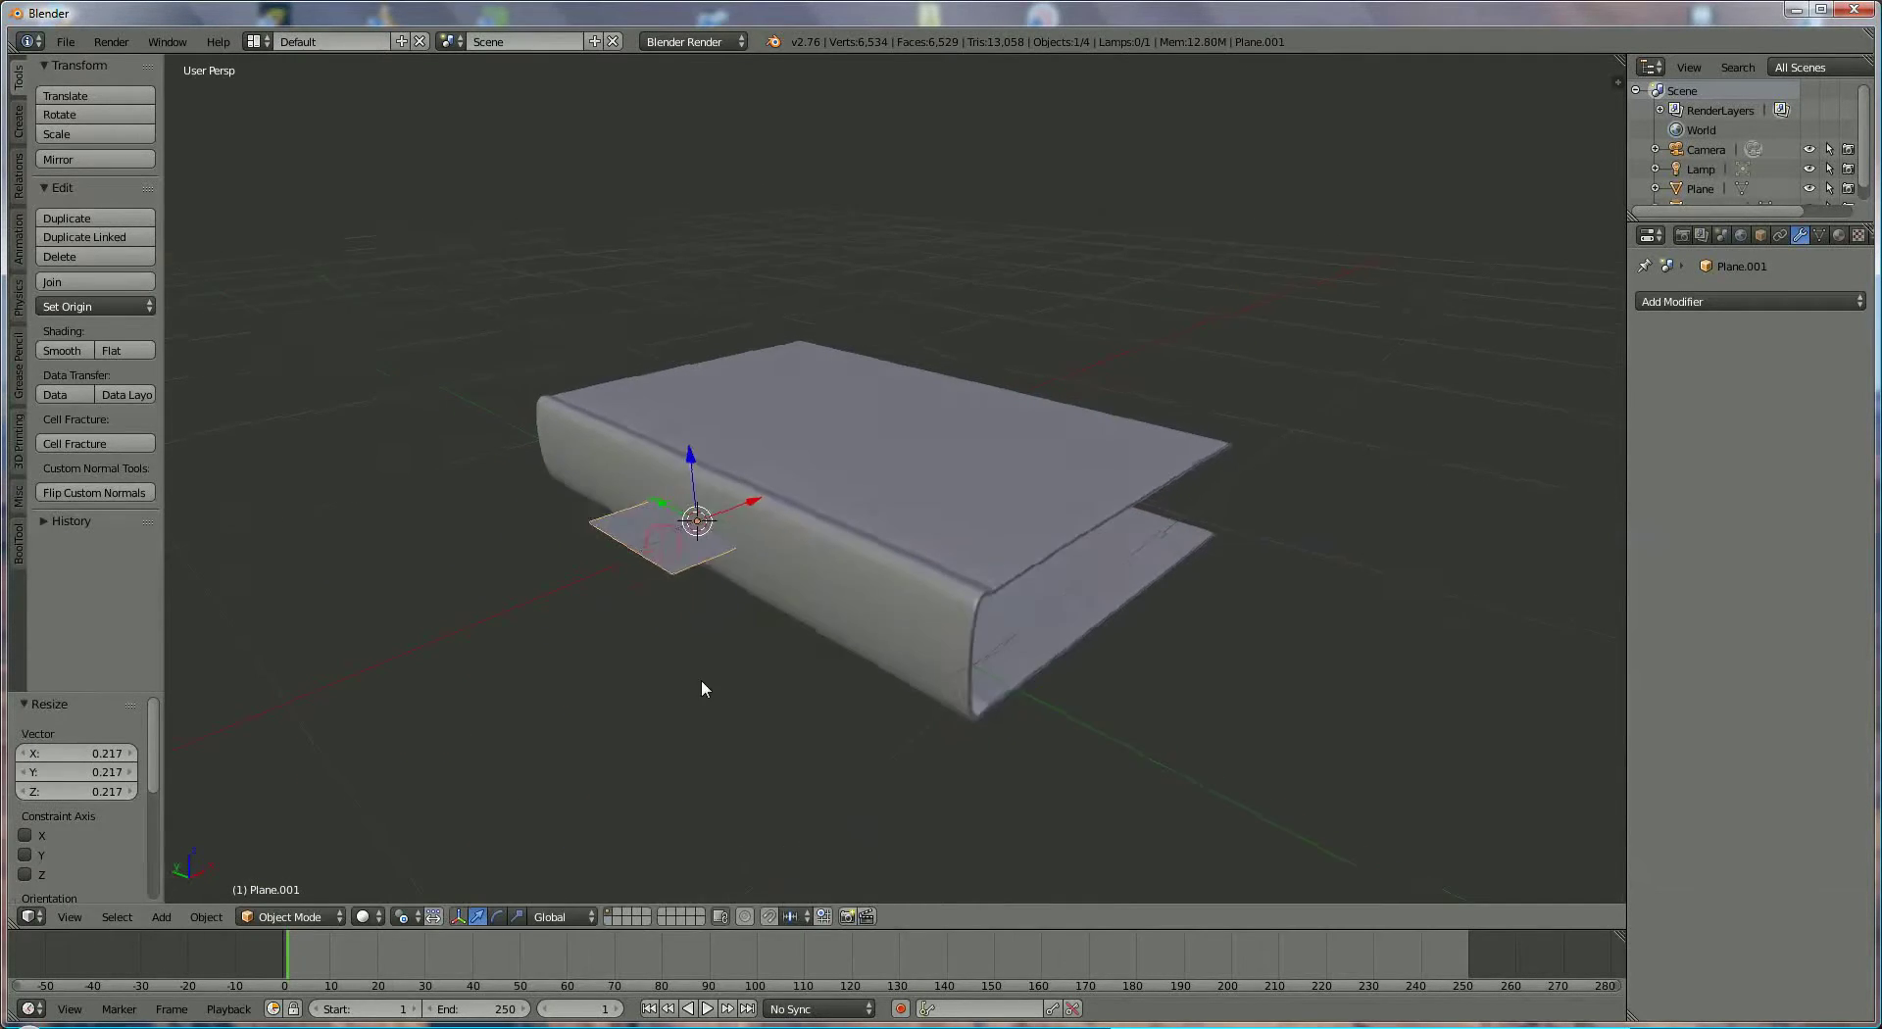
{"action": "middle_click_drag", "start_coordinate": [702, 688], "coordinate": [698, 688]}
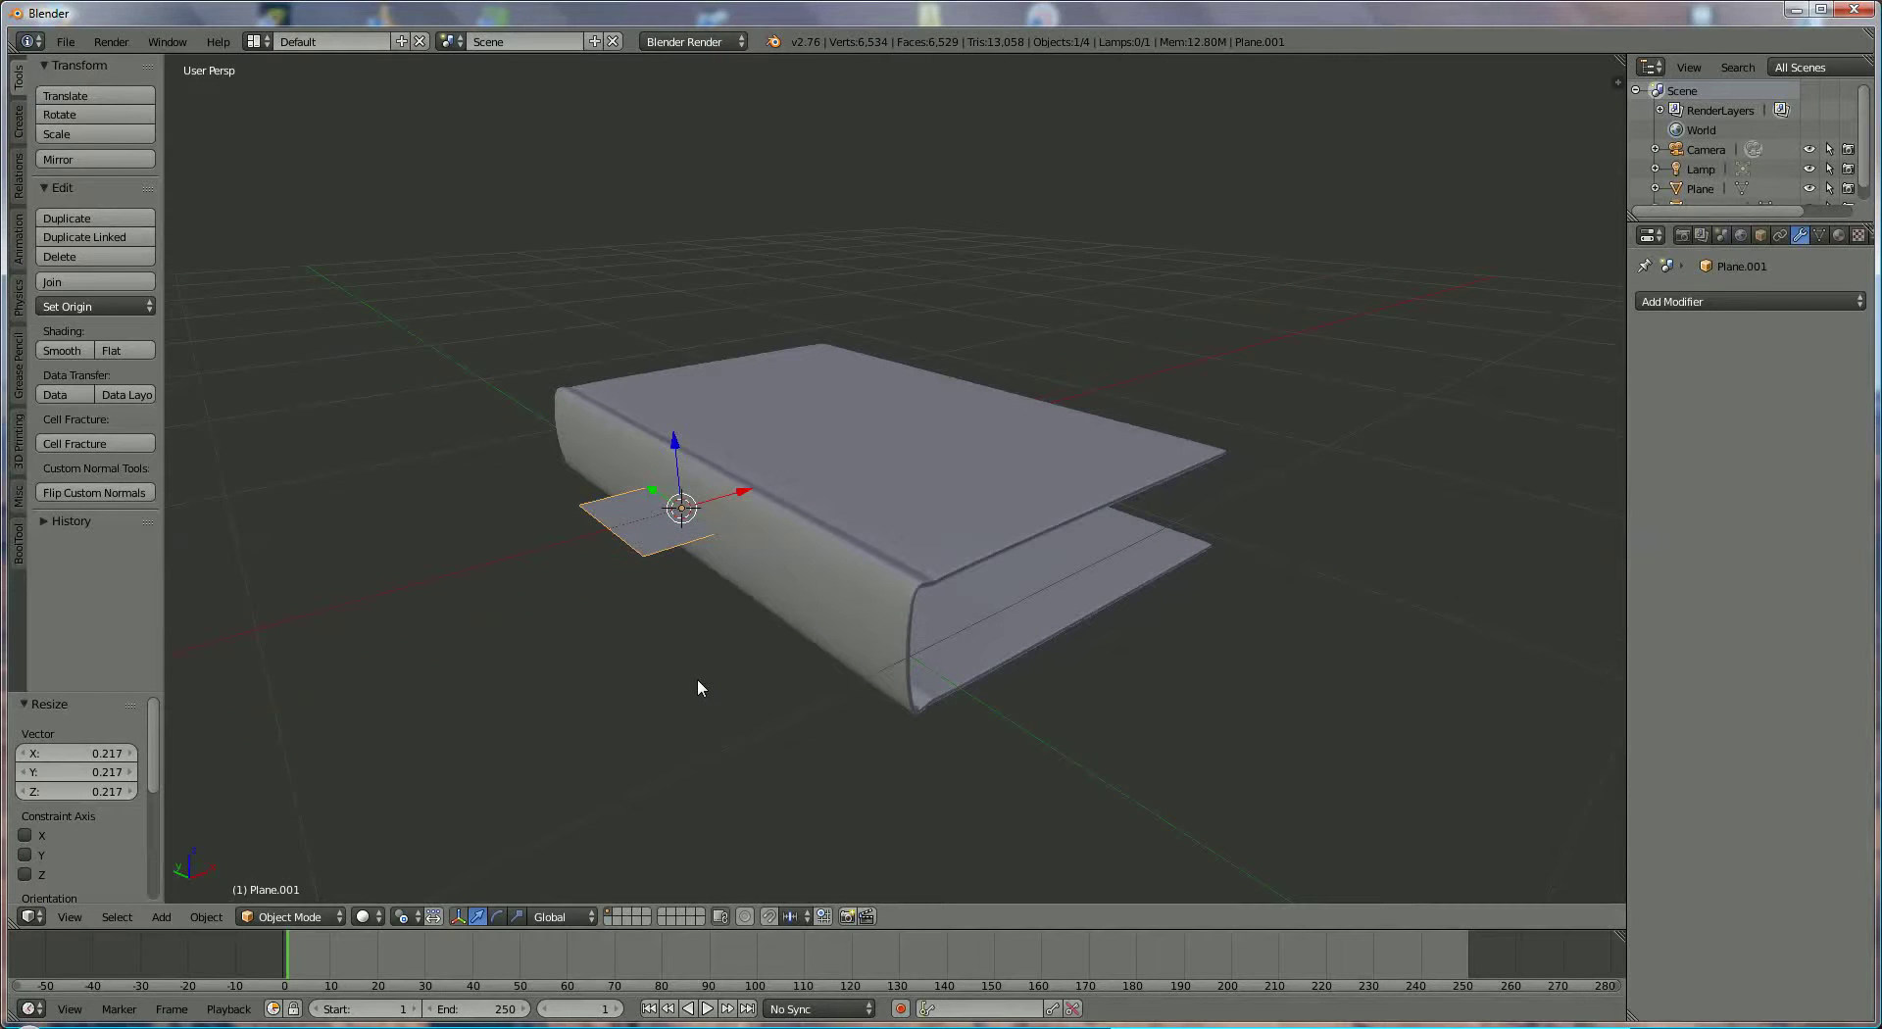
{"action": "type", "text": "rx"}
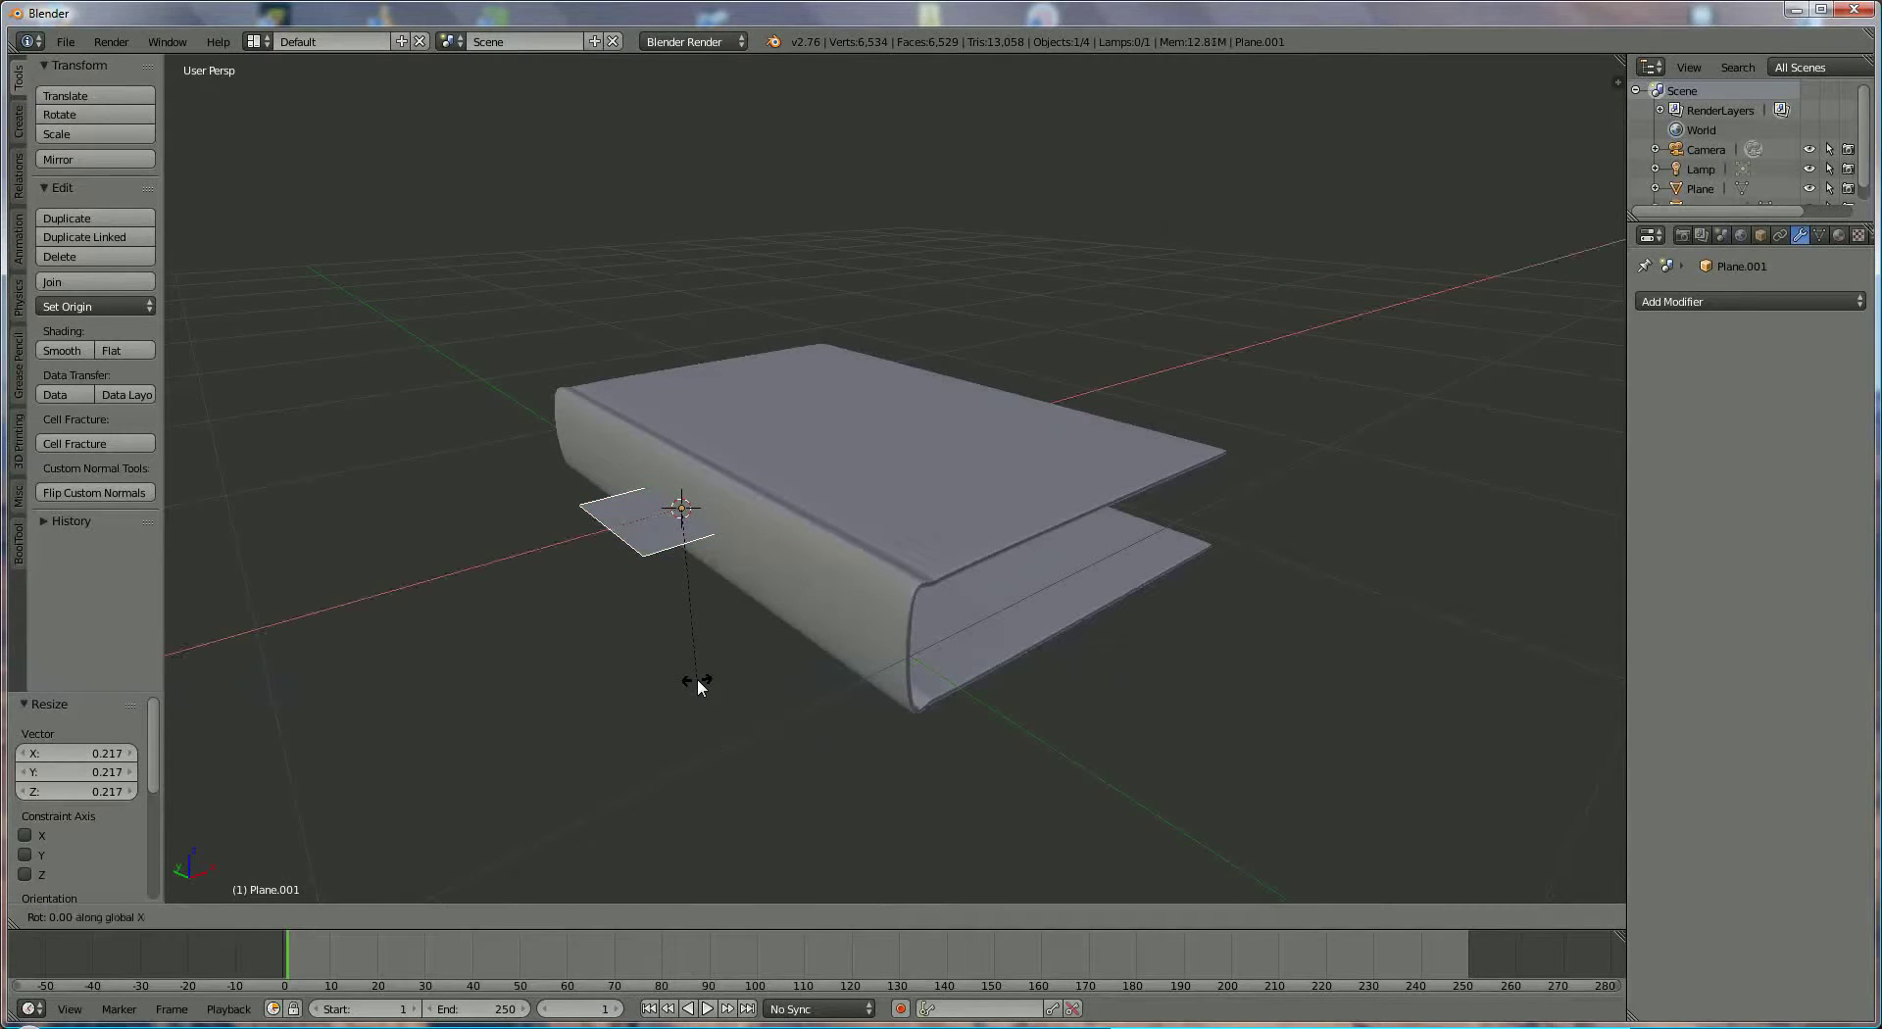
{"action": "type", "text": "90"}
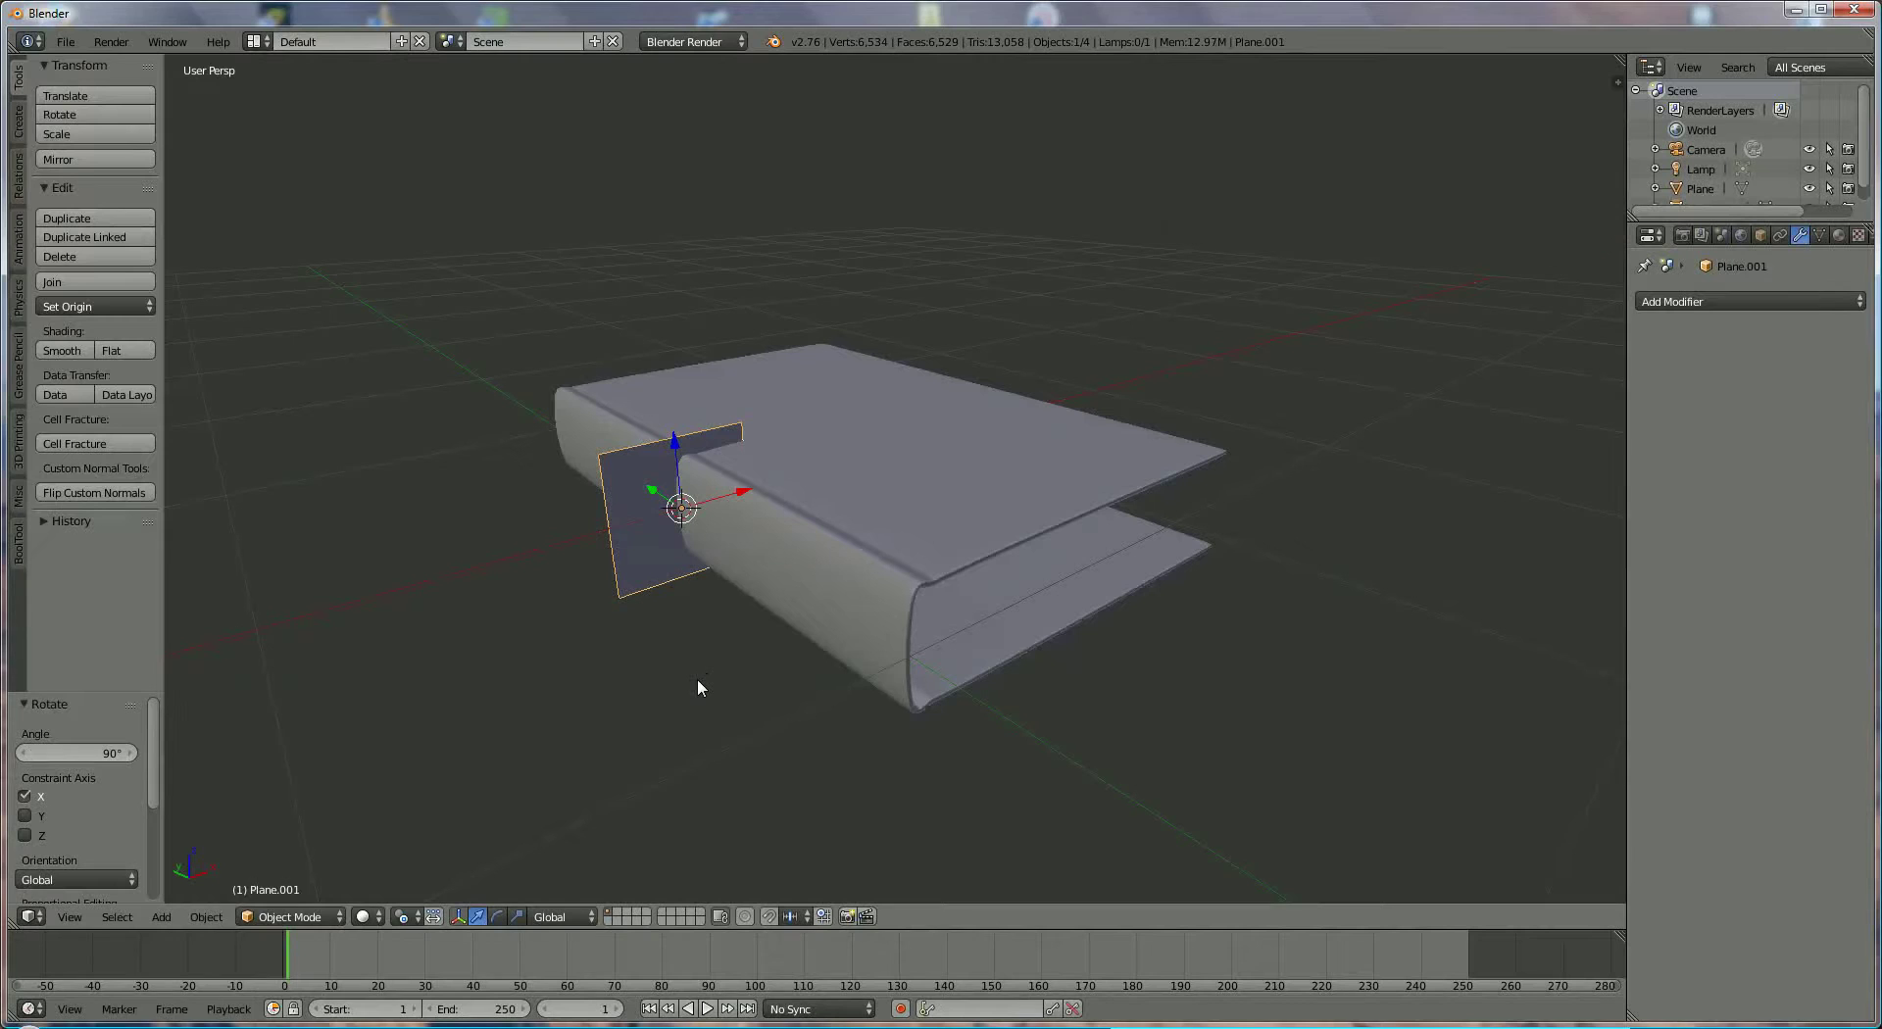
{"action": "left_click", "coordinate": [647, 477]}
Move the upright plane -0.990 along Y and 0.616 along X between the covers
{"action": "key", "text": "g"}
{"action": "key", "text": "y"}
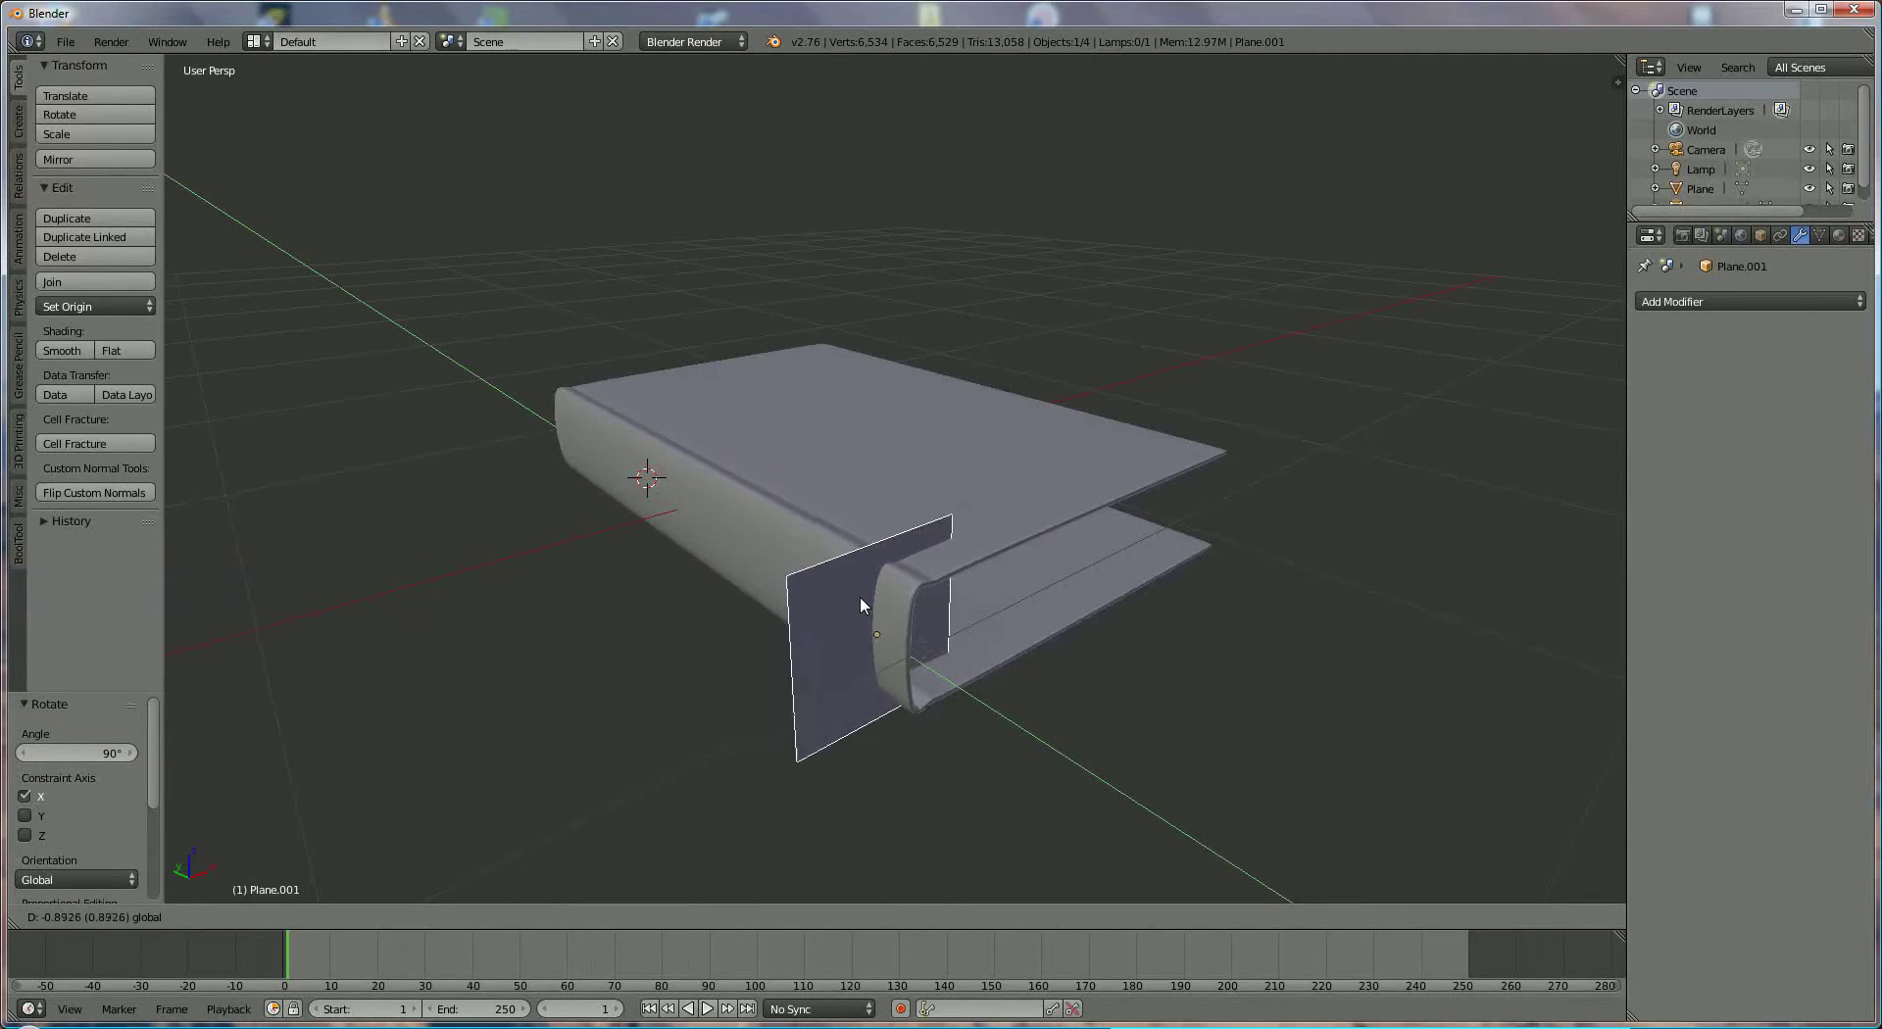
{"action": "left_click", "coordinate": [885, 616]}
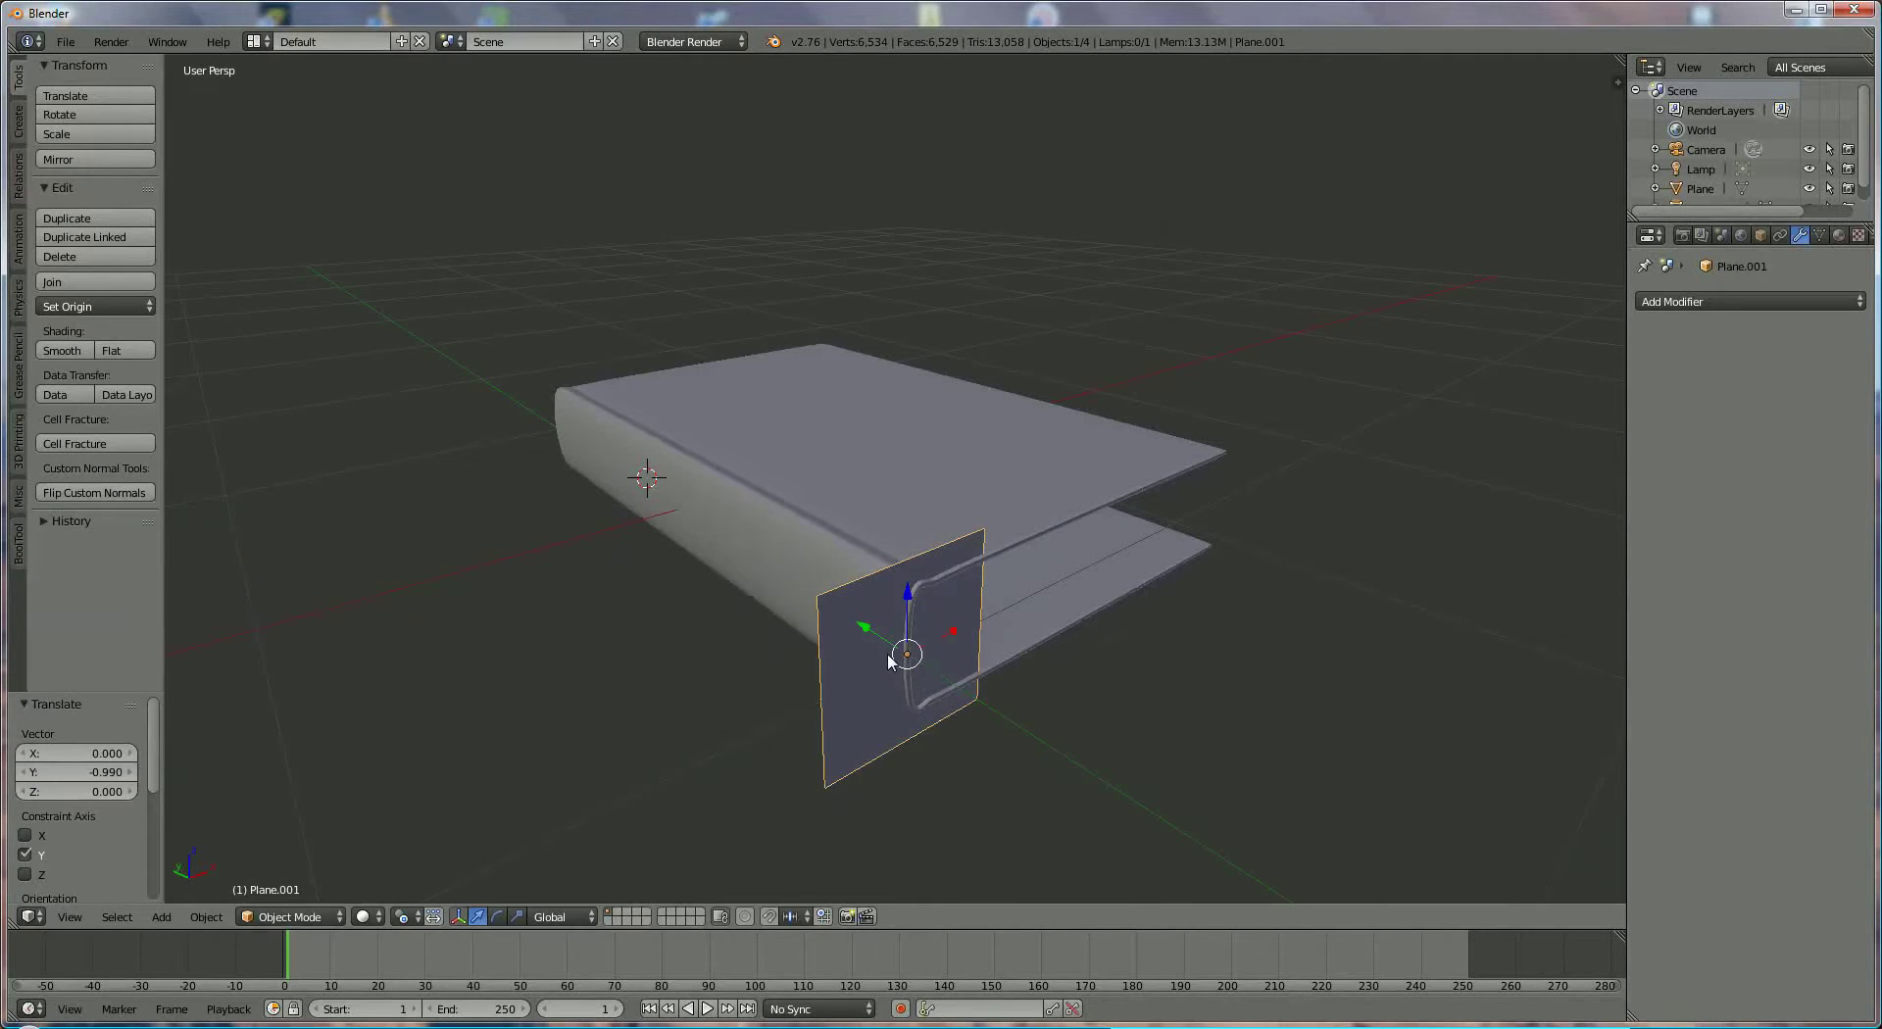
{"action": "middle_click_drag", "start_coordinate": [884, 616], "coordinate": [538, 708]}
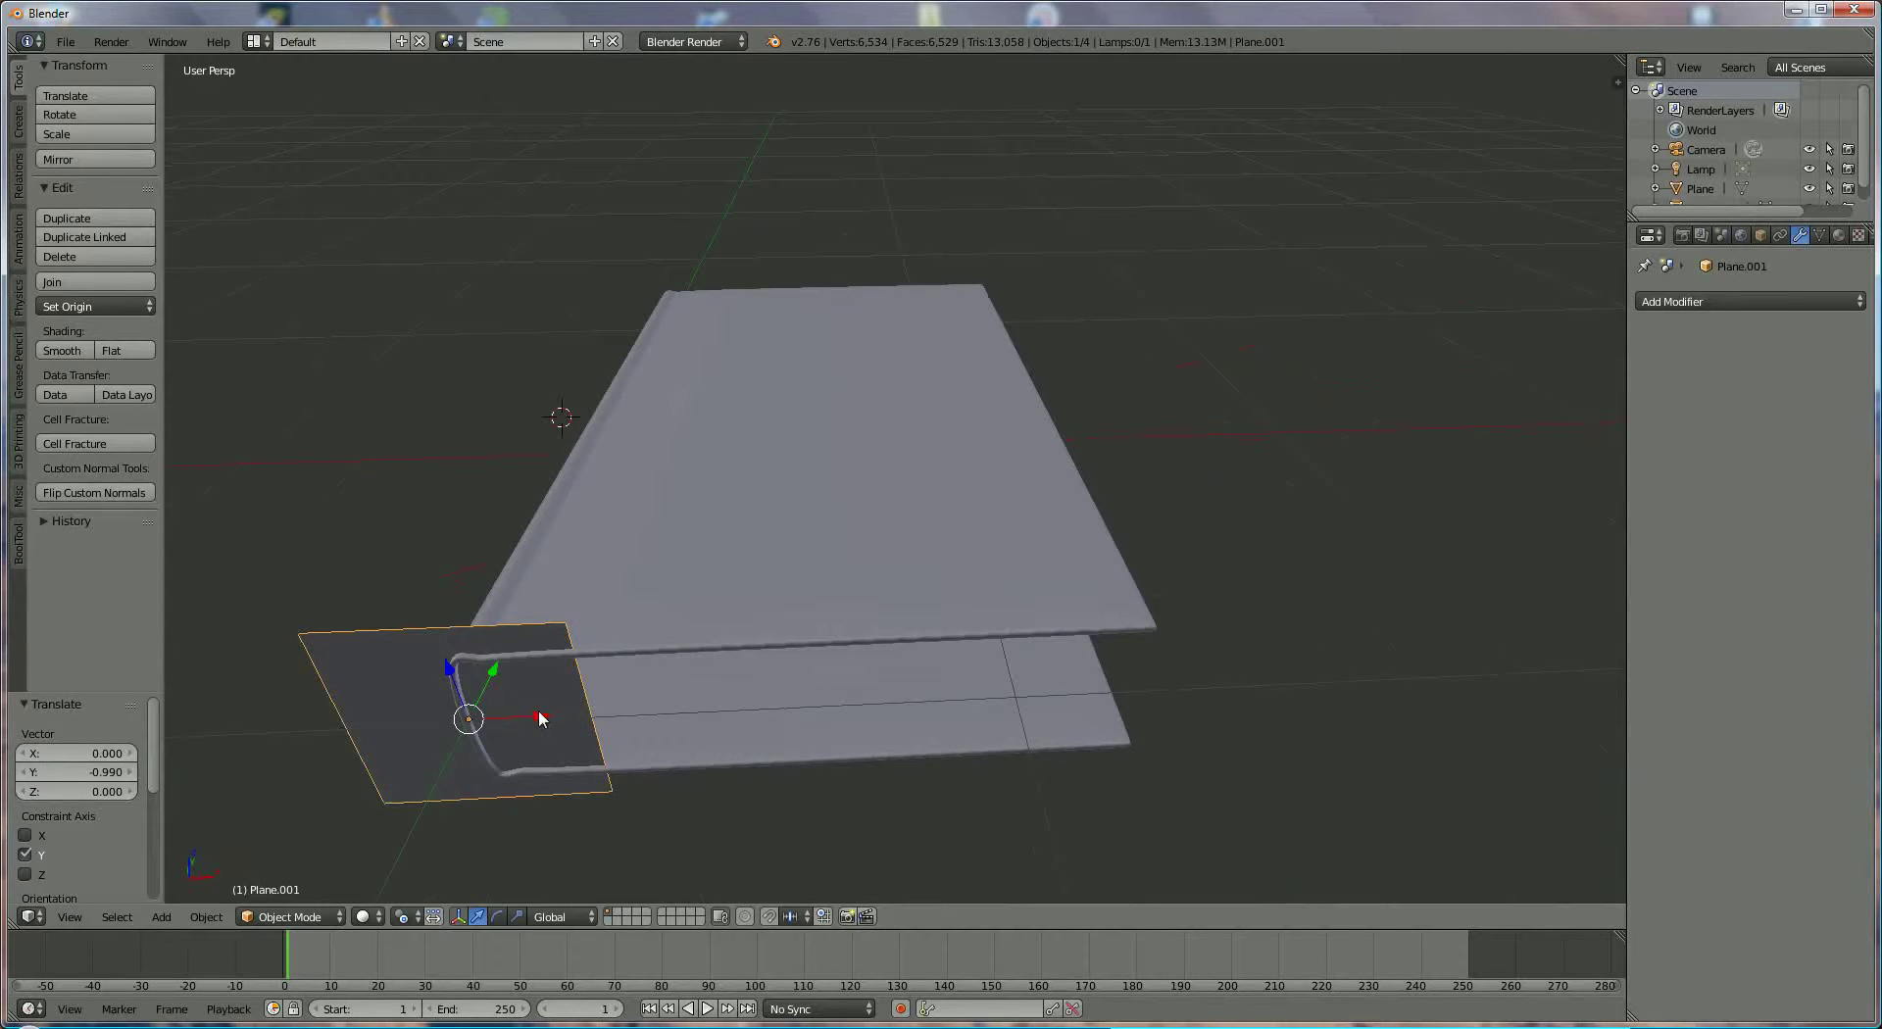
{"action": "key", "text": "g"}
{"action": "key", "text": "x"}
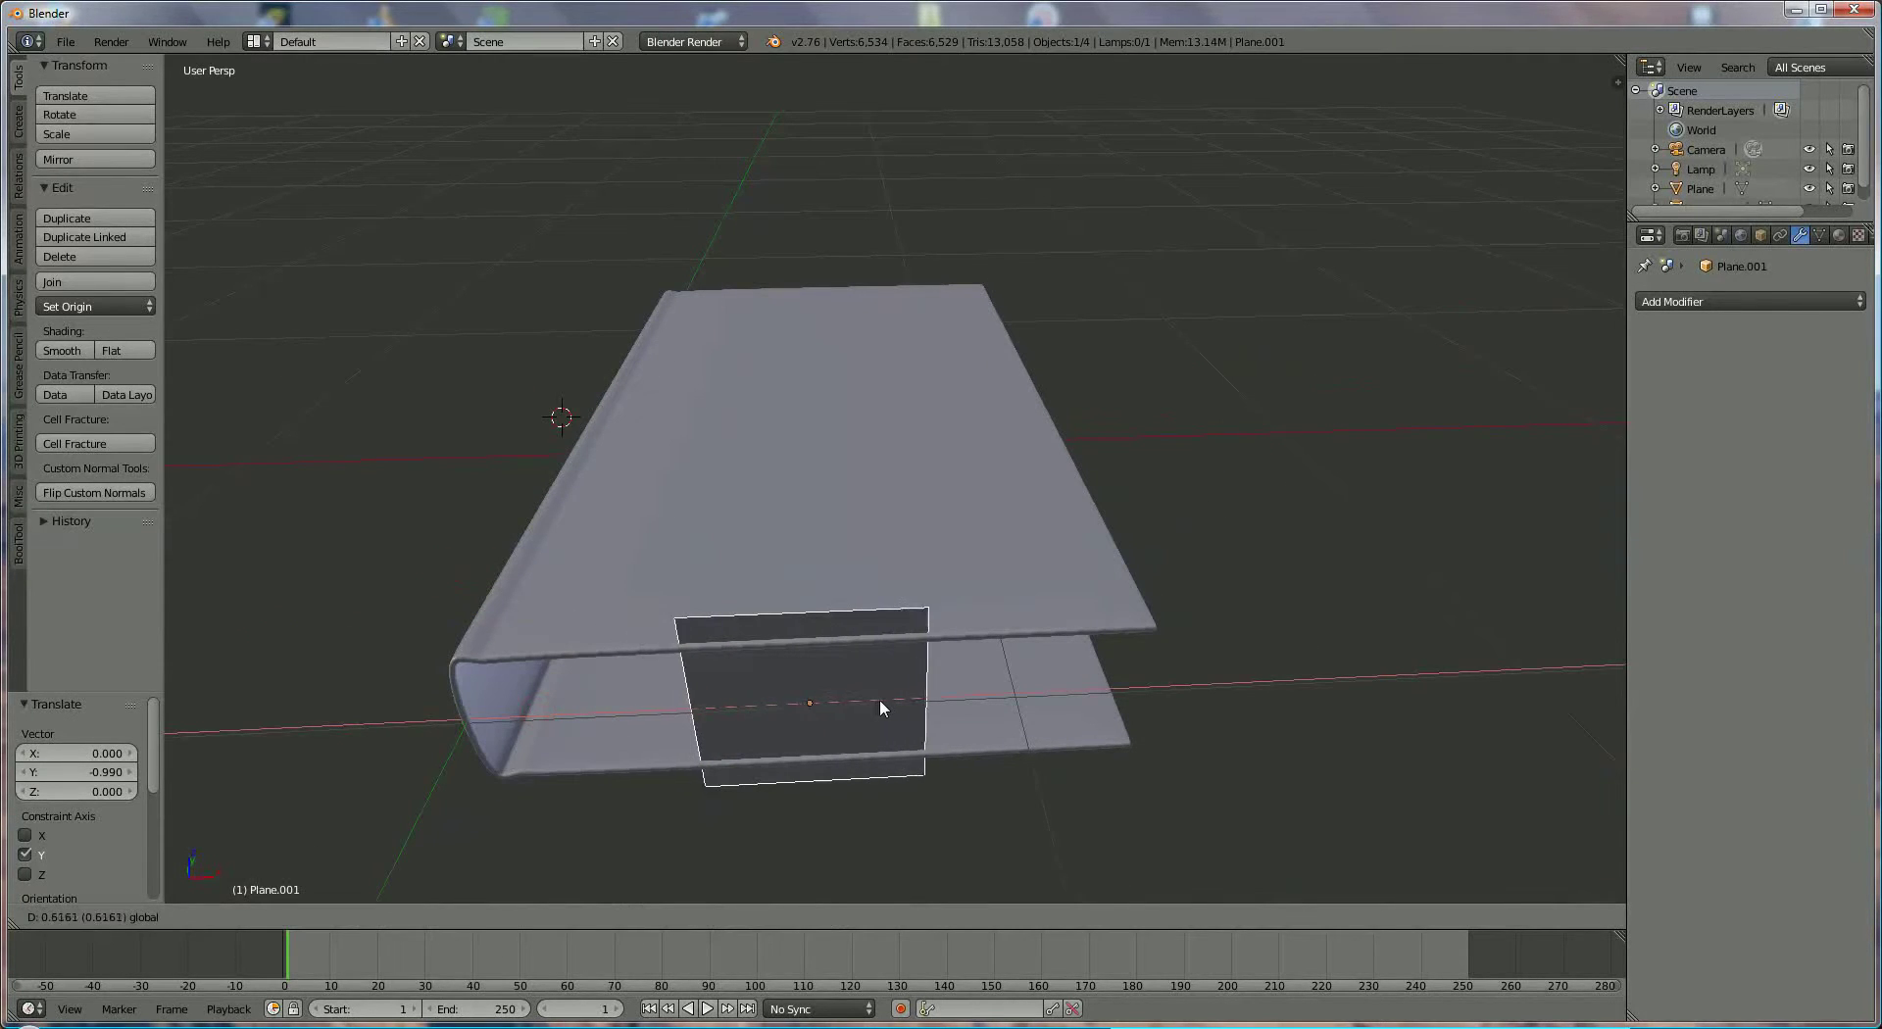
{"action": "left_click", "coordinate": [879, 700]}
{"action": "middle_click_drag", "start_coordinate": [866, 723], "coordinate": [869, 697]}
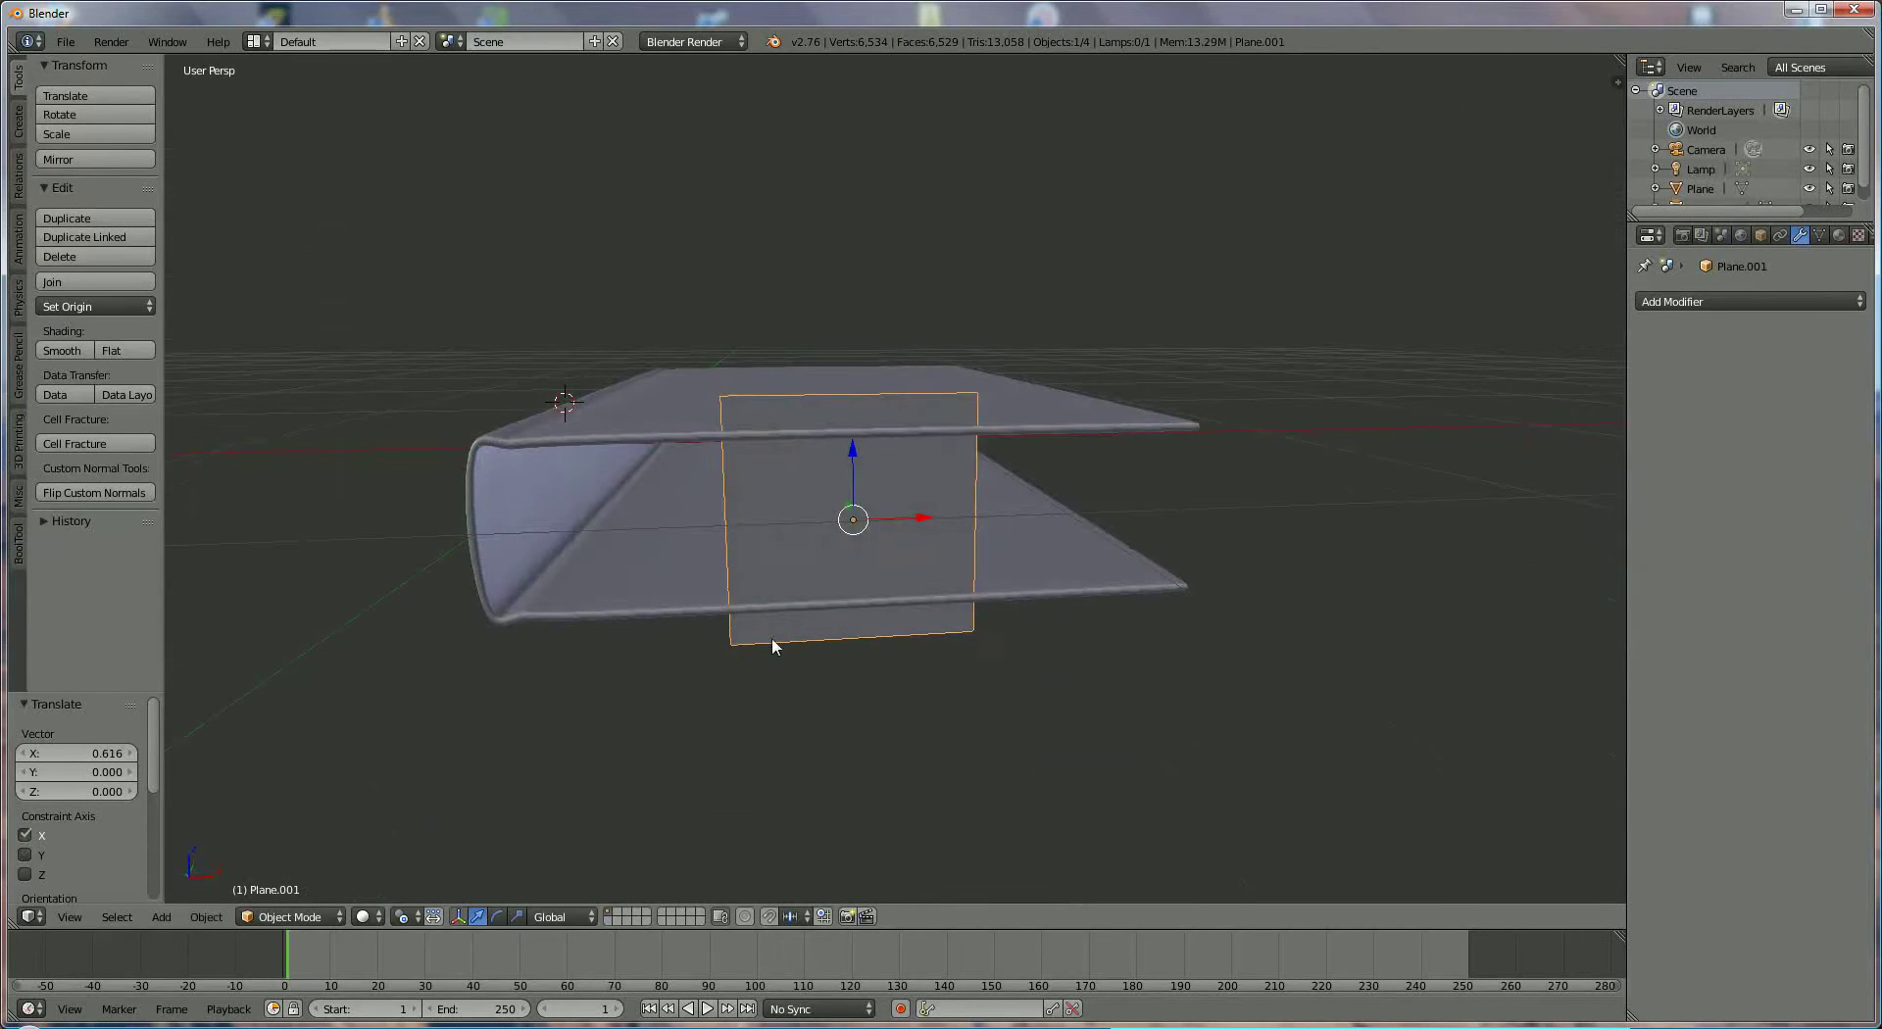
{"action": "middle_click_drag", "start_coordinate": [773, 646], "coordinate": [807, 601]}
{"action": "scroll", "coordinate": [808, 608], "scroll_direction": "up", "scroll_amount": 2}
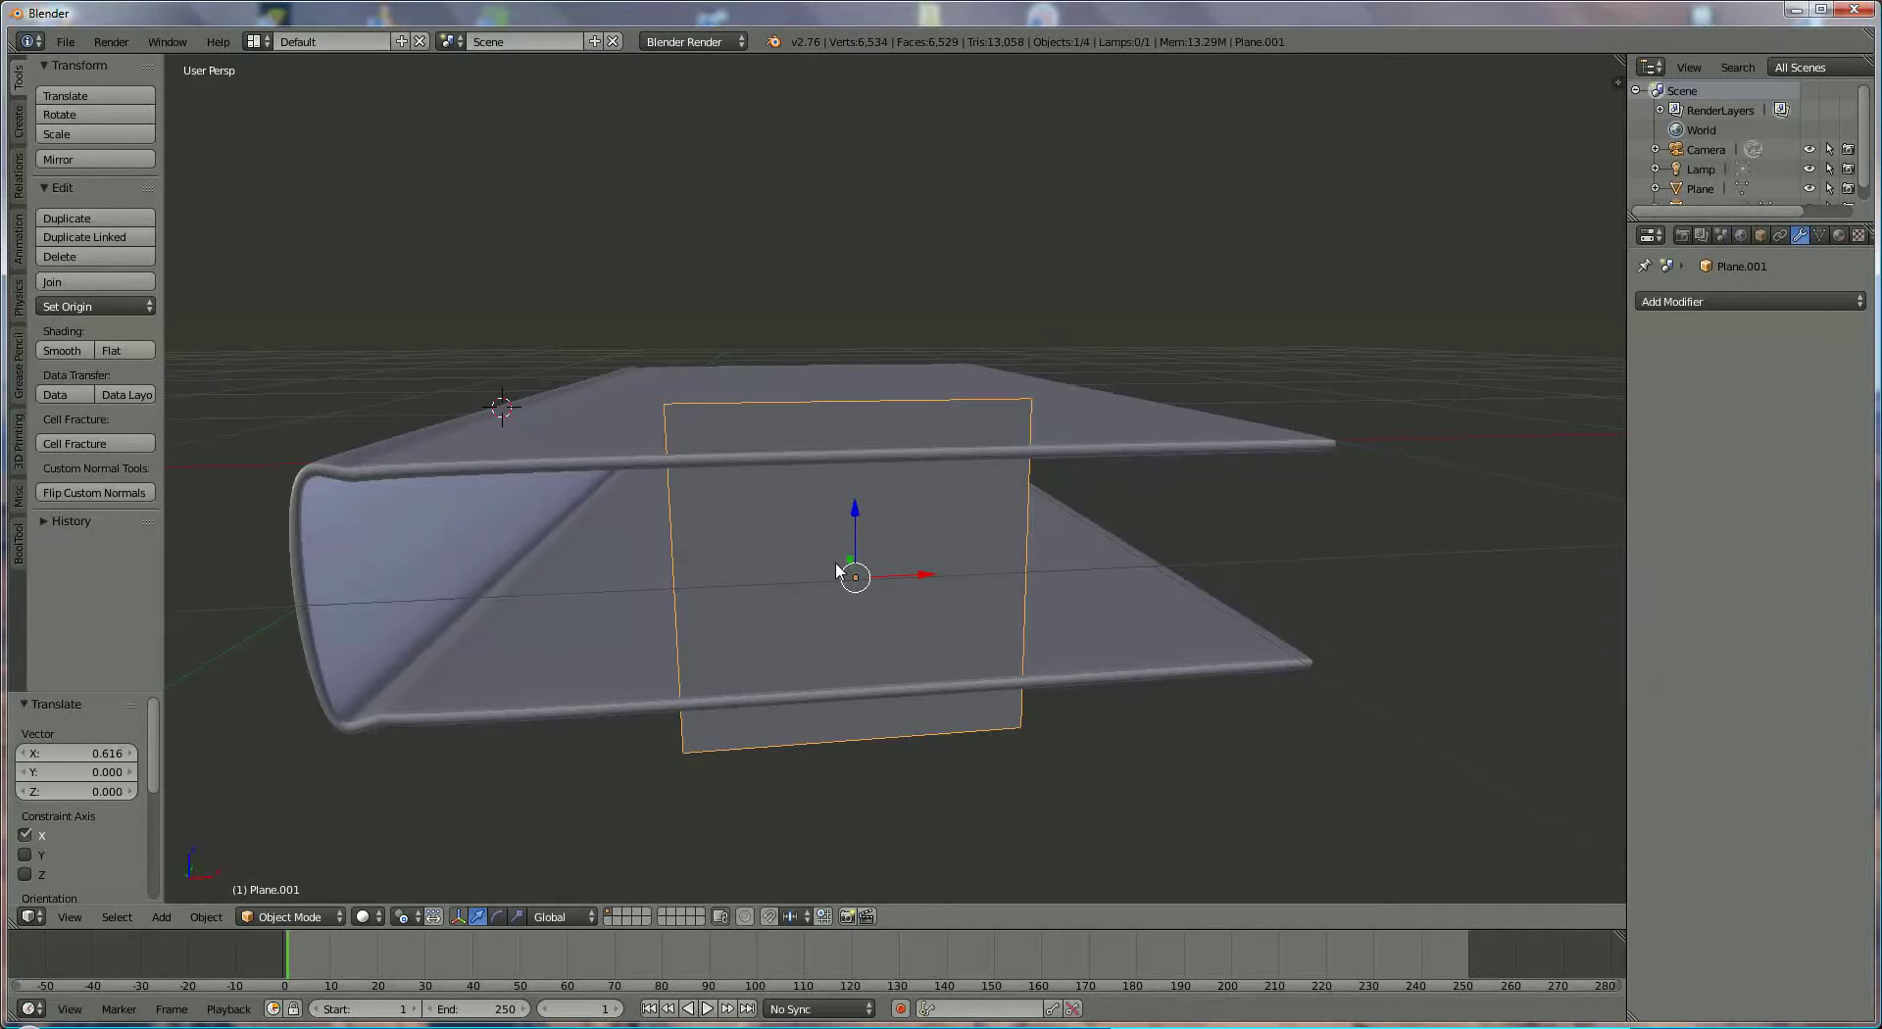
{"action": "key", "text": "s"}
{"action": "key", "text": "z"}
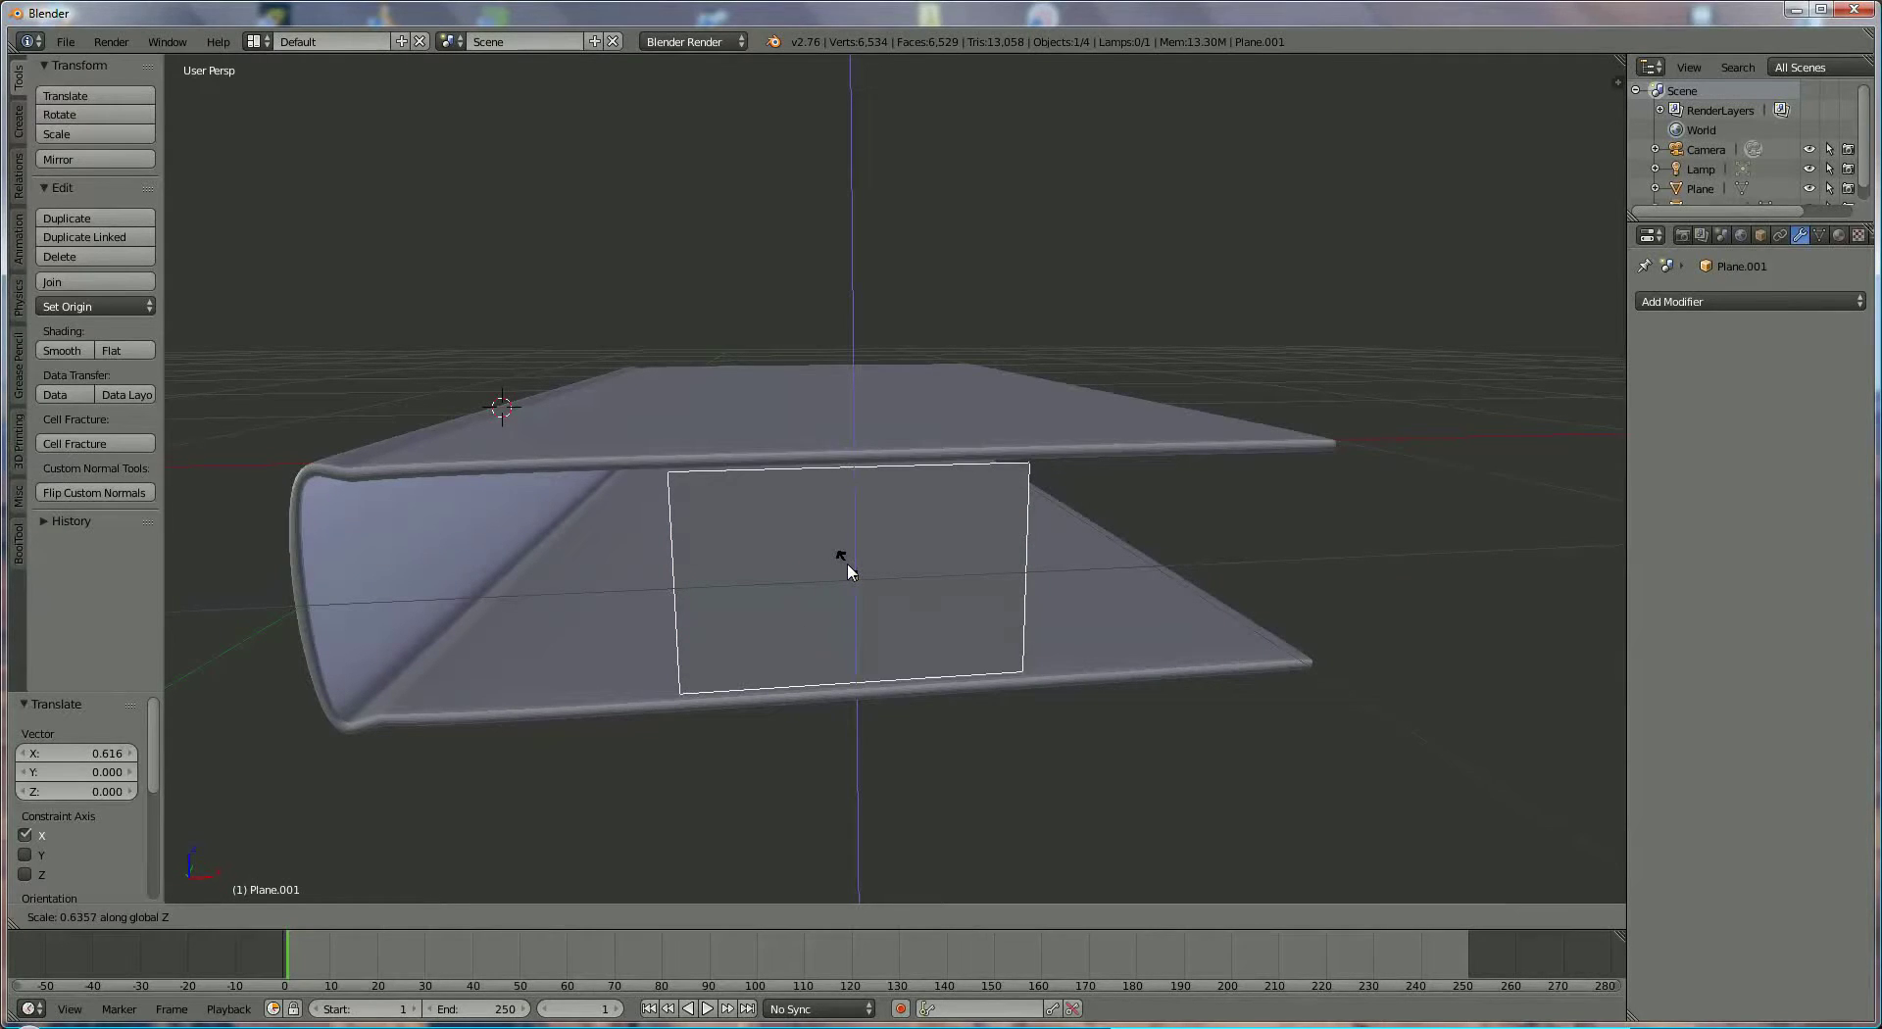
Scale the plane down along Z (0.658, then again in front view) to fit between the covers
{"action": "left_click", "coordinate": [844, 561]}
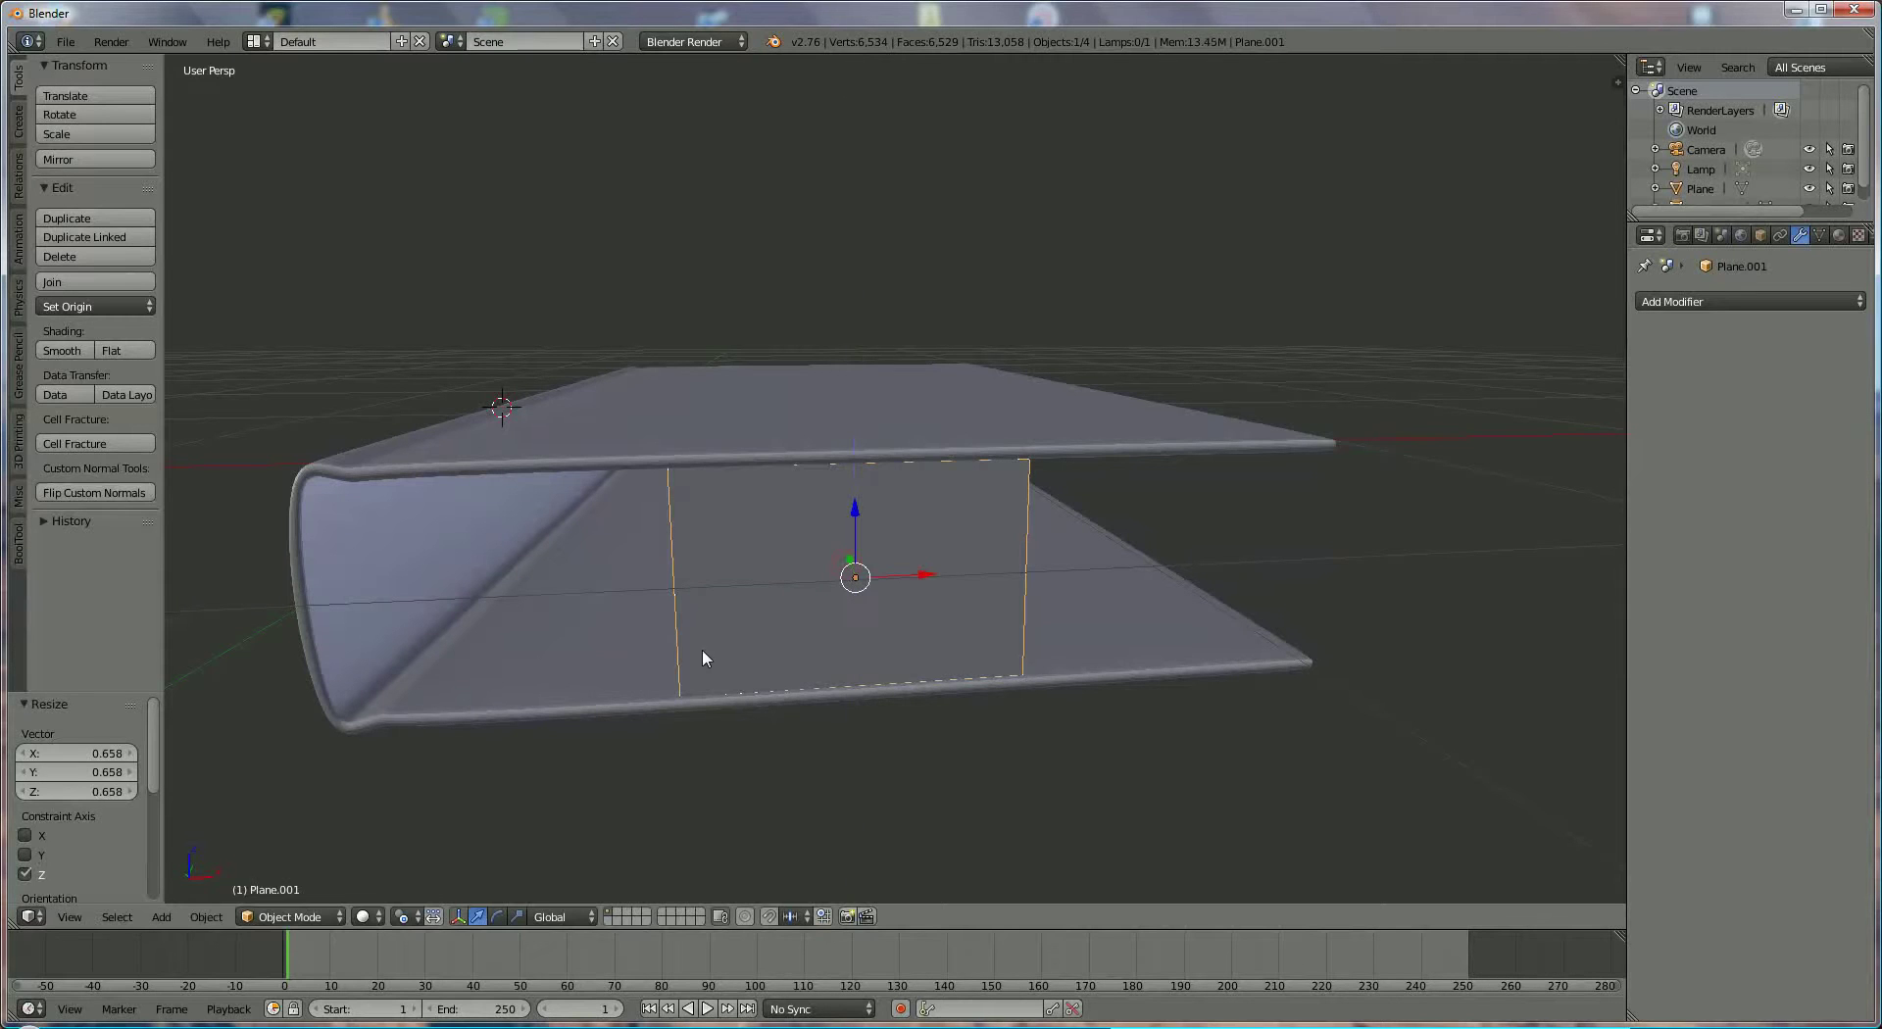
{"action": "key", "text": "KP_1"}
{"action": "middle_click_drag", "start_coordinate": [698, 619], "coordinate": [709, 637]}
{"action": "scroll", "coordinate": [713, 634], "scroll_direction": "up", "scroll_amount": 2}
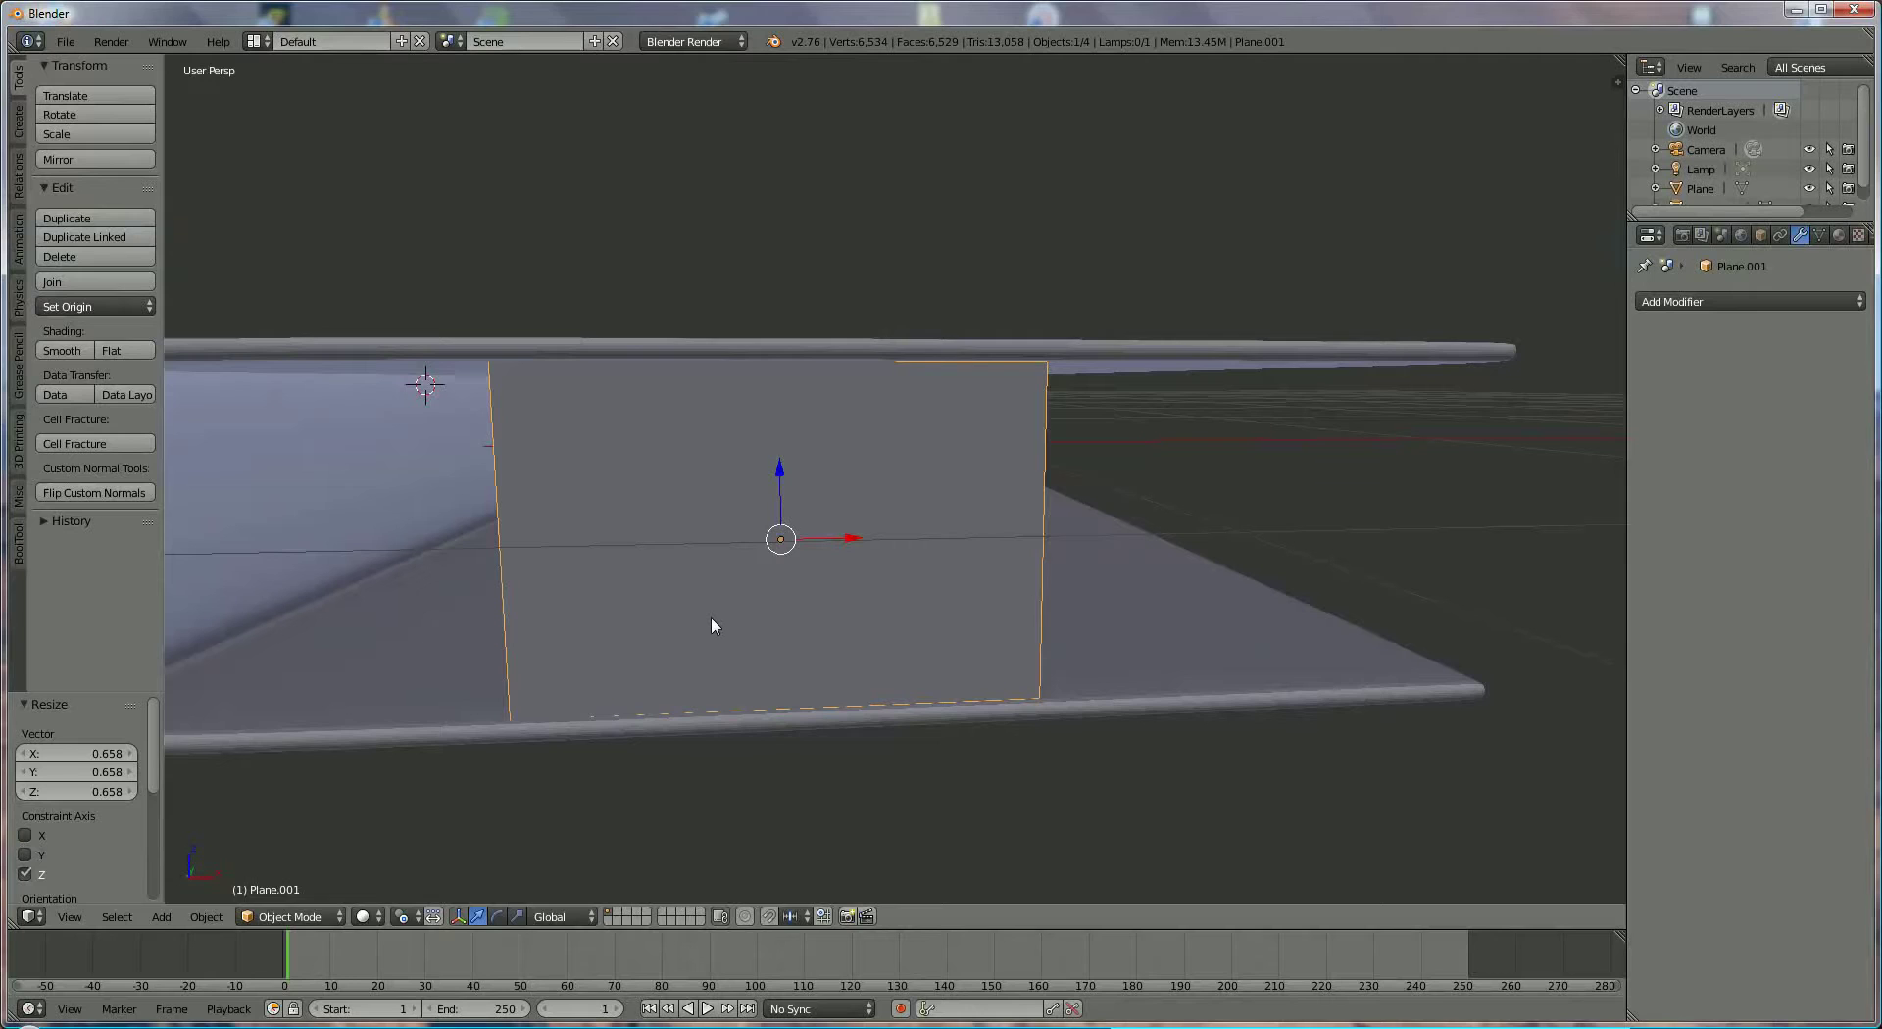
{"action": "key", "text": "s"}
{"action": "key", "text": "z"}
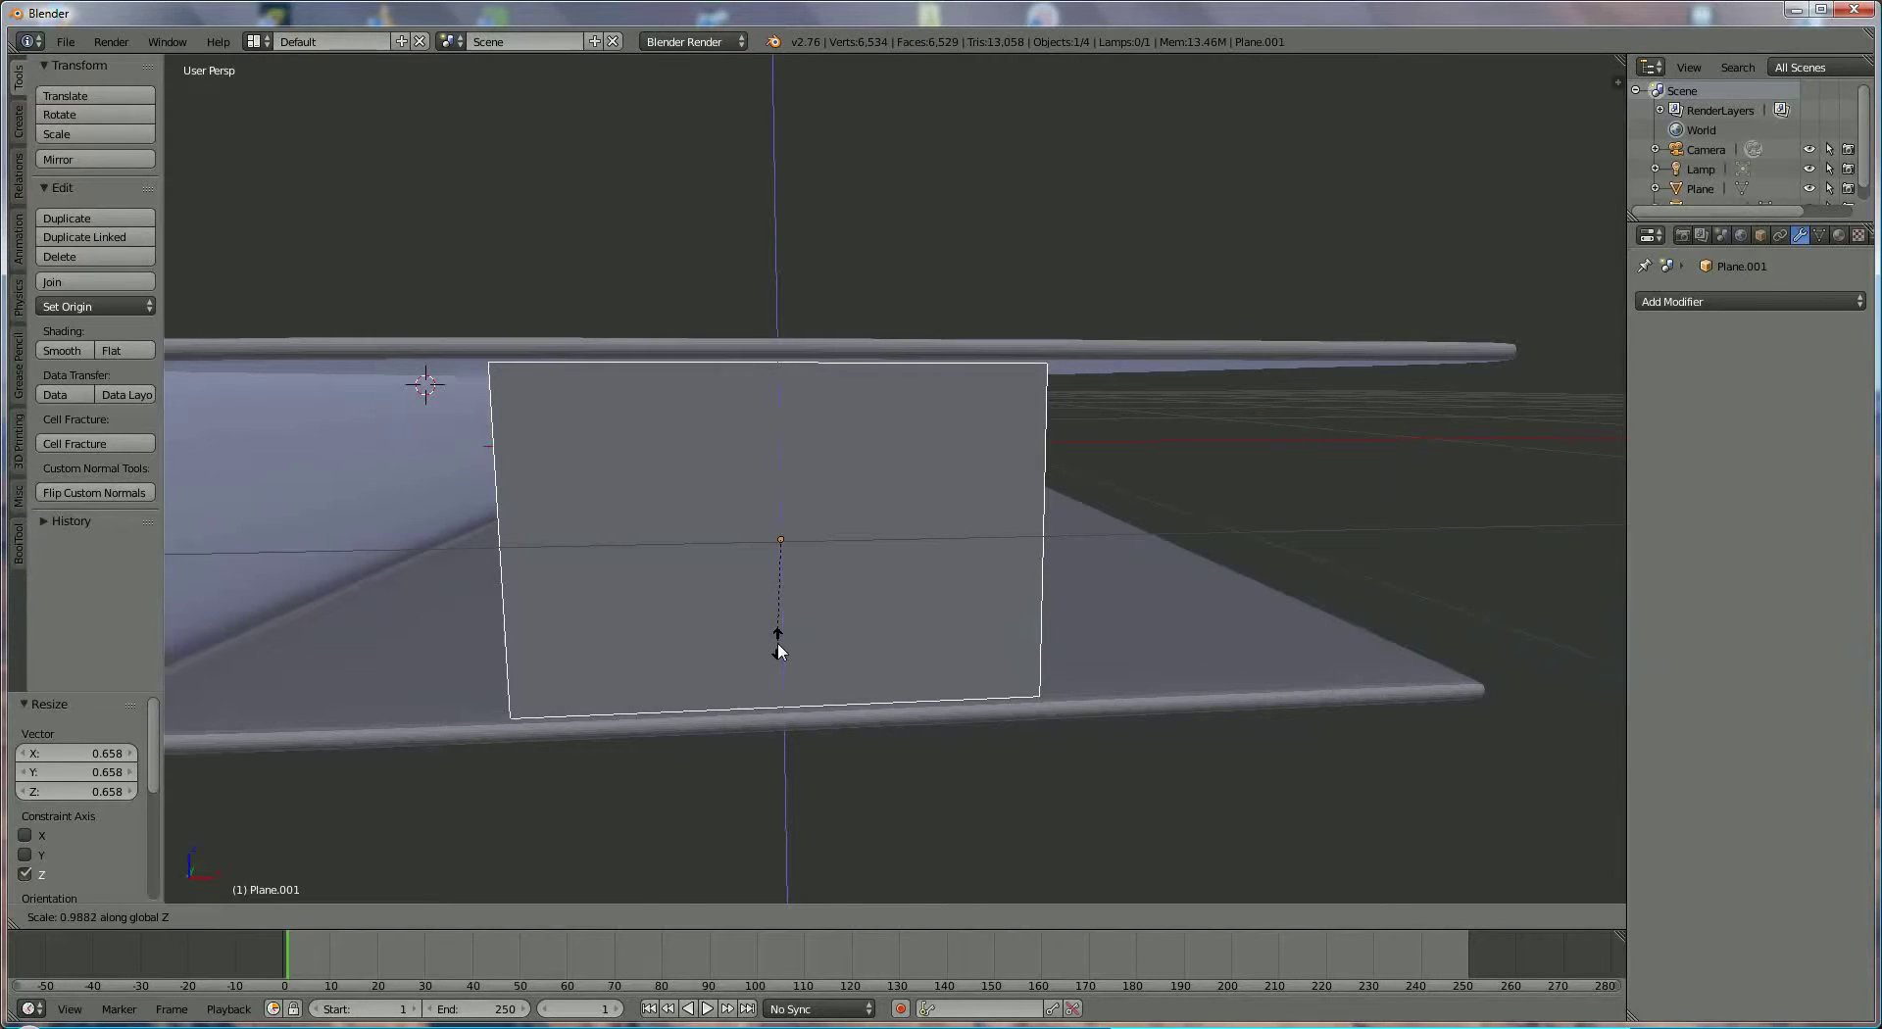
{"action": "left_click", "coordinate": [777, 645]}
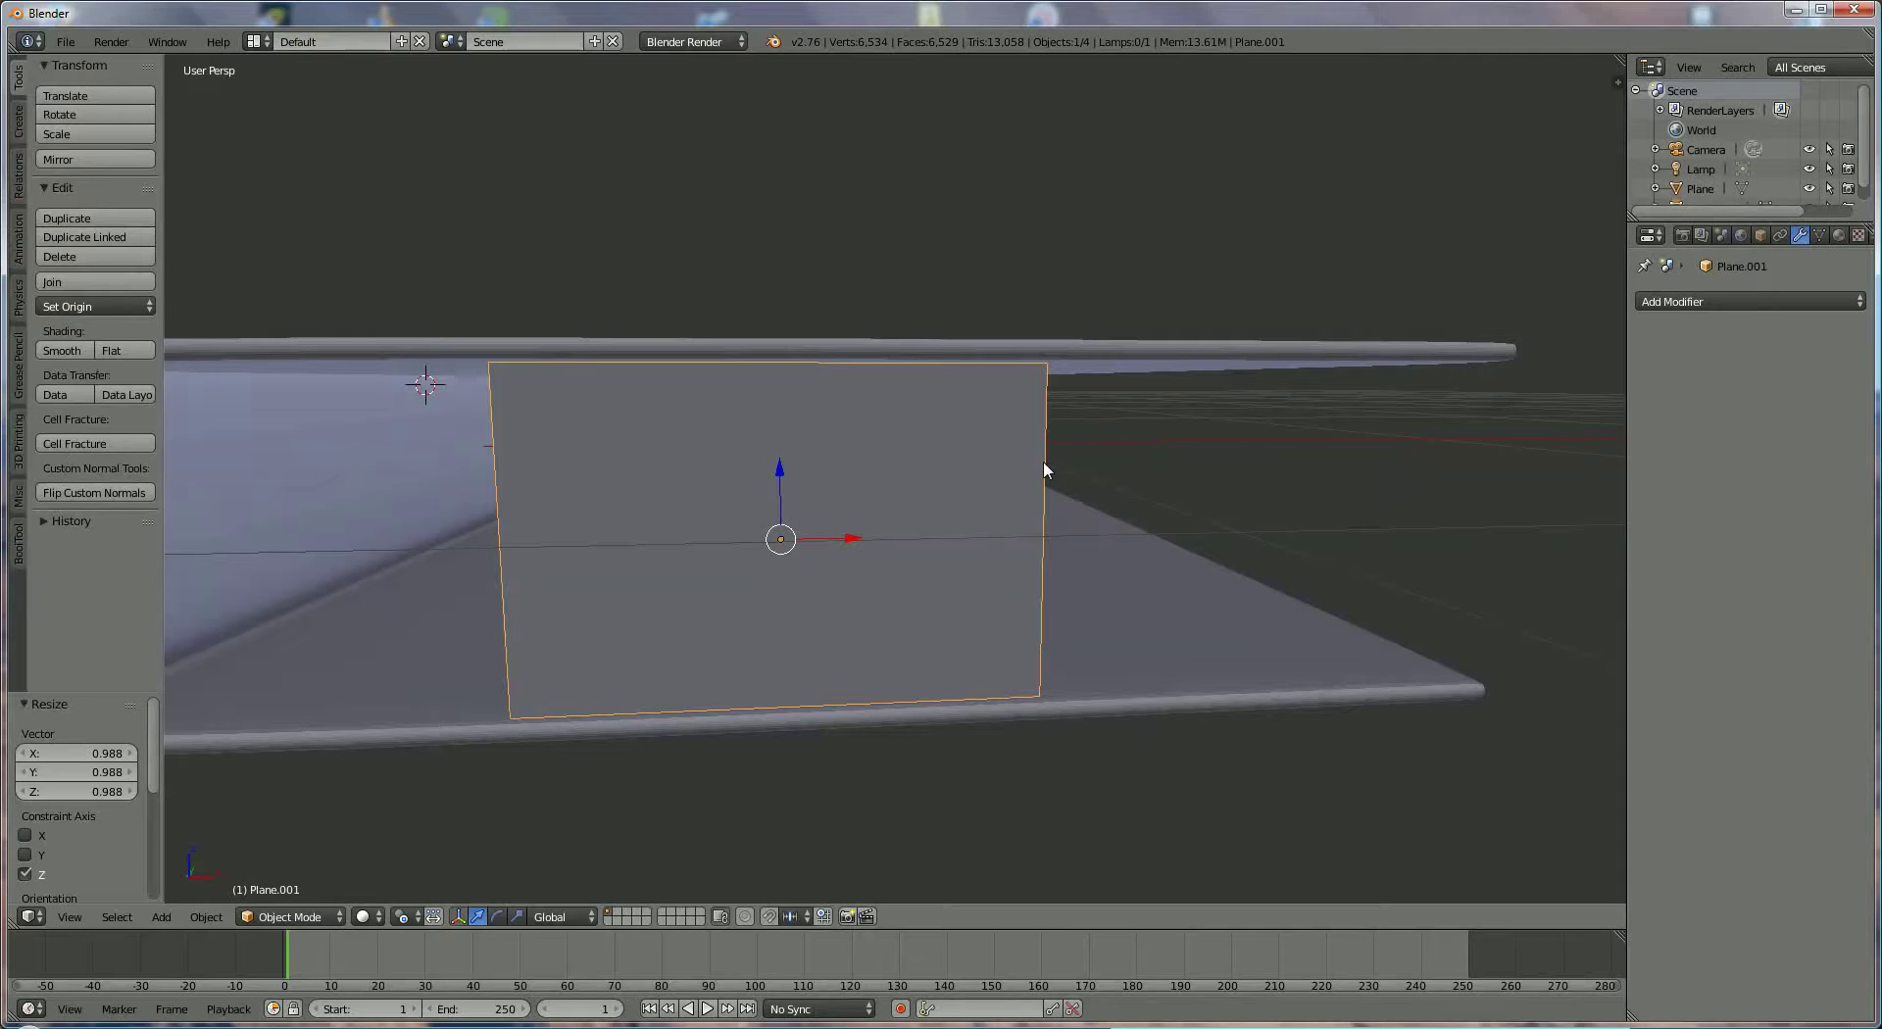
Stretch the plane 2.748 along X, then trim it by 0.965 to fit the book's length
{"action": "key", "text": "s"}
{"action": "key", "text": "x"}
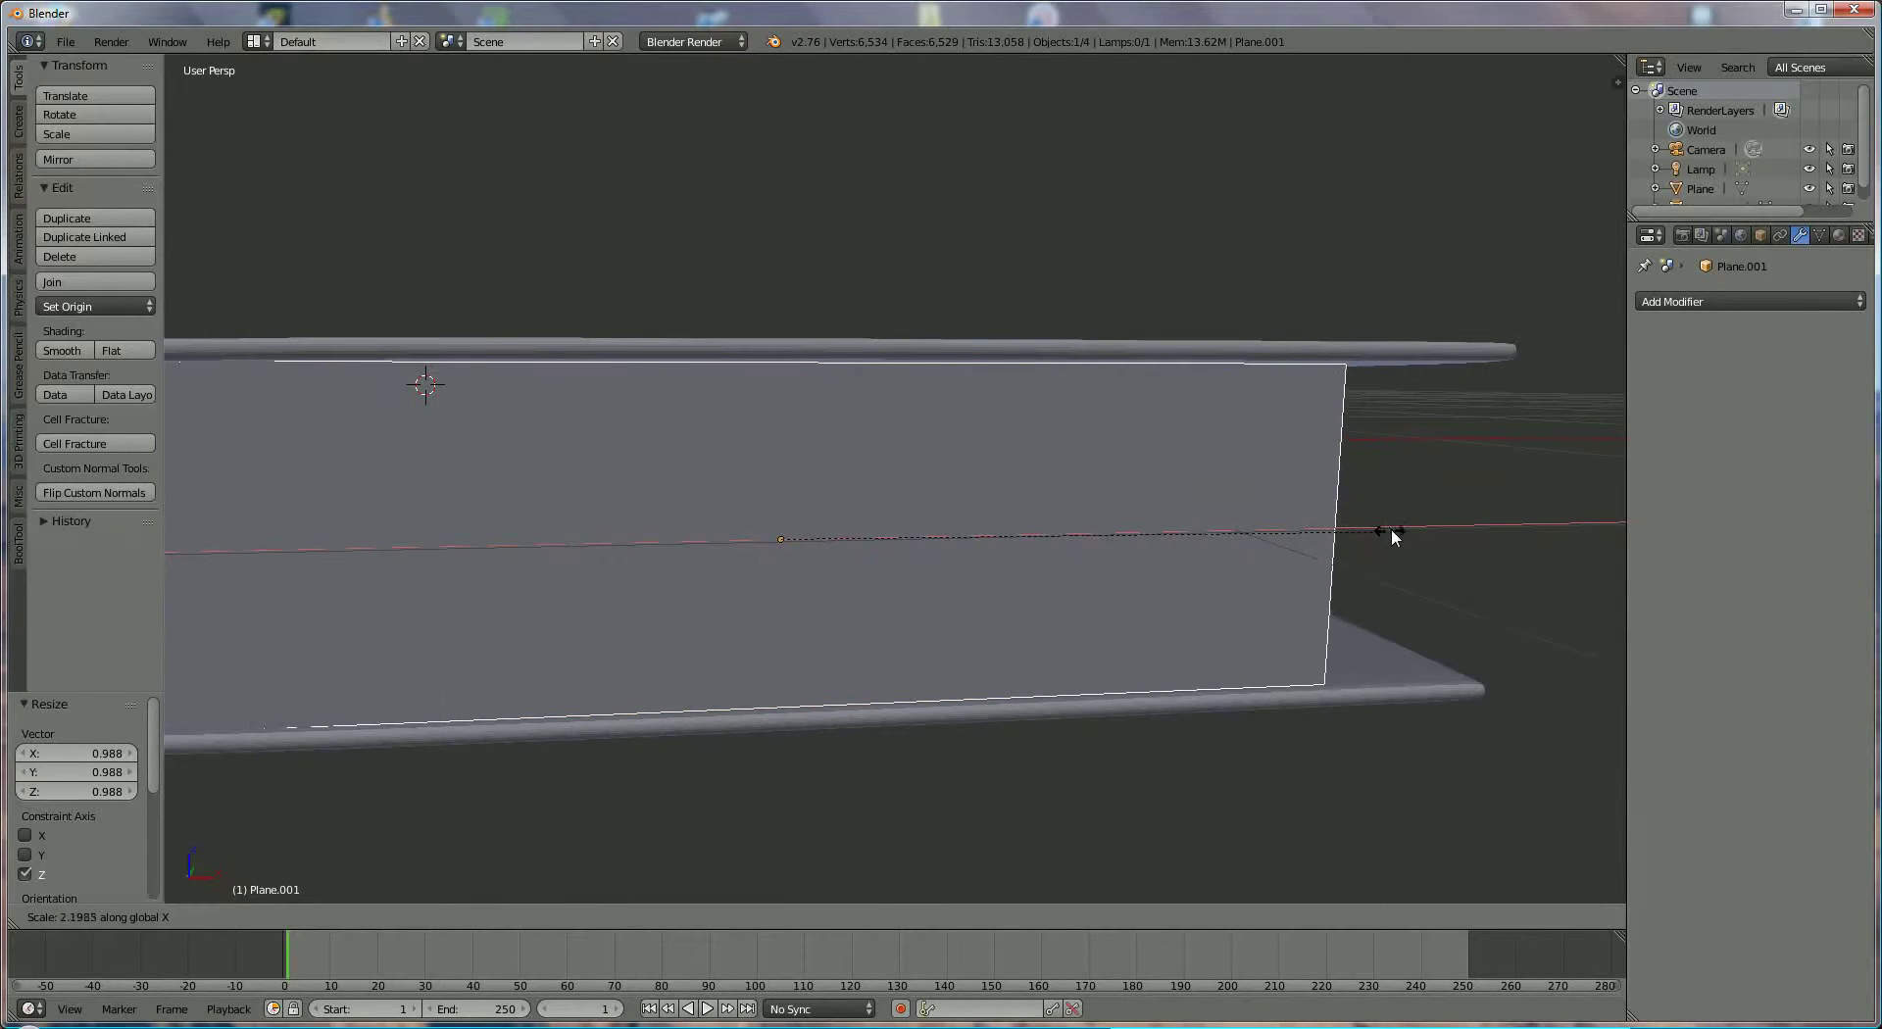
{"action": "left_click", "coordinate": [1530, 522]}
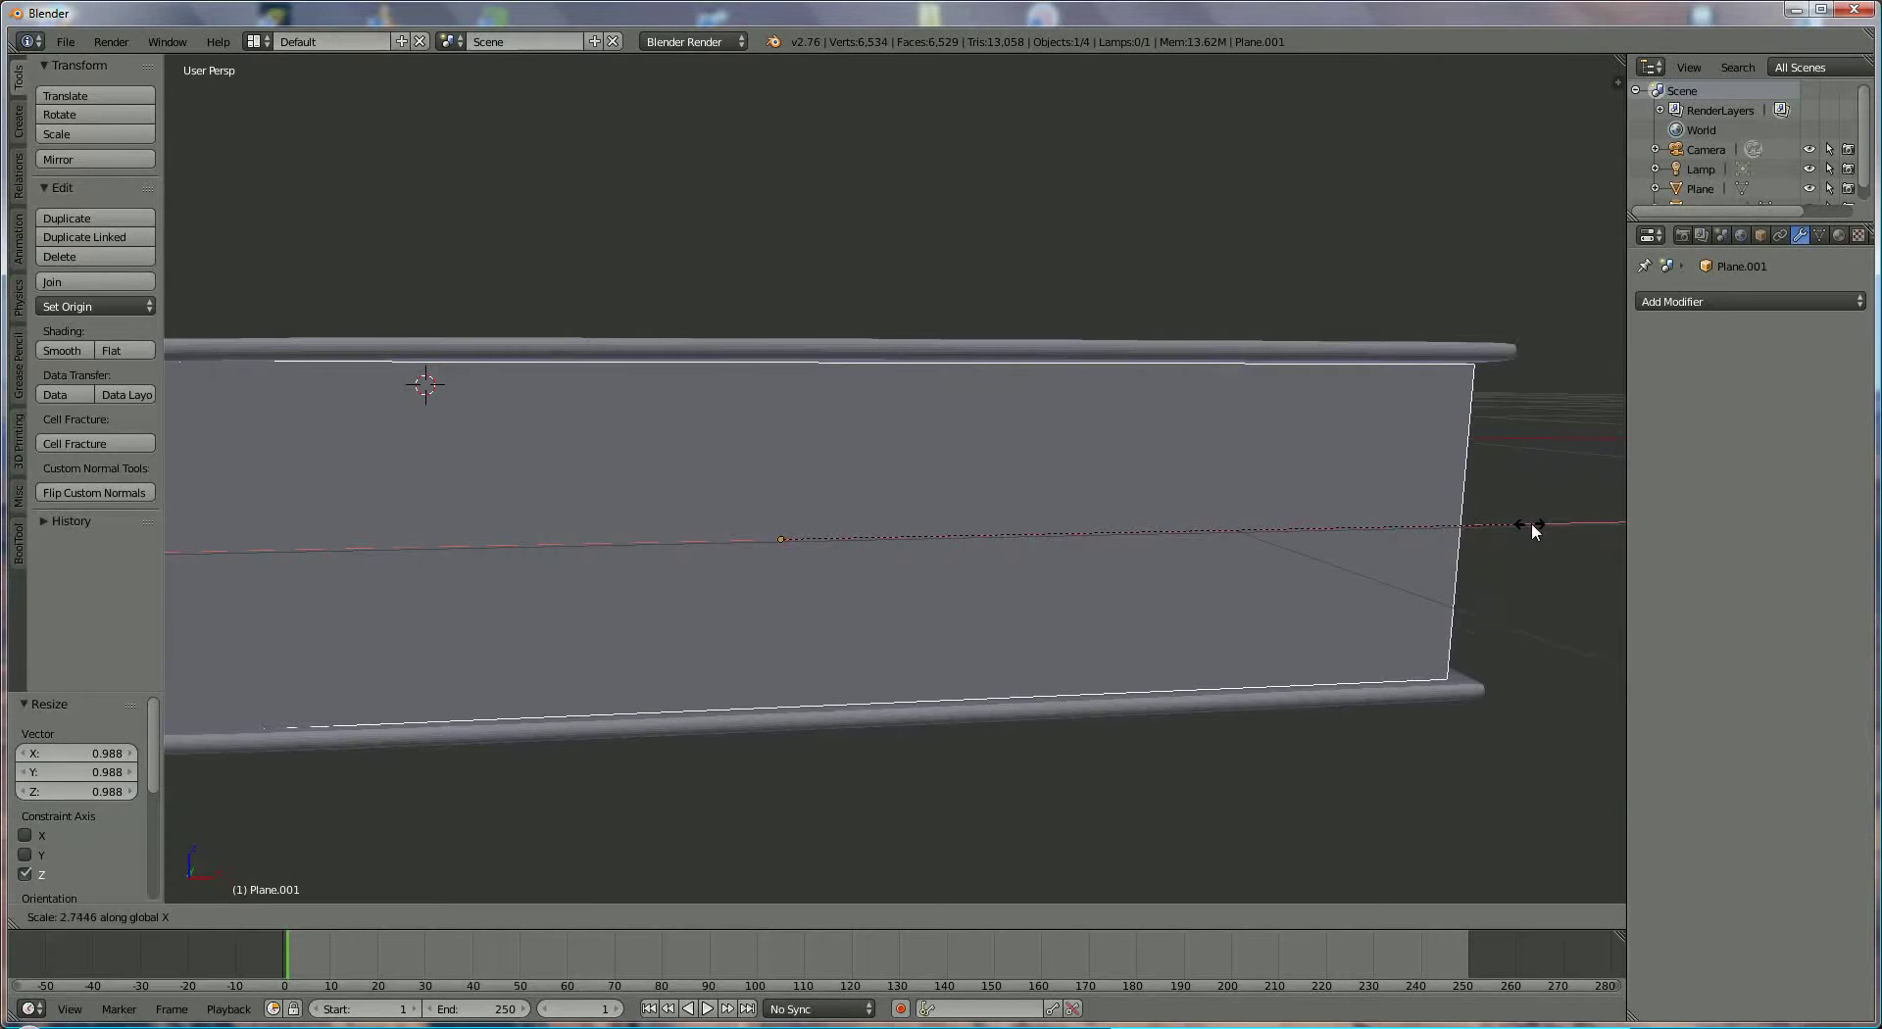
{"action": "middle_click_drag", "start_coordinate": [722, 527], "coordinate": [1007, 532]}
{"action": "key", "text": "s"}
{"action": "key", "text": "x"}
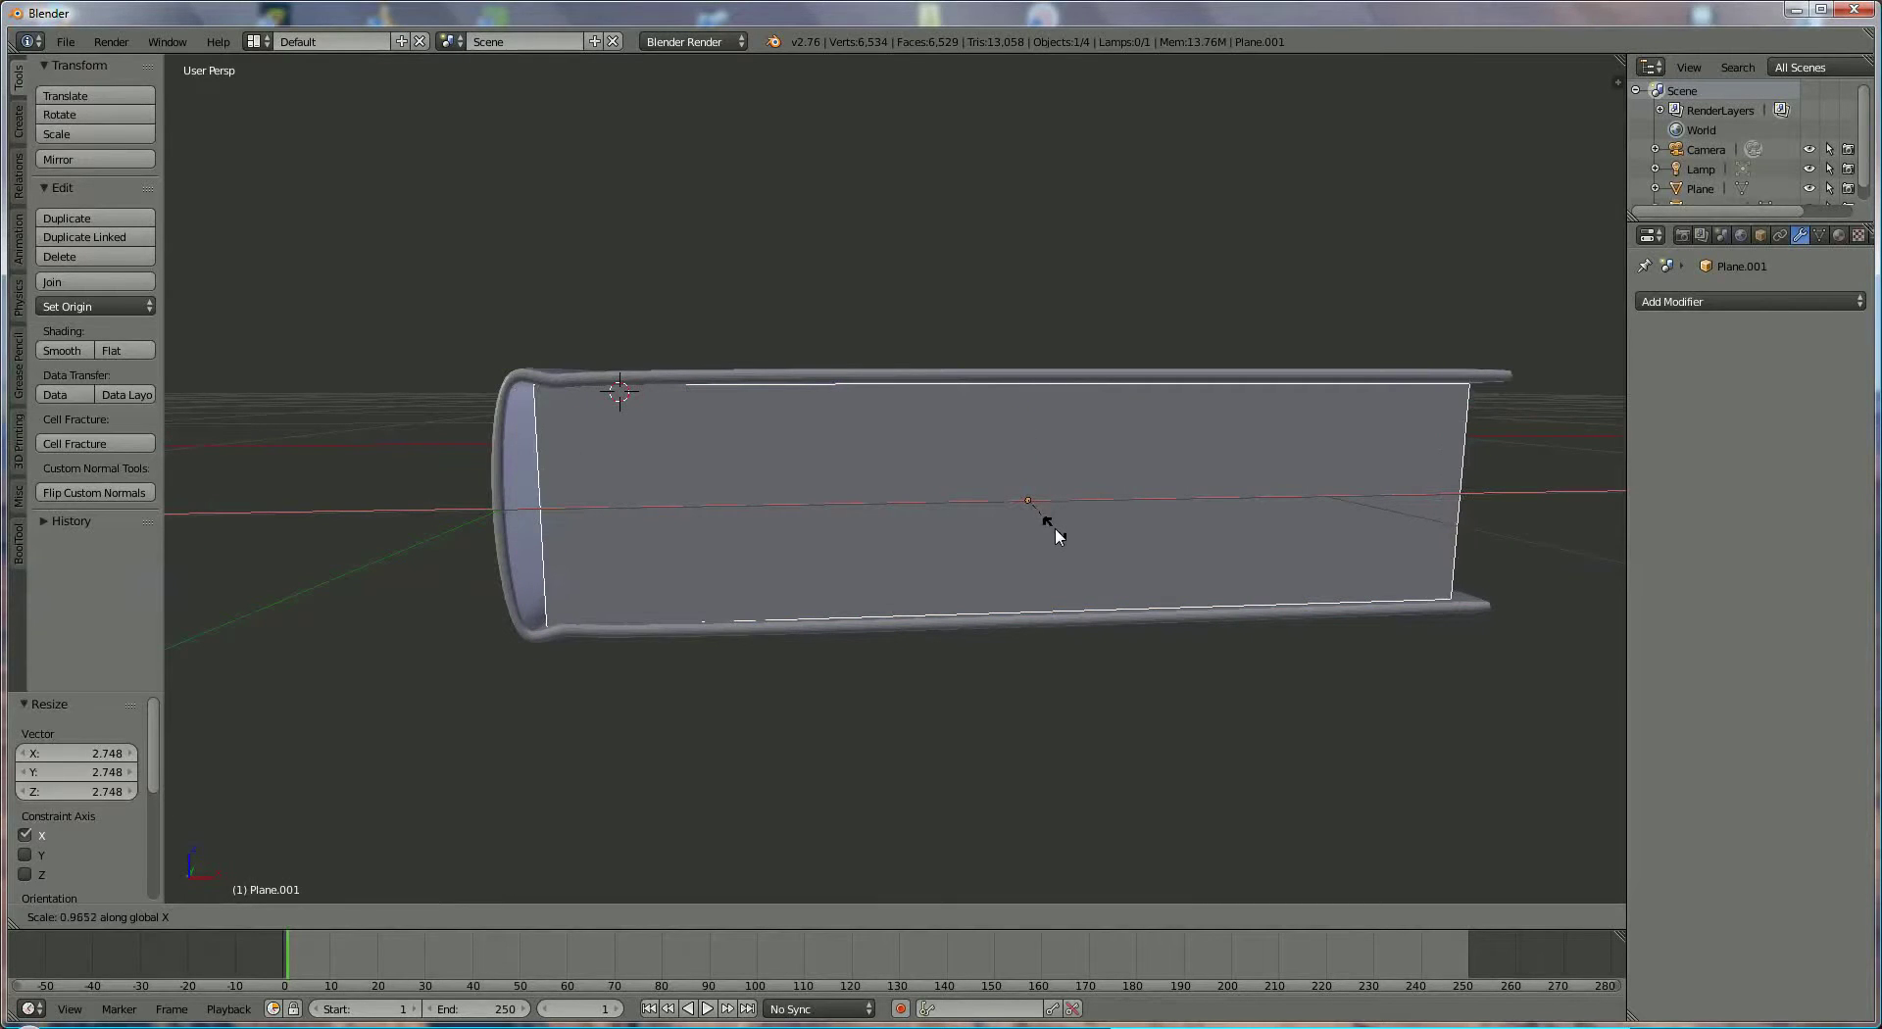
{"action": "left_click", "coordinate": [1056, 534]}
{"action": "mouse_move", "coordinate": [984, 580]}
{"action": "middle_mouse_down"}
{"action": "mouse_move", "coordinate": [920, 584]}
{"action": "mouse_move", "coordinate": [950, 592]}
{"action": "middle_mouse_up"}
{"action": "scroll", "coordinate": [949, 597], "scroll_direction": "up", "scroll_amount": 3}
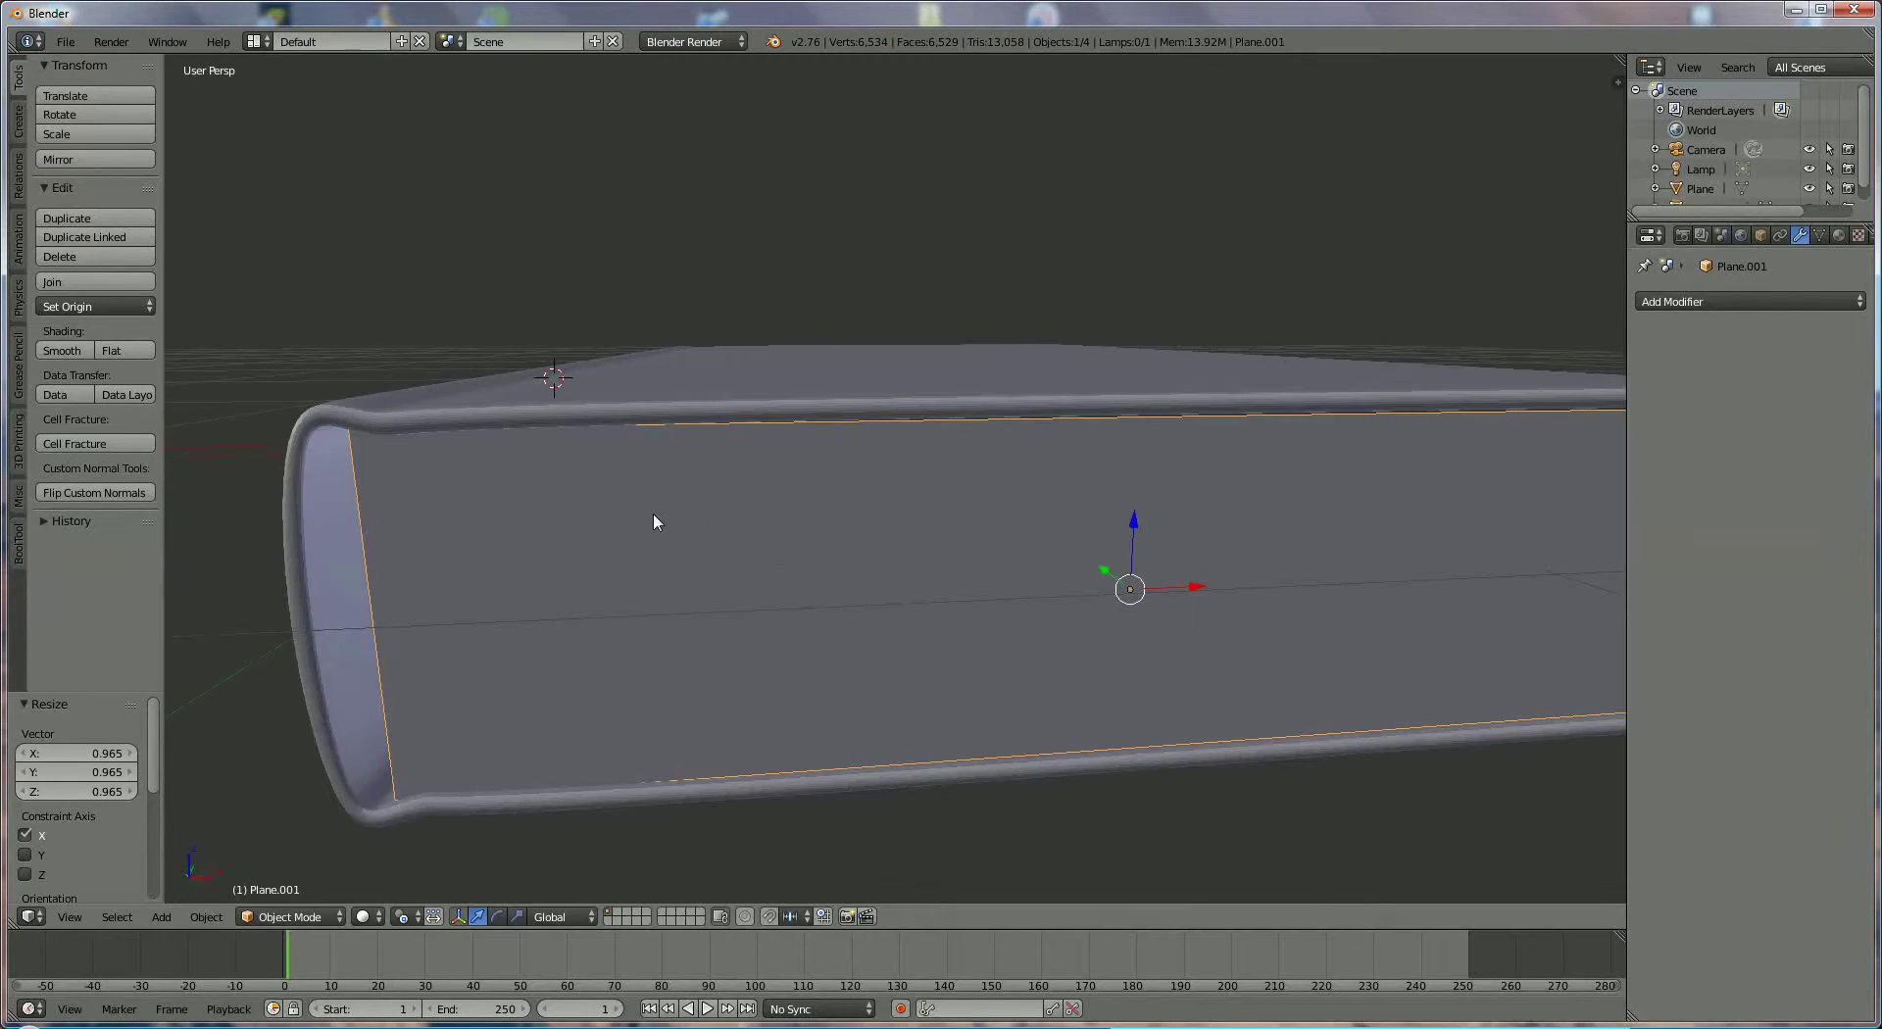
{"action": "scroll", "coordinate": [656, 529], "scroll_direction": "down", "scroll_amount": 2}
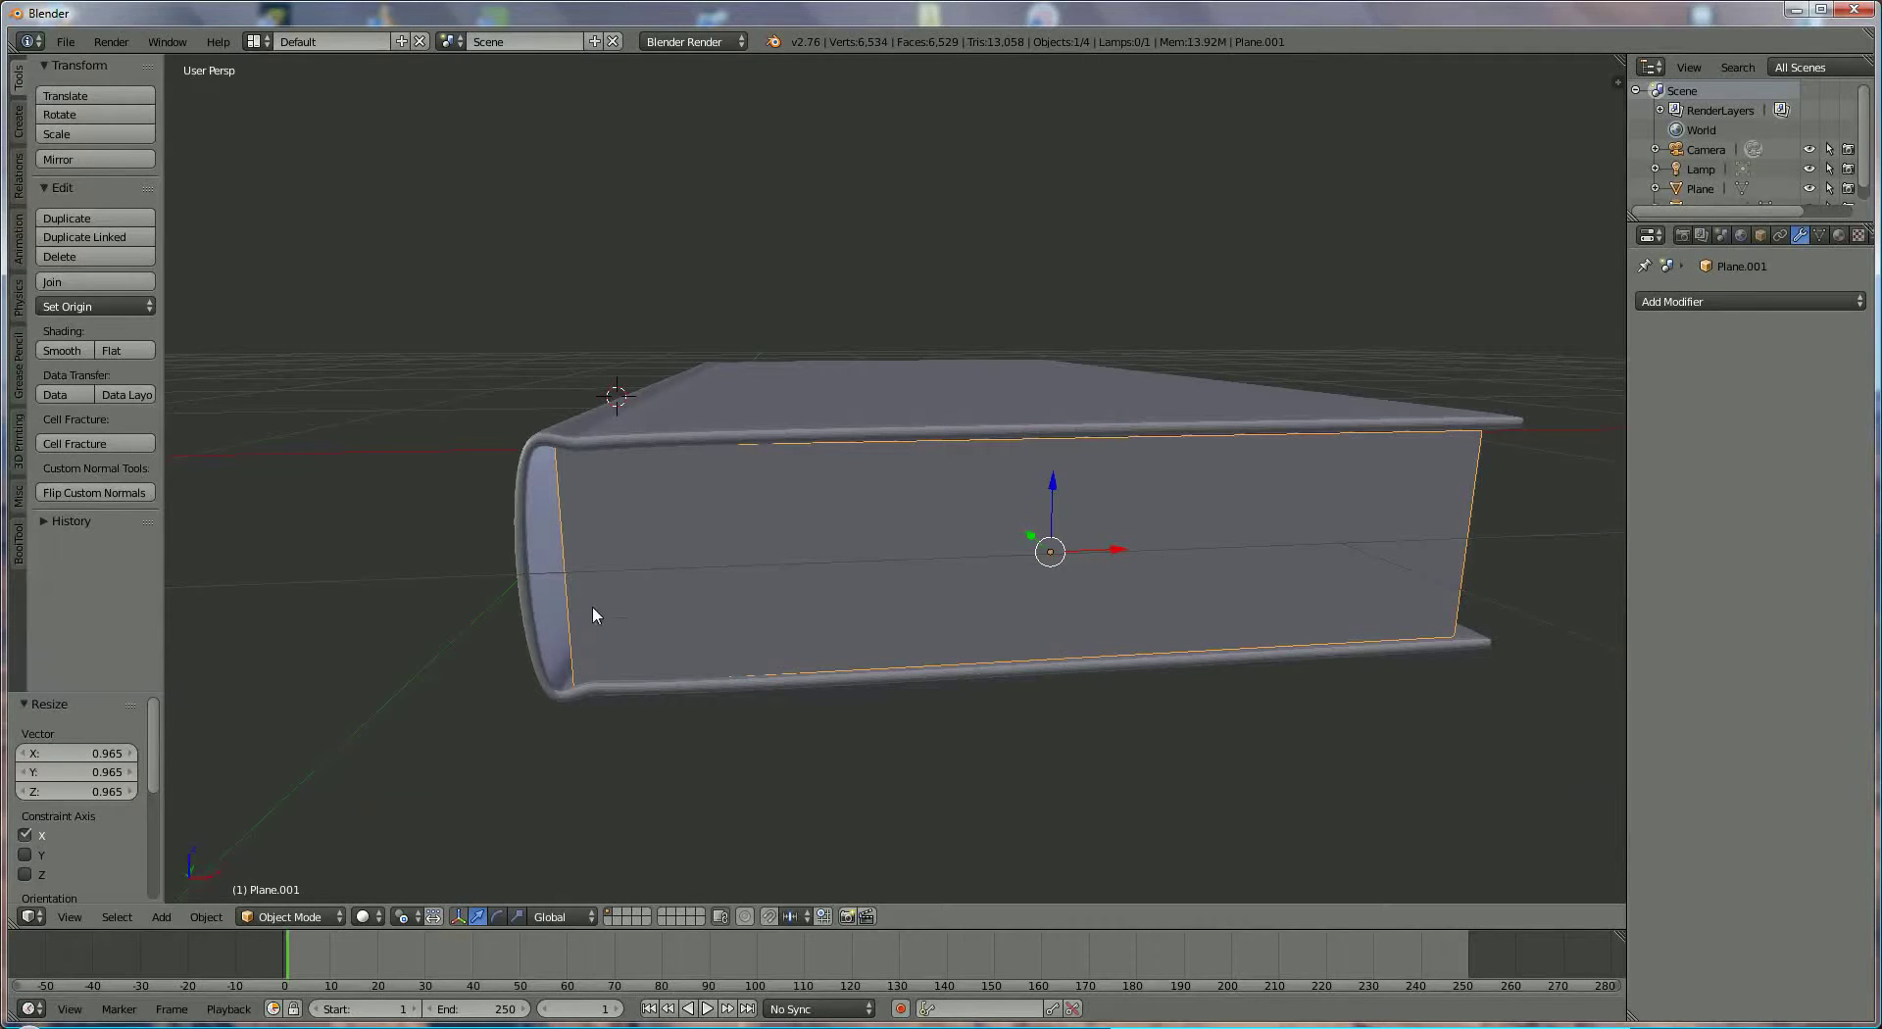
Enter Edit Mode on the page plane and add 9 evenly spaced loop cuts
{"action": "left_click", "coordinate": [283, 918]}
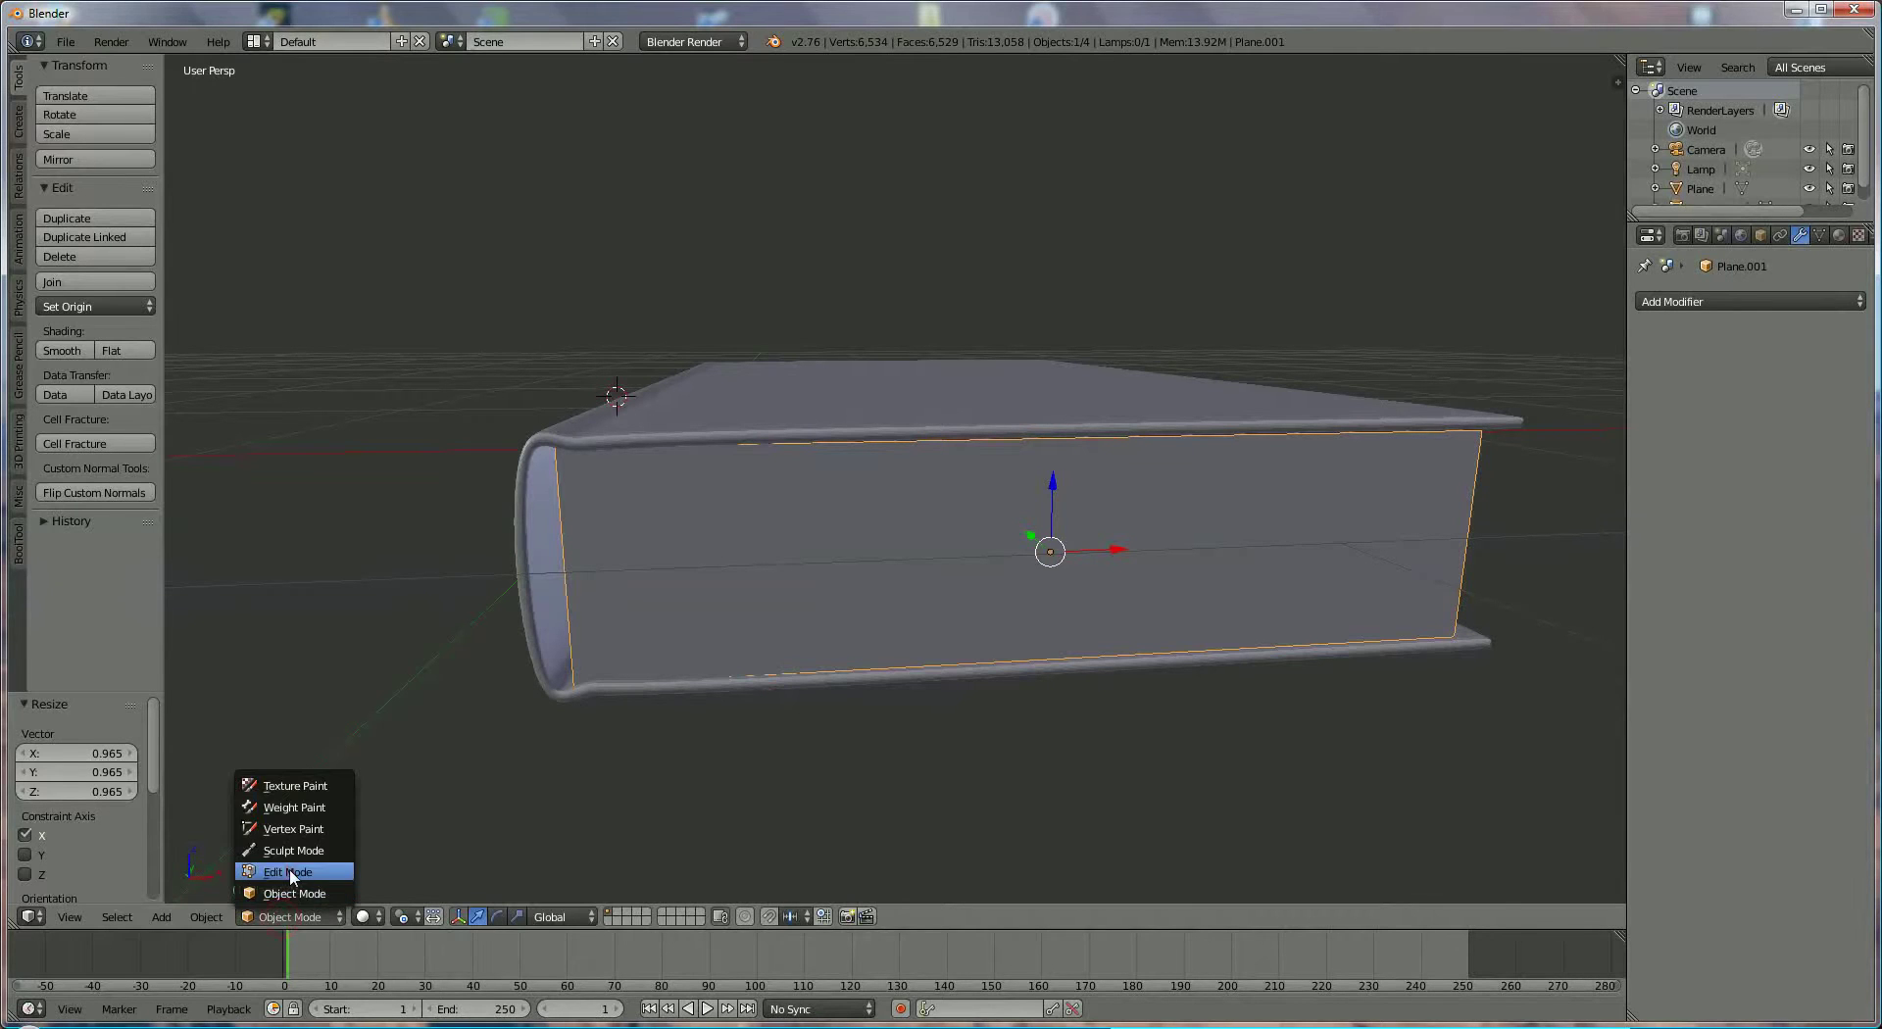
{"action": "left_click", "coordinate": [294, 873]}
{"action": "key", "text": "ctrl+r"}
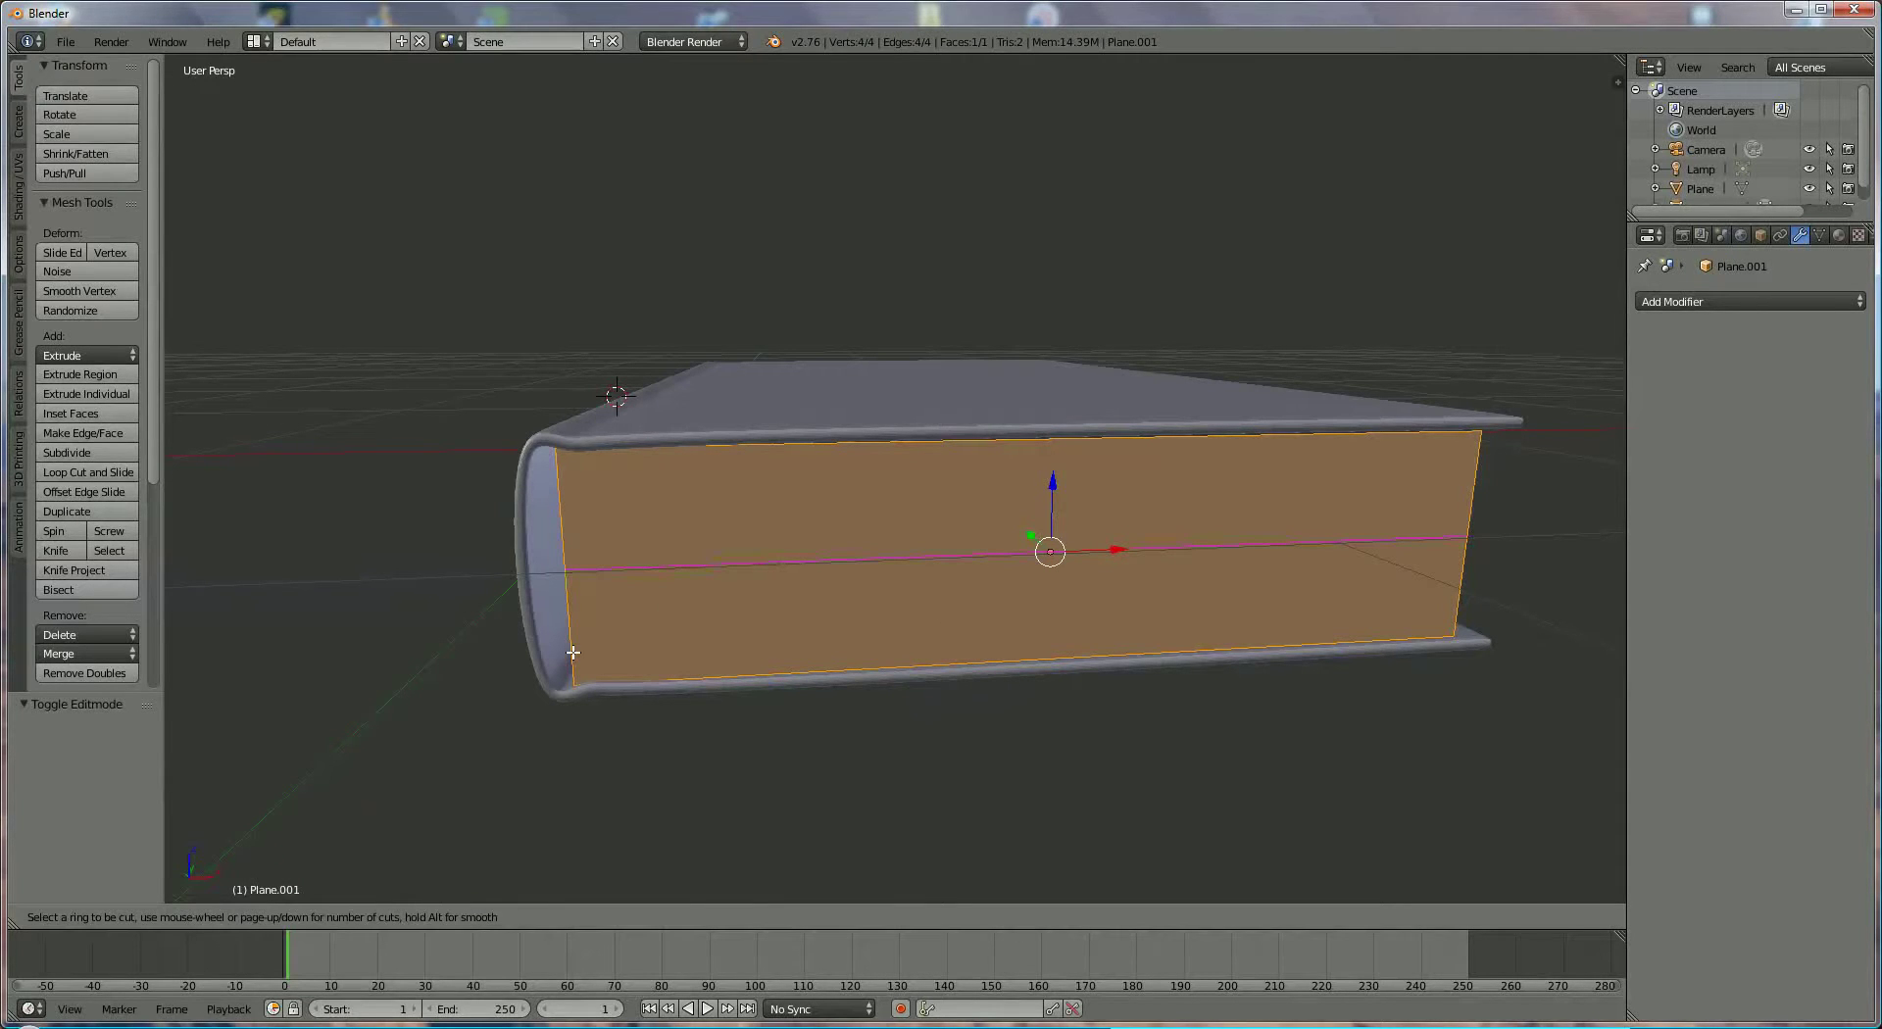
{"action": "scroll", "coordinate": [573, 651], "scroll_direction": "up", "scroll_amount": 1}
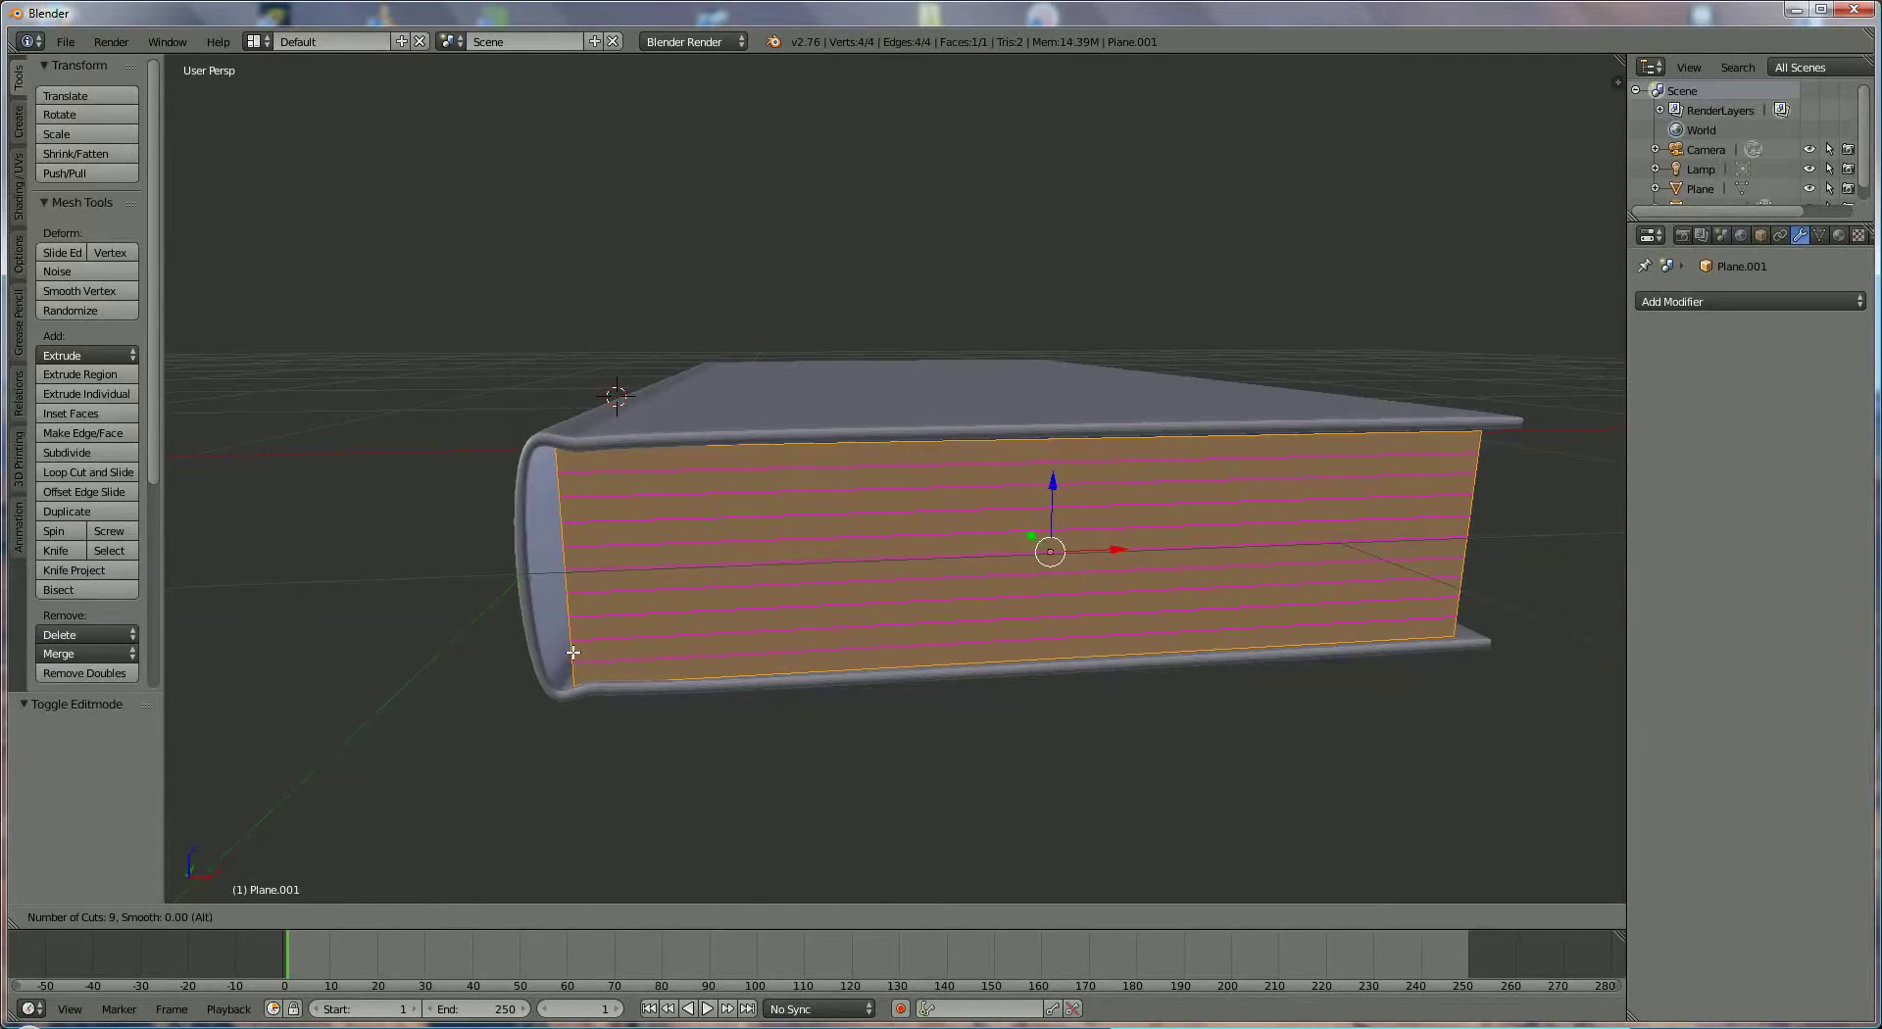
{"action": "left_click", "coordinate": [572, 652]}
{"action": "right_click", "coordinate": [573, 652]}
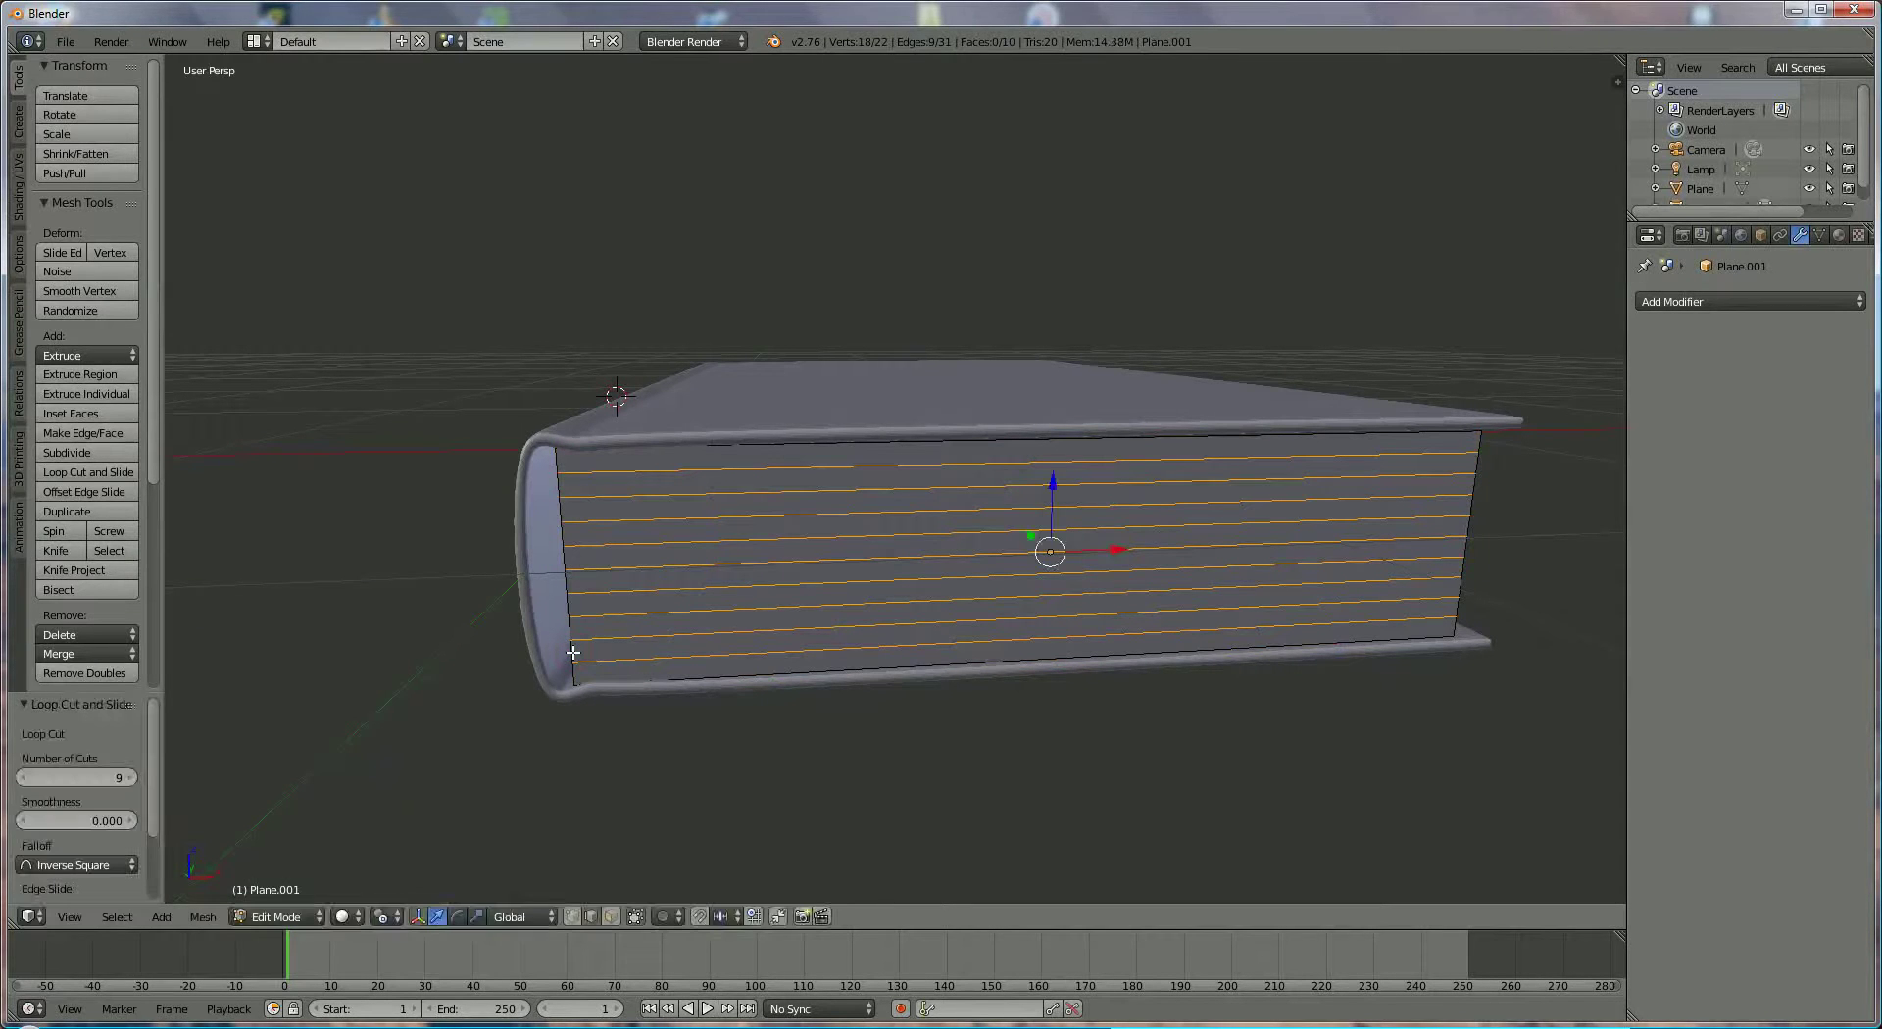
{"action": "scroll", "coordinate": [1095, 632], "scroll_direction": "up", "scroll_amount": 6}
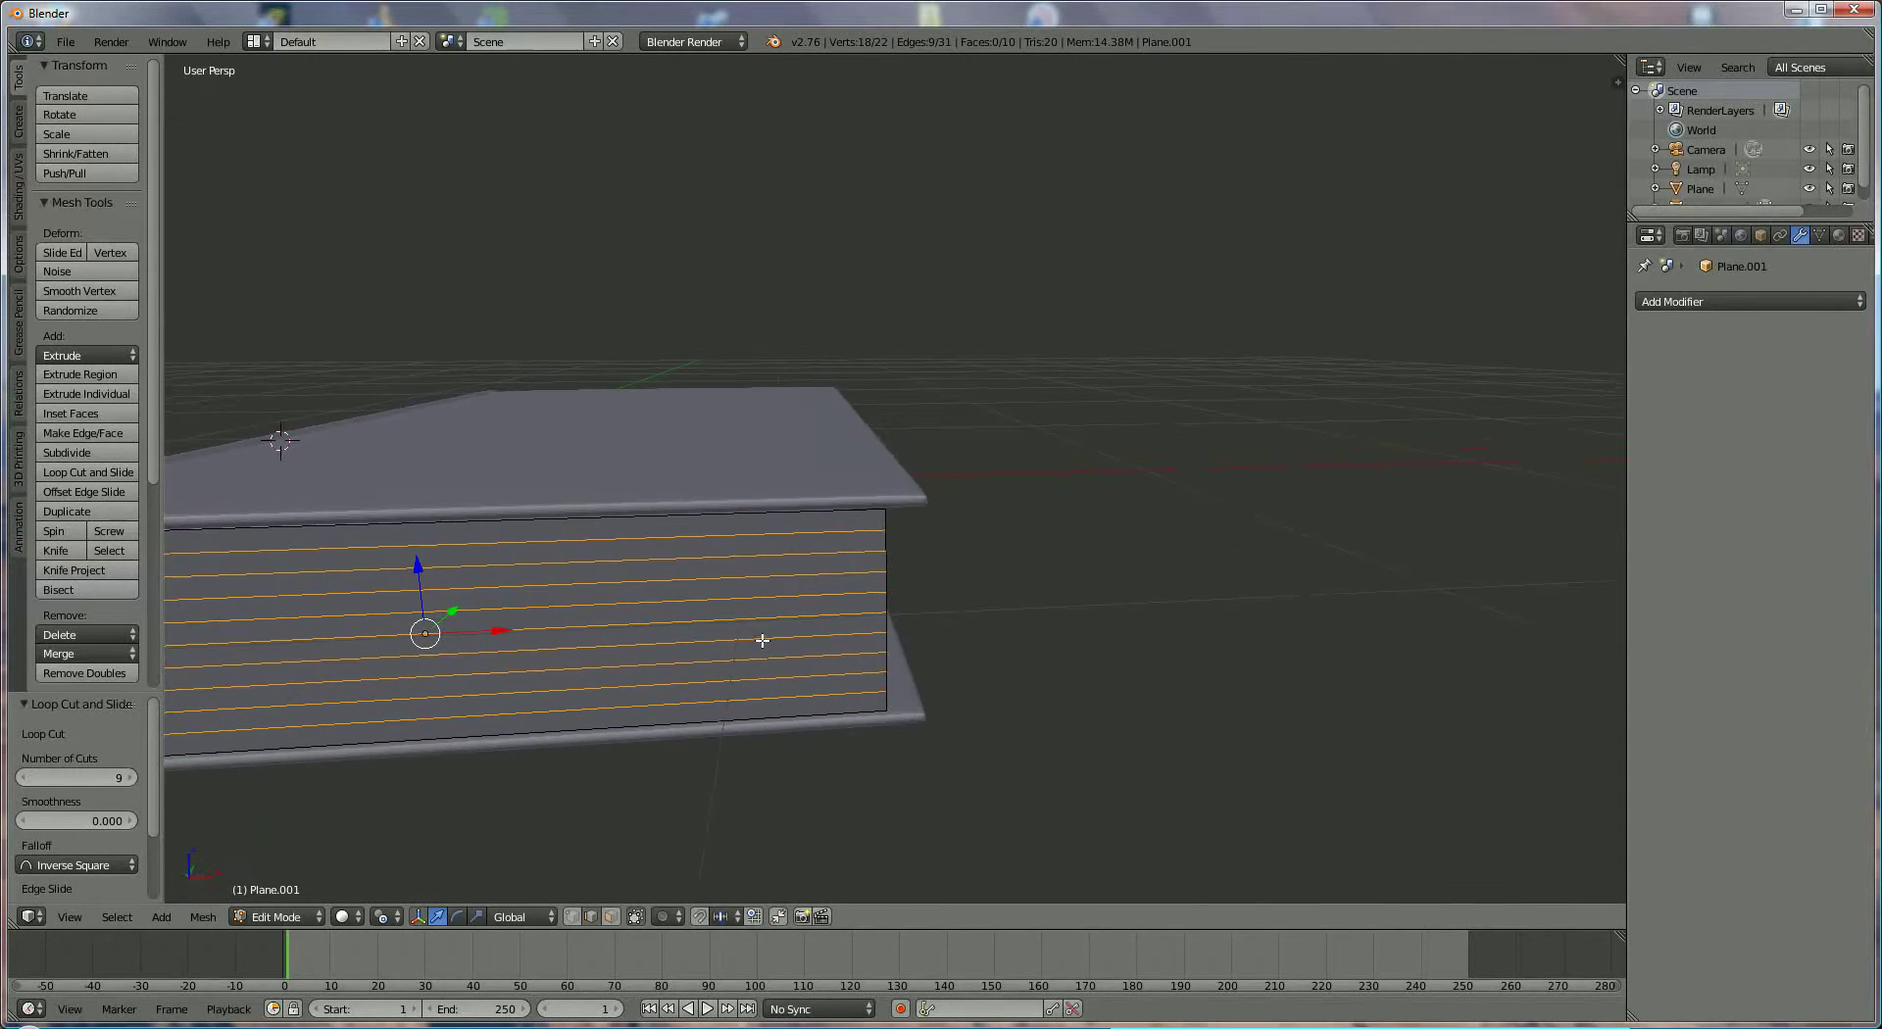
{"action": "middle_click_drag", "start_coordinate": [892, 608], "coordinate": [891, 592]}
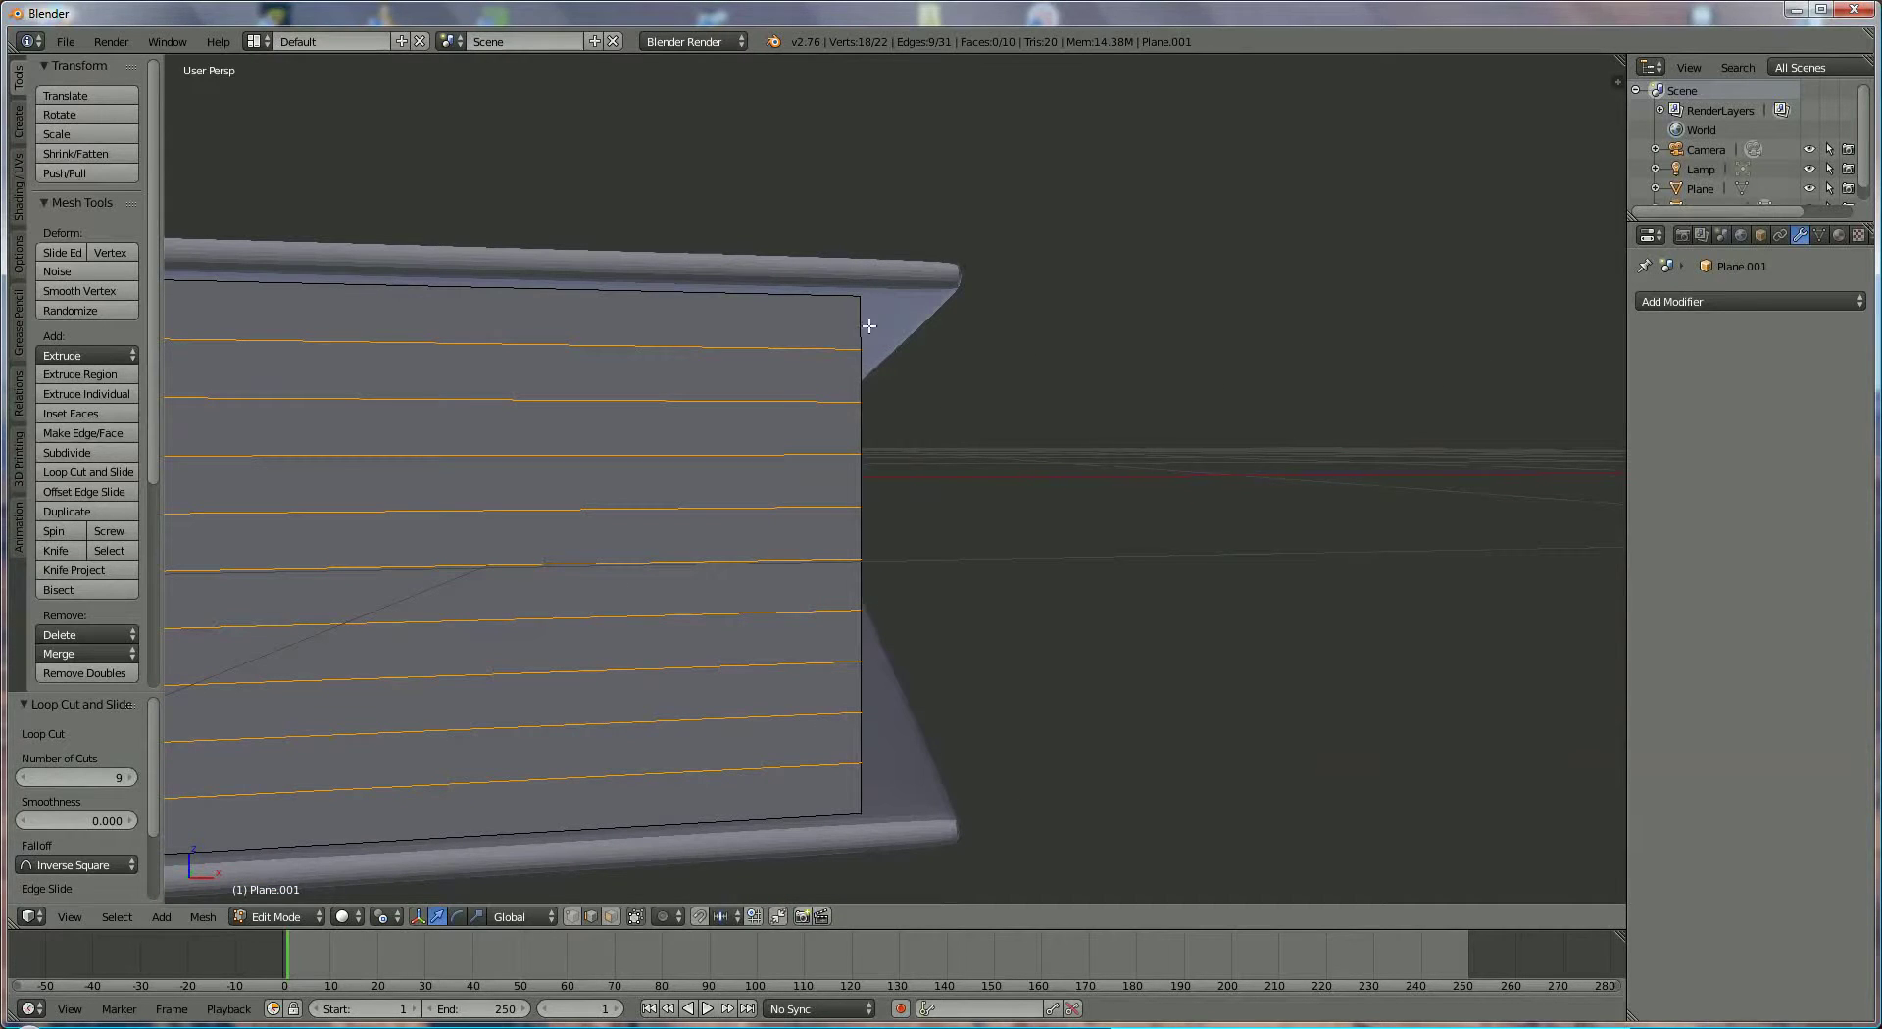
In vertex mode, select all page-edge vertices top to bottom and shift them slightly inward along X
{"action": "left_click", "coordinate": [575, 919]}
{"action": "right_click", "coordinate": [861, 348]}
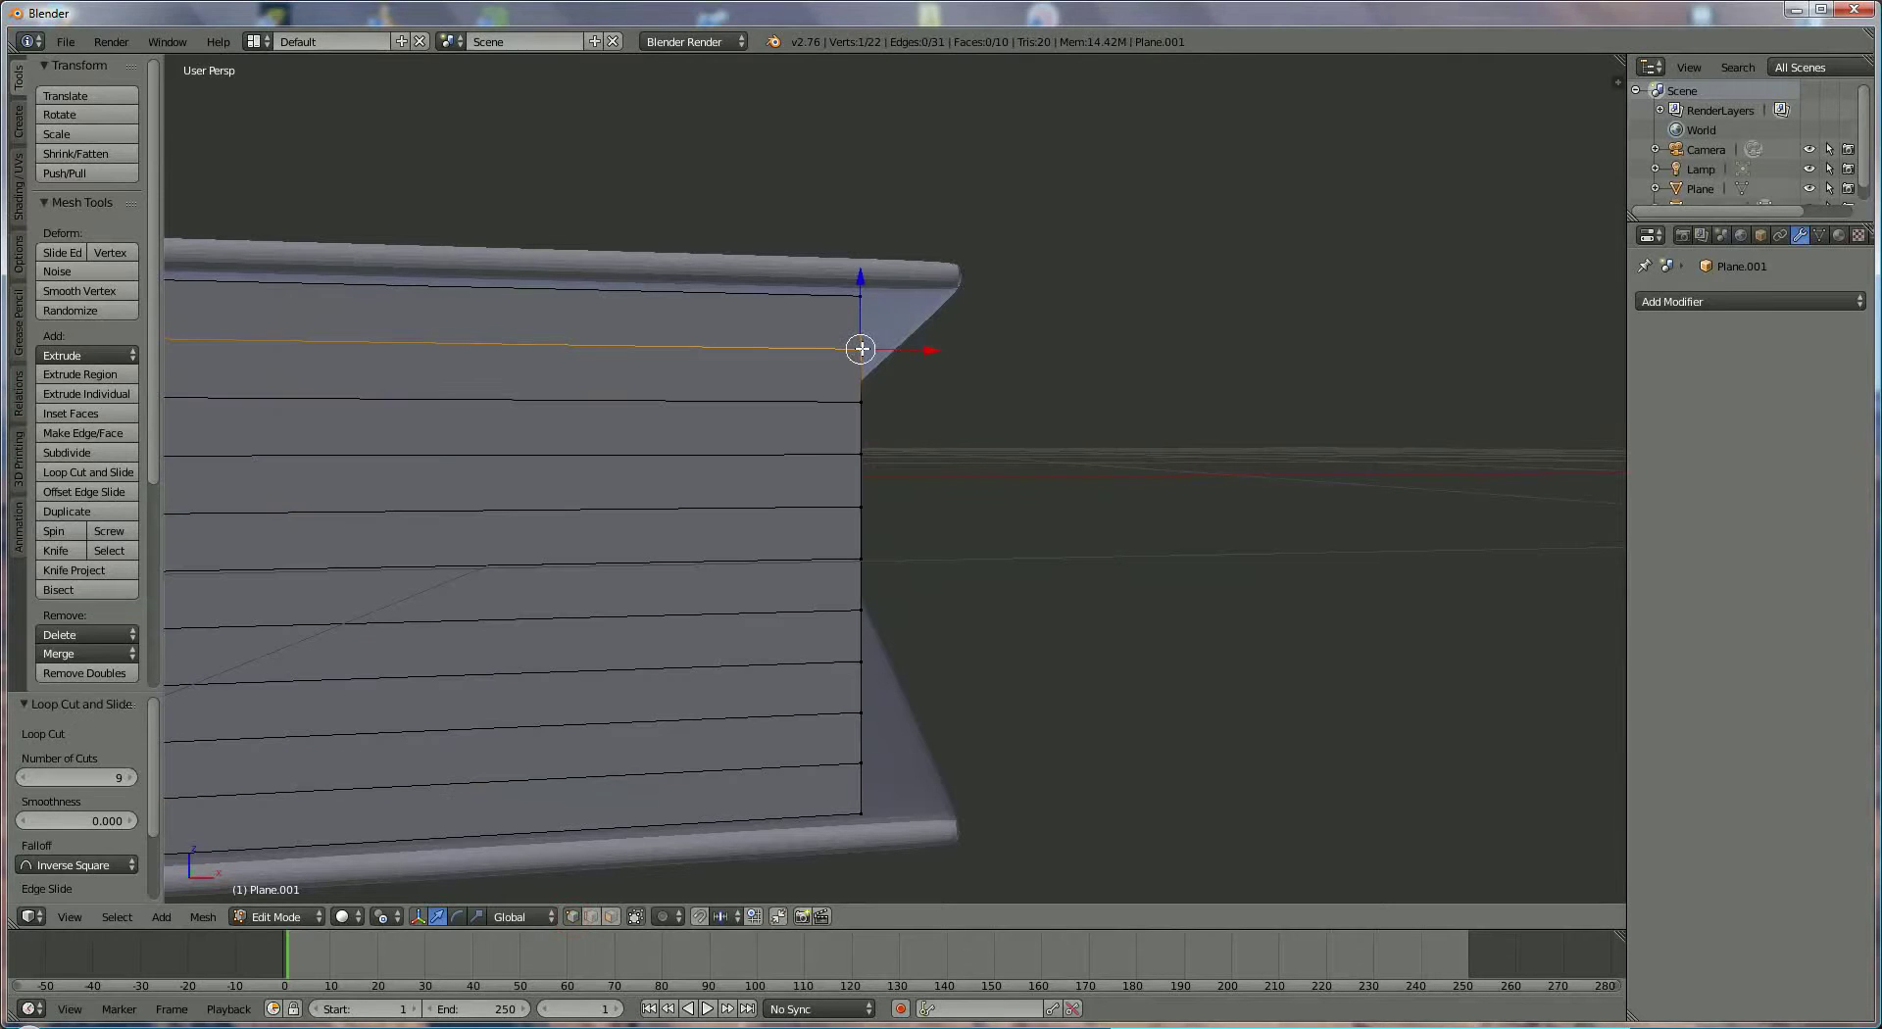
{"action": "right_click", "coordinate": [858, 403], "text": "shift"}
{"action": "right_click", "coordinate": [862, 455], "text": "shift"}
{"action": "right_click", "coordinate": [863, 507], "text": "shift"}
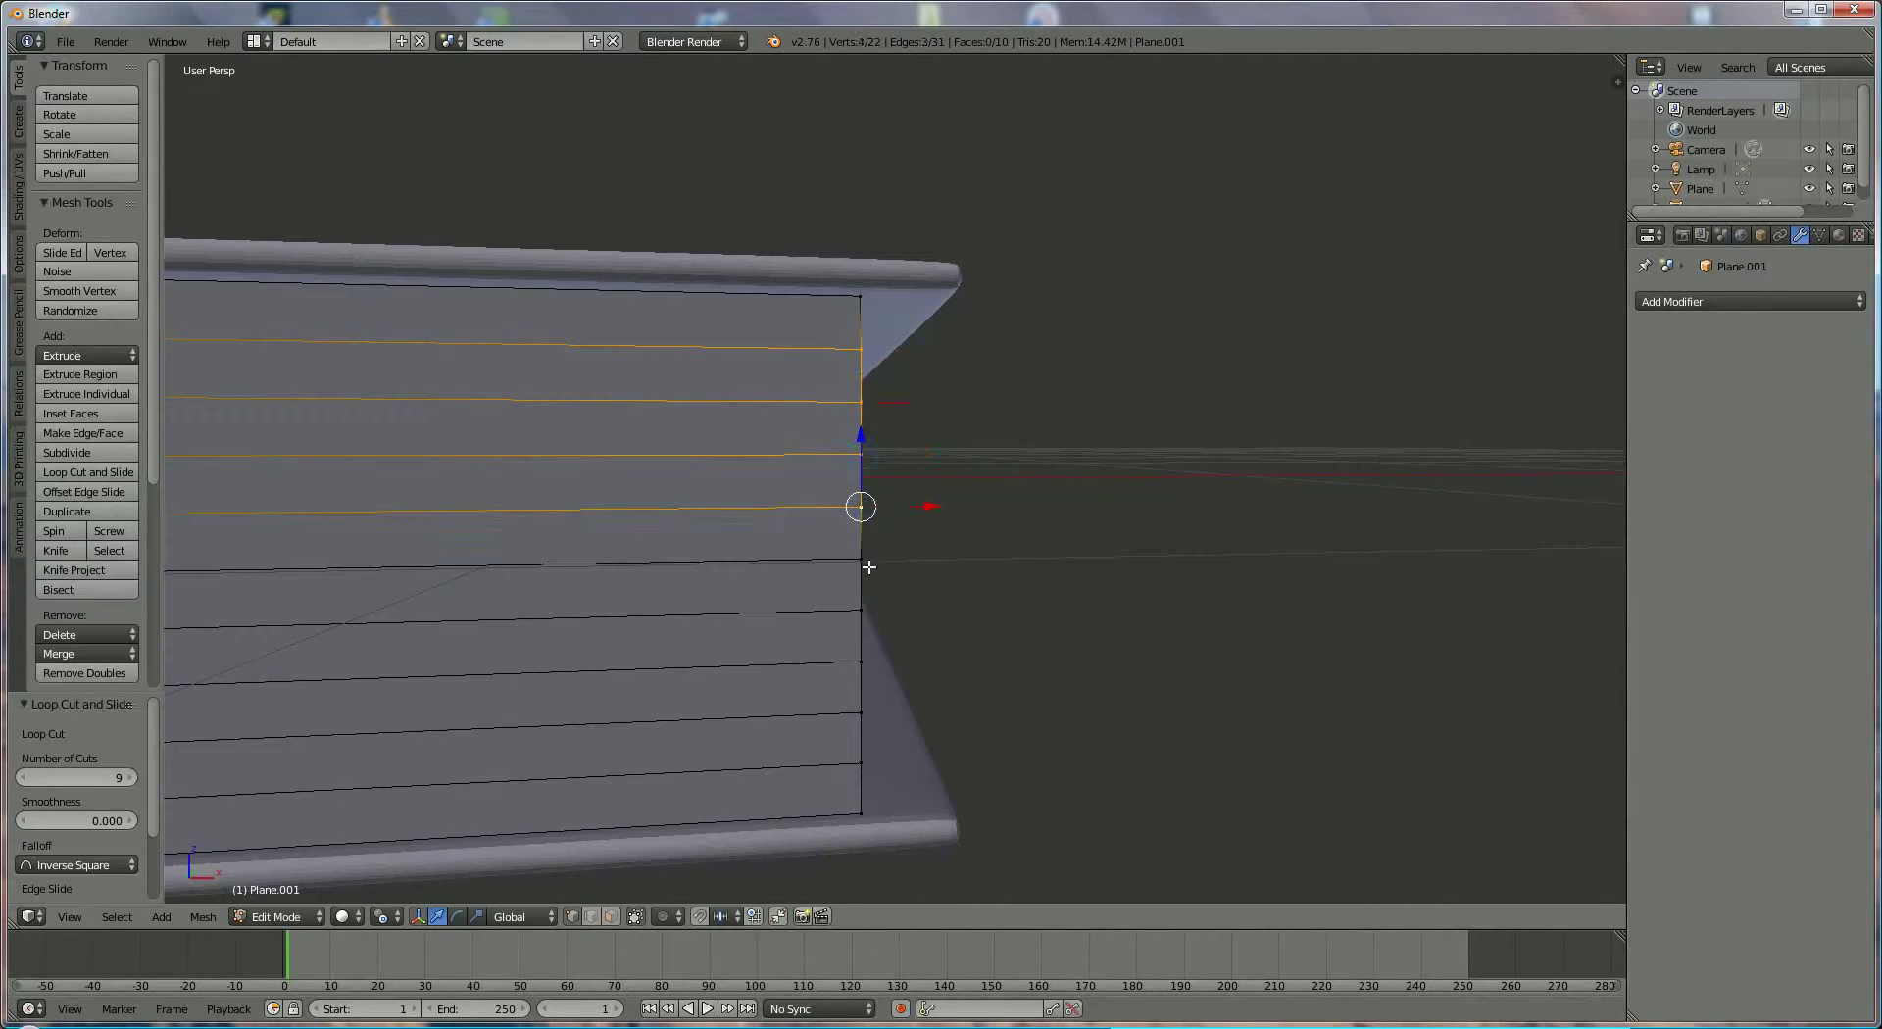
{"action": "right_click", "coordinate": [863, 560], "text": "shift"}
{"action": "right_click", "coordinate": [863, 611], "text": "shift"}
{"action": "right_click", "coordinate": [862, 662], "text": "shift"}
{"action": "right_click", "coordinate": [863, 713], "text": "shift"}
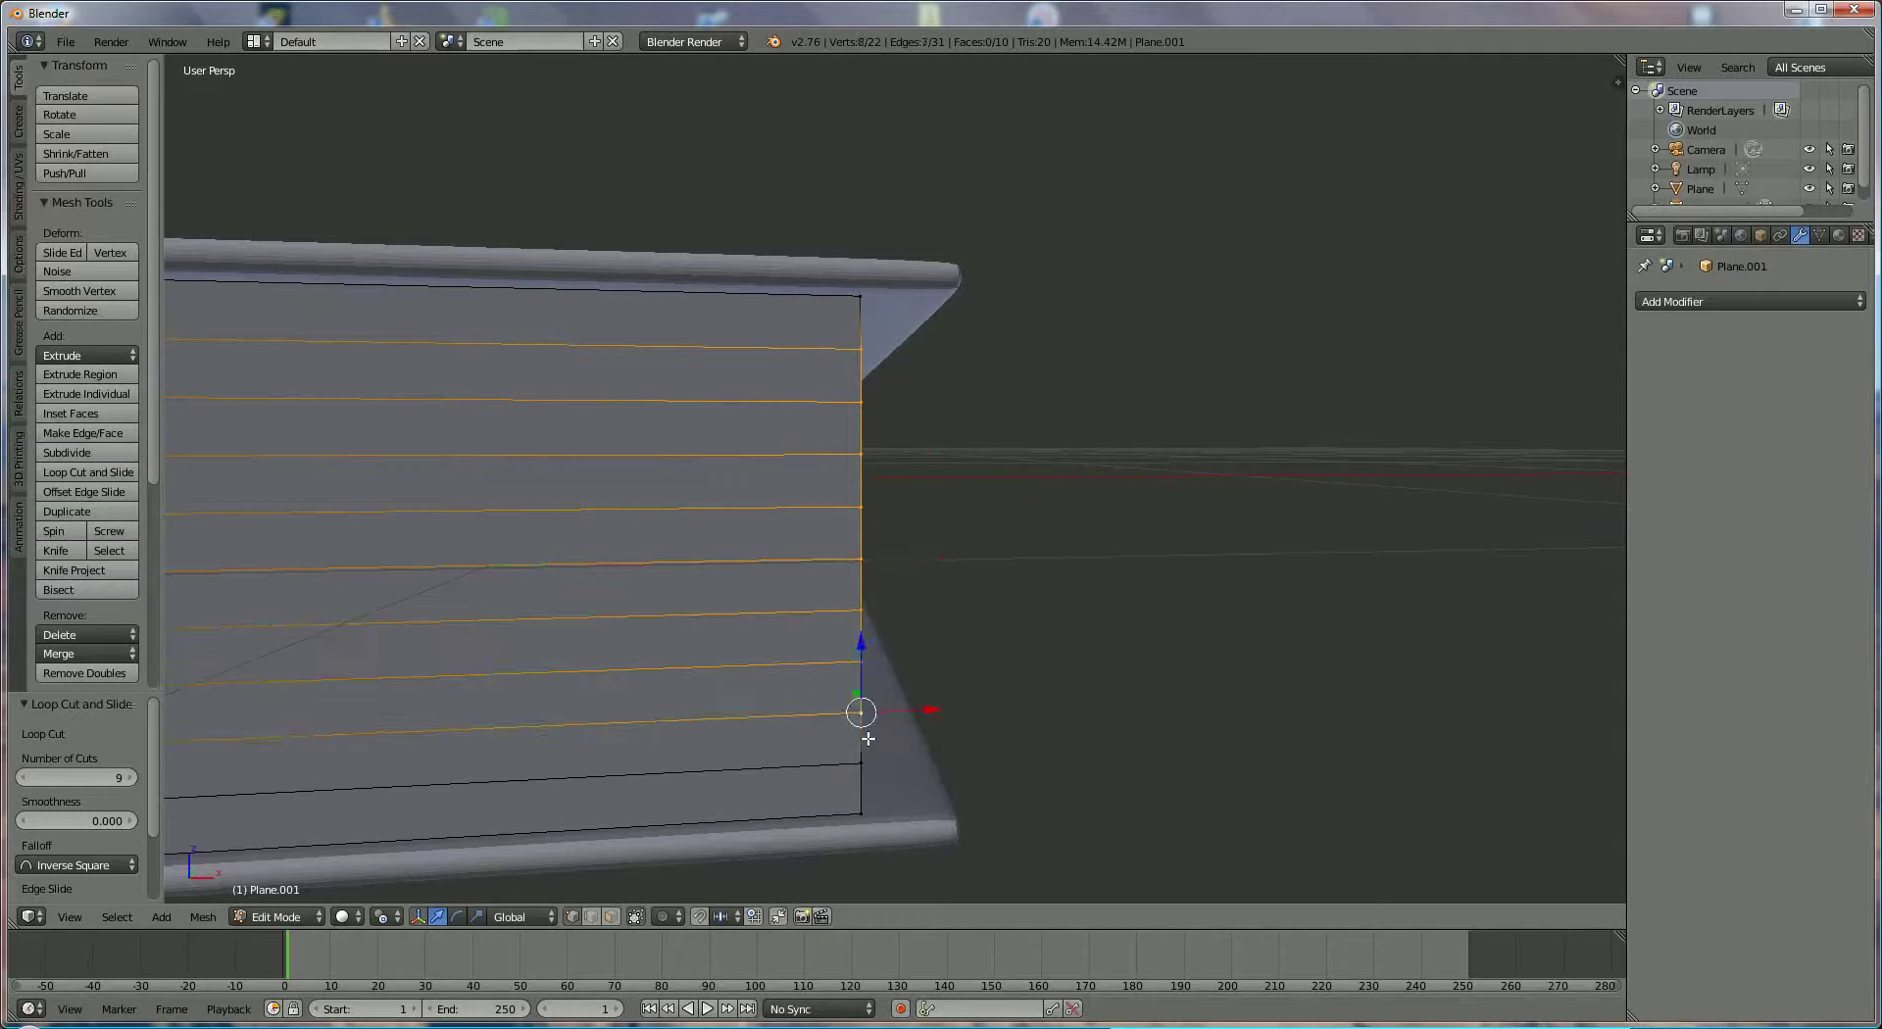
{"action": "right_click", "coordinate": [863, 763], "text": "shift"}
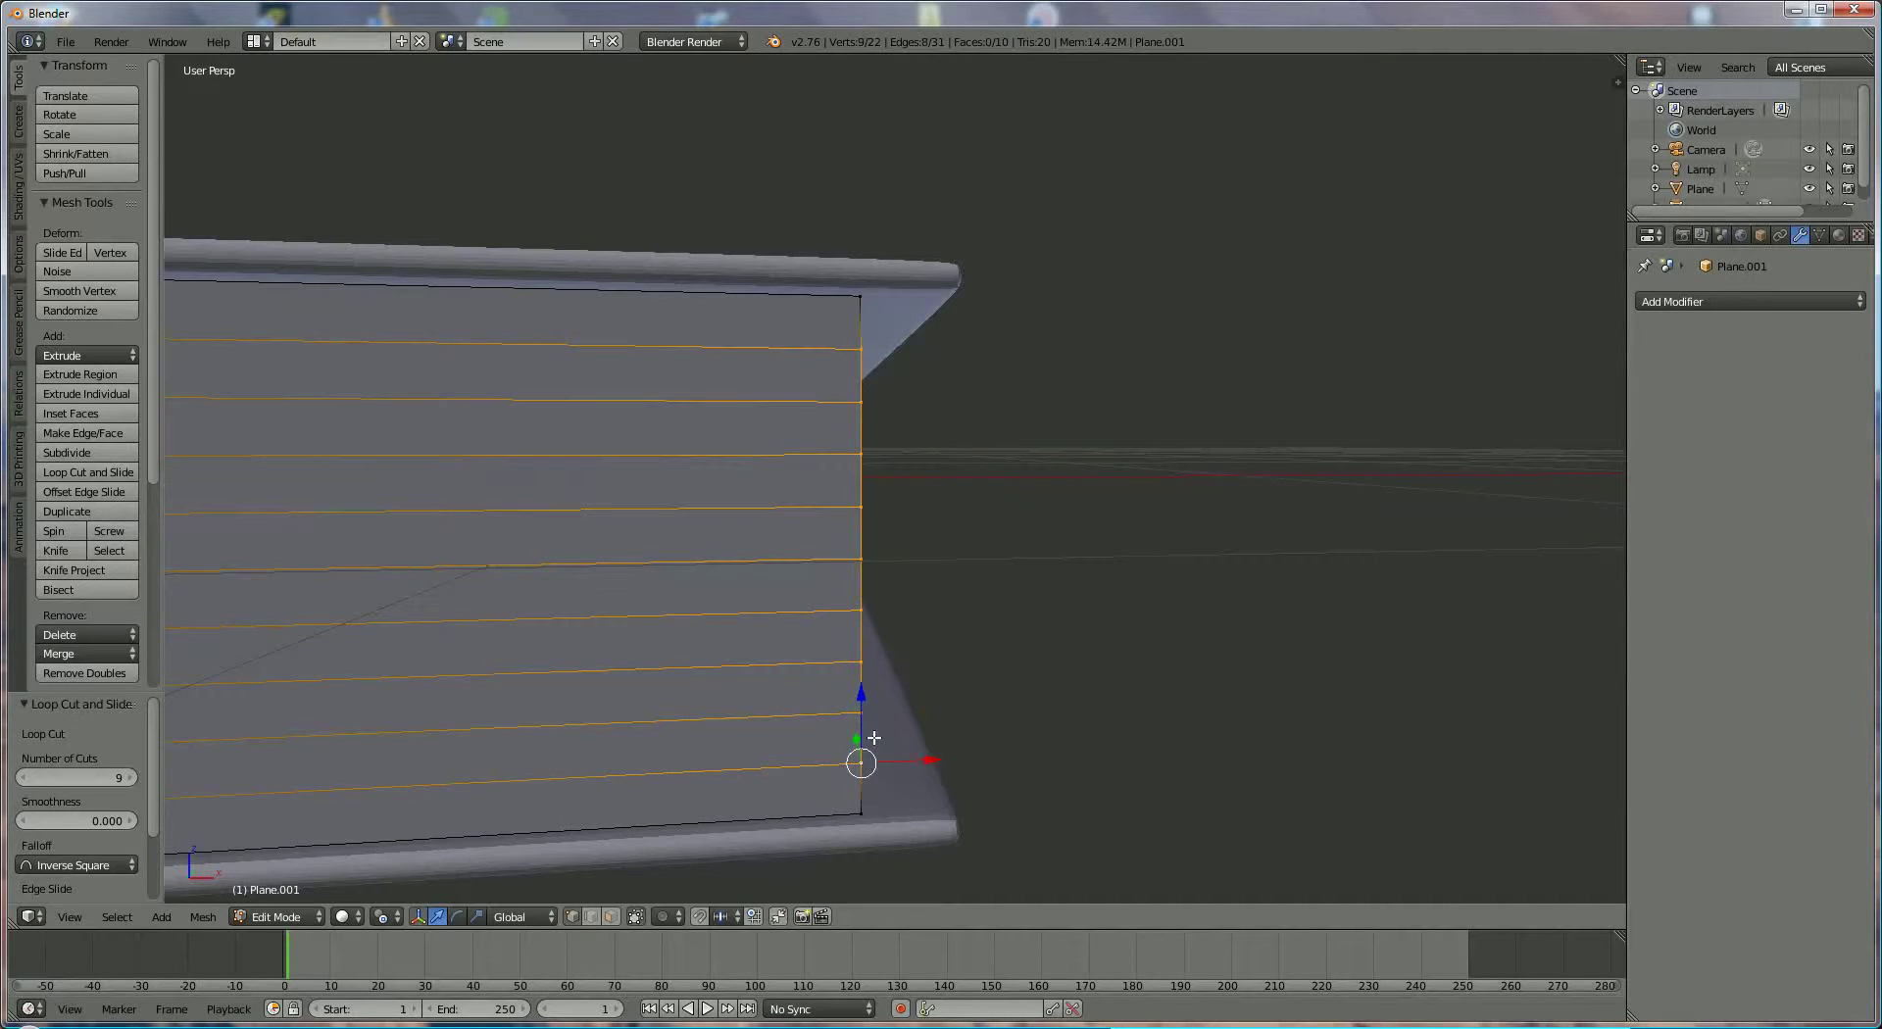
{"action": "left_click_drag", "start_coordinate": [927, 759], "coordinate": [915, 759]}
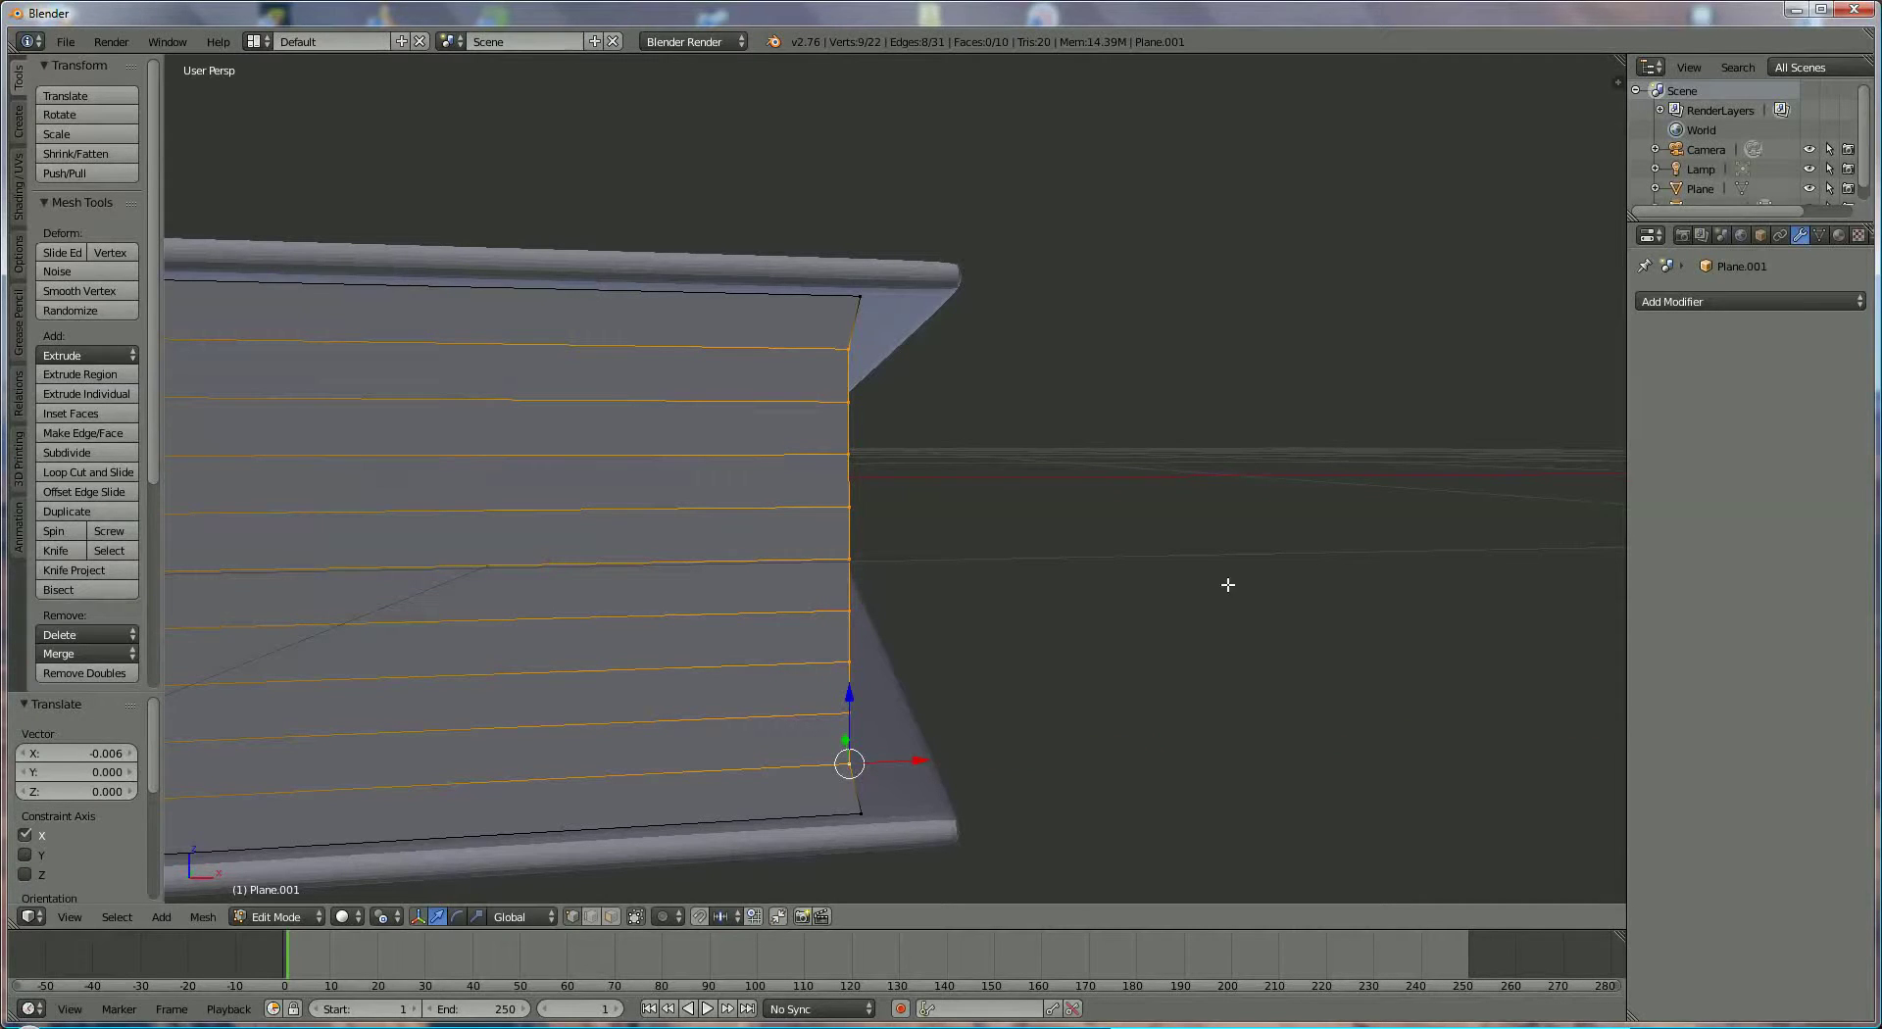
Push progressively smaller middle groups of edge vertices deeper, ending with the center vertex
{"action": "right_click", "coordinate": [852, 350], "text": "shift"}
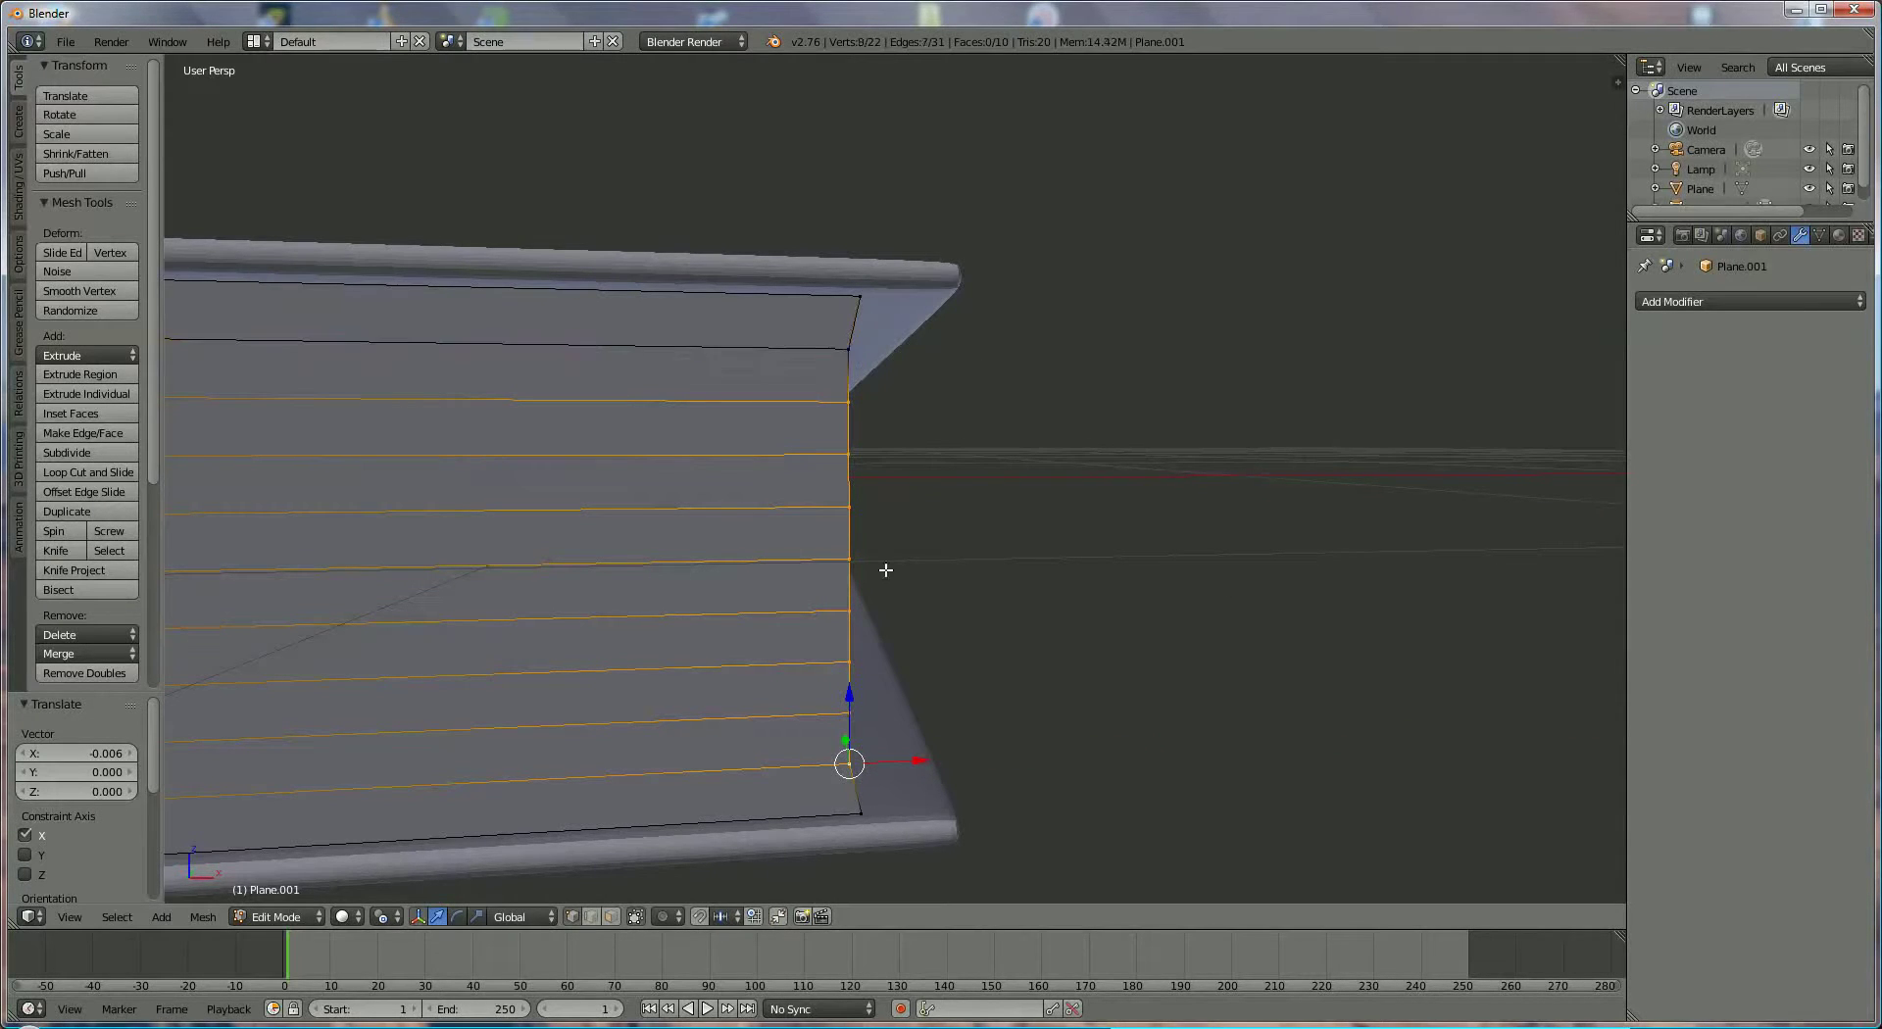
{"action": "right_click", "coordinate": [859, 759], "text": "shift"}
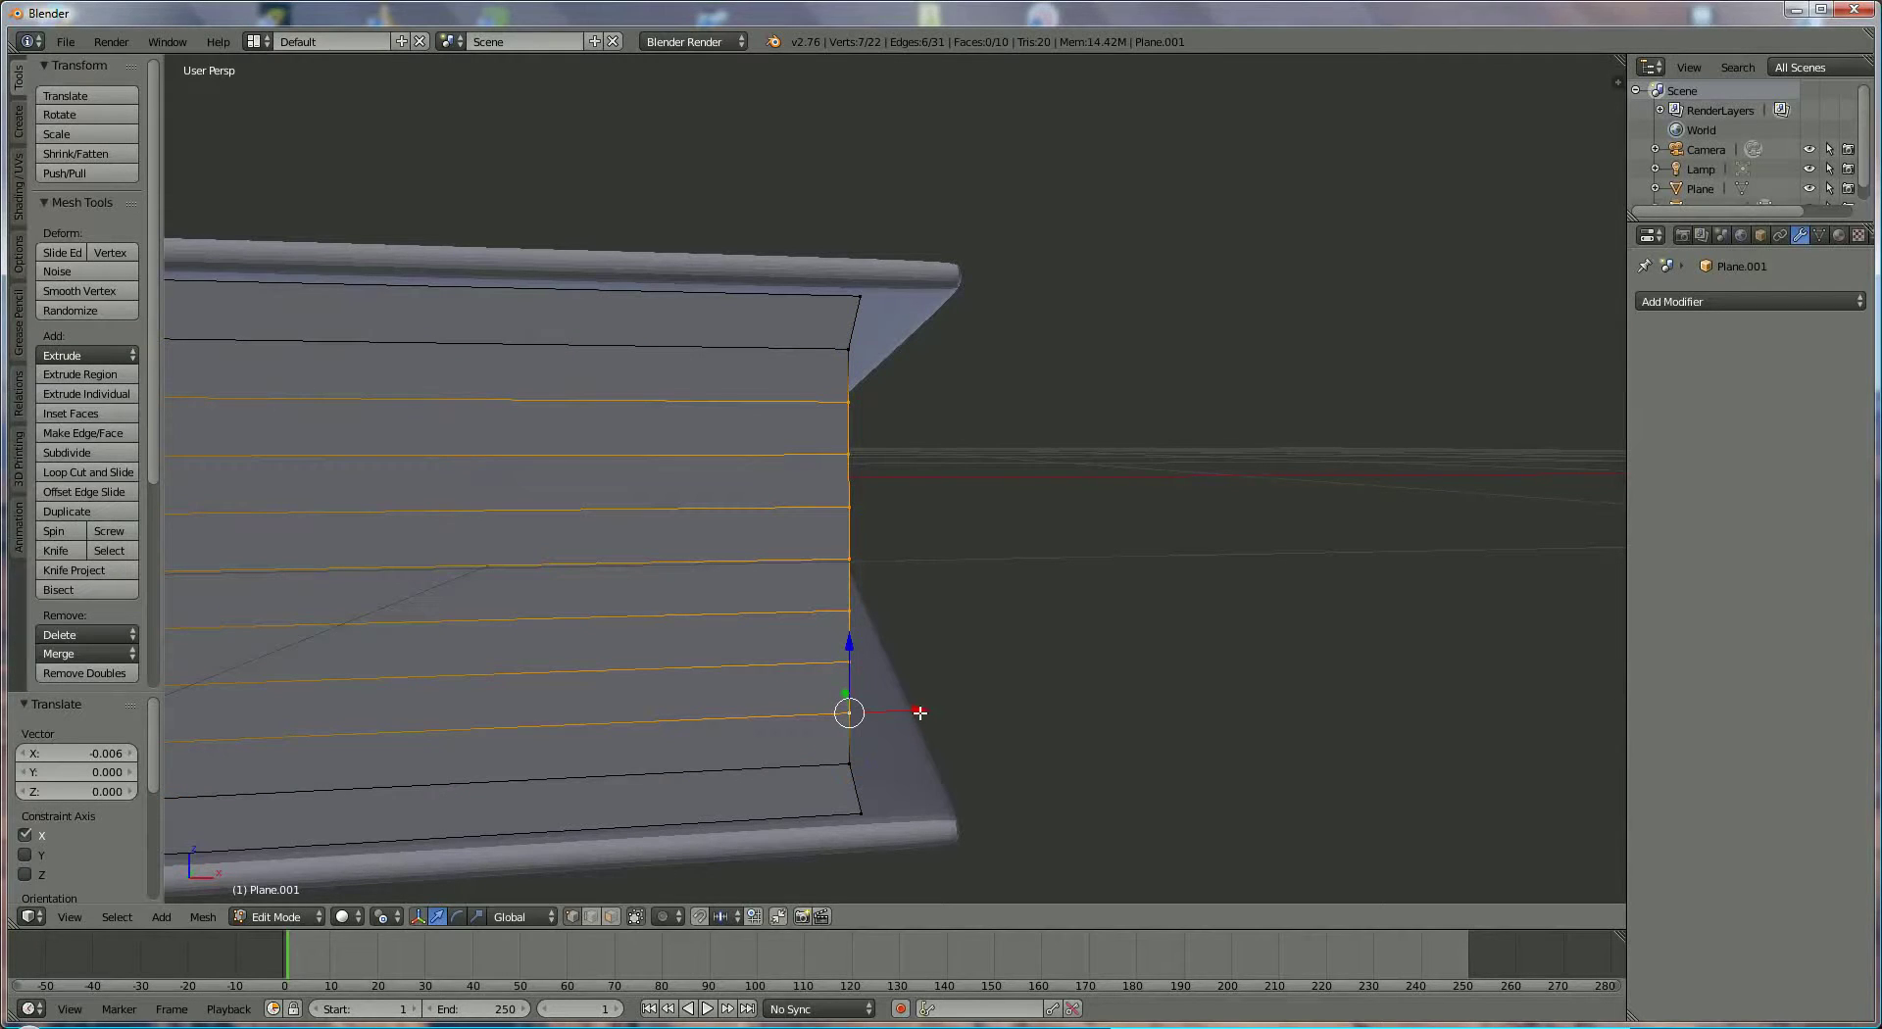
{"action": "left_click_drag", "start_coordinate": [920, 713], "coordinate": [909, 713]}
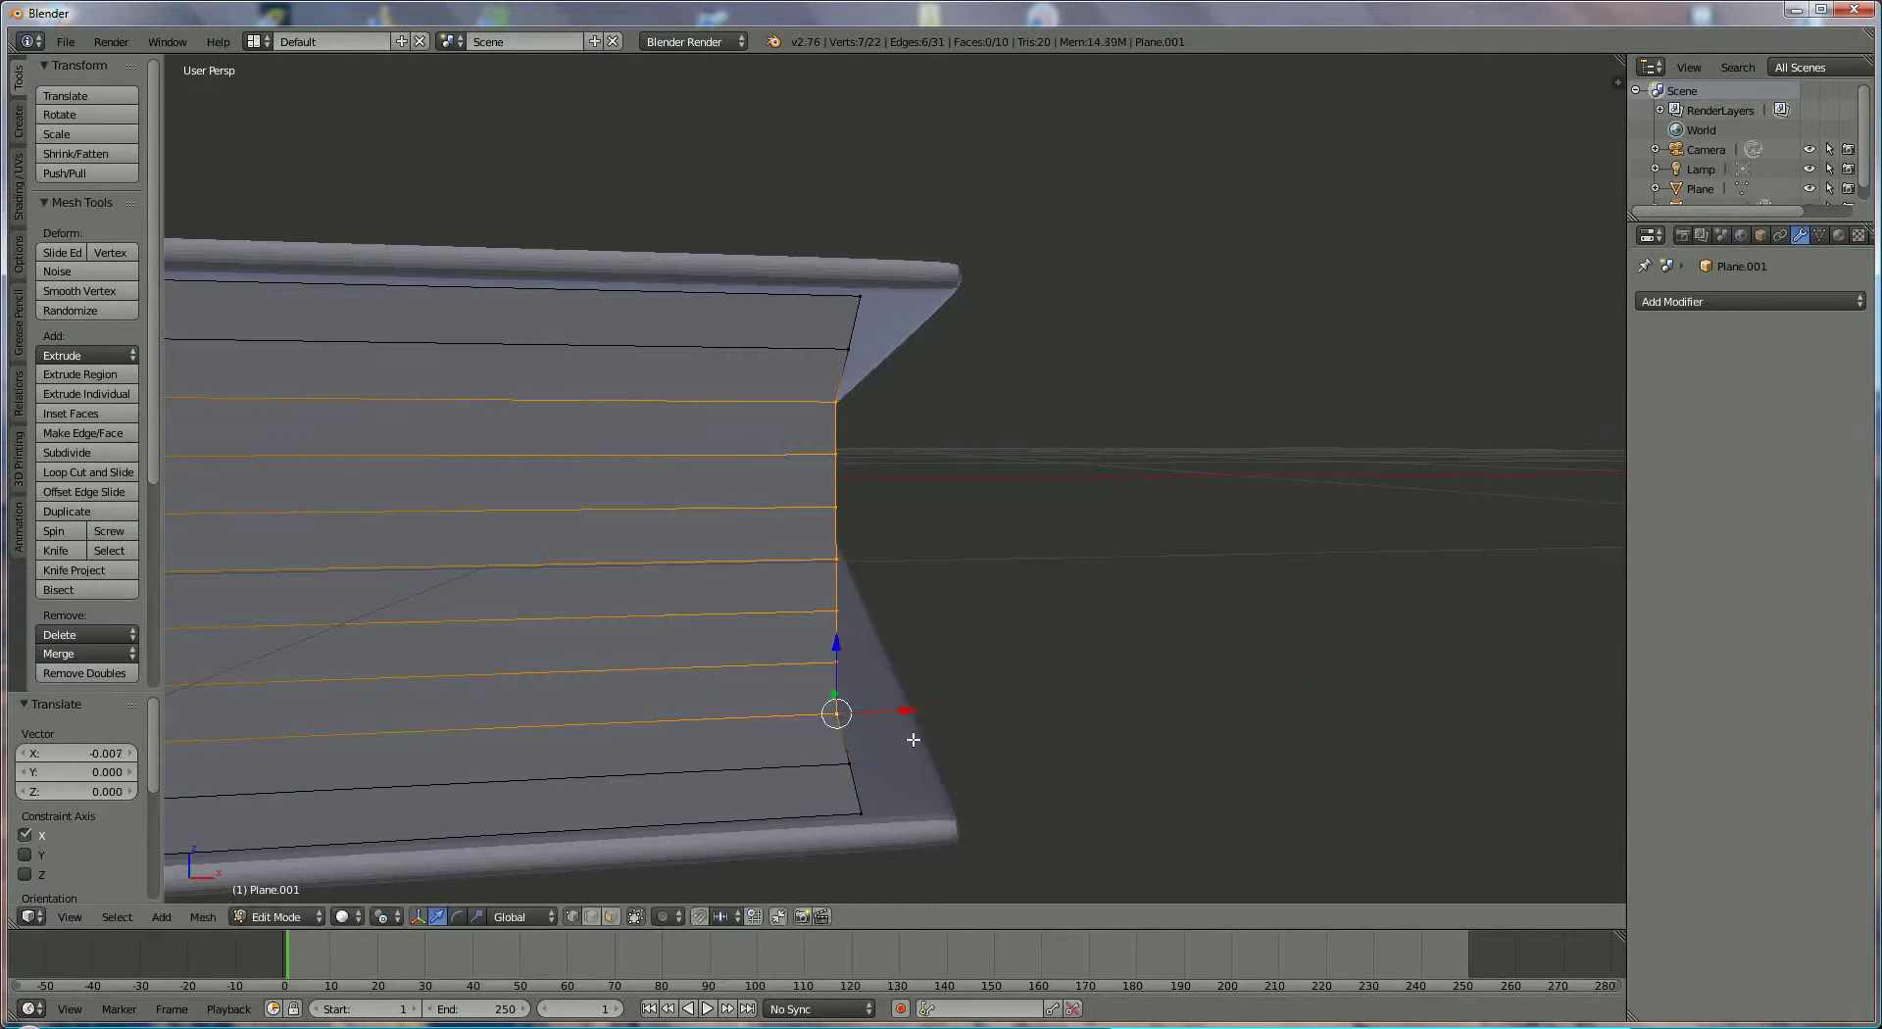
{"action": "right_click", "coordinate": [835, 715], "text": "shift"}
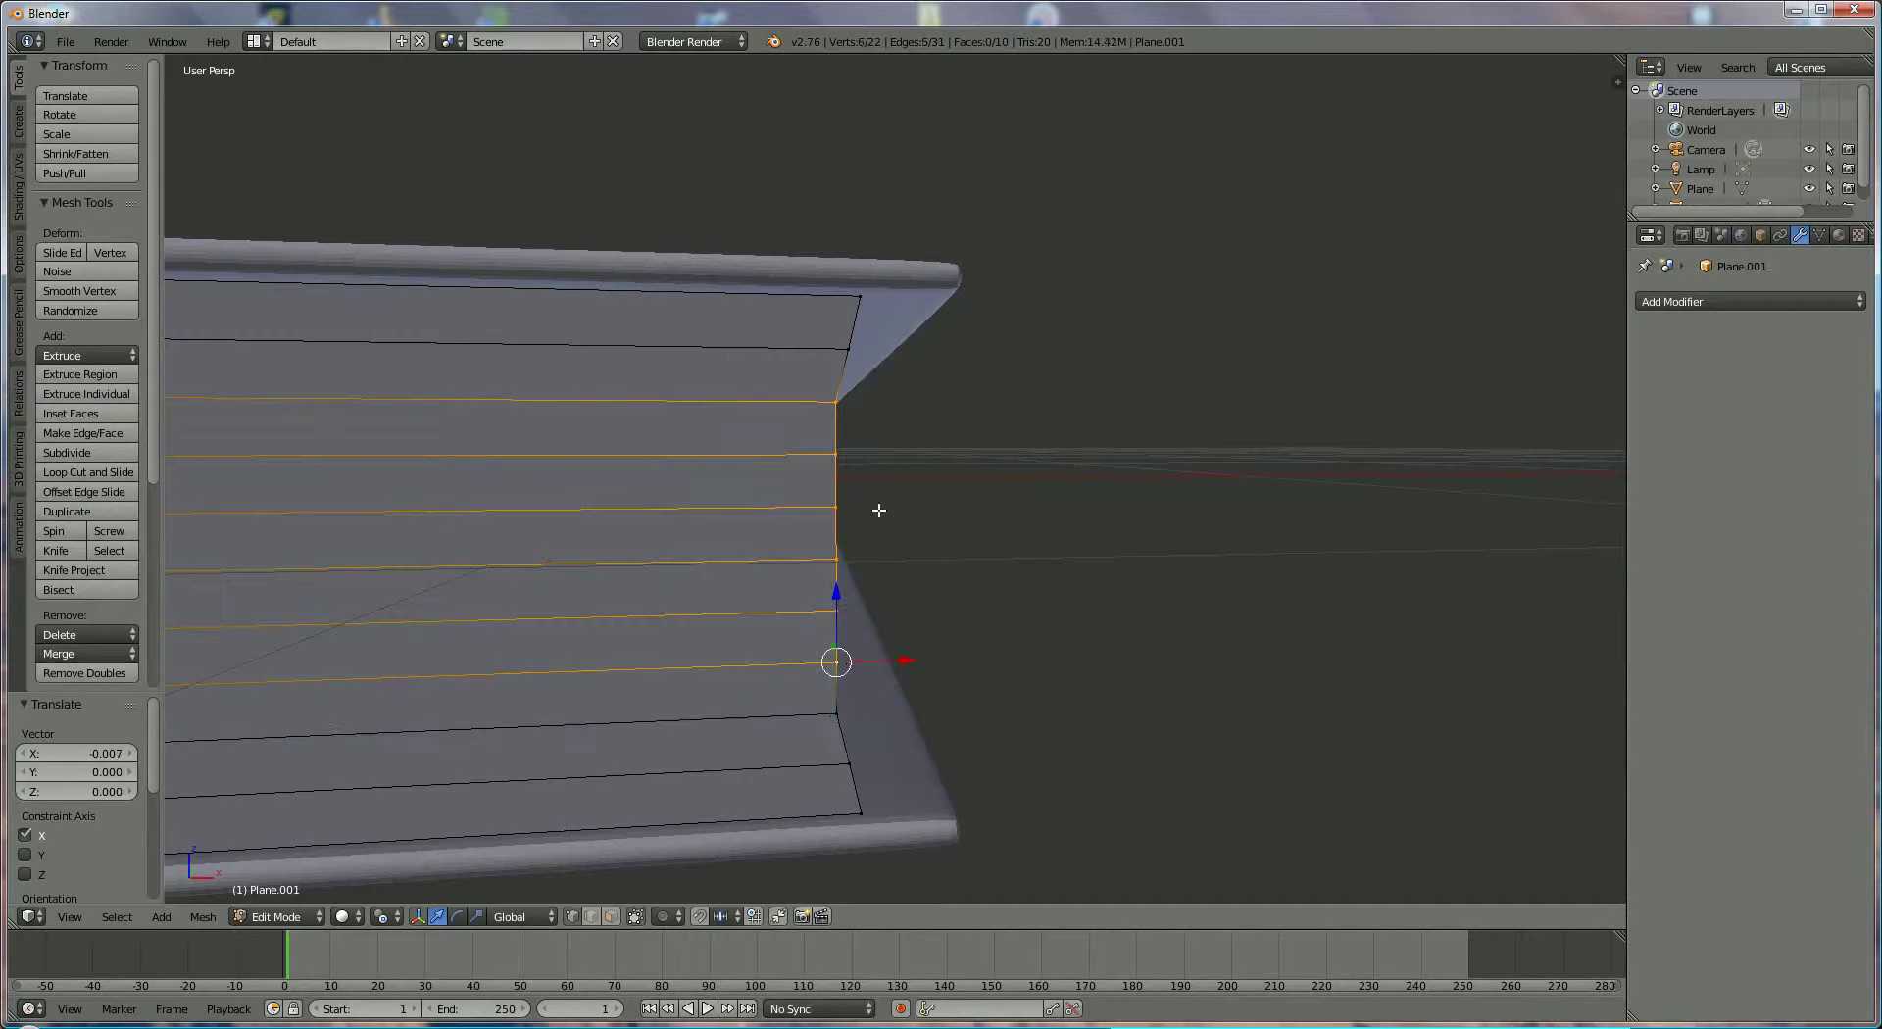
{"action": "right_click", "coordinate": [838, 402], "text": "shift"}
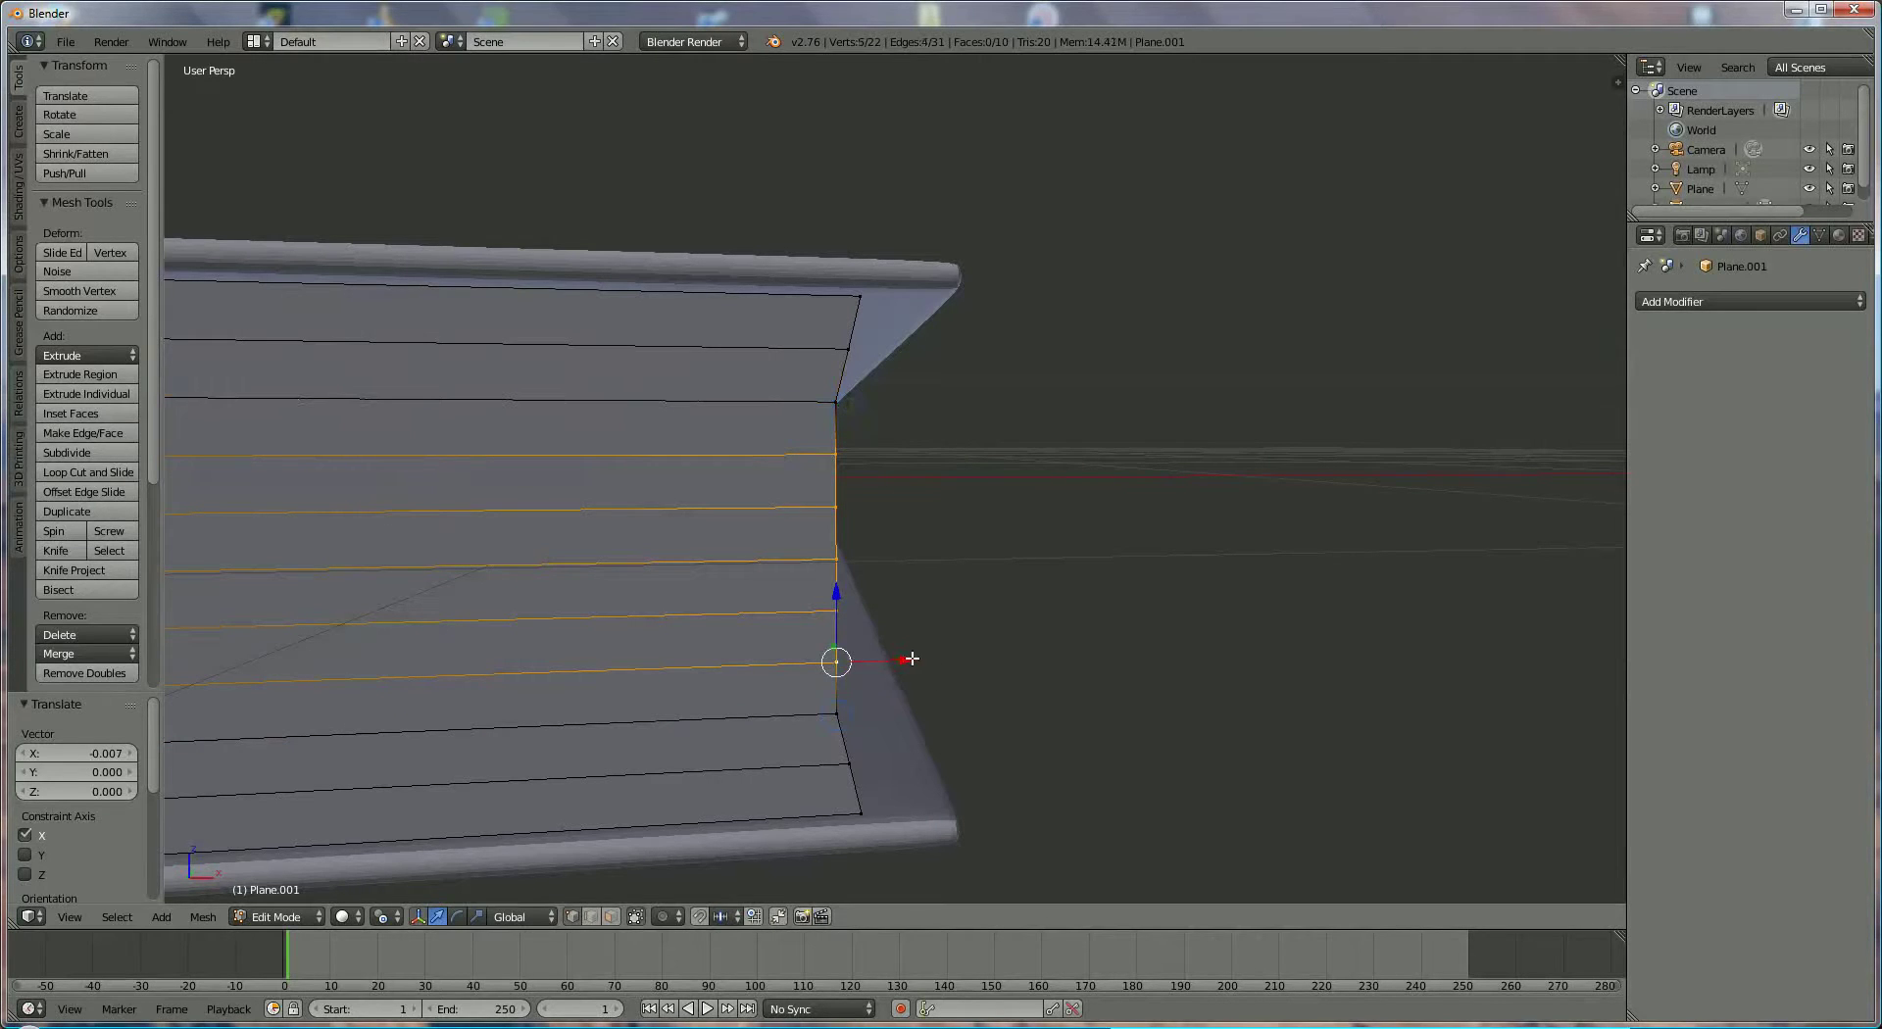
{"action": "left_click_drag", "start_coordinate": [911, 656], "coordinate": [902, 662]}
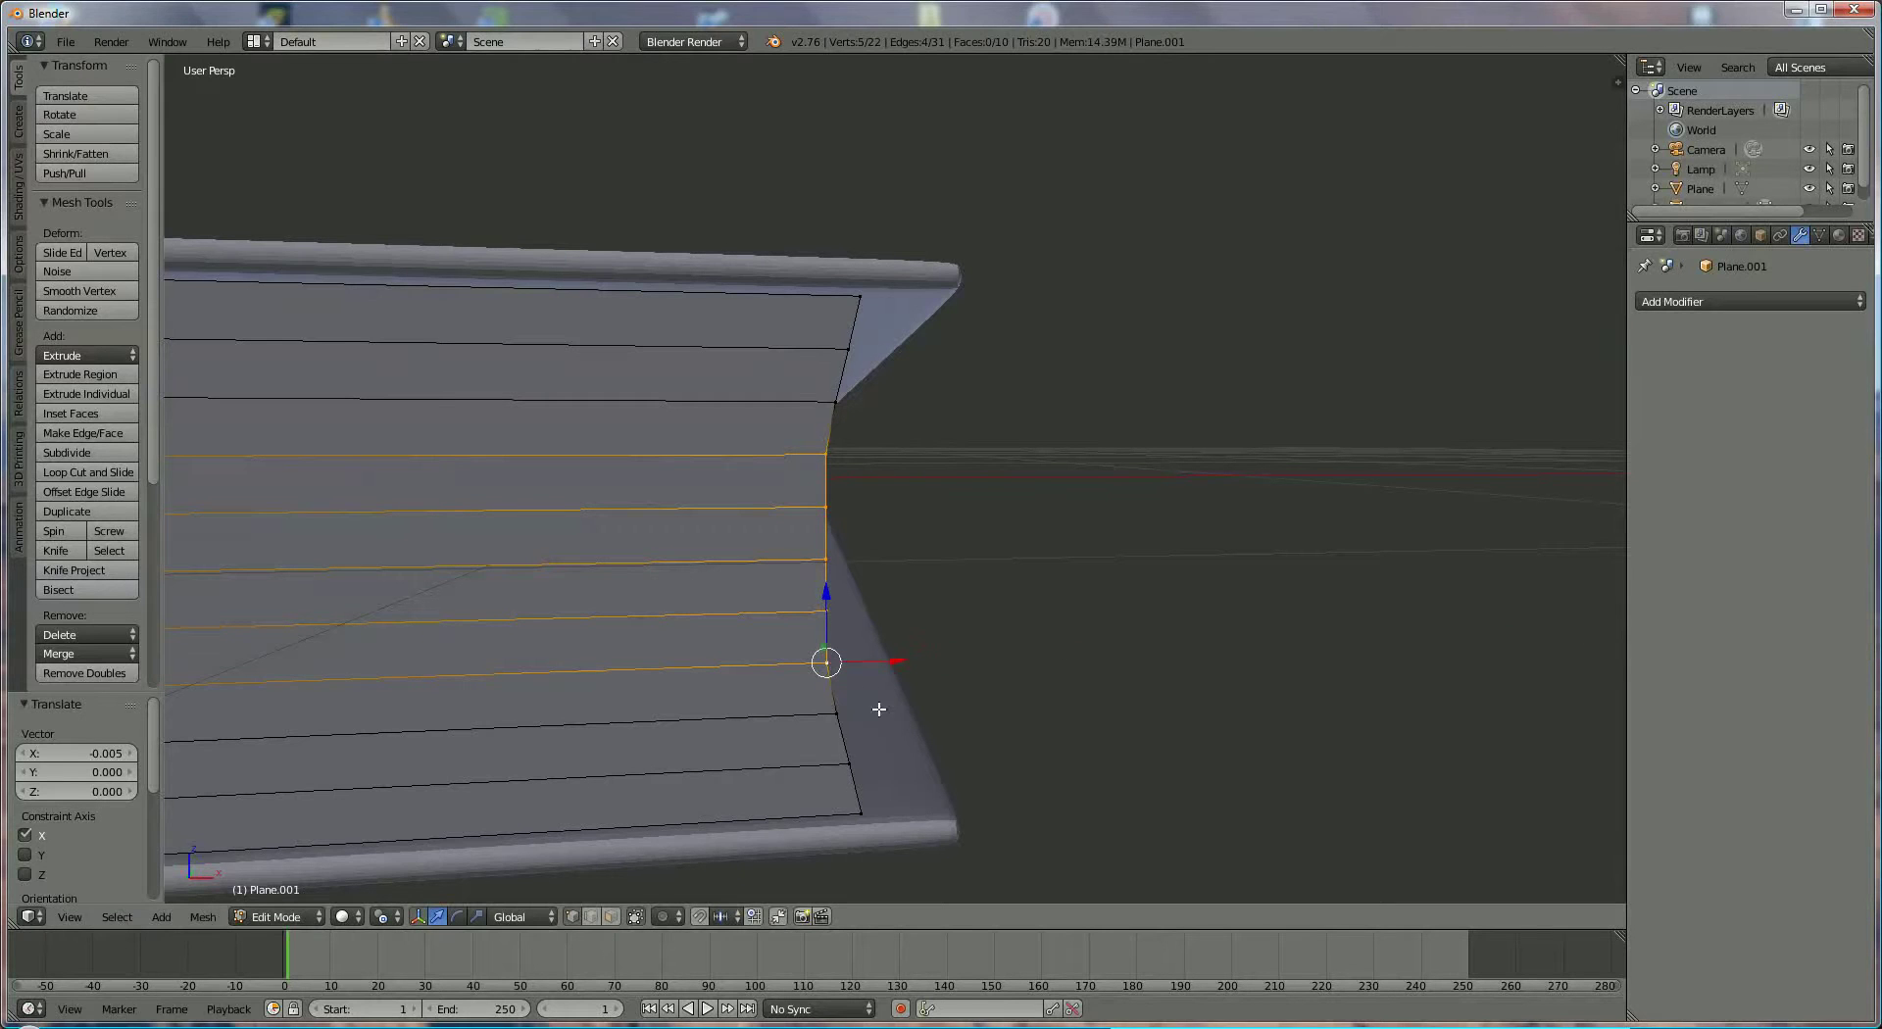
{"action": "right_click", "coordinate": [826, 665], "text": "shift"}
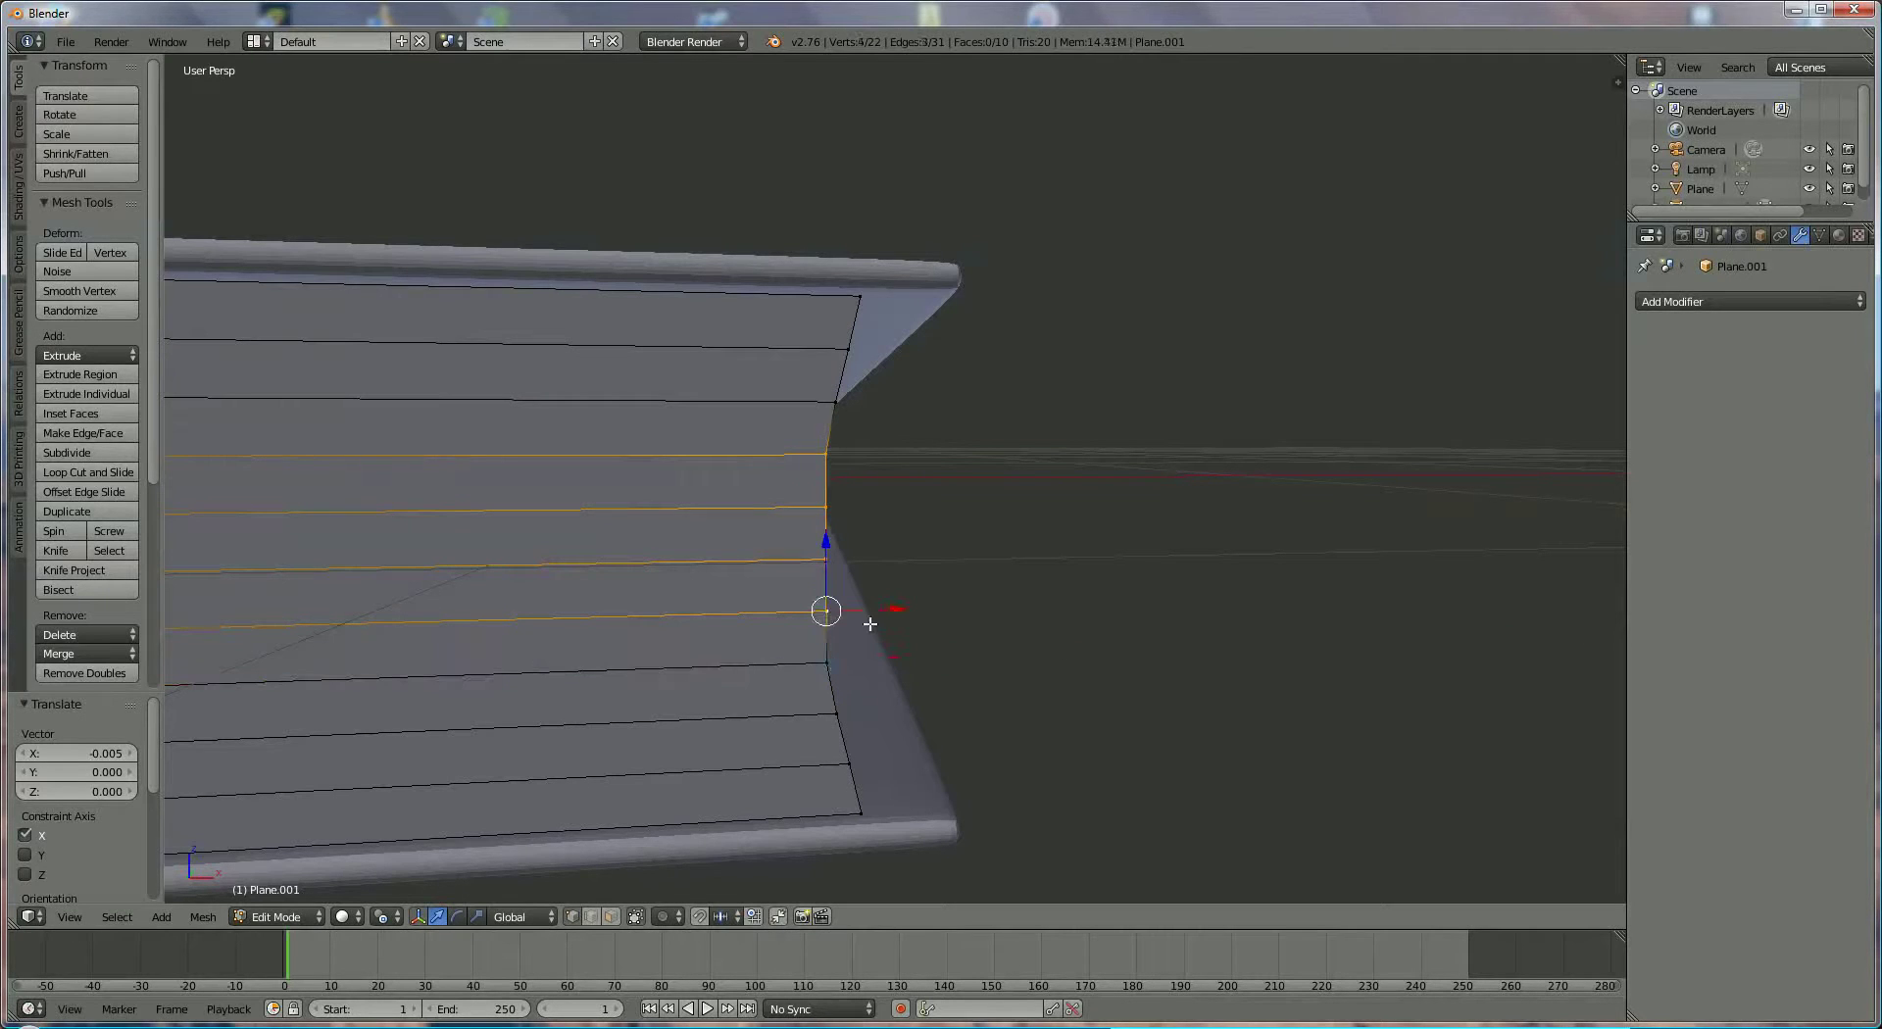
{"action": "right_click", "coordinate": [827, 454], "text": "shift"}
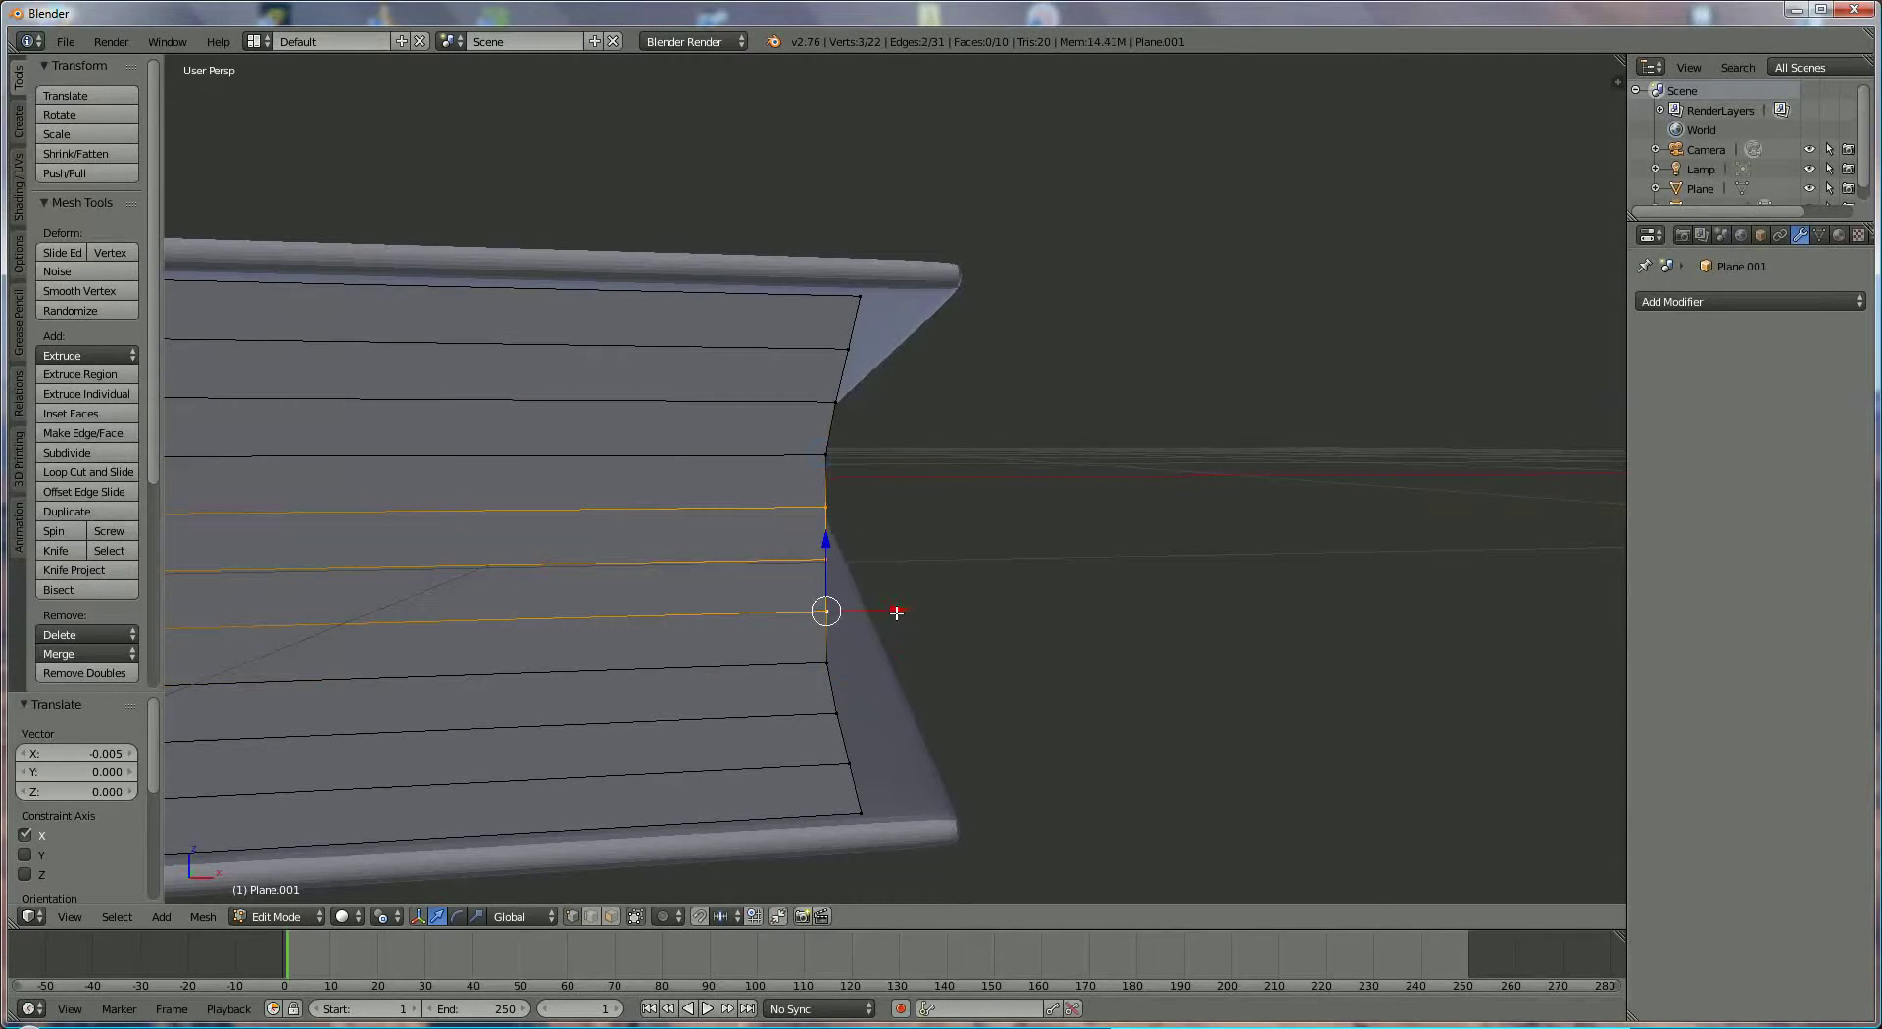
{"action": "left_click_drag", "start_coordinate": [897, 612], "coordinate": [916, 702]}
{"action": "right_click", "coordinate": [825, 518], "text": "shift"}
{"action": "right_click", "coordinate": [845, 617], "text": "shift"}
{"action": "middle_click_drag", "start_coordinate": [916, 702], "coordinate": [910, 695]}
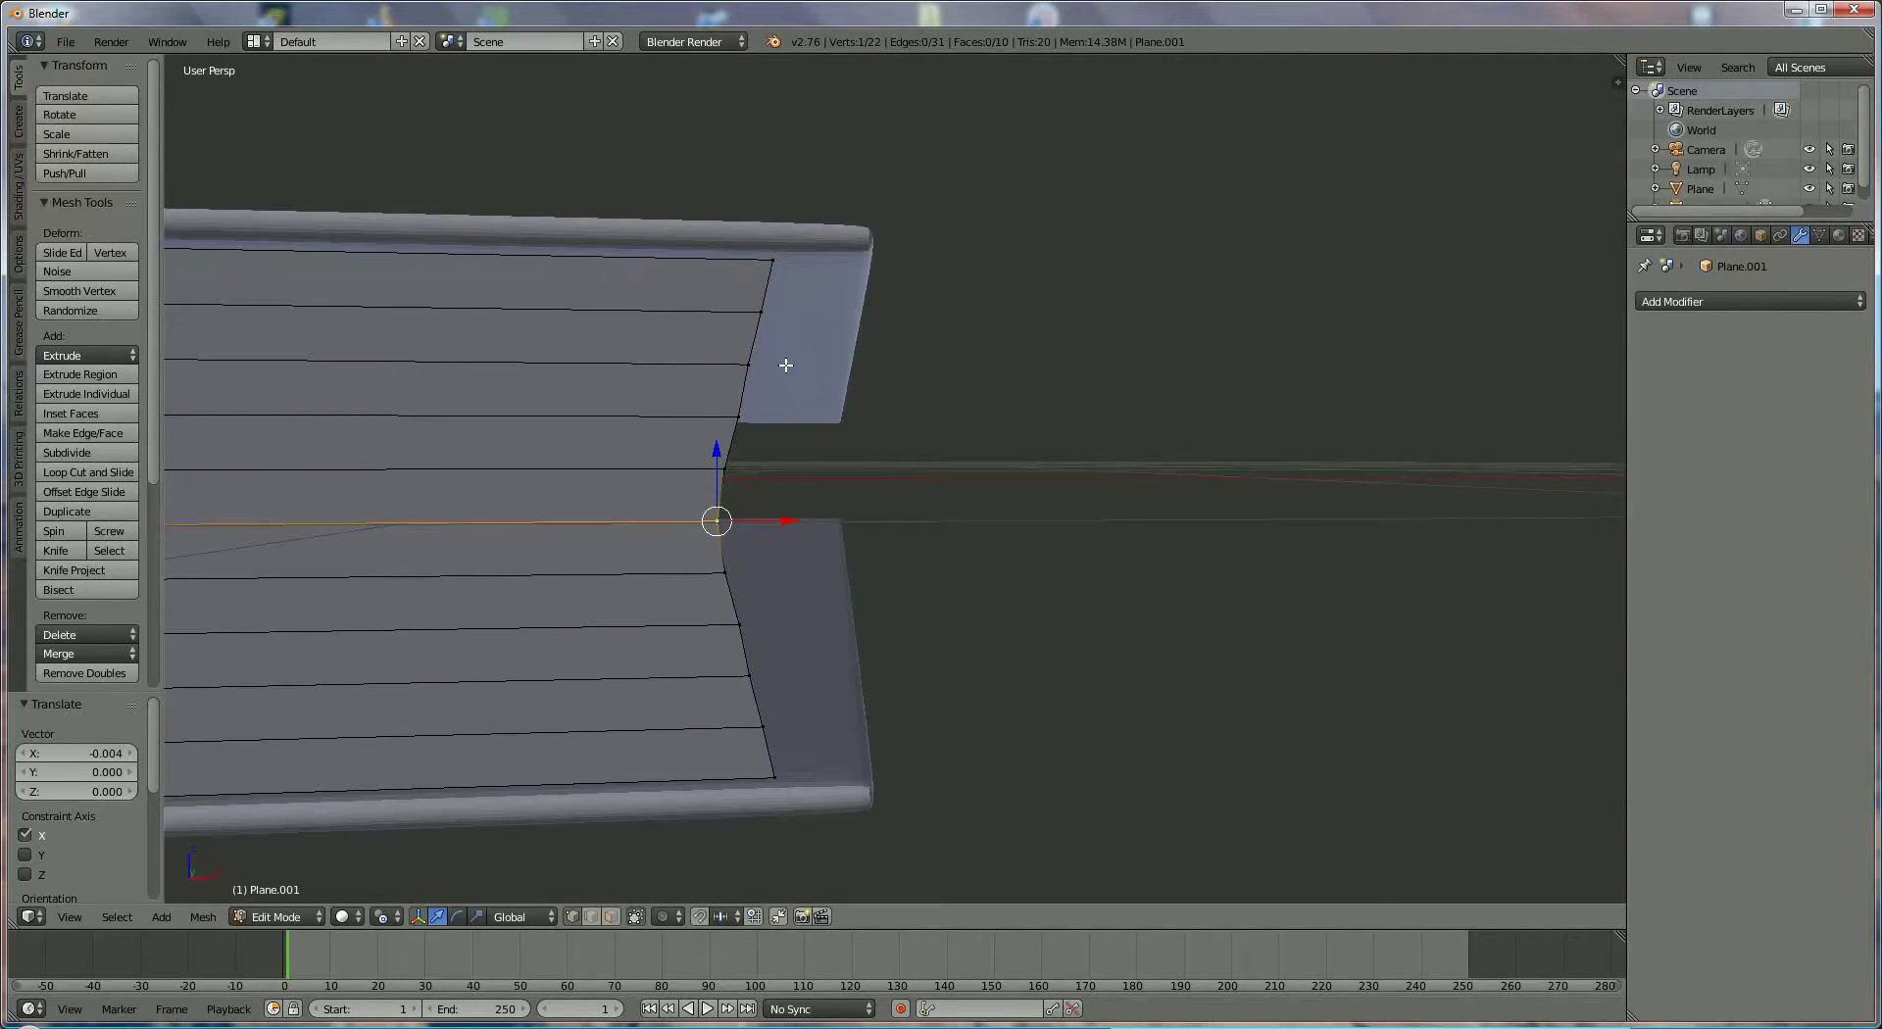
Select all vertices on the other page edge and shift them slightly inward along X
{"action": "right_click", "coordinate": [758, 323], "text": "shift"}
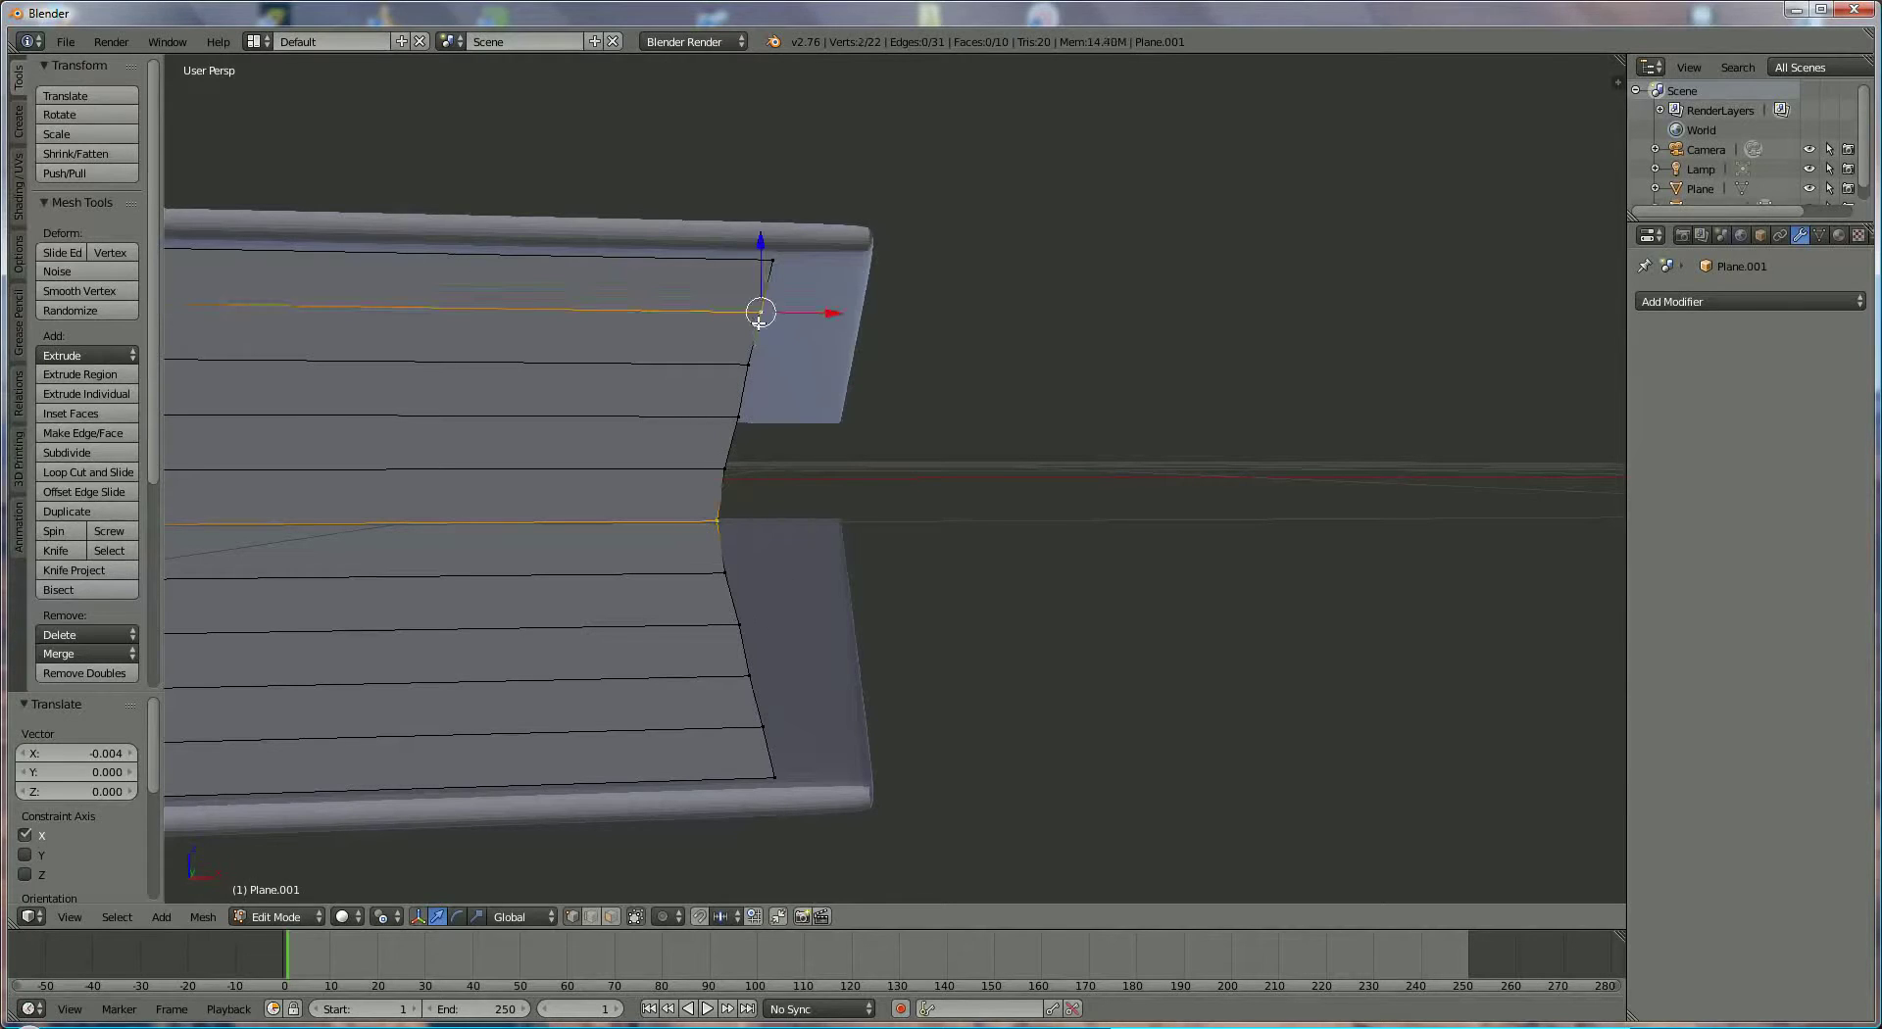
{"action": "right_click", "coordinate": [763, 726], "text": "shift"}
{"action": "right_click", "coordinate": [750, 676], "text": "shift"}
{"action": "right_click", "coordinate": [738, 624], "text": "shift"}
{"action": "right_click", "coordinate": [726, 570], "text": "shift"}
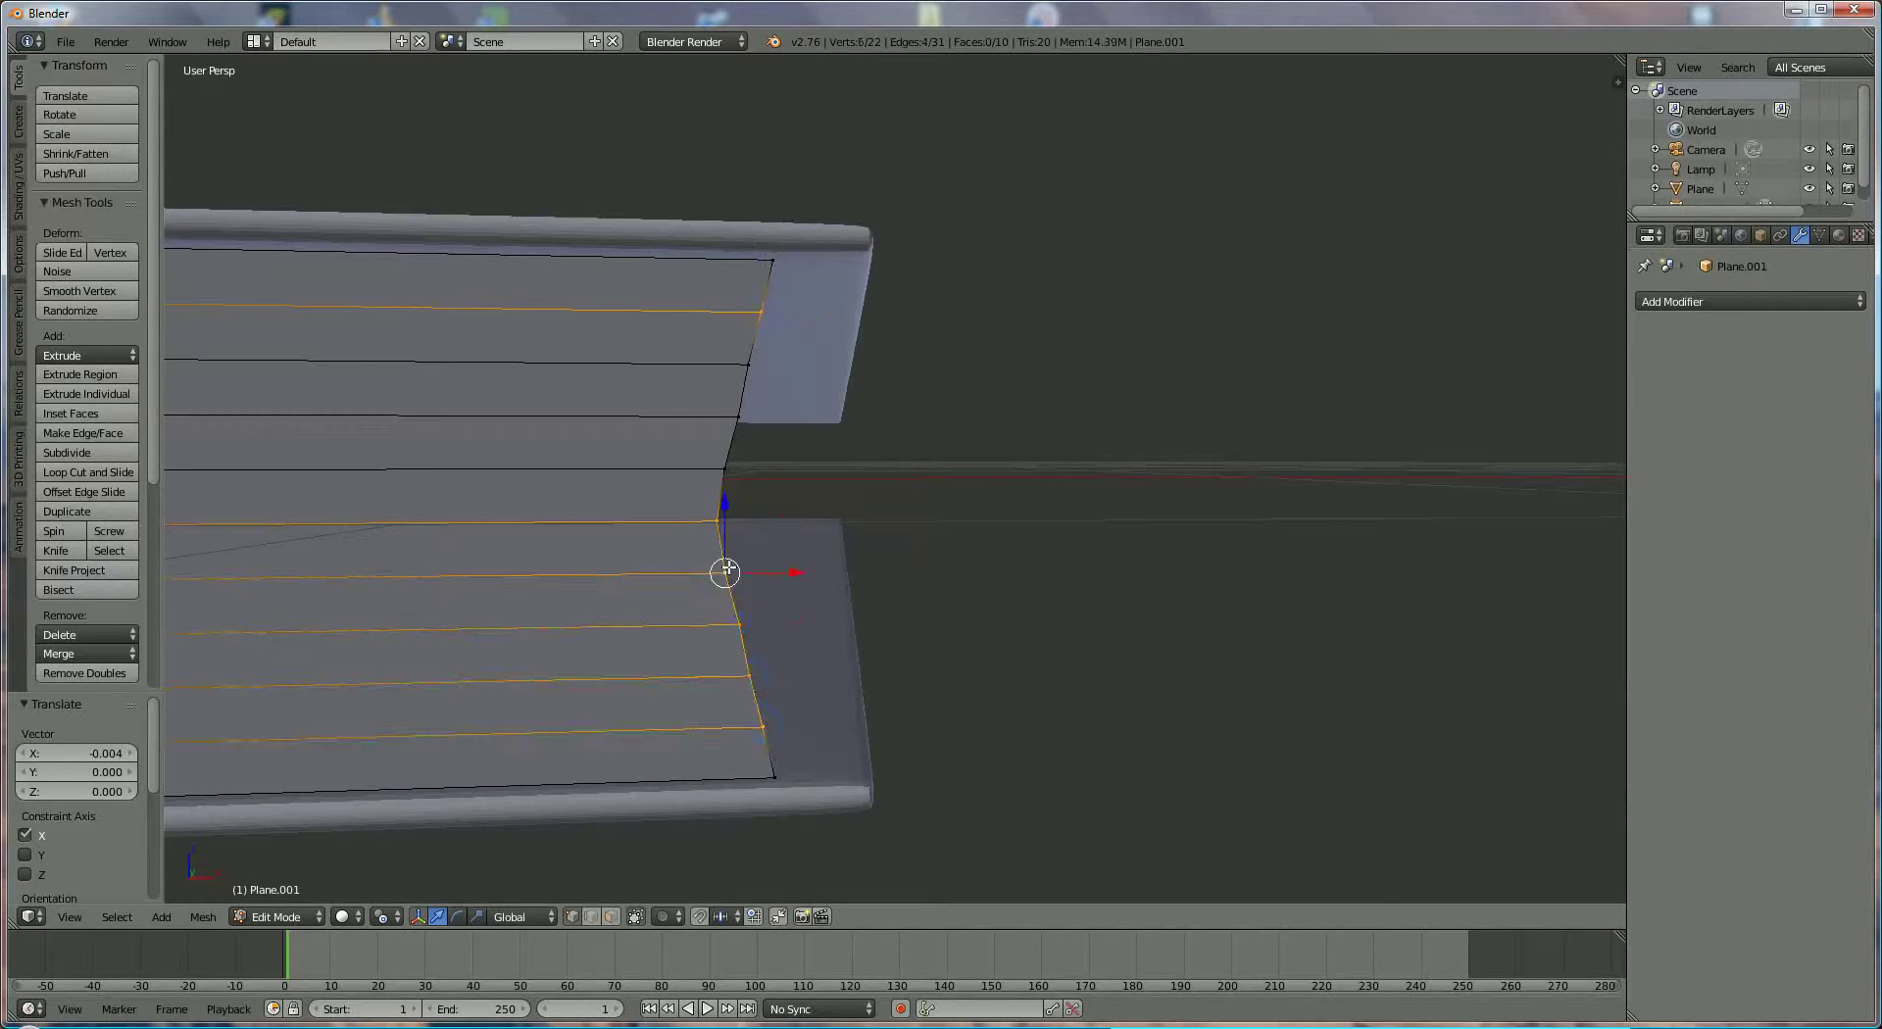
{"action": "right_click", "coordinate": [726, 470], "text": "shift"}
{"action": "right_click", "coordinate": [738, 417], "text": "shift"}
{"action": "right_click", "coordinate": [748, 365], "text": "shift"}
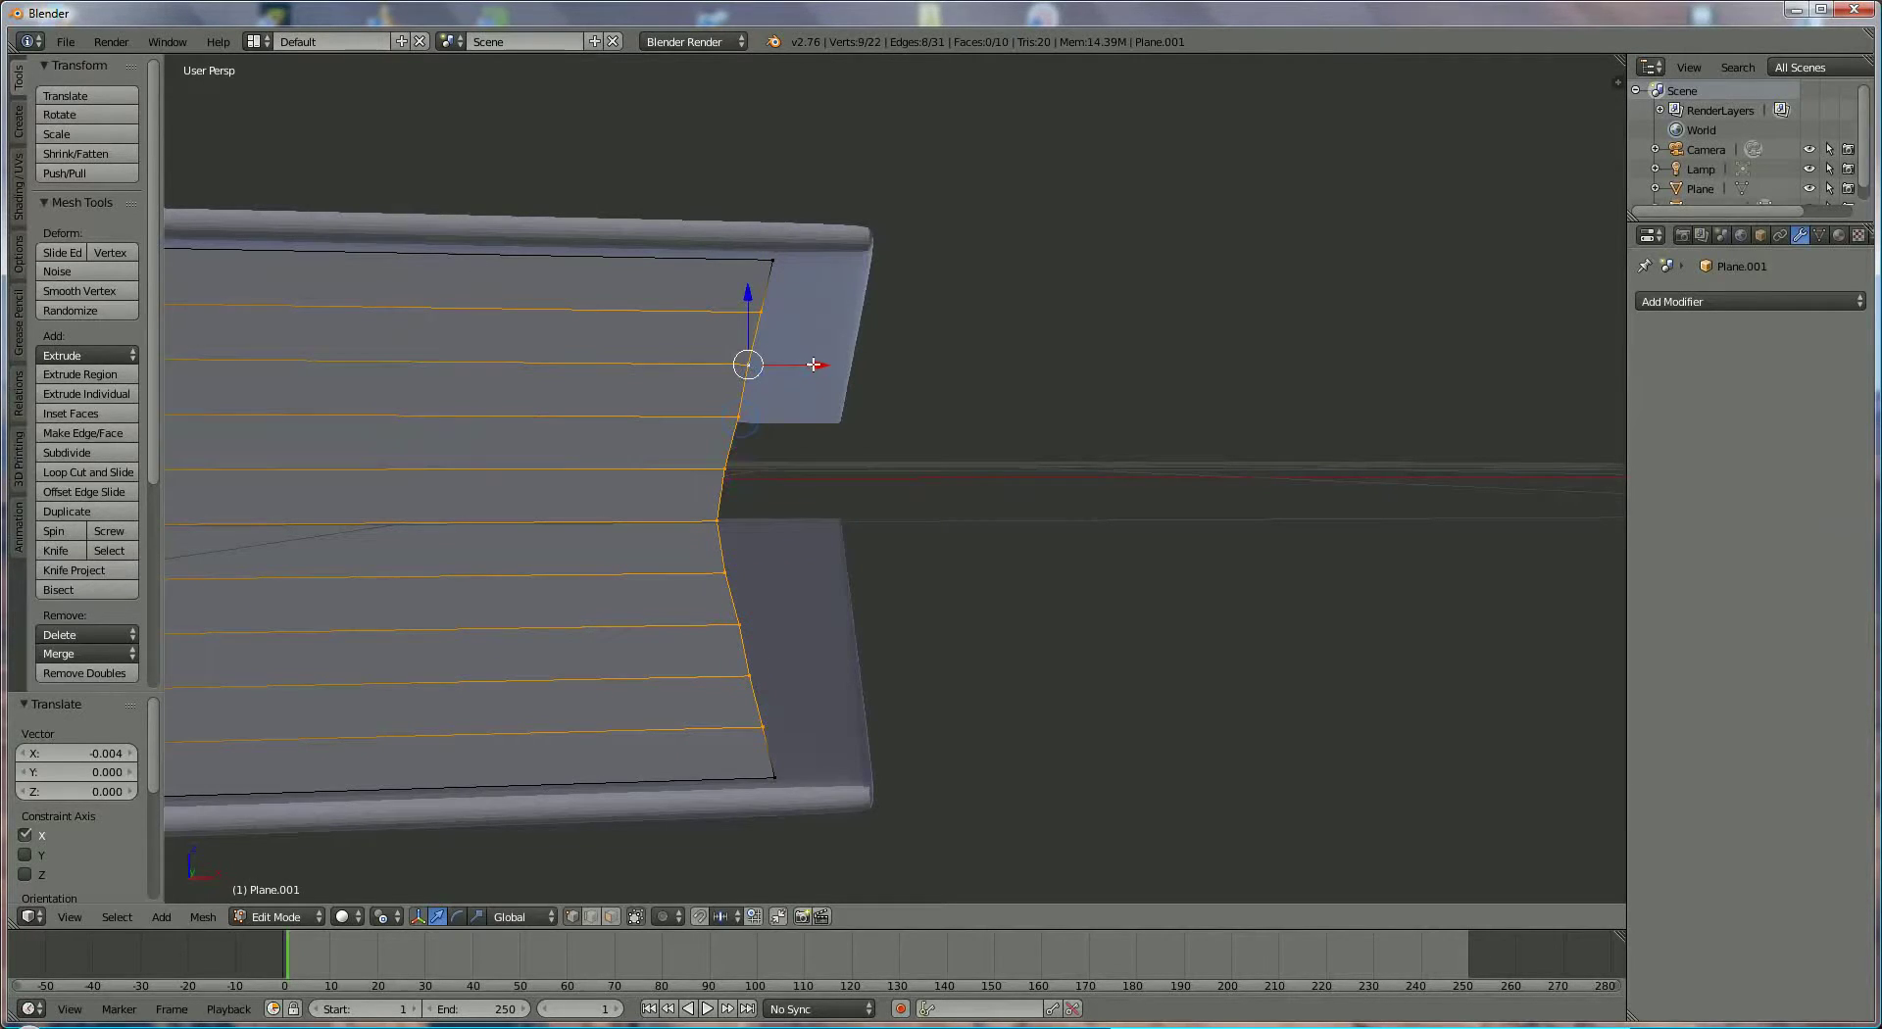
{"action": "key", "text": "g"}
{"action": "key", "text": "x"}
{"action": "left_click", "coordinate": [760, 376]}
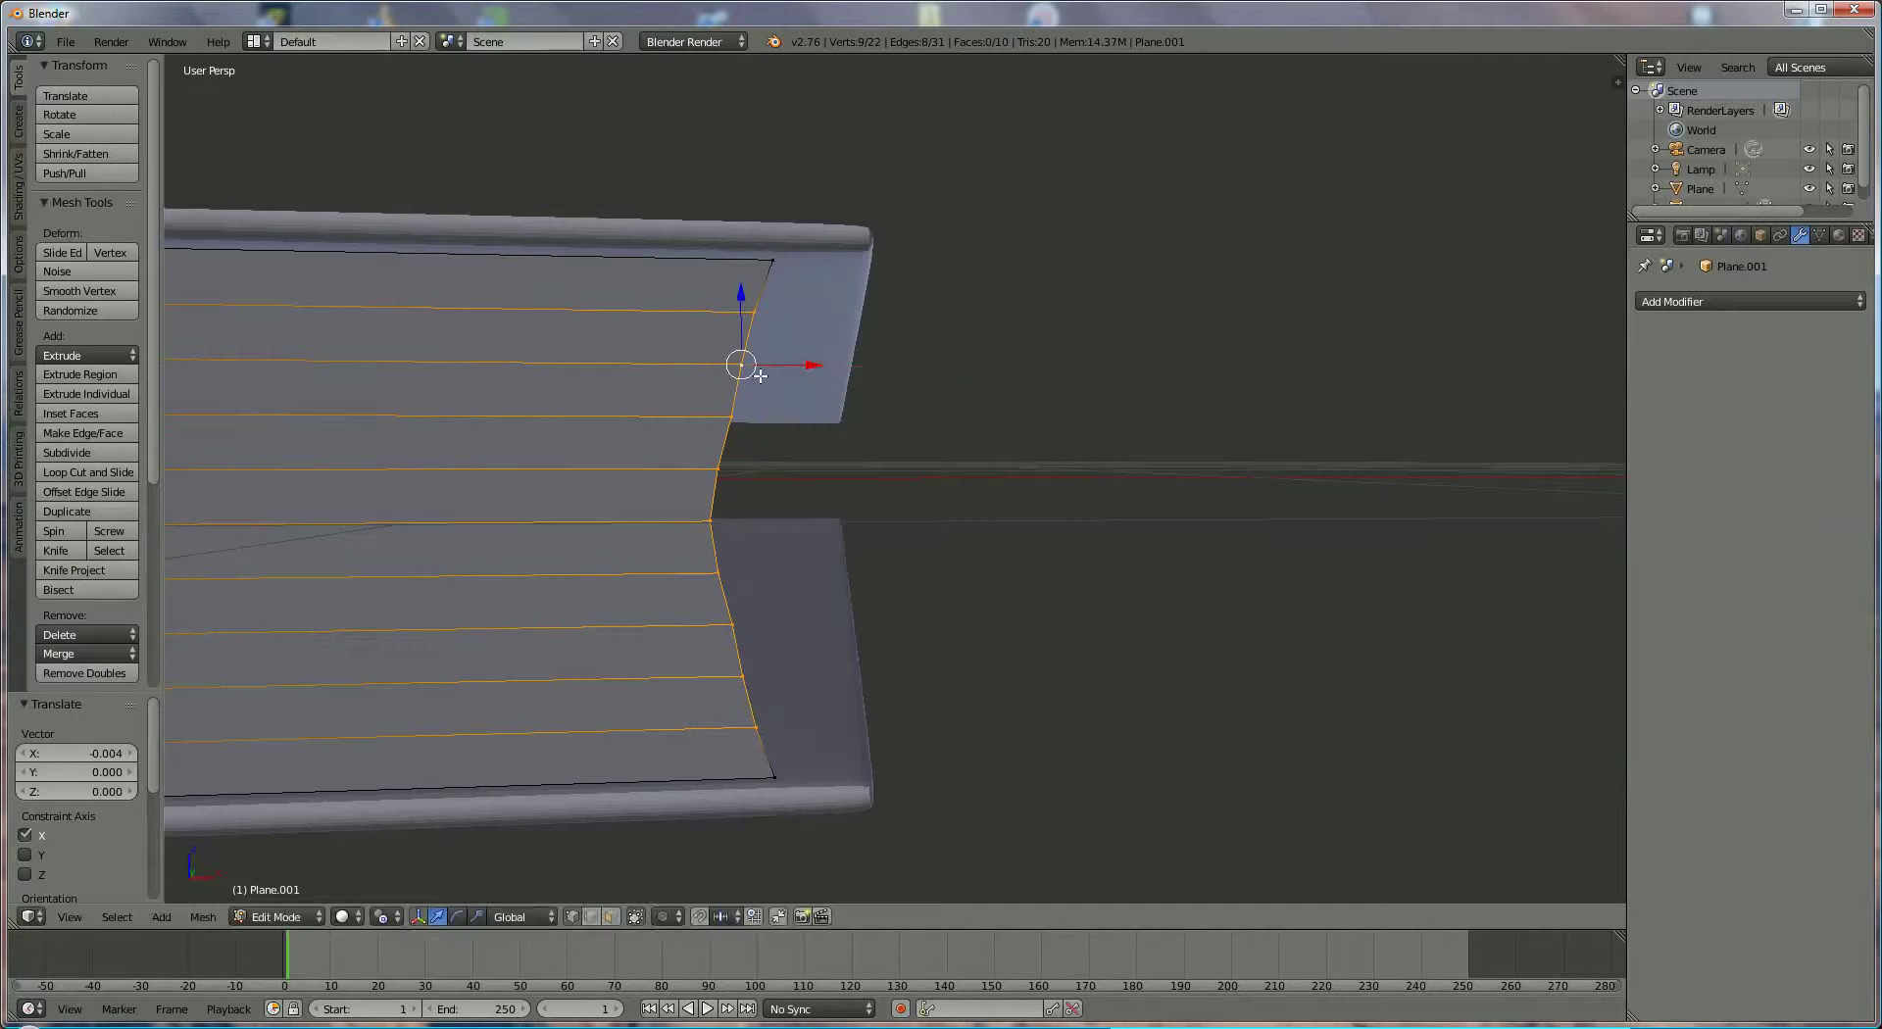
Nudge the outer upper and lower edge vertex pair inward along X
{"action": "right_click", "coordinate": [739, 368]}
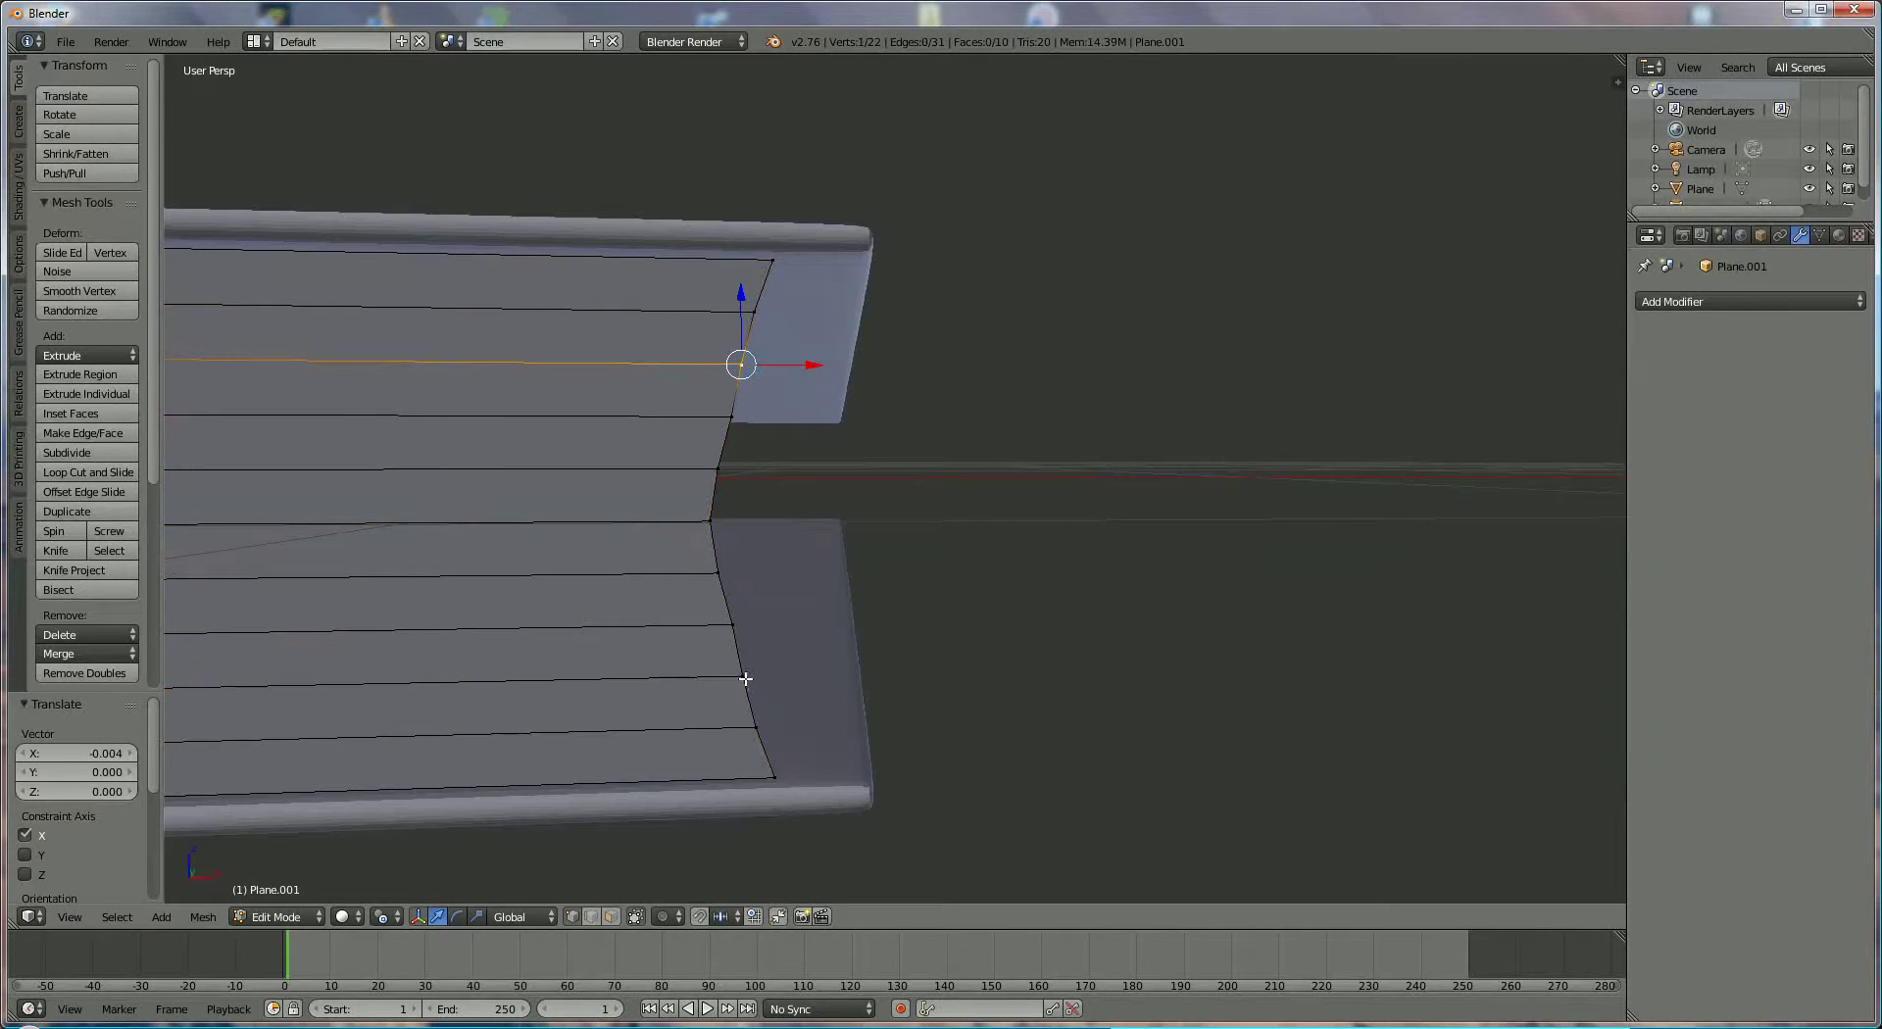
{"action": "right_click", "coordinate": [742, 675], "text": "shift"}
{"action": "key", "text": "g"}
{"action": "key", "text": "x"}
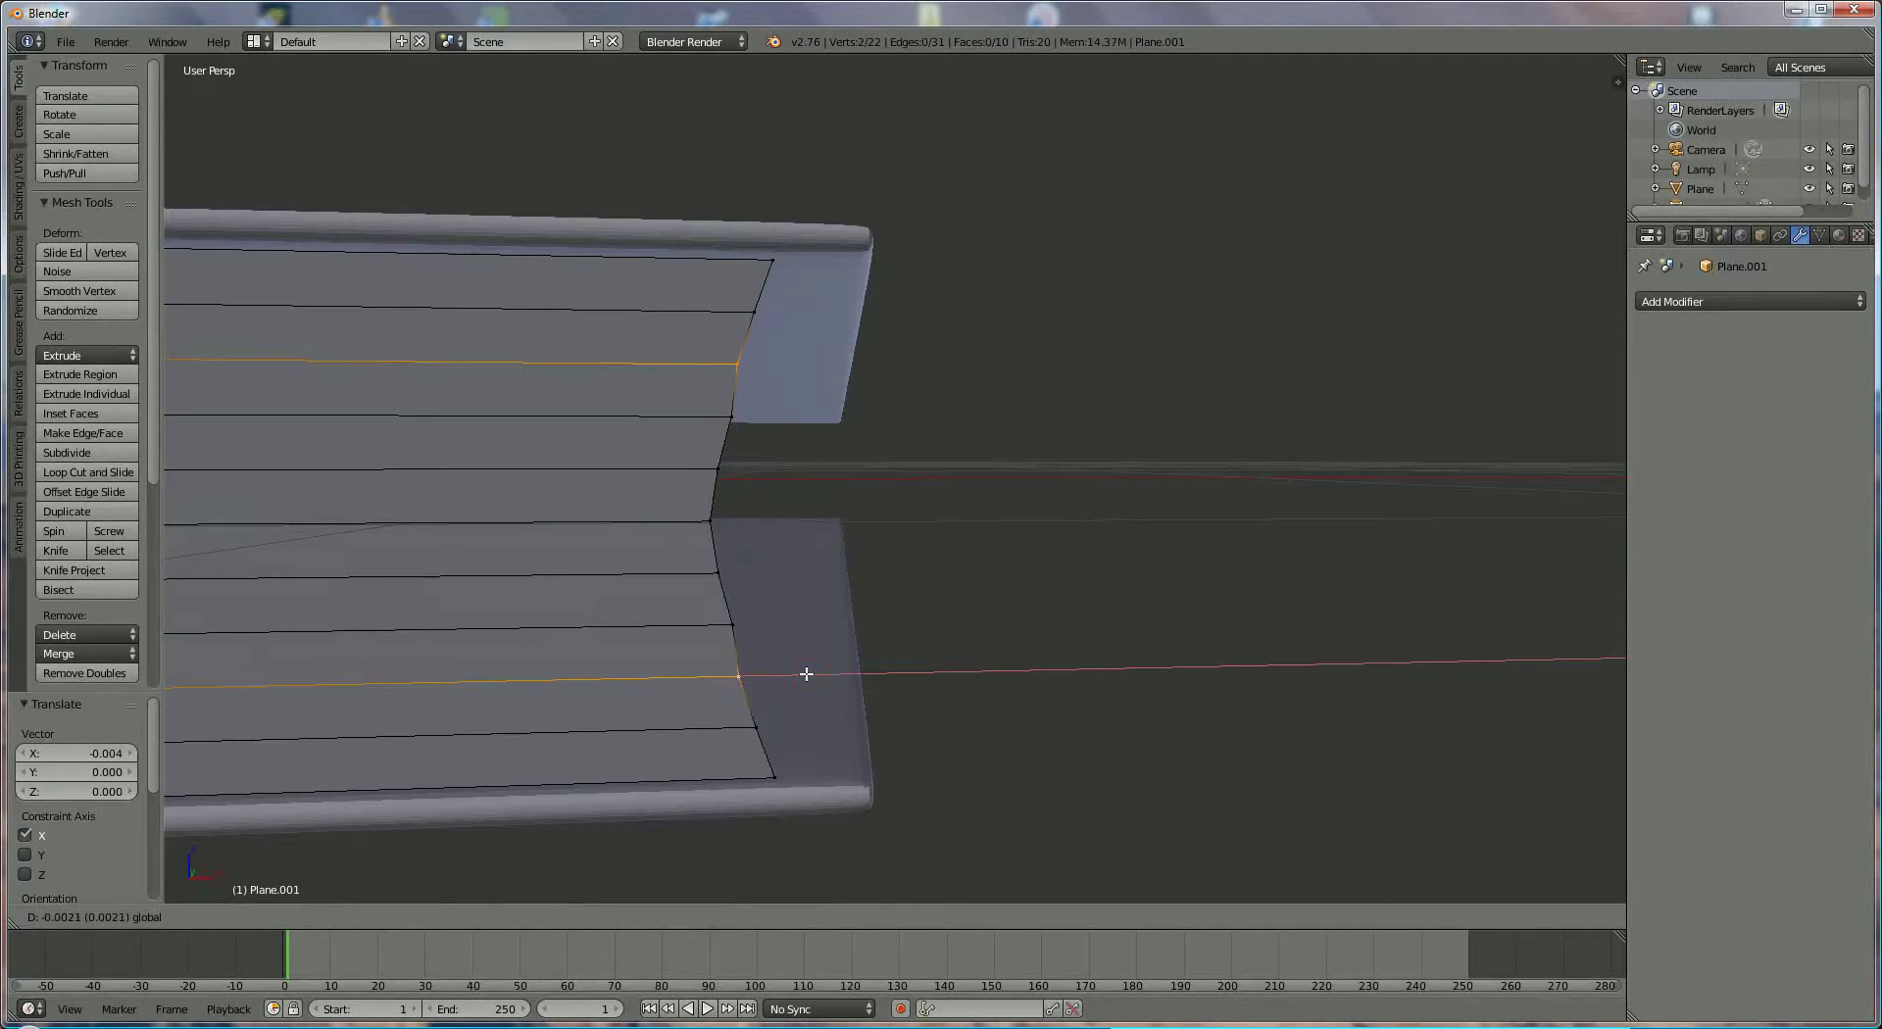
{"action": "left_click", "coordinate": [805, 674]}
Nudge the next inner vertex pair inward along X and select the following pair
{"action": "right_click", "coordinate": [734, 625]}
{"action": "right_click", "coordinate": [719, 470], "text": "shift"}
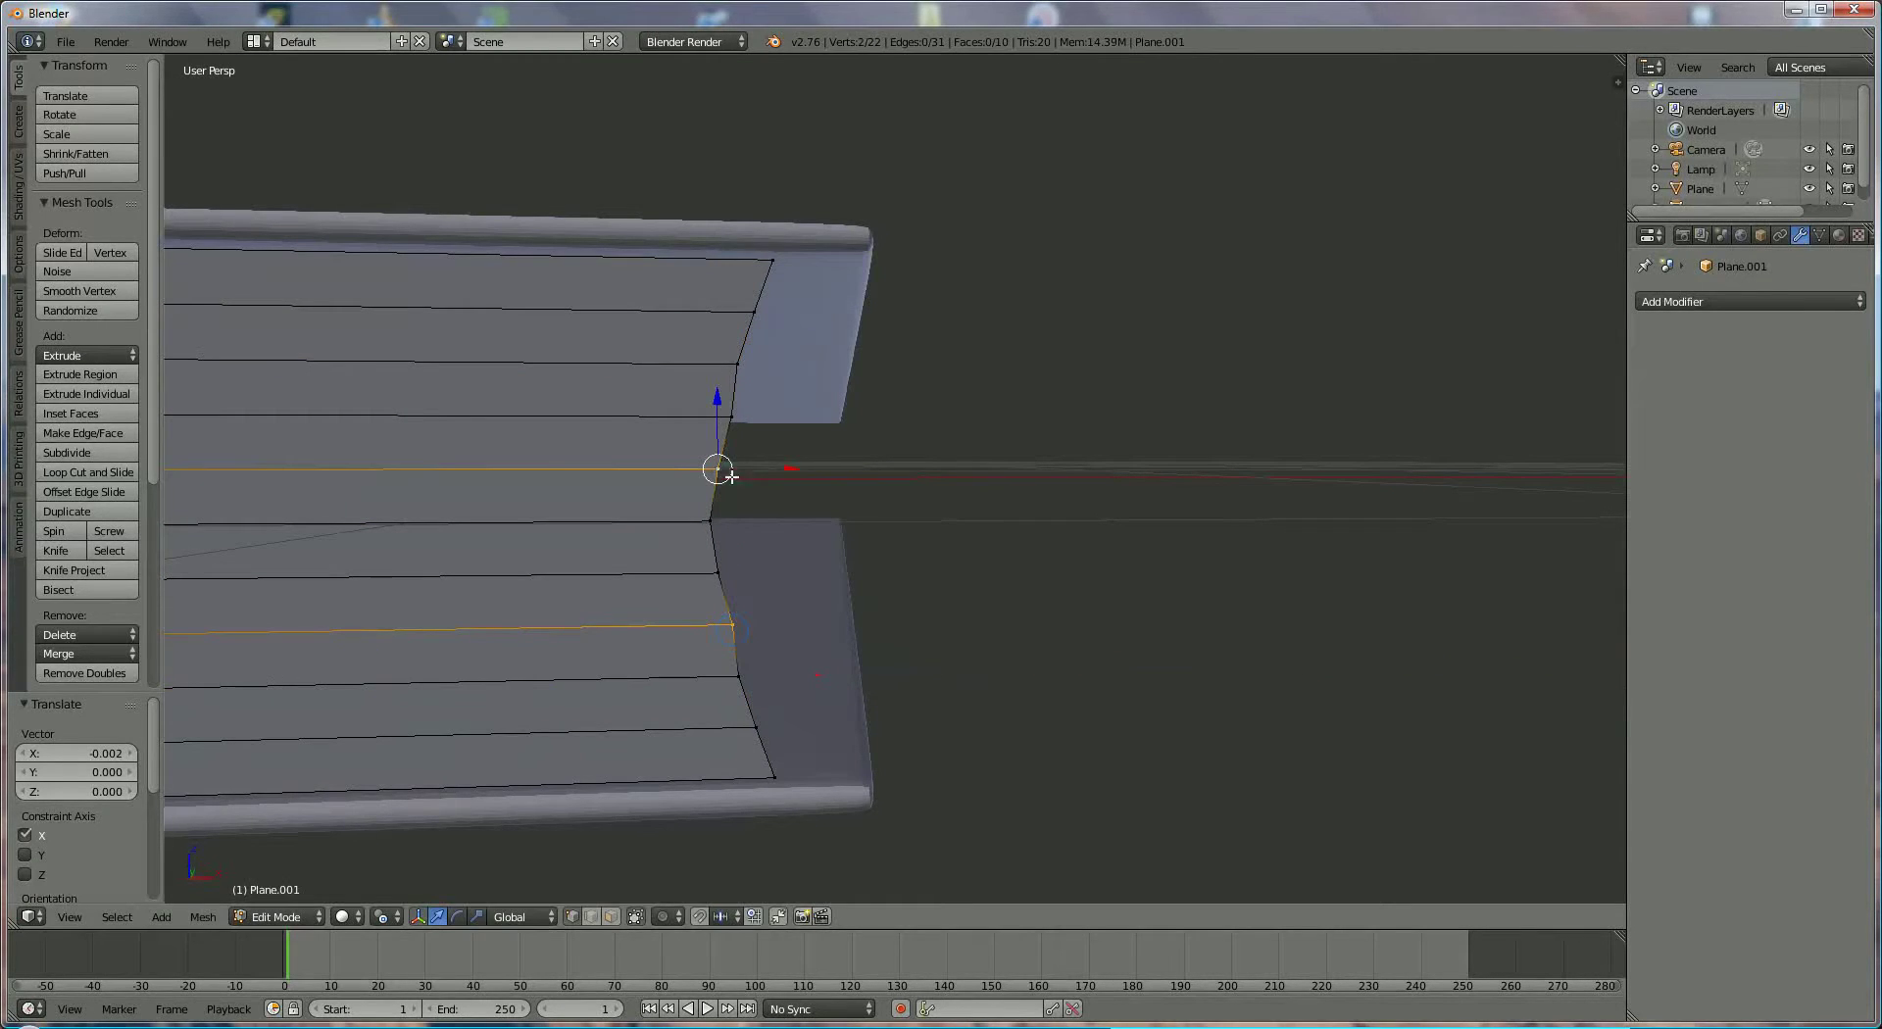
{"action": "right_click", "coordinate": [728, 417], "text": "shift"}
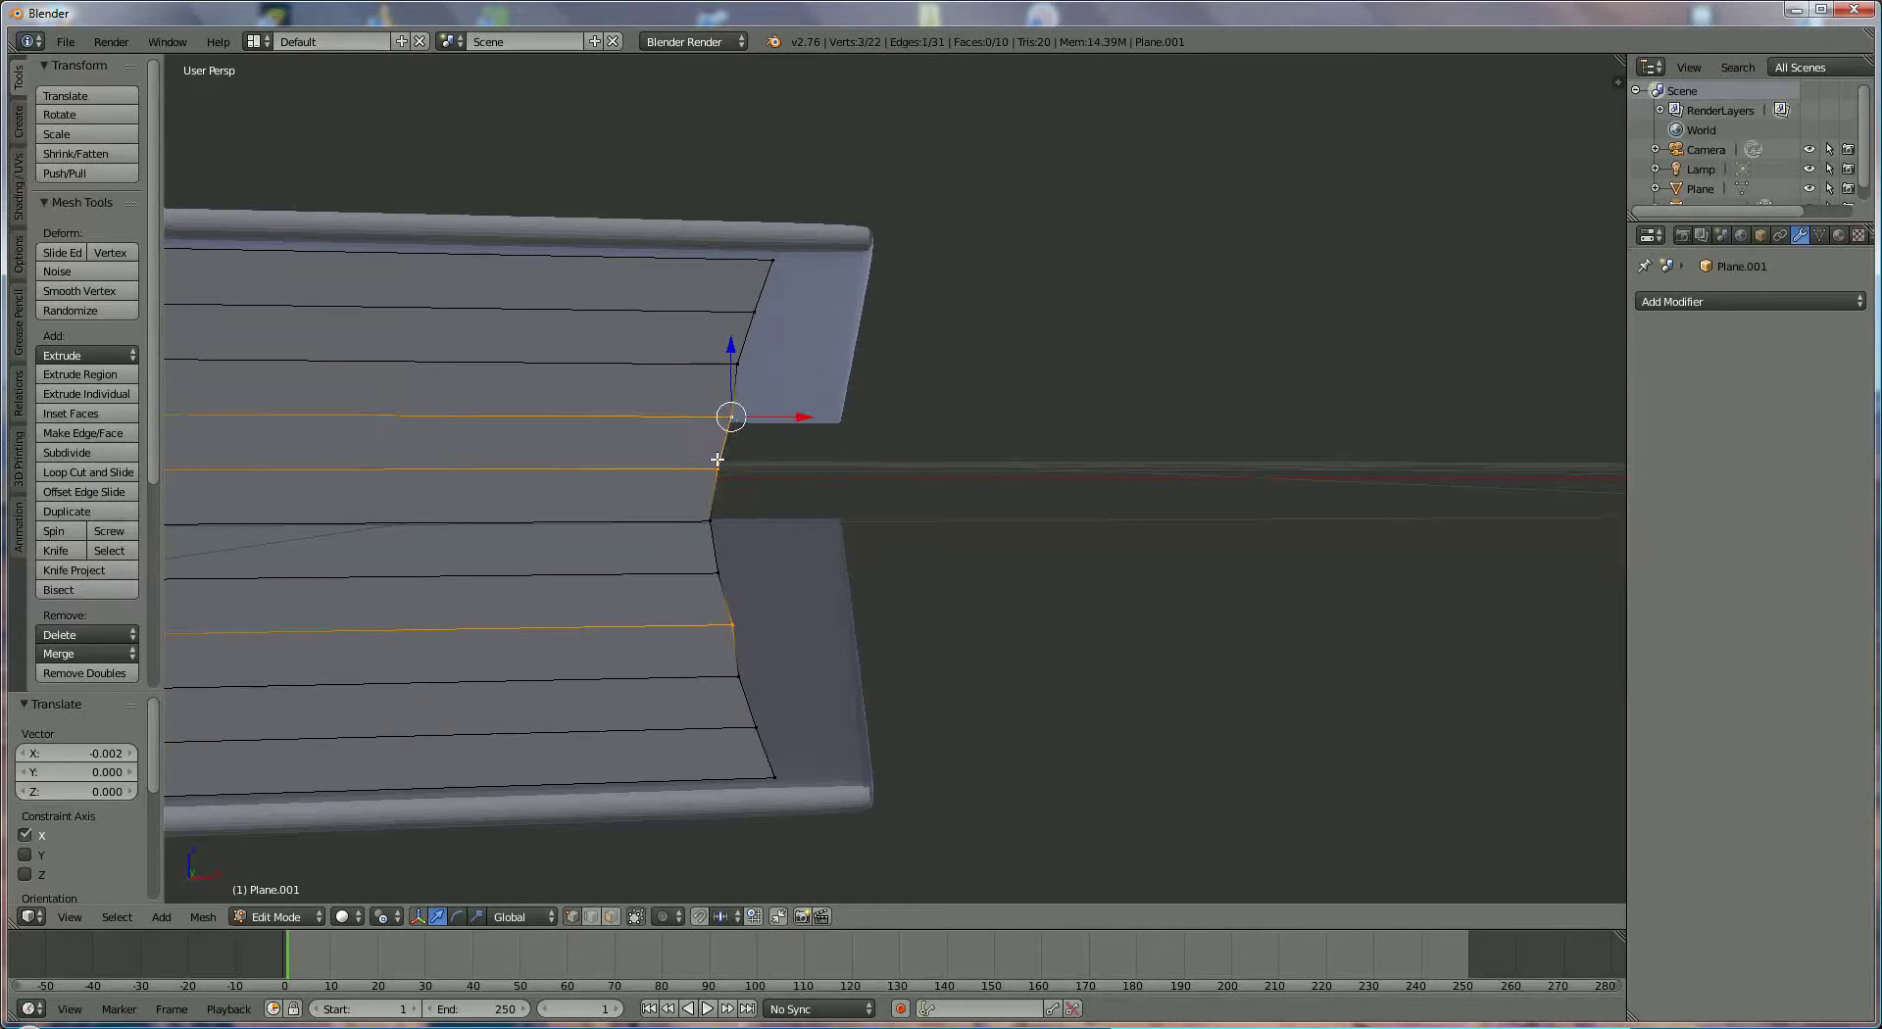
{"action": "right_click", "coordinate": [719, 469], "text": "shift"}
{"action": "key", "text": "g"}
{"action": "key", "text": "x"}
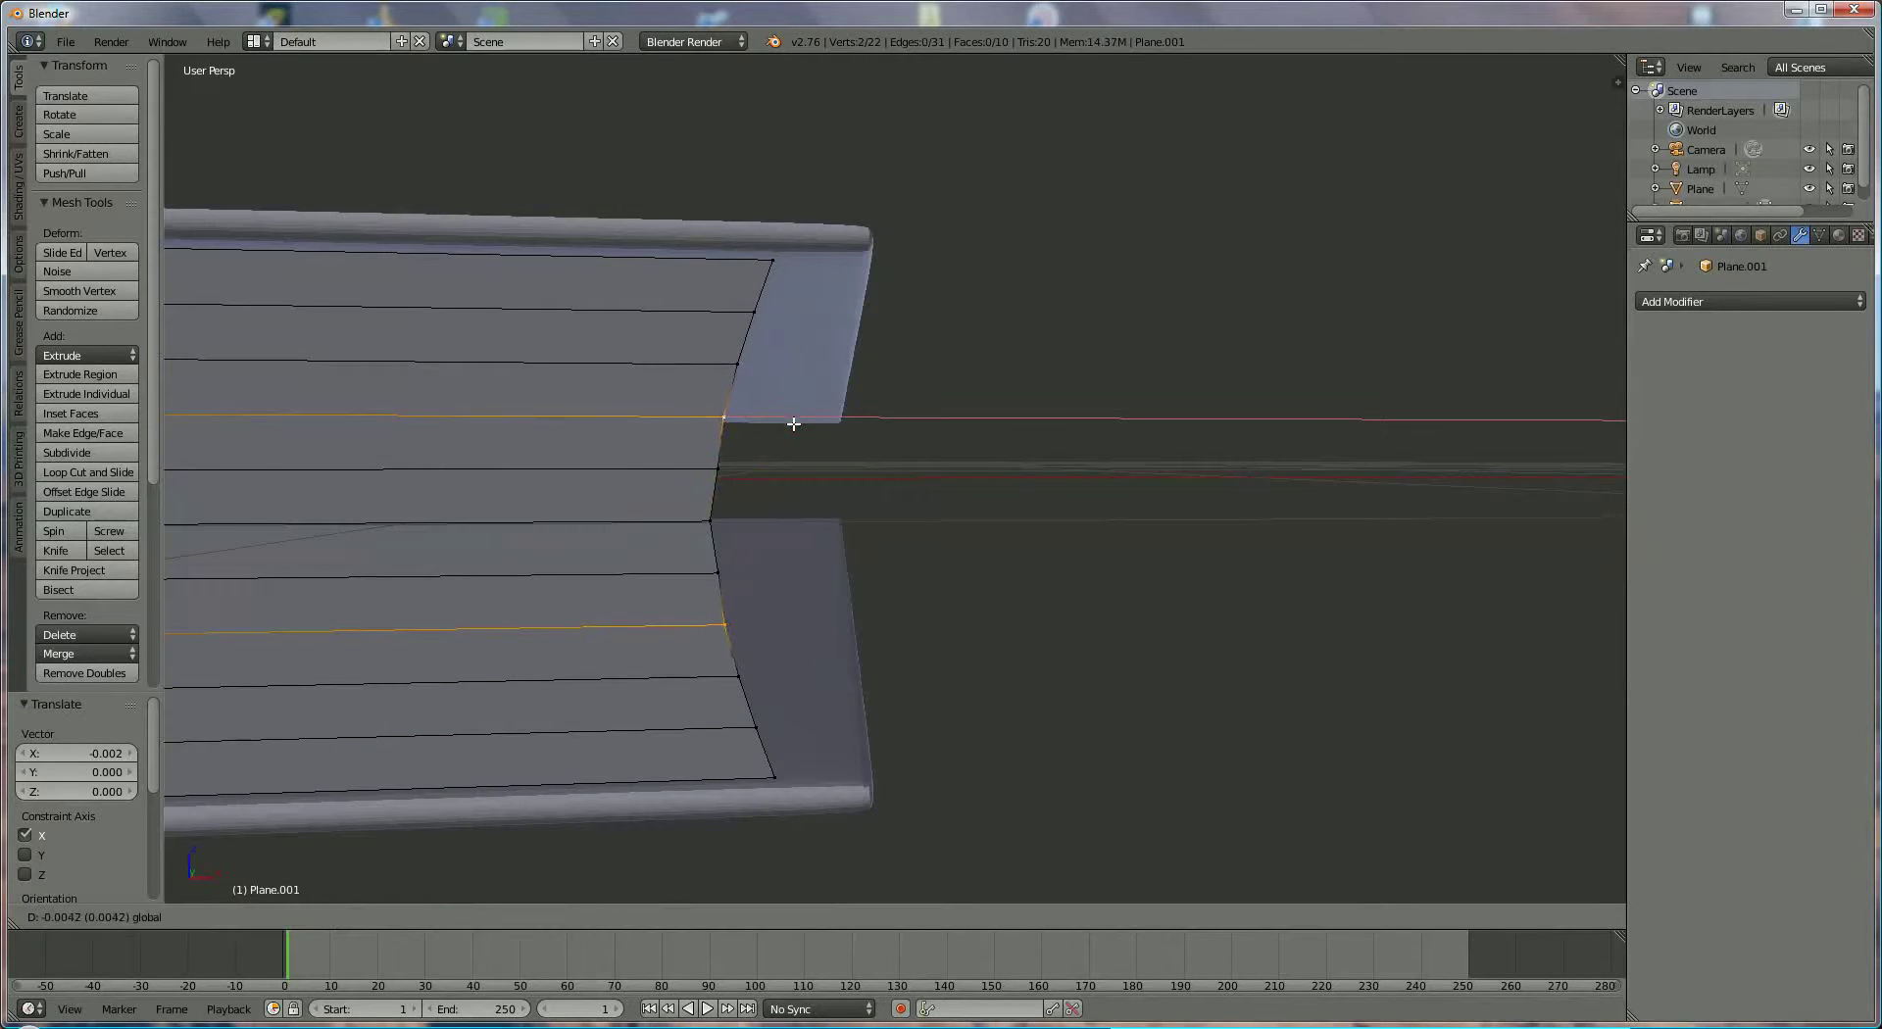
{"action": "left_click", "coordinate": [792, 426]}
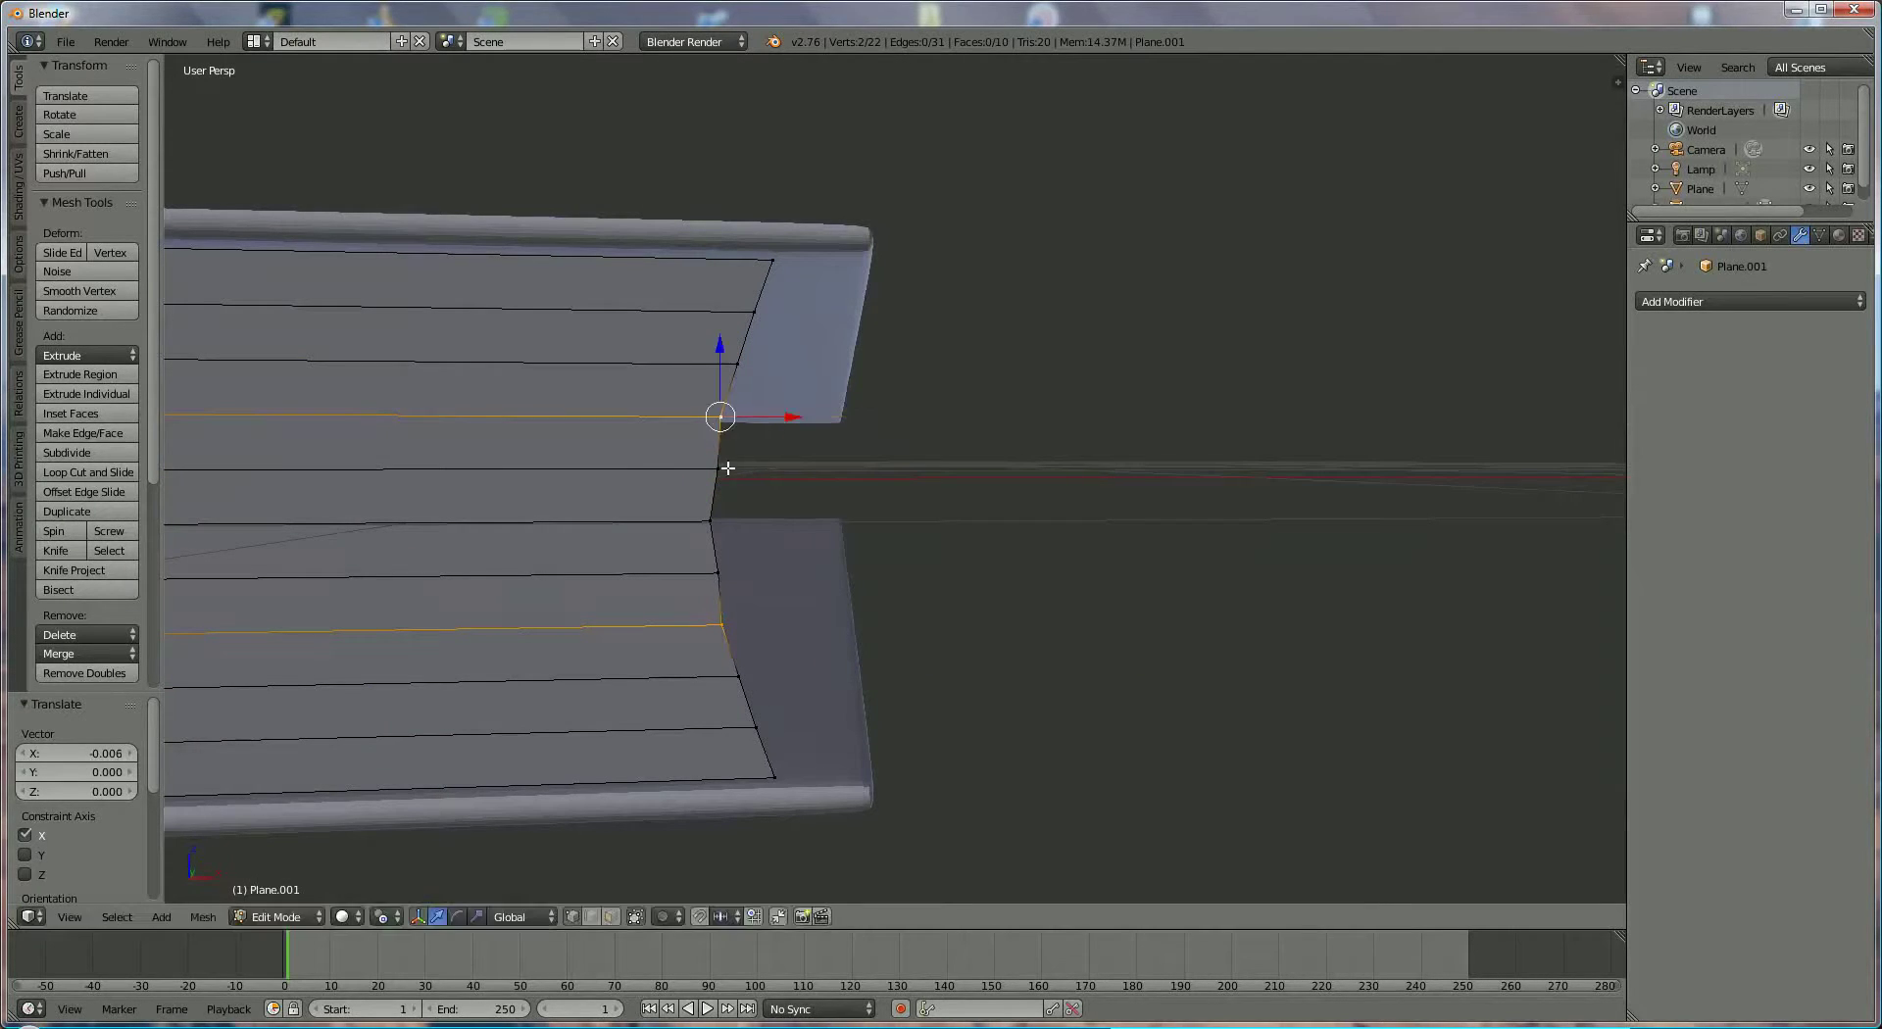
{"action": "right_click", "coordinate": [719, 469]}
{"action": "right_click", "coordinate": [719, 573], "text": "shift"}
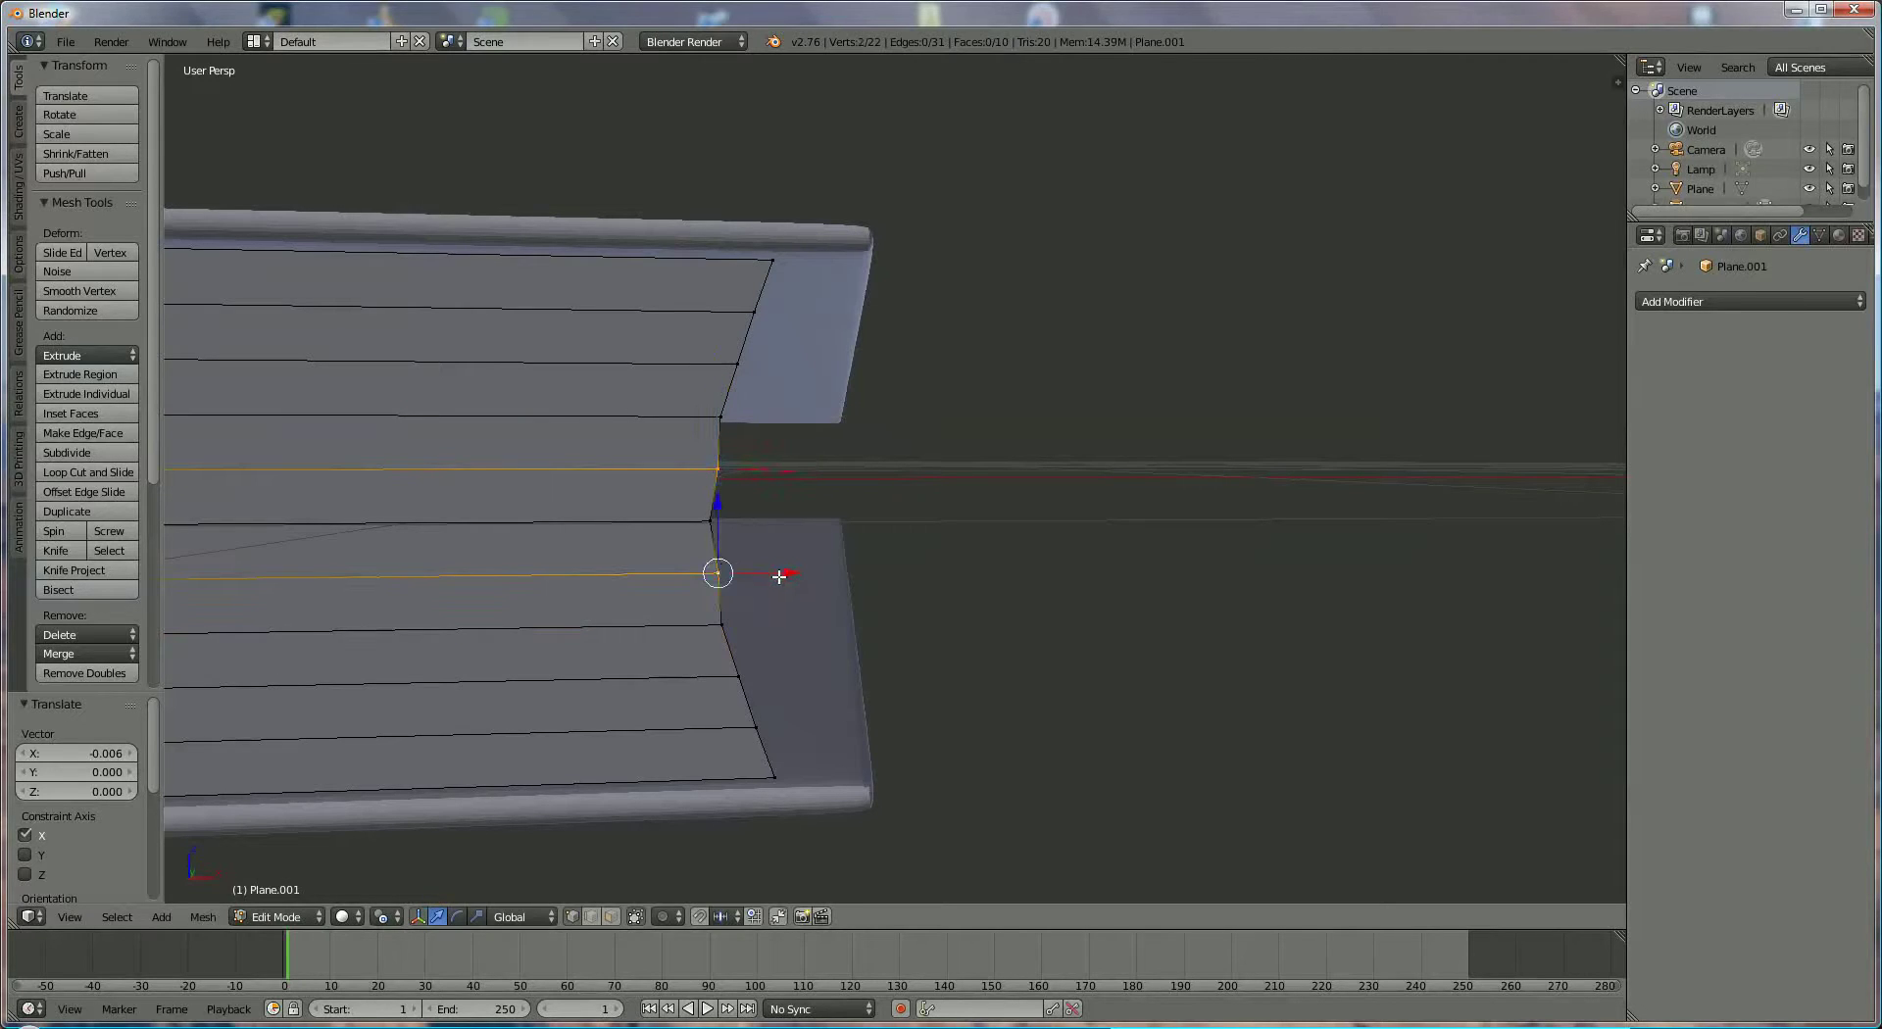
Nudge the innermost vertex pair inward along X to complete the bow
{"action": "key", "text": "g"}
{"action": "key", "text": "x"}
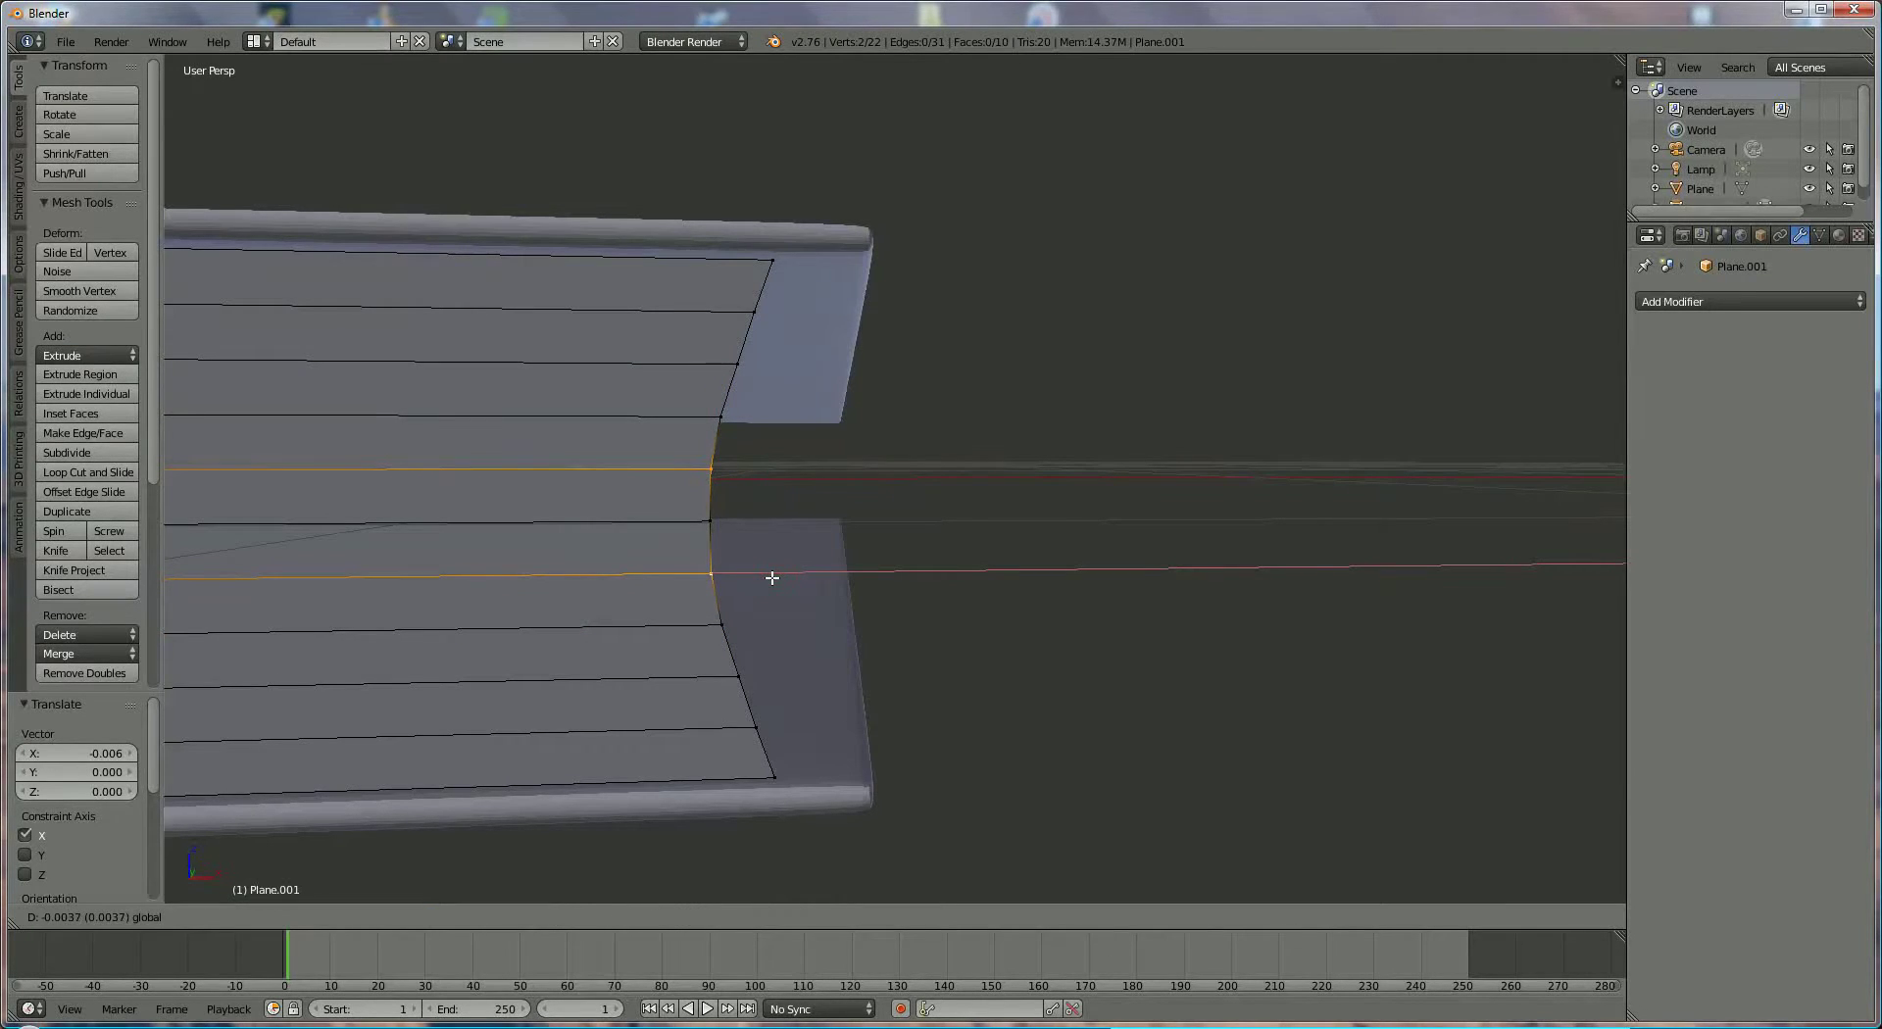
{"action": "left_click", "coordinate": [772, 579]}
{"action": "scroll", "coordinate": [941, 609], "scroll_direction": "down", "scroll_amount": 6}
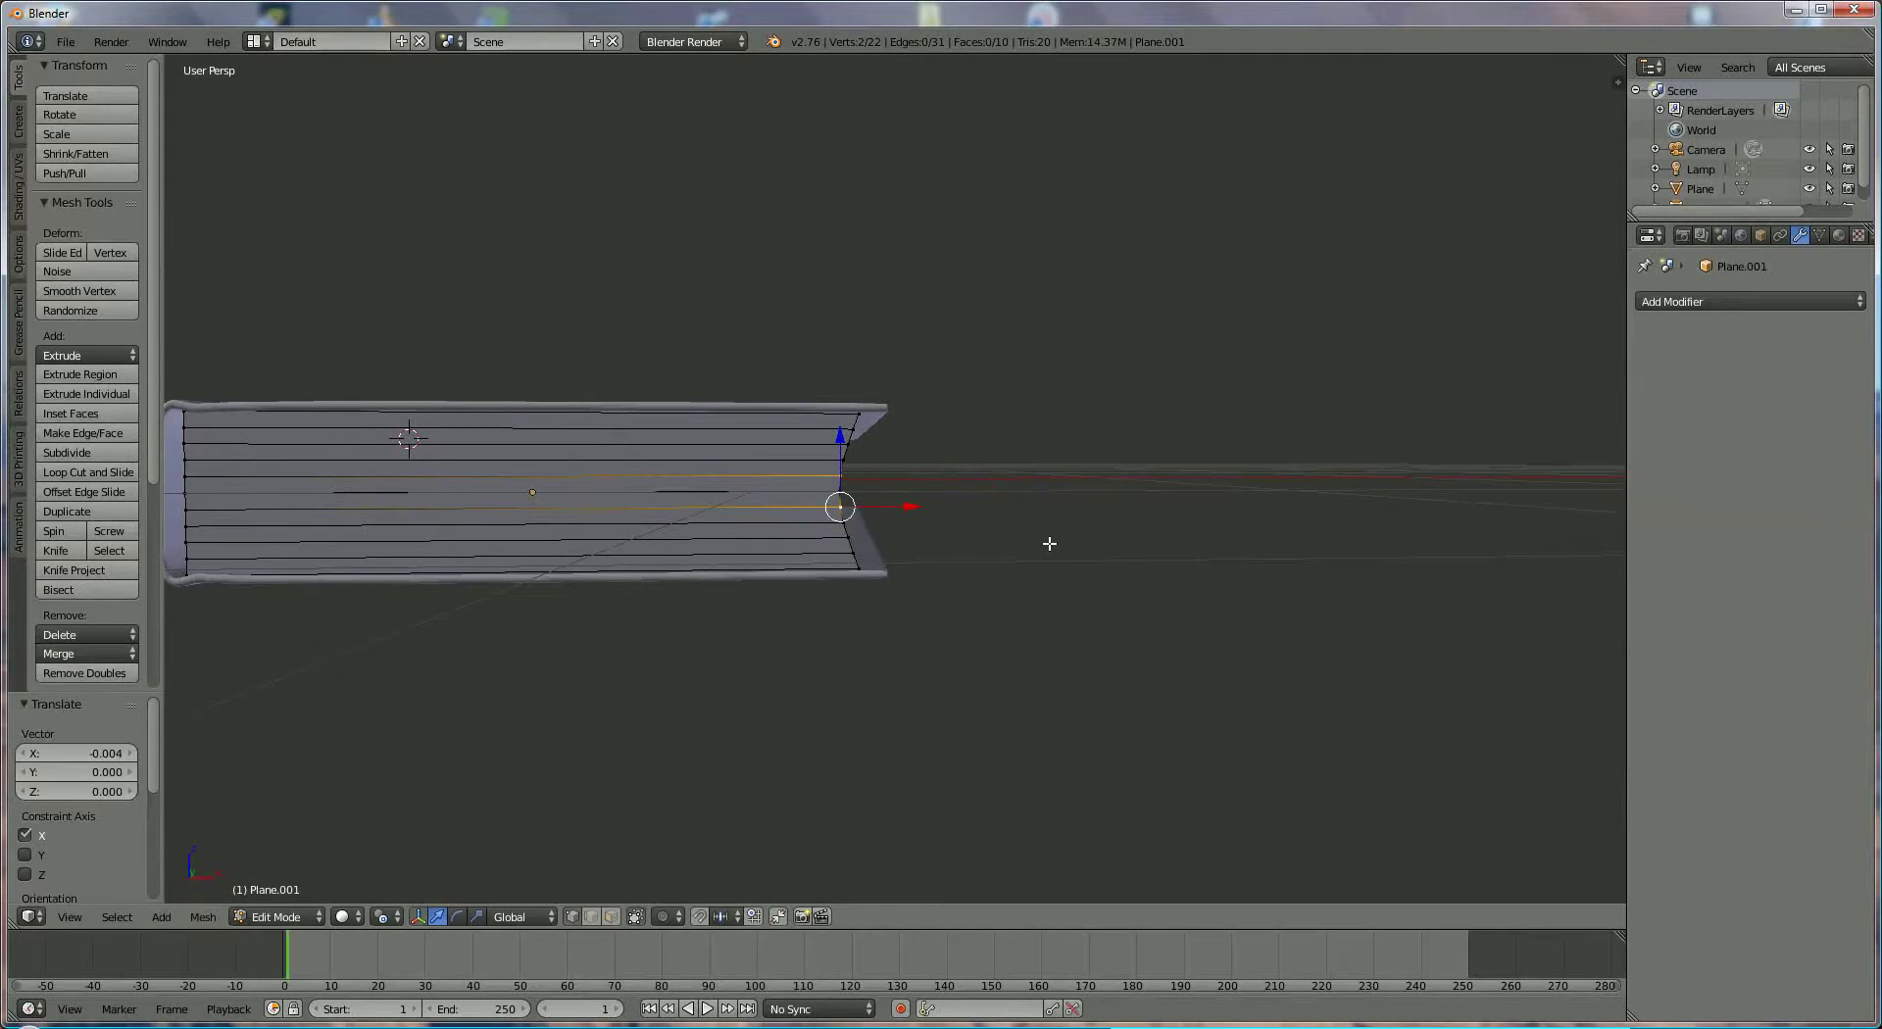
{"action": "middle_click_drag", "start_coordinate": [969, 544], "coordinate": [967, 568]}
{"action": "scroll", "coordinate": [1004, 579], "scroll_direction": "up", "scroll_amount": 3}
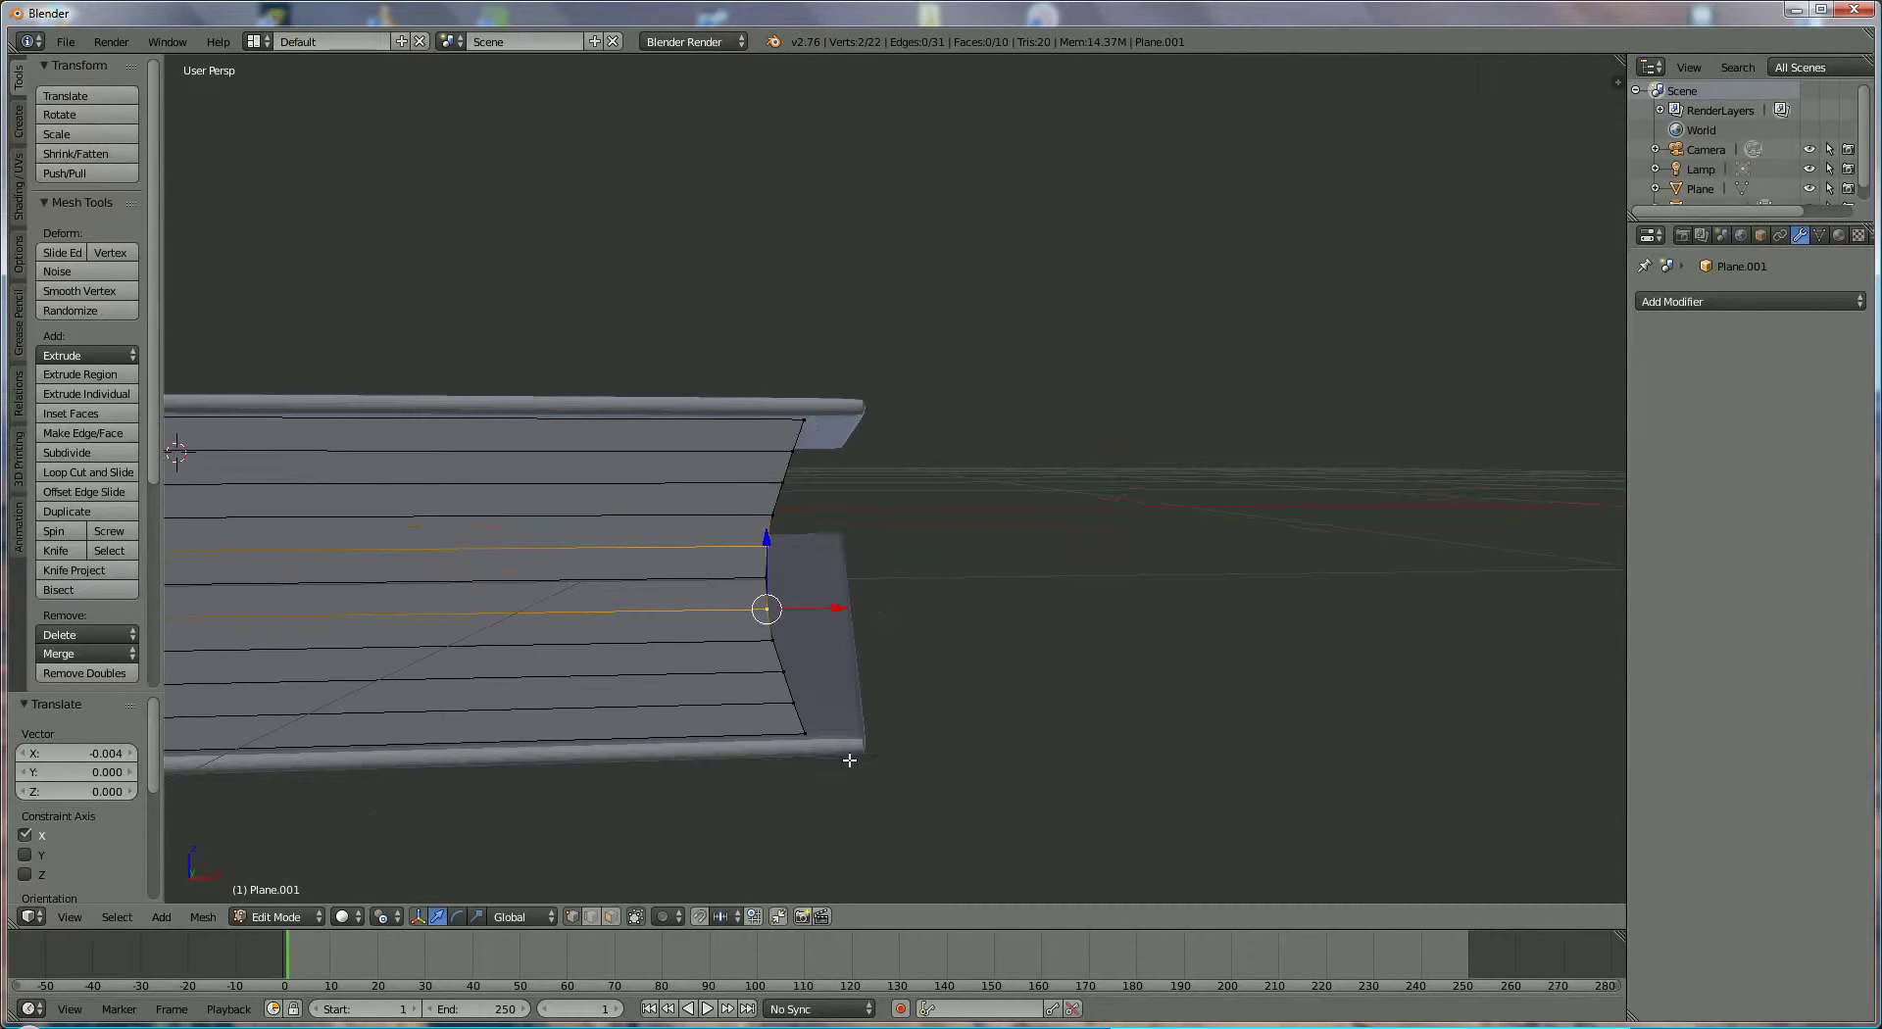
Box-select all 11 end vertices and shift them 0.026 along X
{"action": "key", "text": "b"}
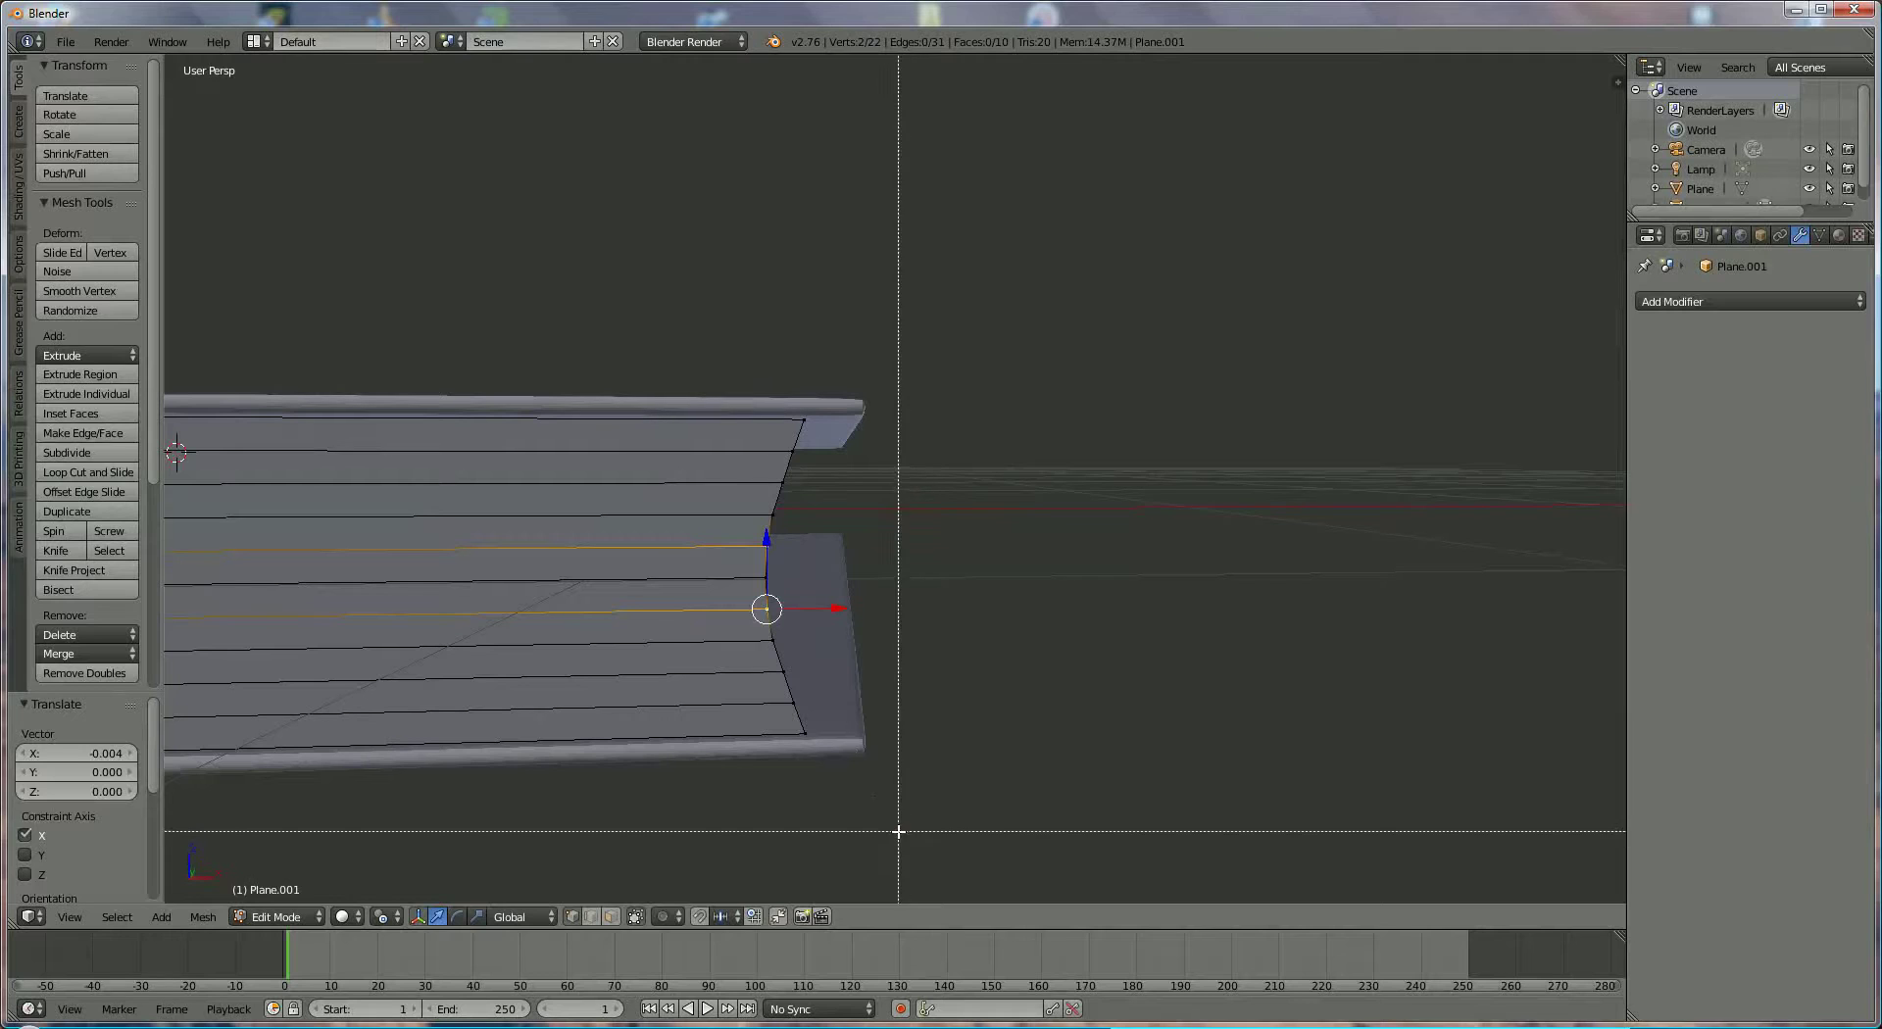
{"action": "left_click_drag", "start_coordinate": [899, 830], "coordinate": [694, 311]}
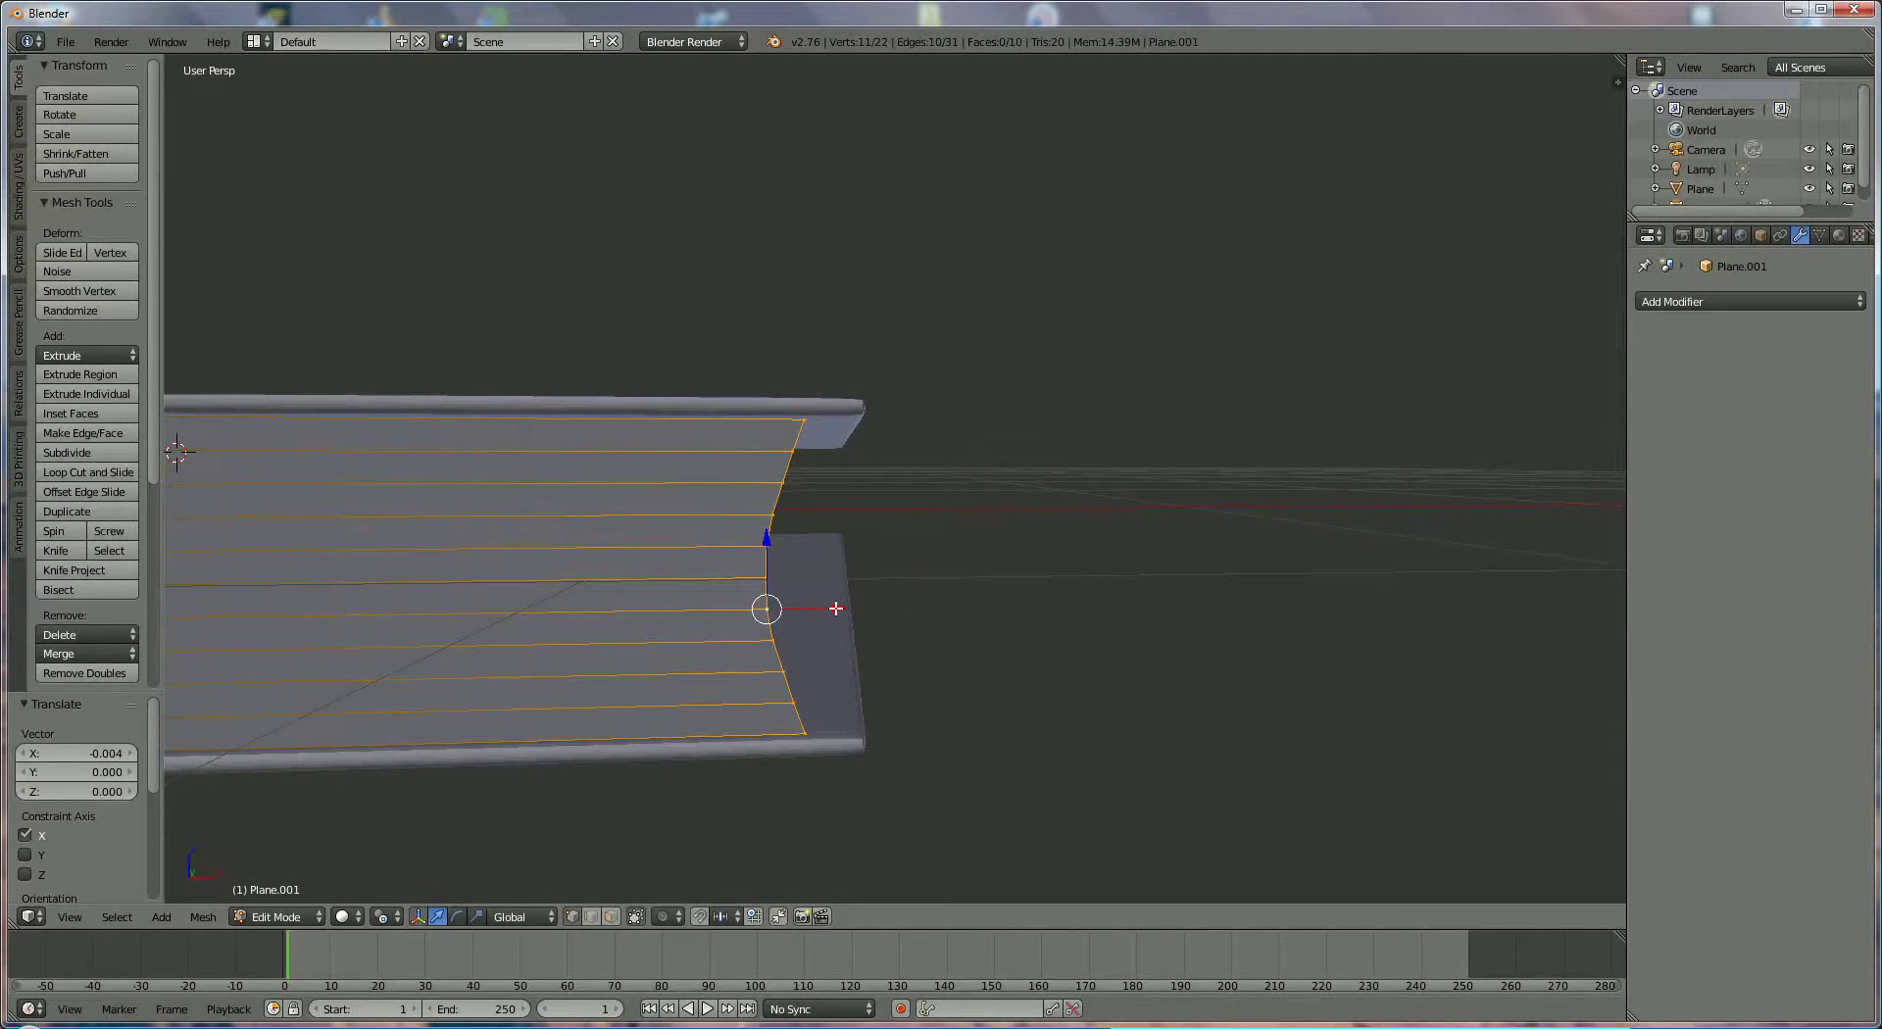
{"action": "left_click_drag", "start_coordinate": [835, 608], "coordinate": [866, 613]}
{"action": "middle_click_drag", "start_coordinate": [470, 742], "coordinate": [915, 718]}
Select the nine left-edge vertices of the pages and nudge them -0.002 along X
{"action": "scroll", "coordinate": [680, 509], "scroll_direction": "up", "scroll_amount": 4}
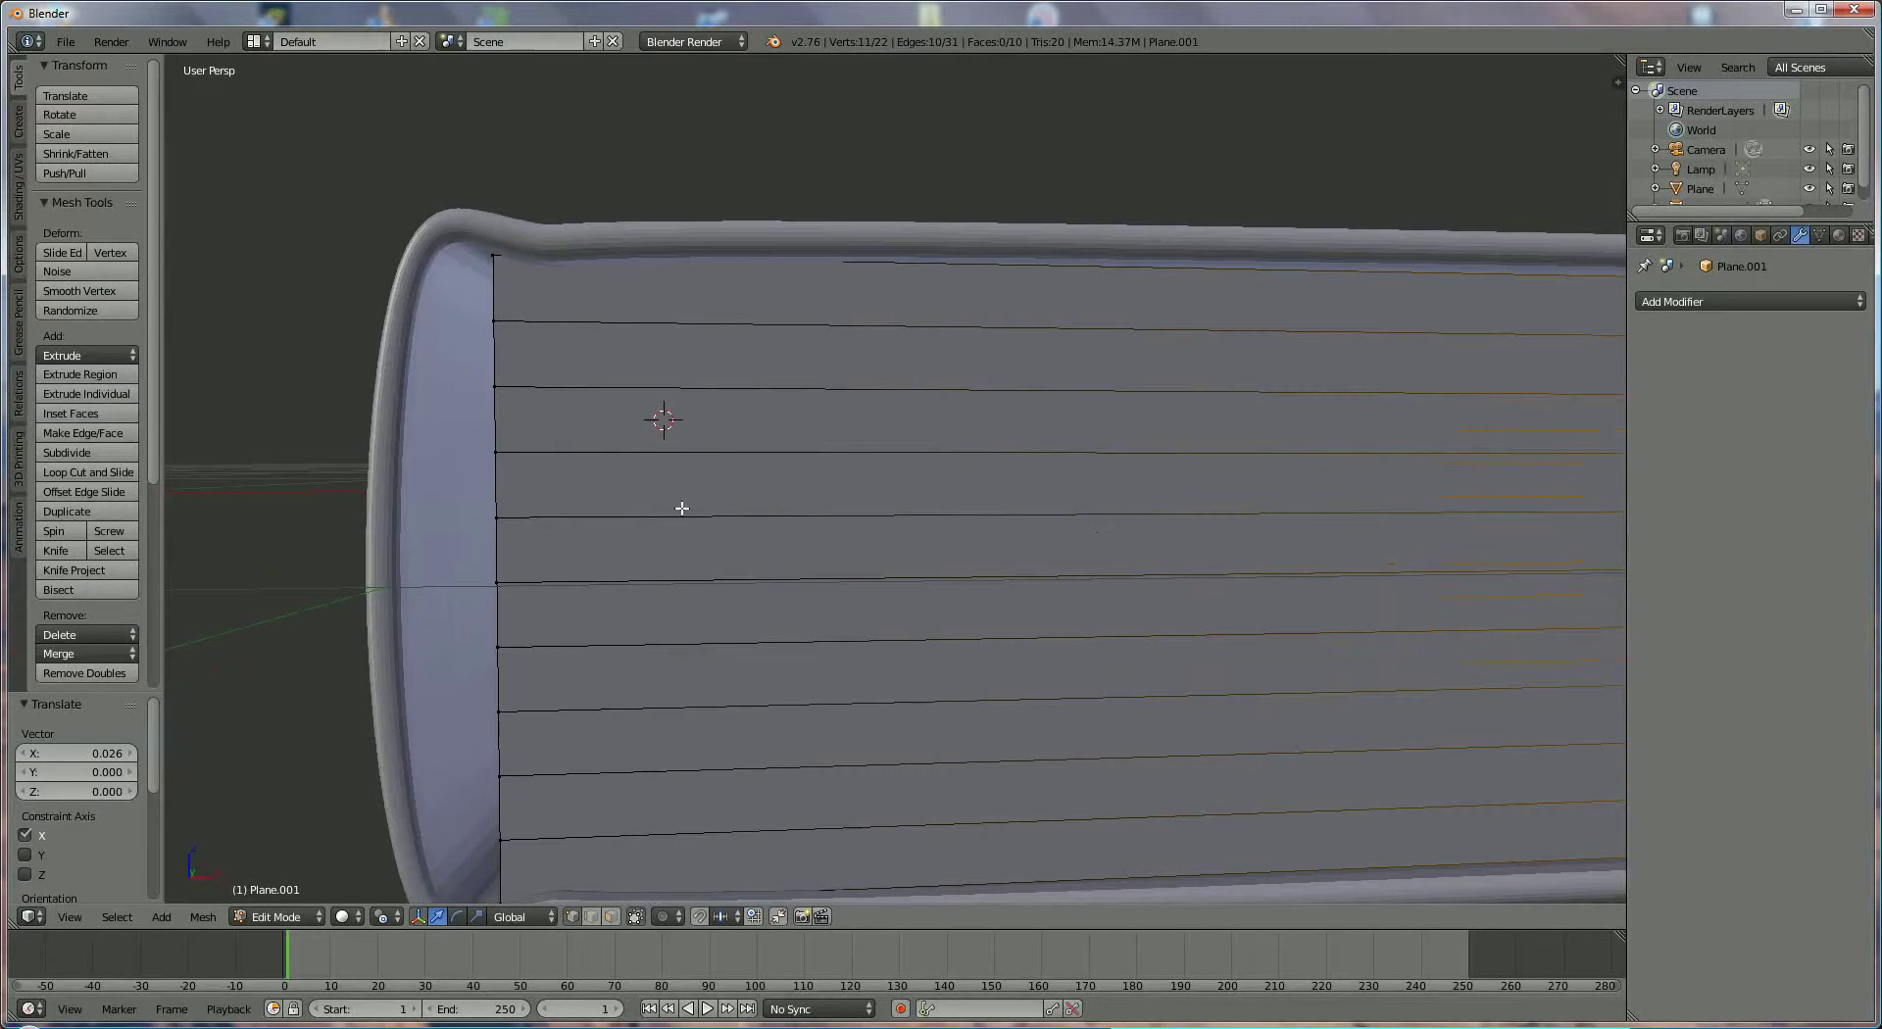
{"action": "scroll", "coordinate": [652, 443], "scroll_direction": "down", "scroll_amount": 1}
{"action": "scroll", "coordinate": [676, 485], "scroll_direction": "up", "scroll_amount": 5}
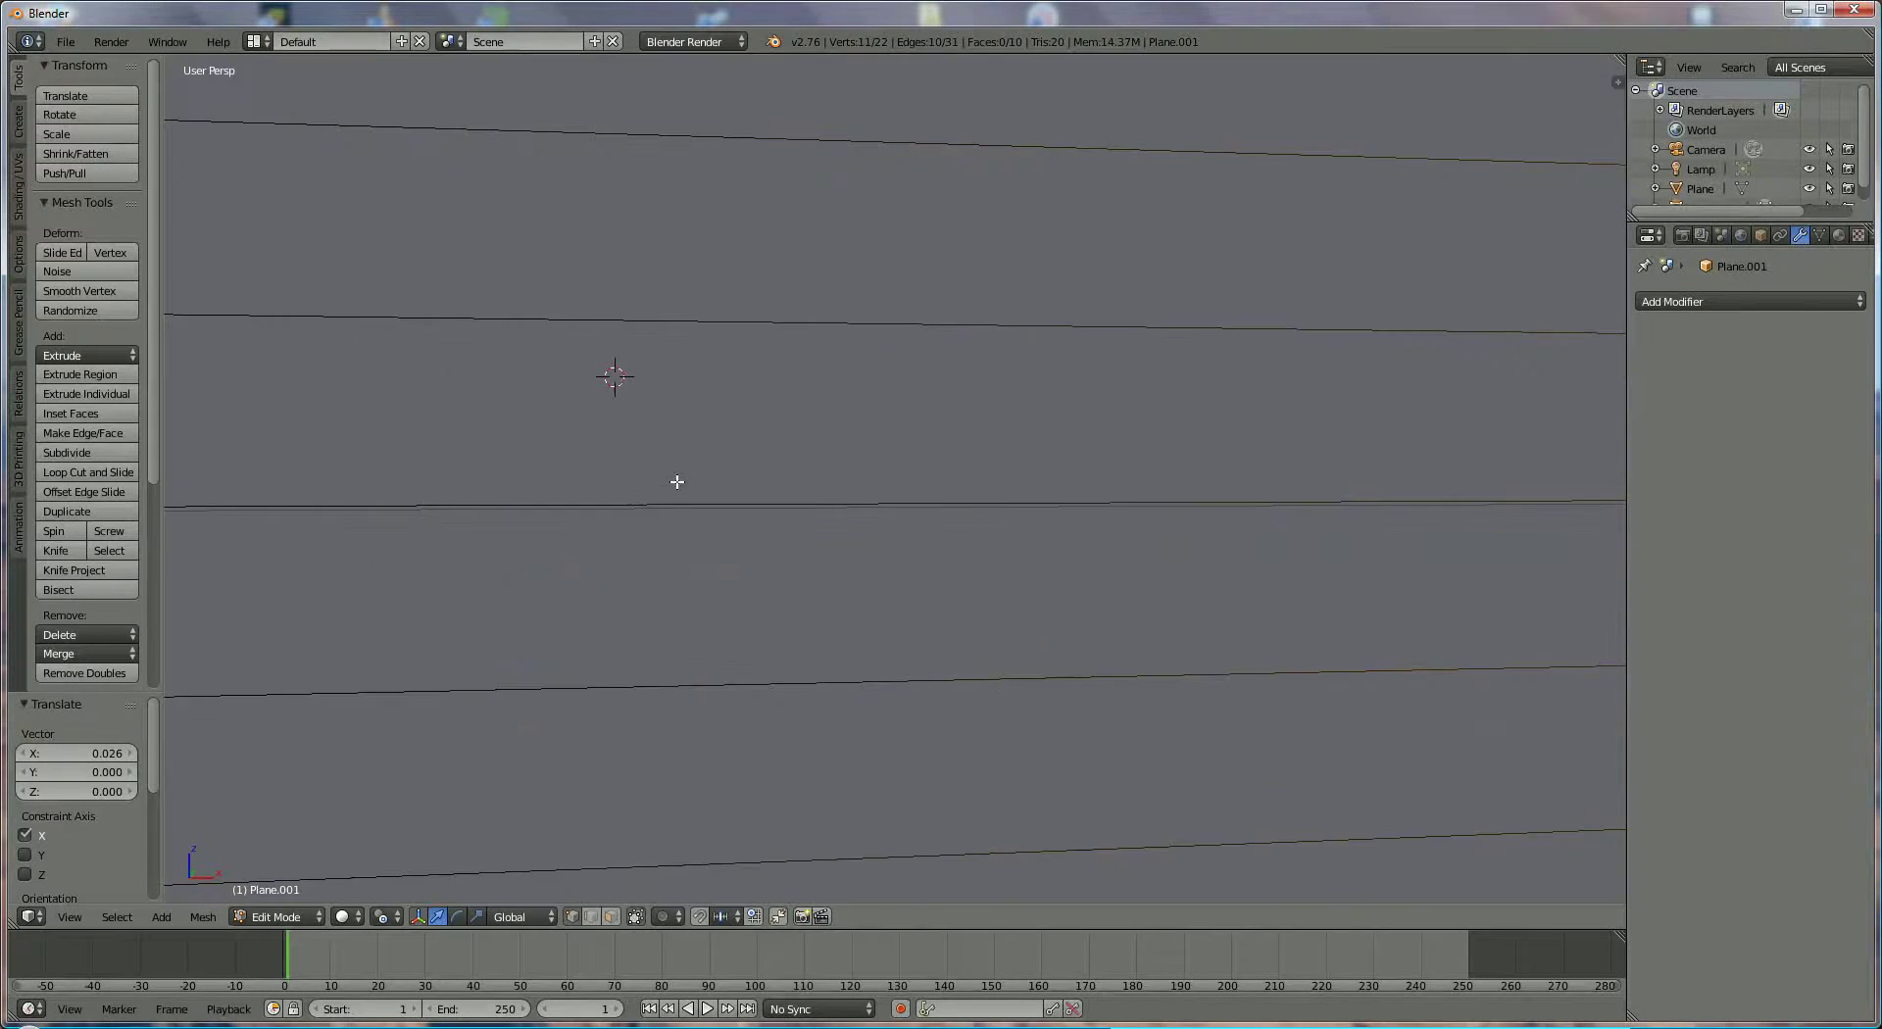
{"action": "scroll", "coordinate": [676, 485], "scroll_direction": "down", "scroll_amount": 8}
{"action": "middle_click_drag", "start_coordinate": [714, 480], "coordinate": [770, 397]}
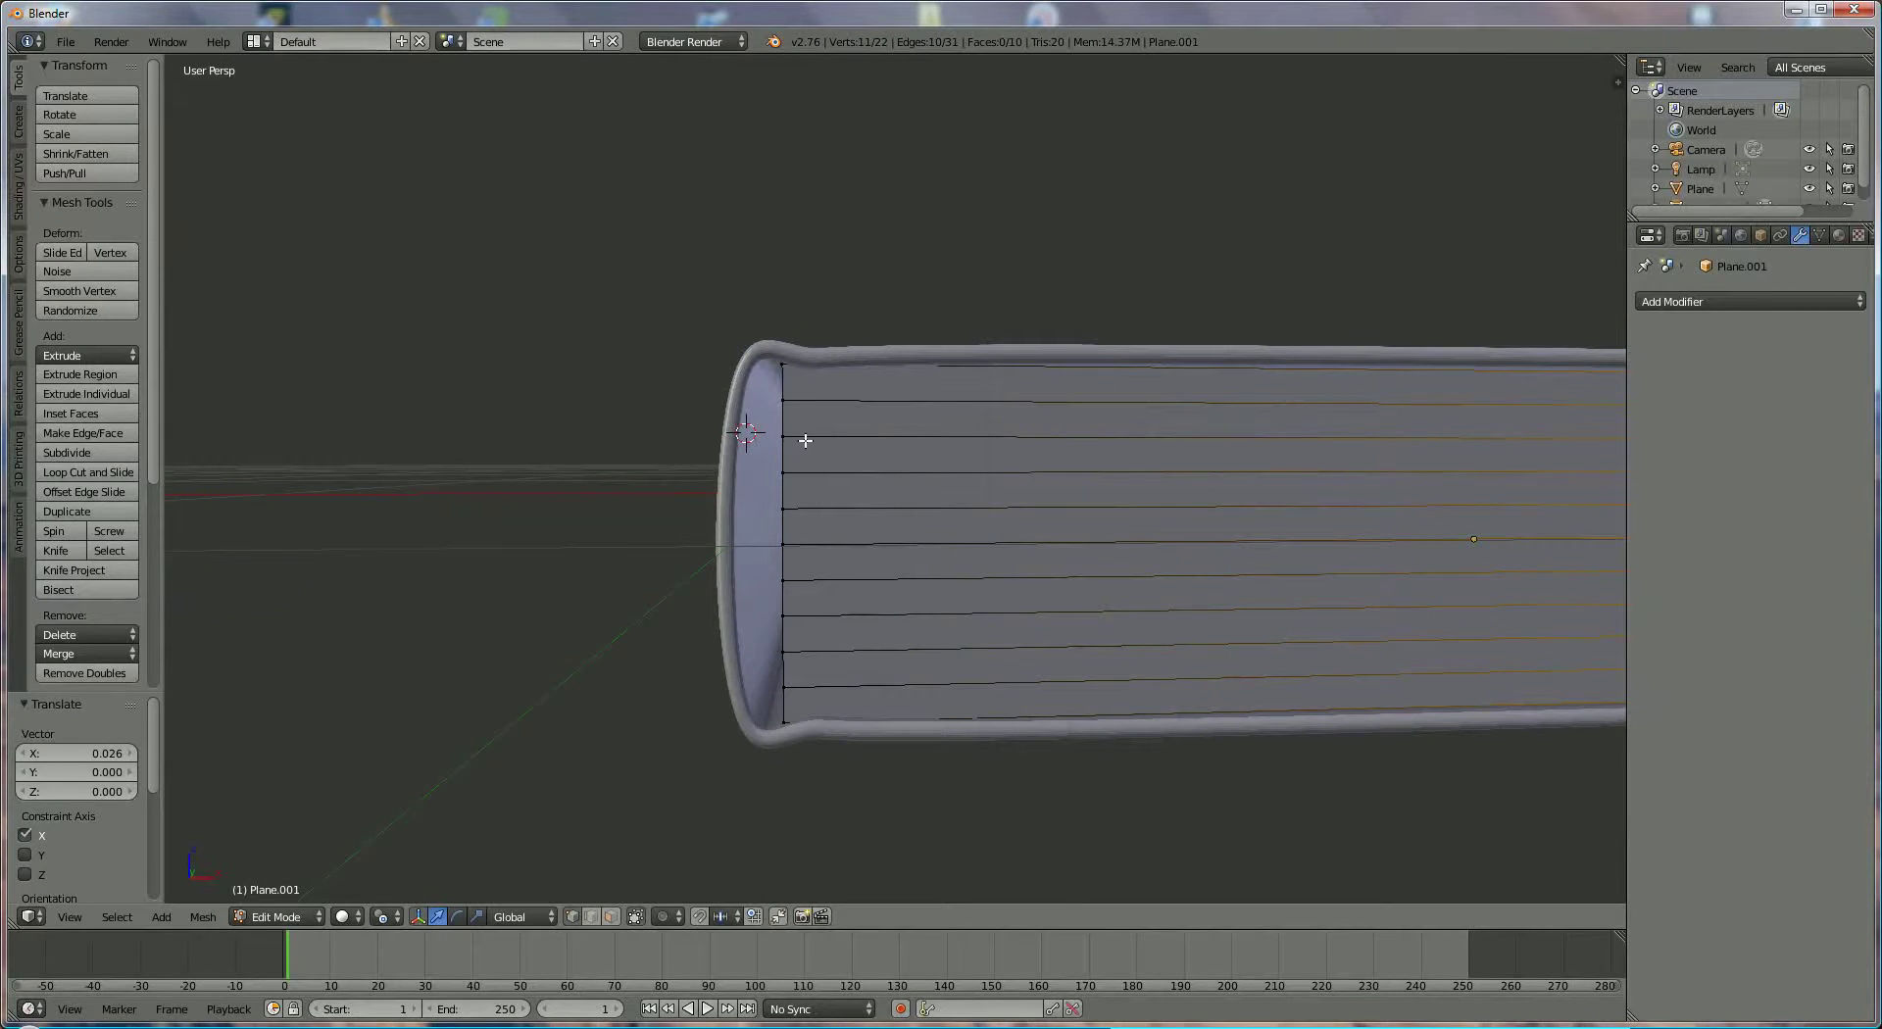
{"action": "scroll", "coordinate": [781, 462], "scroll_direction": "up", "scroll_amount": 1}
{"action": "scroll", "coordinate": [755, 432], "scroll_direction": "down", "scroll_amount": 1}
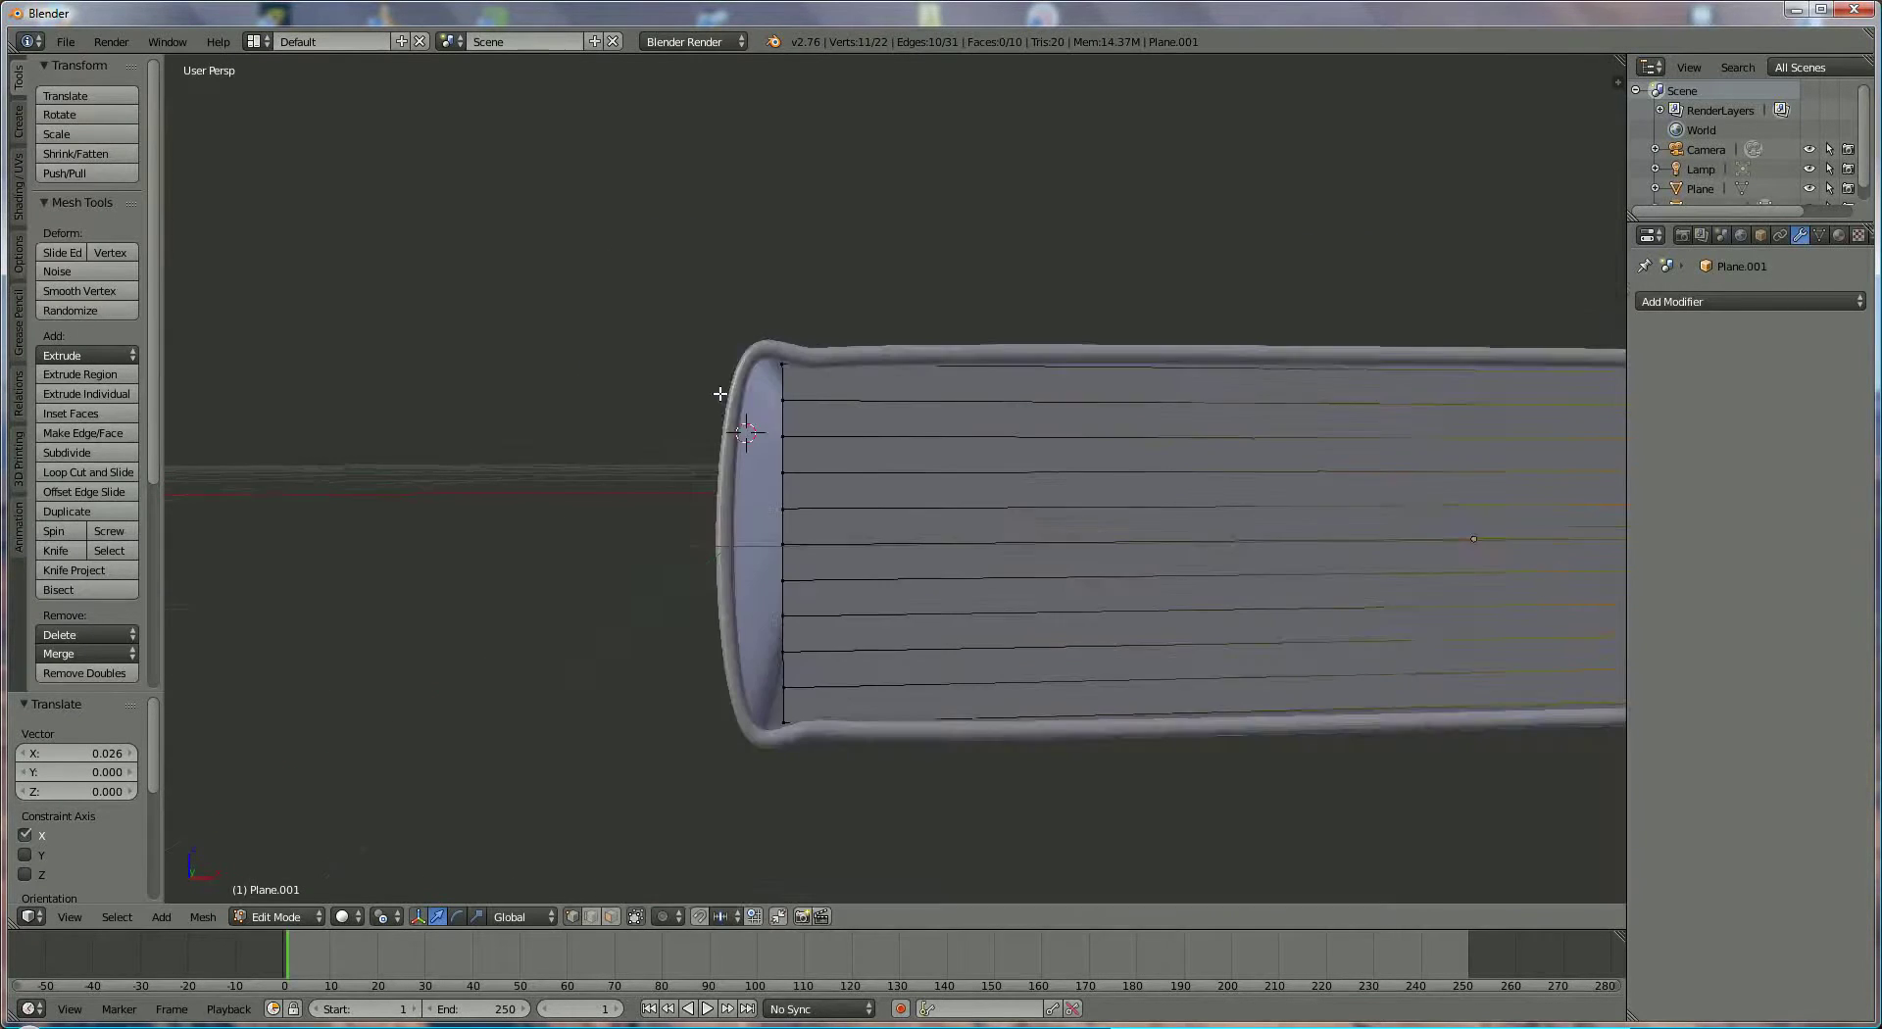
{"action": "scroll", "coordinate": [878, 422], "scroll_direction": "up", "scroll_amount": 2, "text": "ctrl"}
{"action": "right_click", "coordinate": [863, 420]}
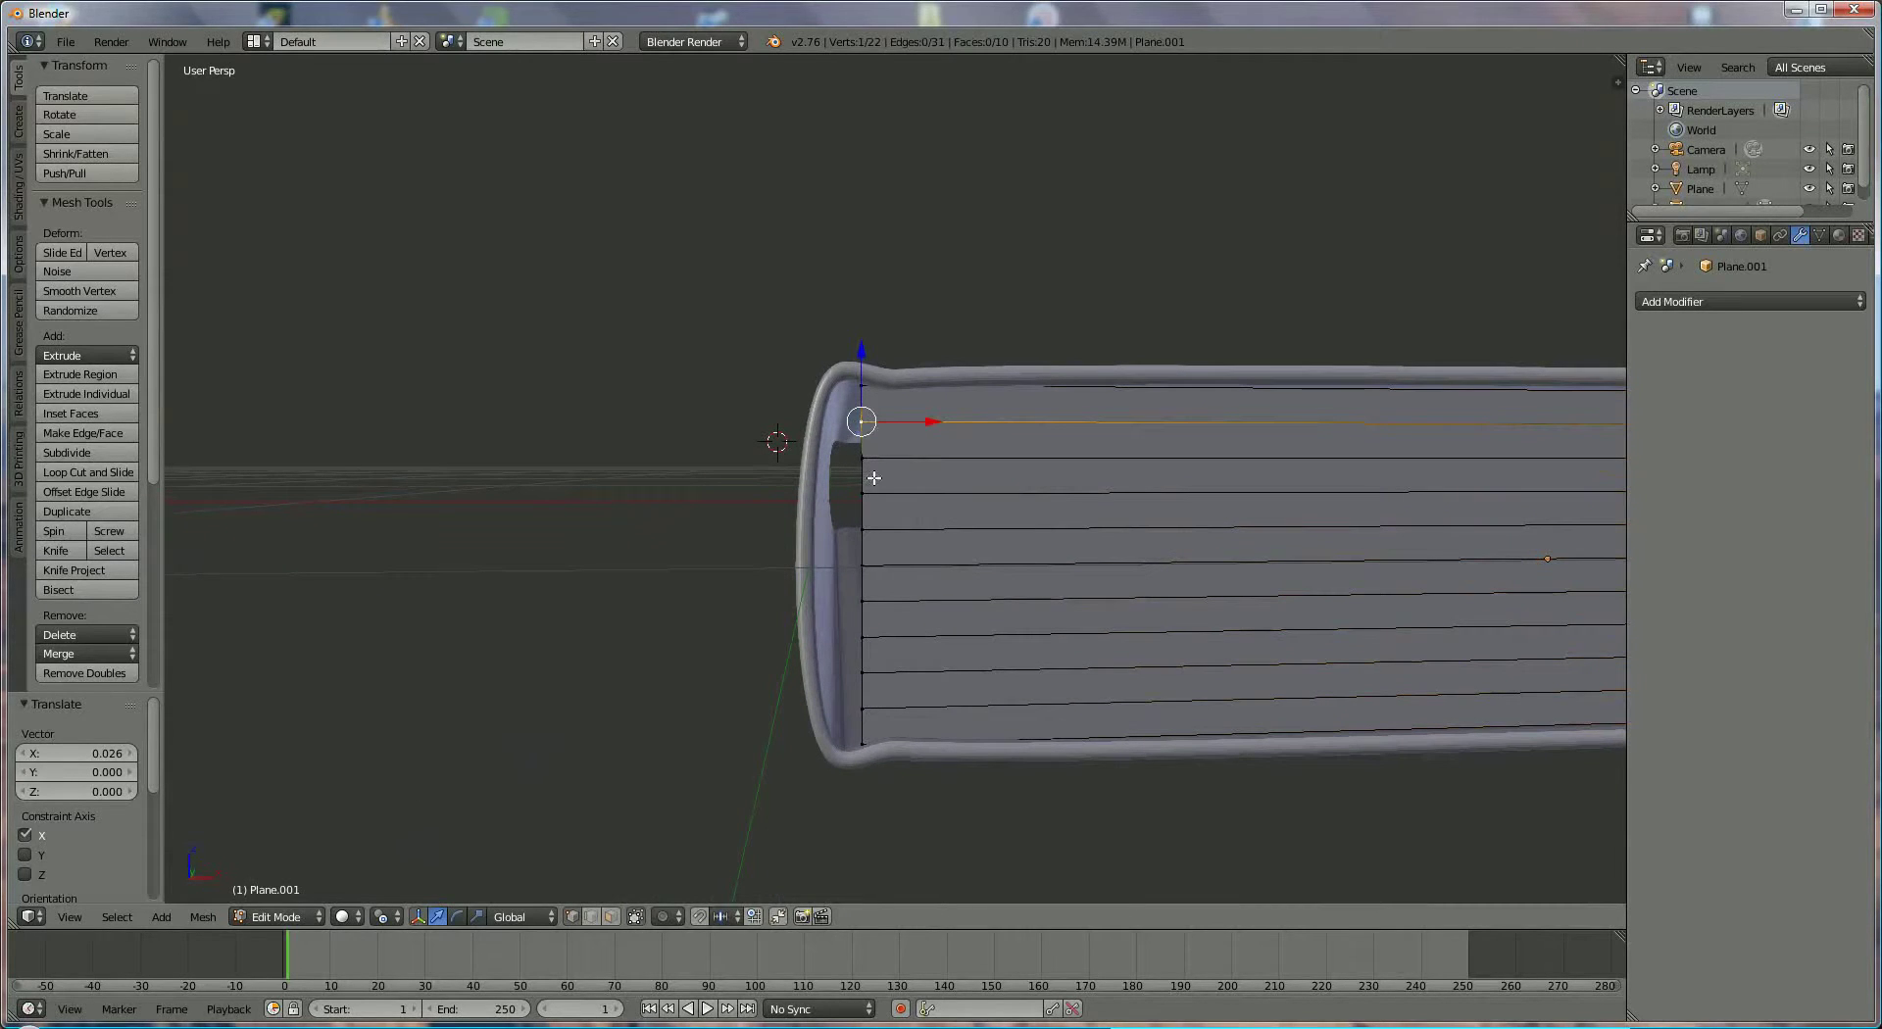
{"action": "right_click", "coordinate": [863, 461], "text": "shift"}
{"action": "right_click", "coordinate": [864, 496], "text": "shift"}
{"action": "right_click", "coordinate": [867, 533], "text": "shift"}
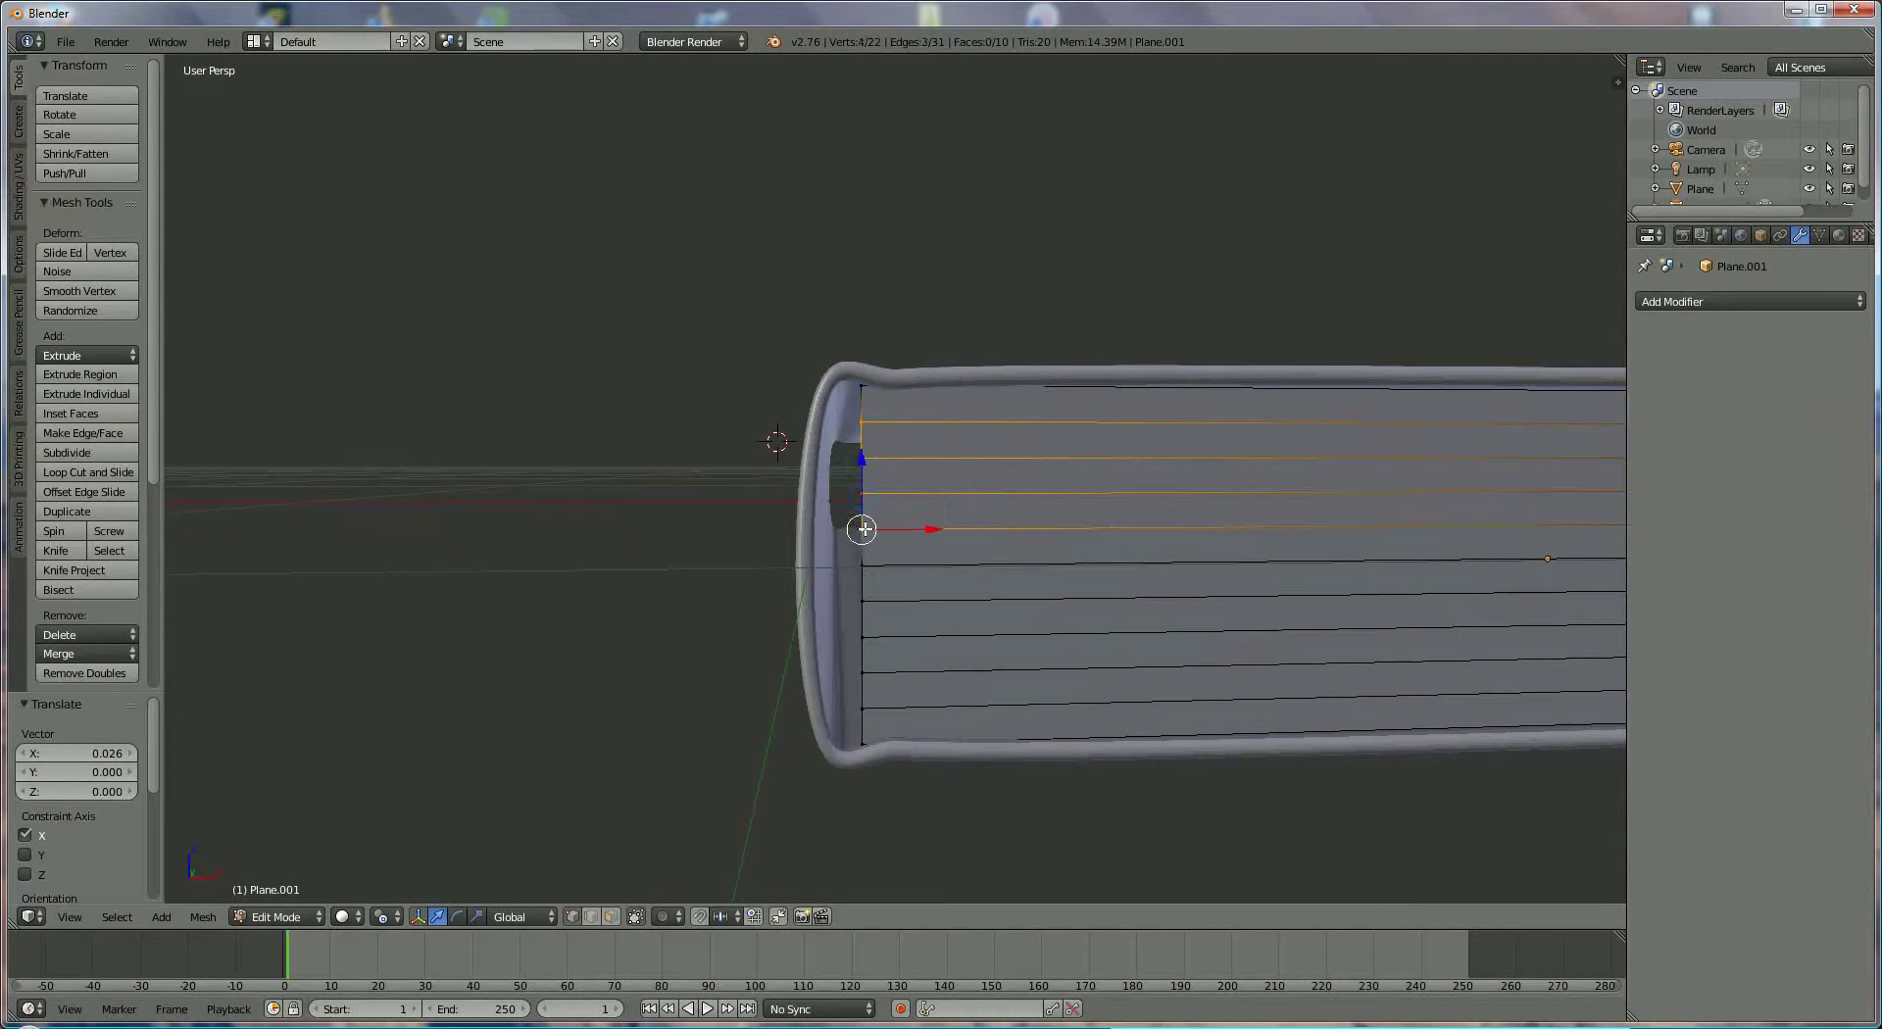
{"action": "right_click", "coordinate": [870, 570], "text": "shift"}
{"action": "right_click", "coordinate": [863, 601], "text": "shift"}
{"action": "right_click", "coordinate": [863, 637], "text": "shift"}
{"action": "right_click", "coordinate": [862, 673], "text": "shift"}
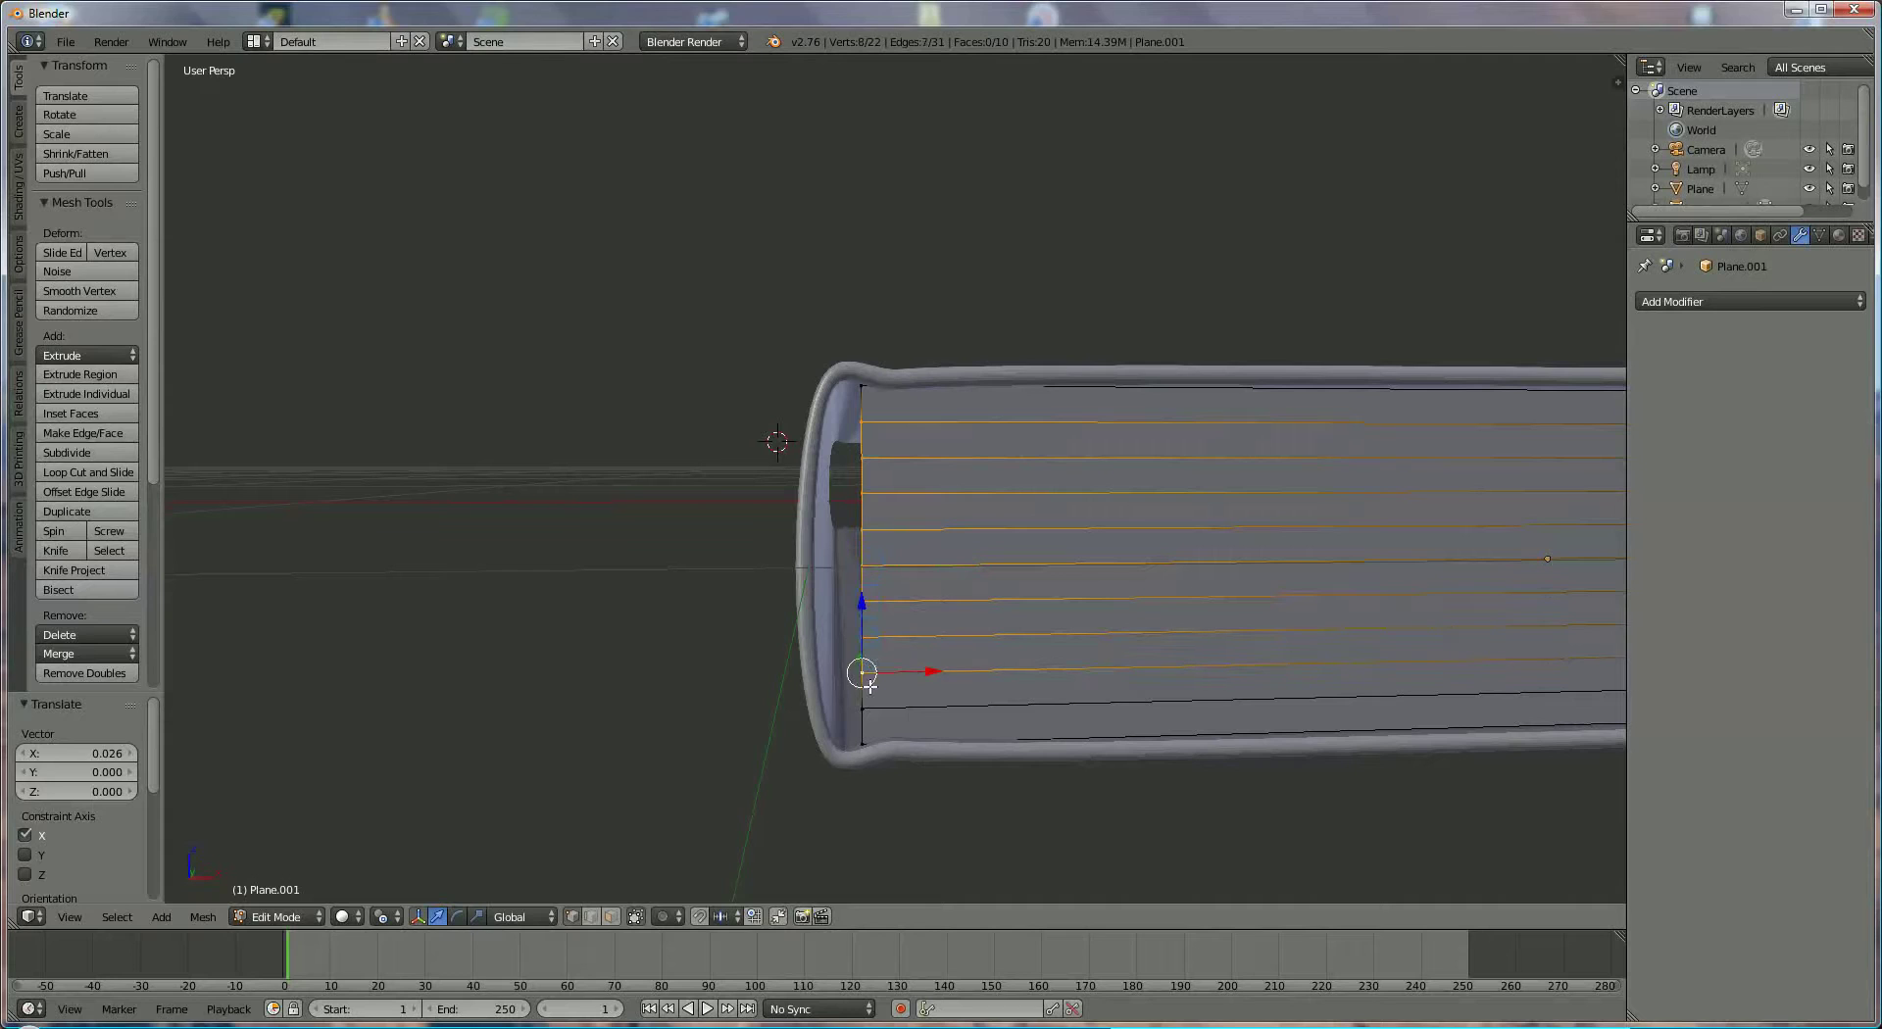
{"action": "right_click", "coordinate": [863, 707], "text": "shift"}
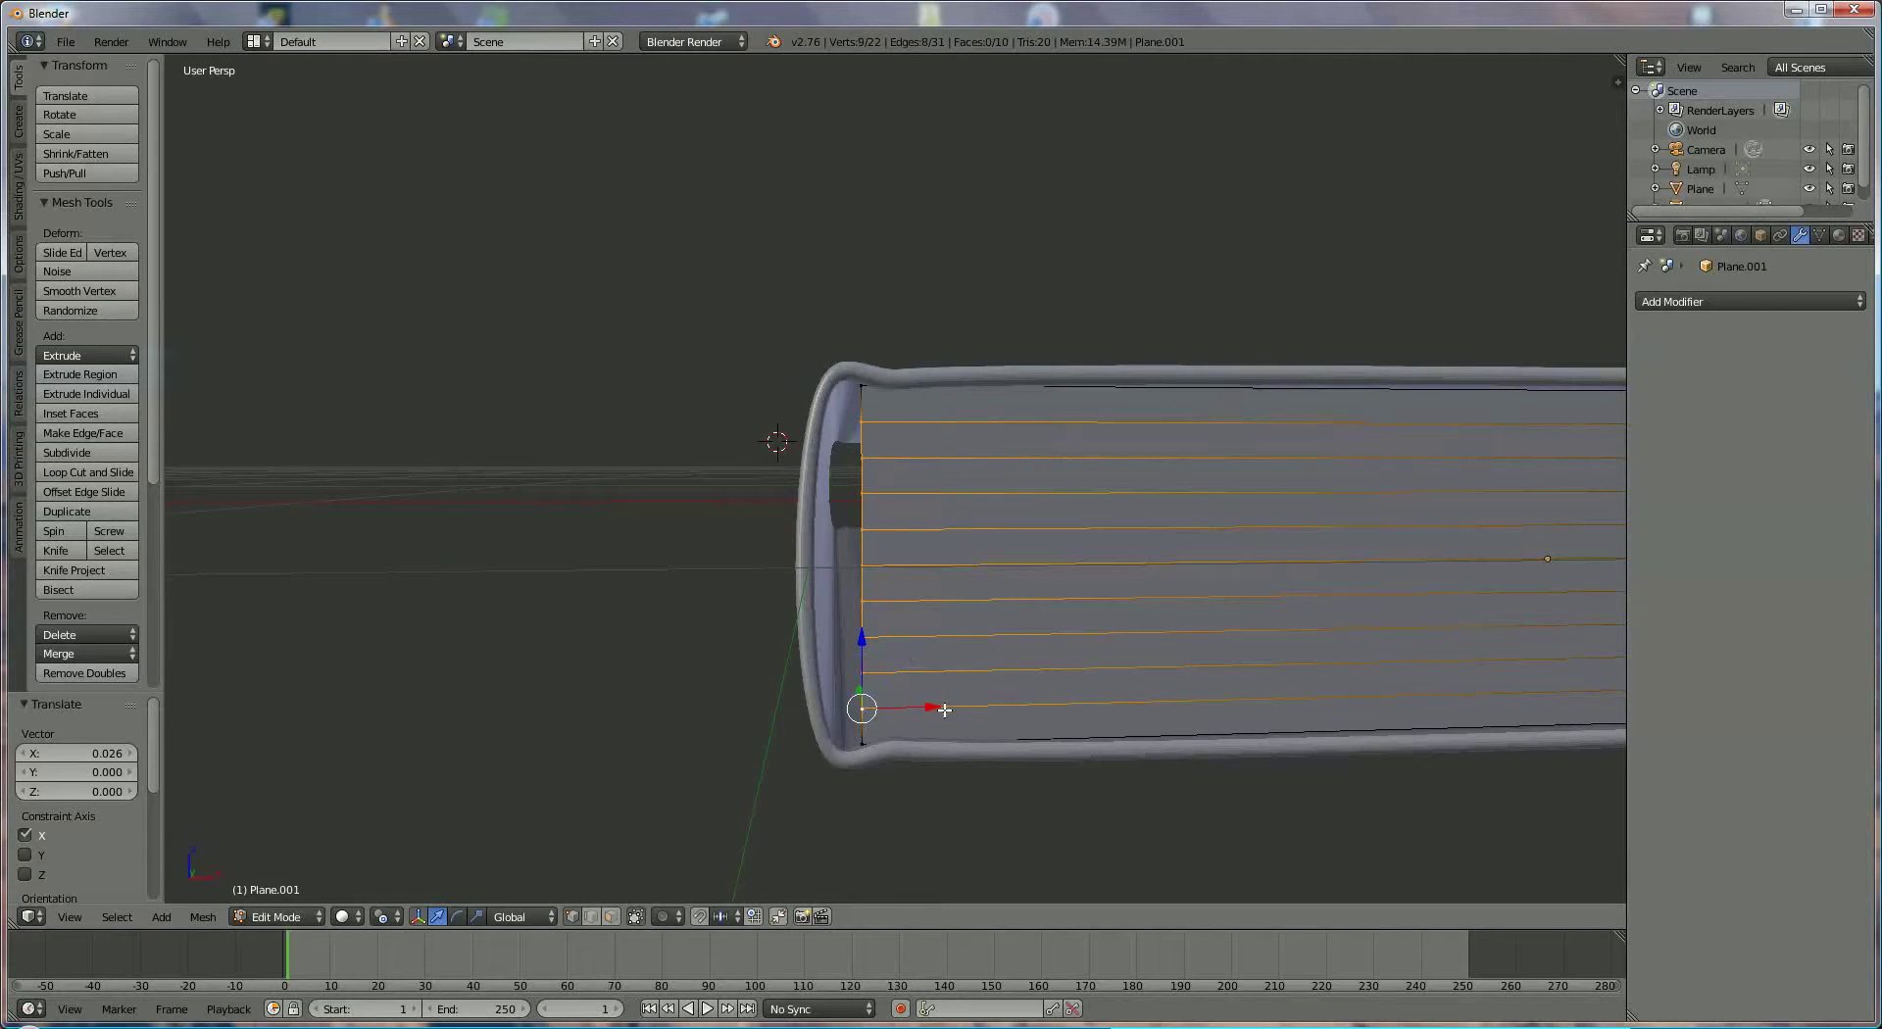
{"action": "left_click_drag", "start_coordinate": [934, 707], "coordinate": [930, 707]}
Drop the top and bottom vertices and push the inner ones further along X
{"action": "right_click", "coordinate": [859, 708], "text": "shift"}
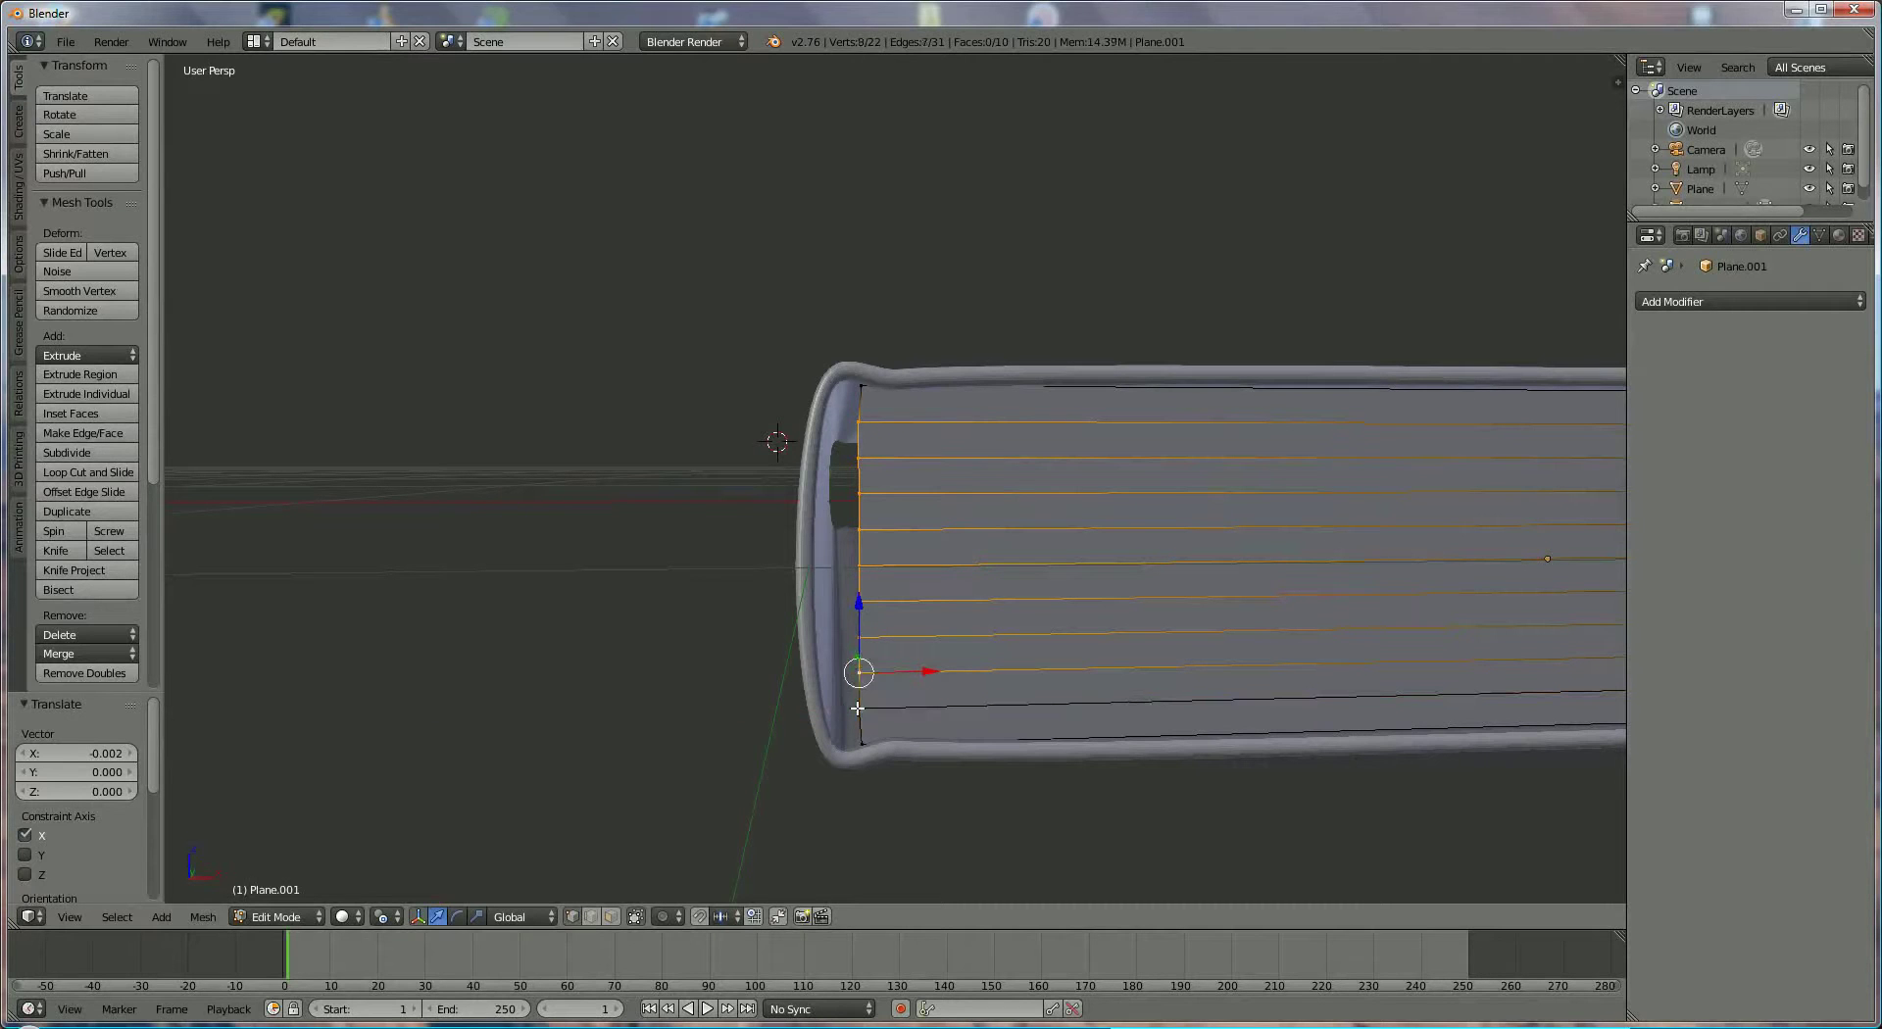
{"action": "right_click", "coordinate": [858, 421], "text": "shift"}
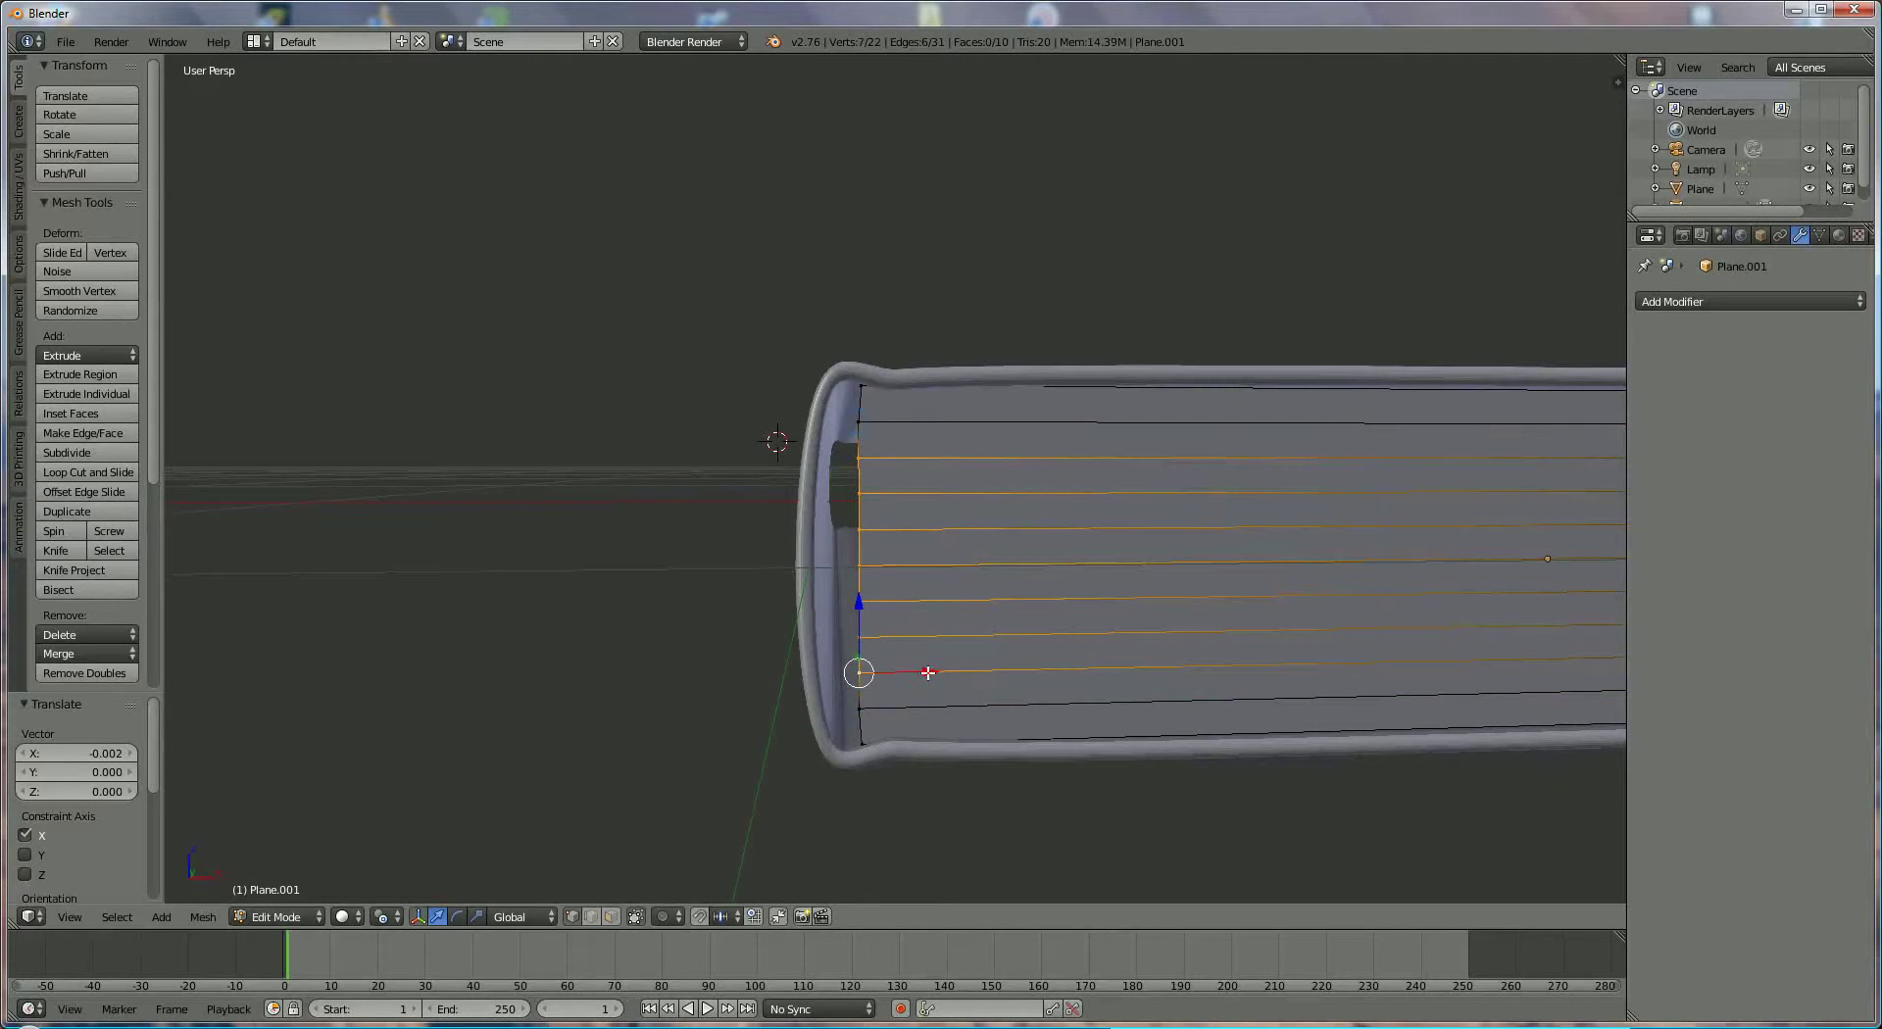
{"action": "left_click_drag", "start_coordinate": [927, 672], "coordinate": [927, 566]}
Narrow the selection inward pair by pair until only the middle vertex remains
{"action": "right_click", "coordinate": [869, 671], "text": "shift"}
{"action": "right_click", "coordinate": [867, 457], "text": "shift"}
{"action": "right_click", "coordinate": [854, 638], "text": "shift"}
{"action": "right_click", "coordinate": [853, 493], "text": "shift"}
{"action": "right_click", "coordinate": [851, 601], "text": "shift"}
{"action": "right_click", "coordinate": [851, 529], "text": "shift"}
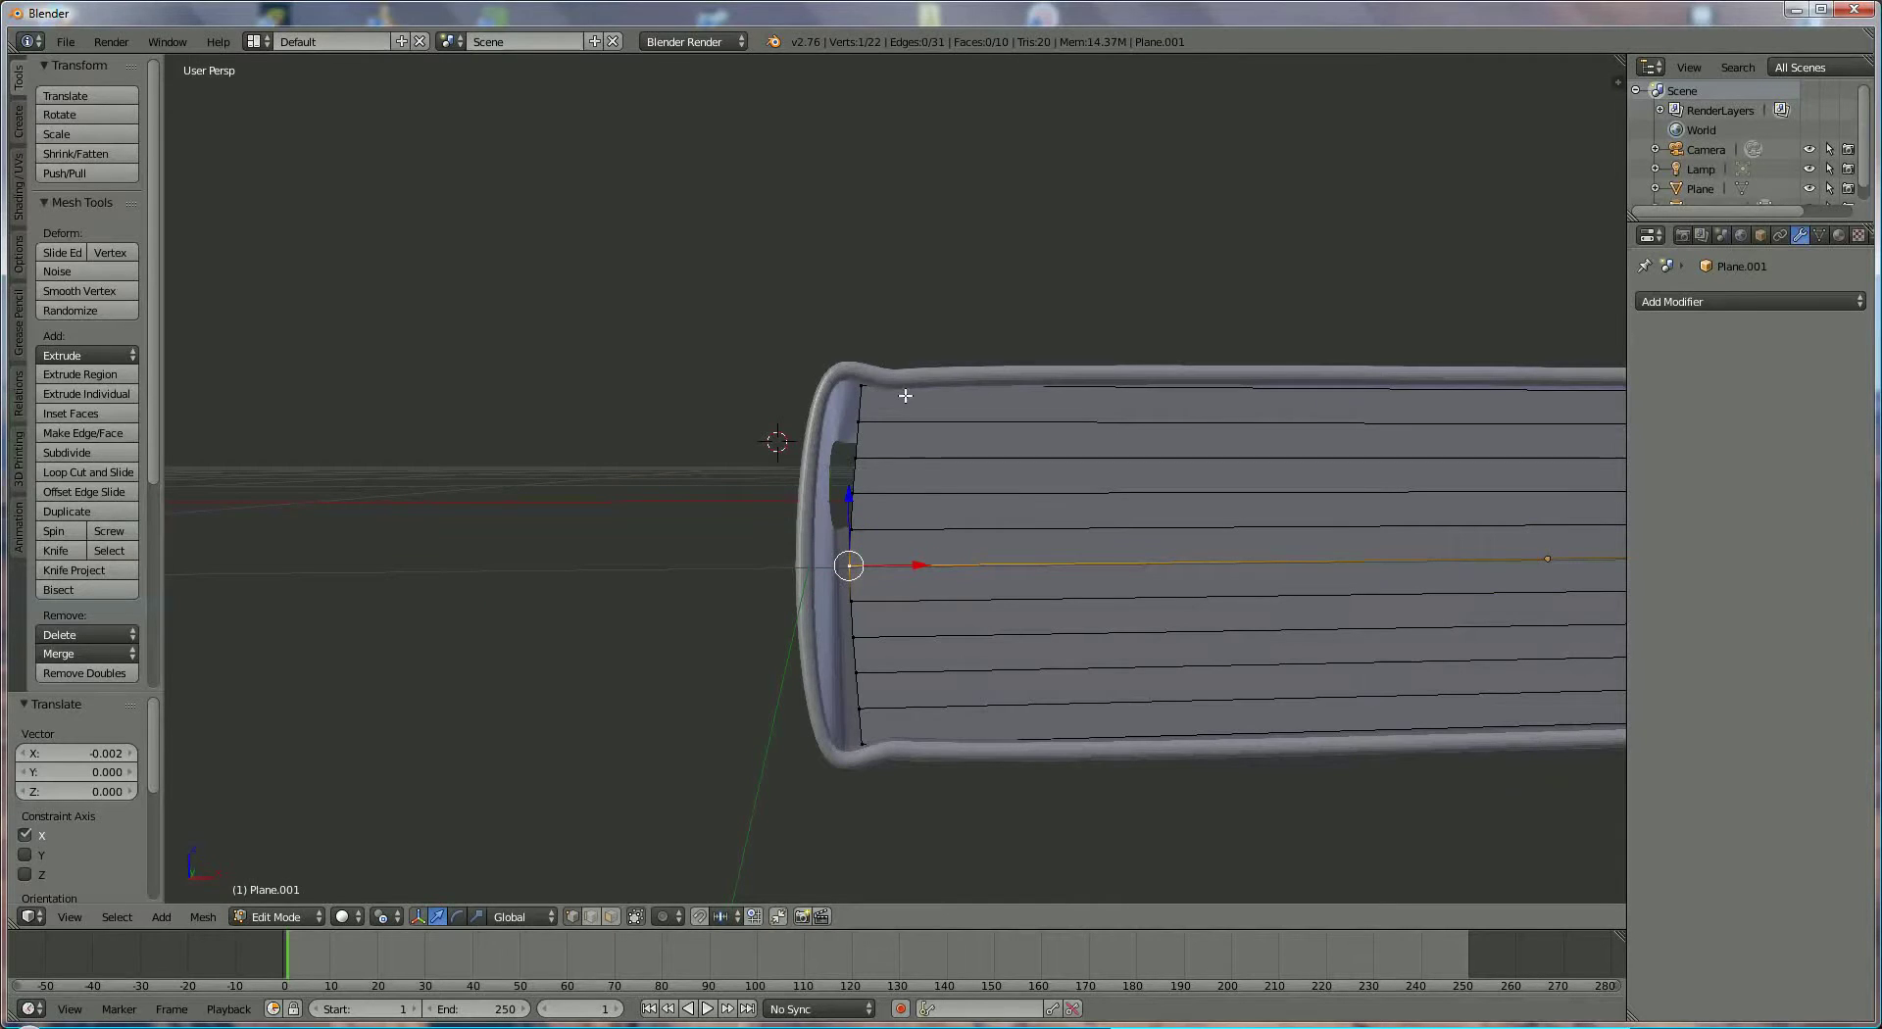
{"action": "middle_click_drag", "start_coordinate": [1130, 564], "coordinate": [1068, 568], "text": "shift"}
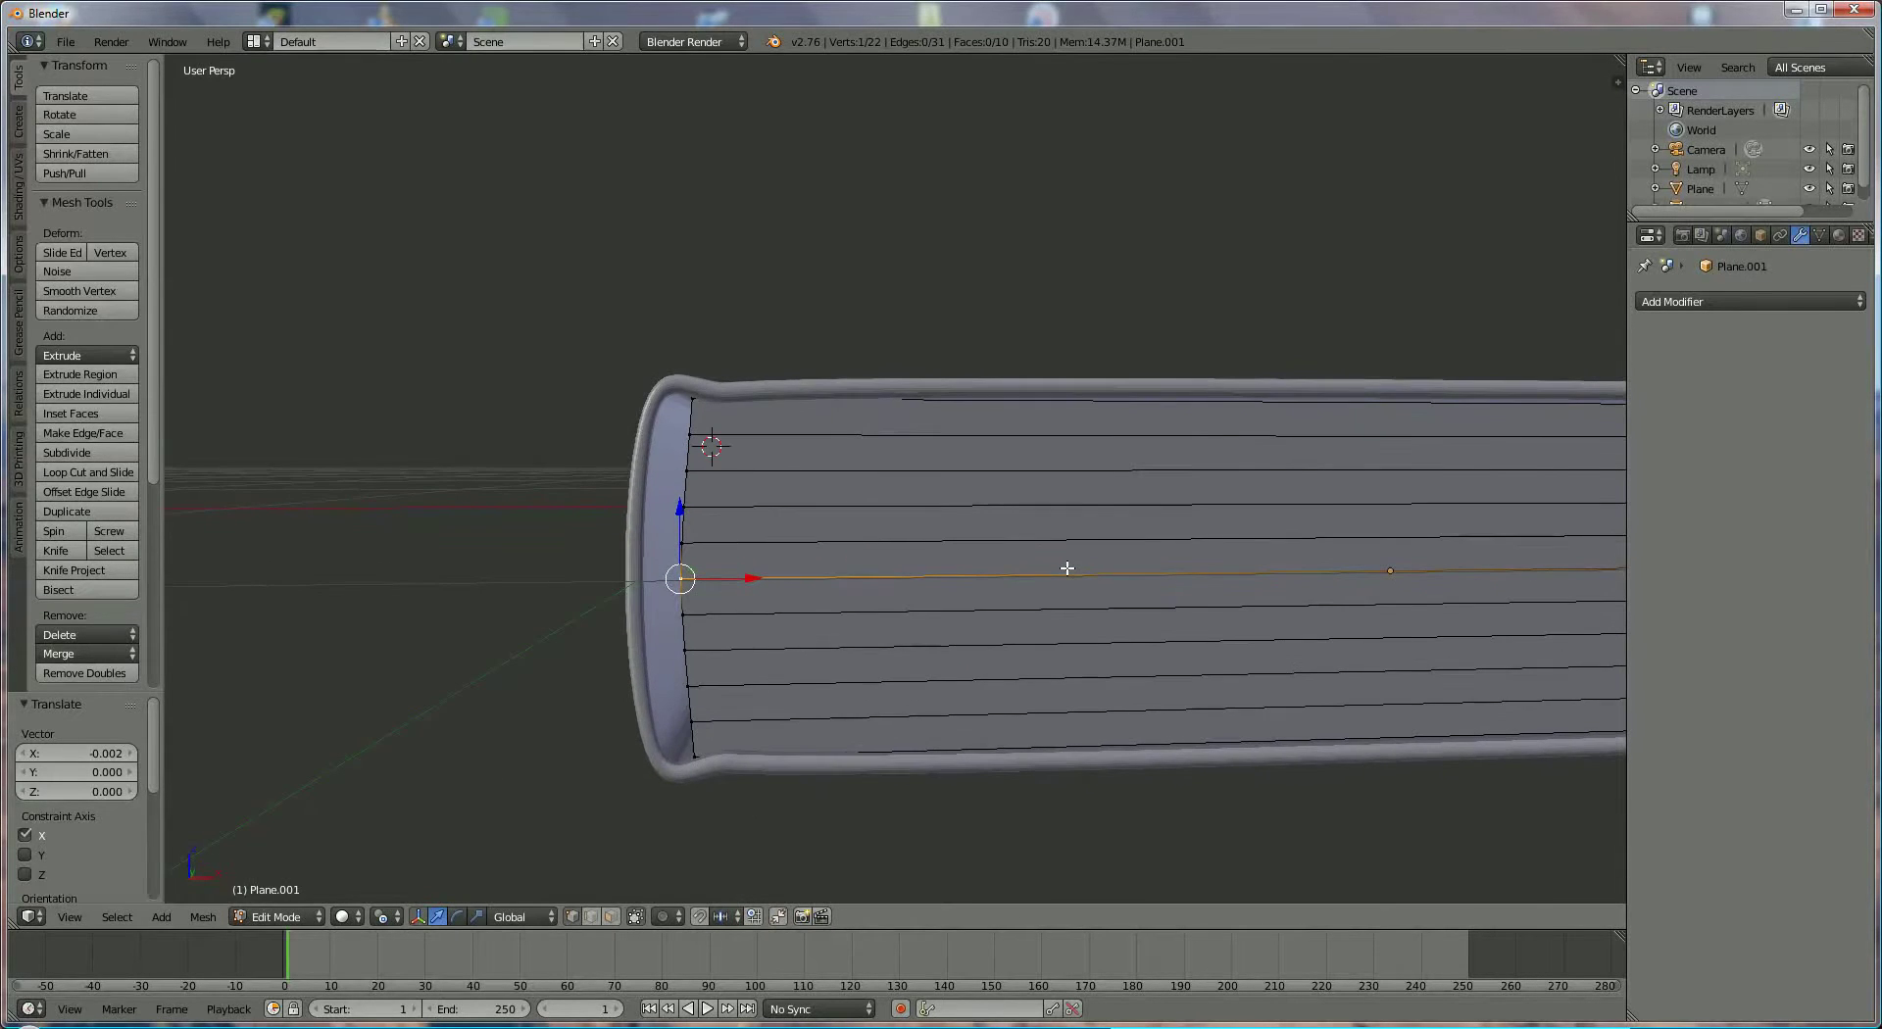
Add a 3-cut loop cut crosswise across the page block with Ctrl+R
{"action": "key", "text": "ctrl+r"}
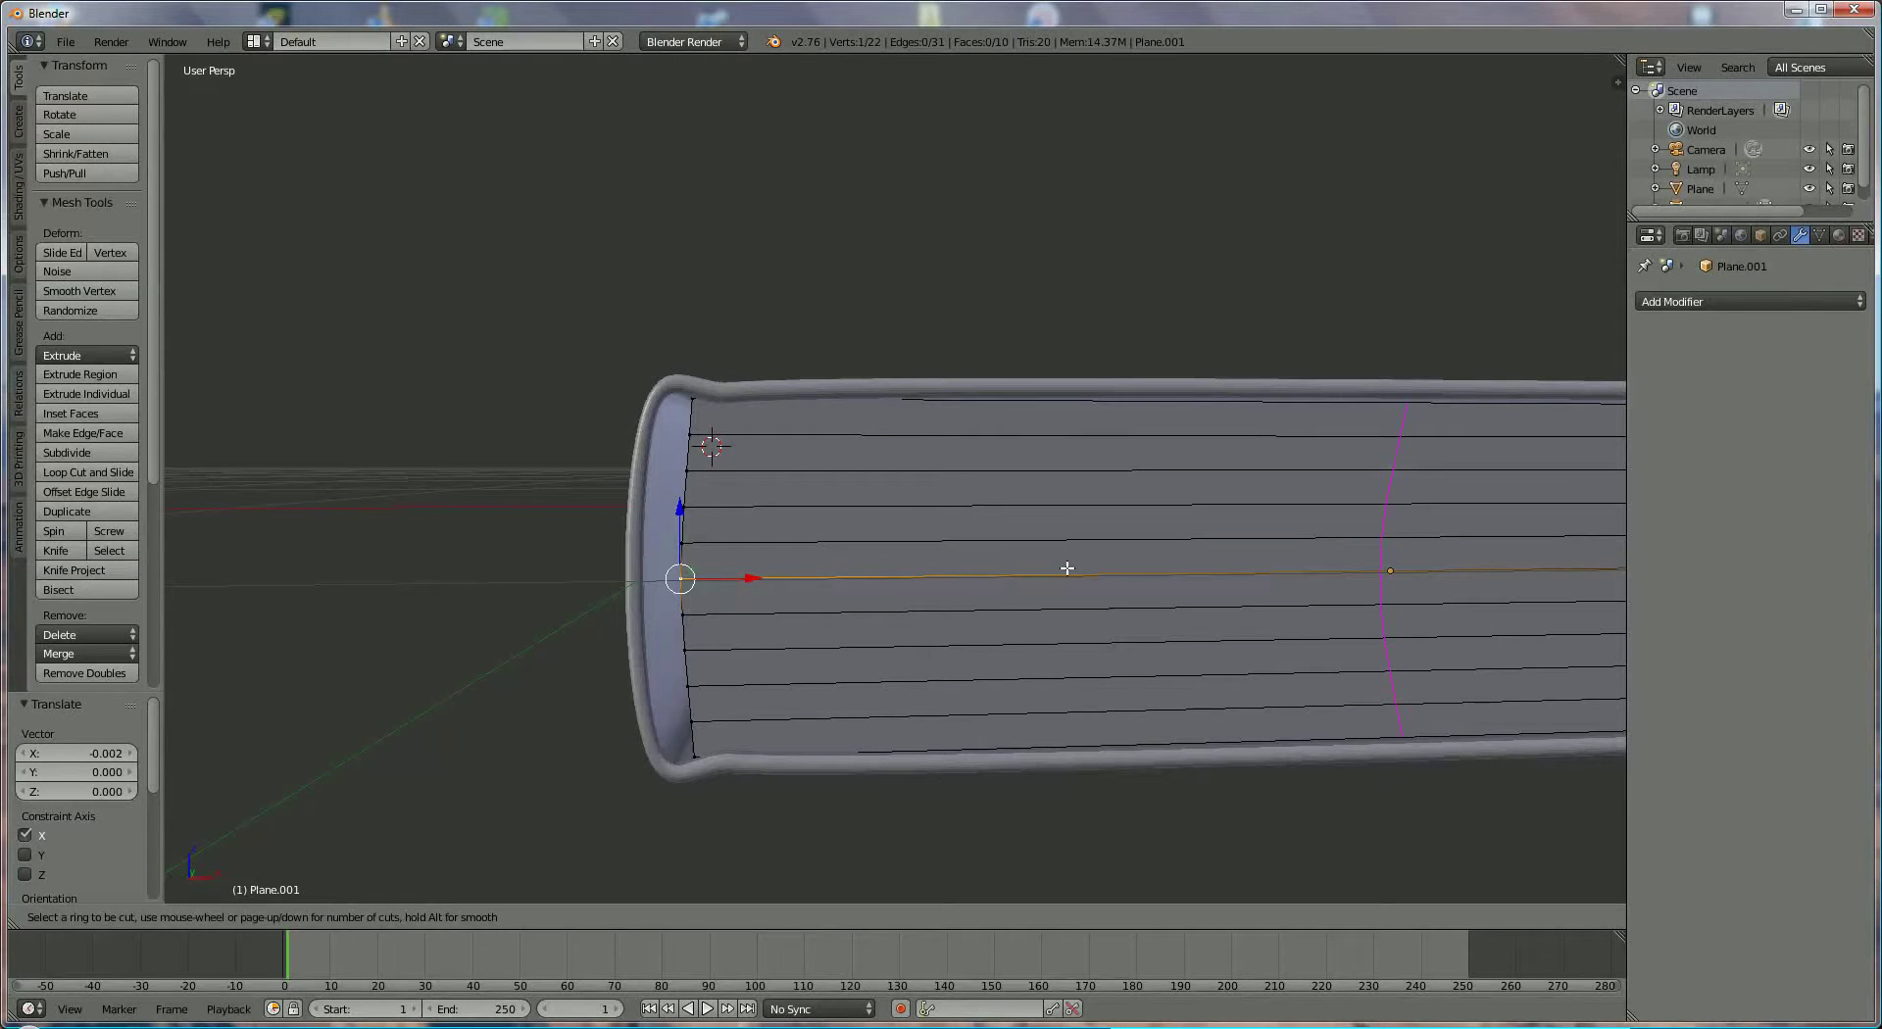
{"action": "scroll", "coordinate": [1066, 568], "scroll_direction": "up", "scroll_amount": 1}
{"action": "scroll", "coordinate": [1067, 567], "scroll_direction": "up", "scroll_amount": 1}
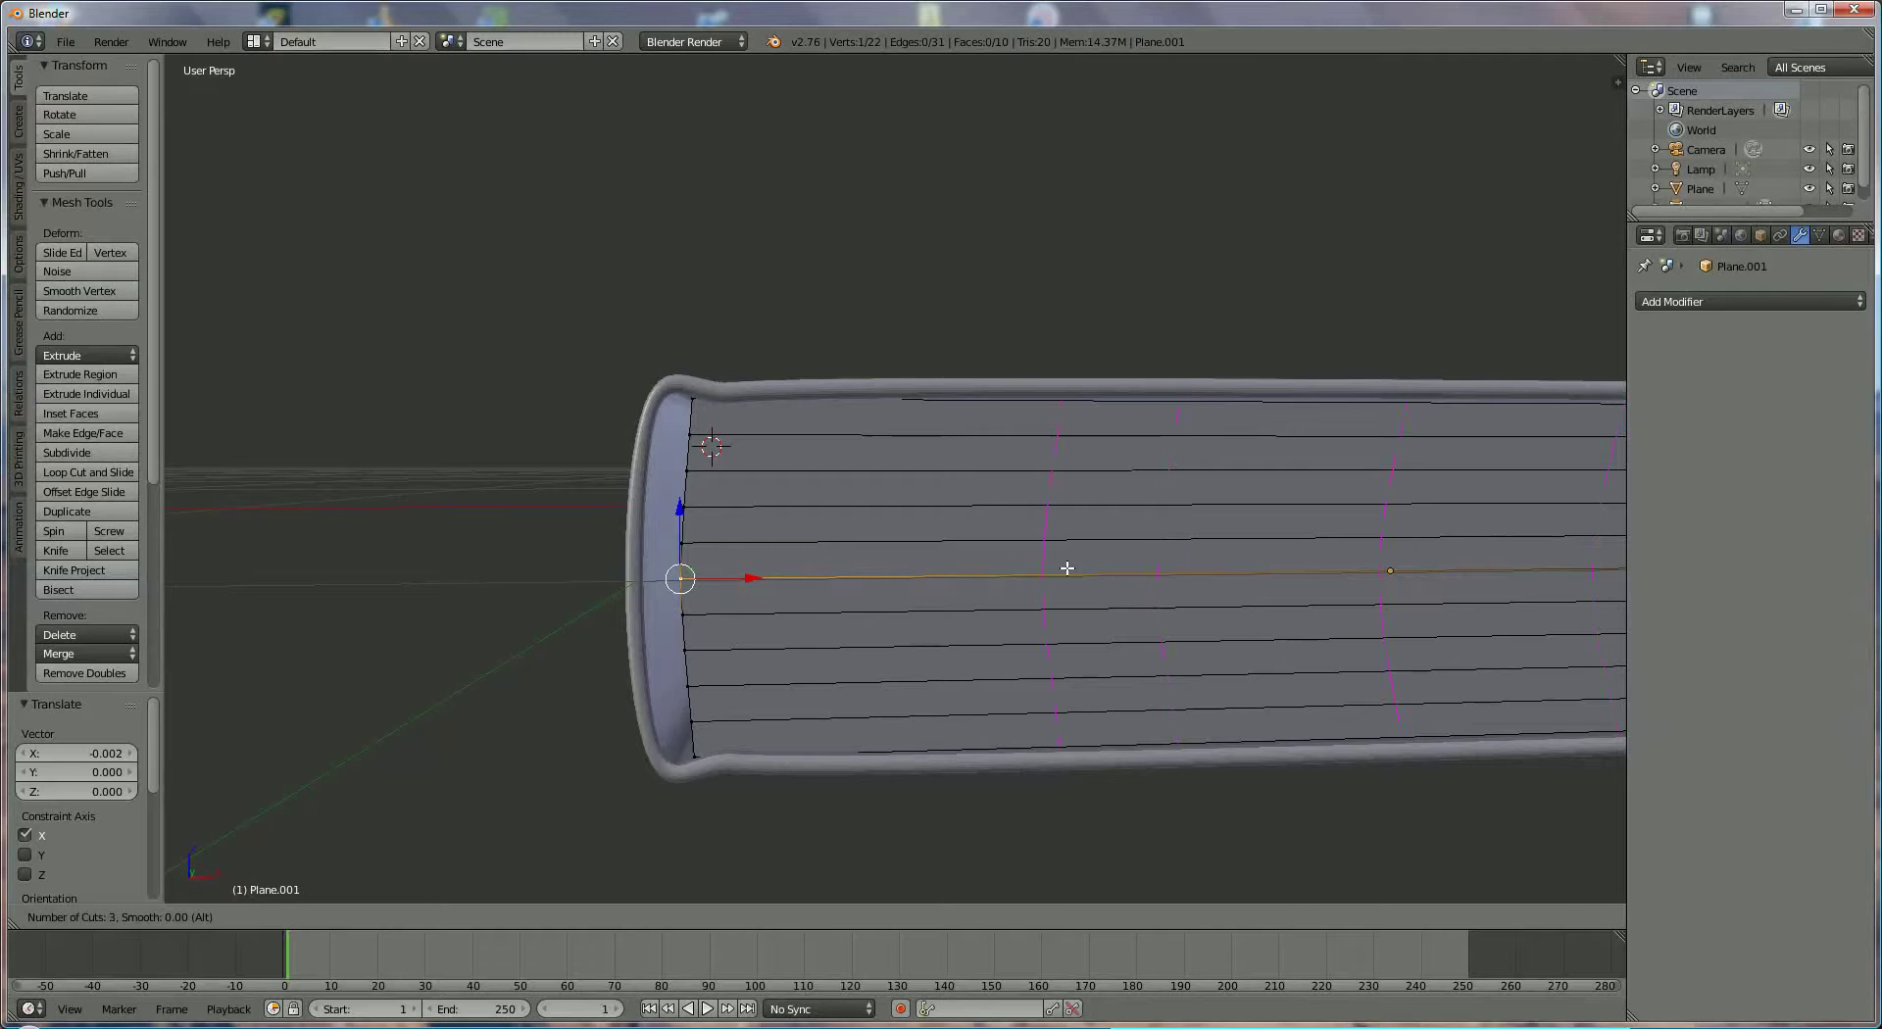
{"action": "left_click", "coordinate": [1066, 568]}
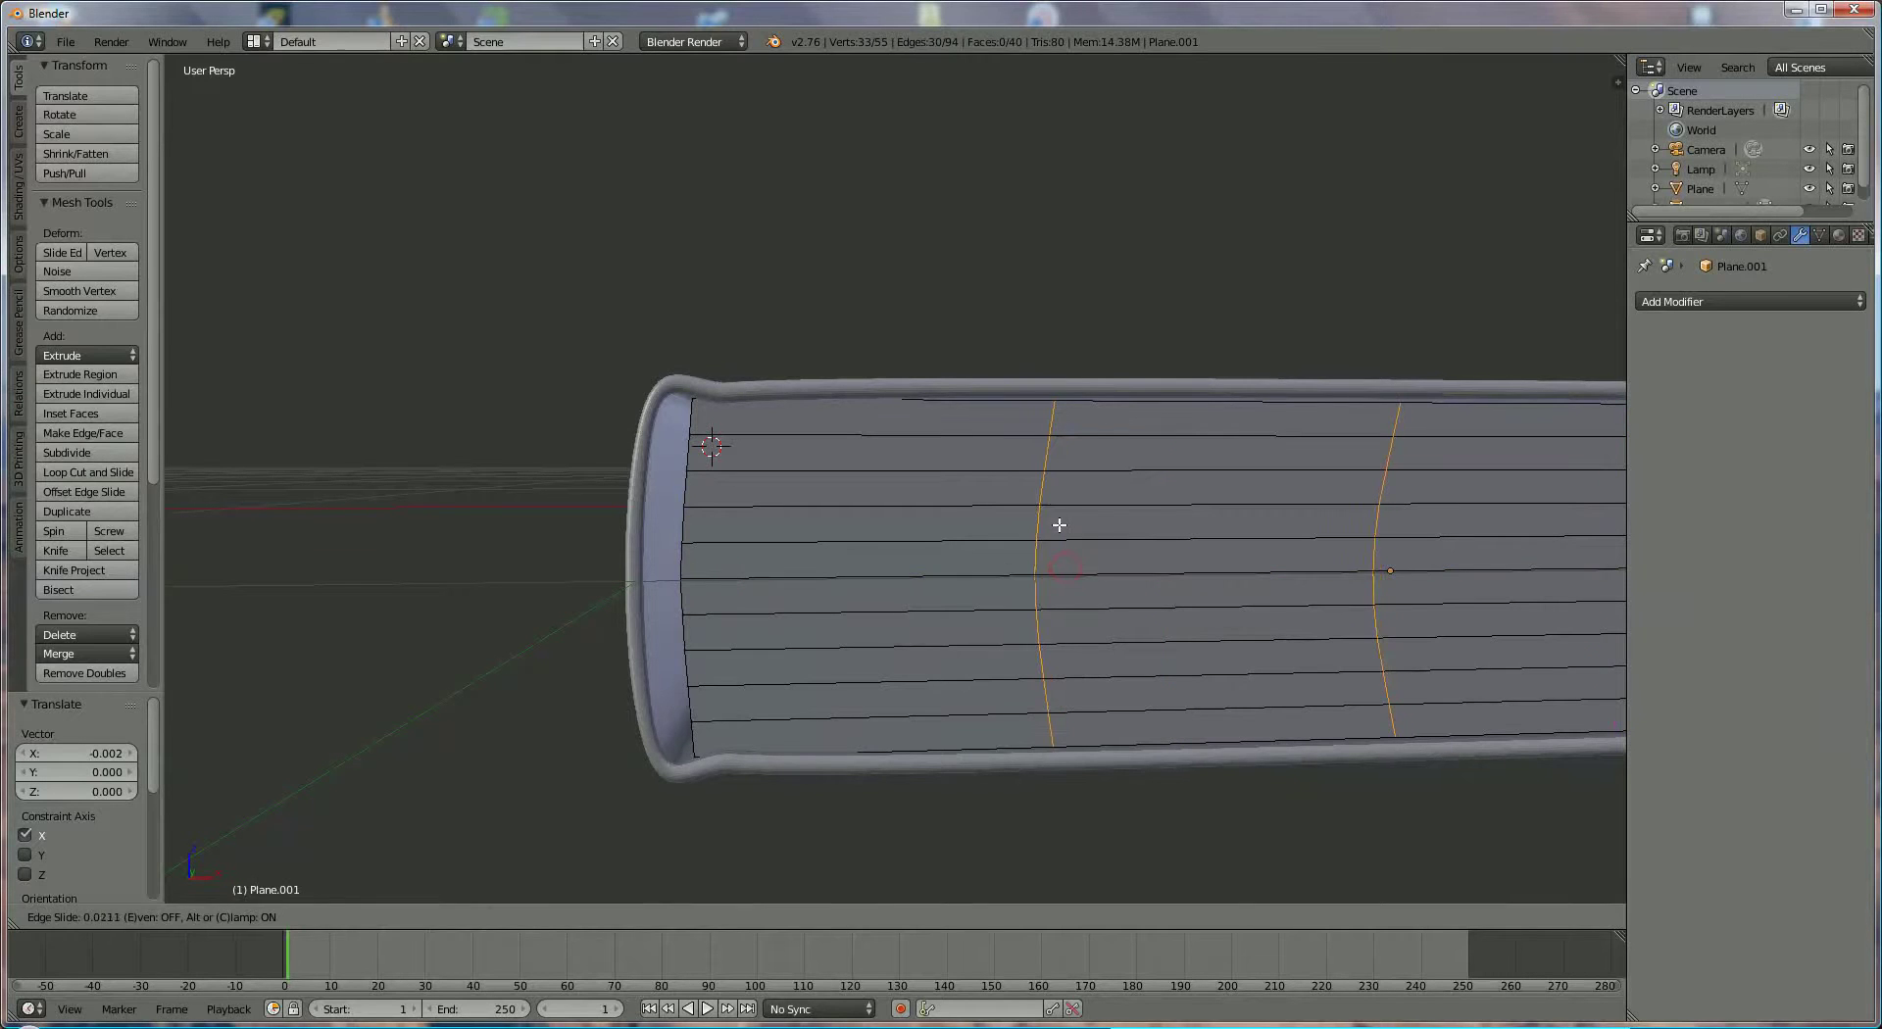
{"action": "left_click", "coordinate": [735, 536]}
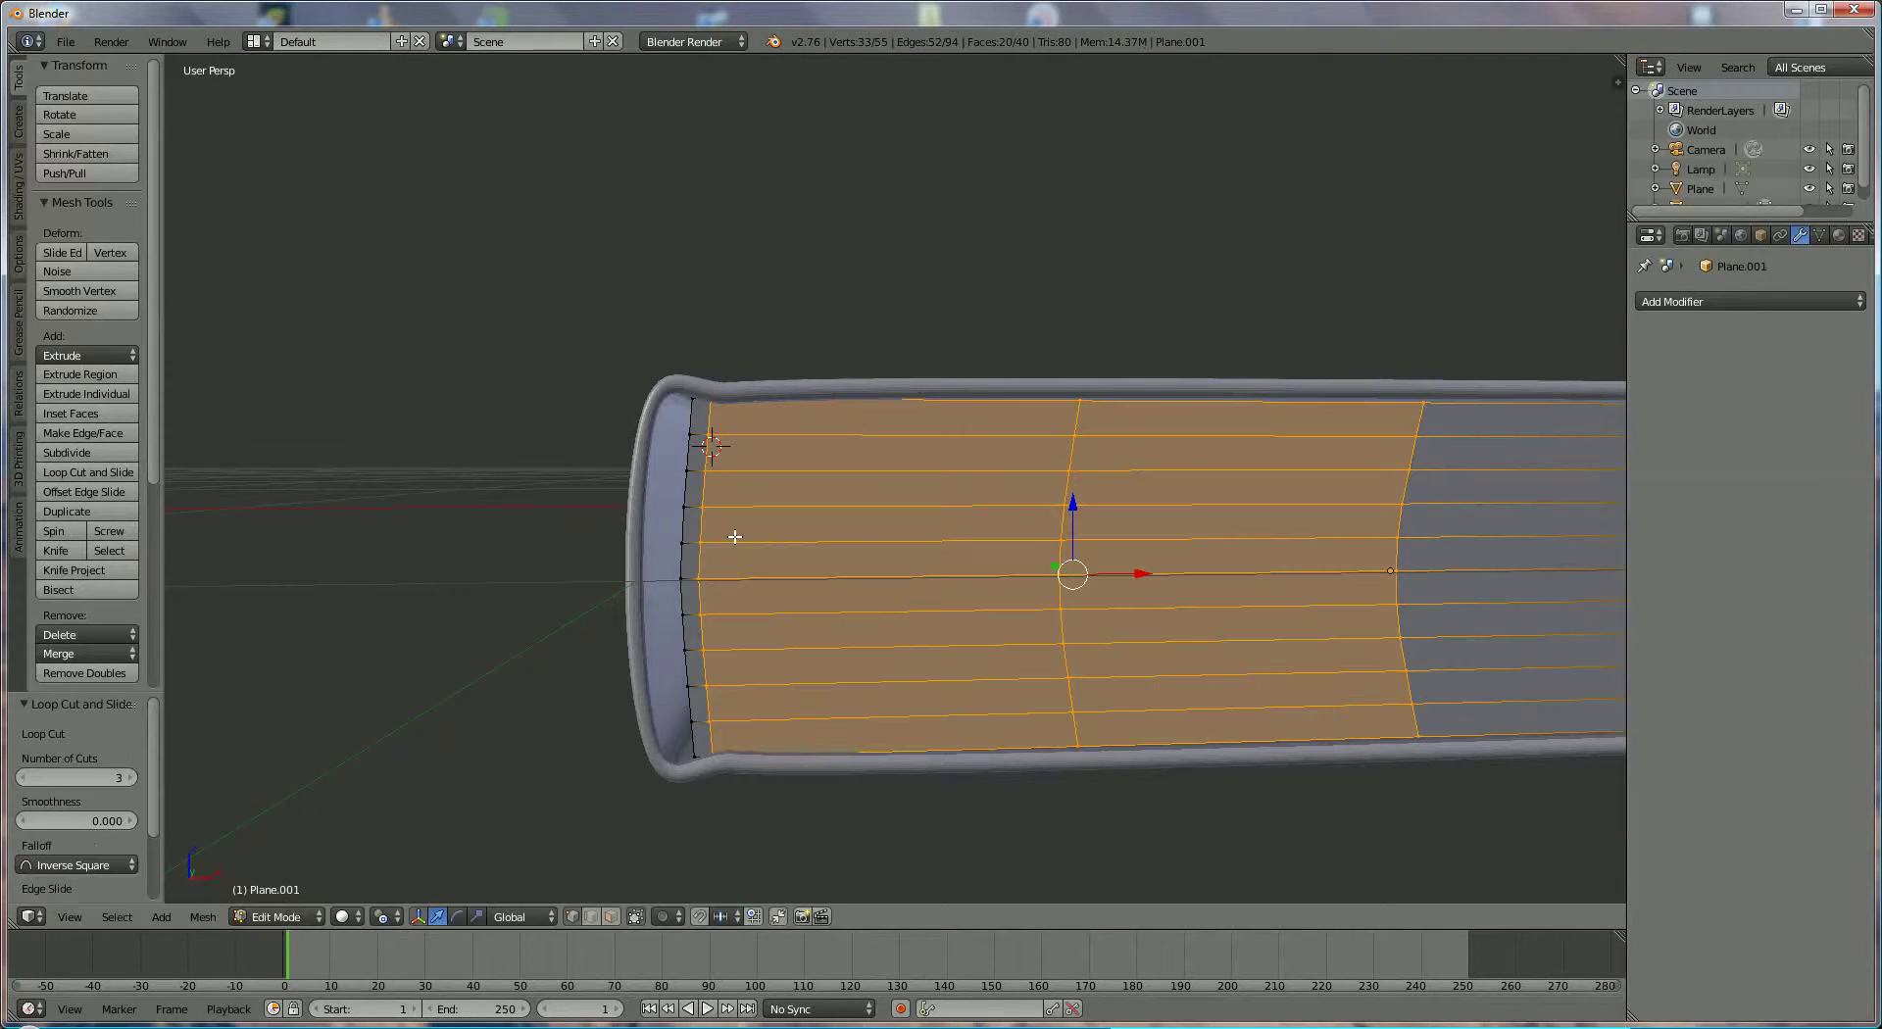
Select the middle new edge loop and slide it toward the left end
{"action": "right_click", "coordinate": [1077, 438]}
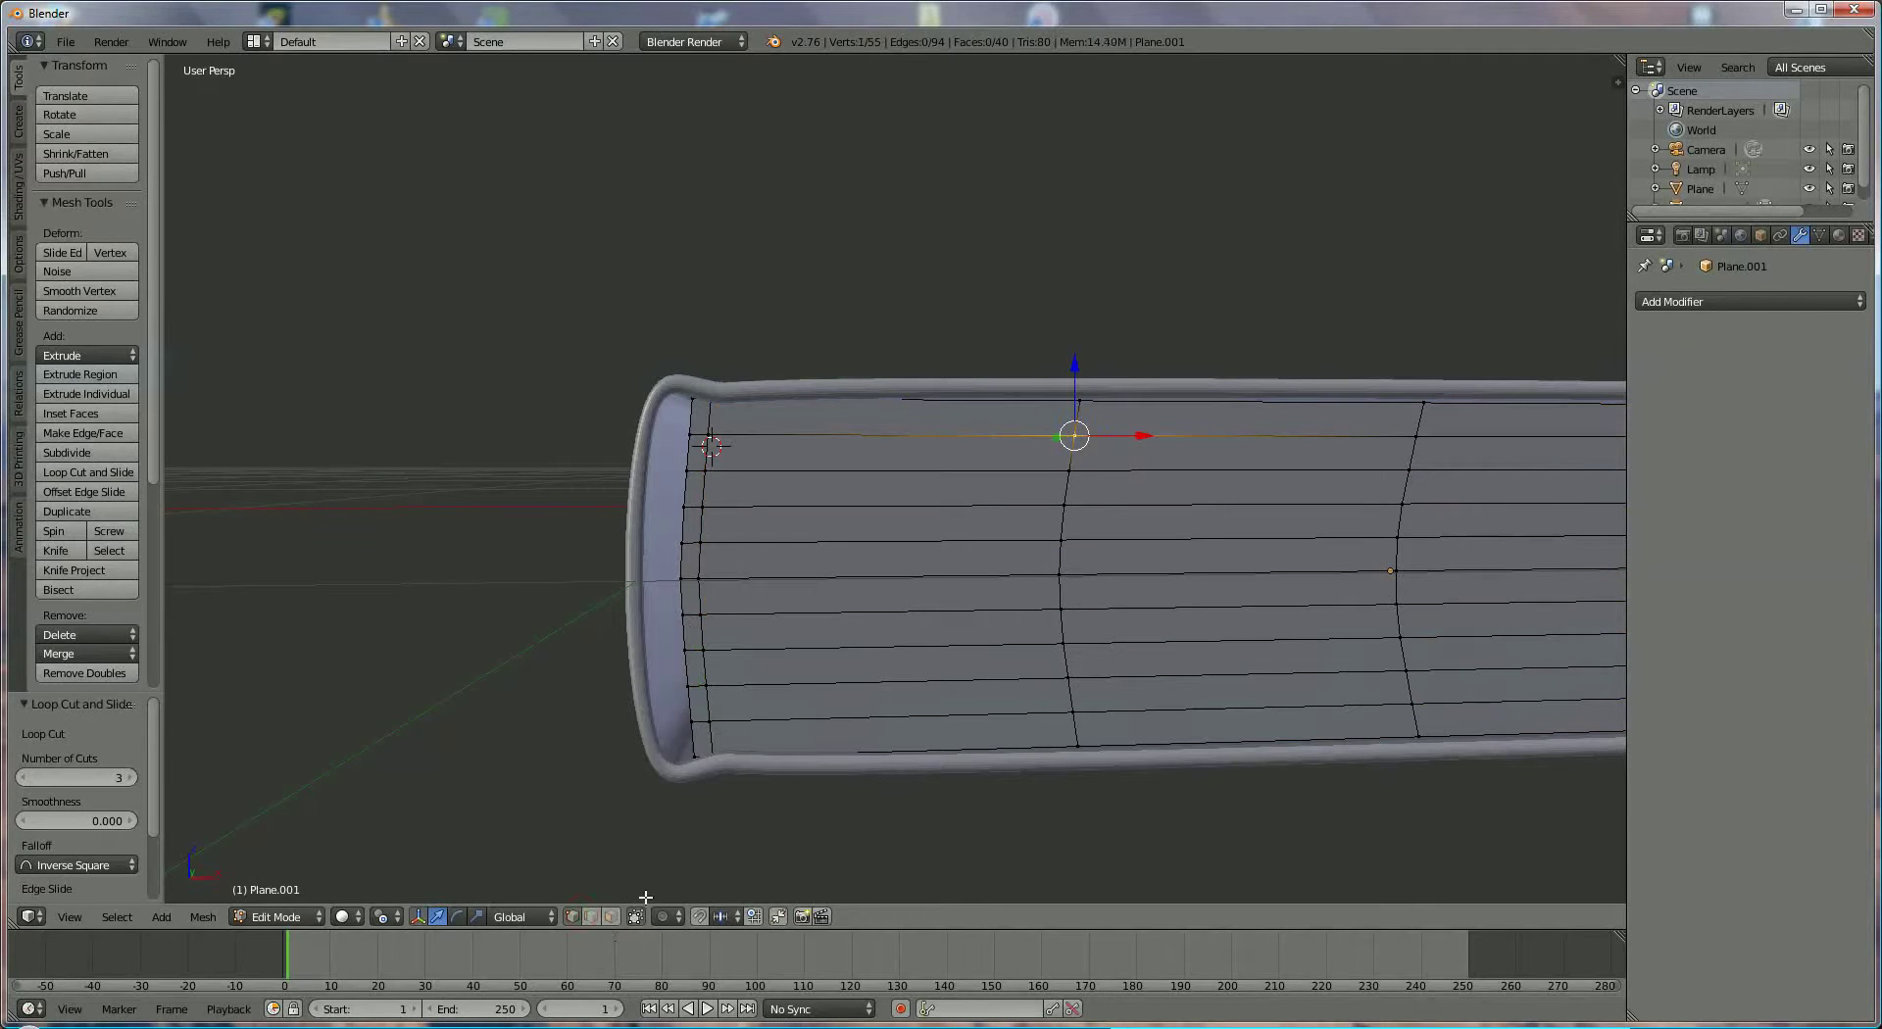
{"action": "key", "text": "a"}
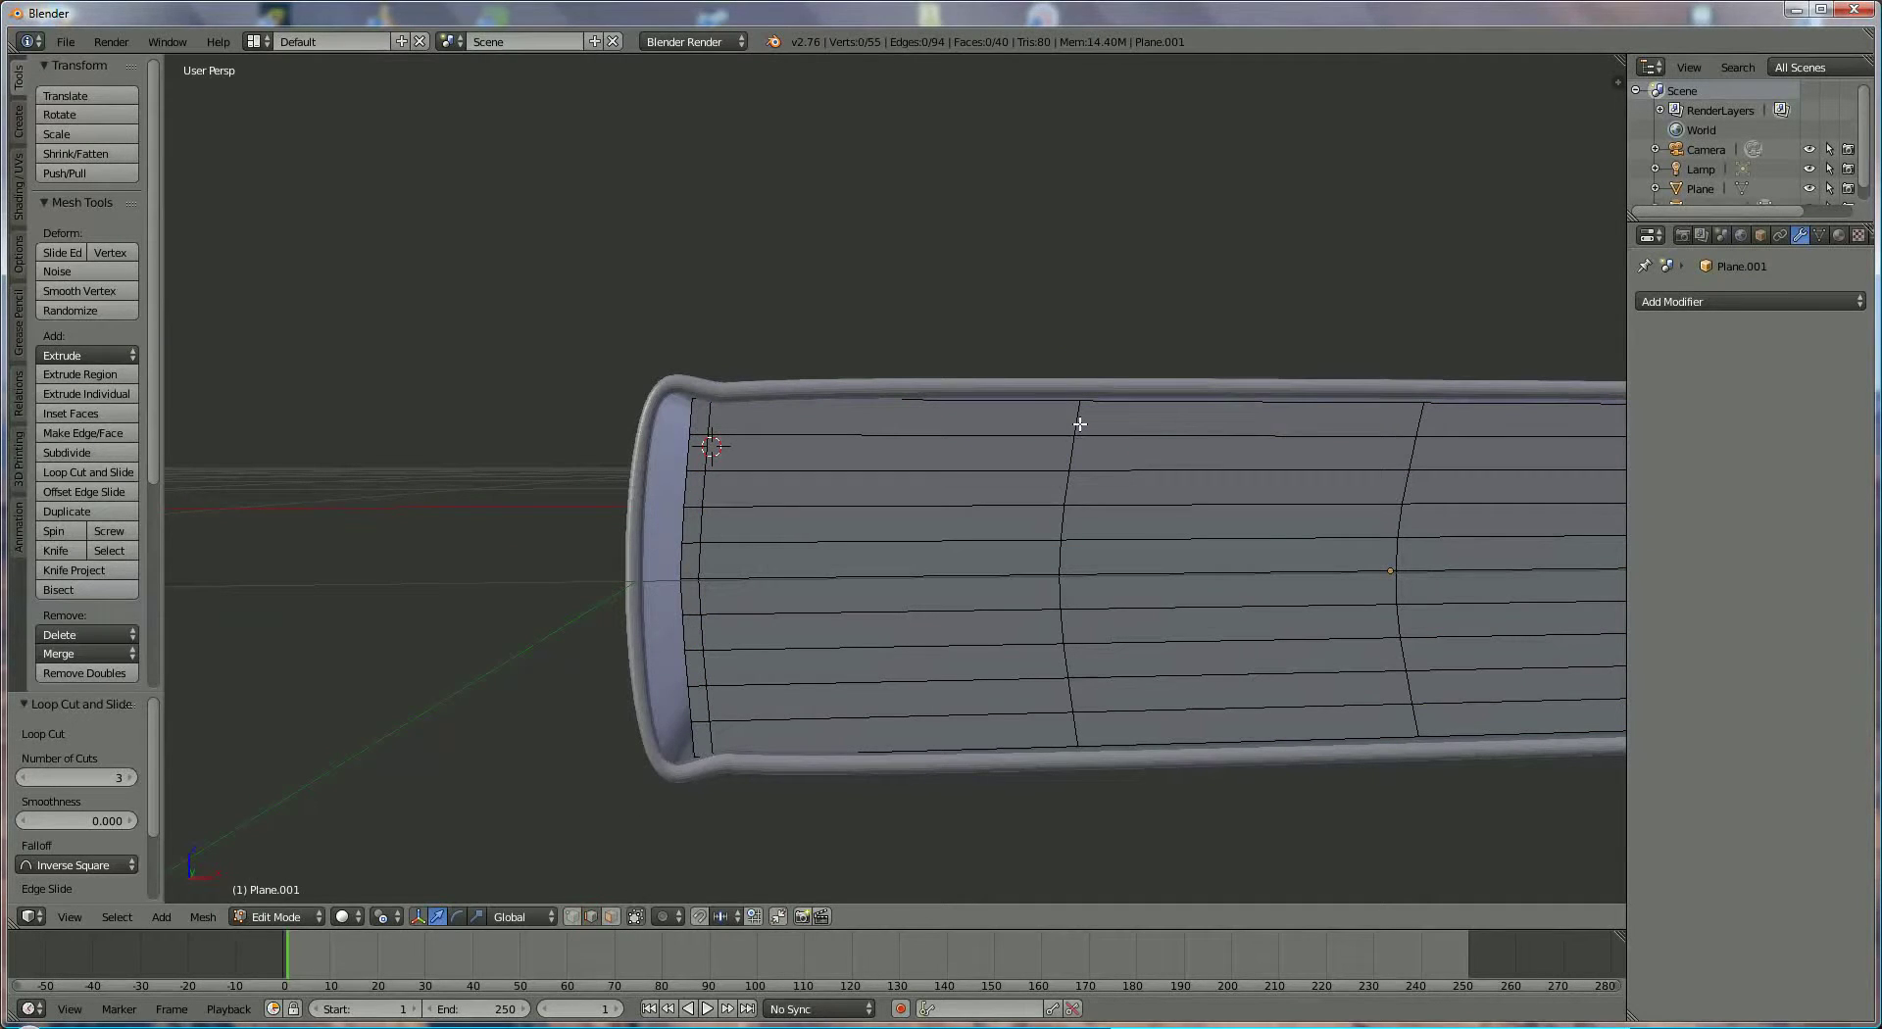
{"action": "right_click", "coordinate": [1077, 420]}
{"action": "right_click", "coordinate": [1073, 455], "text": "alt"}
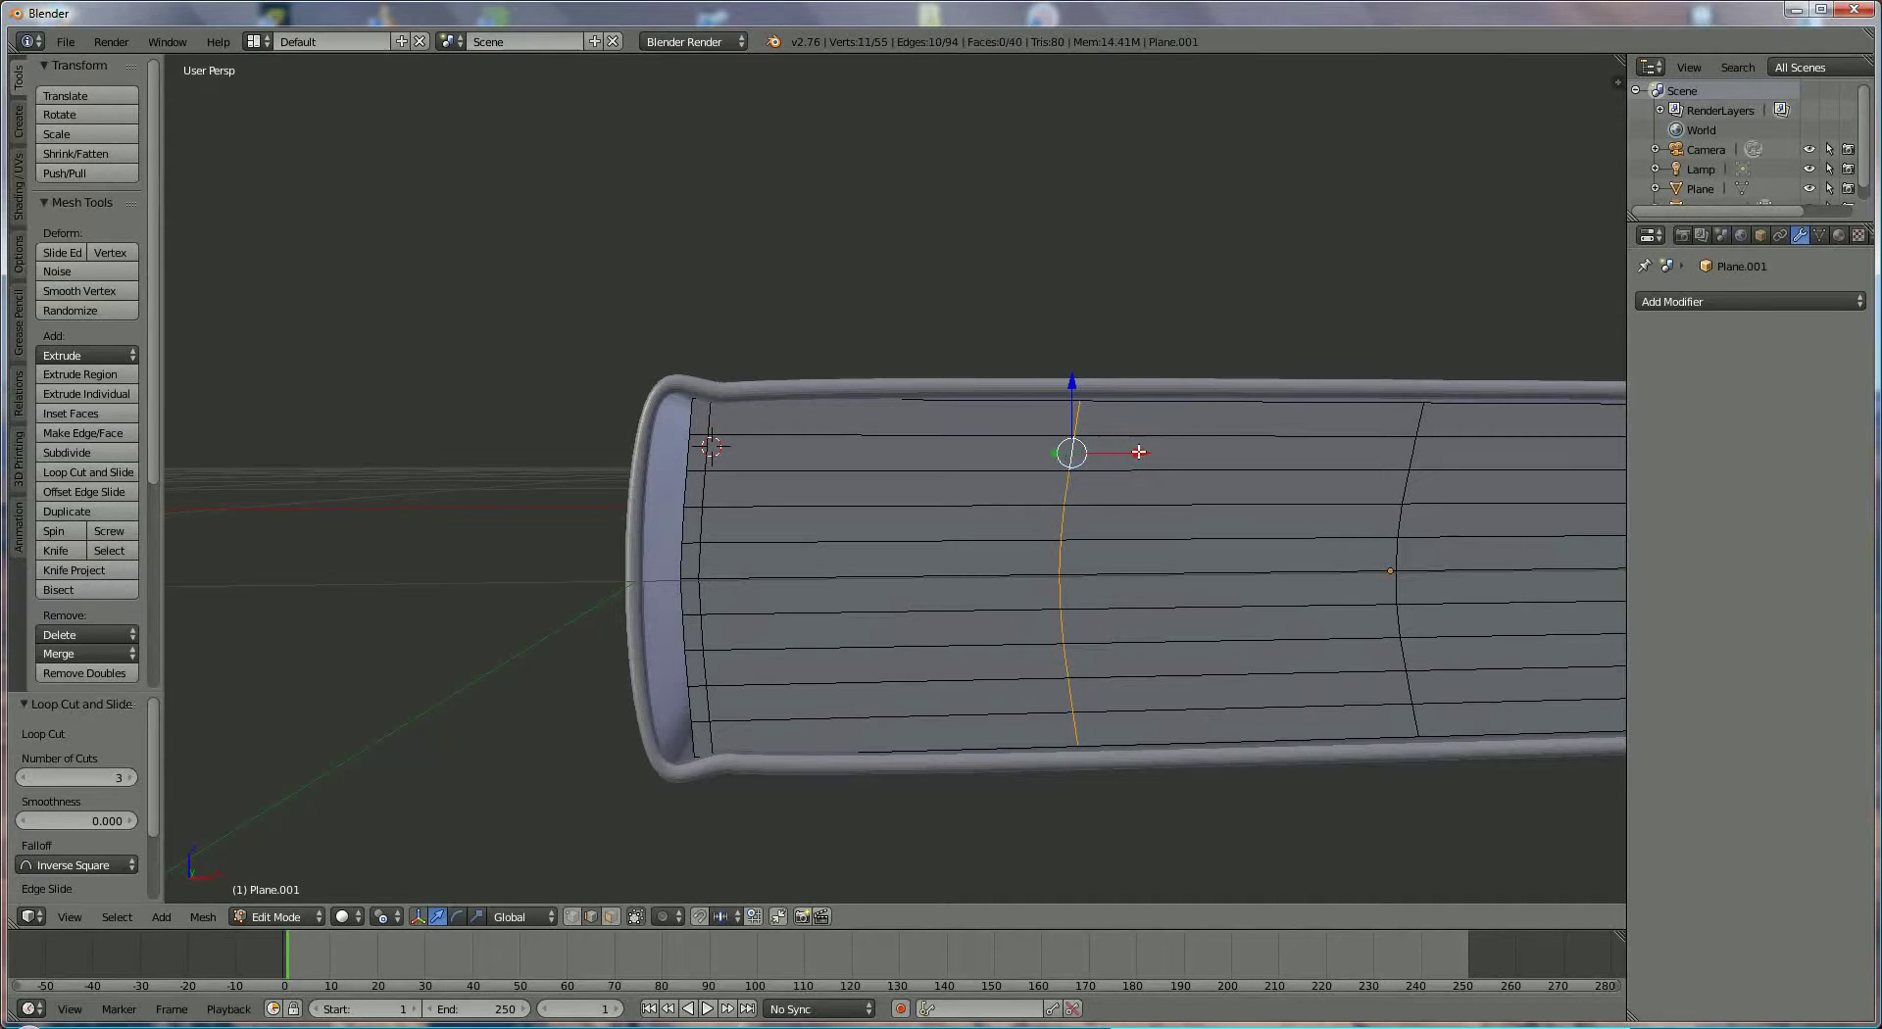
{"action": "left_click_drag", "start_coordinate": [1139, 452], "coordinate": [797, 474]}
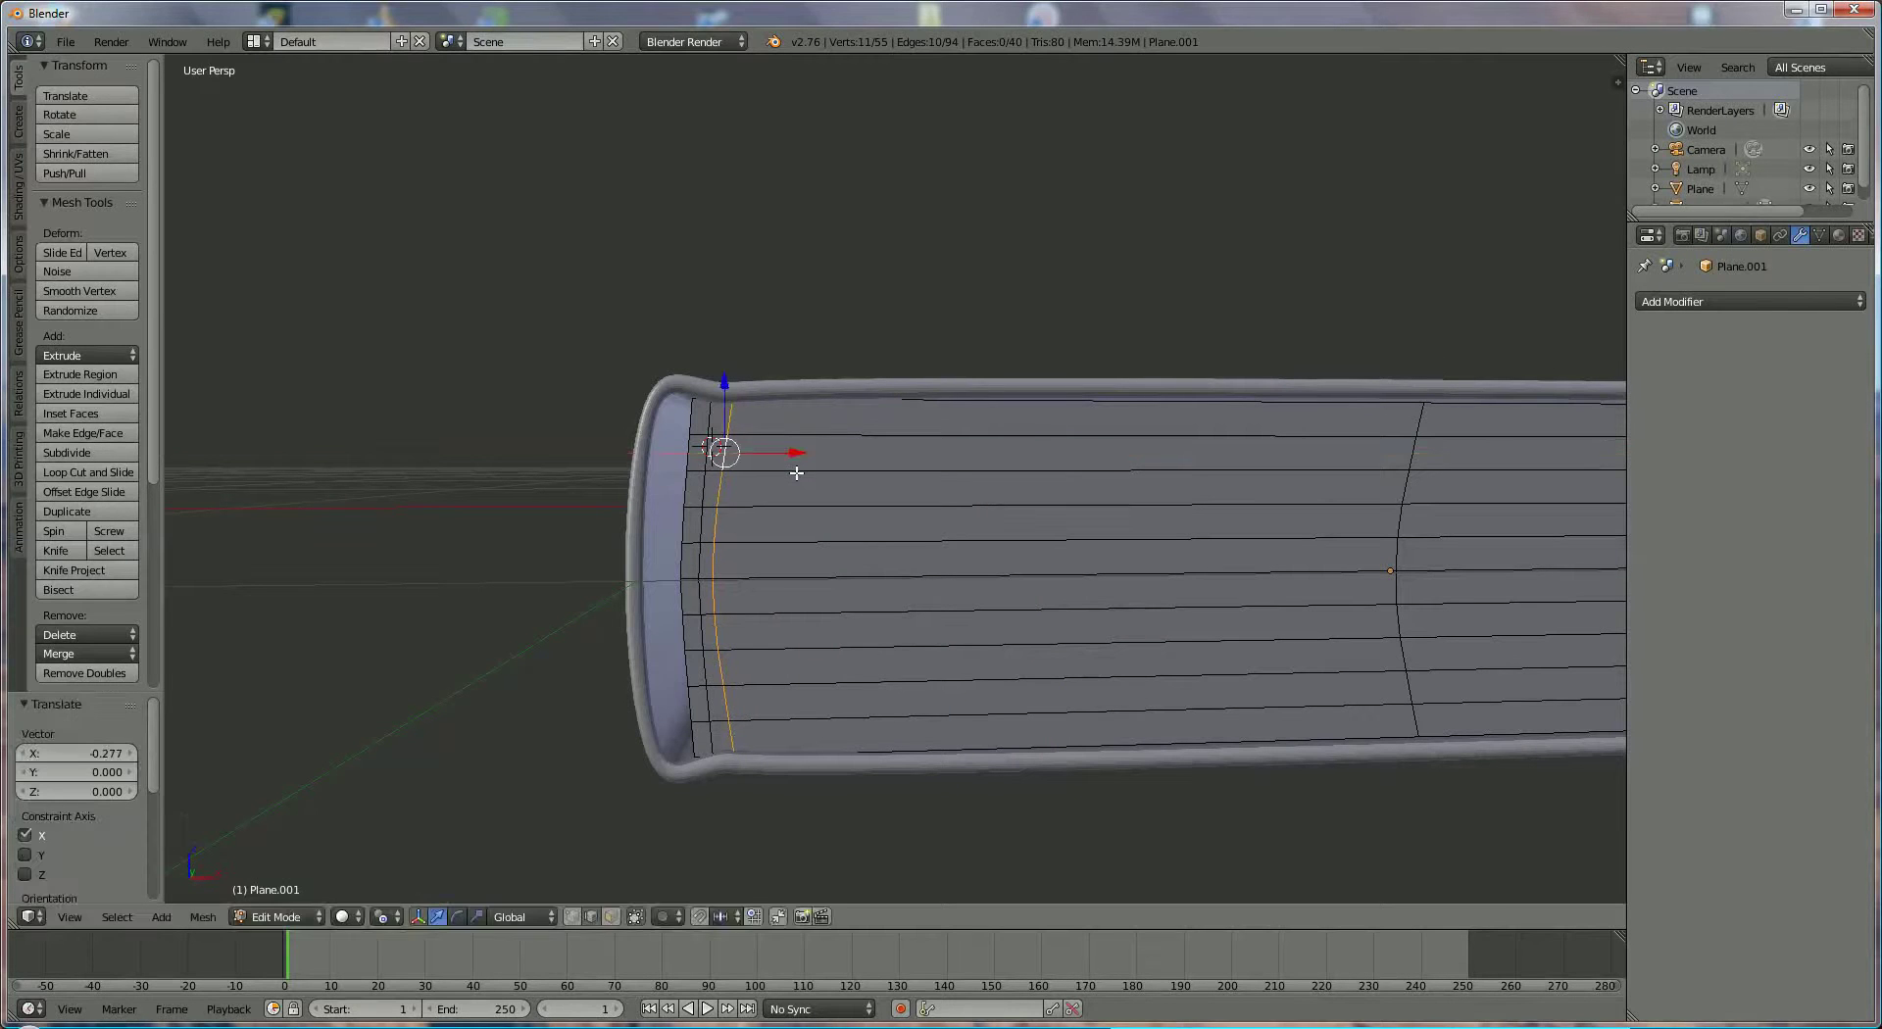
Select the rightmost new edge loop and move it close to the left end
{"action": "right_click", "coordinate": [1411, 429]}
{"action": "right_click", "coordinate": [1409, 457], "text": "shift"}
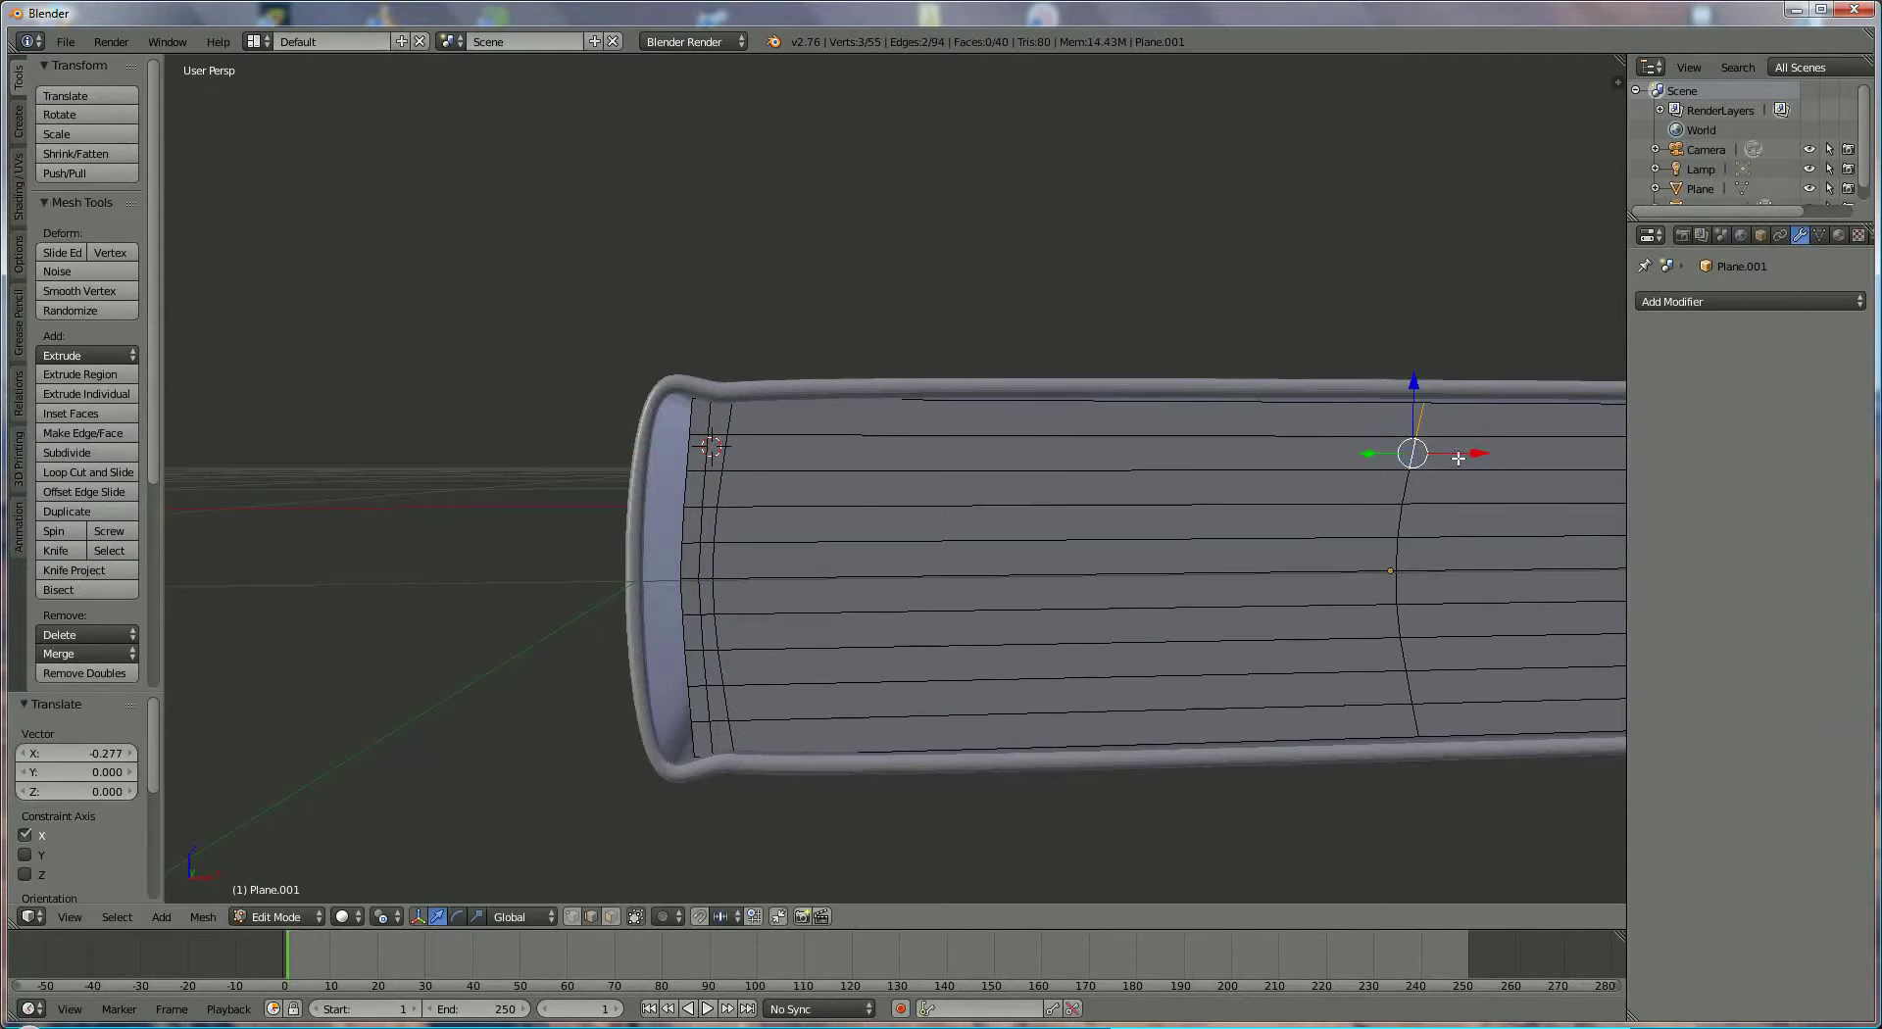
{"action": "right_click", "coordinate": [1410, 484], "text": "alt"}
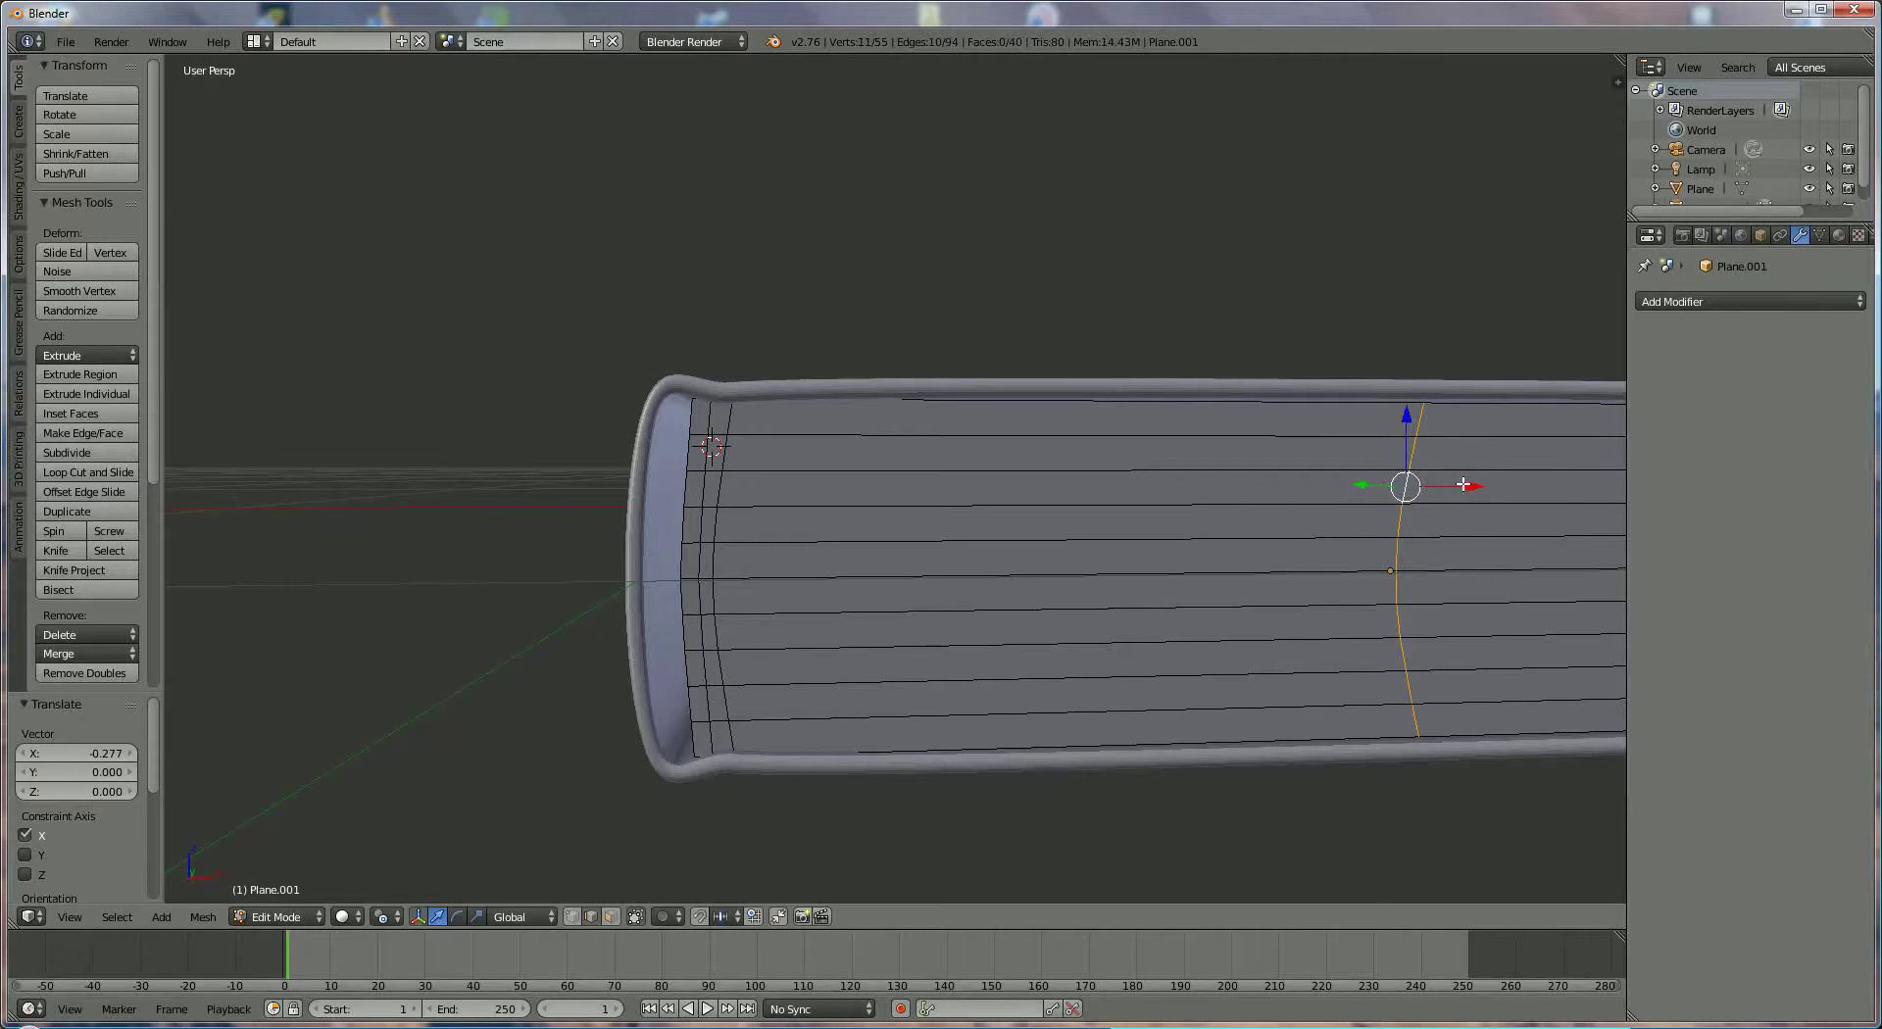
{"action": "left_click_drag", "start_coordinate": [1463, 486], "coordinate": [800, 585]}
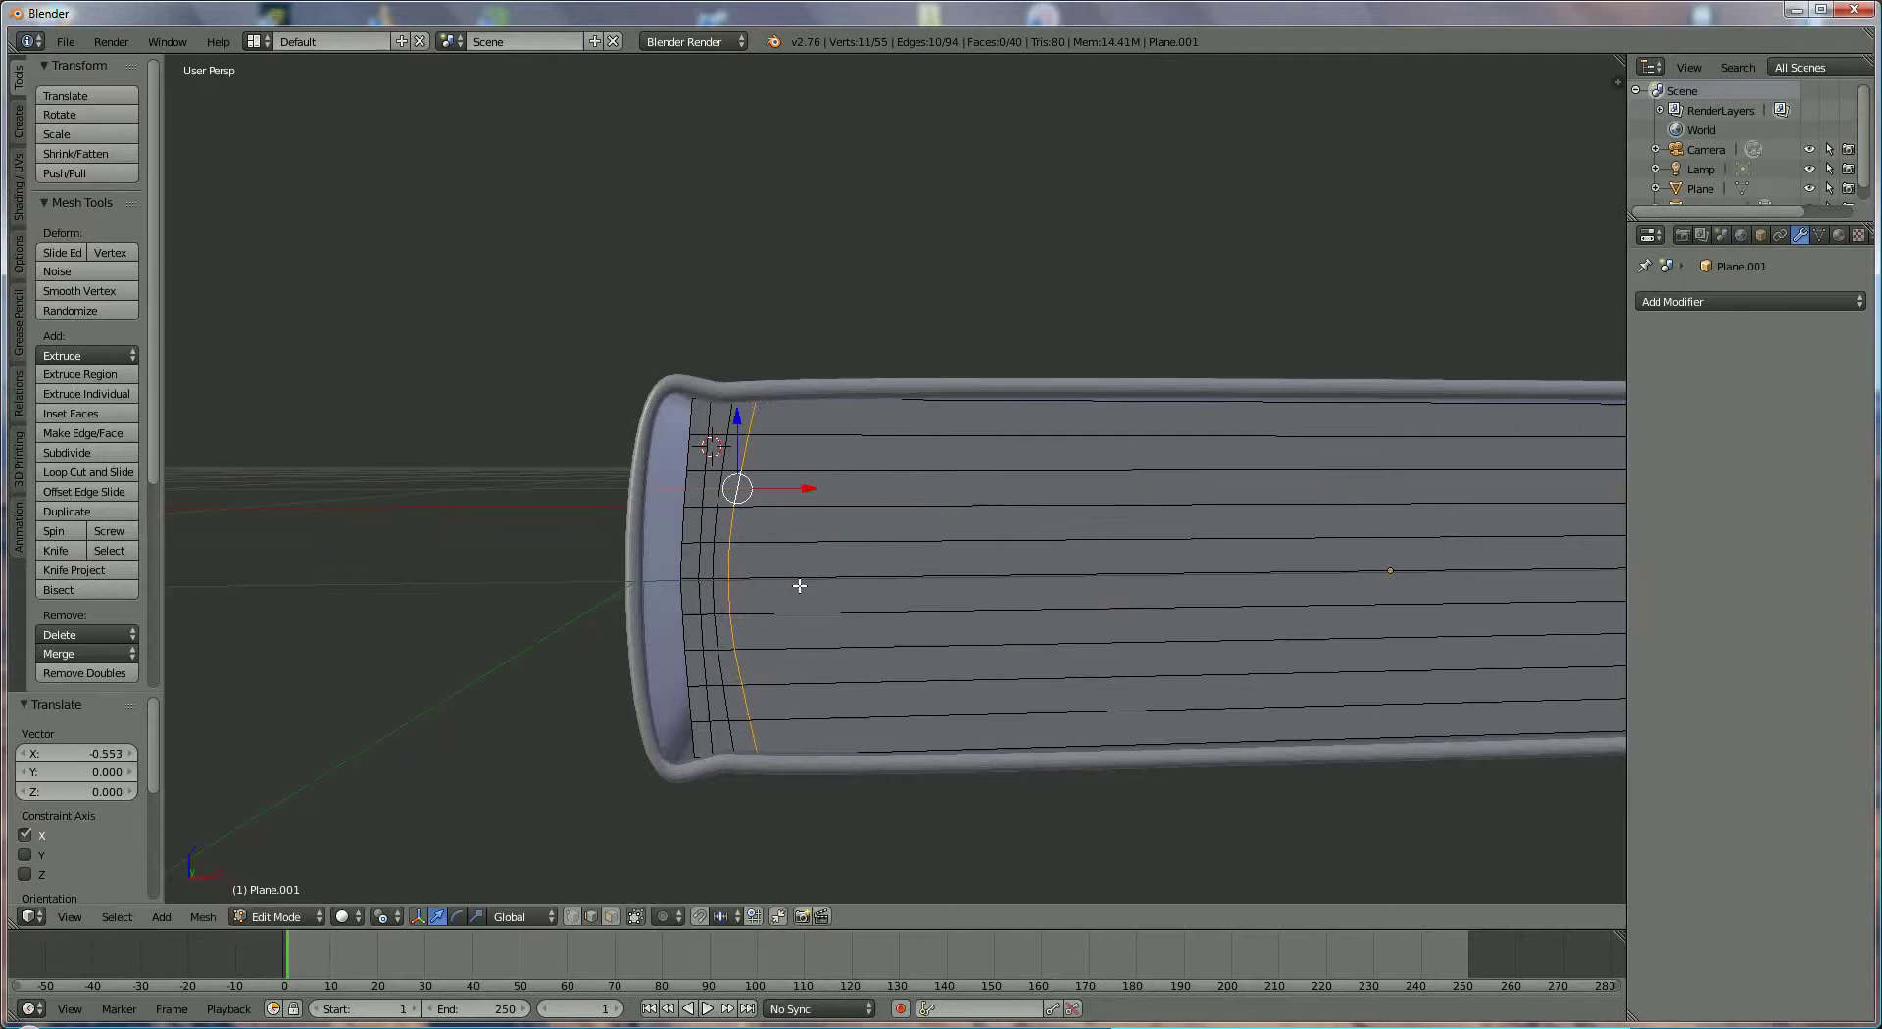
In vertex select, lower two top vertices of the clustered loops by -0.0034 along Z
{"action": "middle_click_drag", "start_coordinate": [984, 593], "coordinate": [1029, 491]}
{"action": "scroll", "coordinate": [1055, 627], "scroll_direction": "up", "scroll_amount": 2}
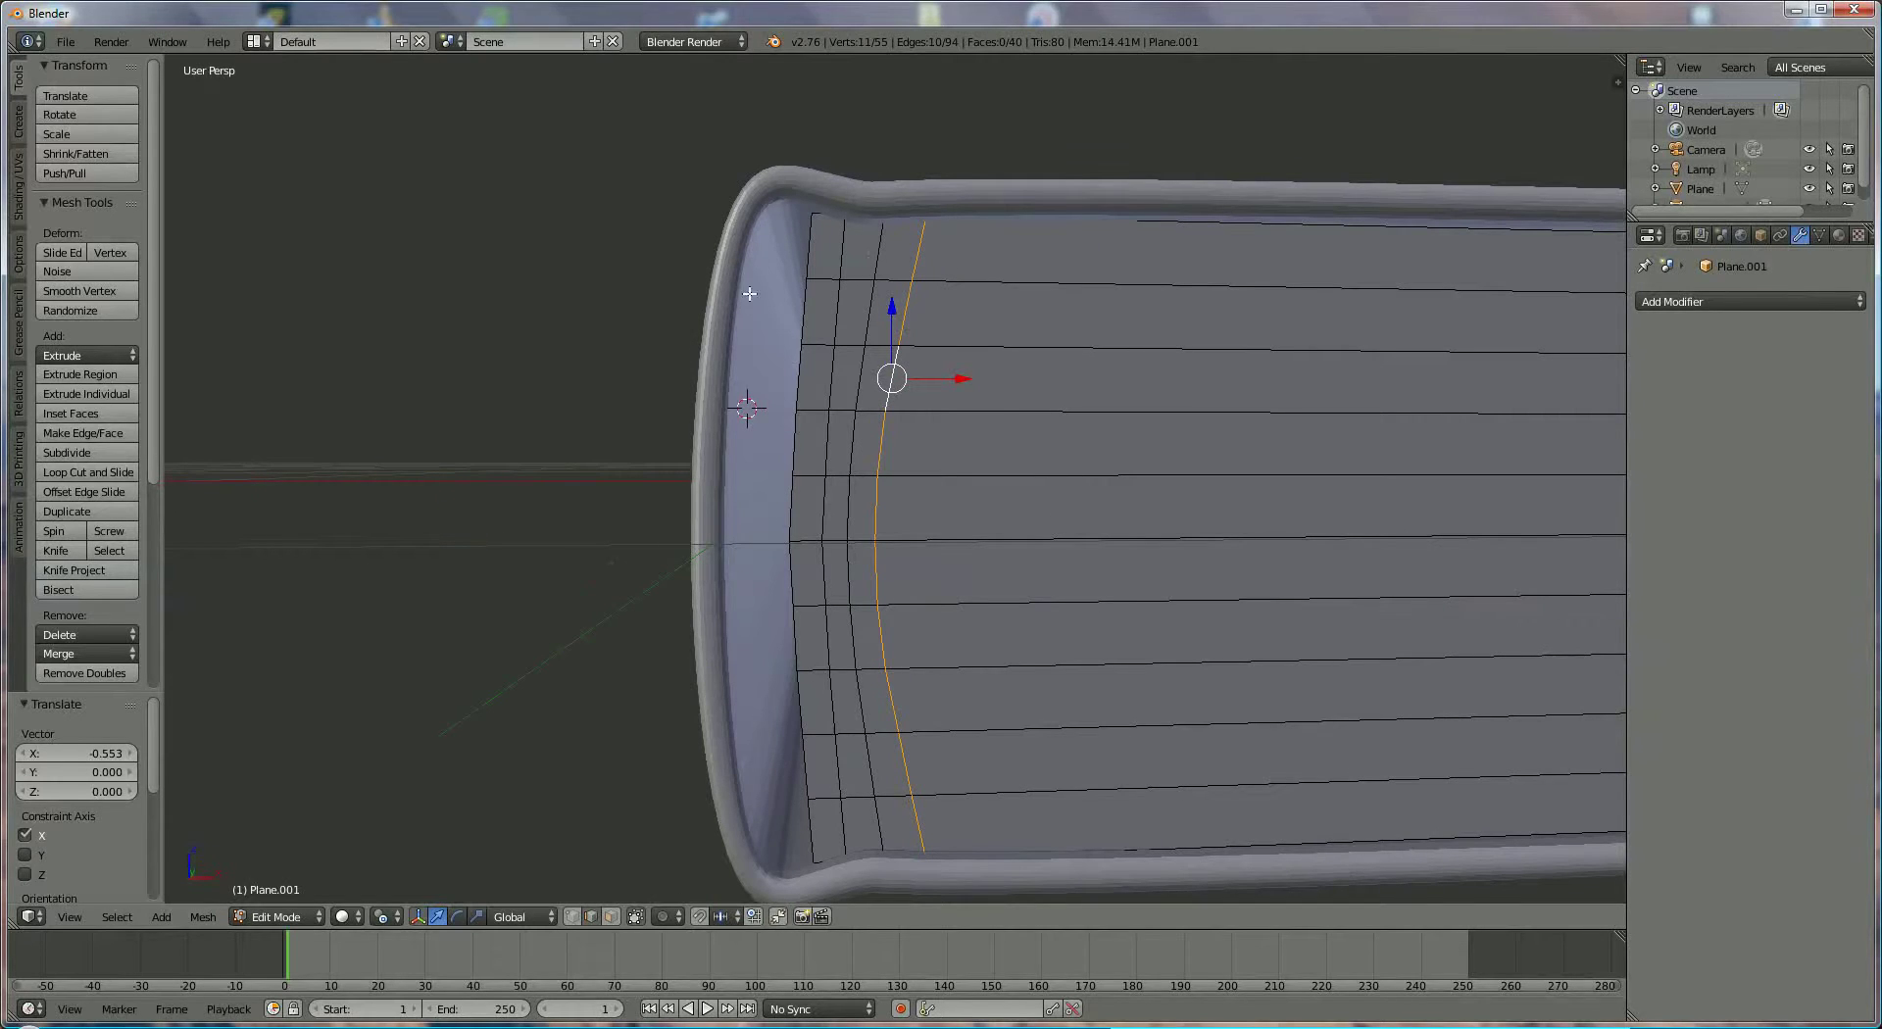
{"action": "left_click", "coordinate": [572, 917]}
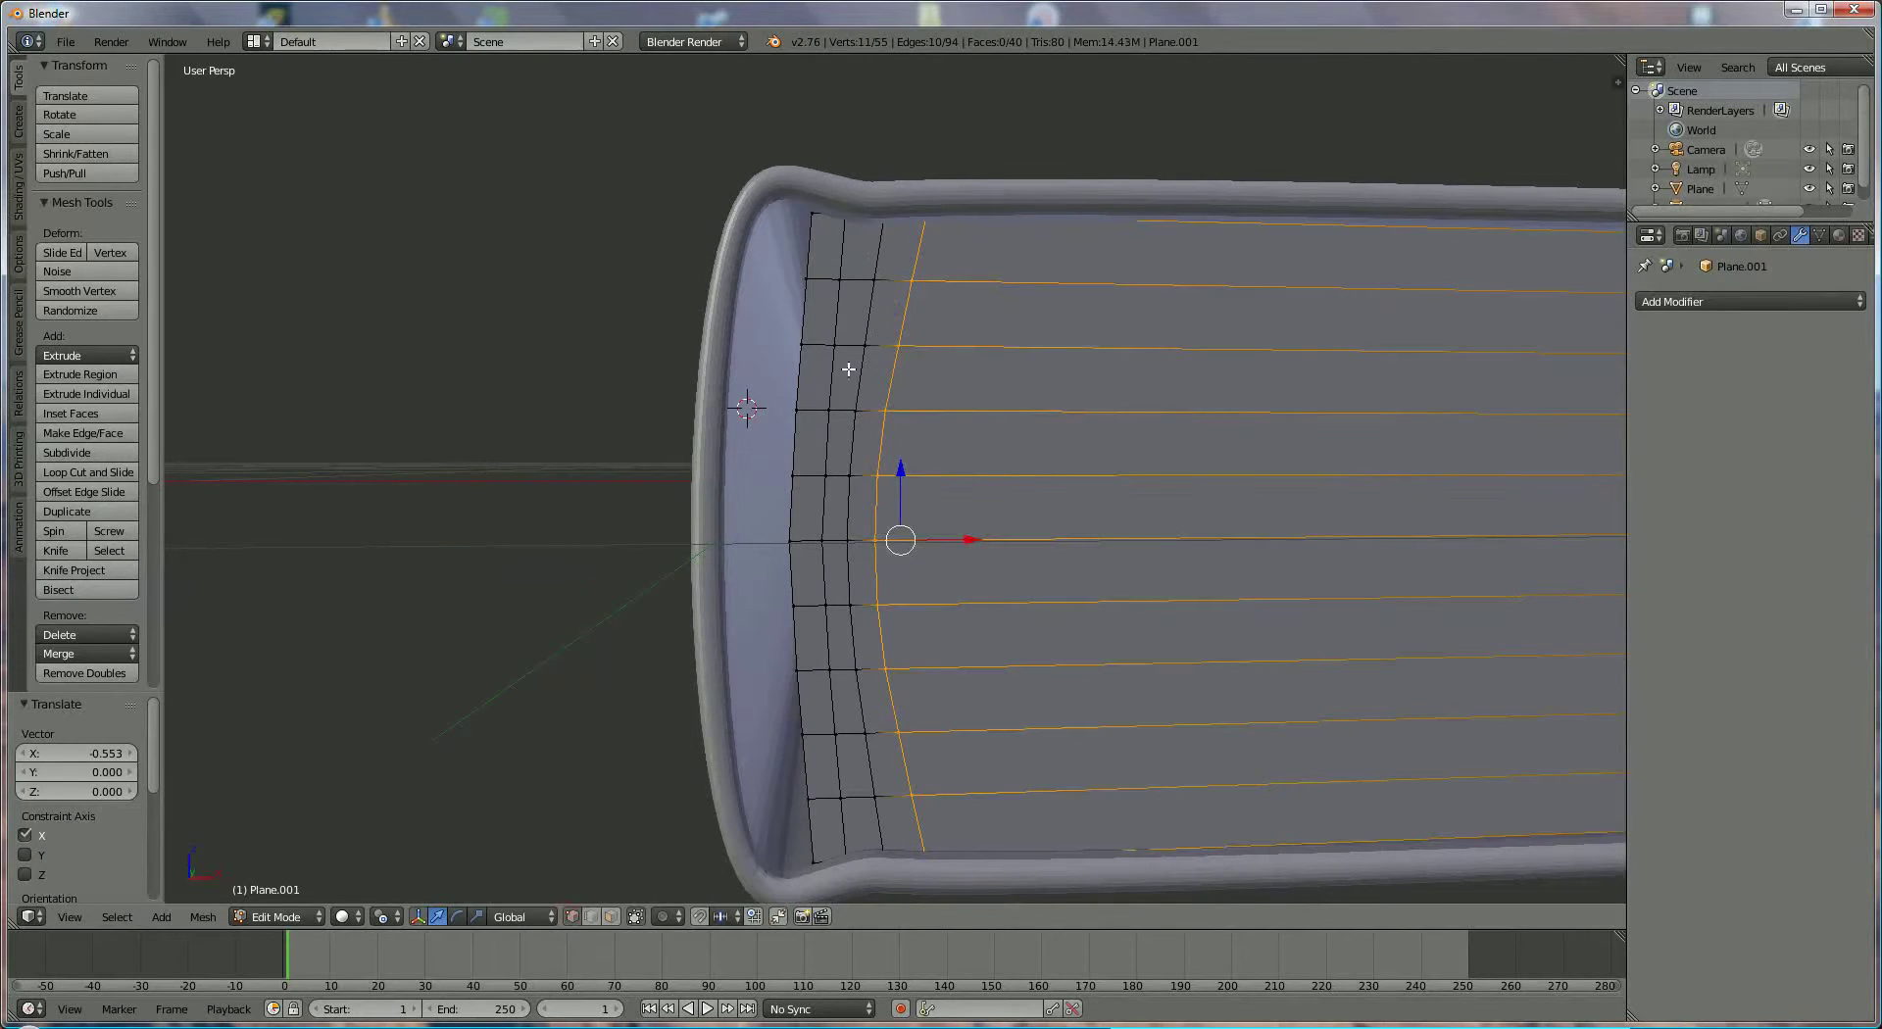
{"action": "right_click", "coordinate": [845, 214]}
{"action": "right_click", "coordinate": [888, 227], "text": "shift"}
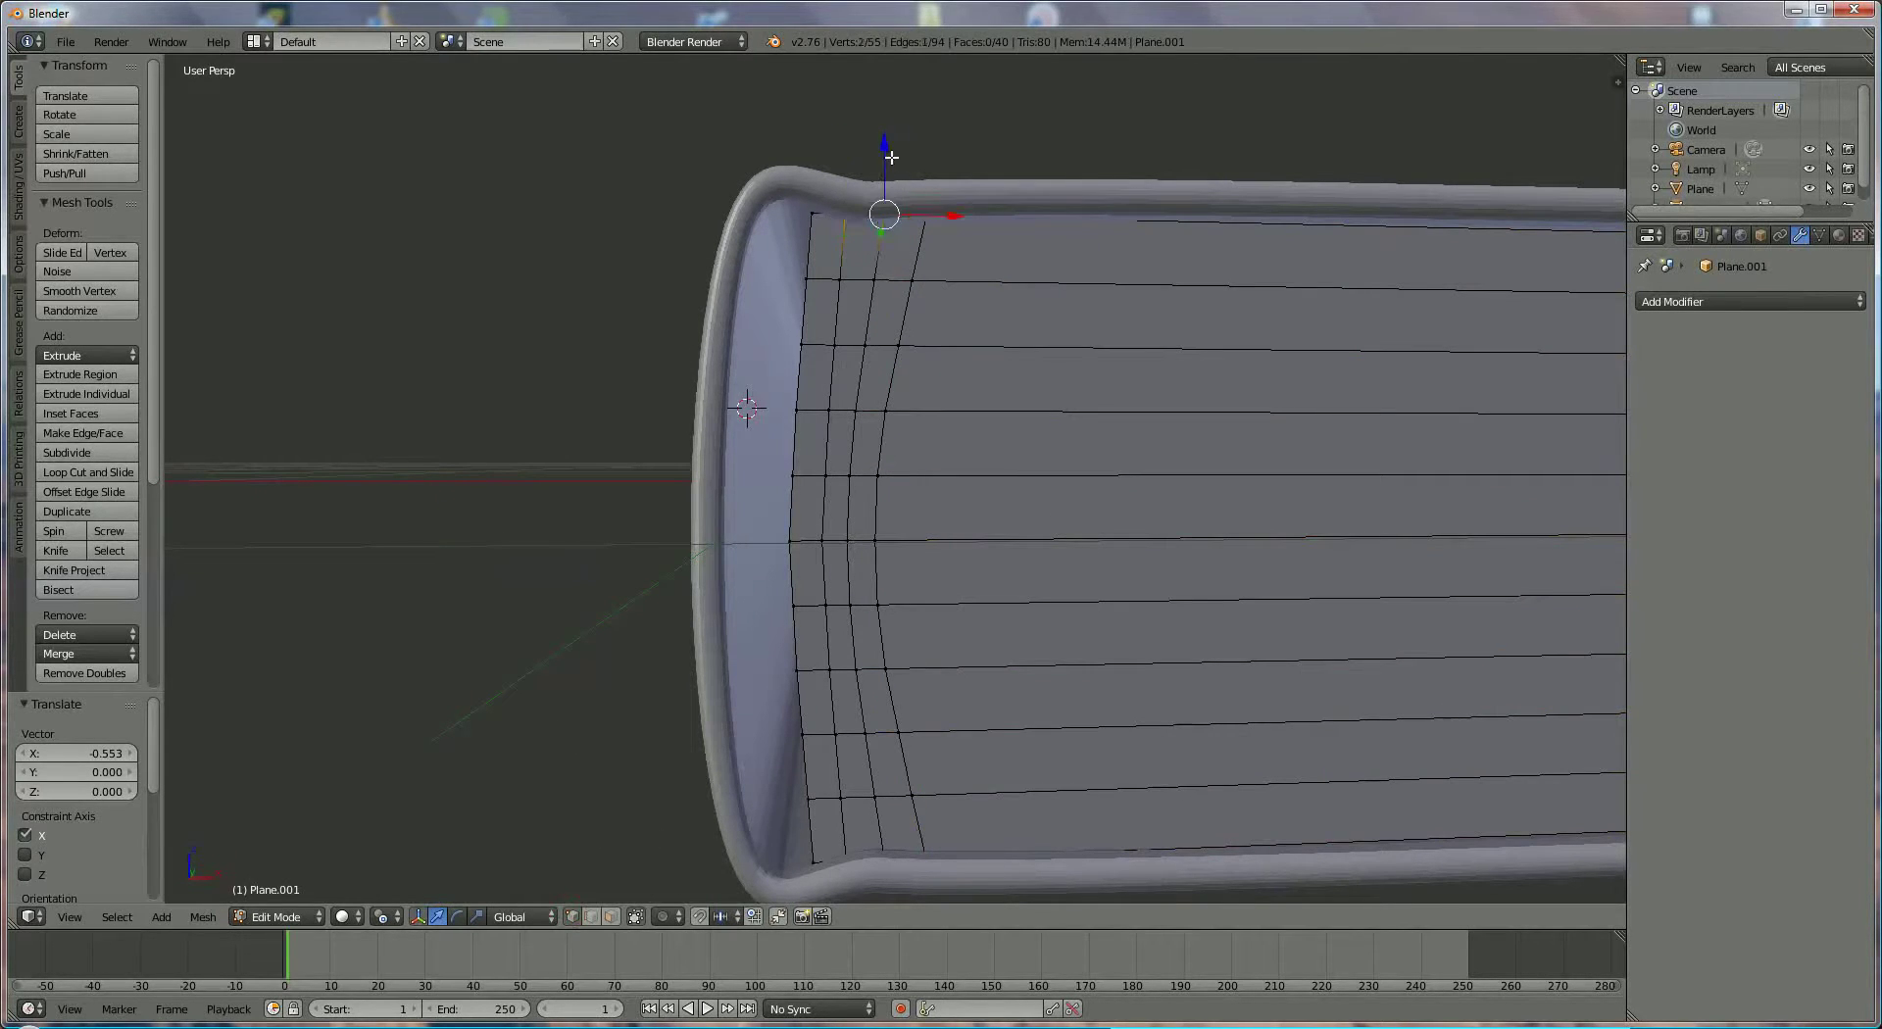
{"action": "left_click_drag", "start_coordinate": [891, 157], "coordinate": [888, 153]}
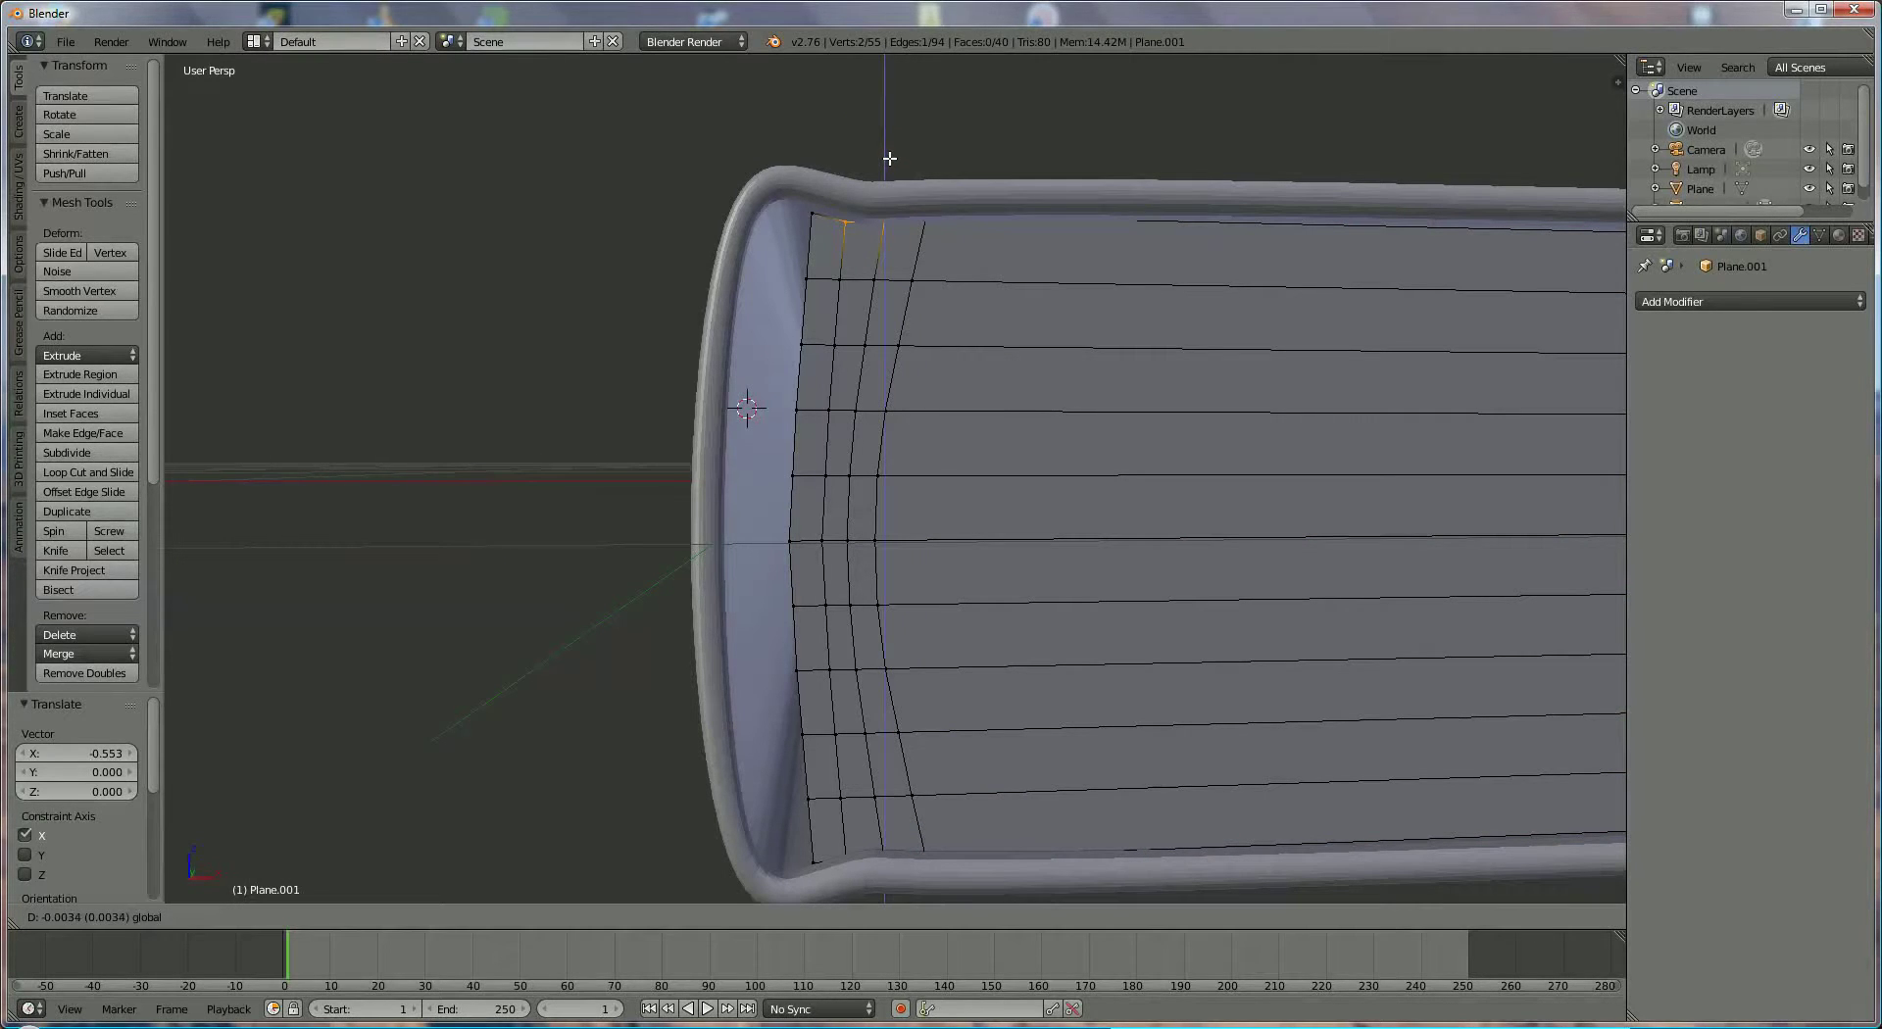
Confirm the lowered top vertices and drop the neighbouring top vertex slightly along Z
{"action": "left_click_drag", "start_coordinate": [889, 158], "coordinate": [886, 151]}
{"action": "left_click", "coordinate": [888, 152]}
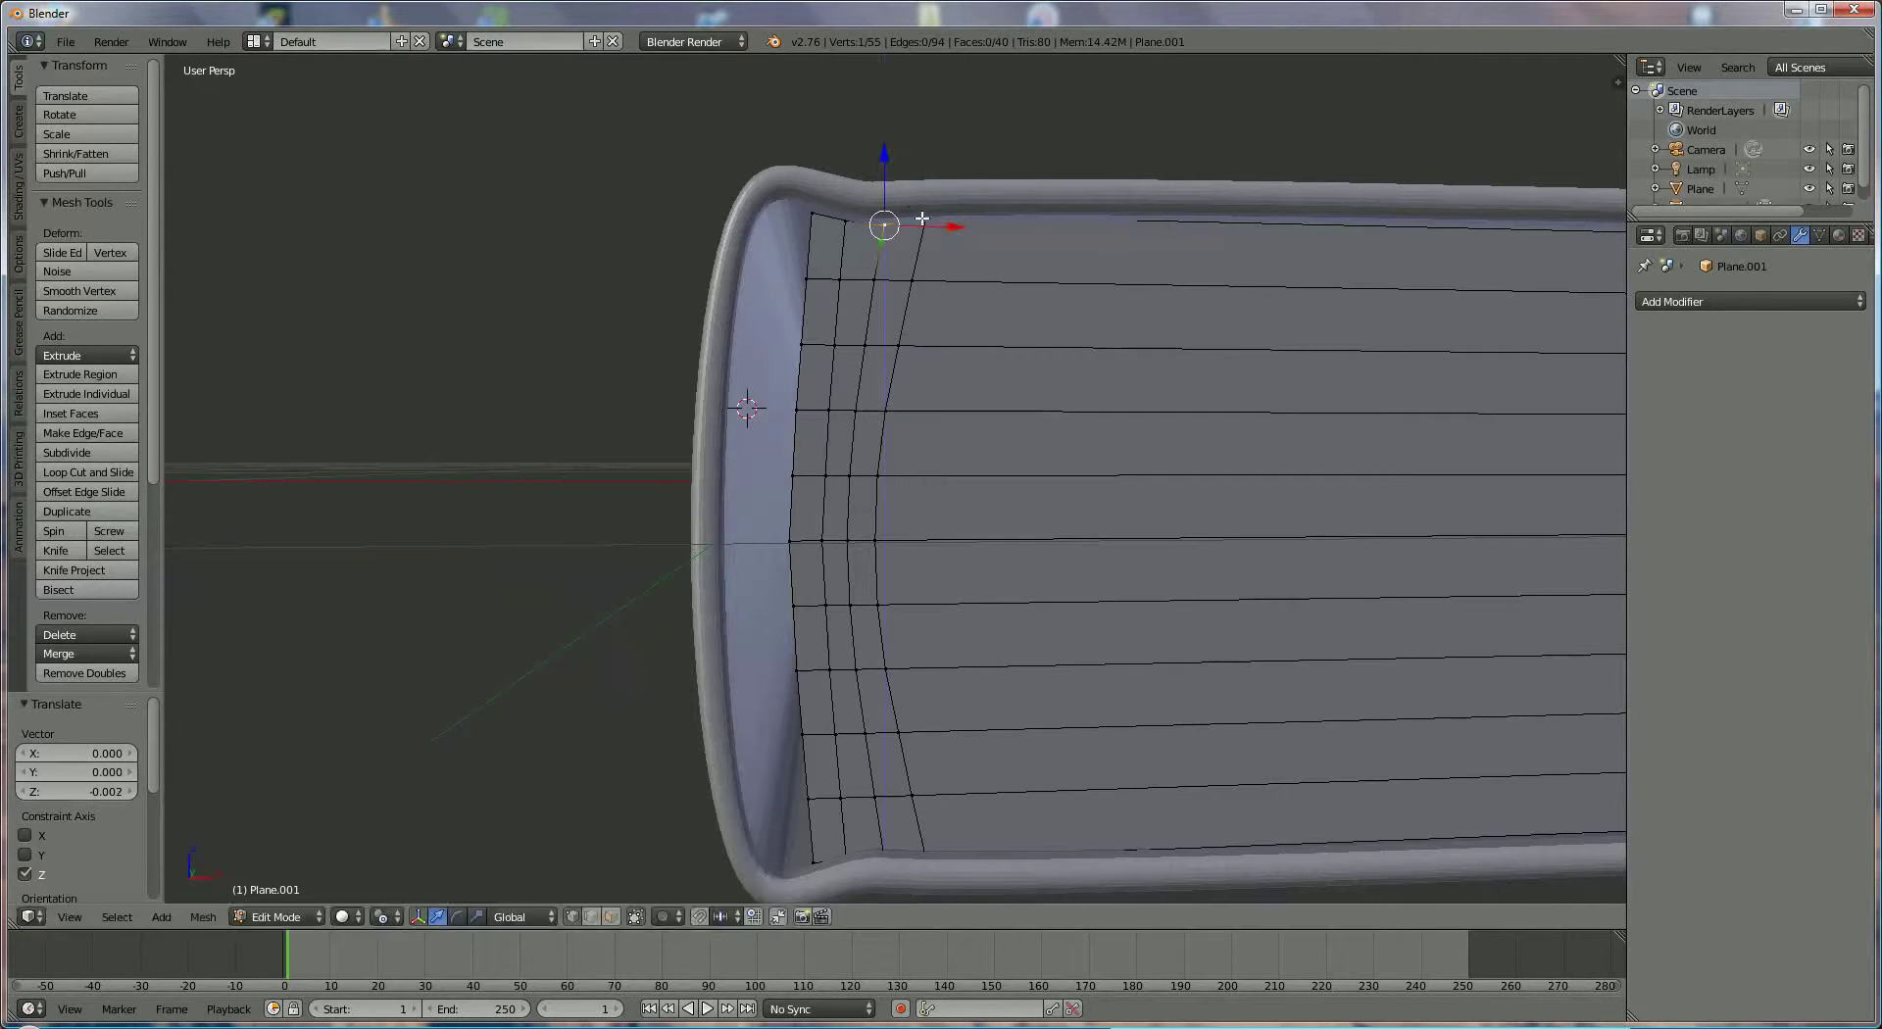
{"action": "right_click", "coordinate": [913, 161]}
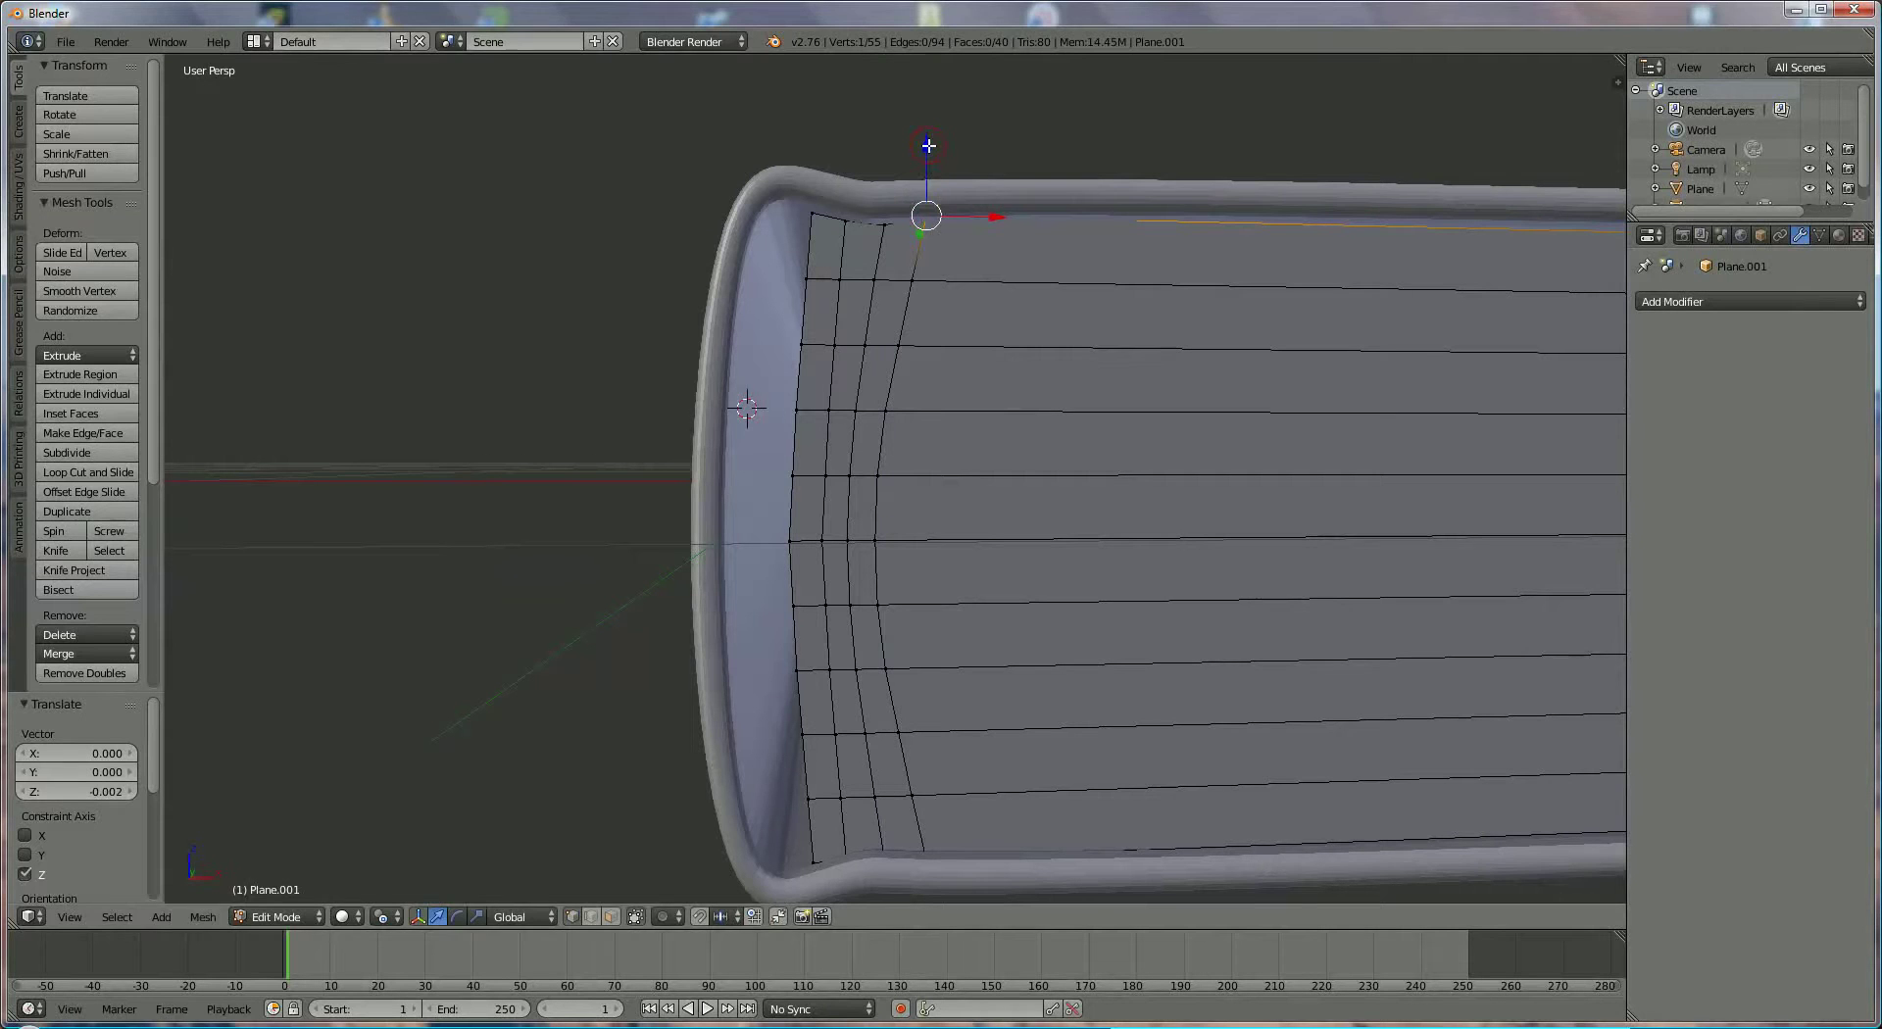
{"action": "left_click_drag", "start_coordinate": [929, 145], "coordinate": [925, 154]}
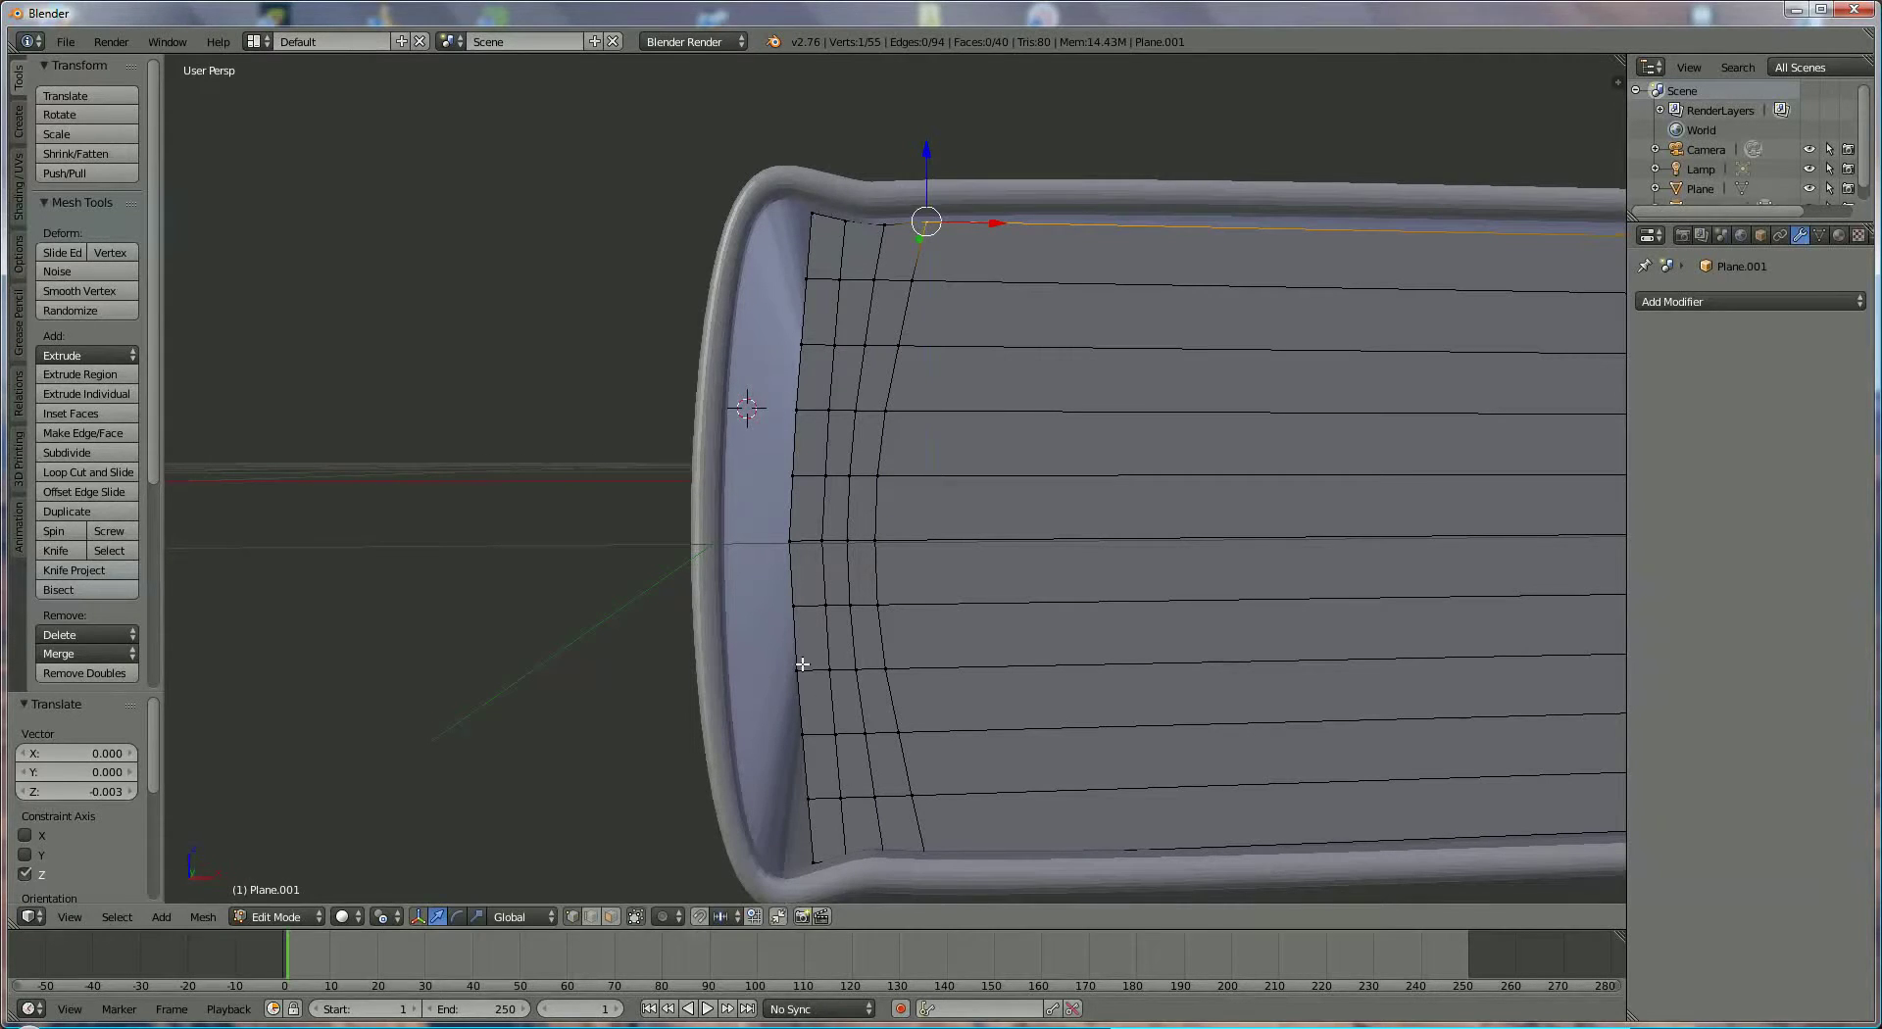
Select all eleven left-edge vertices and shift them slightly left along X
{"action": "right_click", "coordinate": [815, 215]}
{"action": "right_click", "coordinate": [805, 280], "text": "shift"}
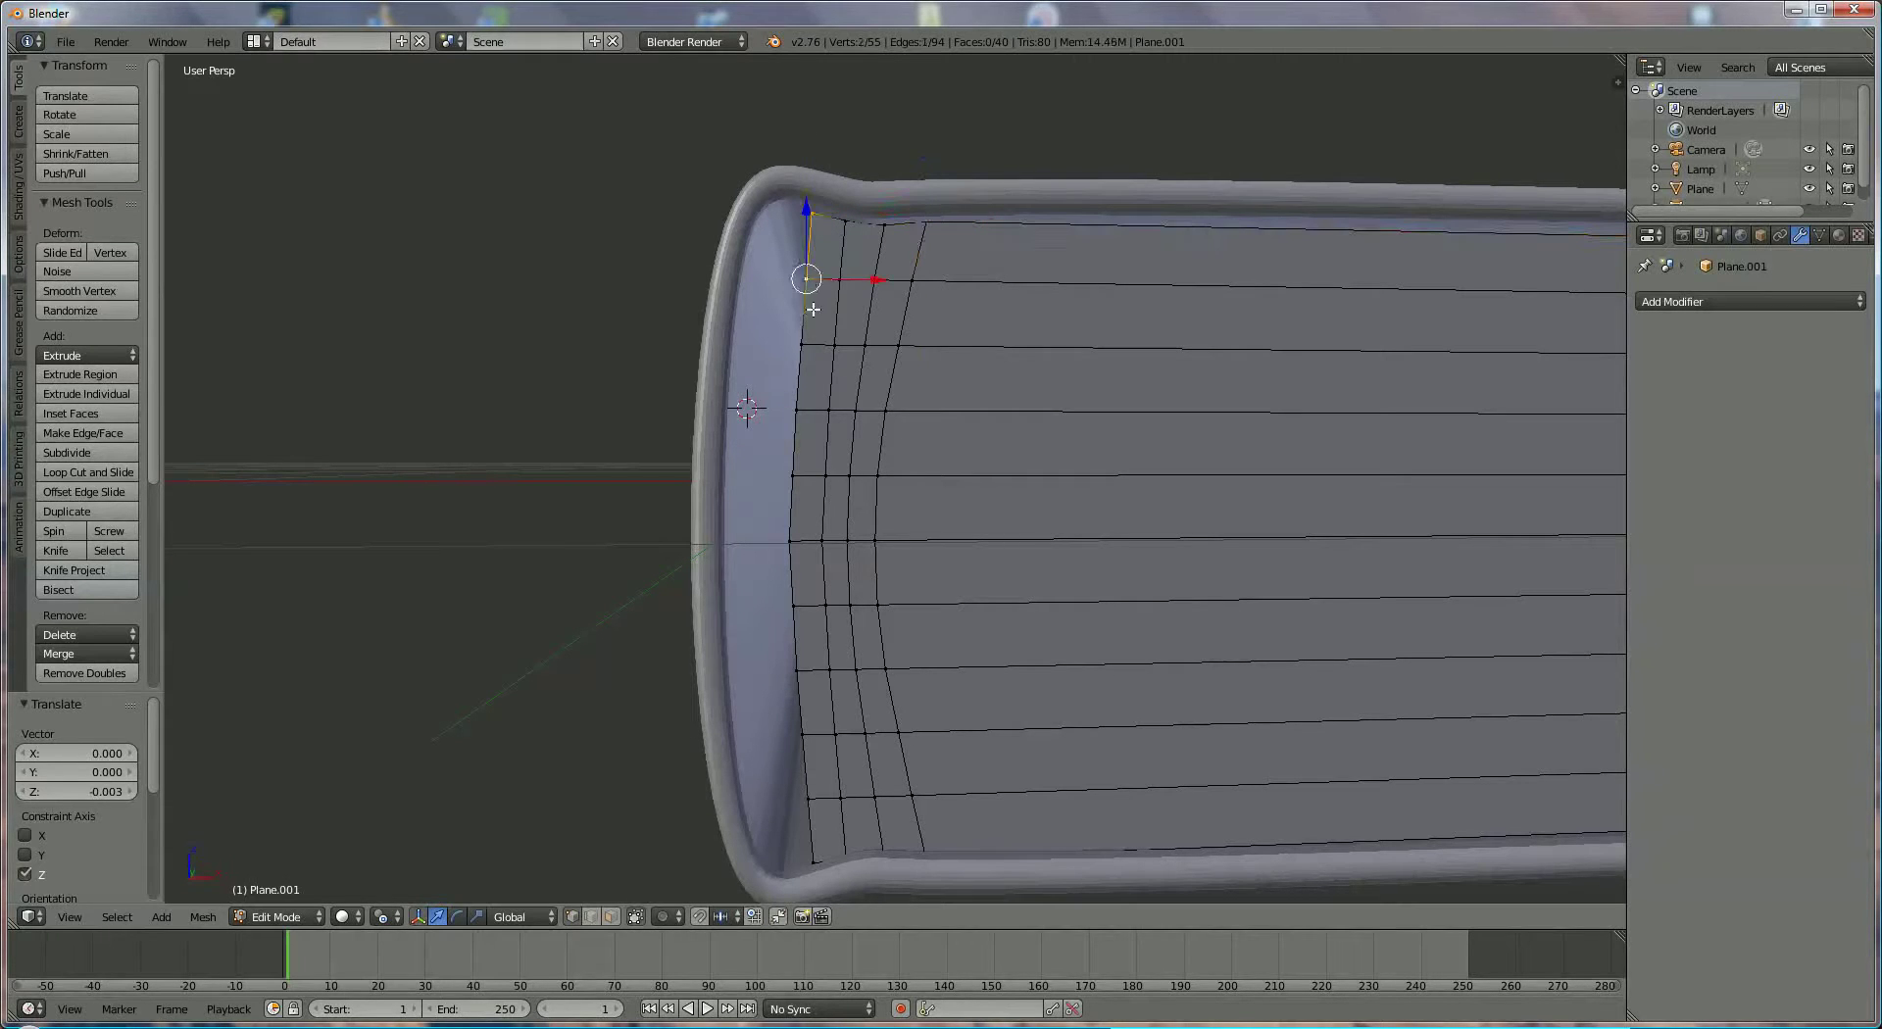
{"action": "right_click", "coordinate": [800, 344], "text": "shift"}
{"action": "right_click", "coordinate": [795, 410], "text": "shift"}
{"action": "right_click", "coordinate": [794, 475], "text": "shift"}
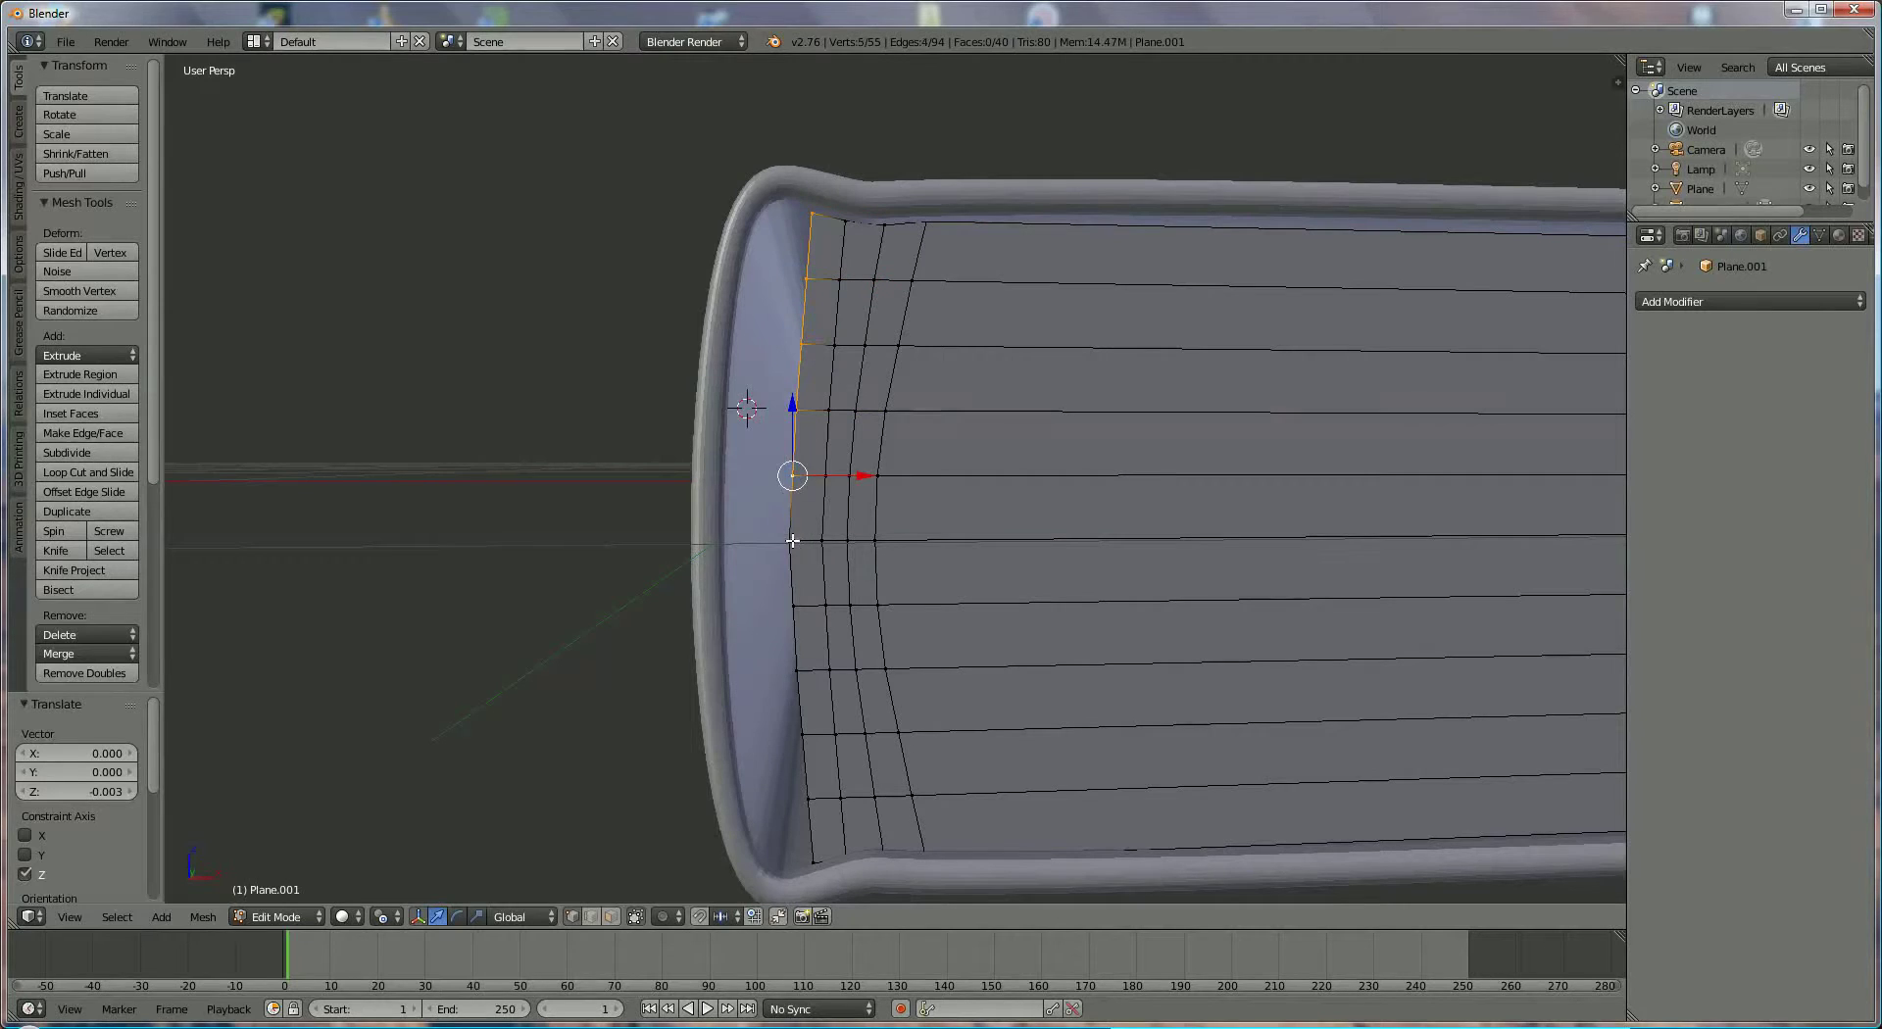
{"action": "right_click", "coordinate": [790, 540], "text": "shift"}
{"action": "right_click", "coordinate": [793, 605], "text": "shift"}
{"action": "right_click", "coordinate": [797, 670], "text": "shift"}
{"action": "right_click", "coordinate": [801, 732], "text": "shift"}
{"action": "right_click", "coordinate": [807, 796], "text": "shift"}
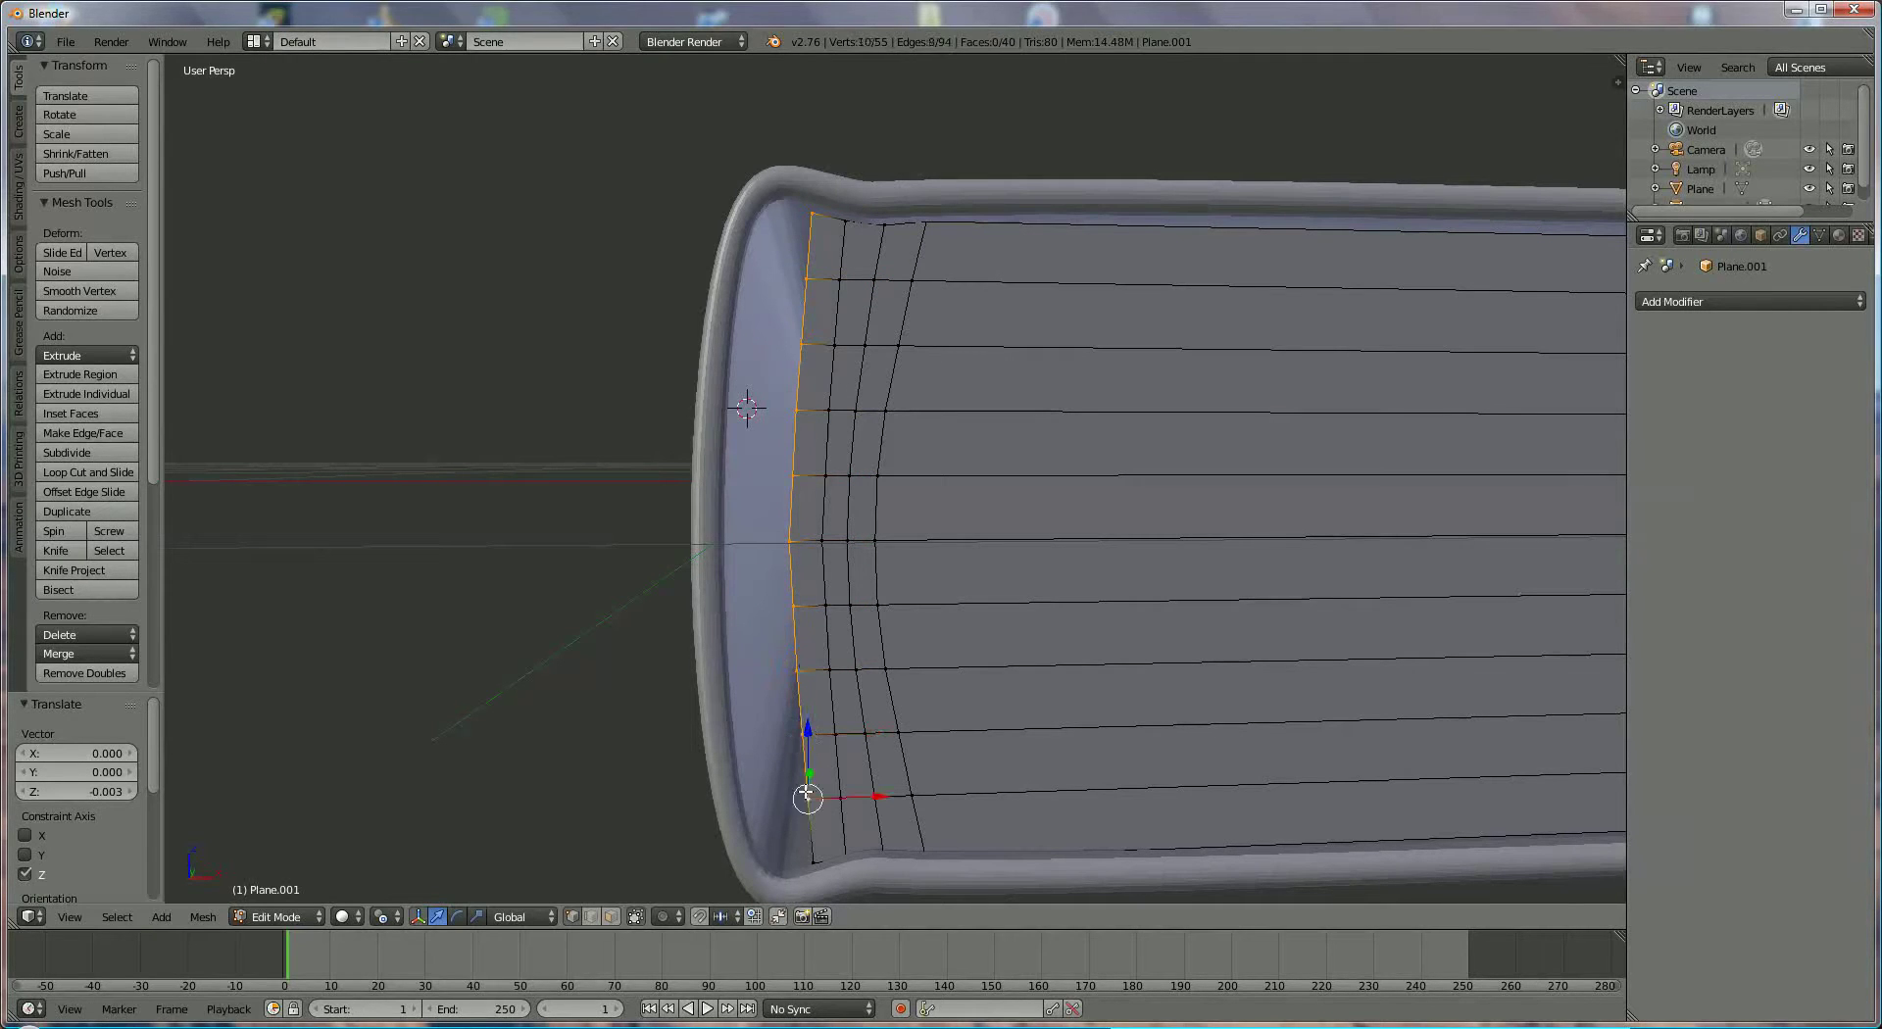
{"action": "right_click", "coordinate": [812, 860], "text": "shift"}
{"action": "key", "text": "g"}
{"action": "key", "text": "x"}
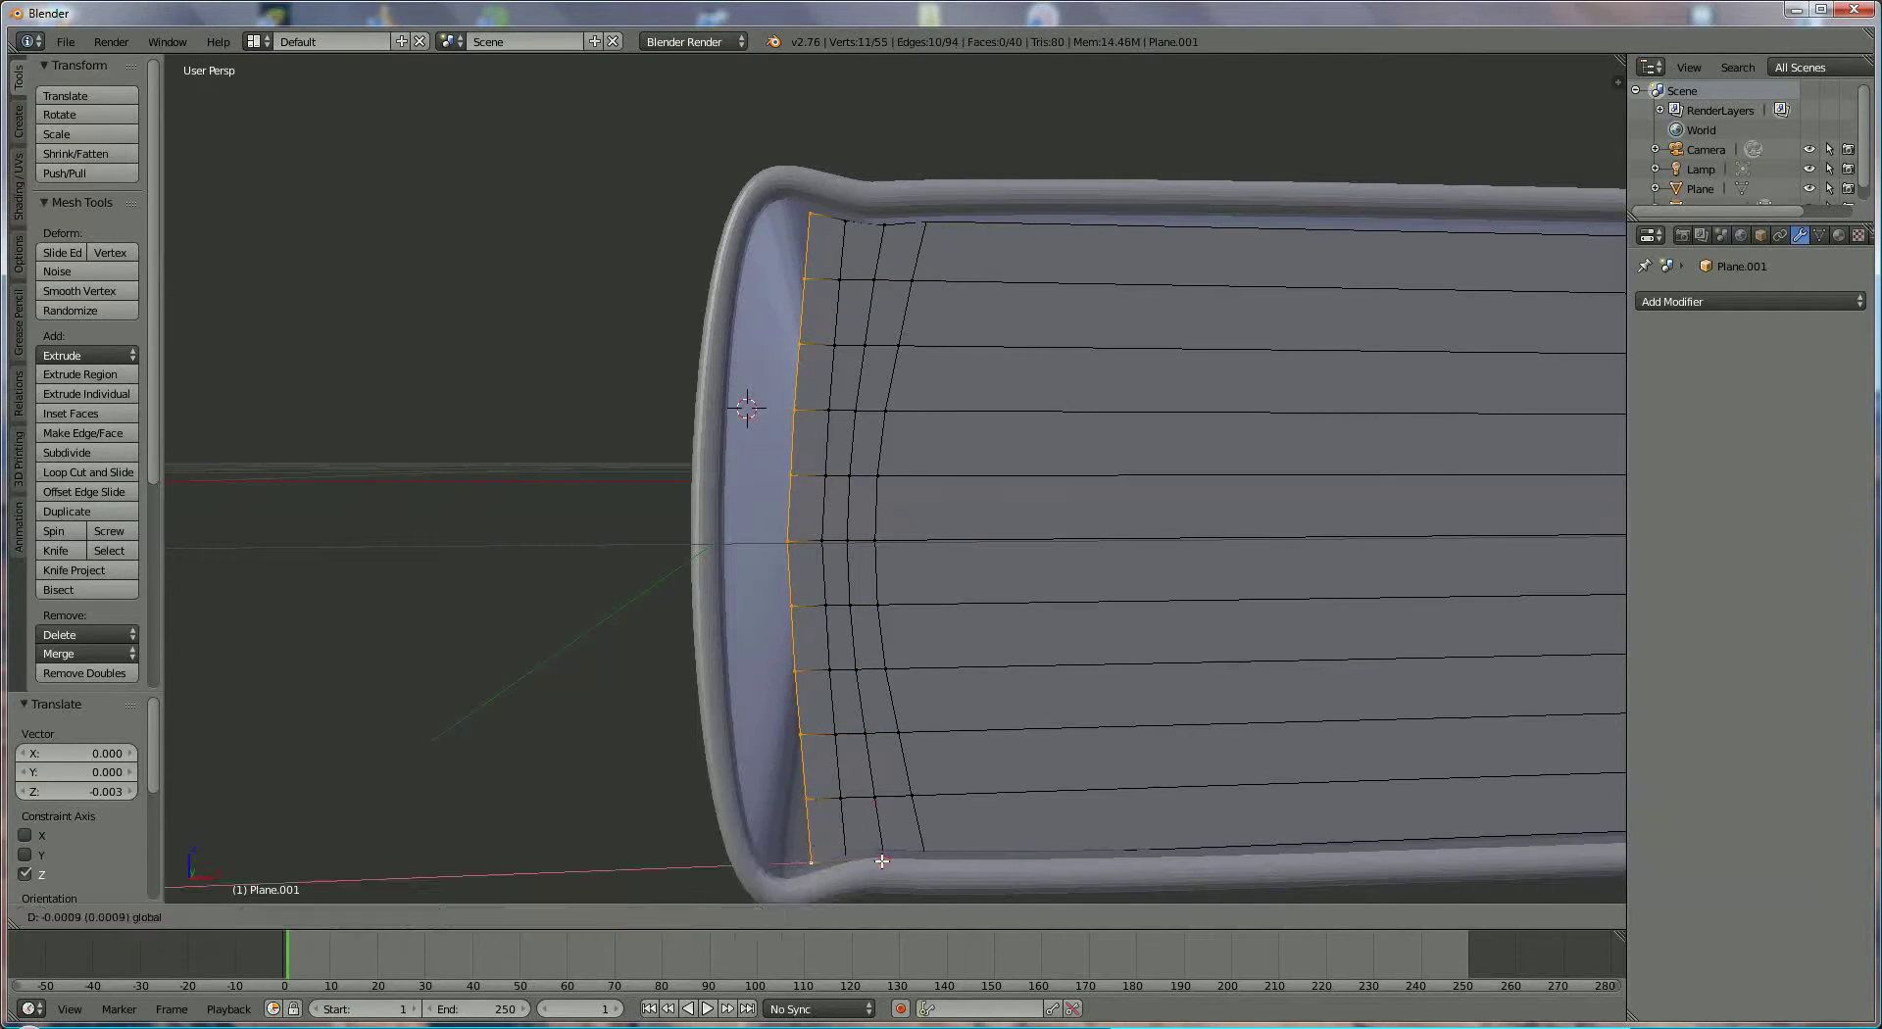
{"action": "left_click", "coordinate": [799, 861]}
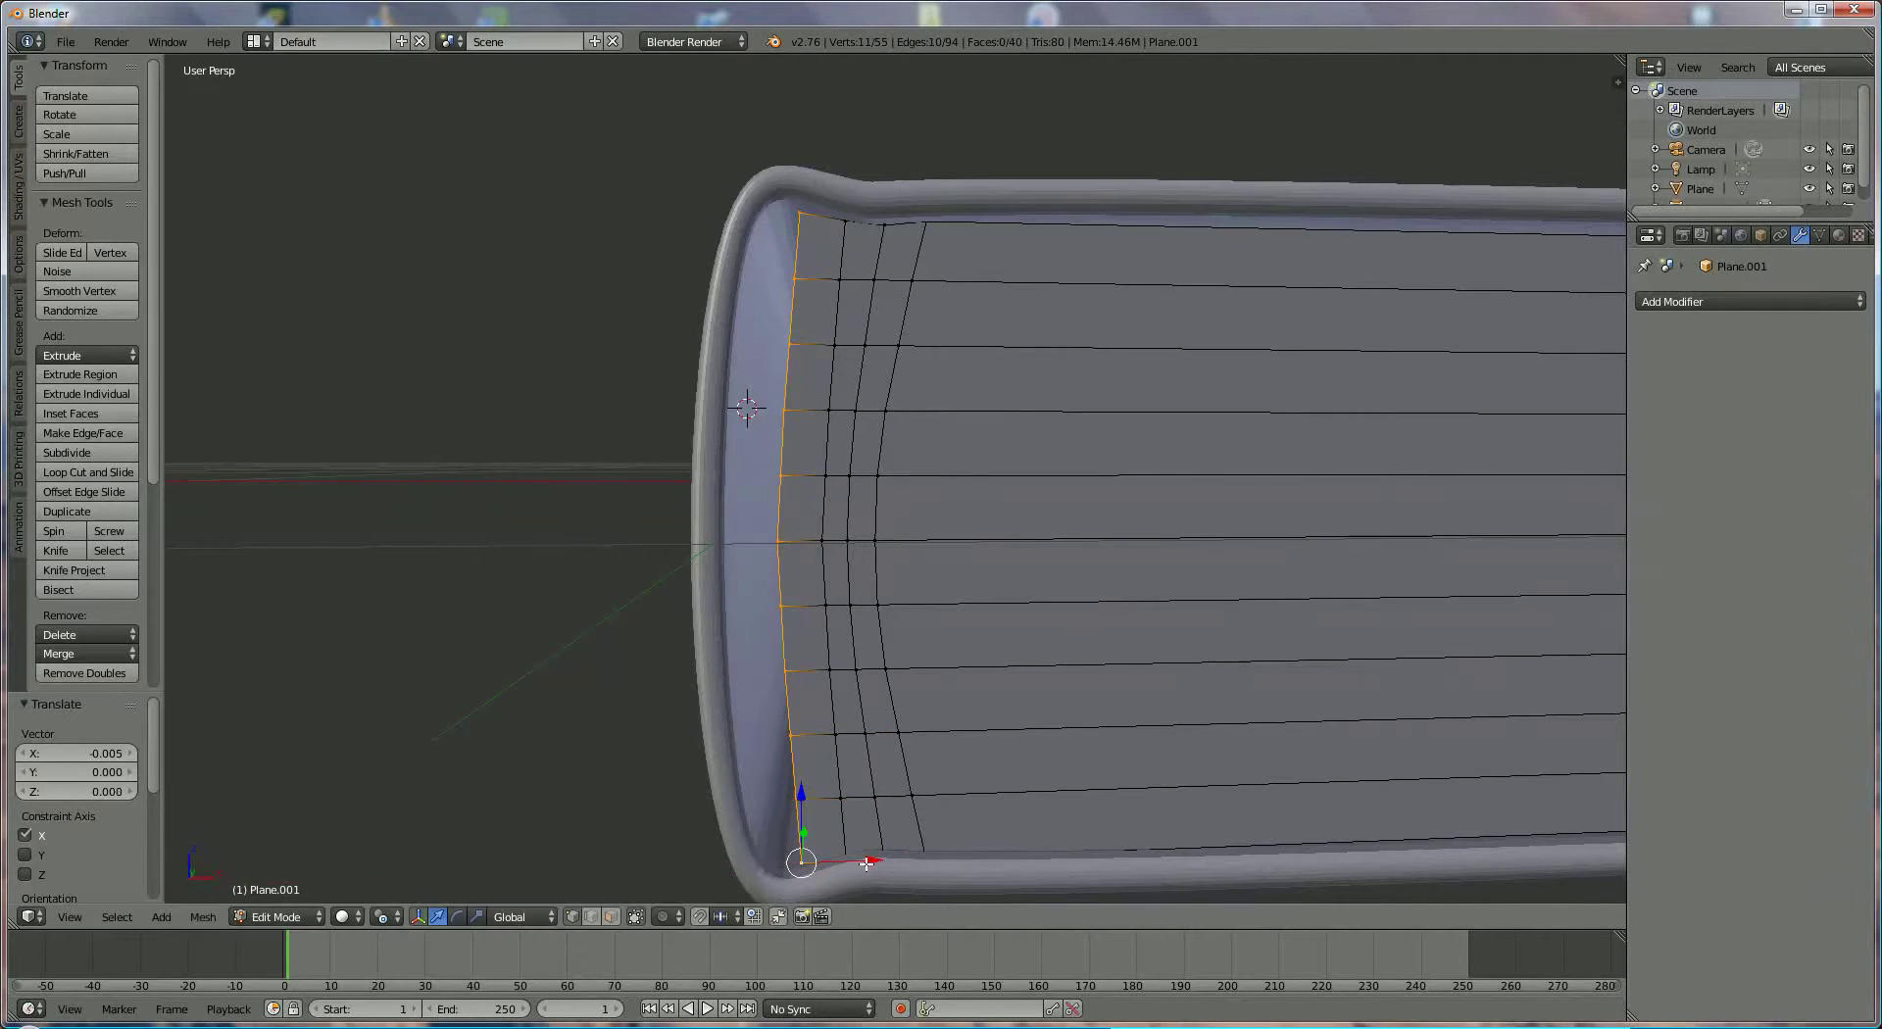
Raise the top-left corner vertex, lower the bottom-left one, and select bottom vertices
{"action": "right_click", "coordinate": [803, 221]}
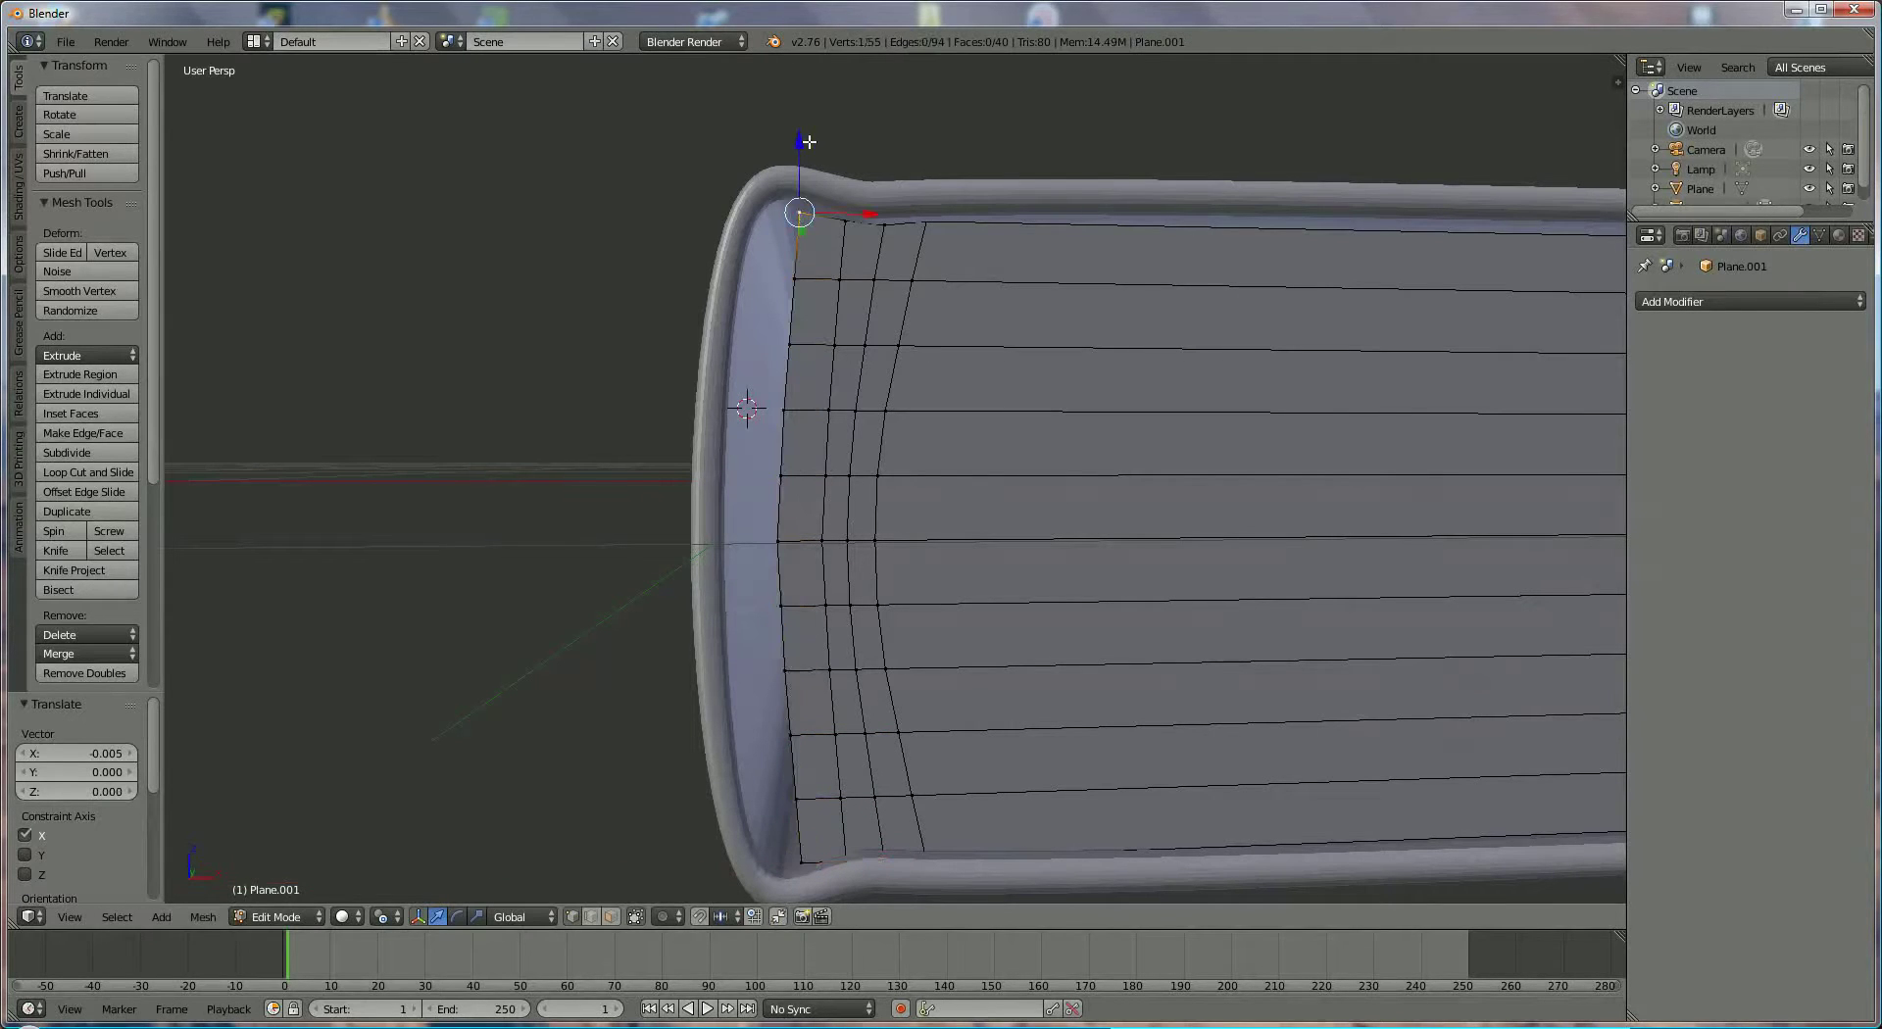
{"action": "key", "text": "g"}
{"action": "key", "text": "z"}
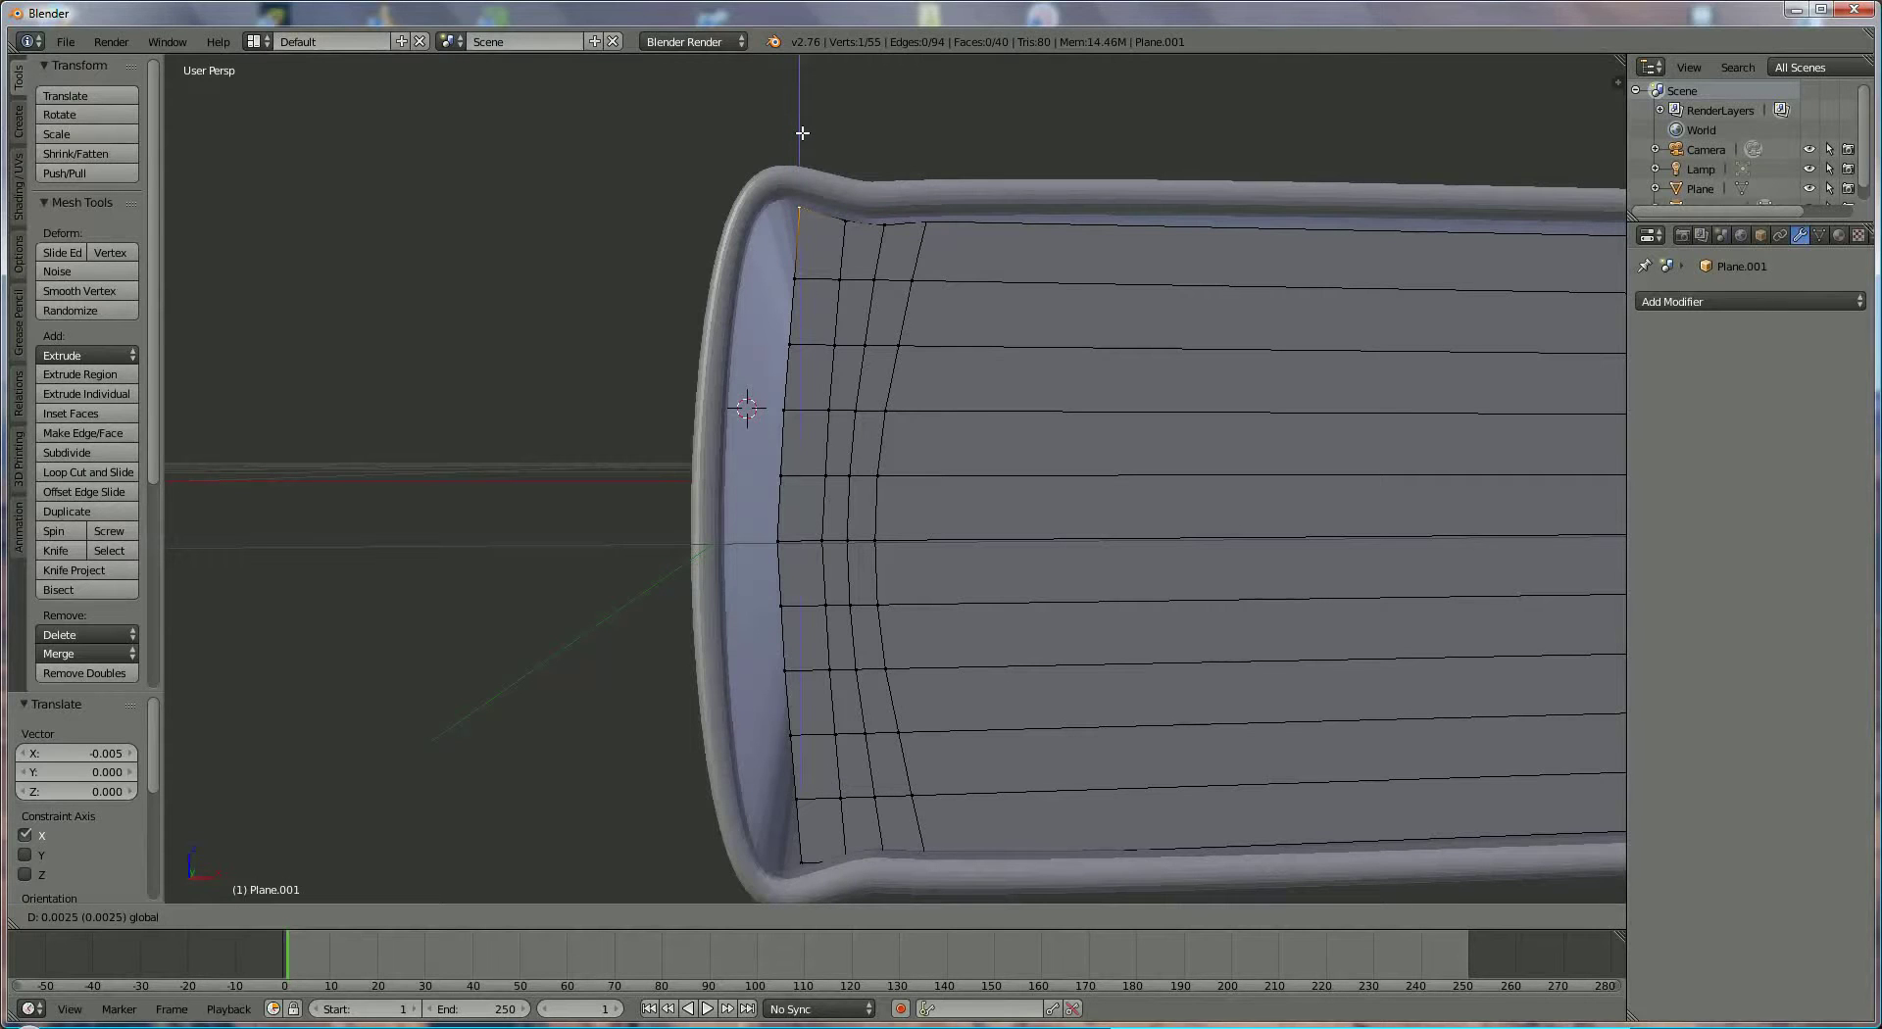
{"action": "left_click", "coordinate": [802, 133]}
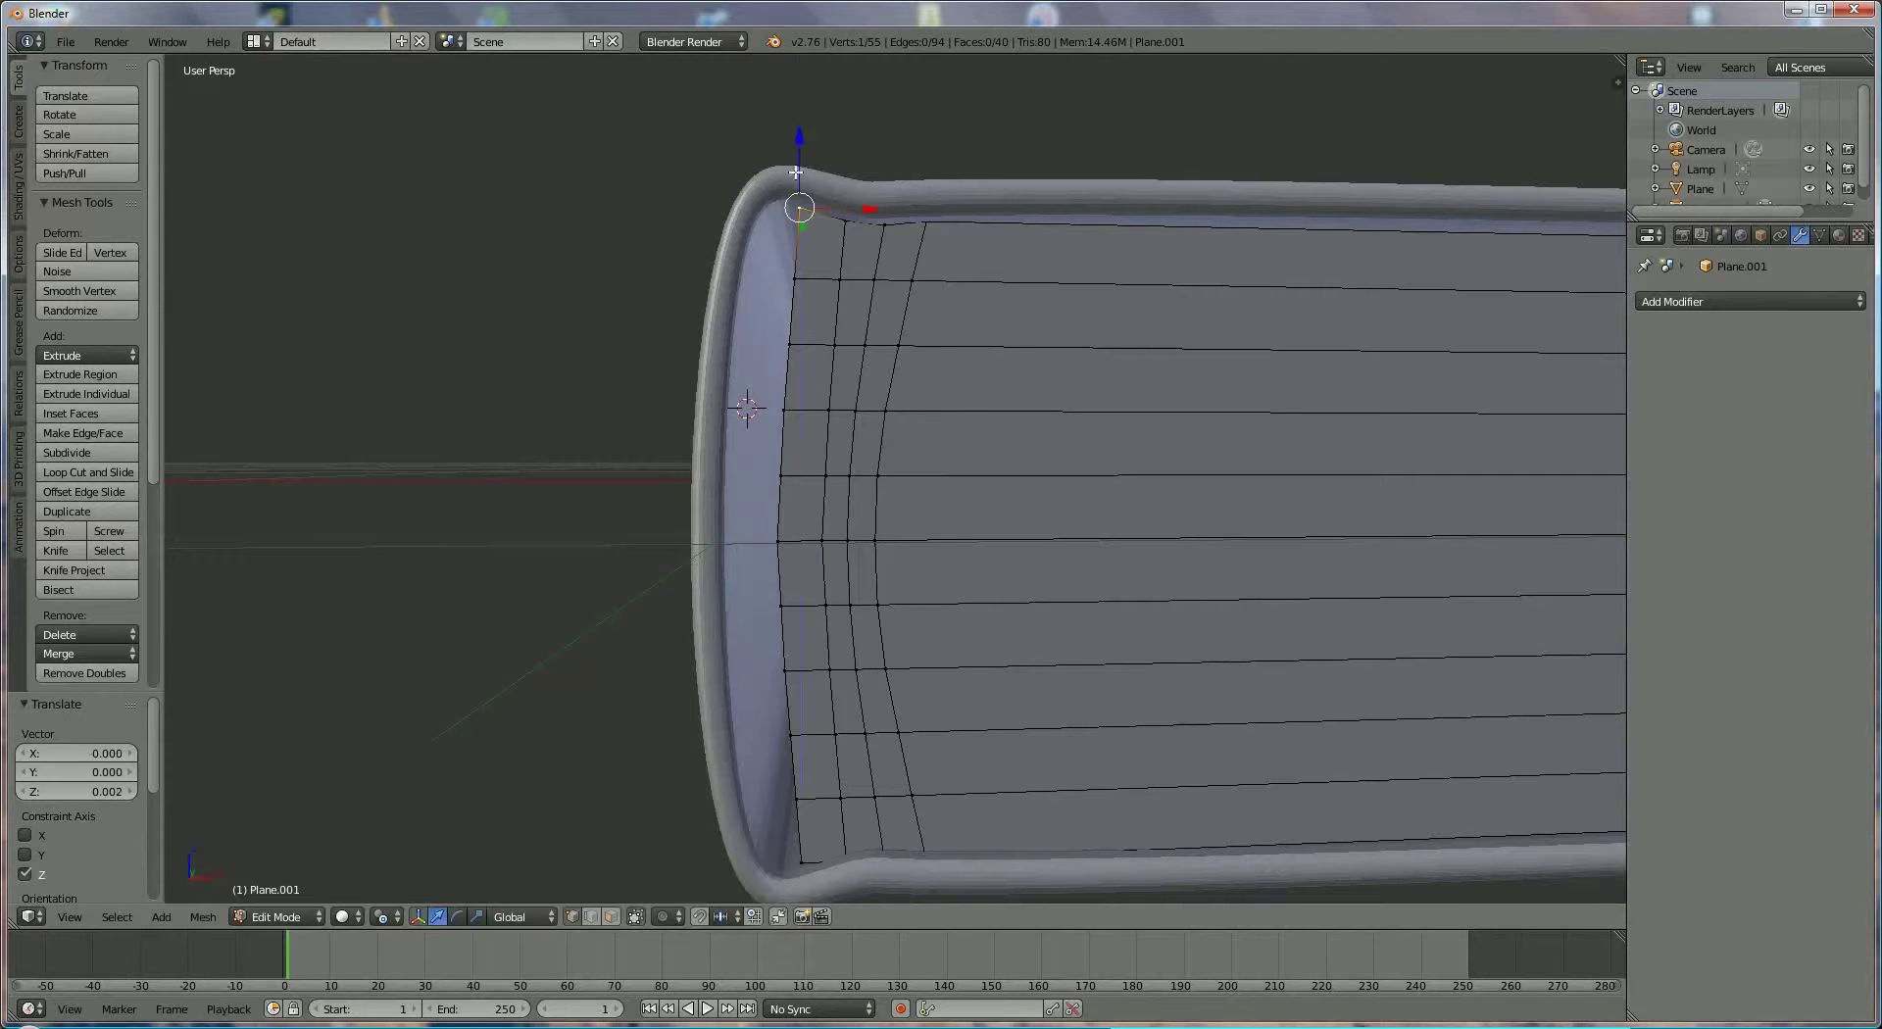
{"action": "right_click", "coordinate": [804, 861]}
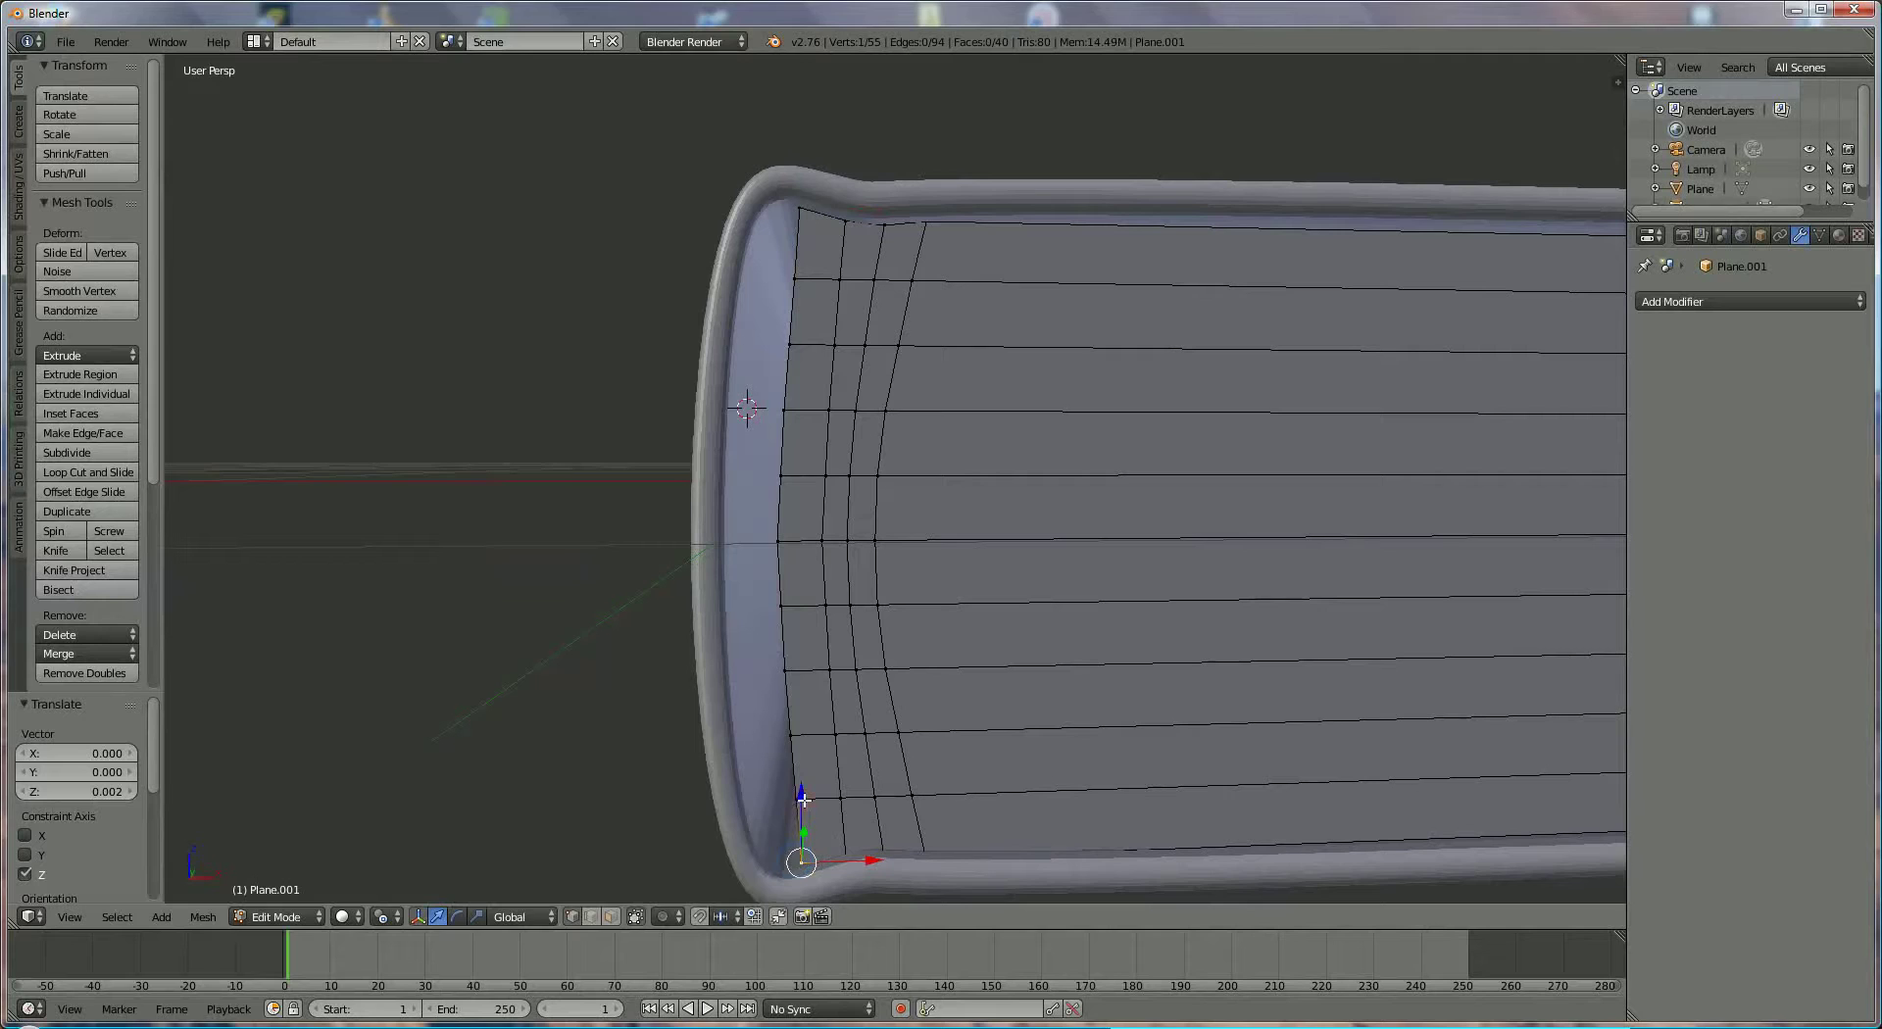
{"action": "left_click_drag", "start_coordinate": [804, 800], "coordinate": [849, 799]}
{"action": "right_click", "coordinate": [846, 853]}
{"action": "right_click", "coordinate": [882, 851]}
{"action": "right_click", "coordinate": [846, 851]}
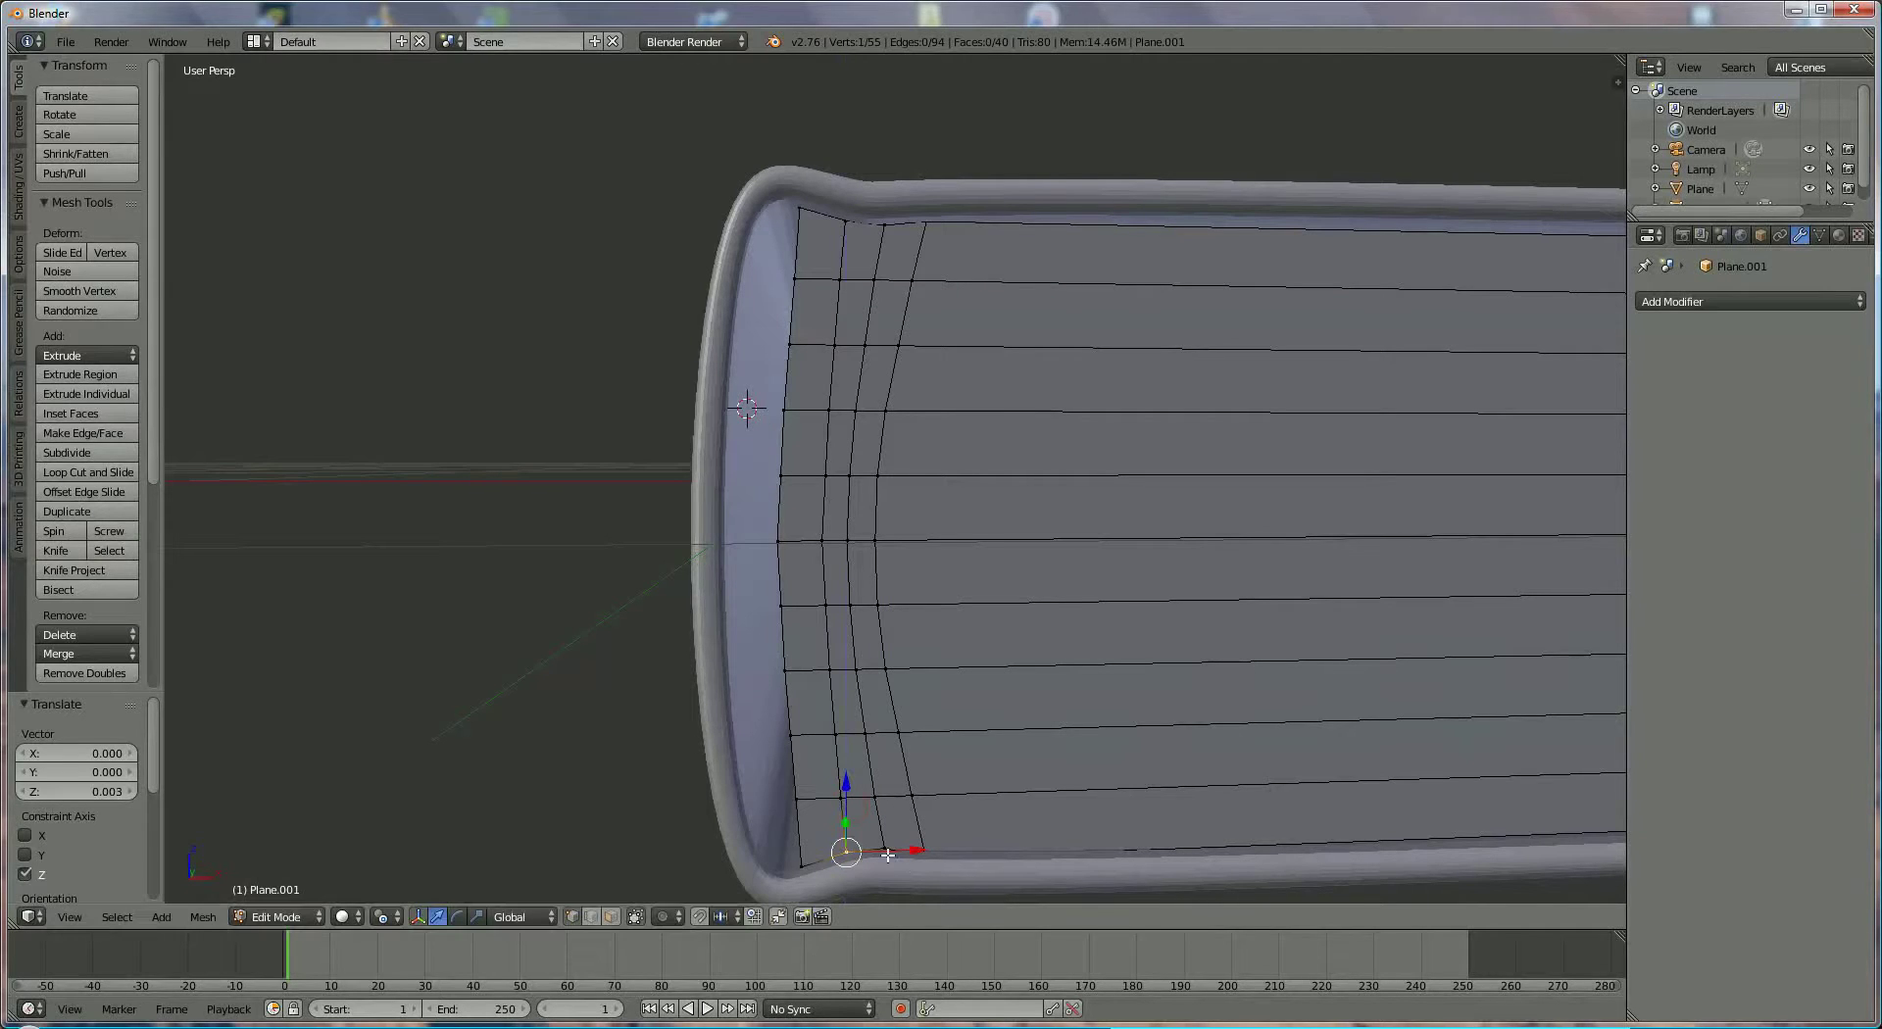
{"action": "right_click", "coordinate": [927, 857]}
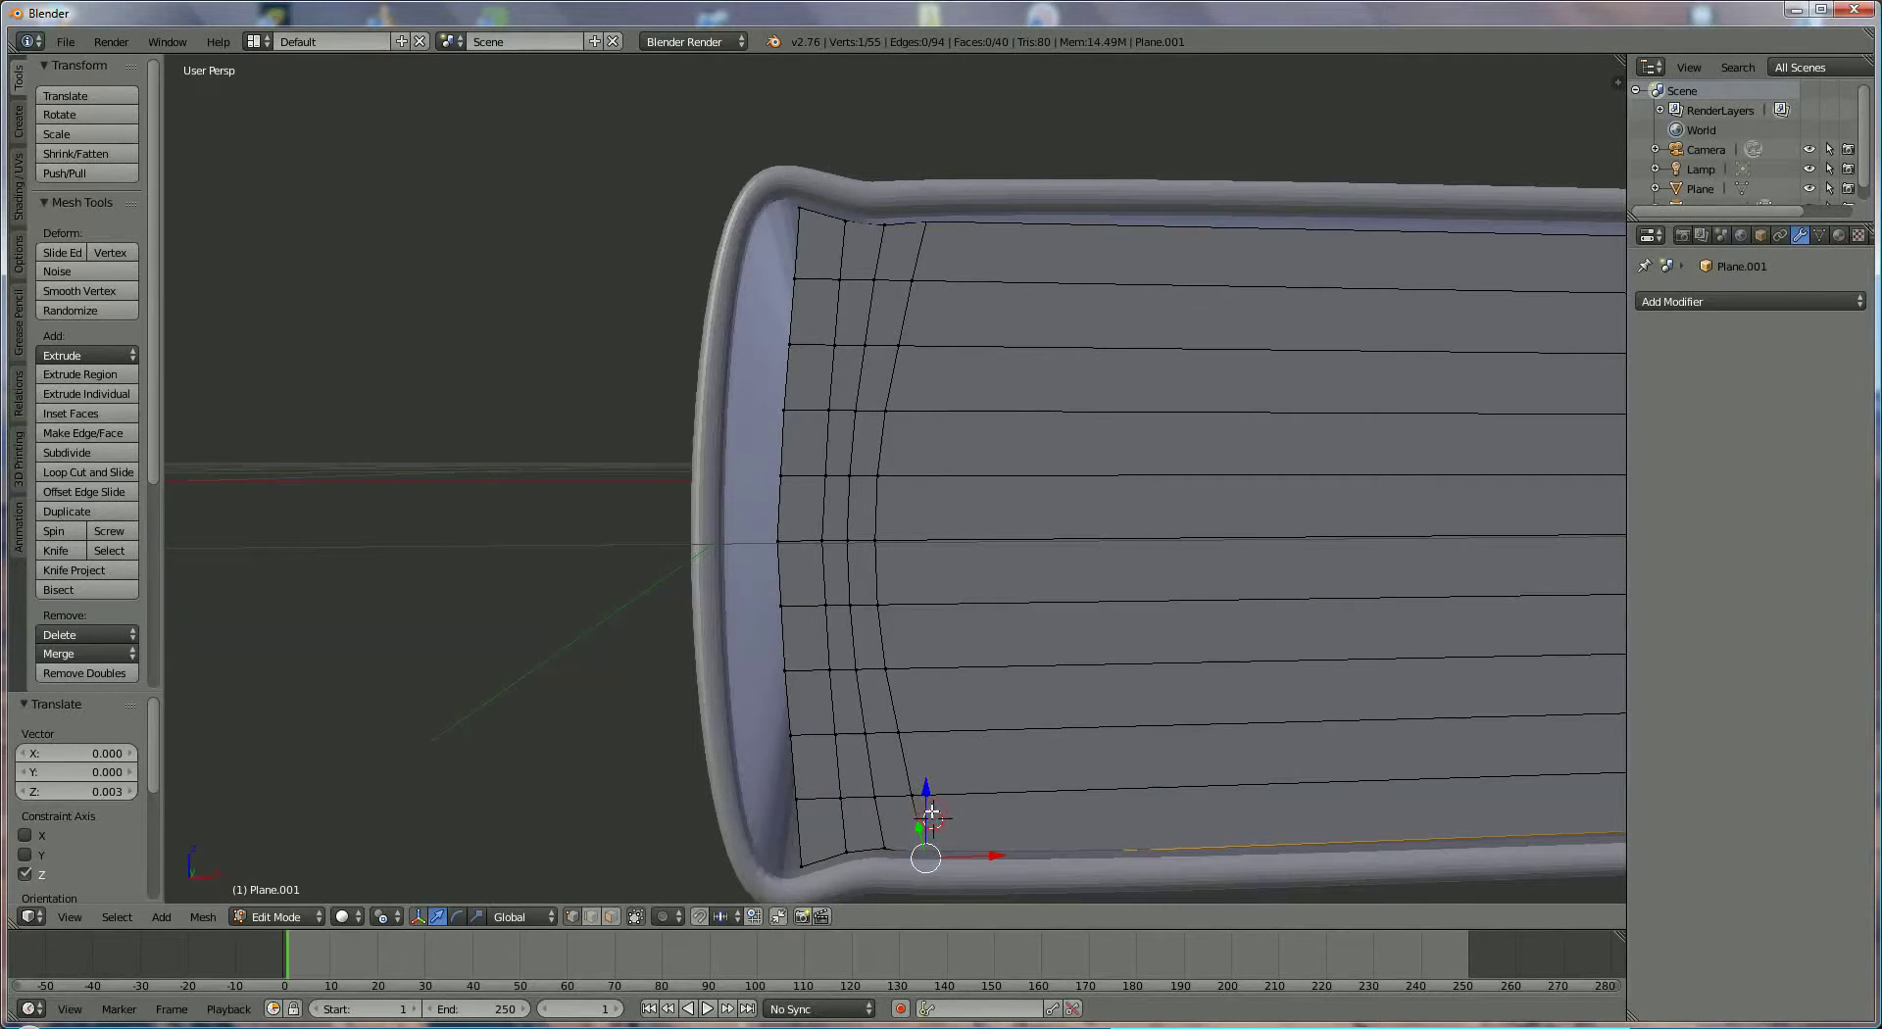
Raise a bottom vertex slightly, then nudge several left-edge vertices along X
{"action": "left_click_drag", "start_coordinate": [927, 806], "coordinate": [924, 791]}
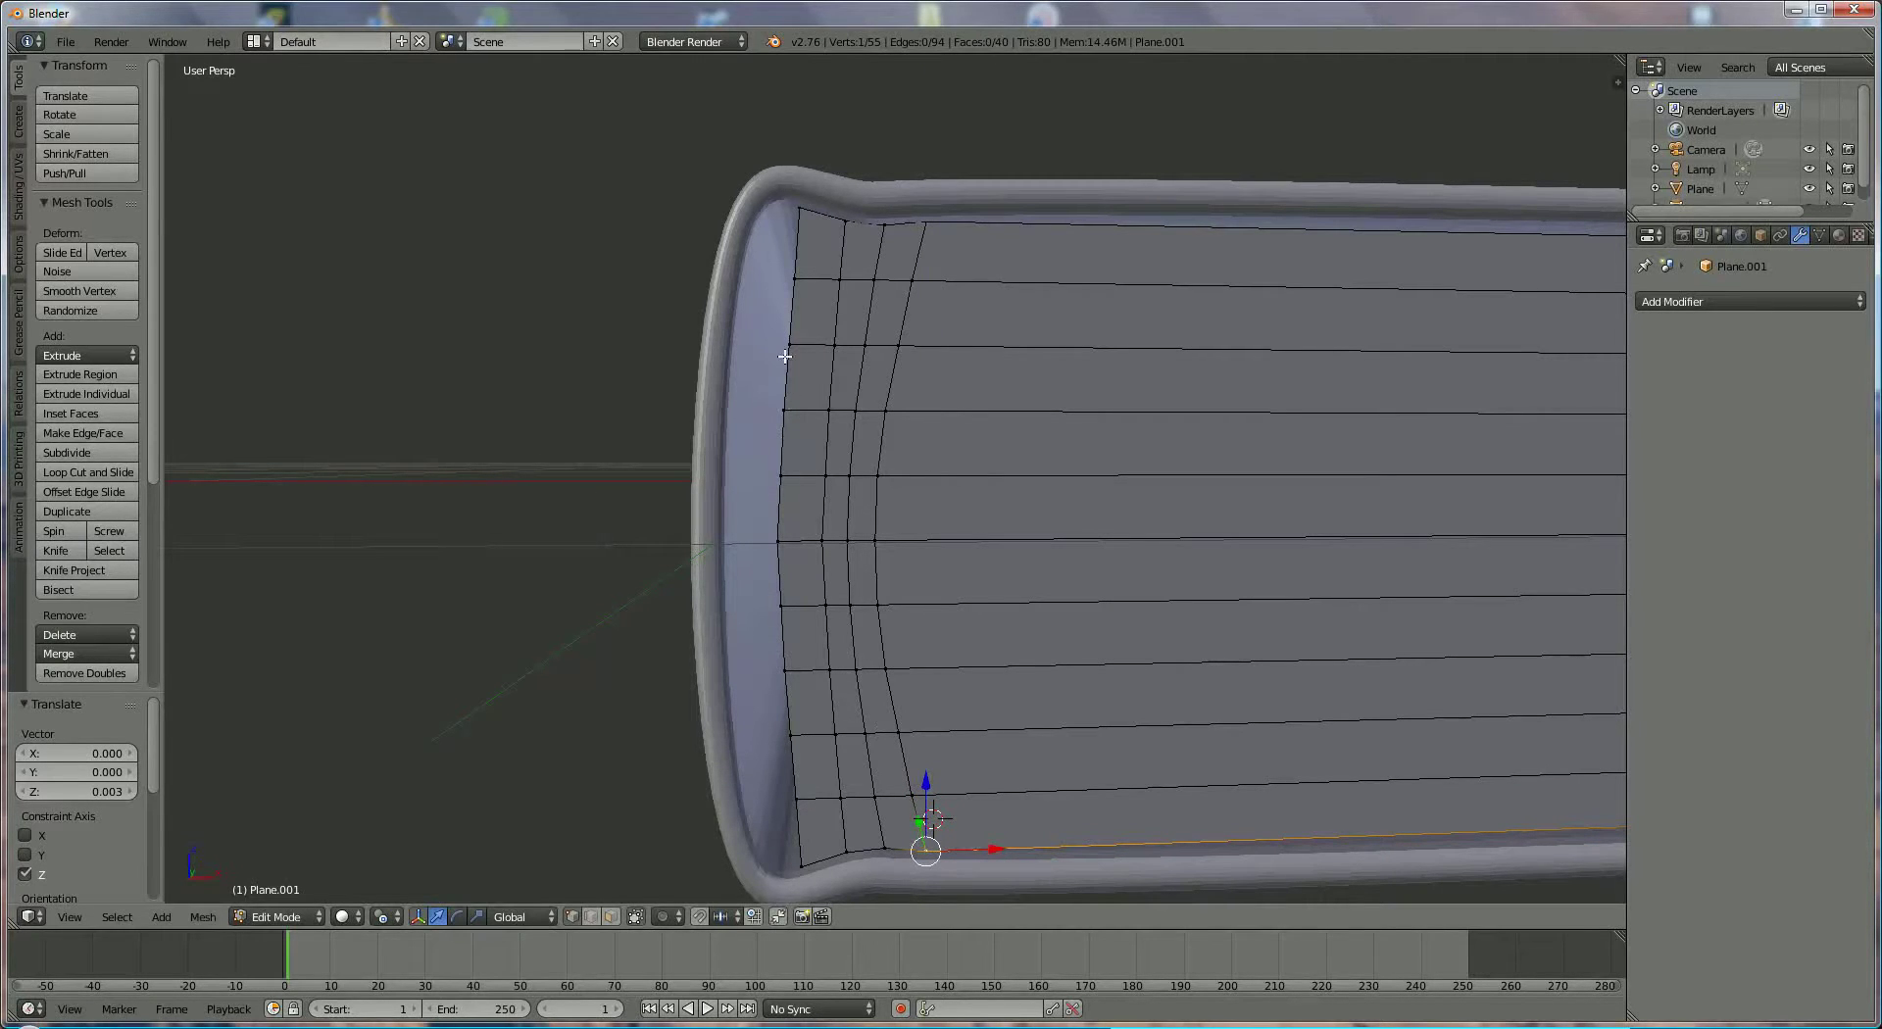
{"action": "right_click", "coordinate": [795, 284], "text": "shift"}
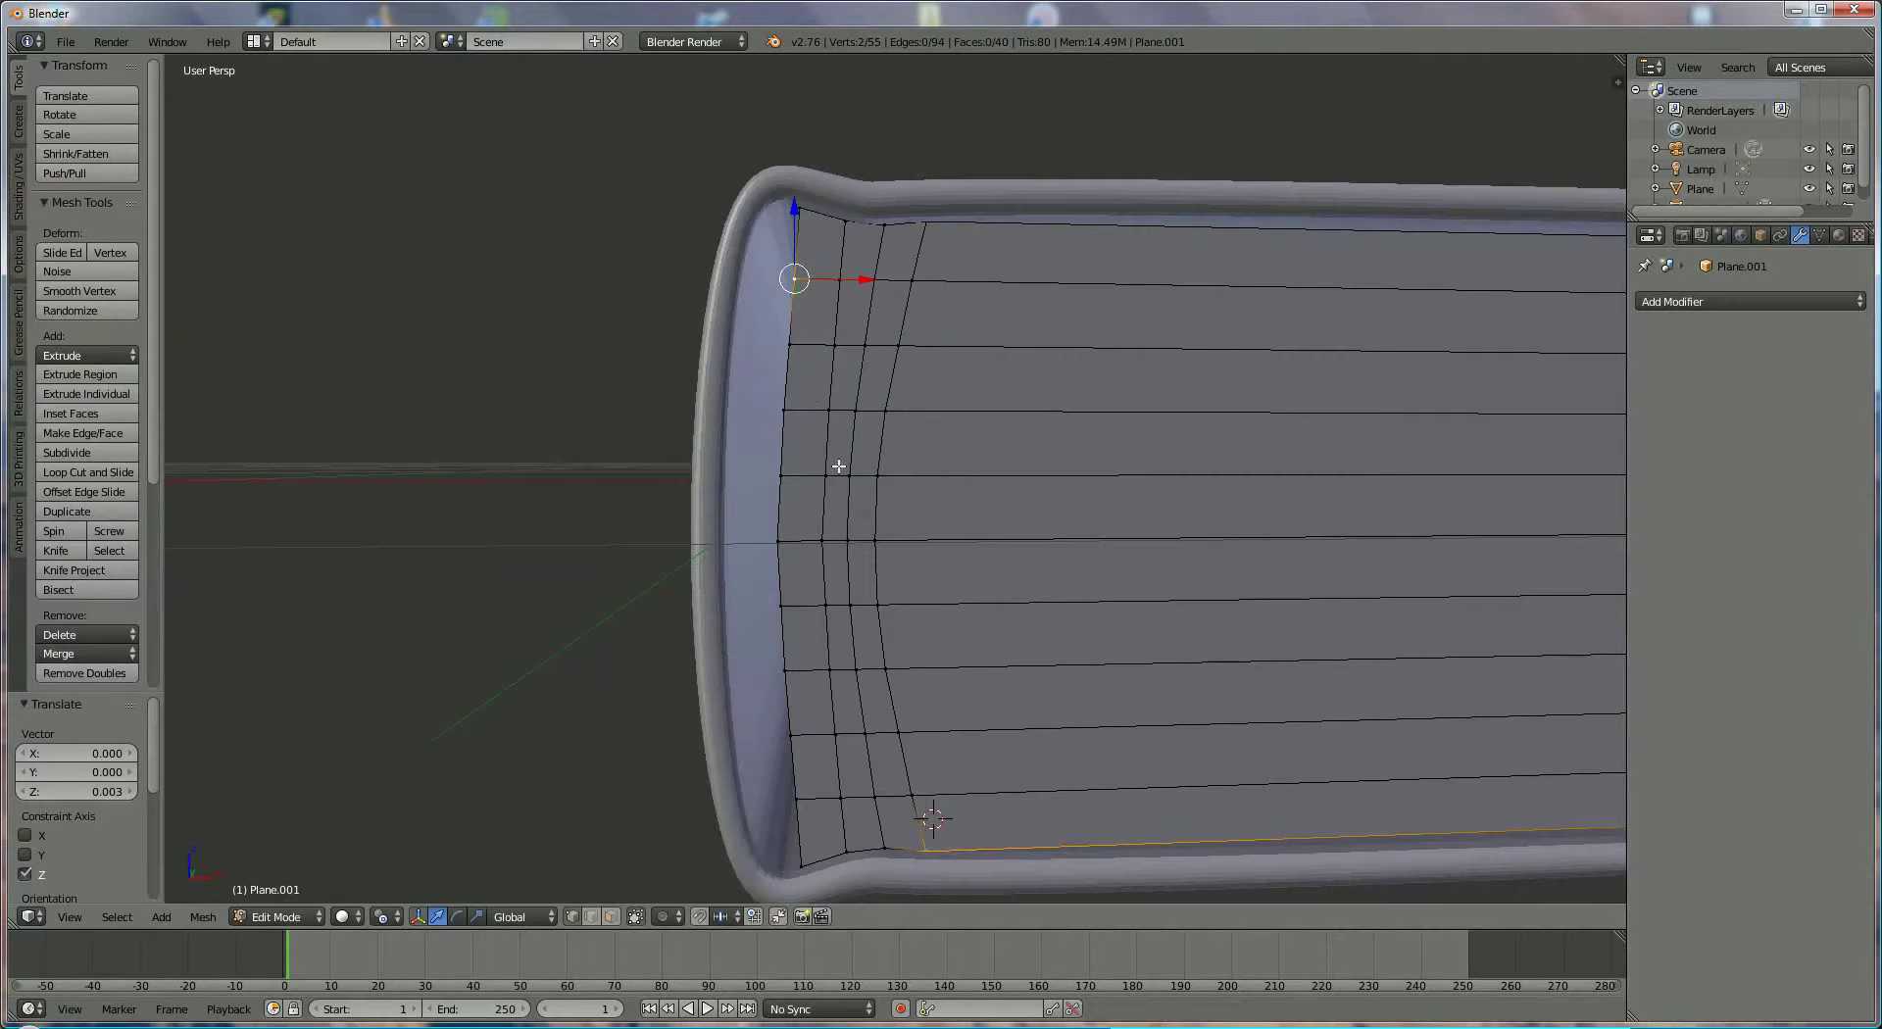
{"action": "right_click", "coordinate": [796, 799], "text": "shift"}
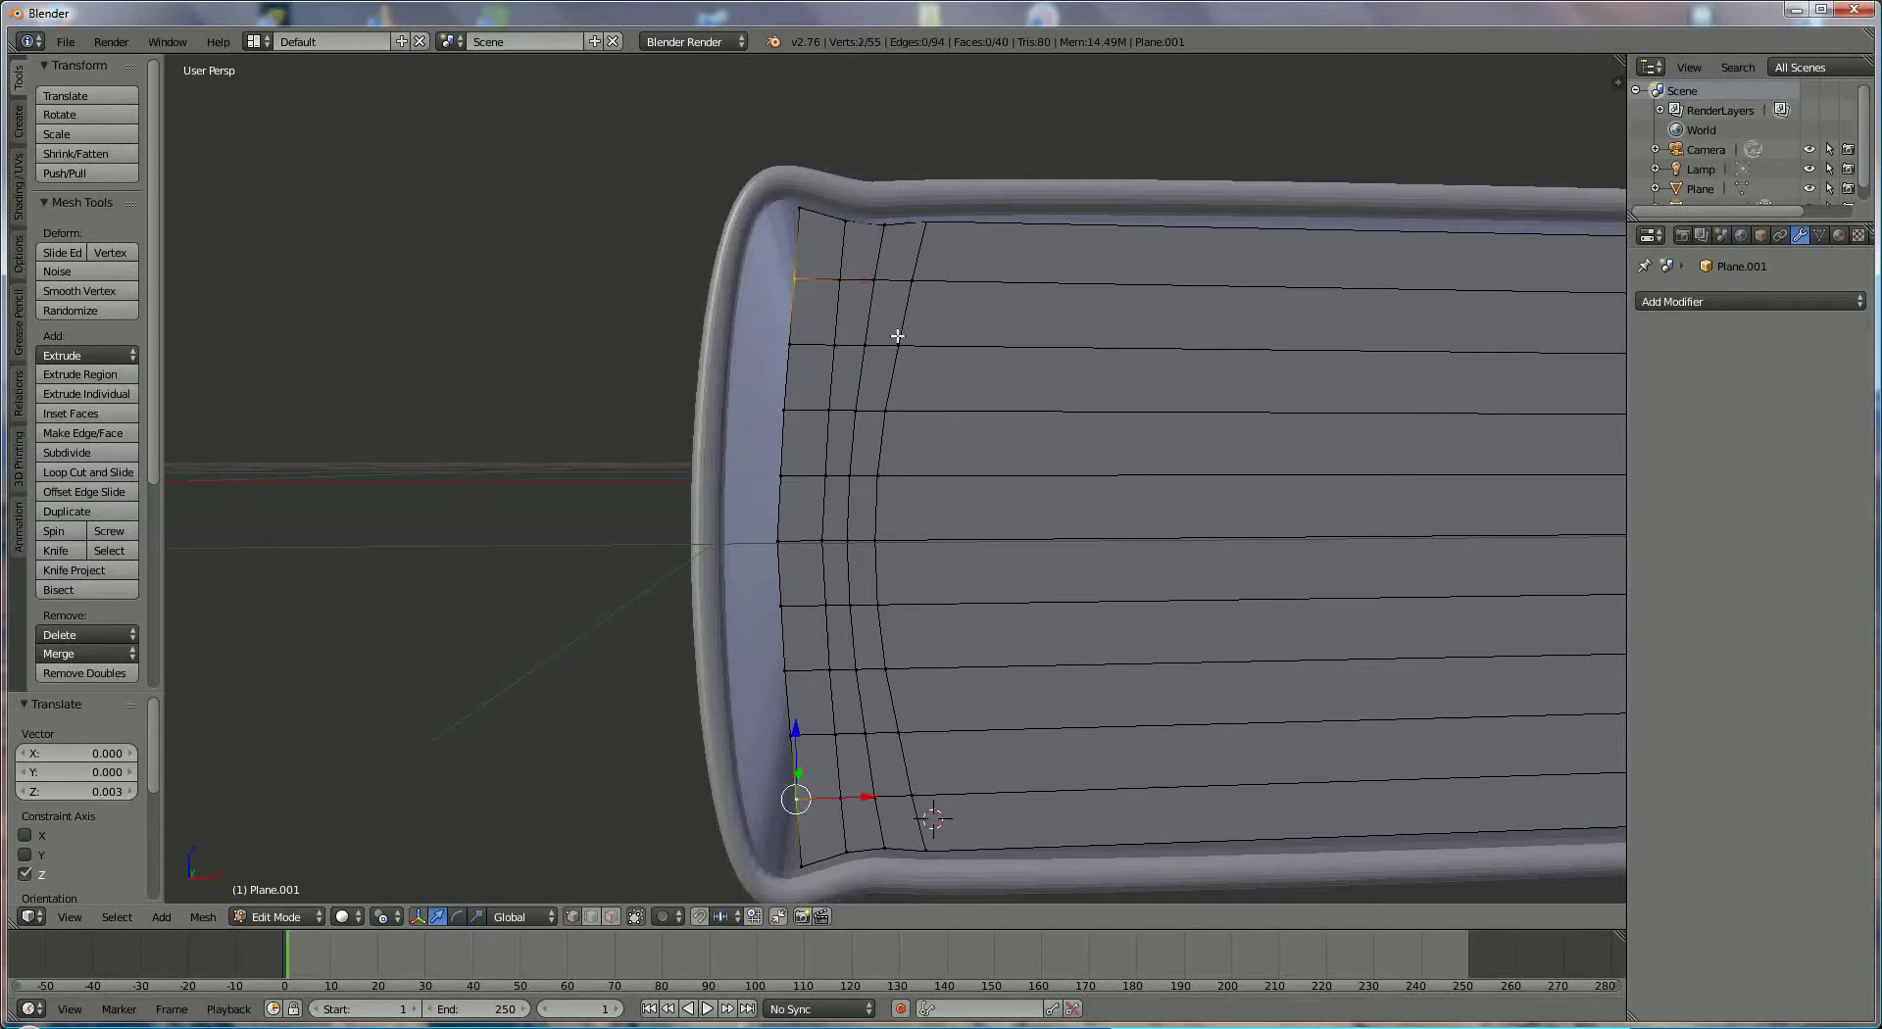
{"action": "right_click", "coordinate": [790, 344], "text": "shift"}
{"action": "right_click", "coordinate": [784, 410], "text": "shift"}
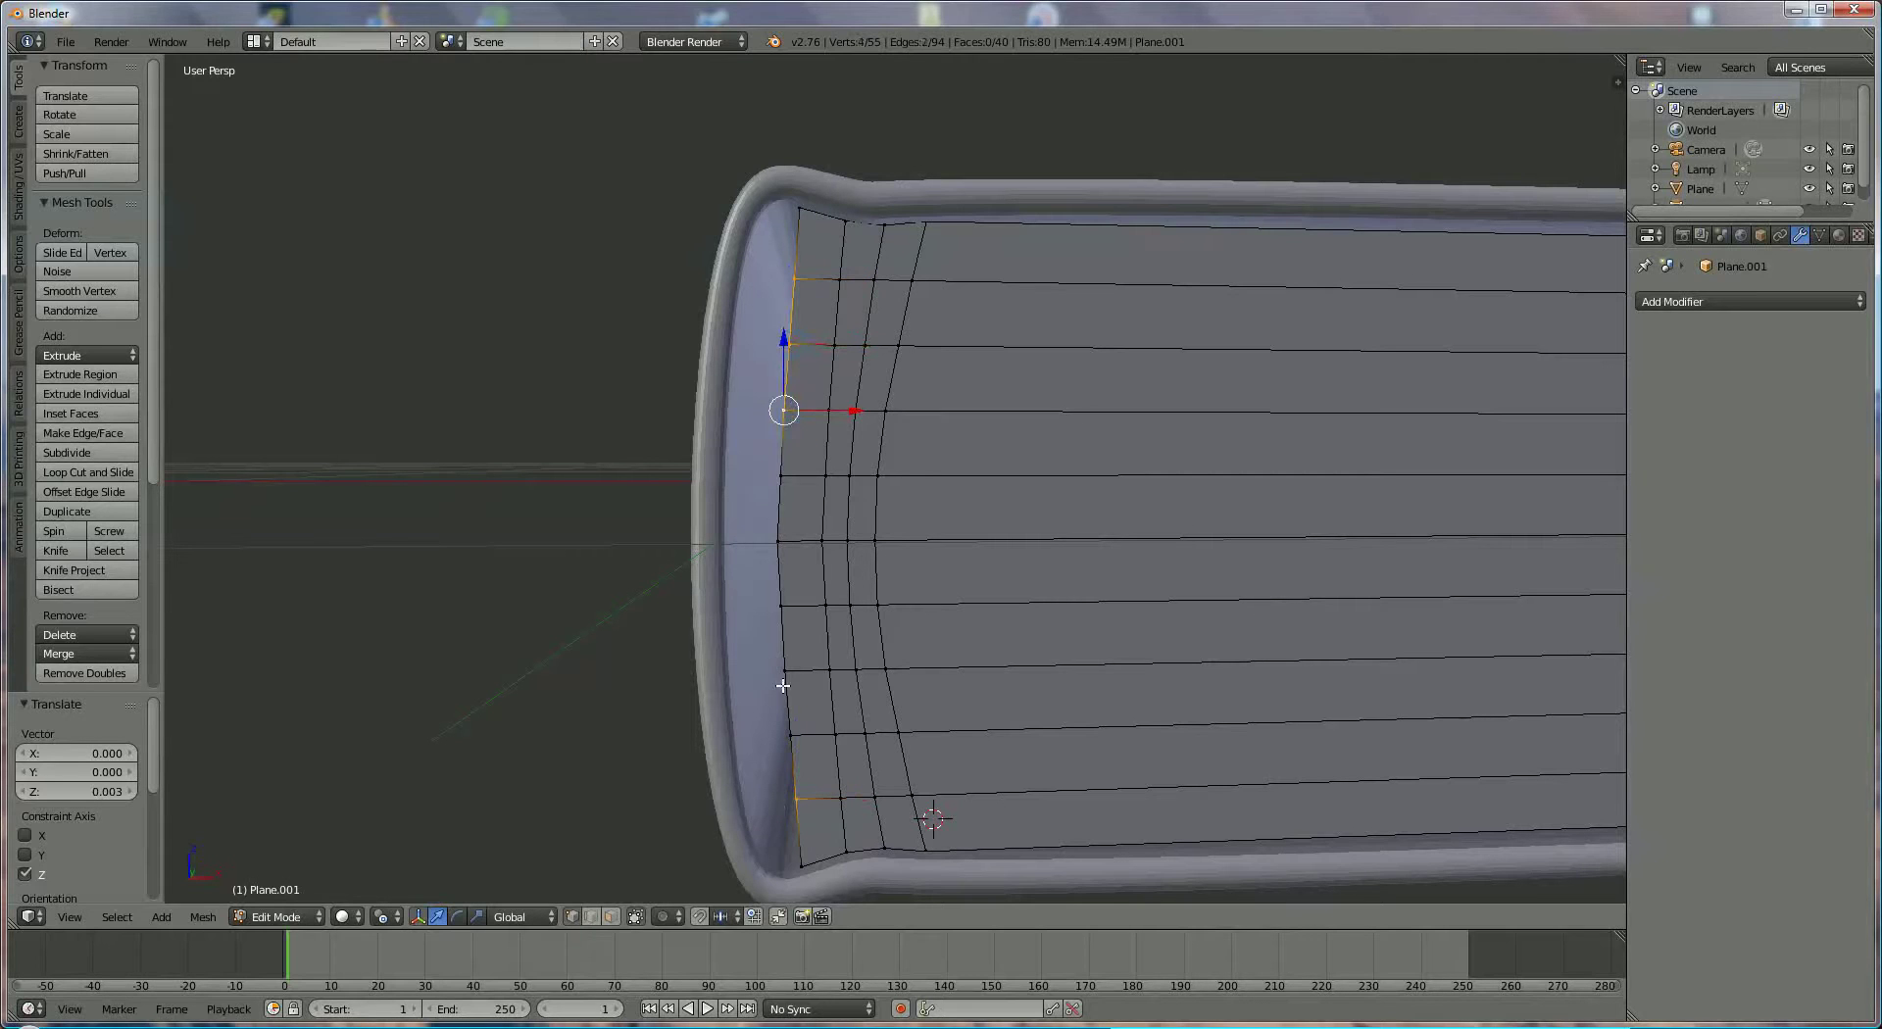
{"action": "right_click", "coordinate": [792, 733], "text": "shift"}
{"action": "right_click", "coordinate": [785, 672], "text": "shift"}
{"action": "right_click", "coordinate": [792, 605], "text": "shift"}
{"action": "left_click_drag", "start_coordinate": [860, 606], "coordinate": [859, 606]}
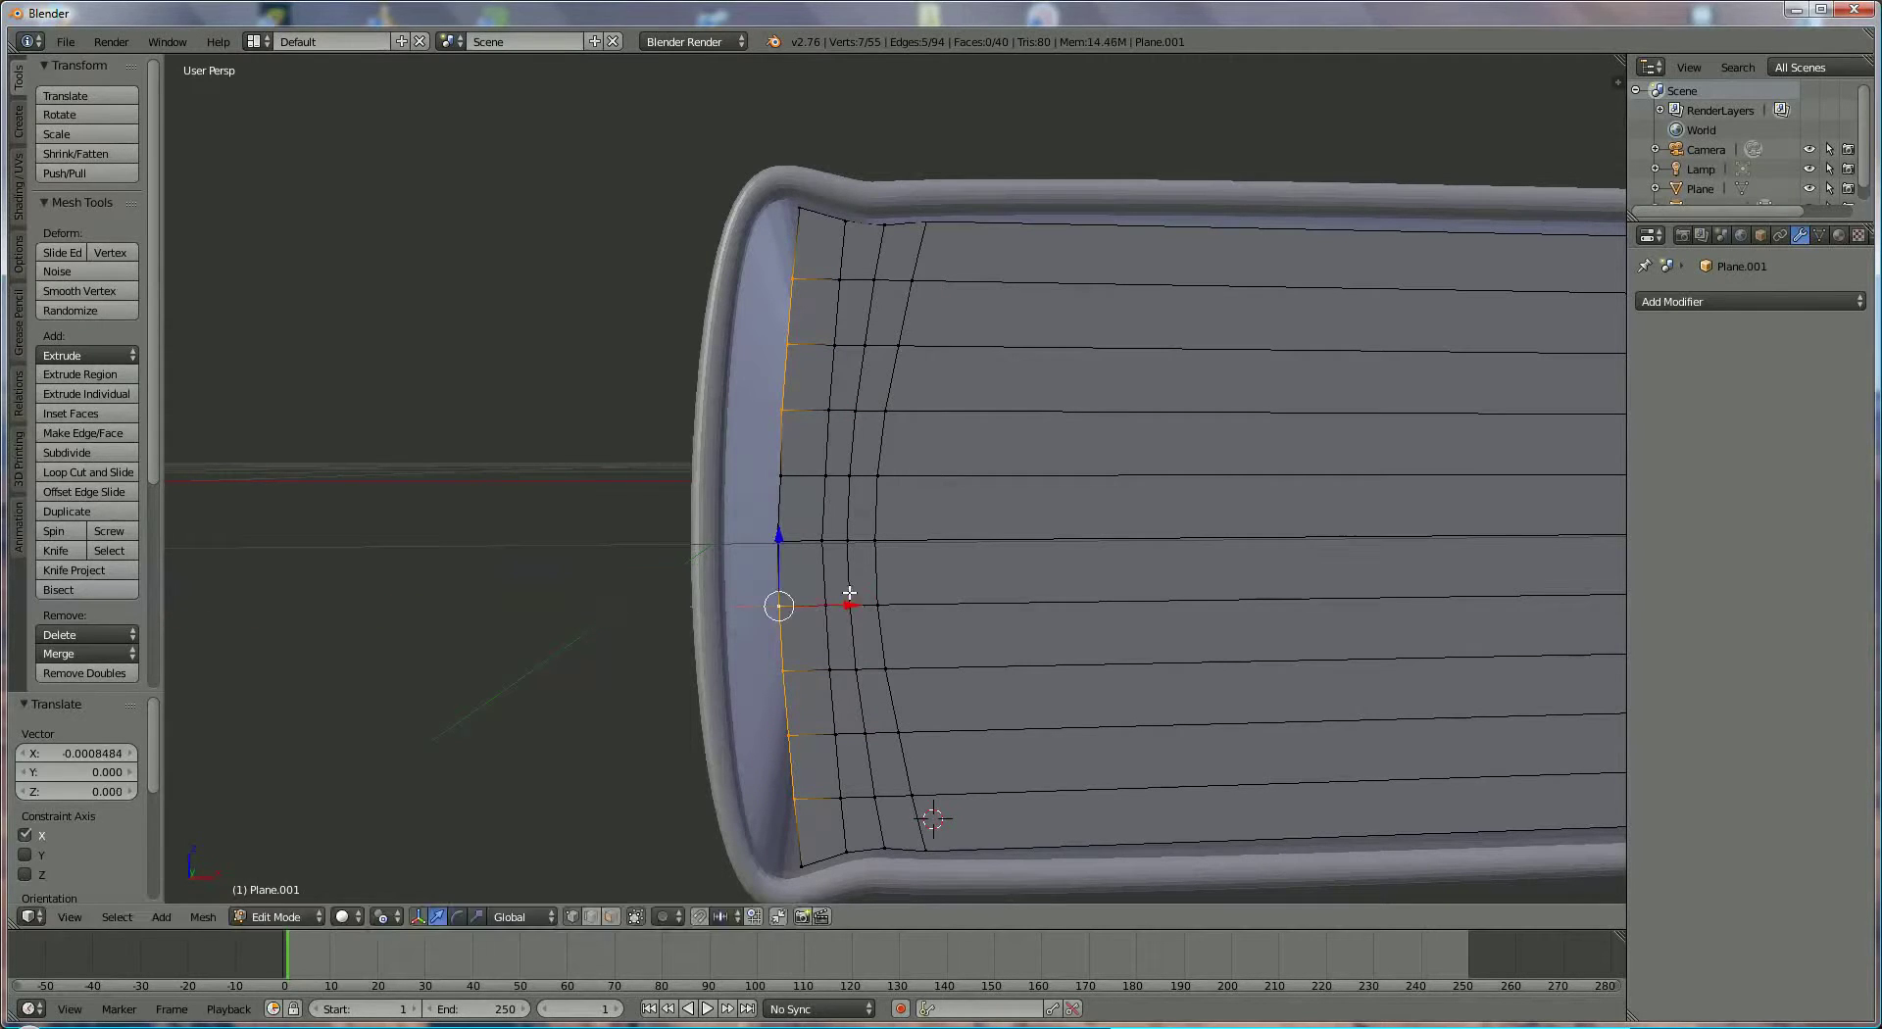
Nudge individual middle left-edge vertices -0.001 along X, then zoom out over the cover
{"action": "right_click", "coordinate": [781, 541]}
{"action": "left_click_drag", "start_coordinate": [830, 542], "coordinate": [840, 601]}
{"action": "right_click", "coordinate": [781, 477], "text": "shift"}
{"action": "right_click", "coordinate": [778, 606], "text": "shift"}
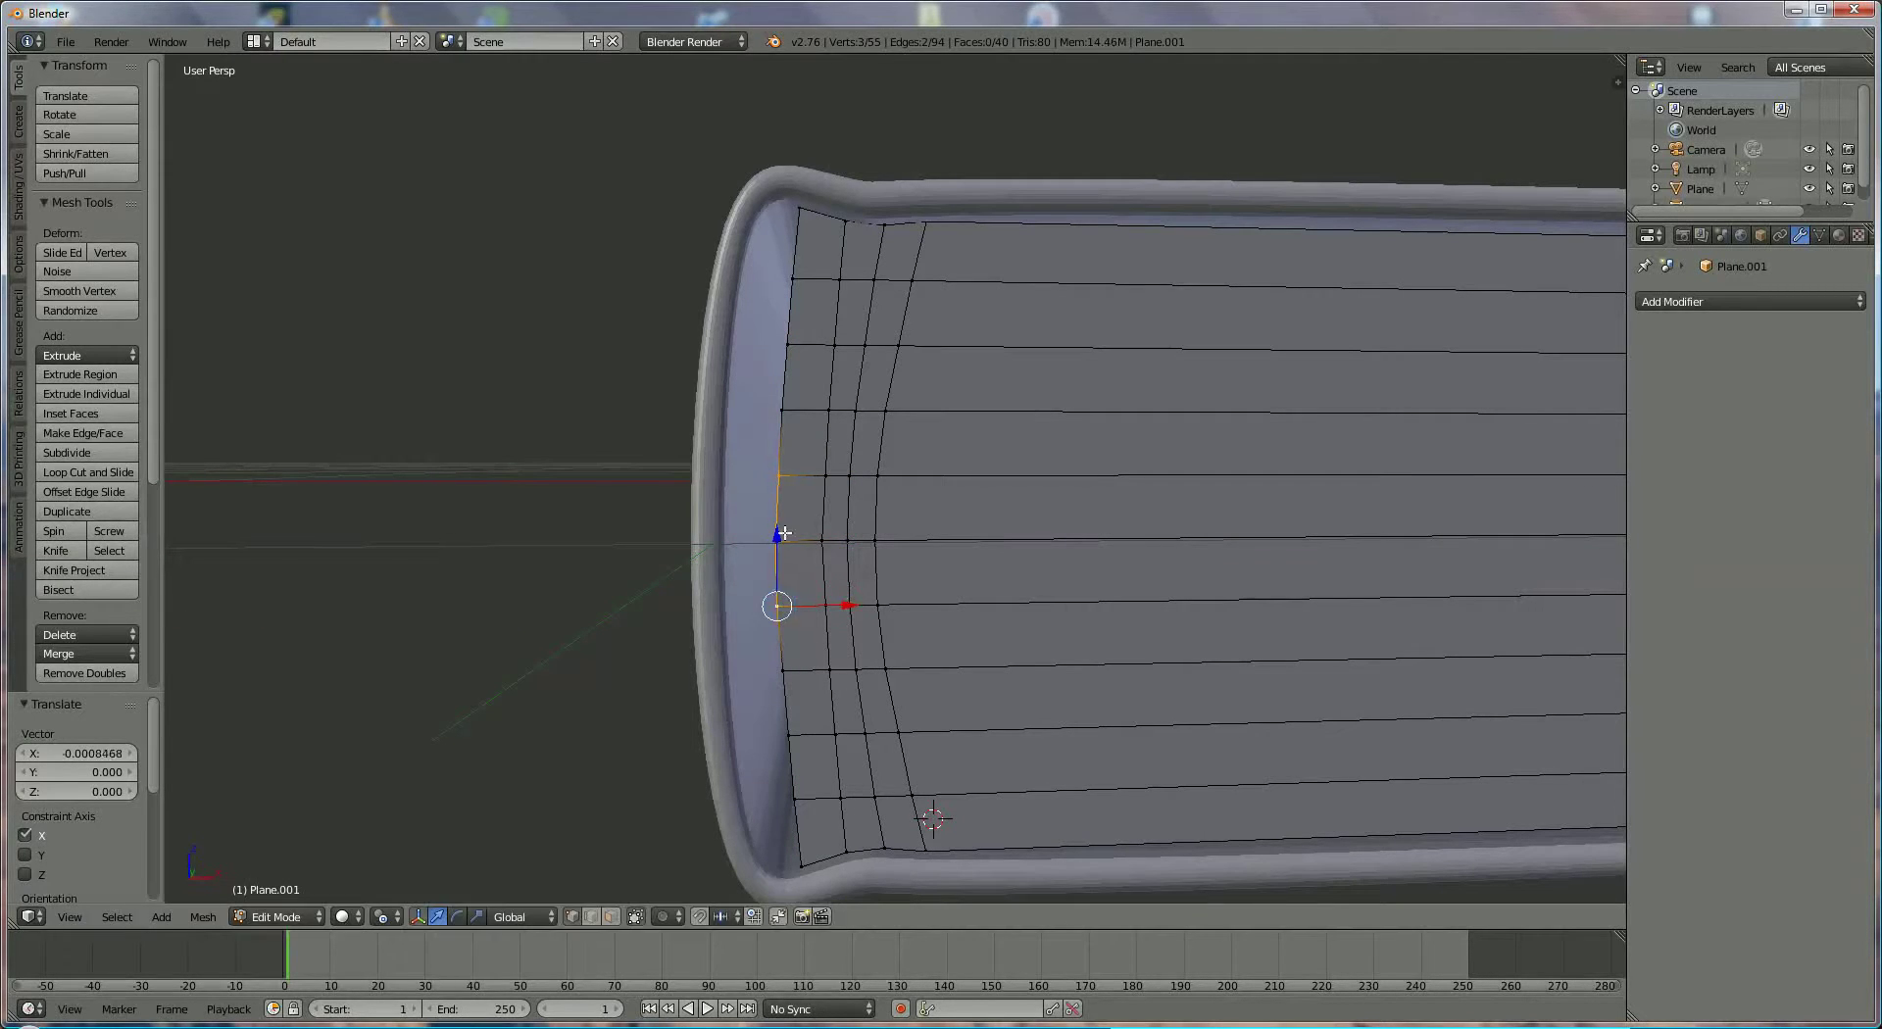
{"action": "right_click", "coordinate": [780, 476]}
{"action": "left_click_drag", "start_coordinate": [840, 482], "coordinate": [838, 483]}
{"action": "scroll", "coordinate": [1018, 482], "scroll_direction": "down", "scroll_amount": 8}
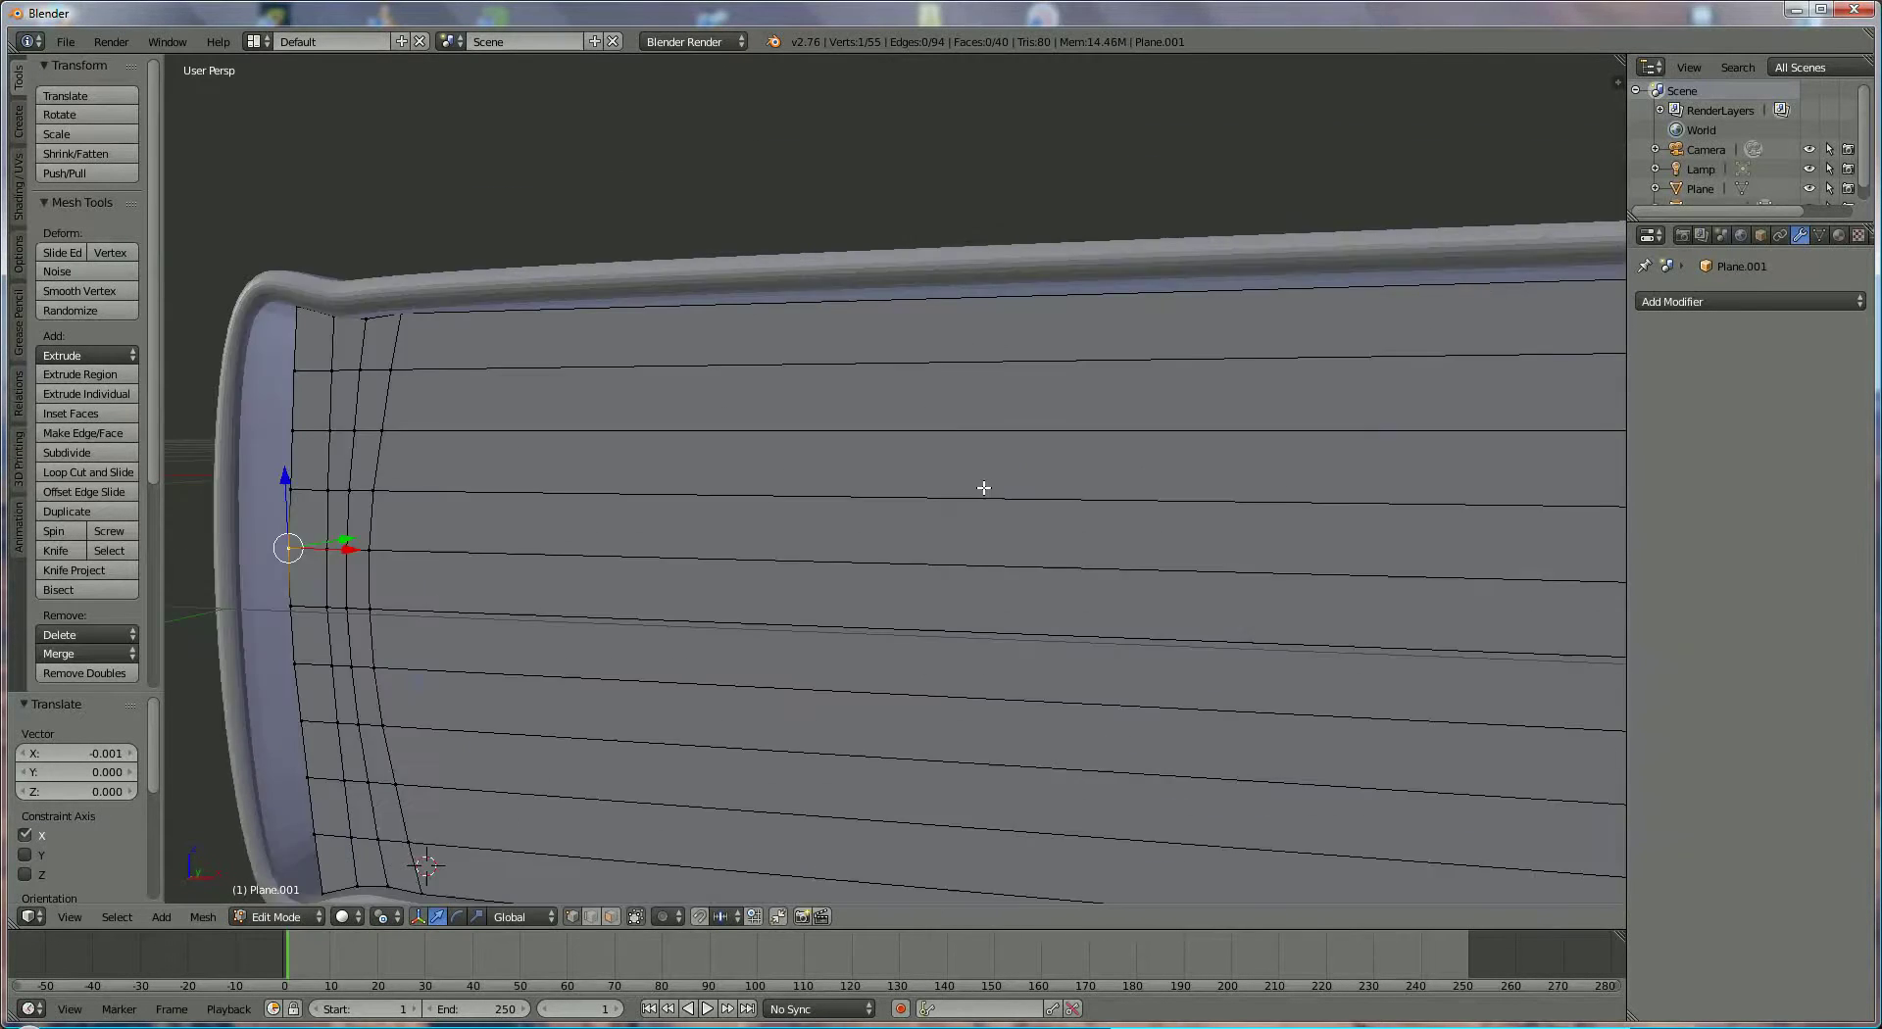
{"action": "mouse_move", "coordinate": [987, 496]}
{"action": "middle_mouse_down"}
{"action": "mouse_move", "coordinate": [1059, 525]}
{"action": "mouse_move", "coordinate": [972, 527]}
{"action": "middle_mouse_up"}
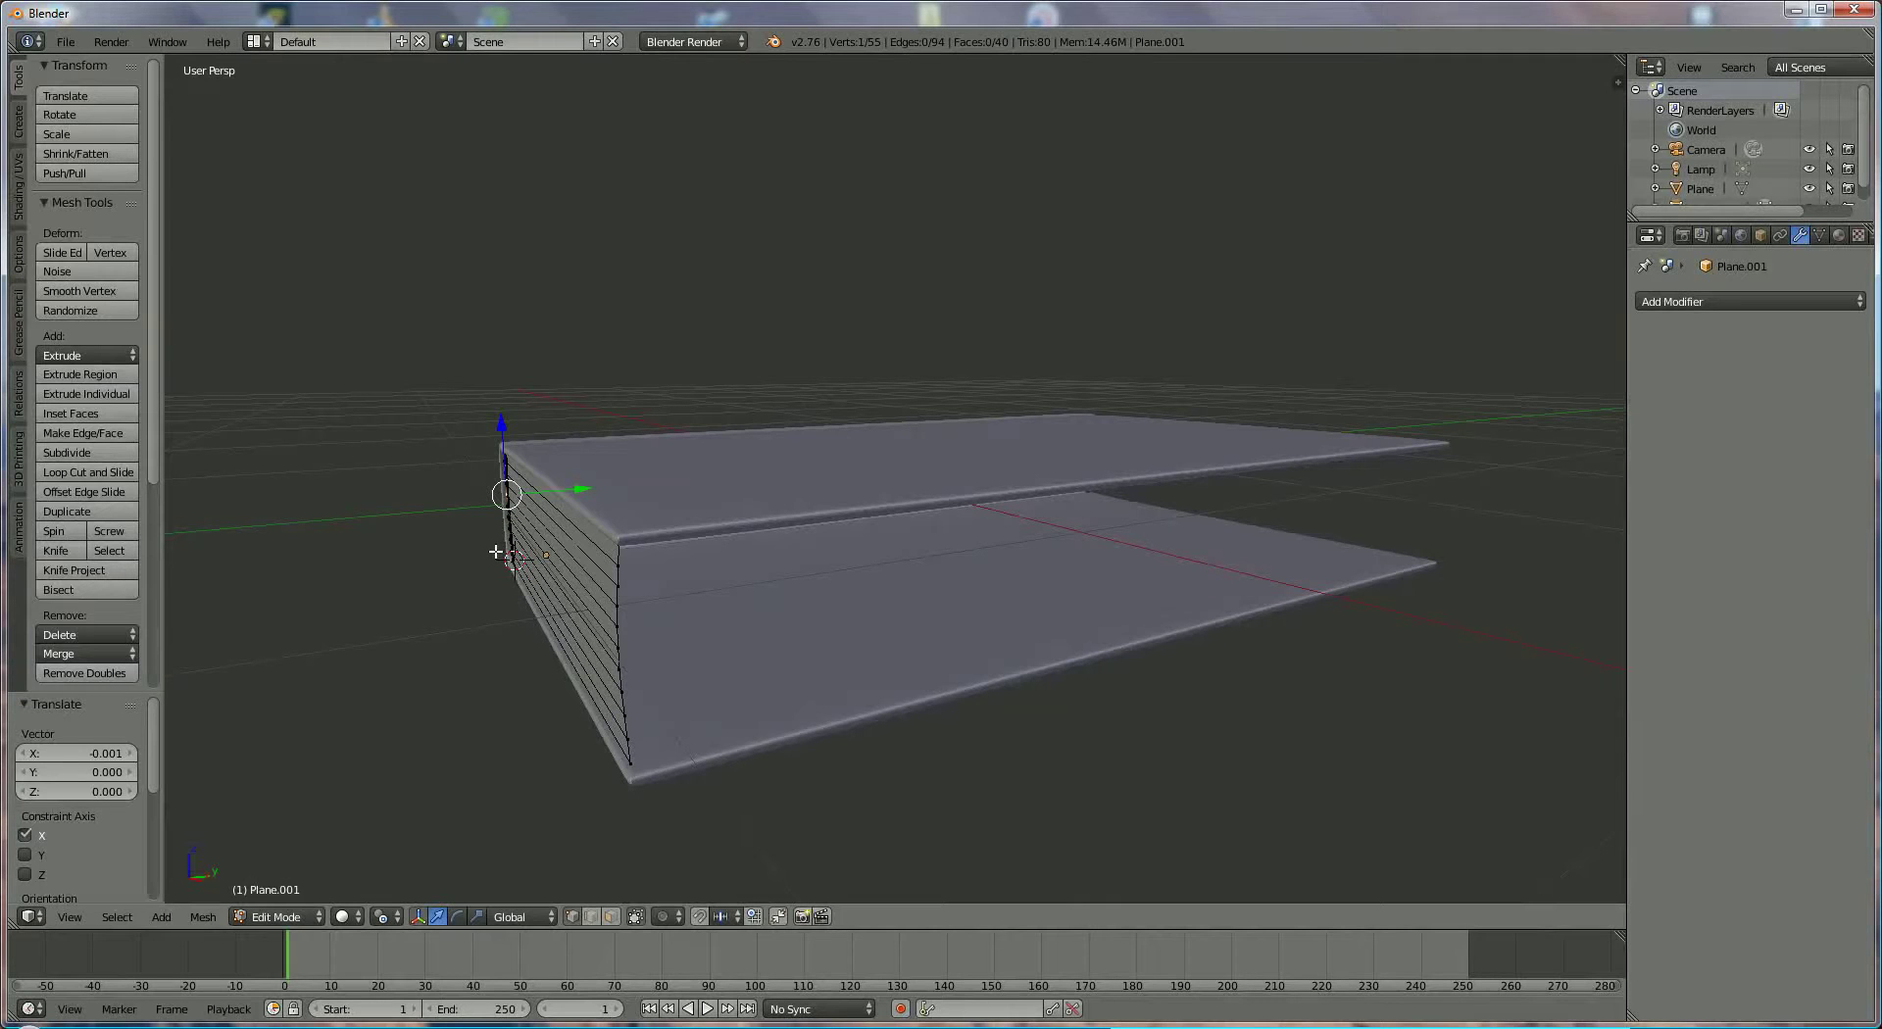
Select the whole page profile and extrude it 1.944 along Y
{"action": "key", "text": "a"}
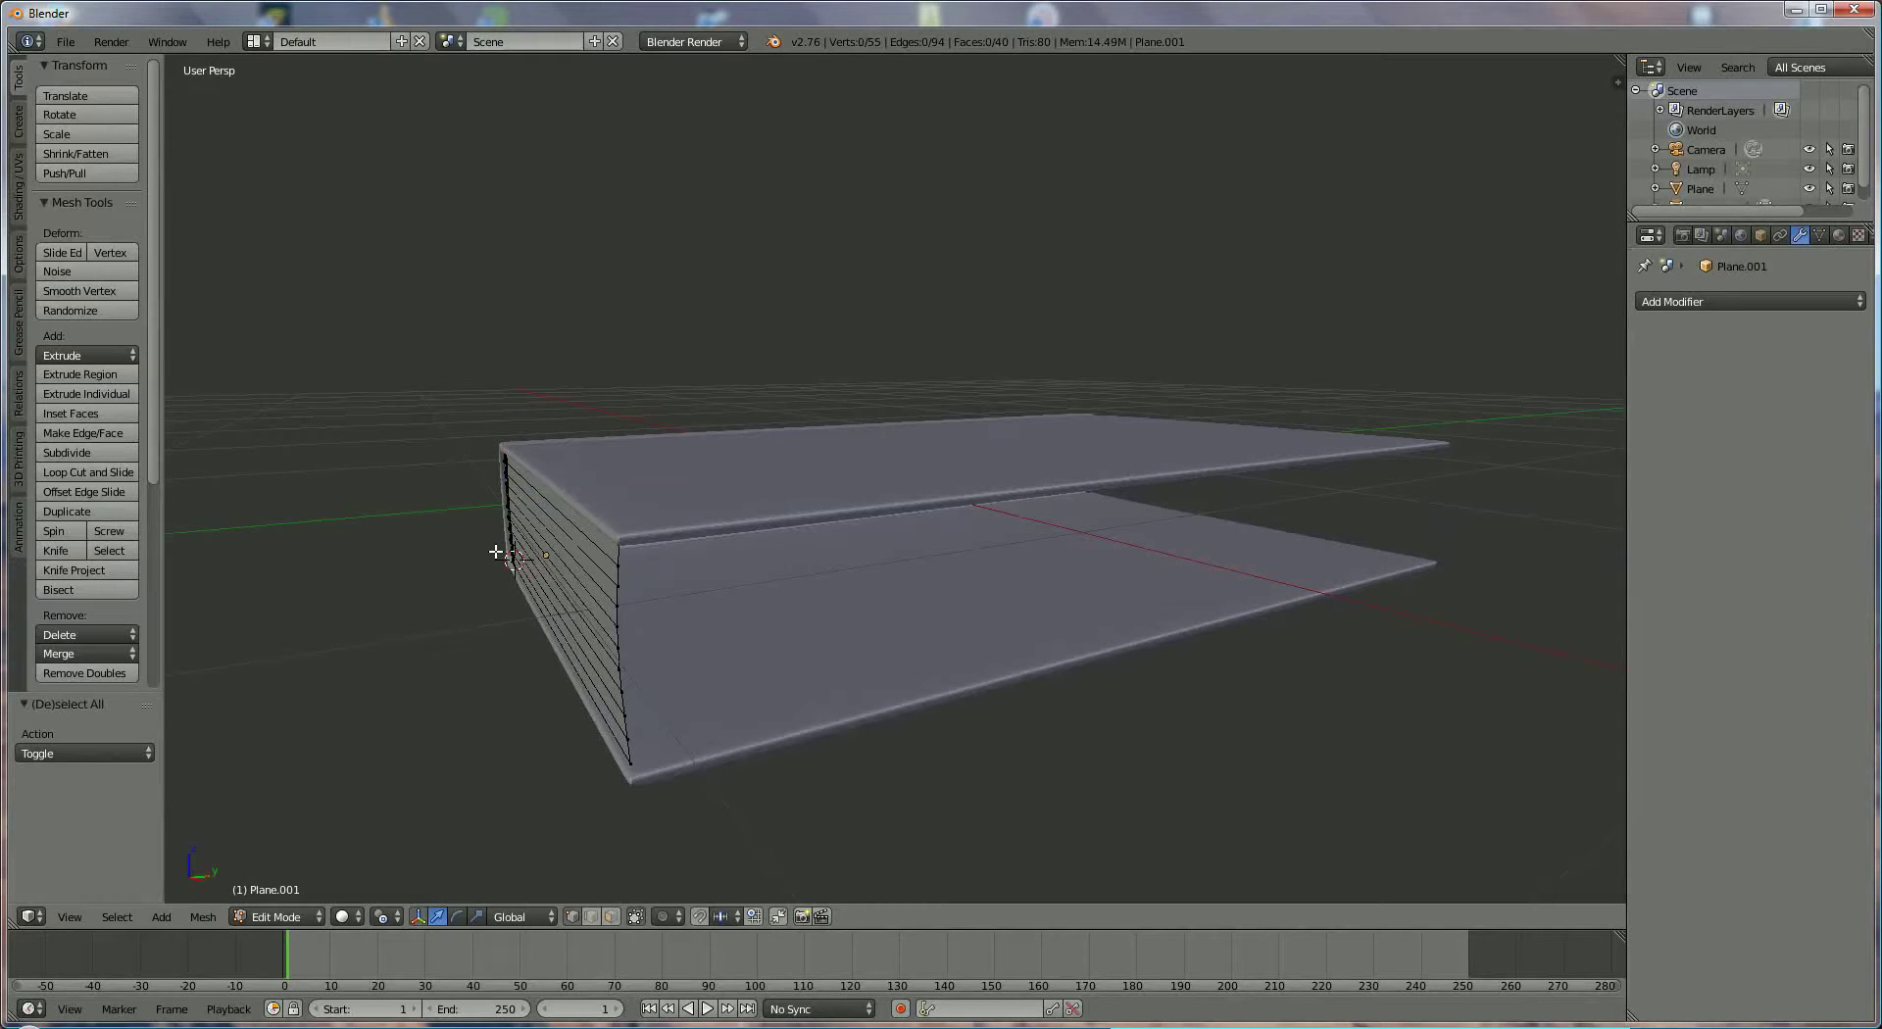
{"action": "key", "text": "a"}
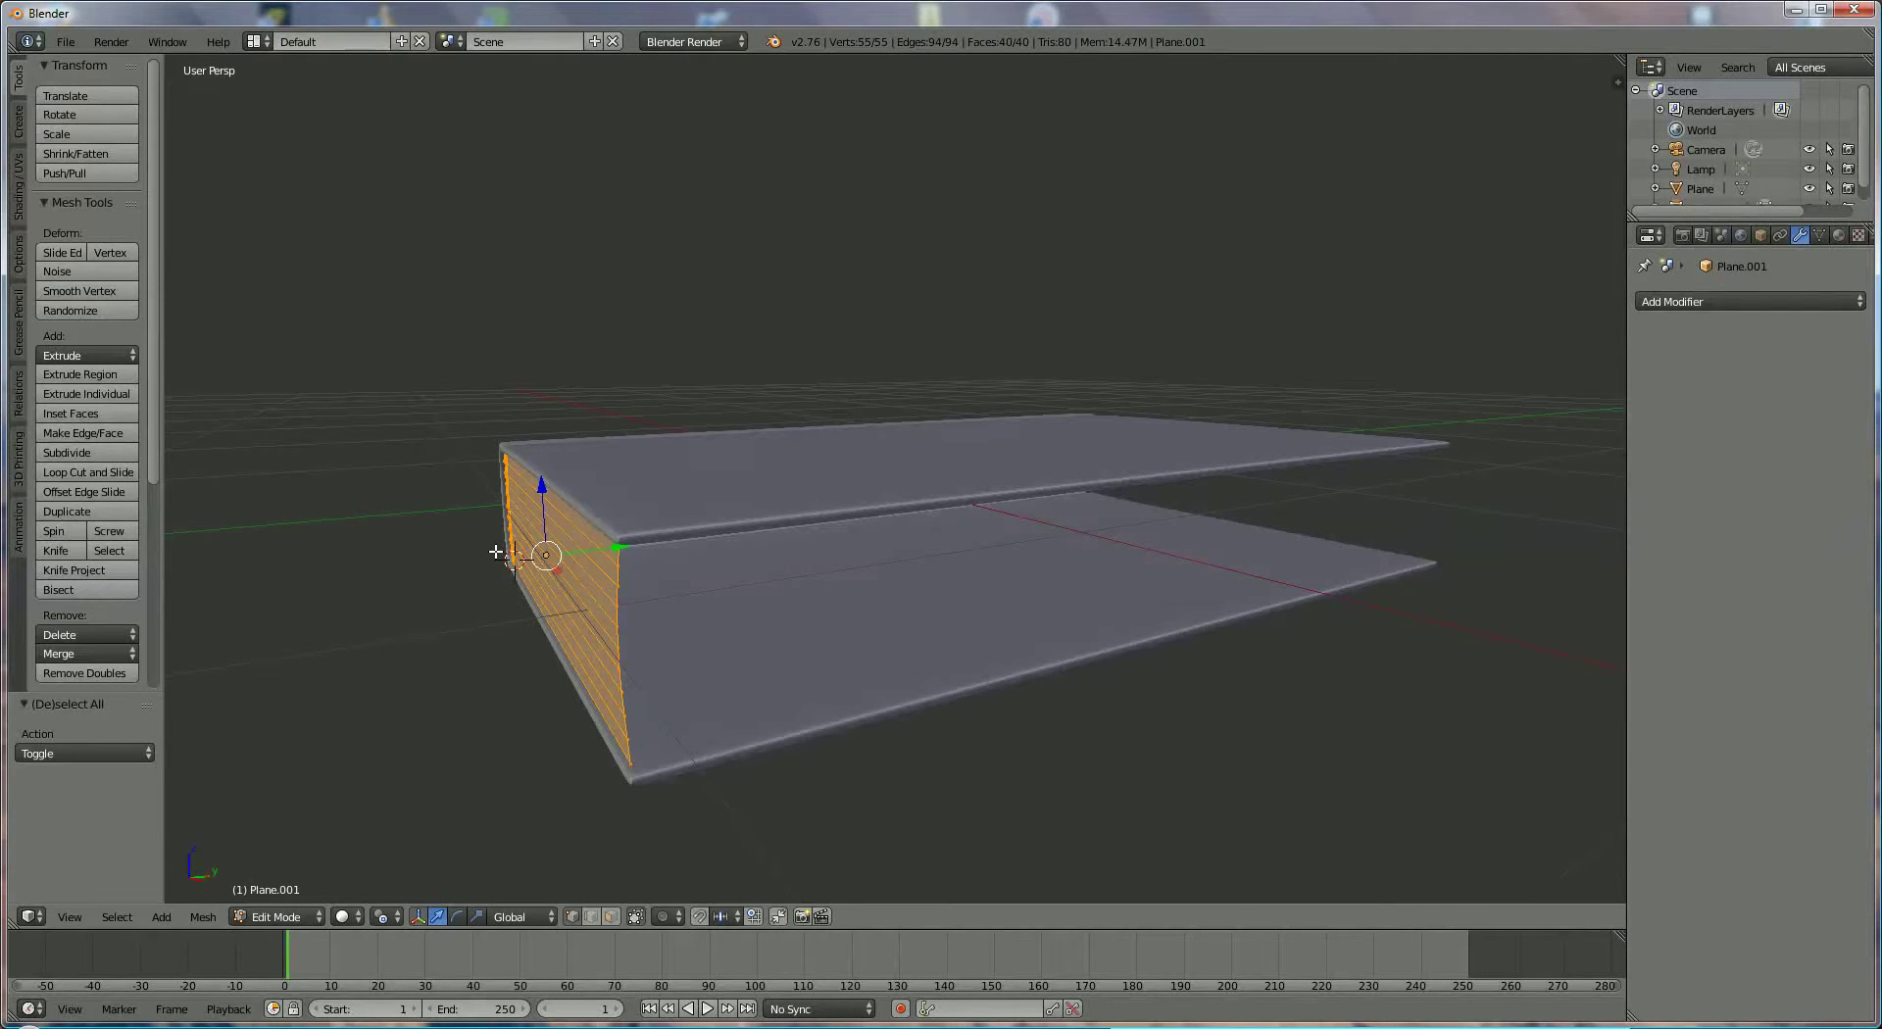
{"action": "key", "text": "e"}
{"action": "key", "text": "y"}
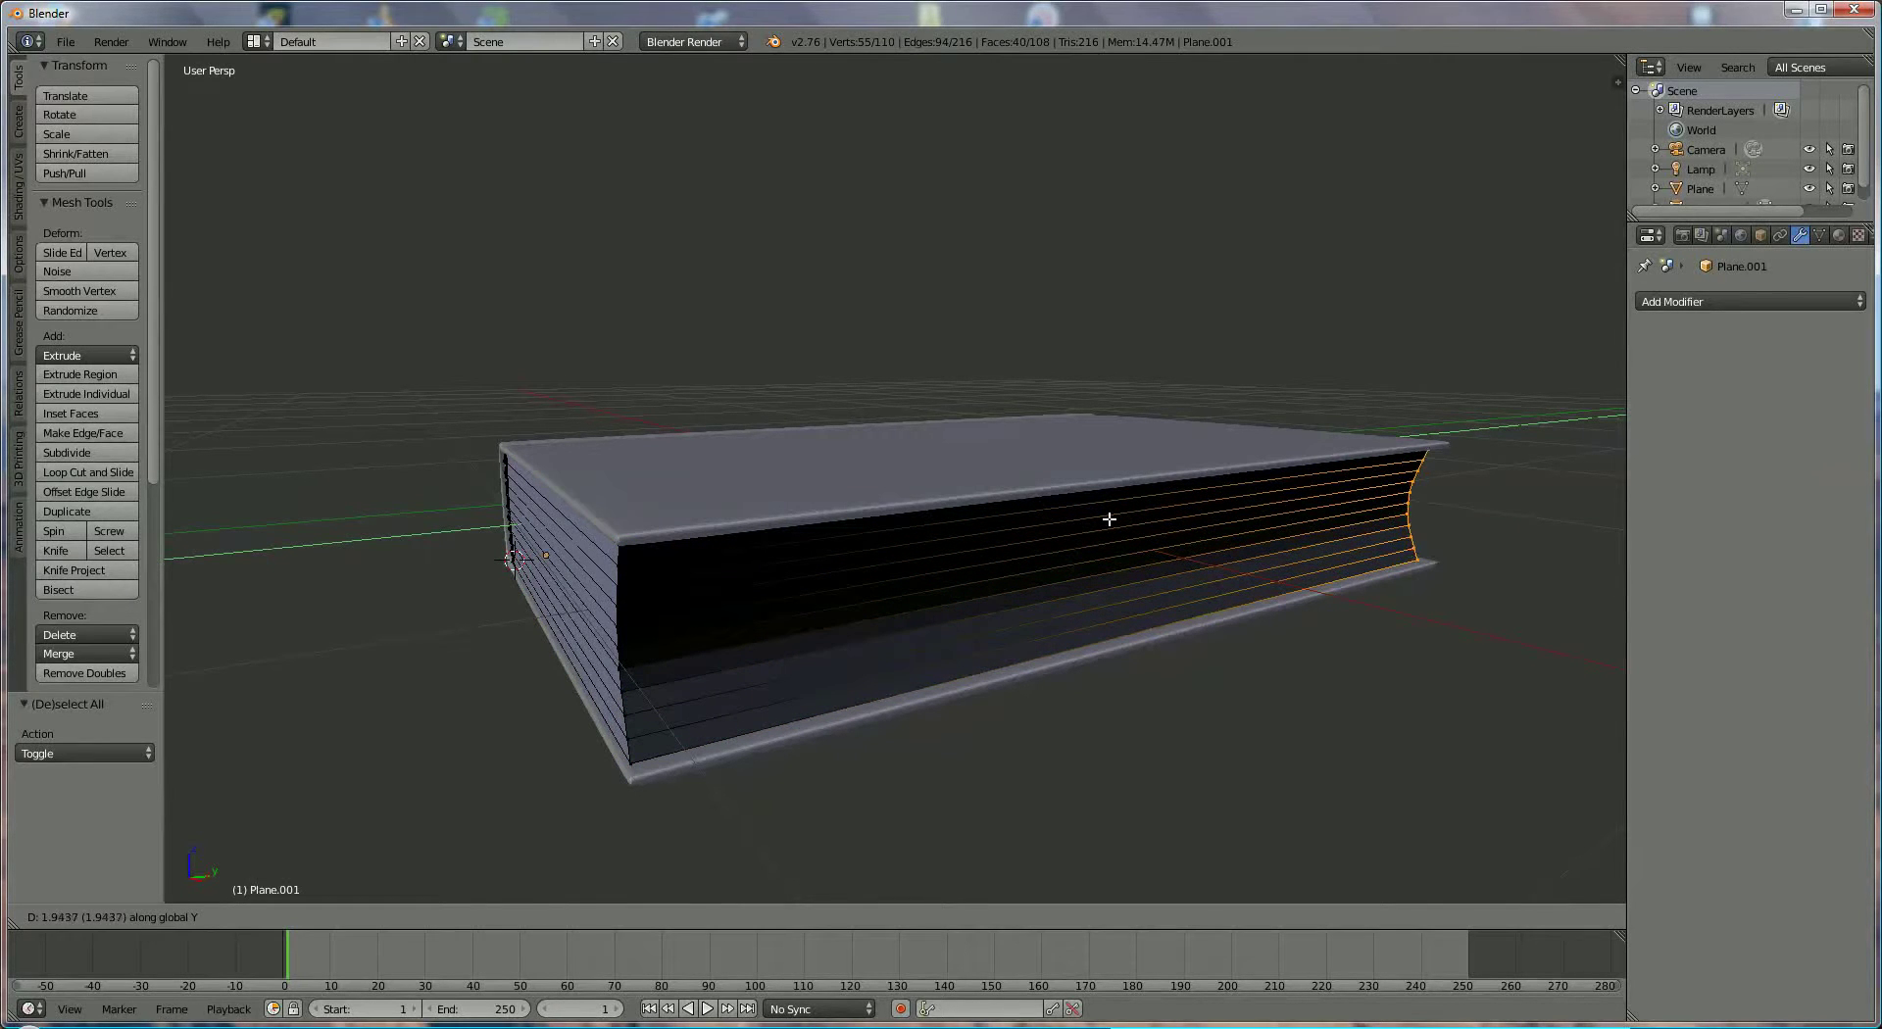
{"action": "left_click", "coordinate": [1109, 519]}
Pull the page block's far end face in slightly along Y
{"action": "middle_click_drag", "start_coordinate": [790, 736], "coordinate": [657, 758]}
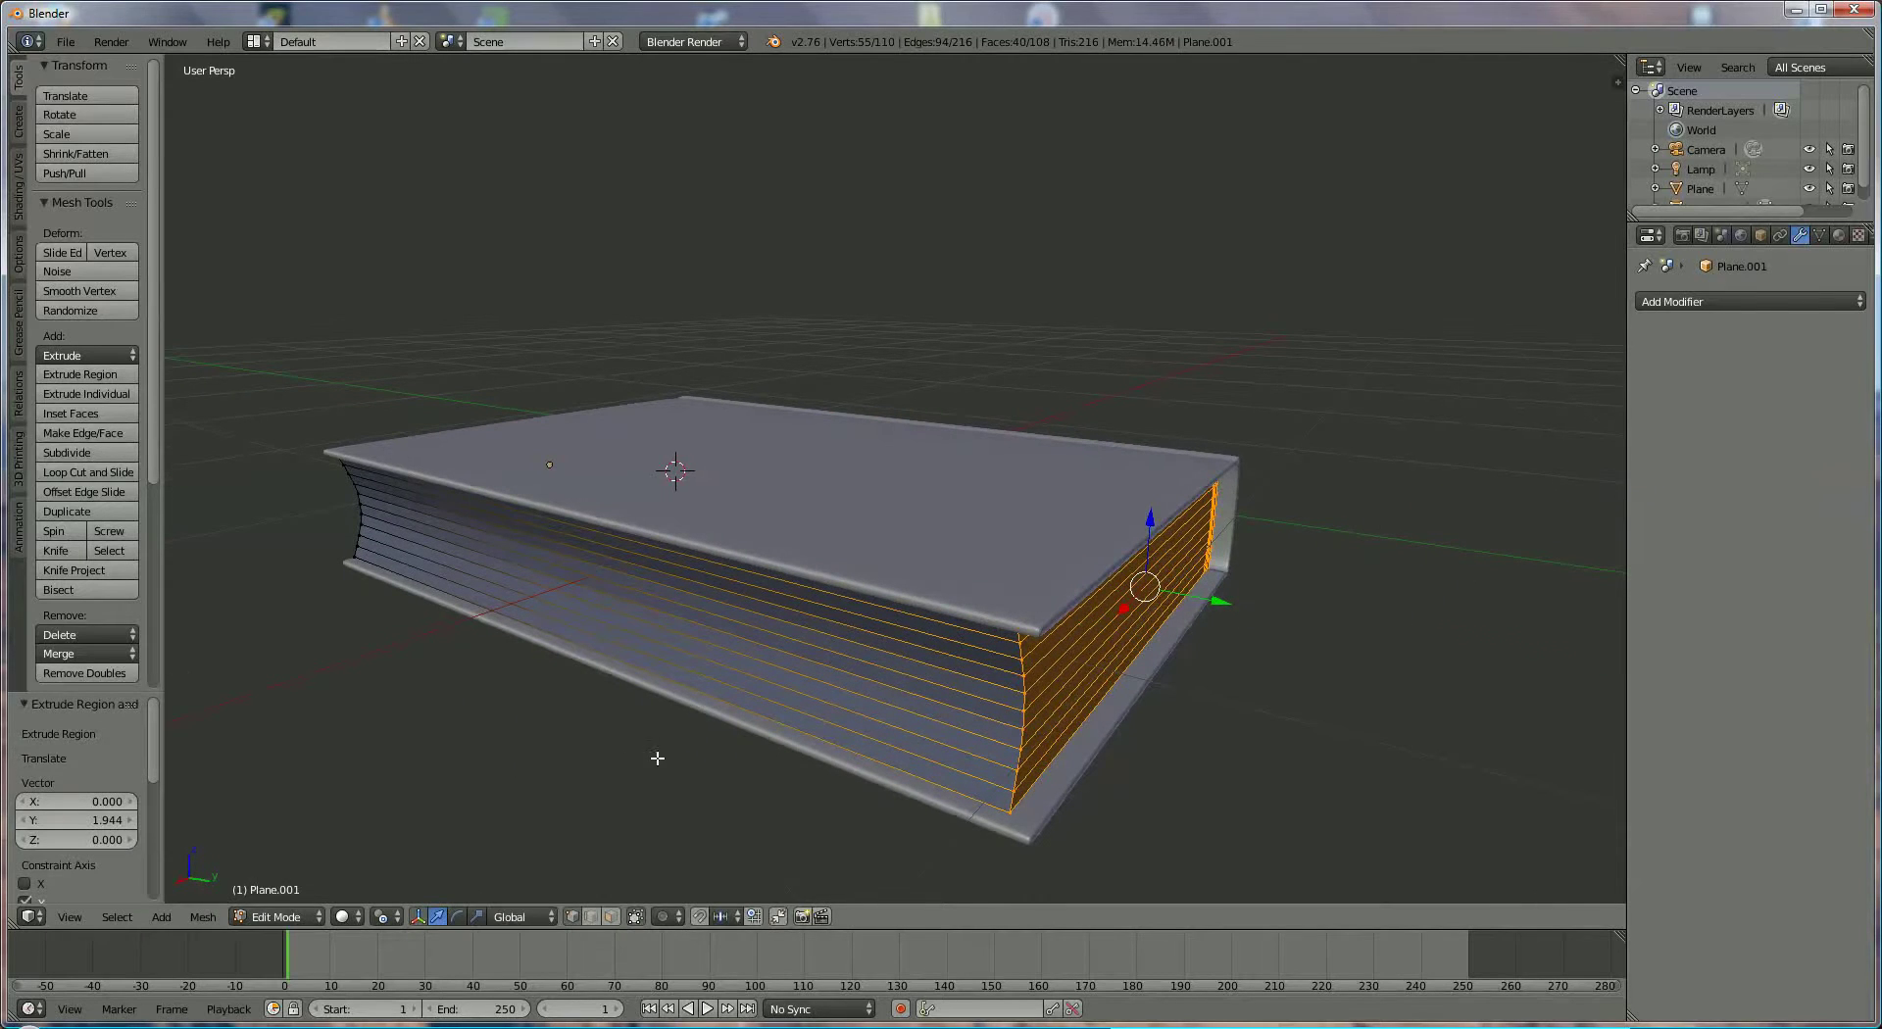
{"action": "key", "text": "g"}
{"action": "key", "text": "y"}
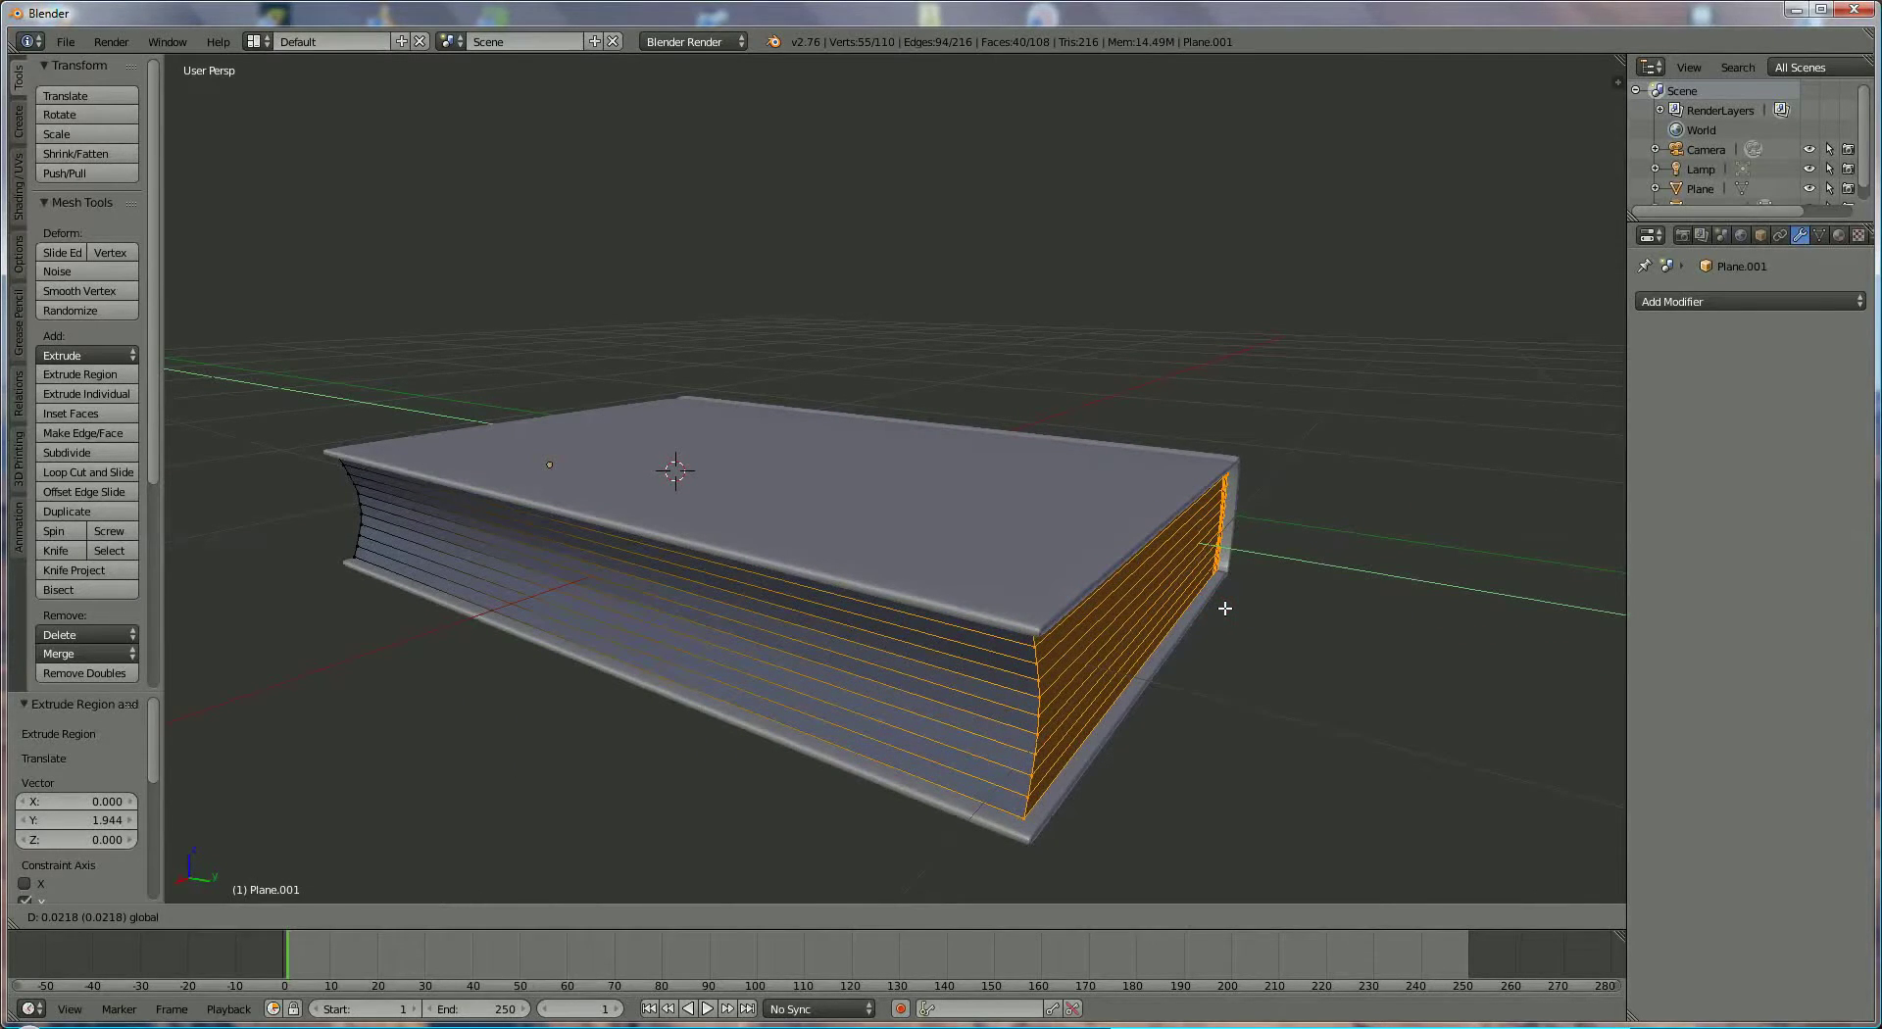
{"action": "left_click", "coordinate": [1226, 609]}
{"action": "middle_click_drag", "start_coordinate": [1226, 609], "coordinate": [958, 626]}
{"action": "middle_click_drag", "start_coordinate": [980, 635], "coordinate": [745, 745]}
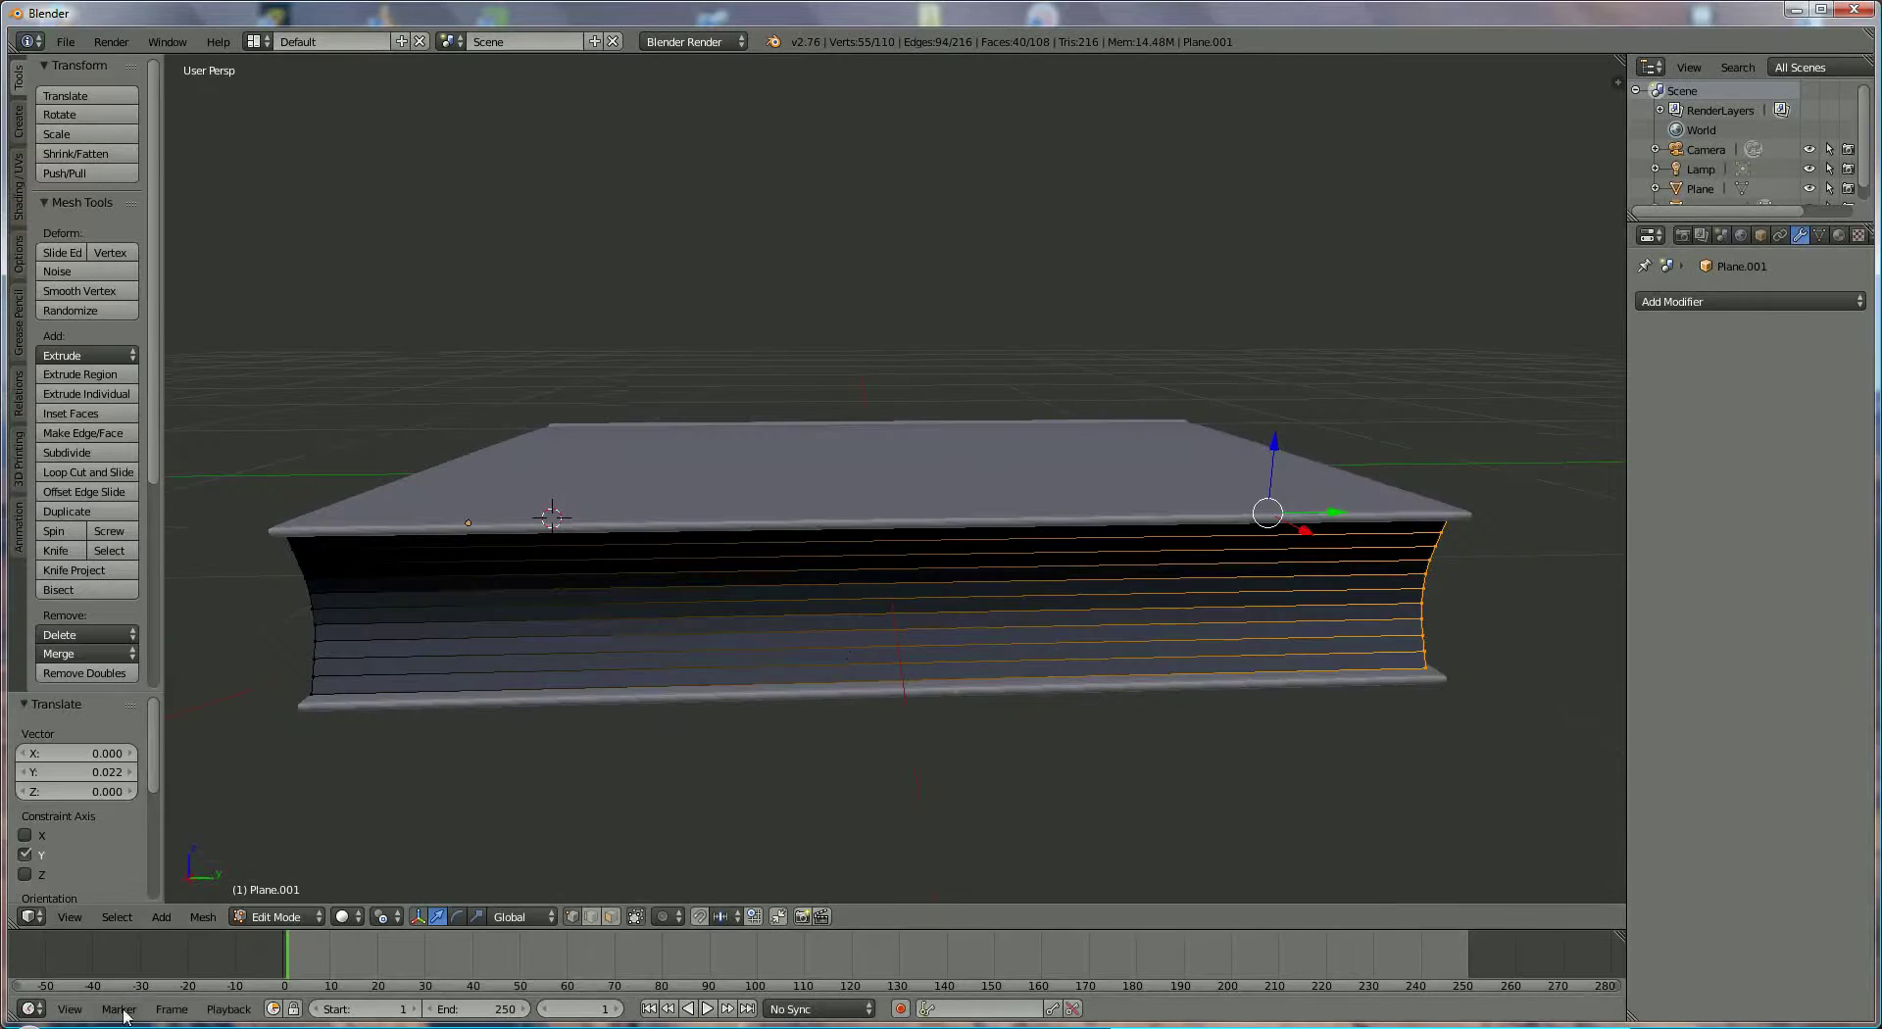
Return to Object Mode and move the page block 0.012 along Y
{"action": "left_click", "coordinate": [277, 917]}
{"action": "left_click", "coordinate": [284, 894]}
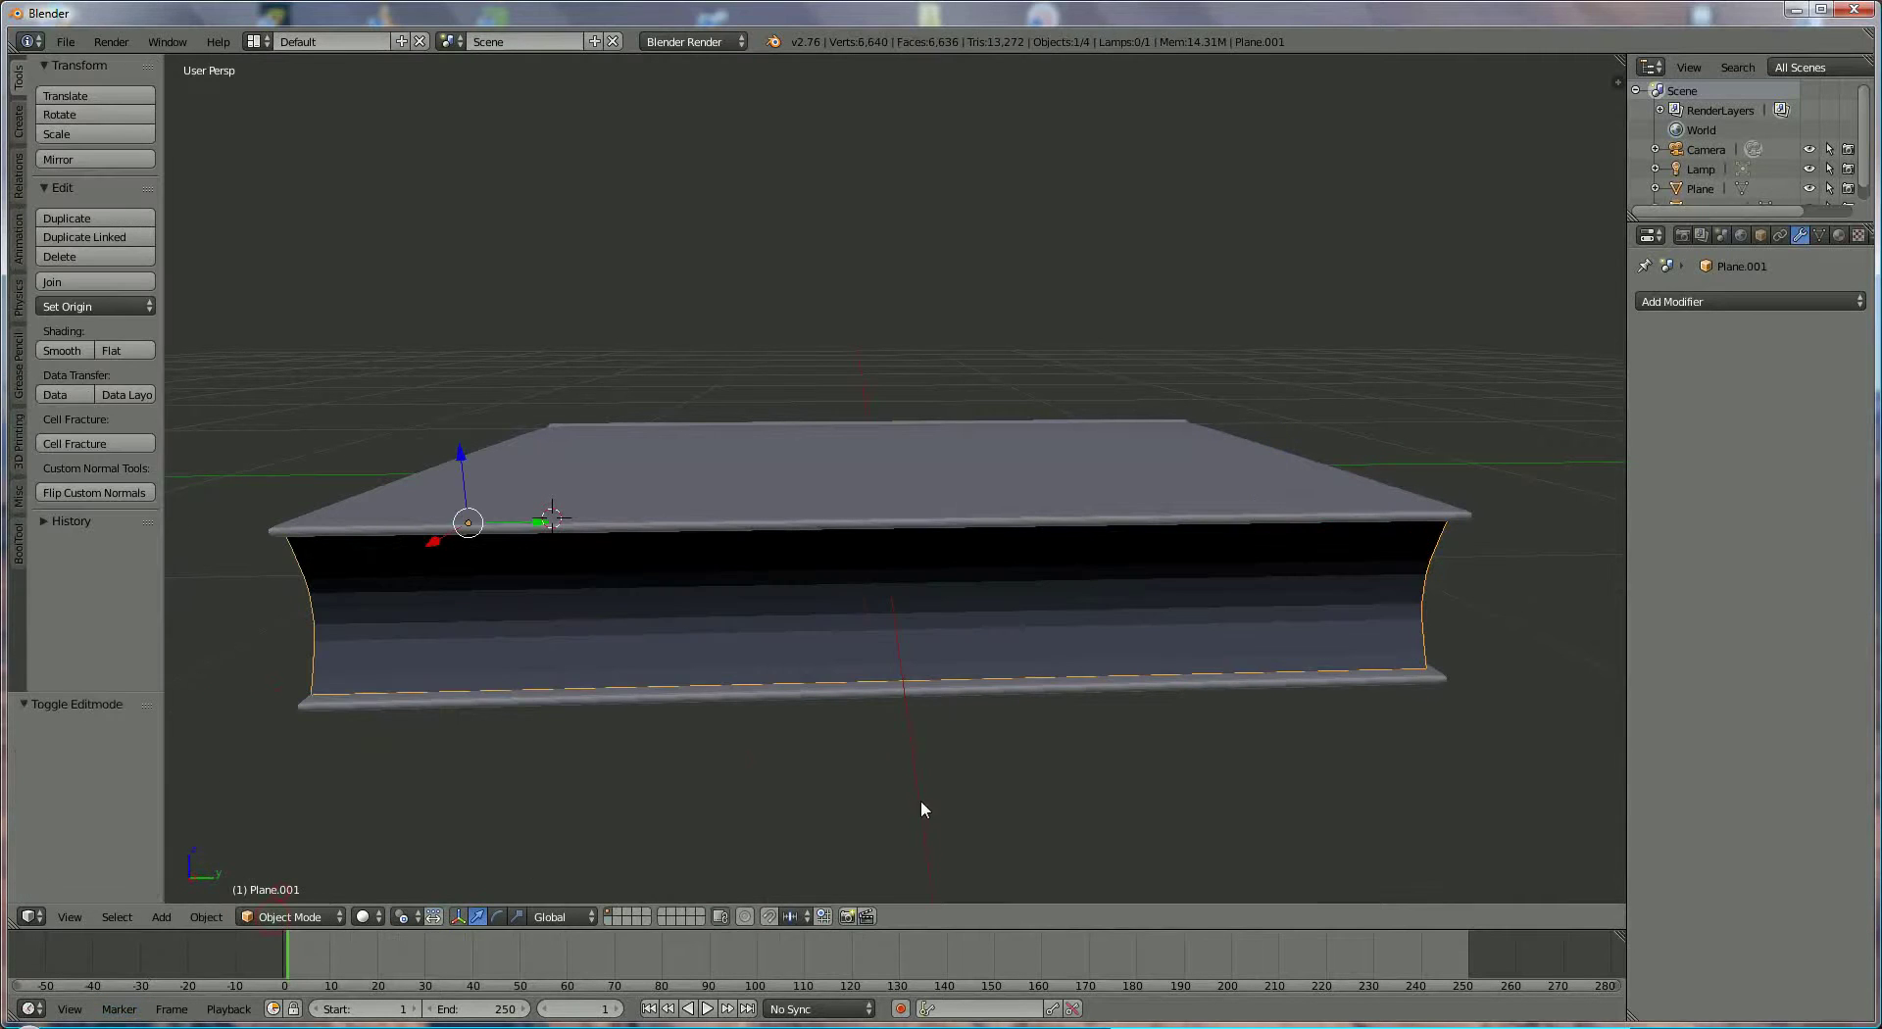
{"action": "middle_click_drag", "start_coordinate": [921, 804], "coordinate": [850, 802]}
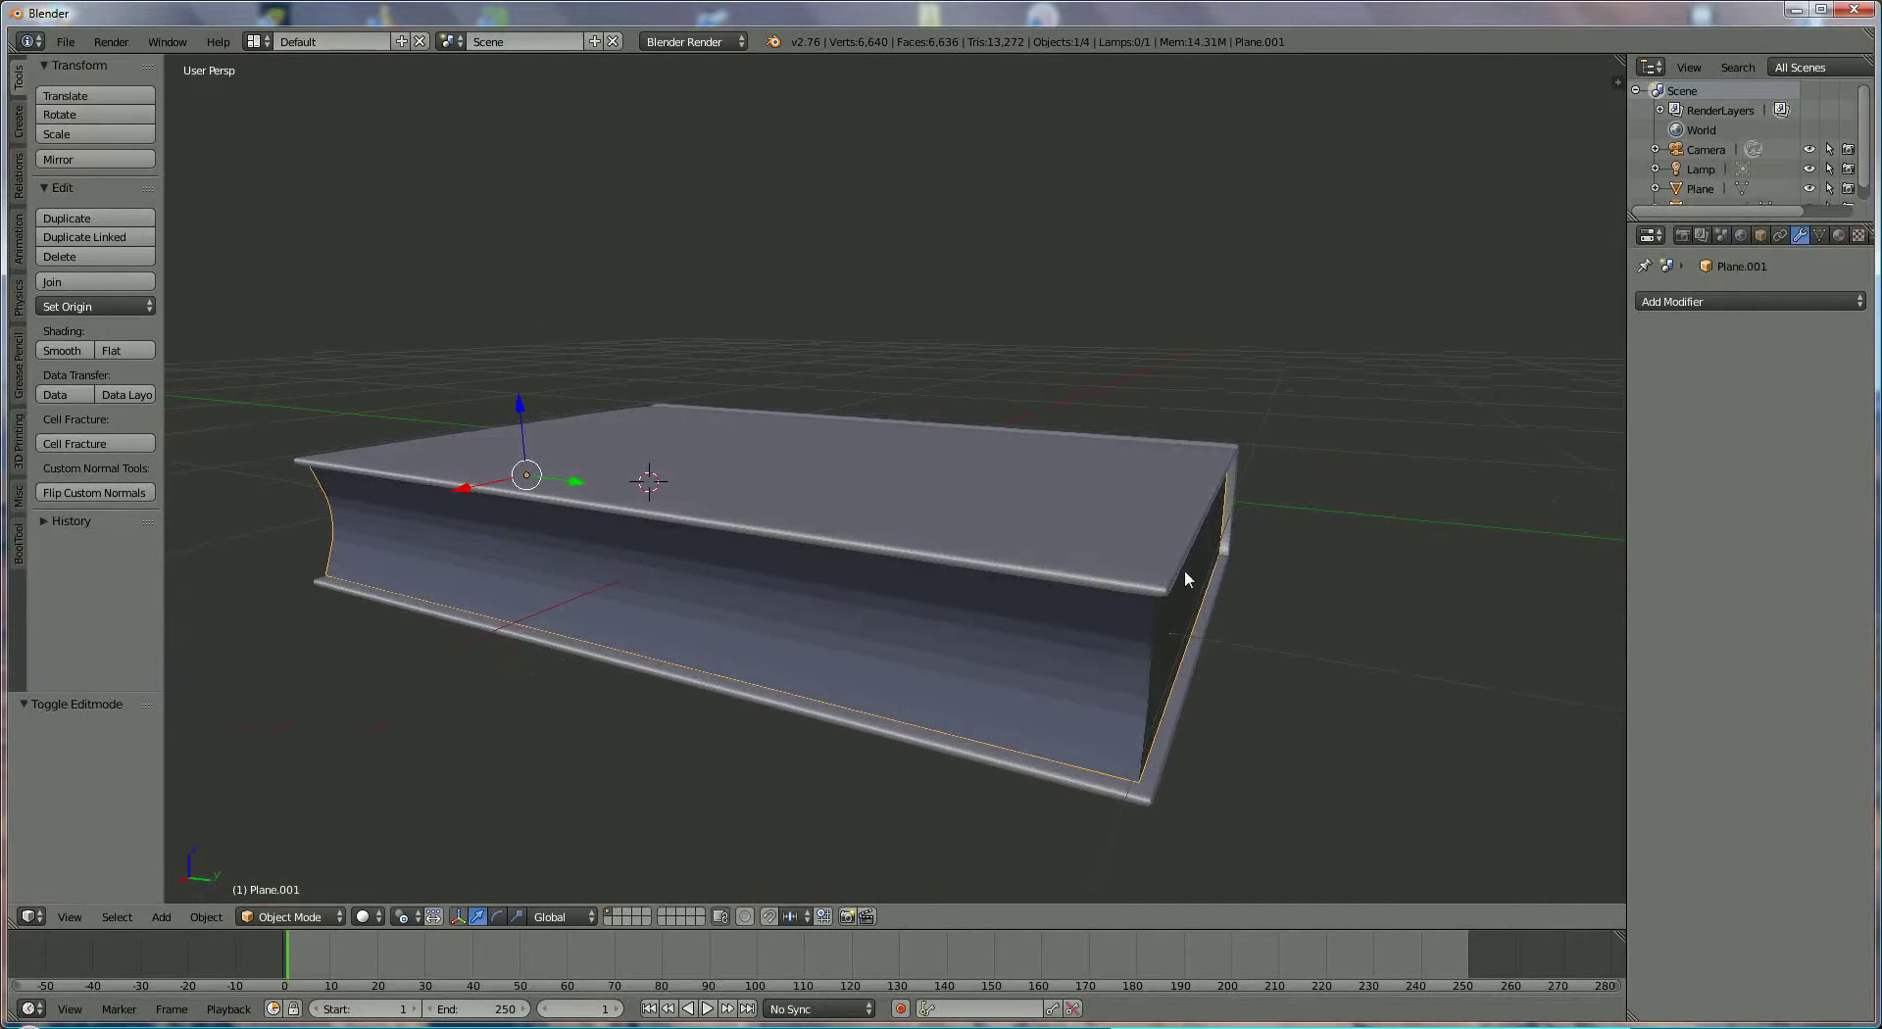
{"action": "left_click_drag", "start_coordinate": [568, 479], "coordinate": [568, 479]}
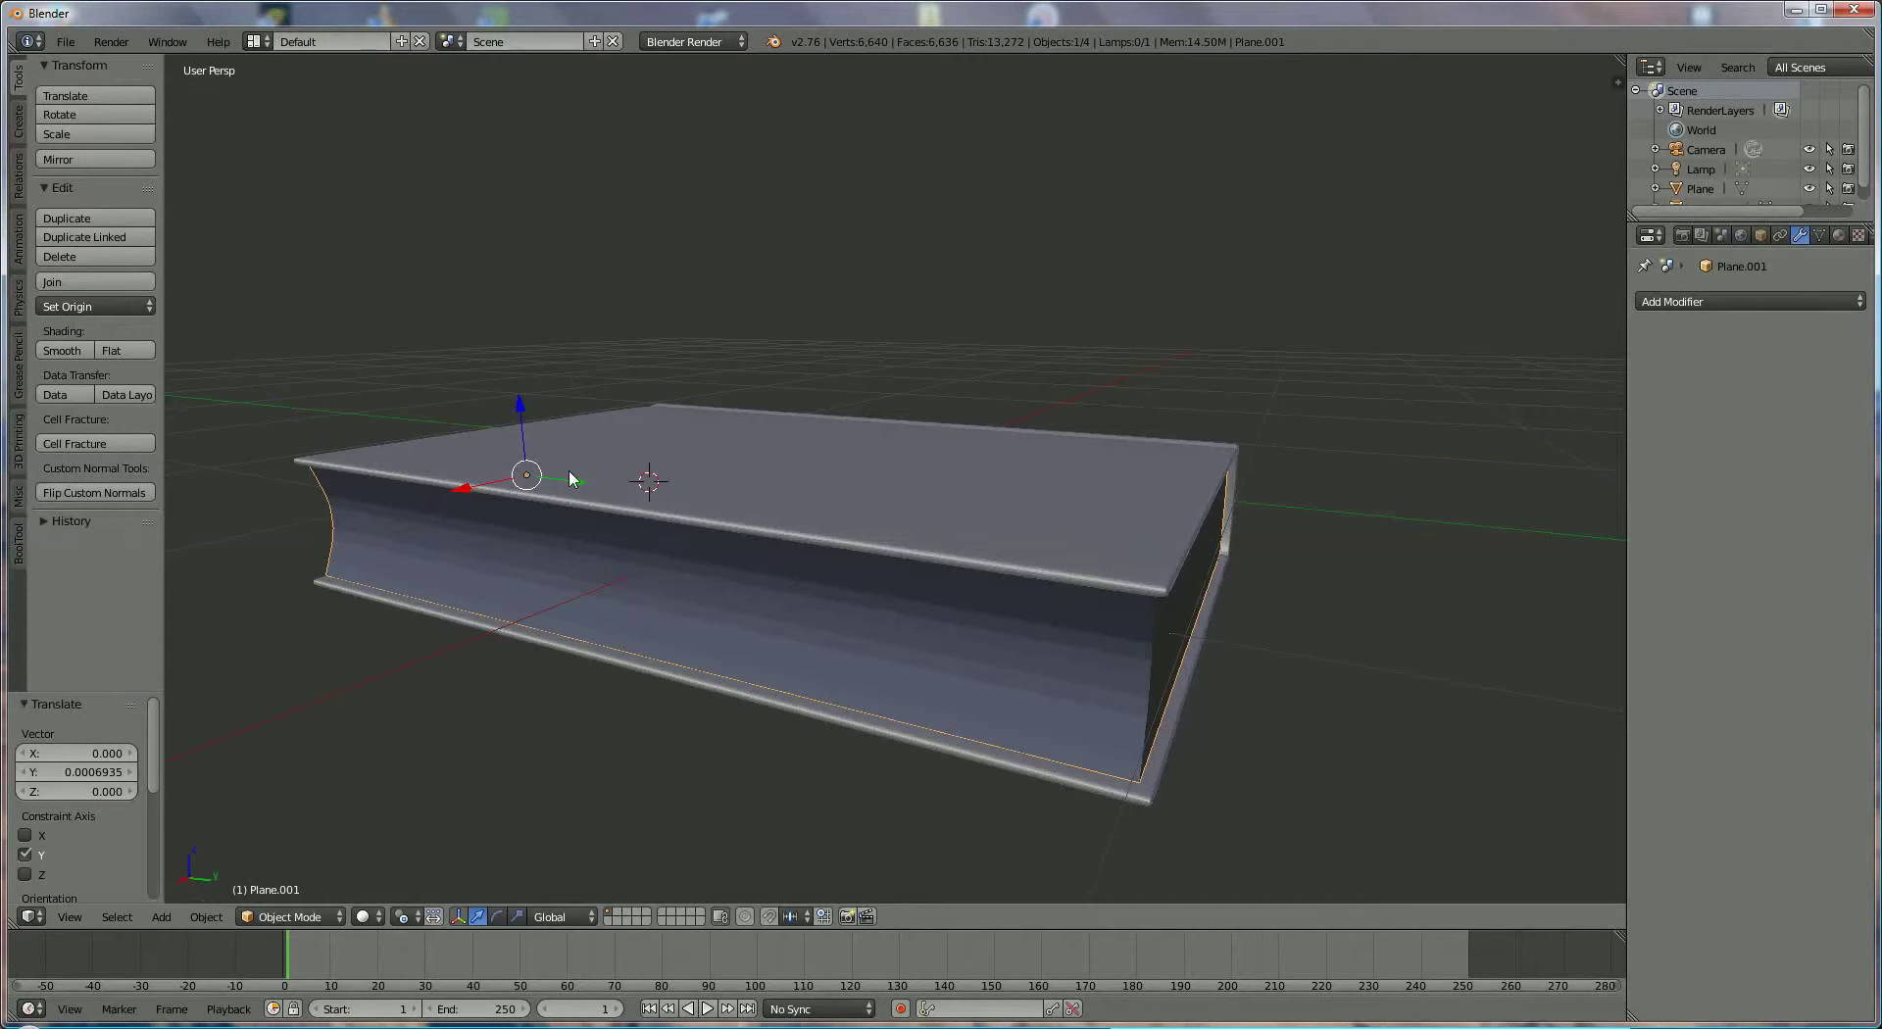
{"action": "left_click_drag", "start_coordinate": [577, 480], "coordinate": [578, 484]}
{"action": "middle_click_drag", "start_coordinate": [504, 651], "coordinate": [925, 661]}
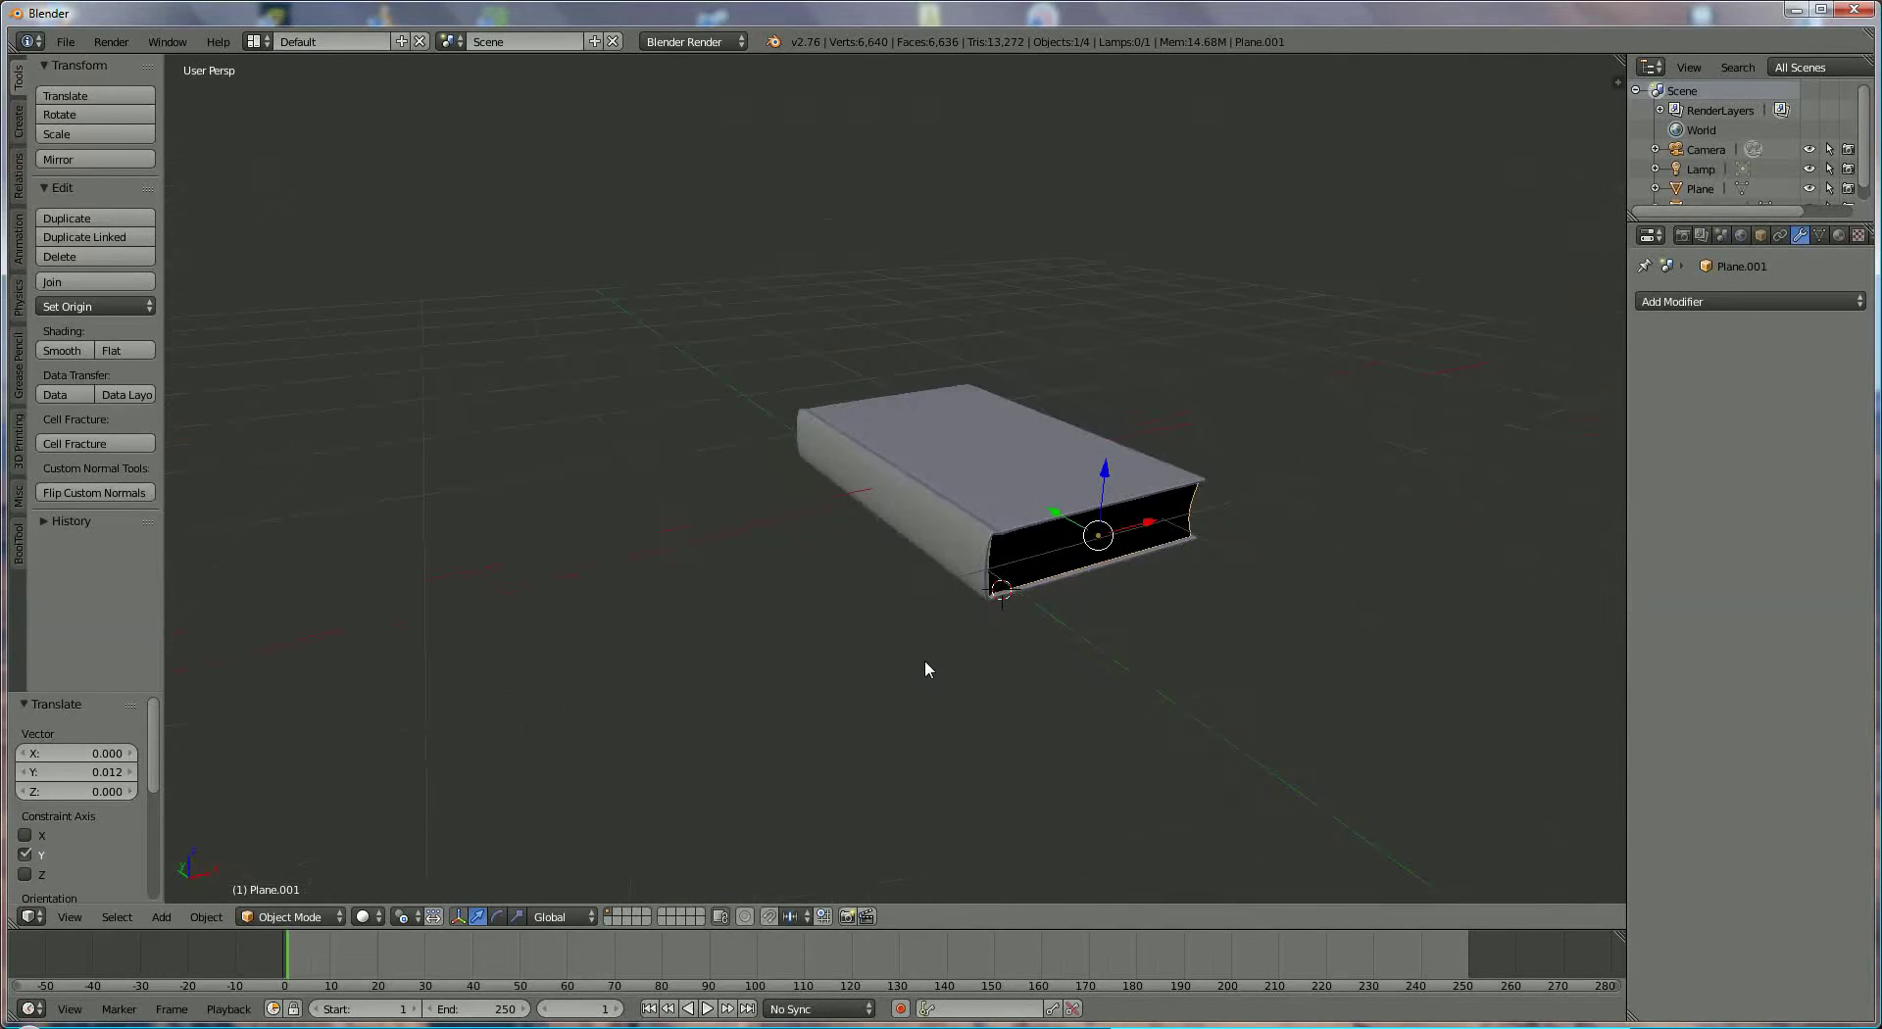
Create a new material for the page block named 'white'
{"action": "left_click", "coordinate": [1839, 236]}
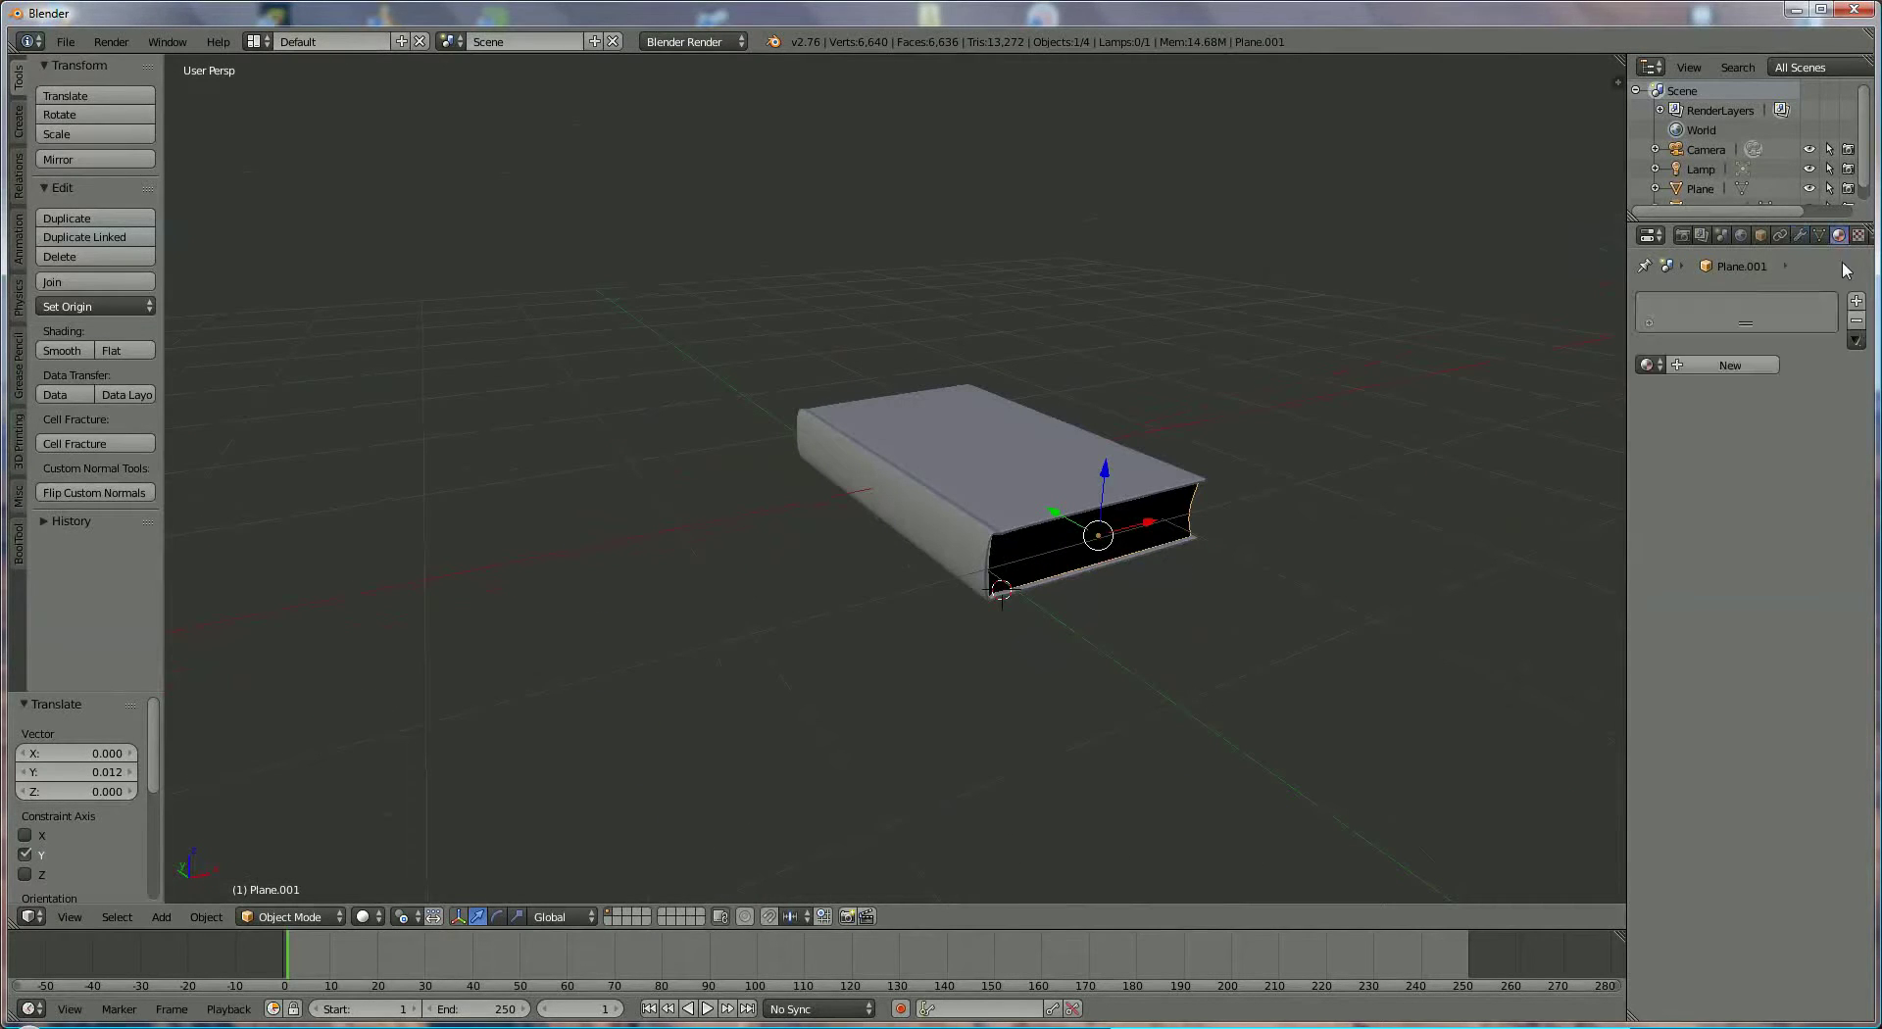
{"action": "left_click", "coordinate": [1731, 366]}
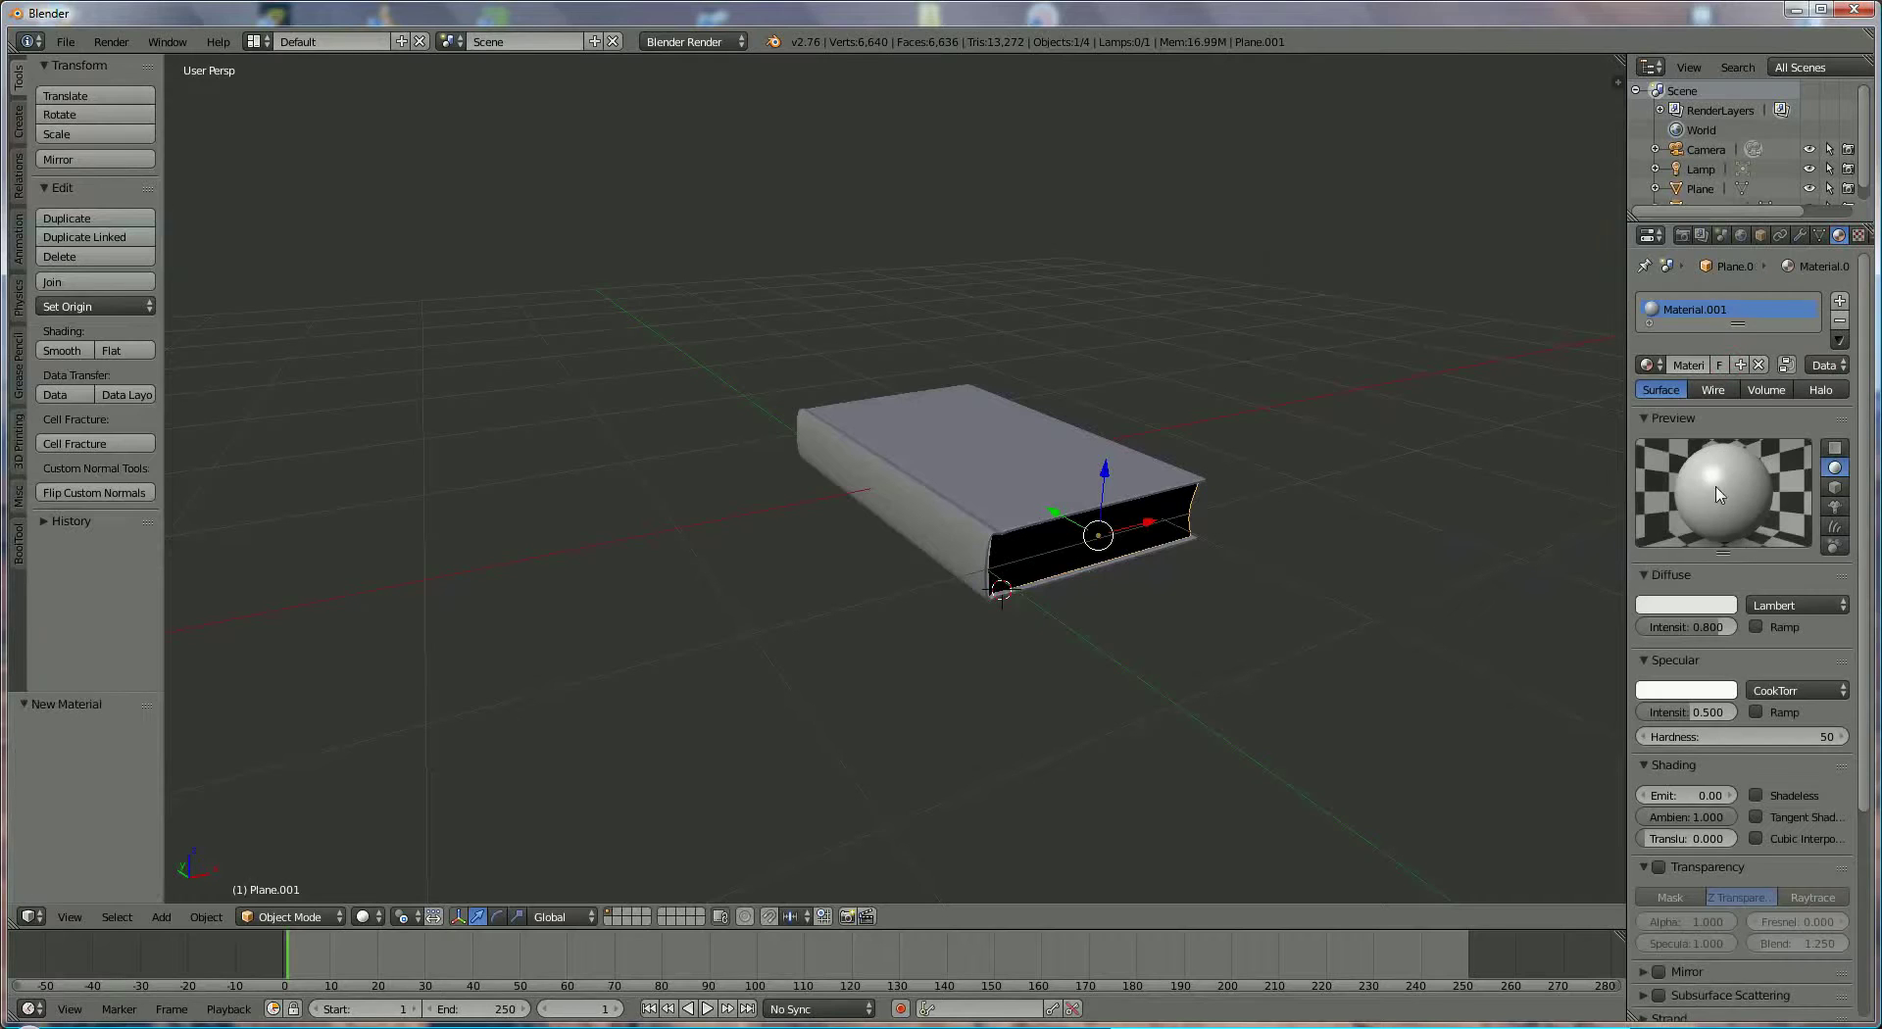
{"action": "left_click", "coordinate": [1720, 610]}
{"action": "left_click", "coordinate": [1690, 366]}
{"action": "type", "text": "white"}
{"action": "key", "text": "Return"}
Give the diffuse colour a faint cream tint, then select the book cover
{"action": "left_click", "coordinate": [1726, 604]}
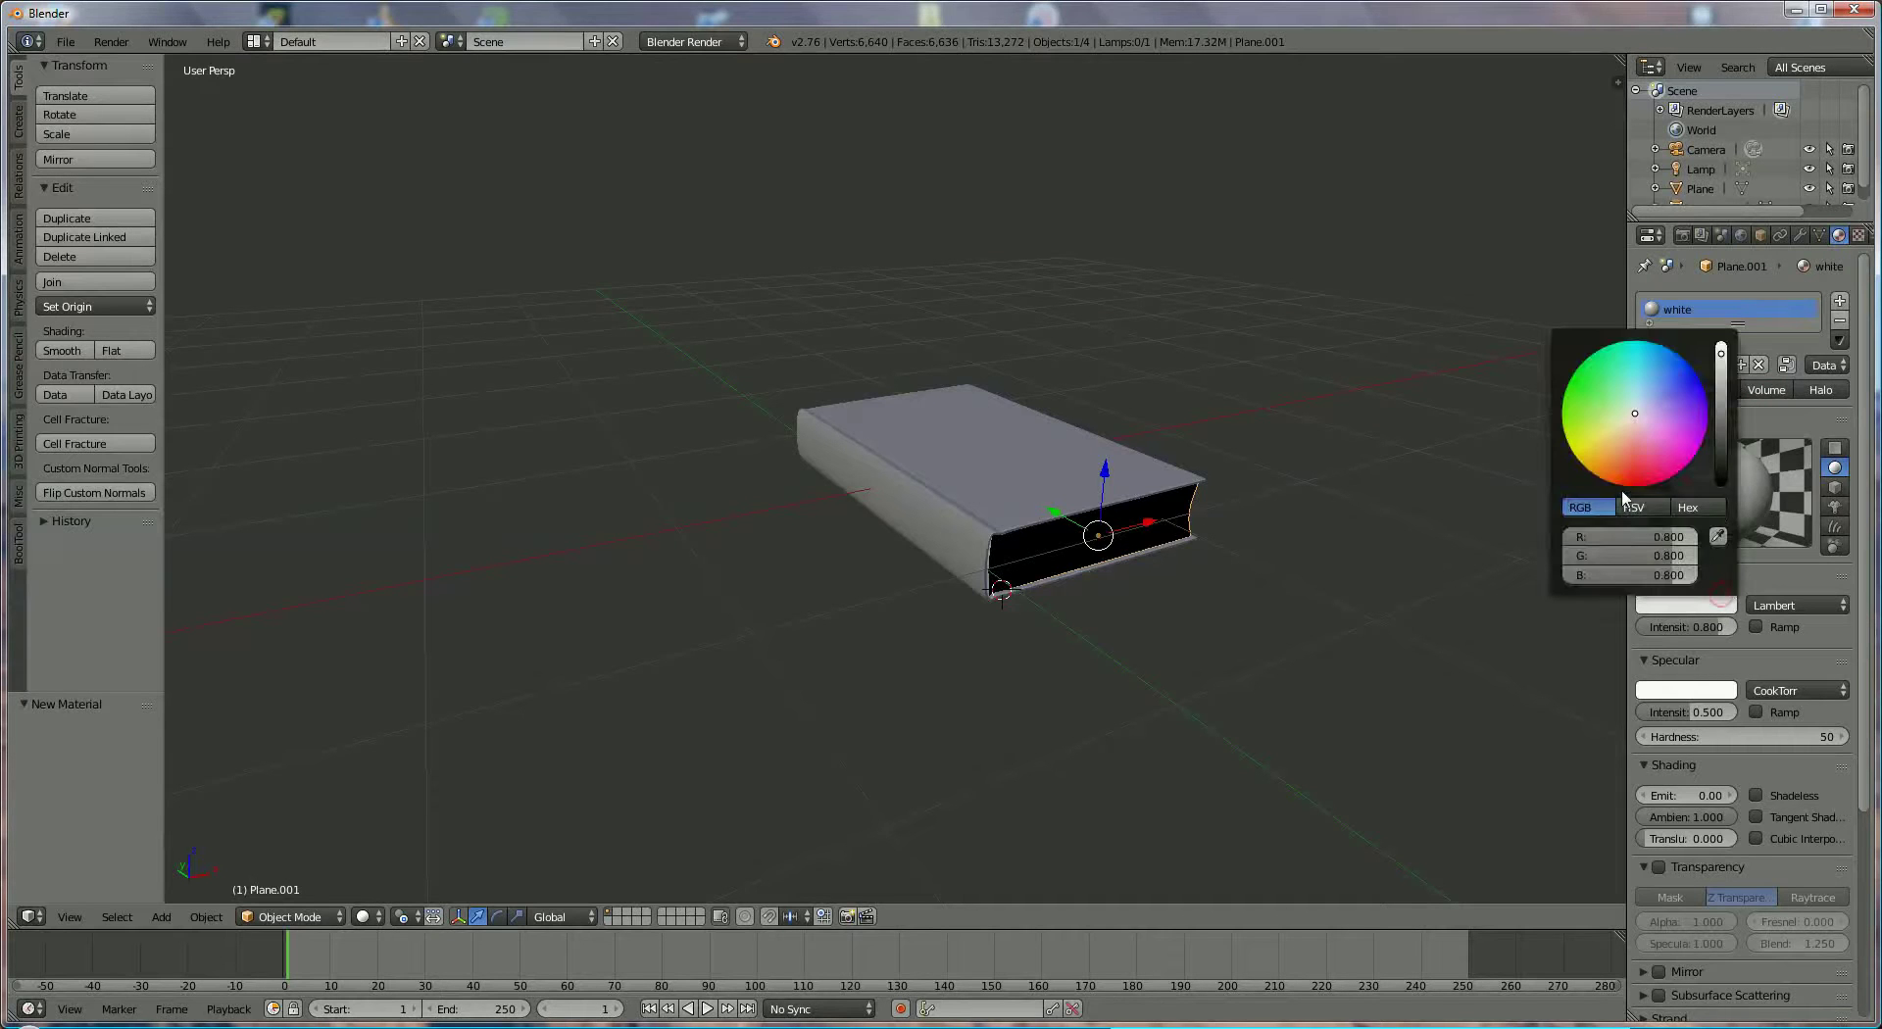
{"action": "left_click", "coordinate": [1629, 419]}
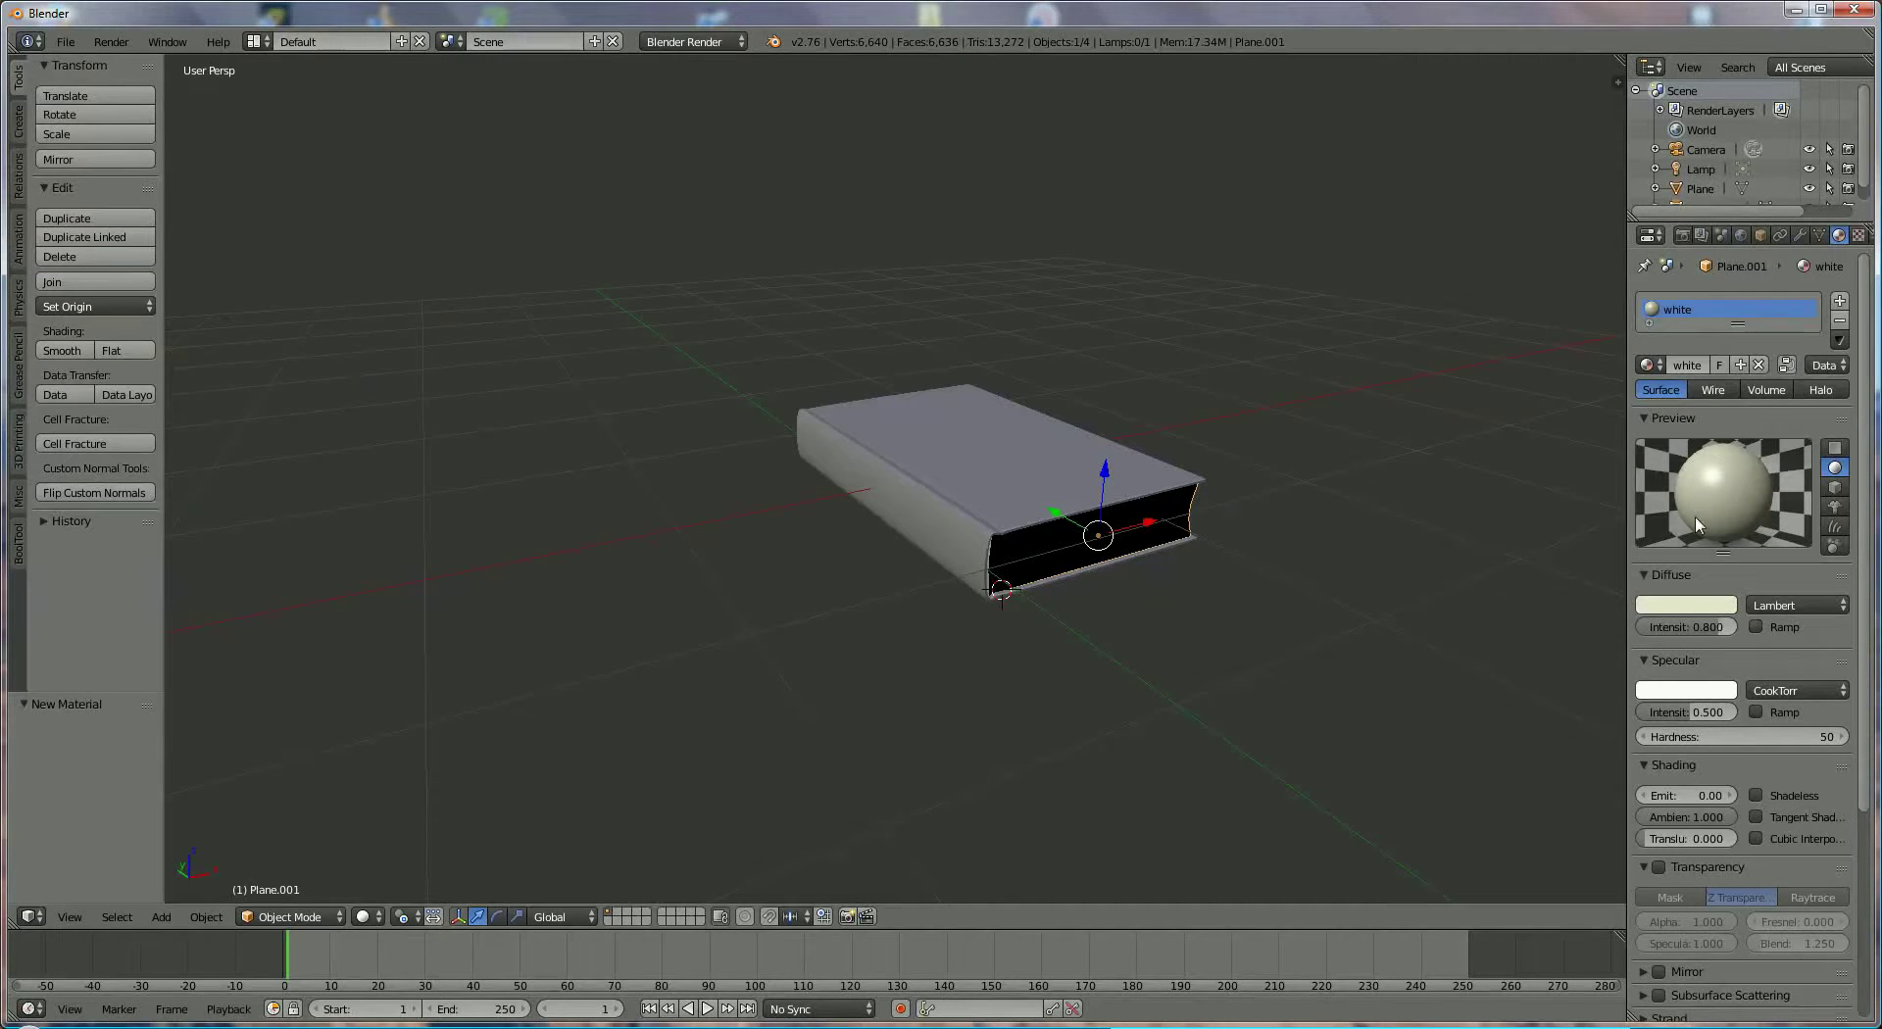
{"action": "right_click", "coordinate": [996, 476]}
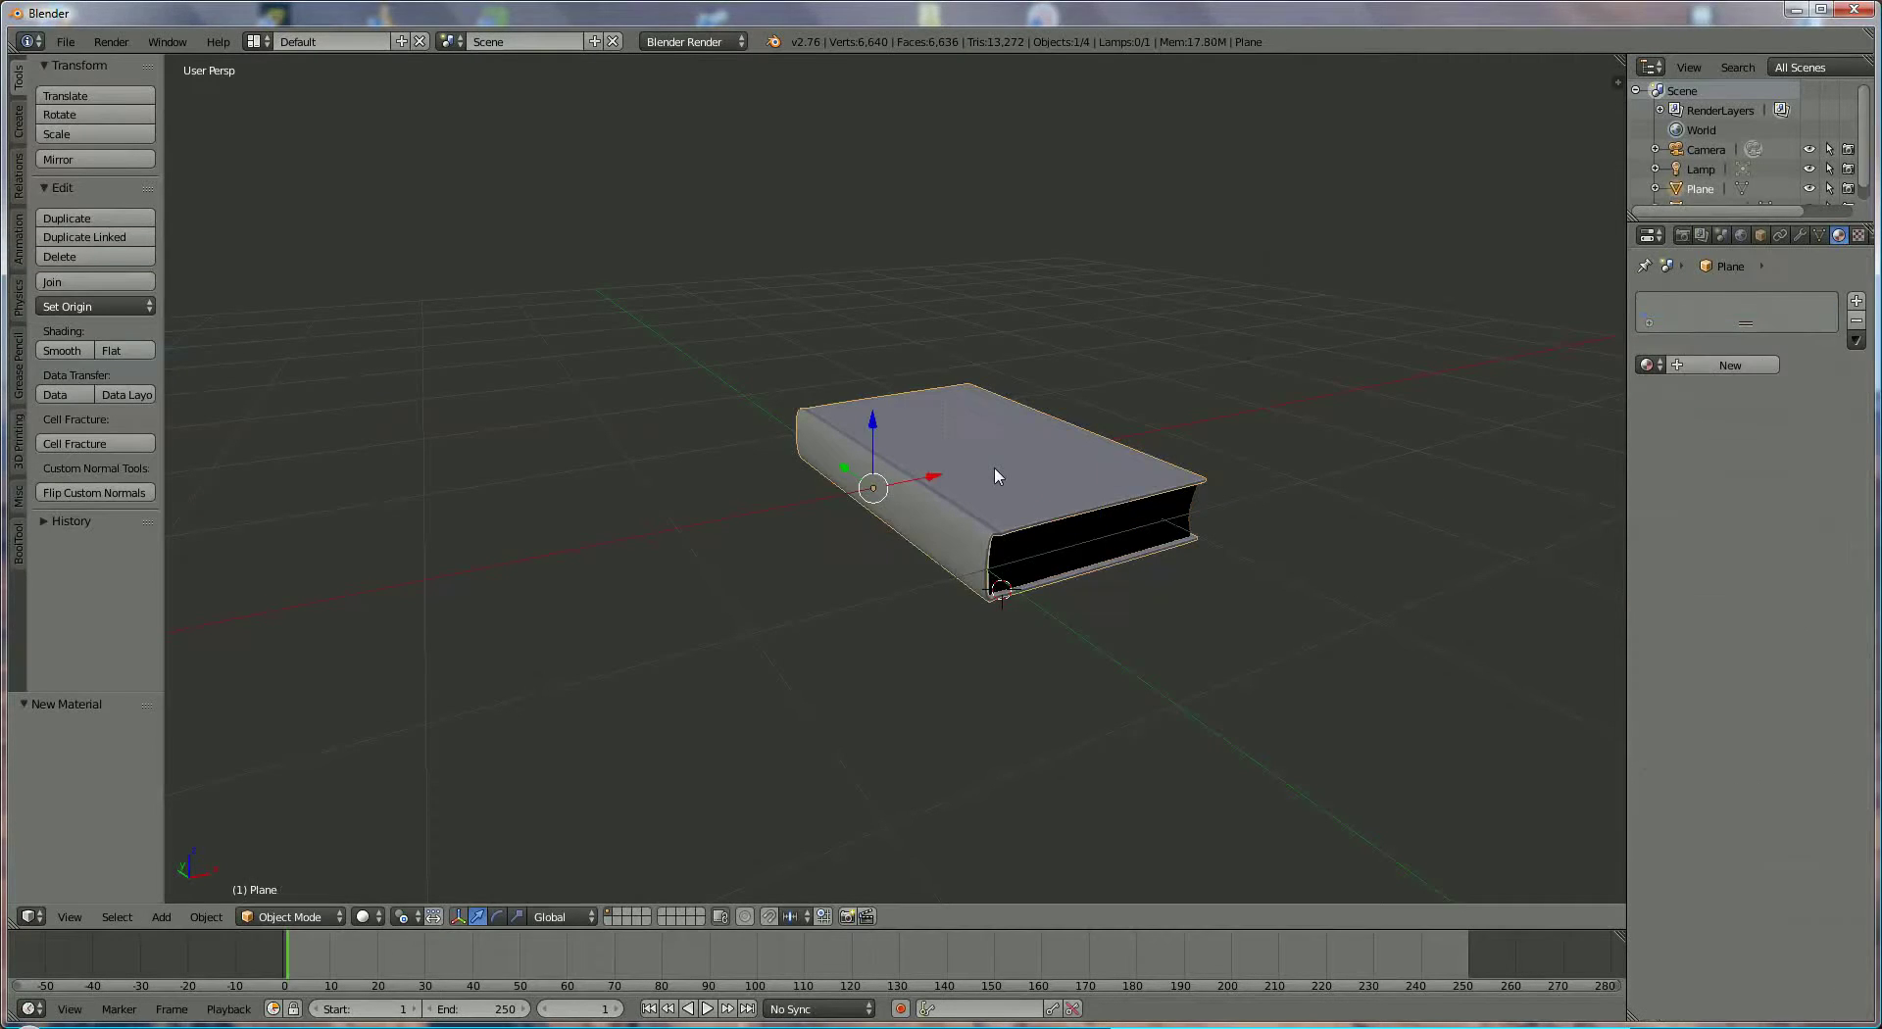
Create a new cover material named bordeaux with a pinkish-red diffuse colour
{"action": "left_click", "coordinate": [1691, 366]}
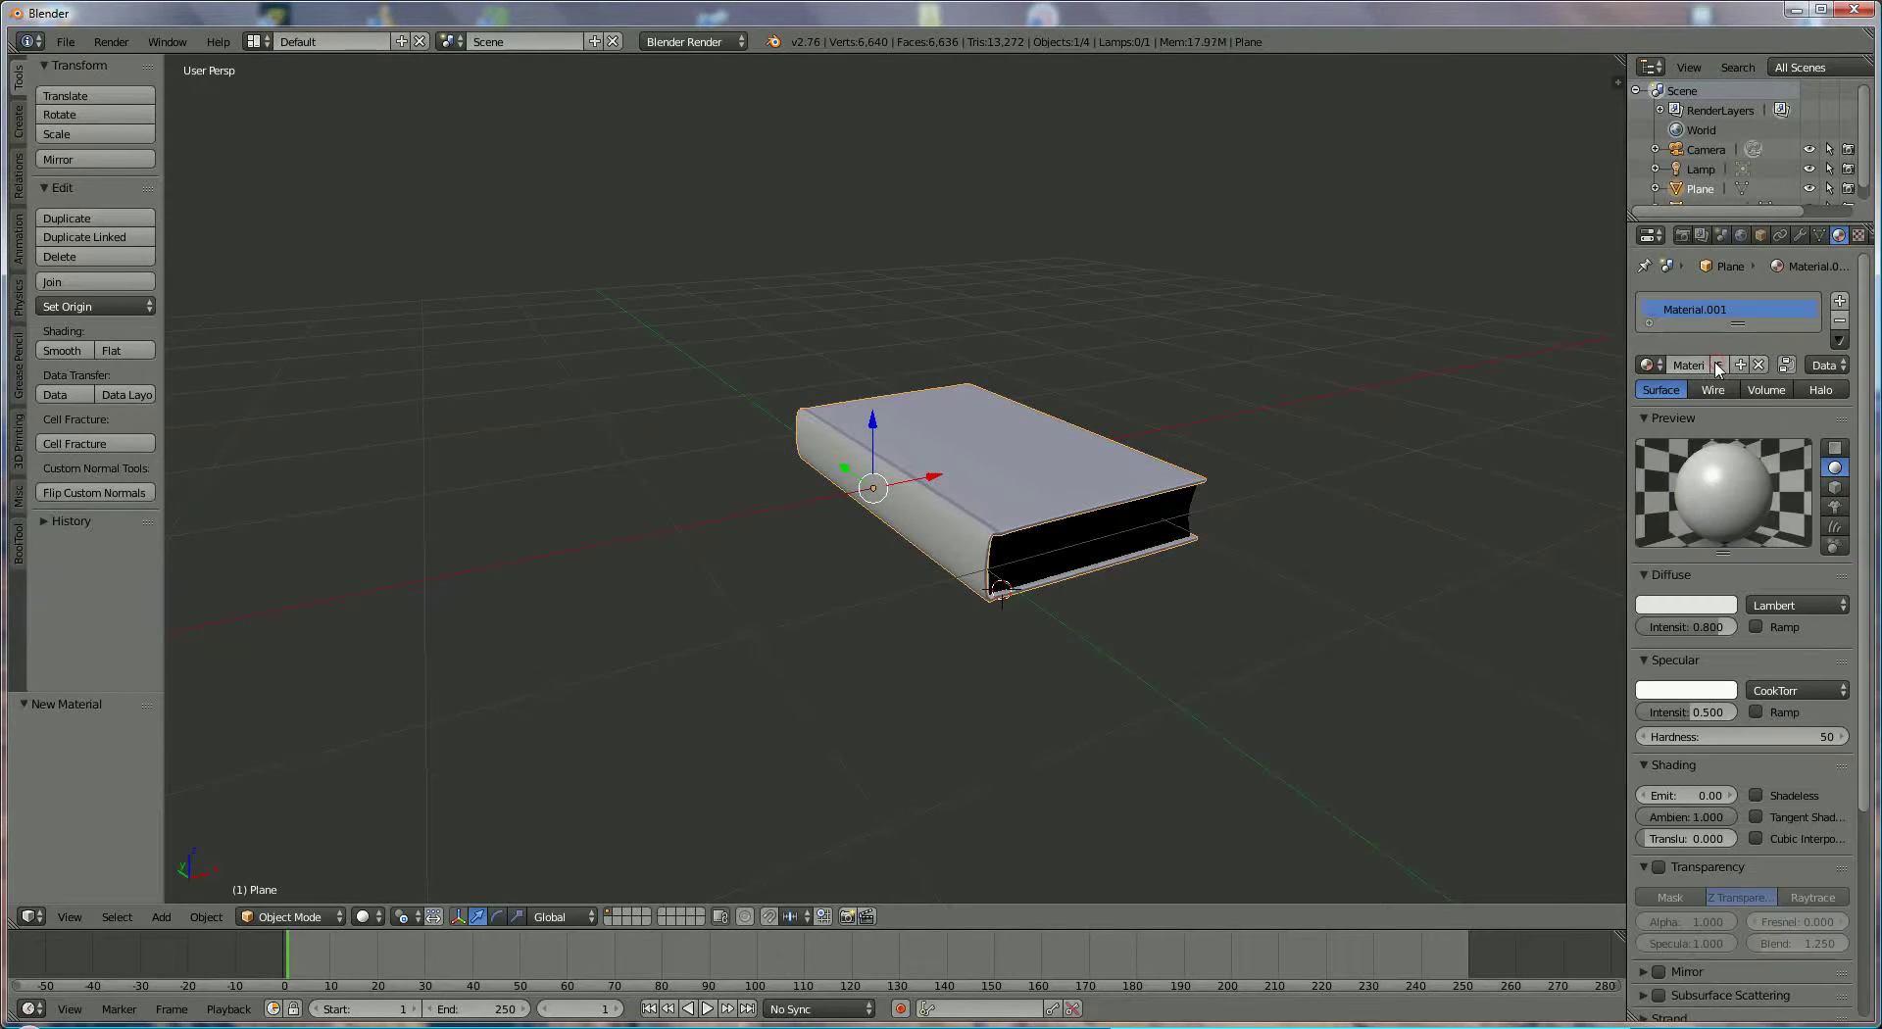
{"action": "type", "text": "bordeaux"}
{"action": "key", "text": "Return"}
{"action": "left_click", "coordinate": [1704, 604]}
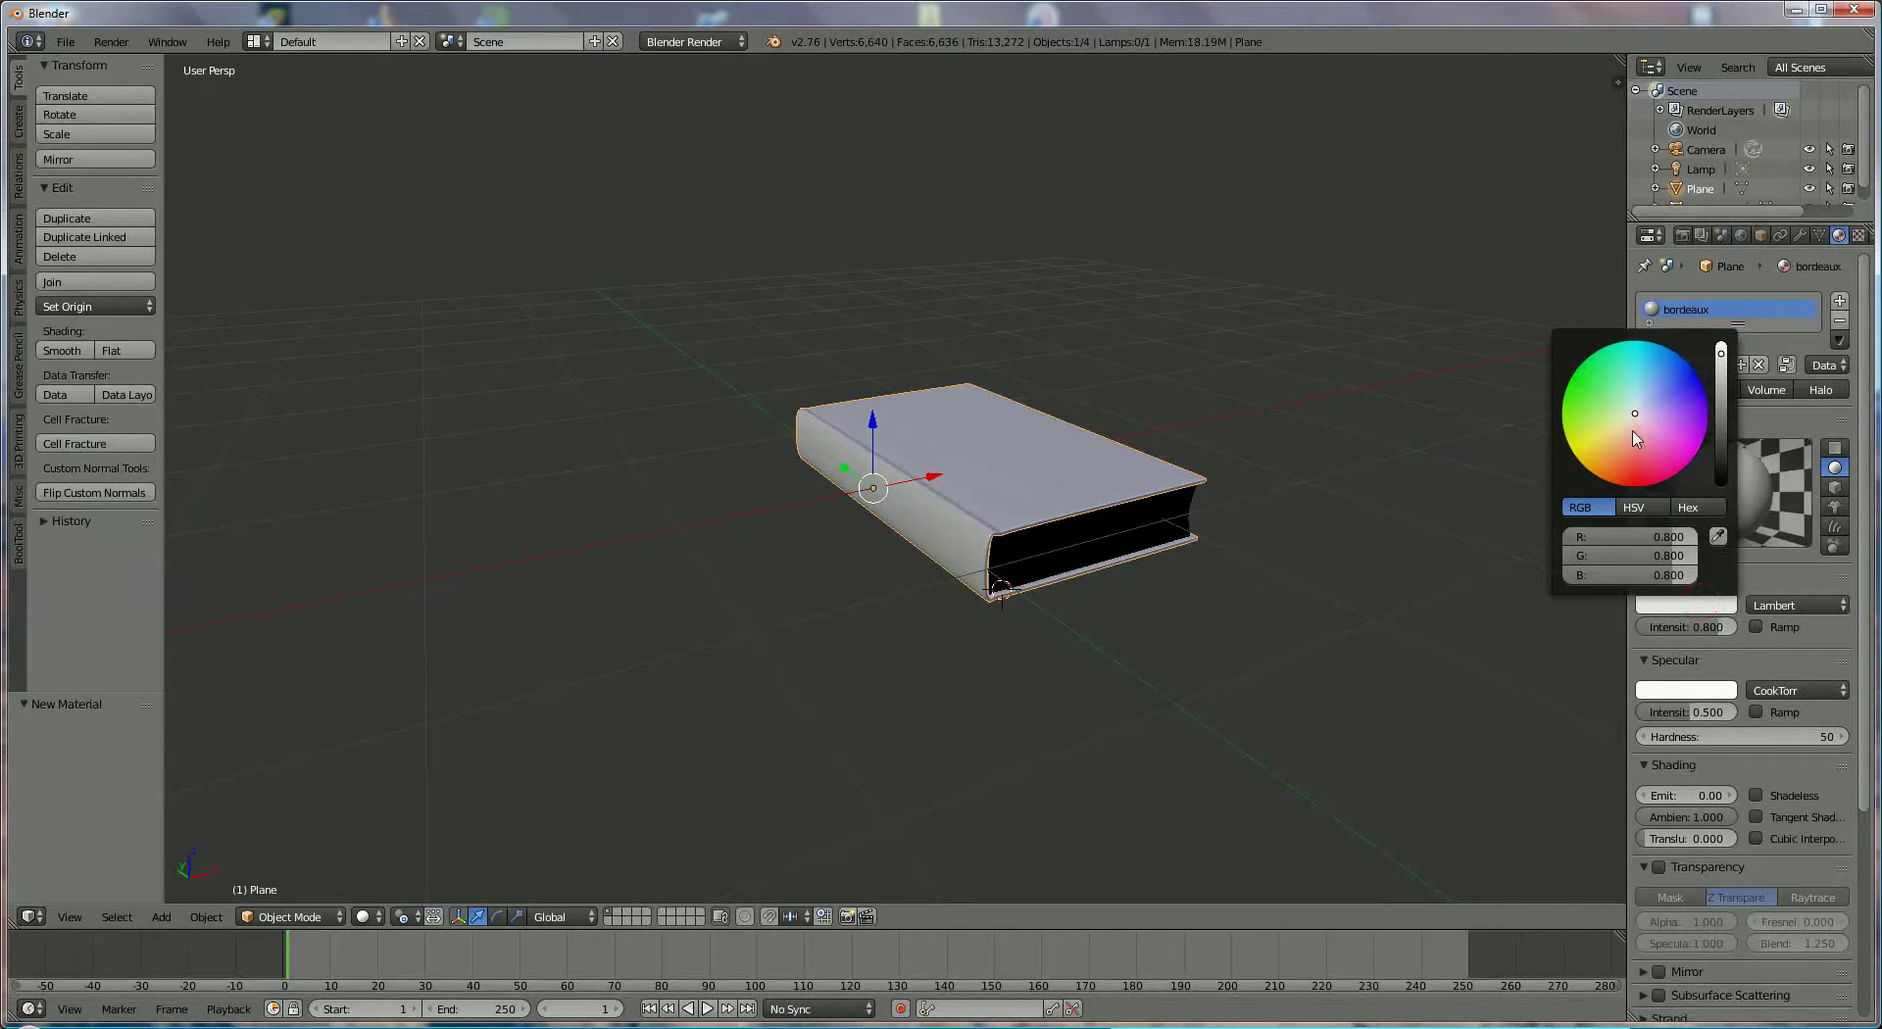
{"action": "left_click", "coordinate": [1629, 448]}
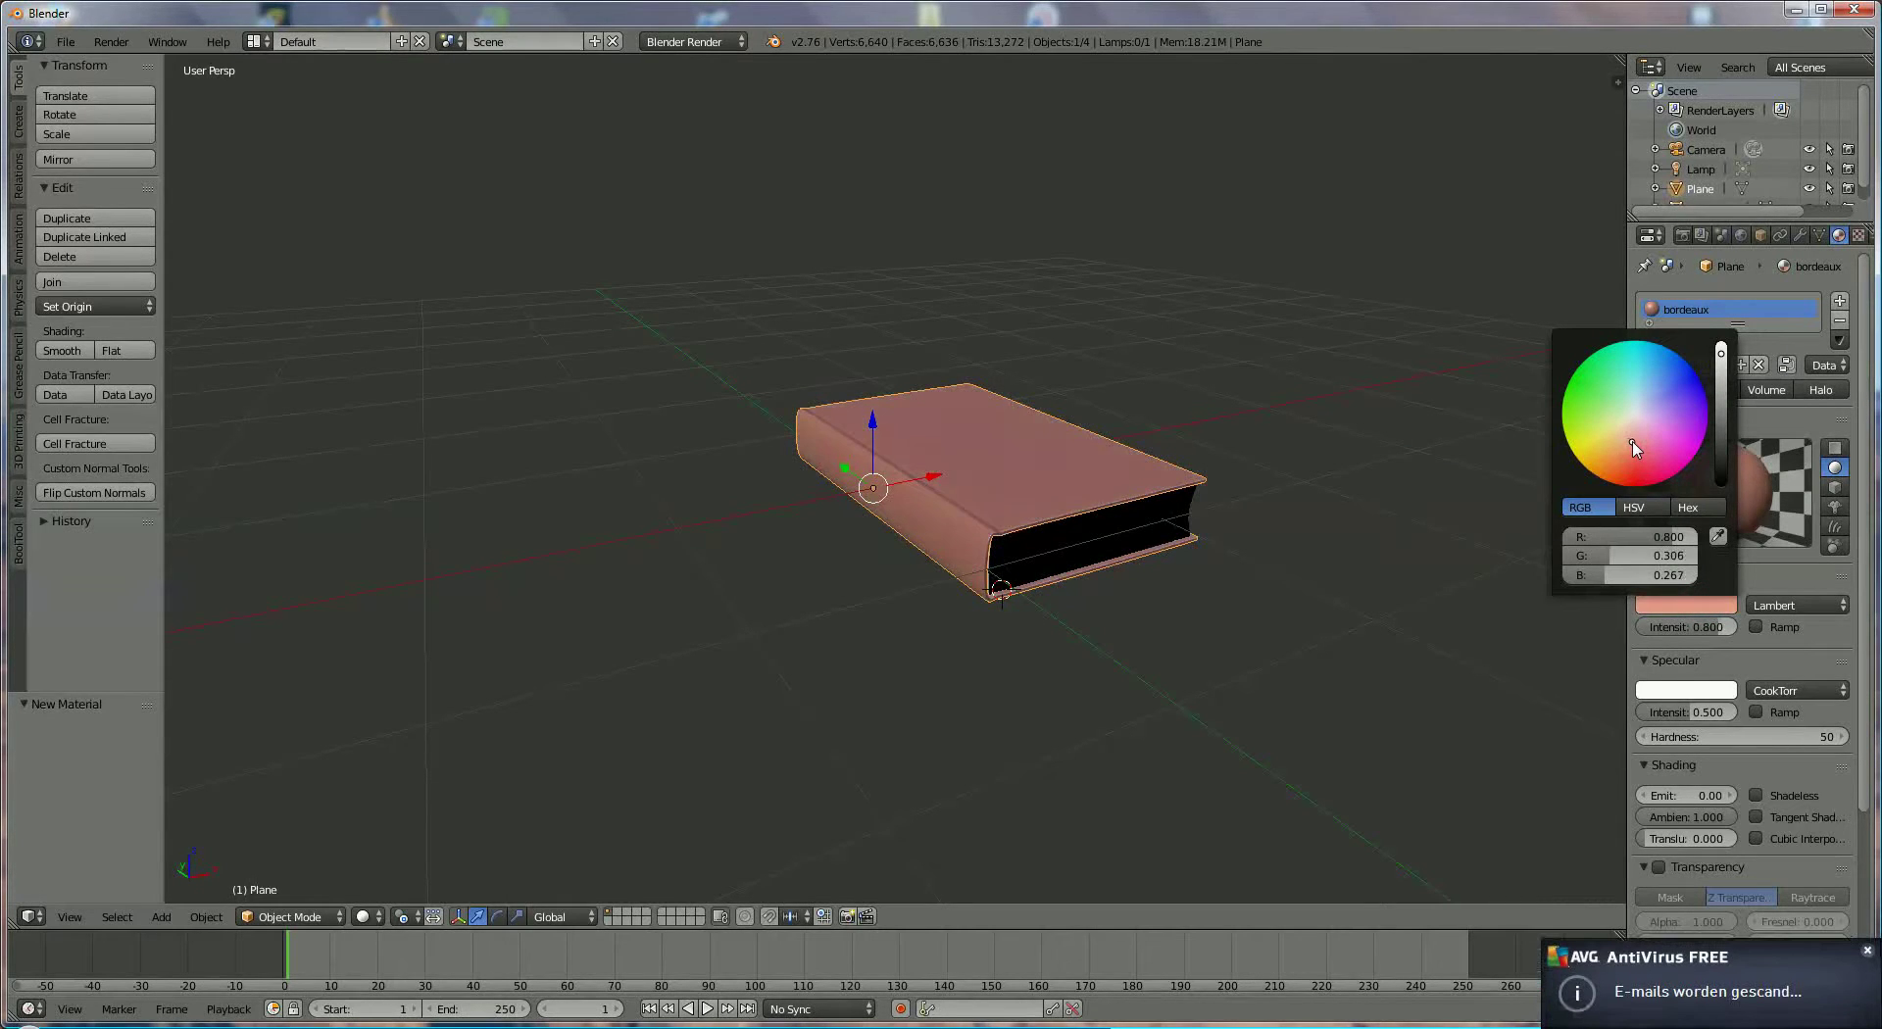
{"action": "left_click_drag", "start_coordinate": [1636, 446], "coordinate": [1639, 448]}
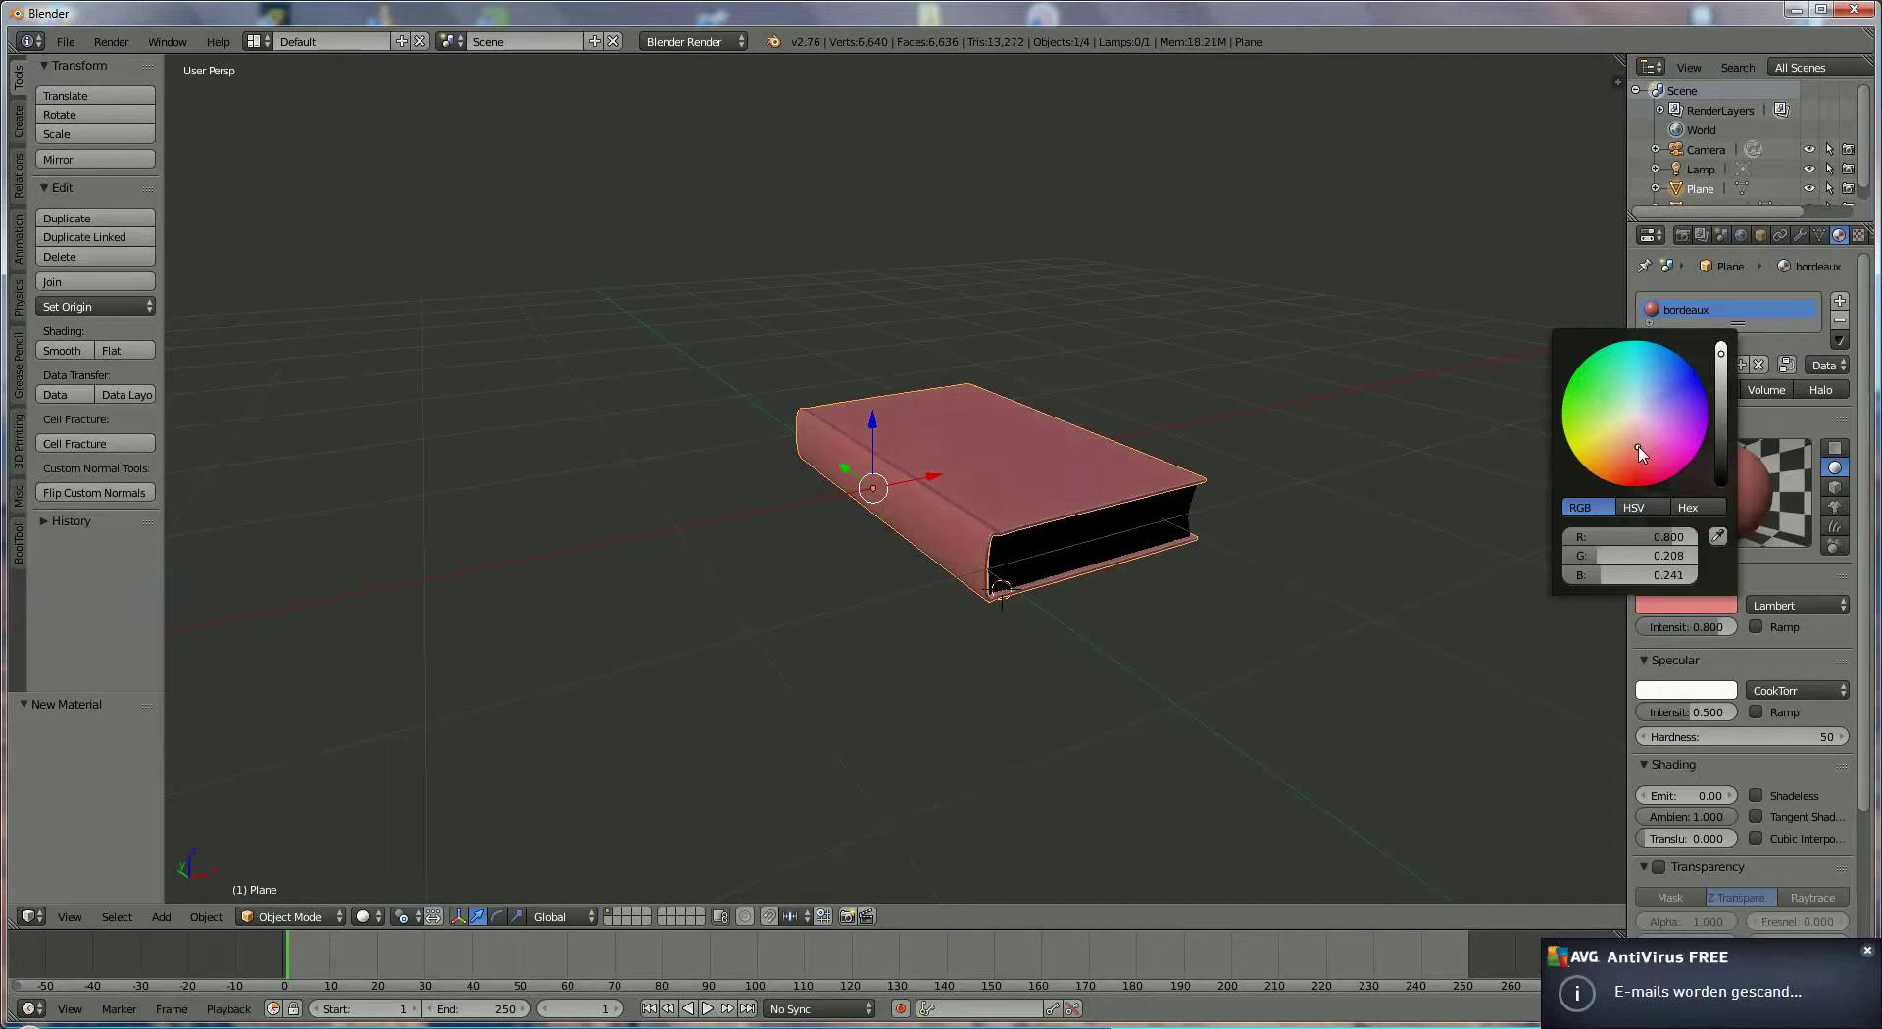
{"action": "left_click", "coordinate": [1717, 602]}
{"action": "left_click_drag", "start_coordinate": [1728, 374], "coordinate": [1723, 368]}
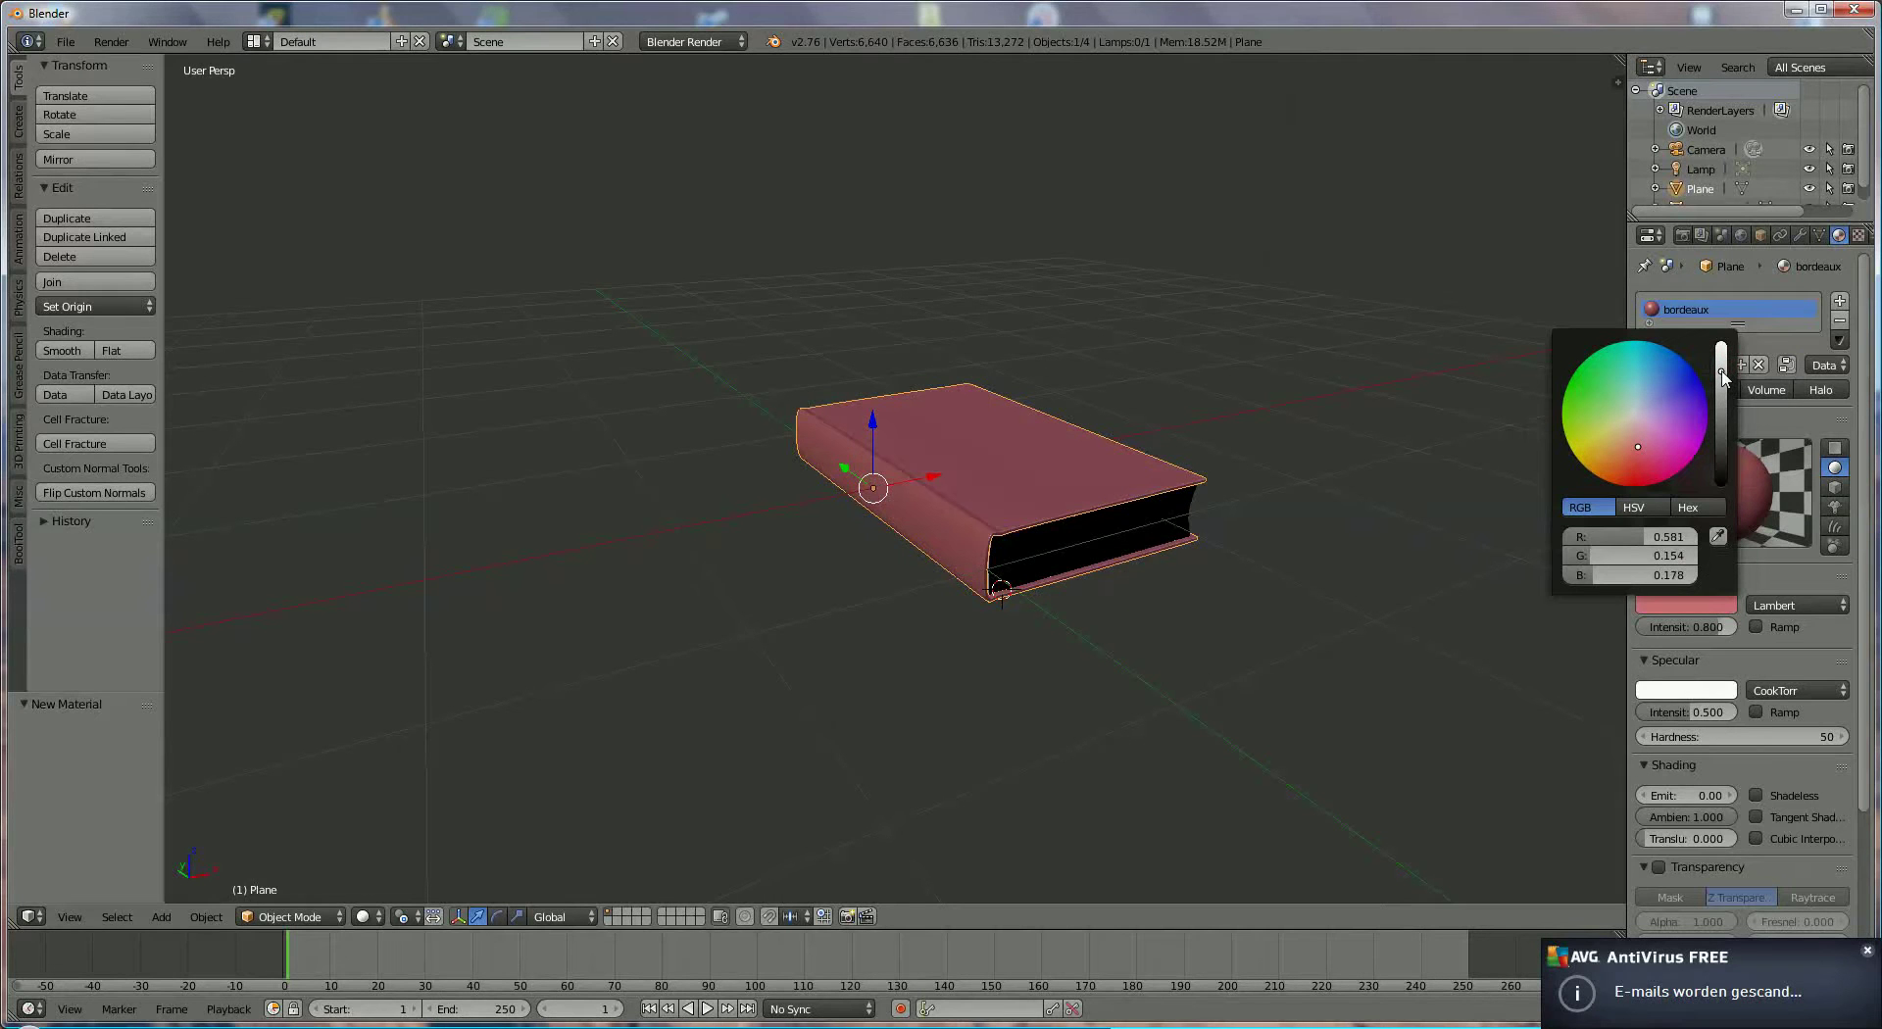
Add a Voronoi texture to the bordeaux material and preview it with the material
{"action": "left_click", "coordinate": [1857, 235]}
{"action": "left_click", "coordinate": [1765, 447]}
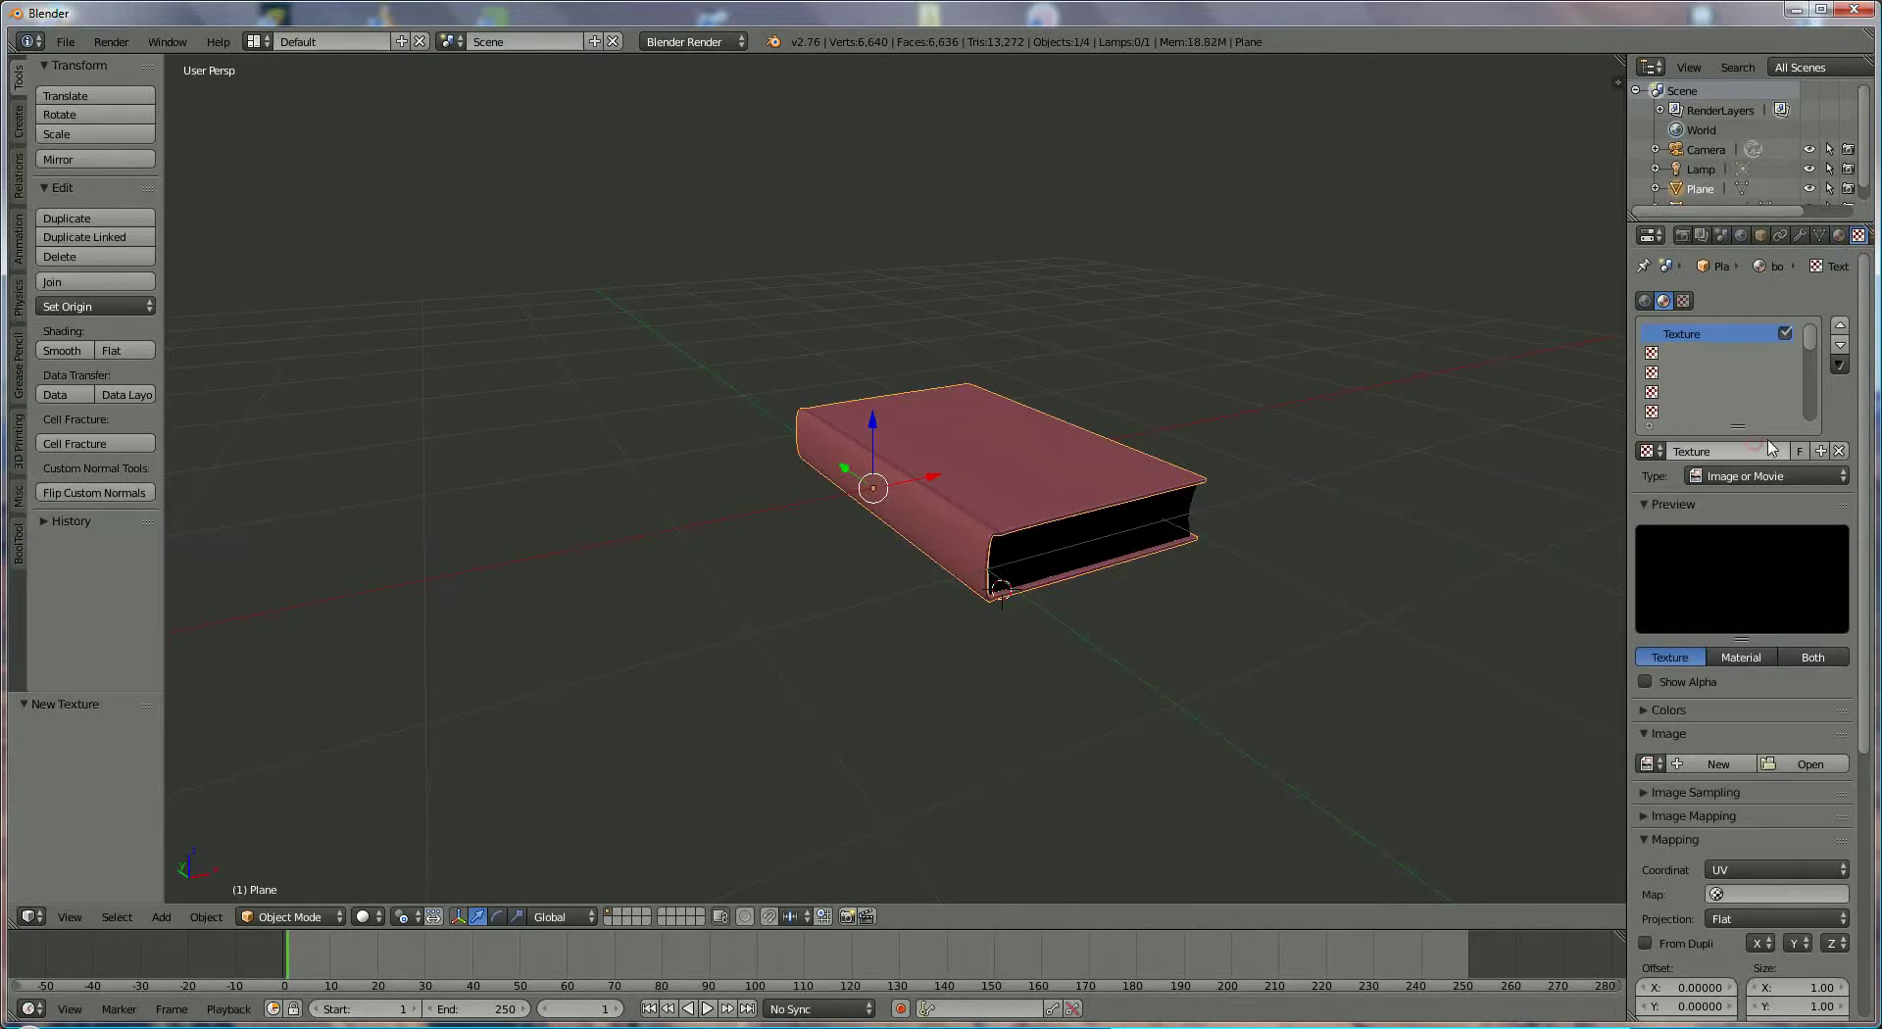
{"action": "left_click", "coordinate": [1768, 476]}
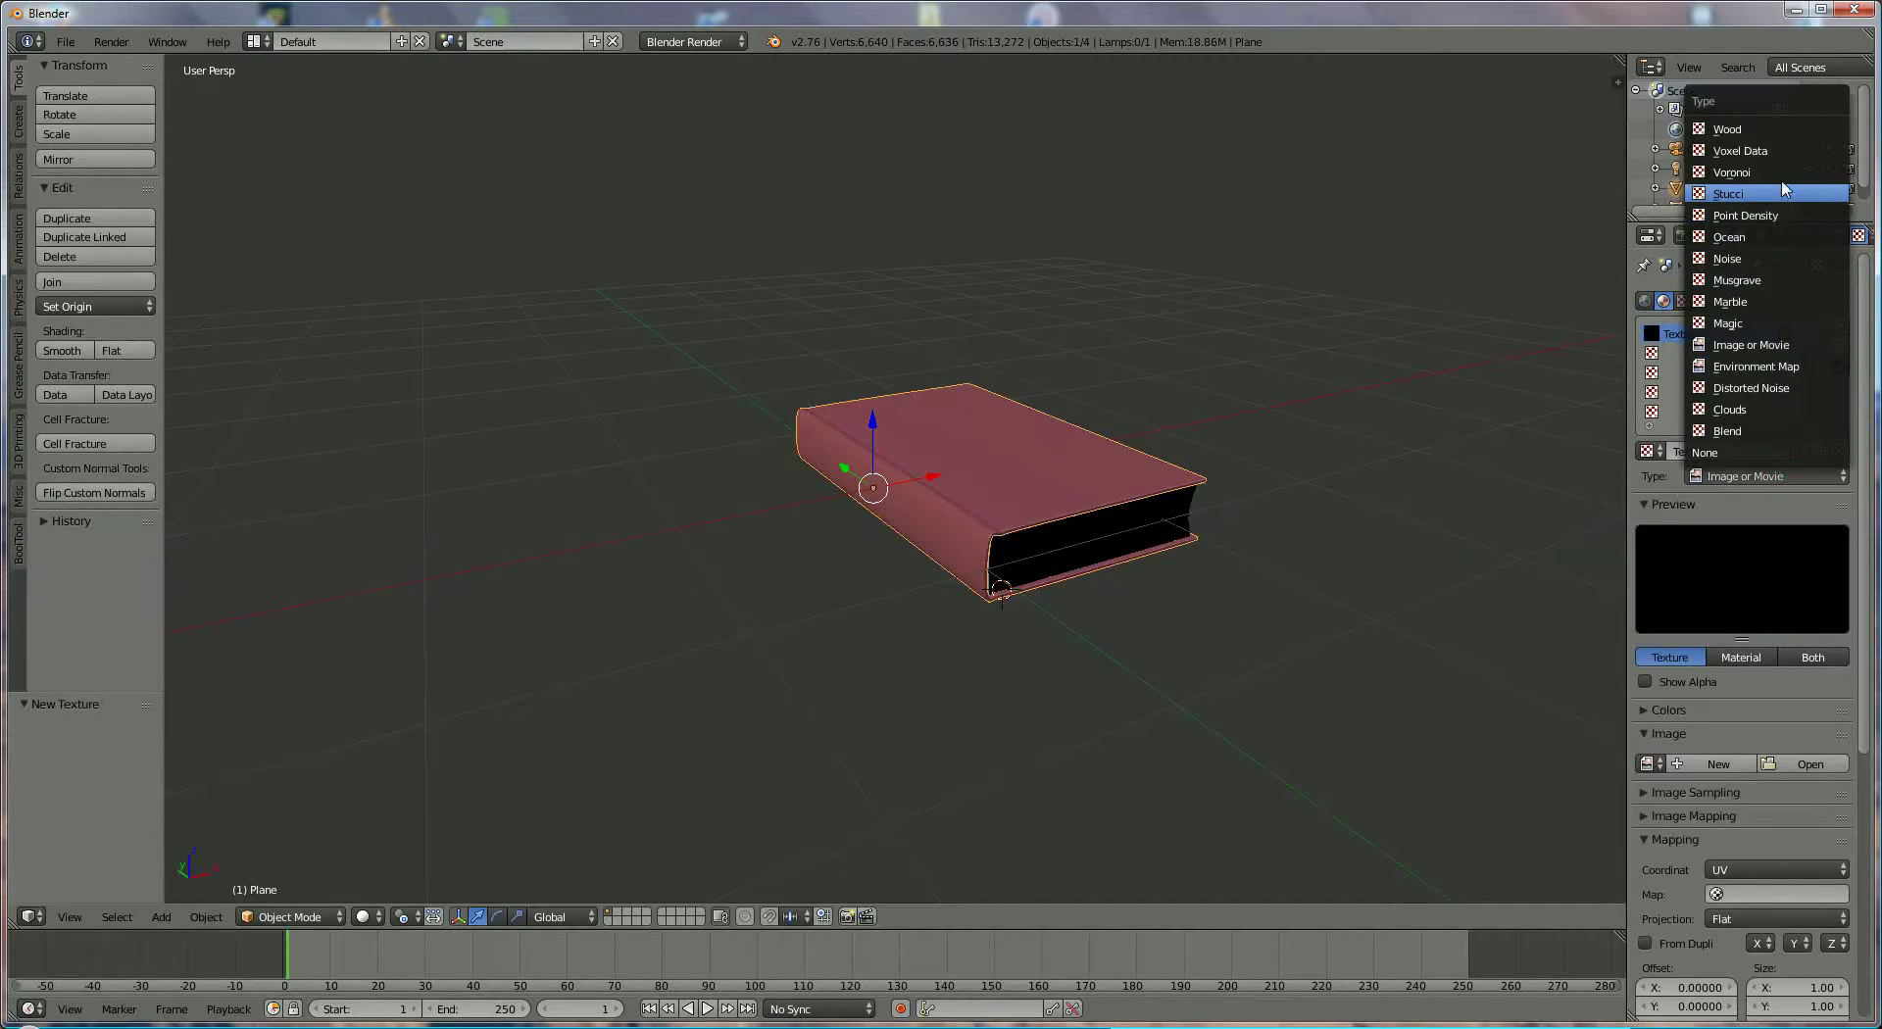
{"action": "left_click", "coordinate": [1780, 173]}
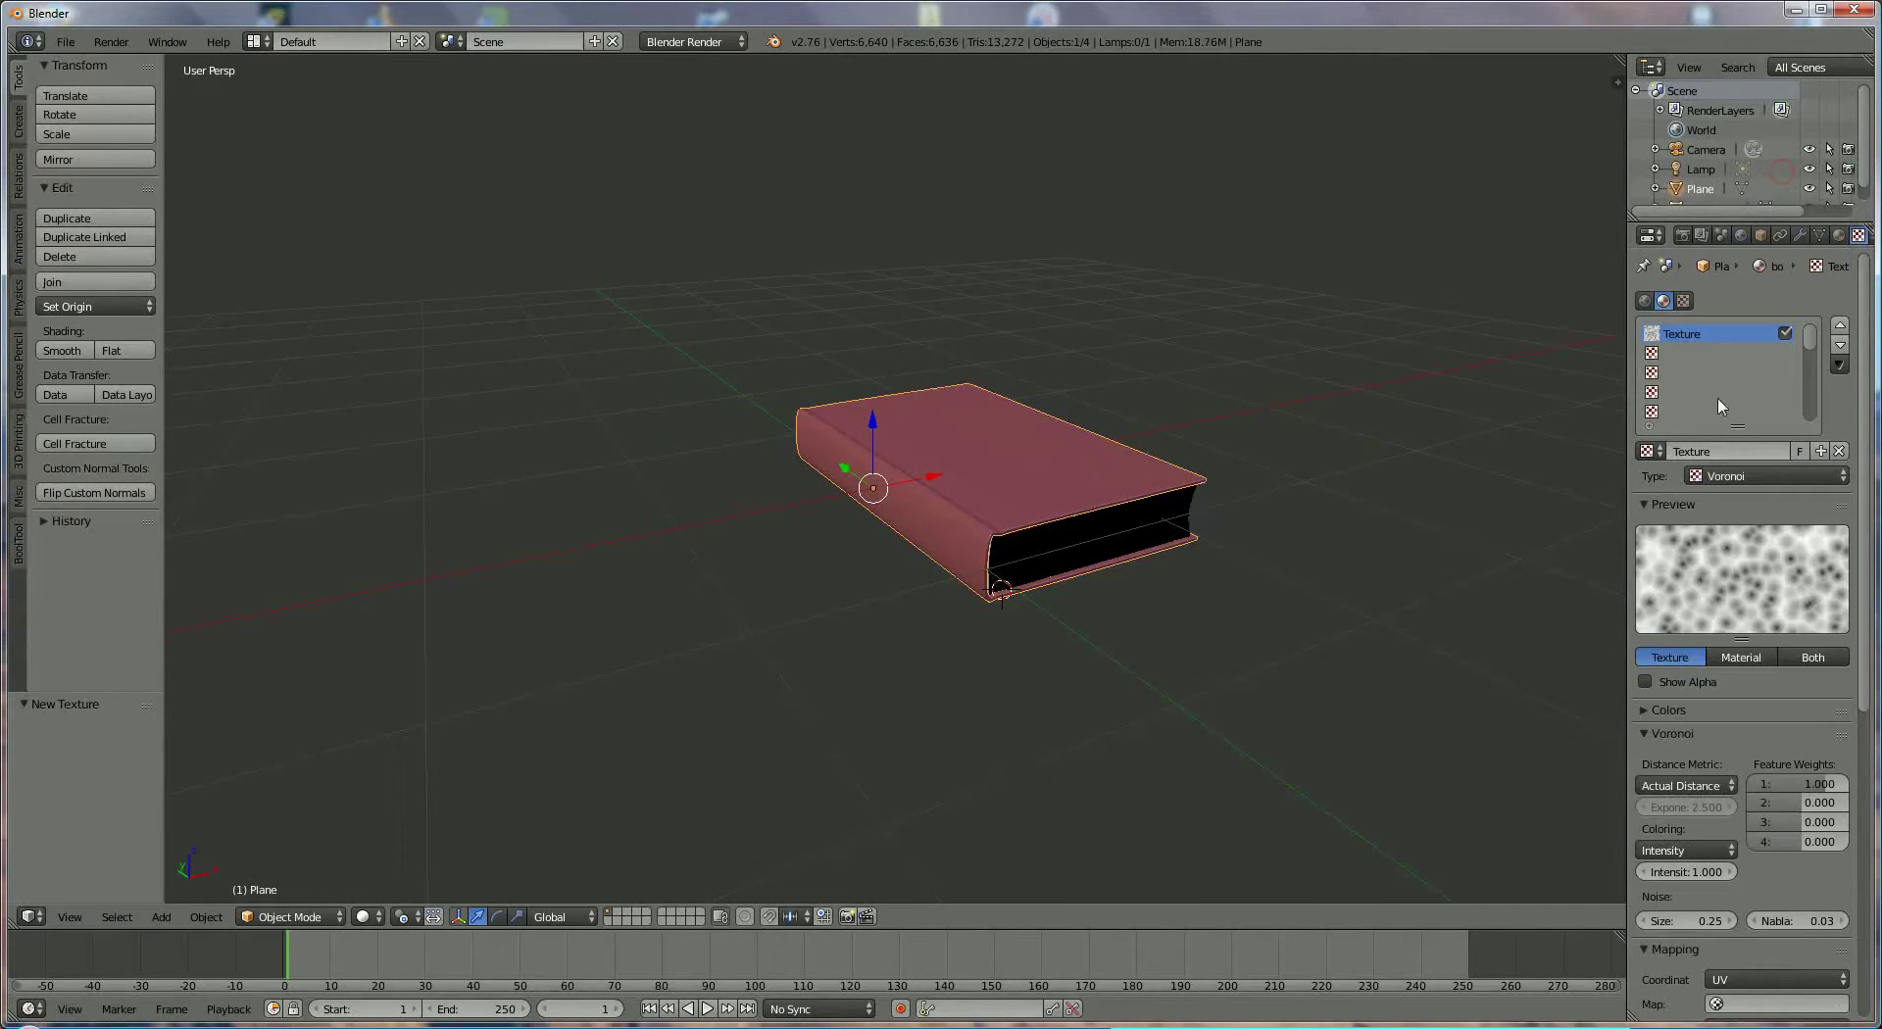
{"action": "left_click", "coordinate": [1812, 658]}
{"action": "scroll", "coordinate": [1735, 654], "scroll_direction": "down", "scroll_amount": 5}
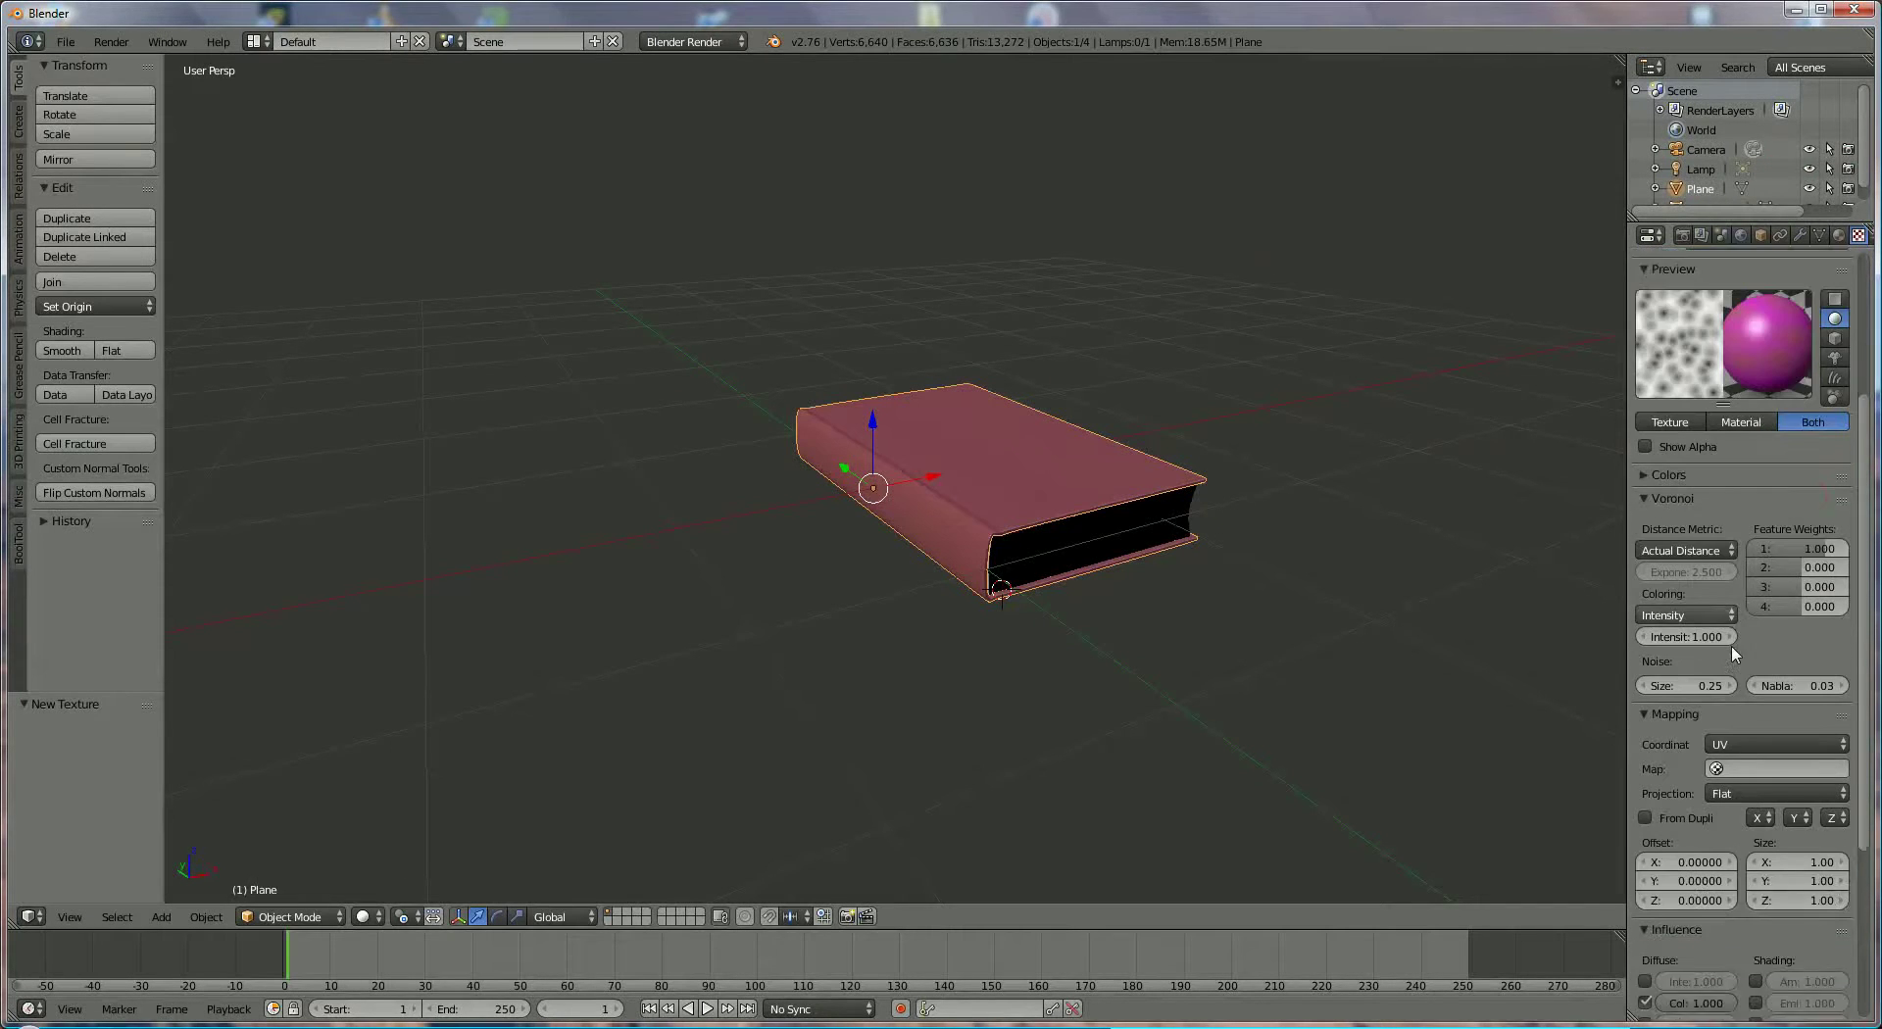
{"action": "scroll", "coordinate": [1733, 655], "scroll_direction": "down", "scroll_amount": 6}
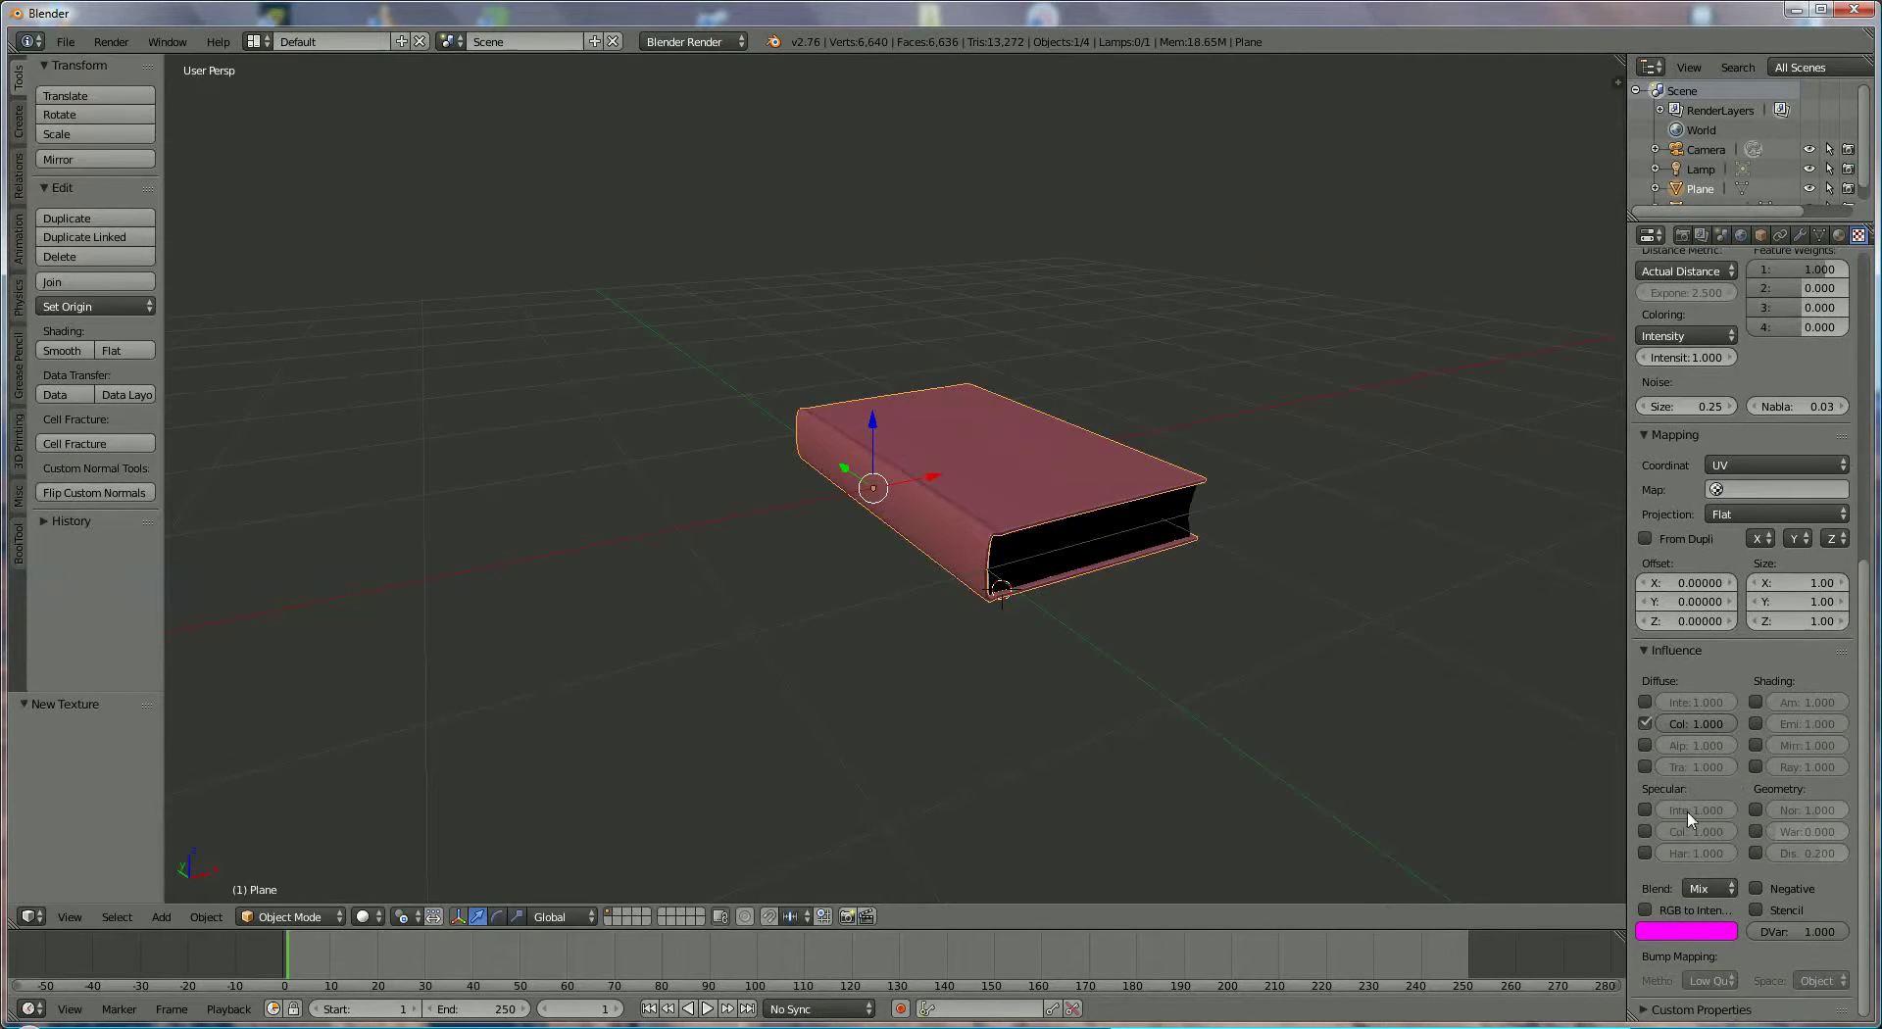
Colour the Voronoi texture with the book's sampled dark red, slightly brightened (0.227, 0.056, 0.104)
{"action": "left_click", "coordinate": [1701, 936]}
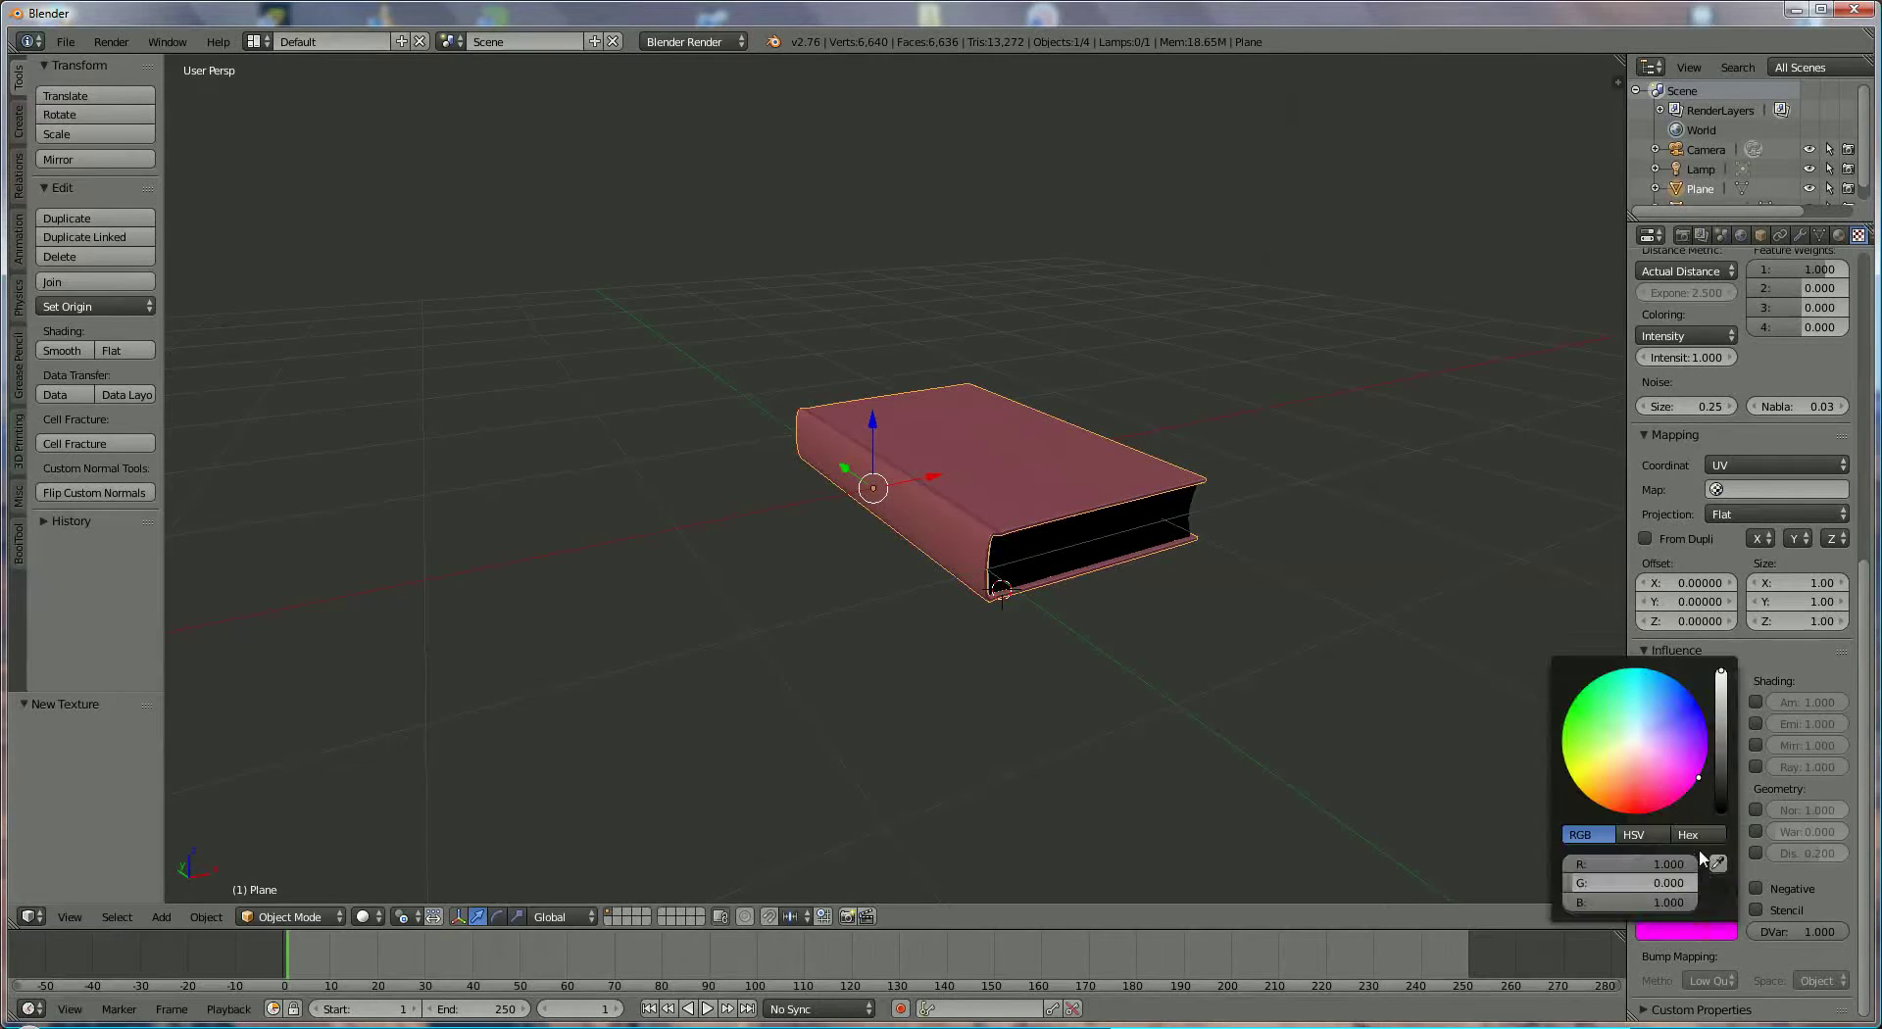
{"action": "left_click", "coordinate": [1646, 794]}
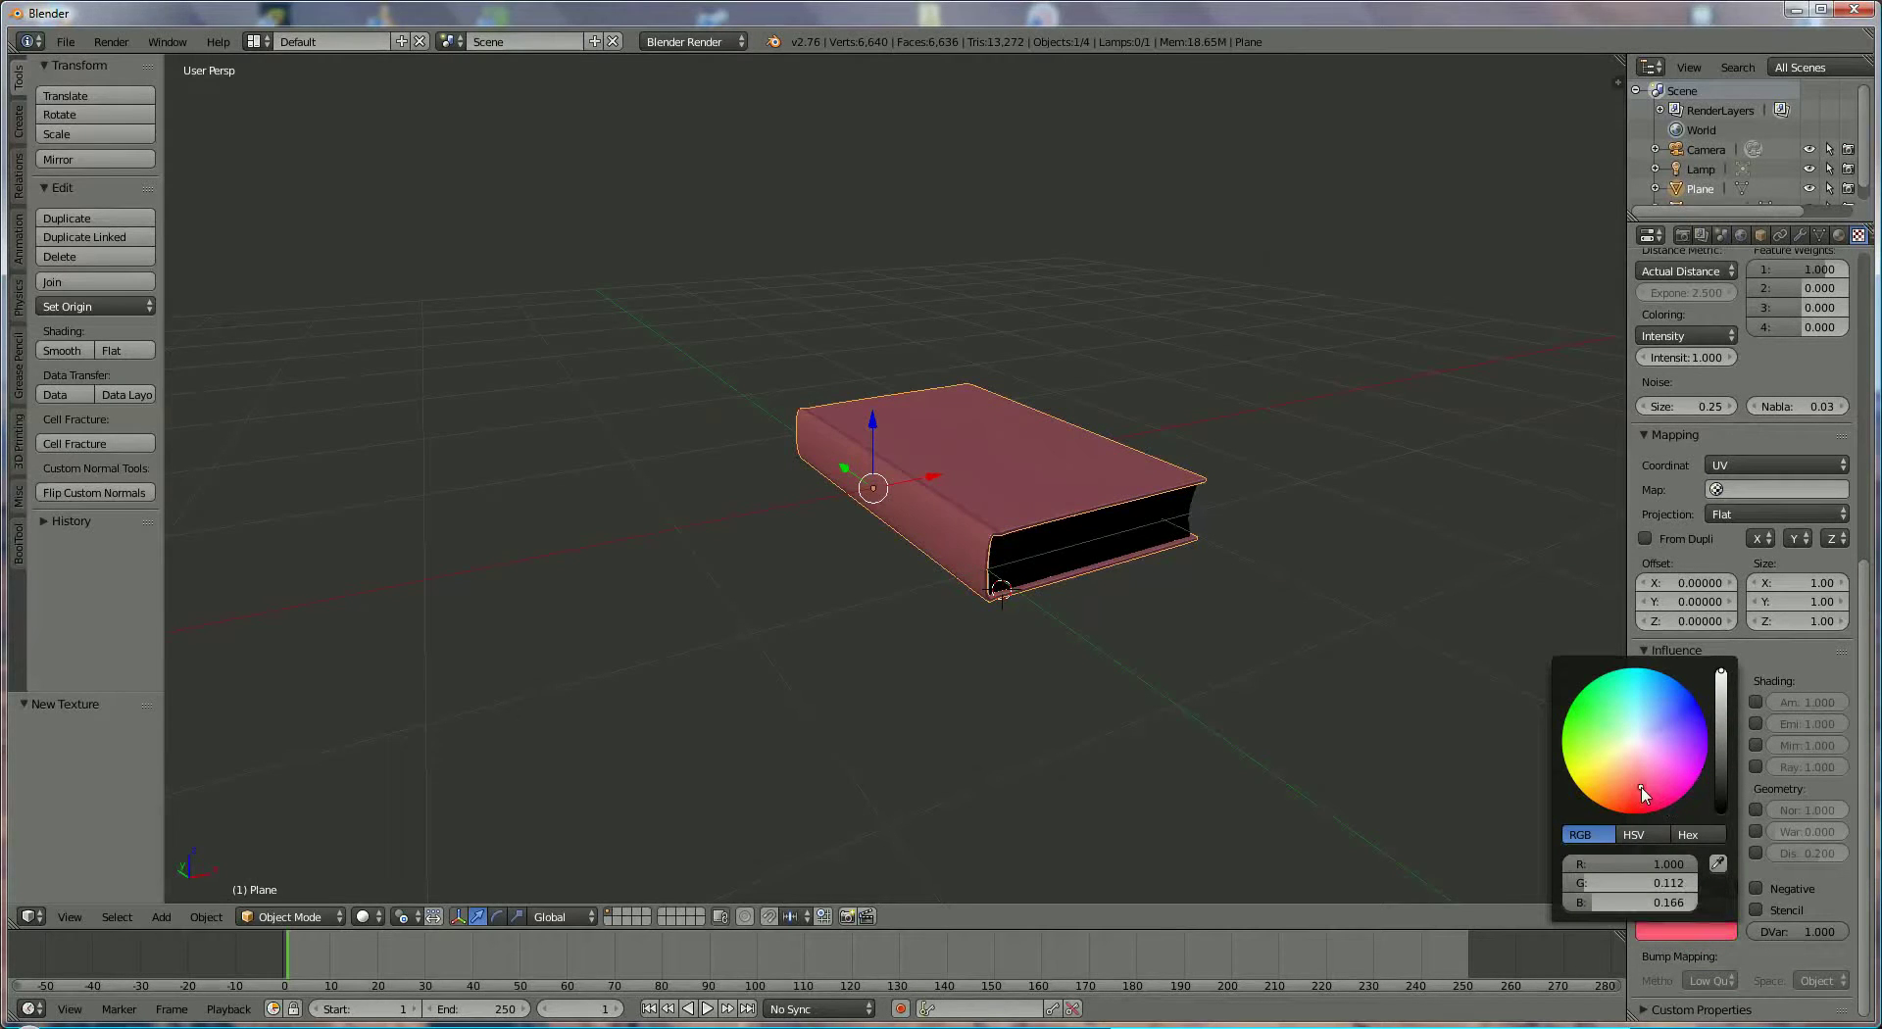
{"action": "left_click", "coordinate": [1717, 862]}
{"action": "left_click", "coordinate": [1096, 494]}
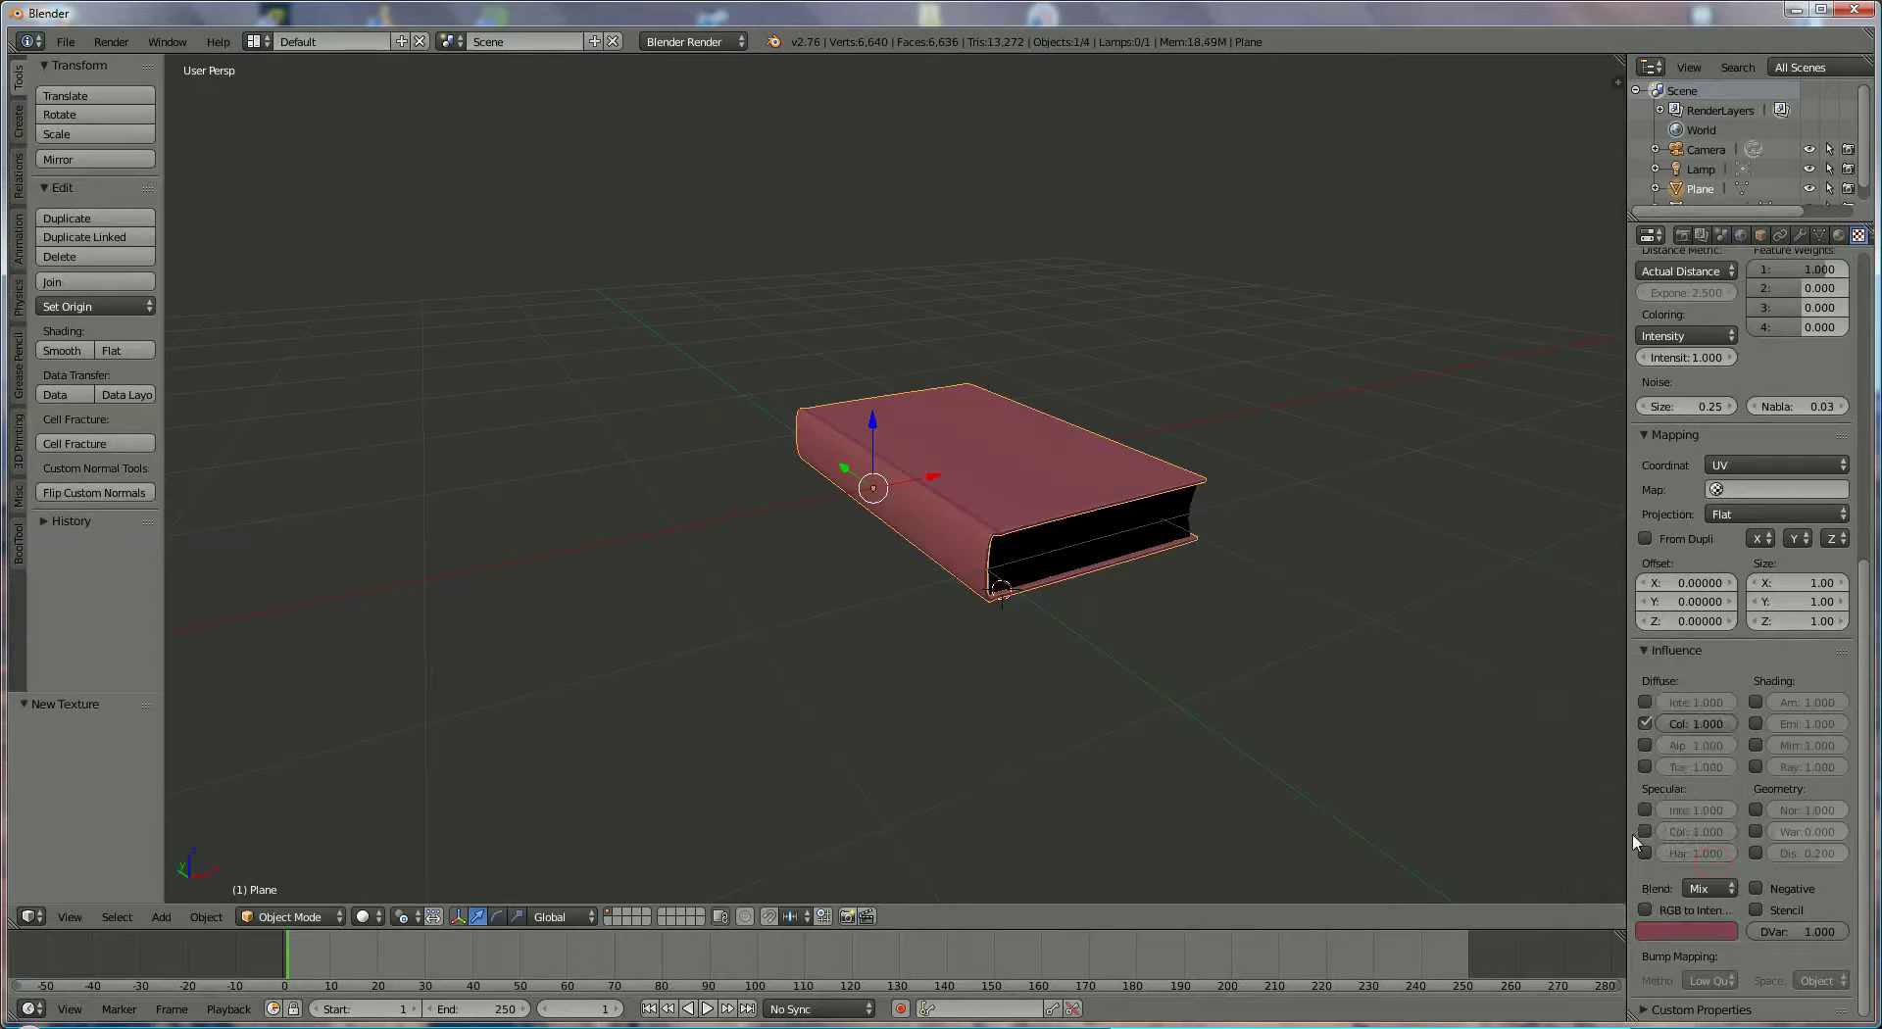
{"action": "left_click", "coordinate": [1713, 914]}
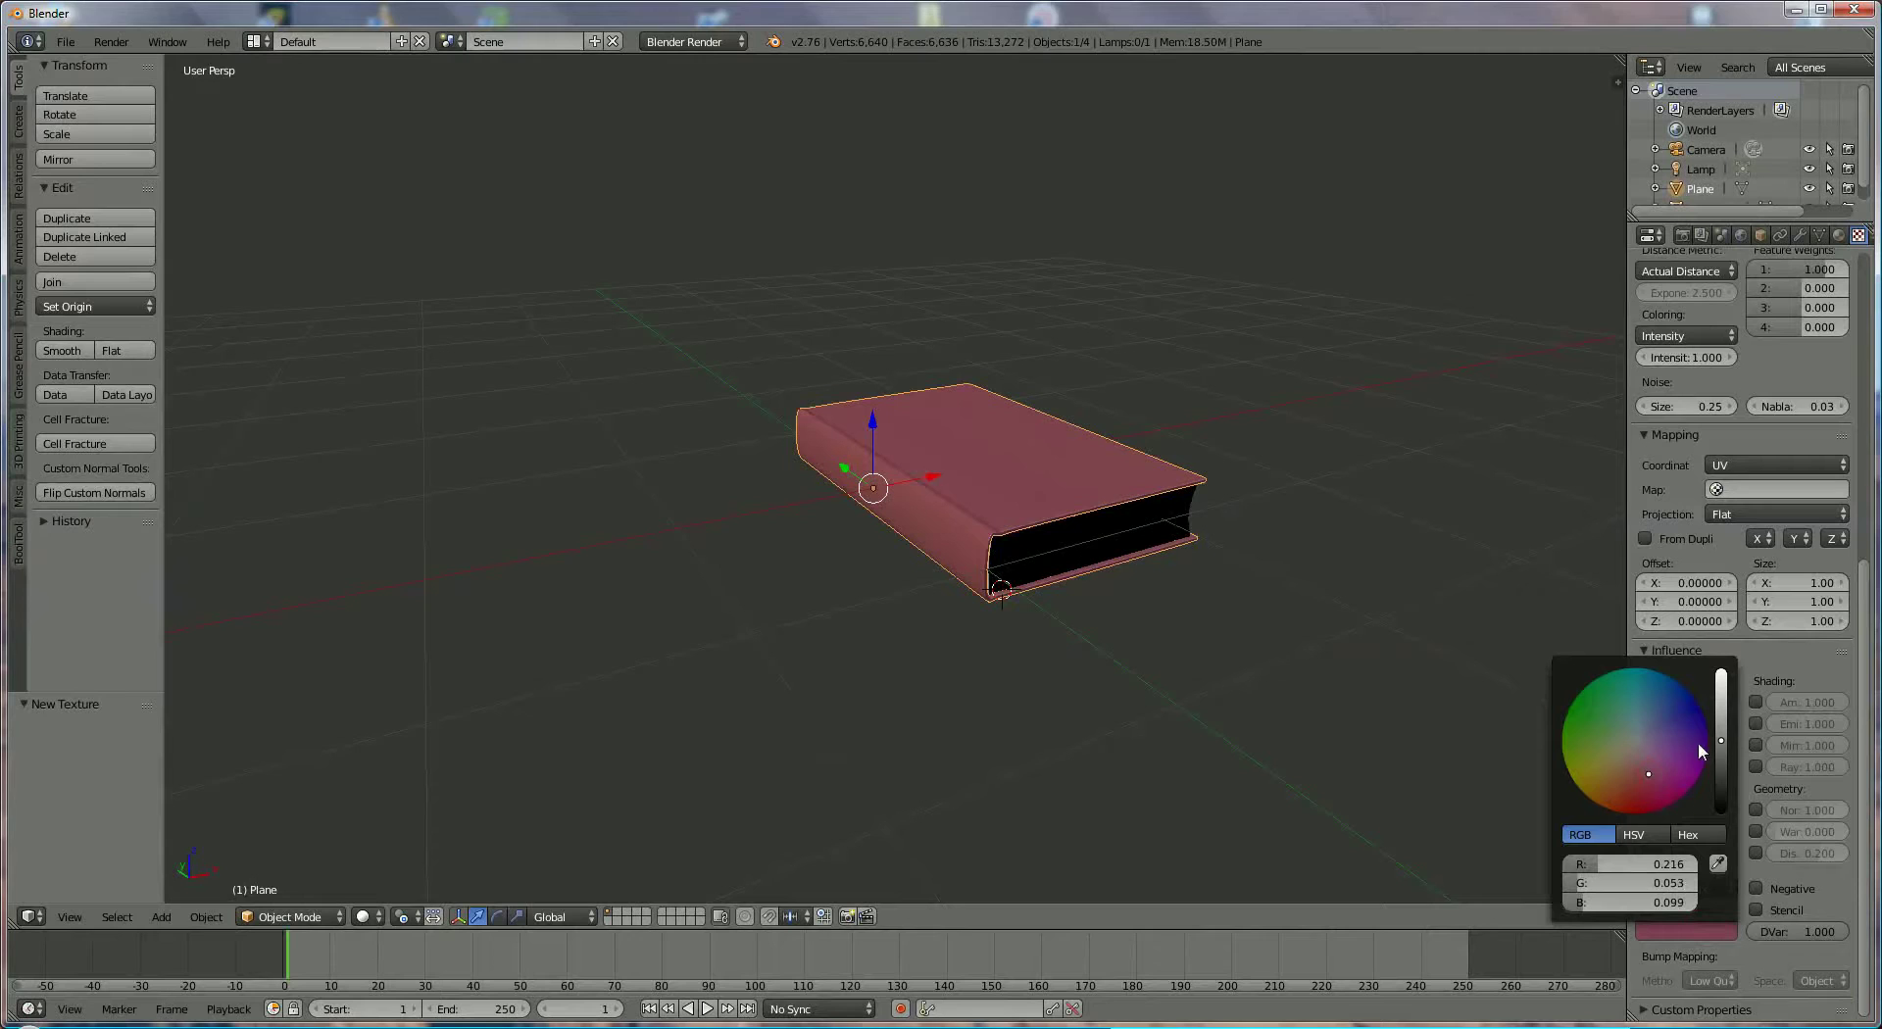
{"action": "left_click_drag", "start_coordinate": [1722, 747], "coordinate": [1721, 743]}
{"action": "scroll", "coordinate": [1774, 726], "scroll_direction": "up", "scroll_amount": 8}
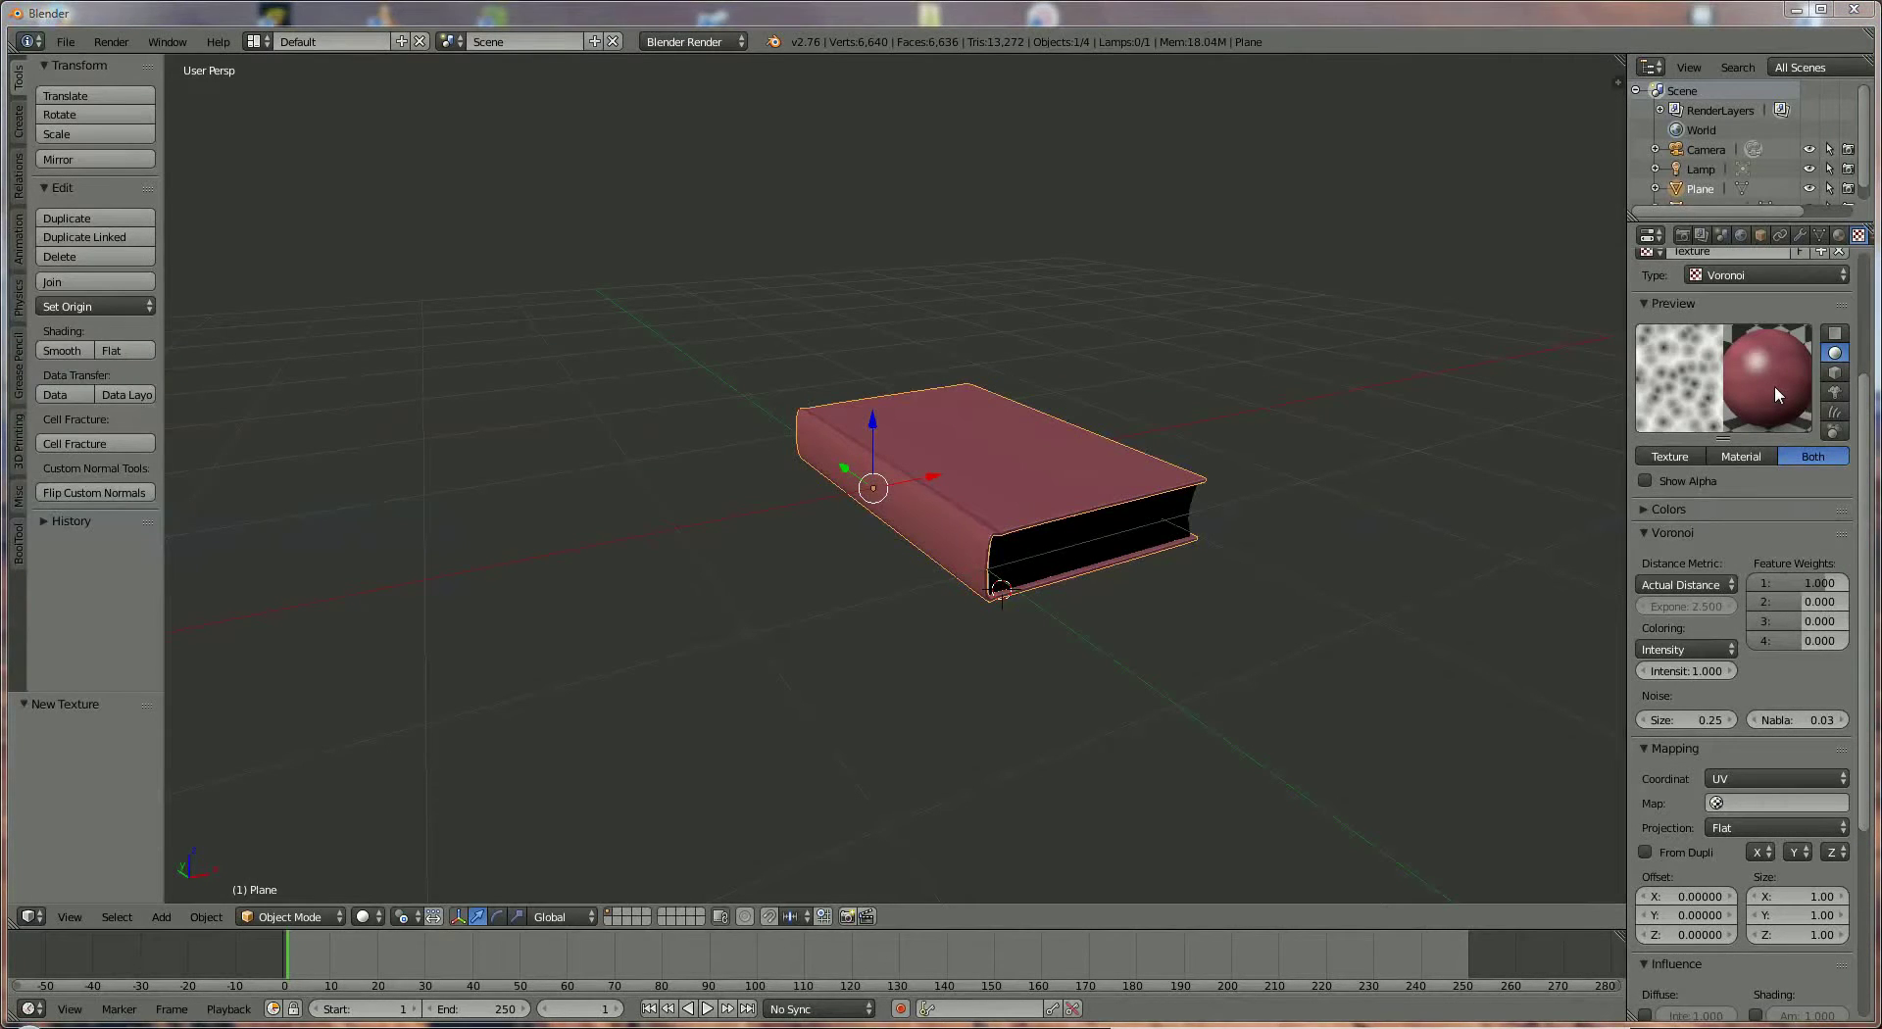
Change the Voronoi texture's Mapping Coordinates from UV to Object, then view the book from above
{"action": "left_click", "coordinate": [1792, 776]}
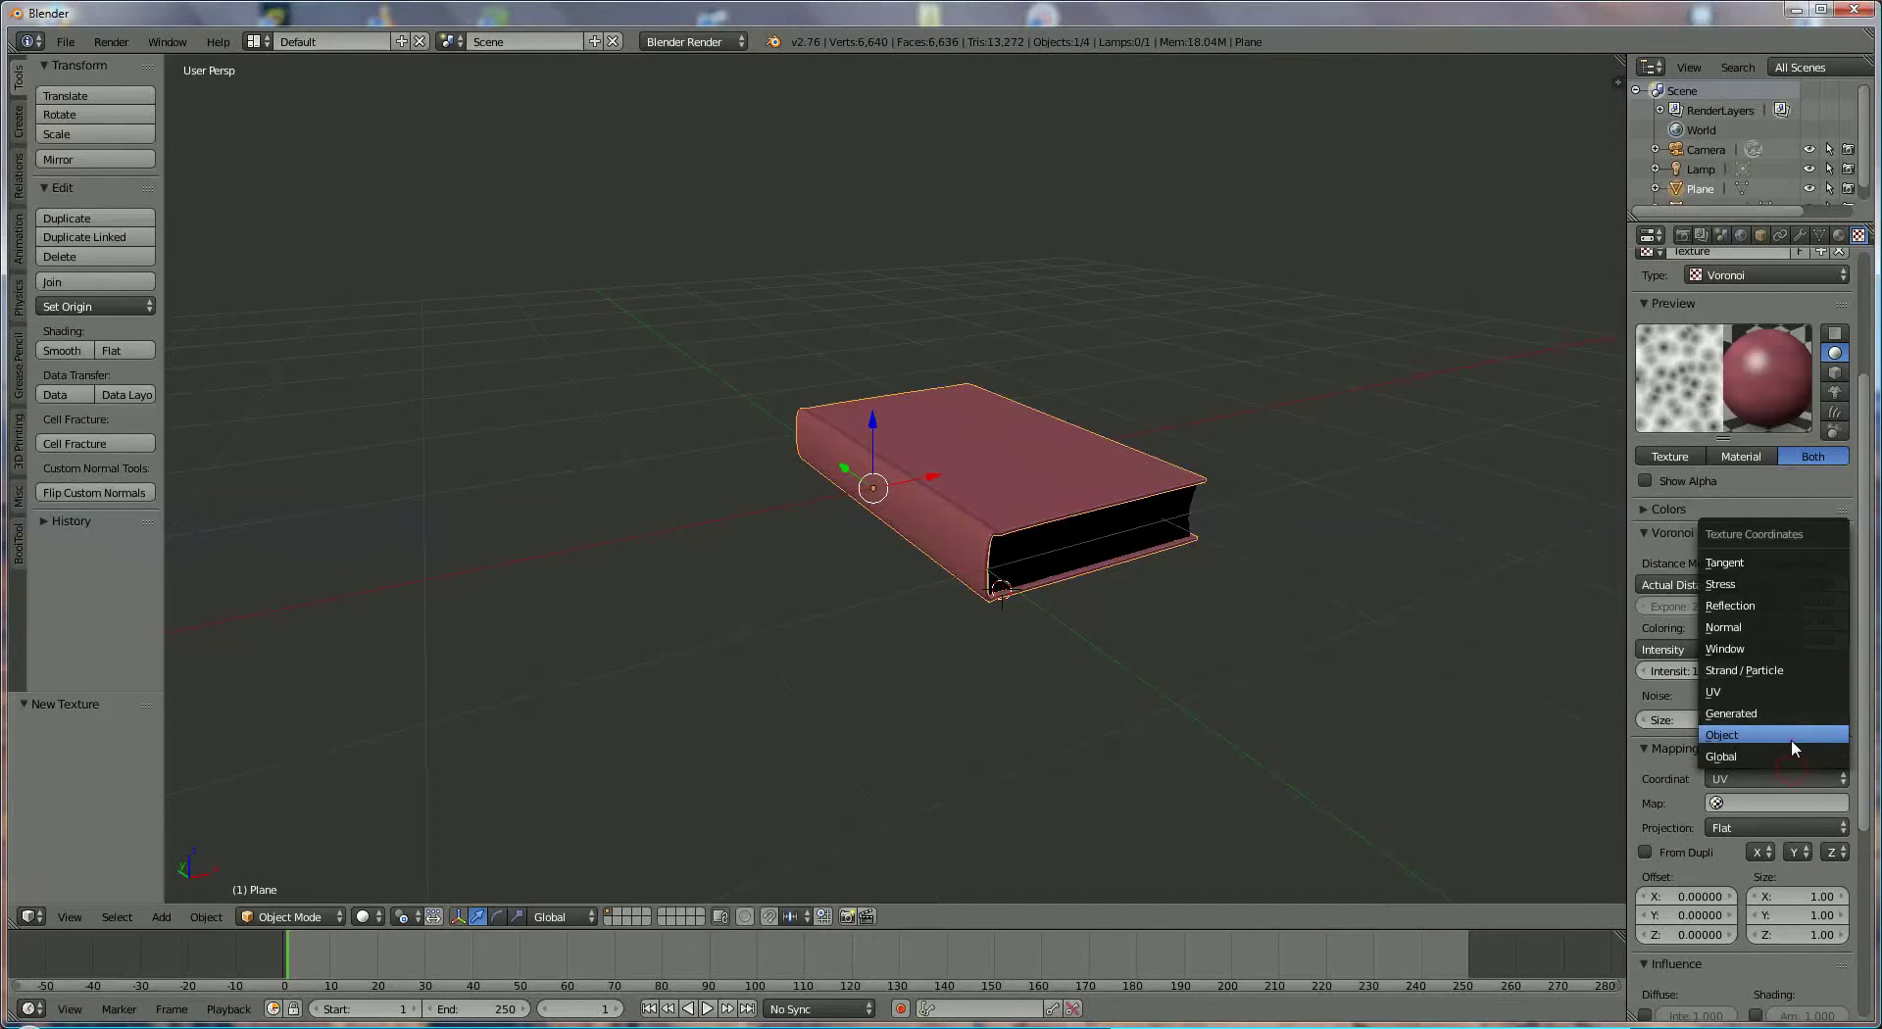
{"action": "left_click", "coordinate": [1791, 737]}
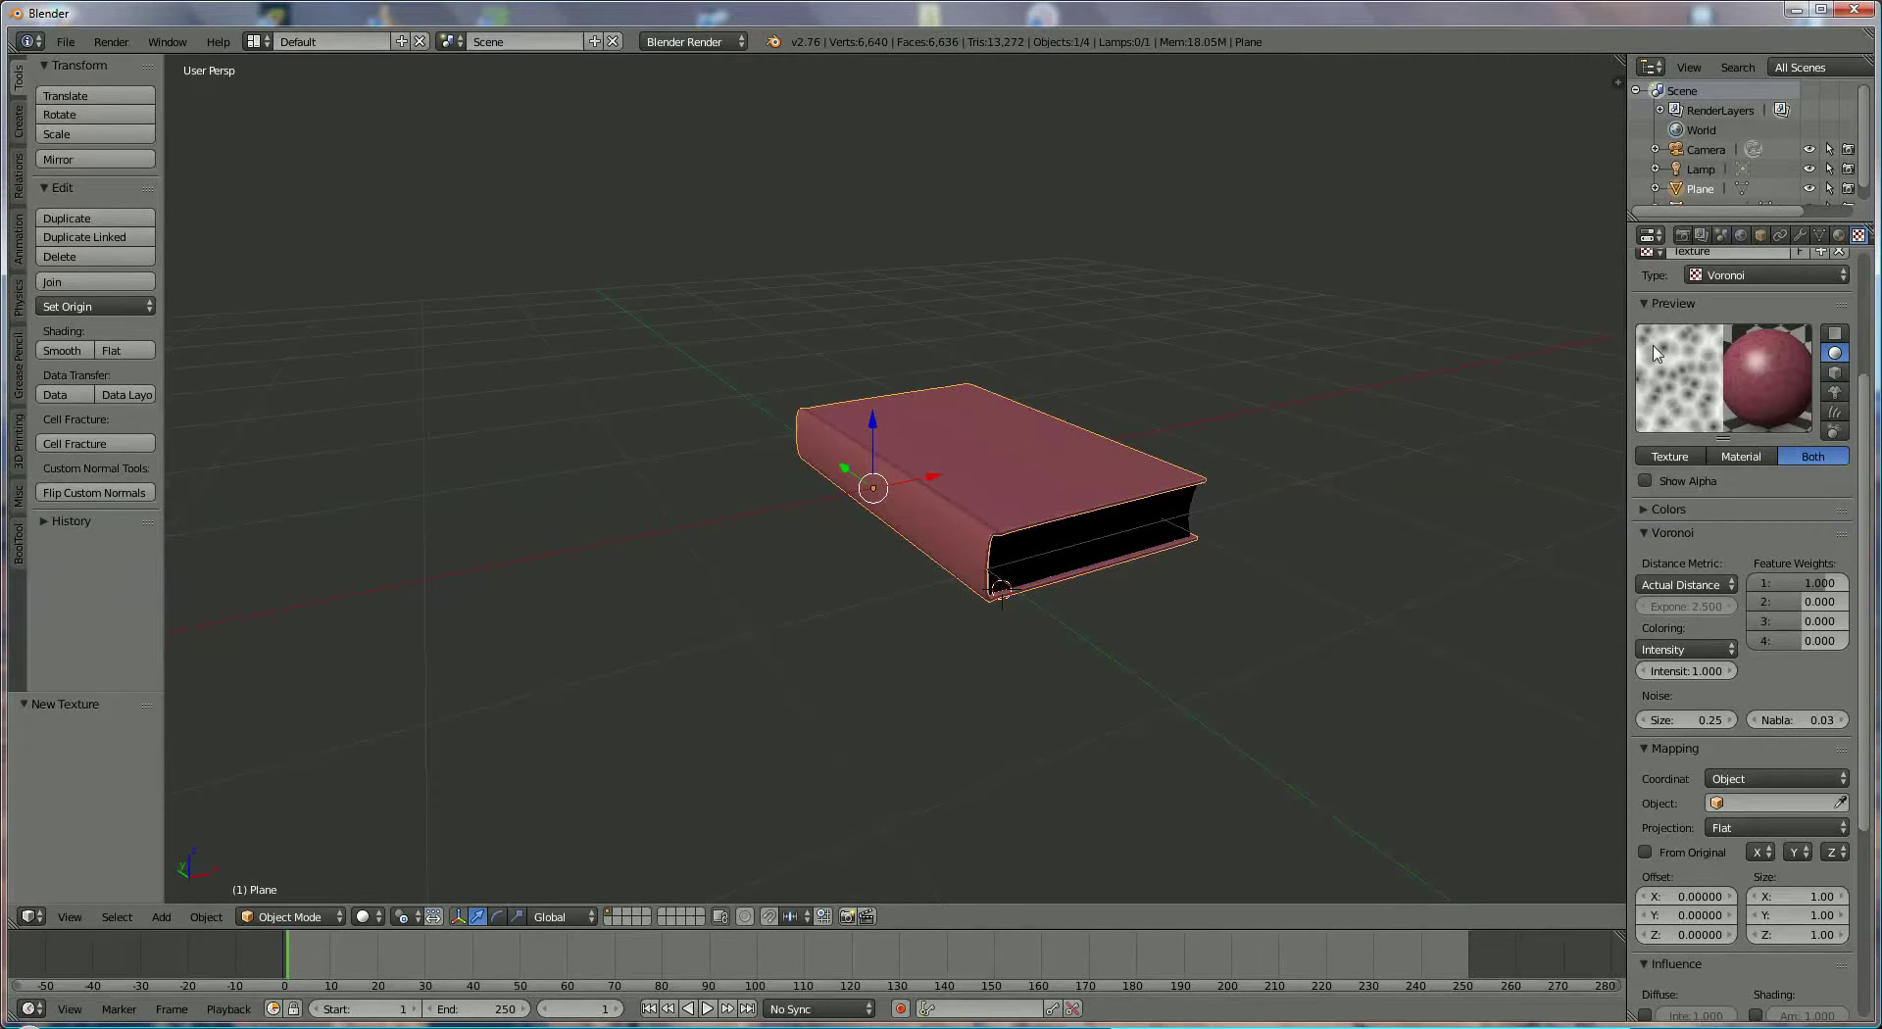
{"action": "middle_click_drag", "start_coordinate": [1086, 621], "coordinate": [1320, 609]}
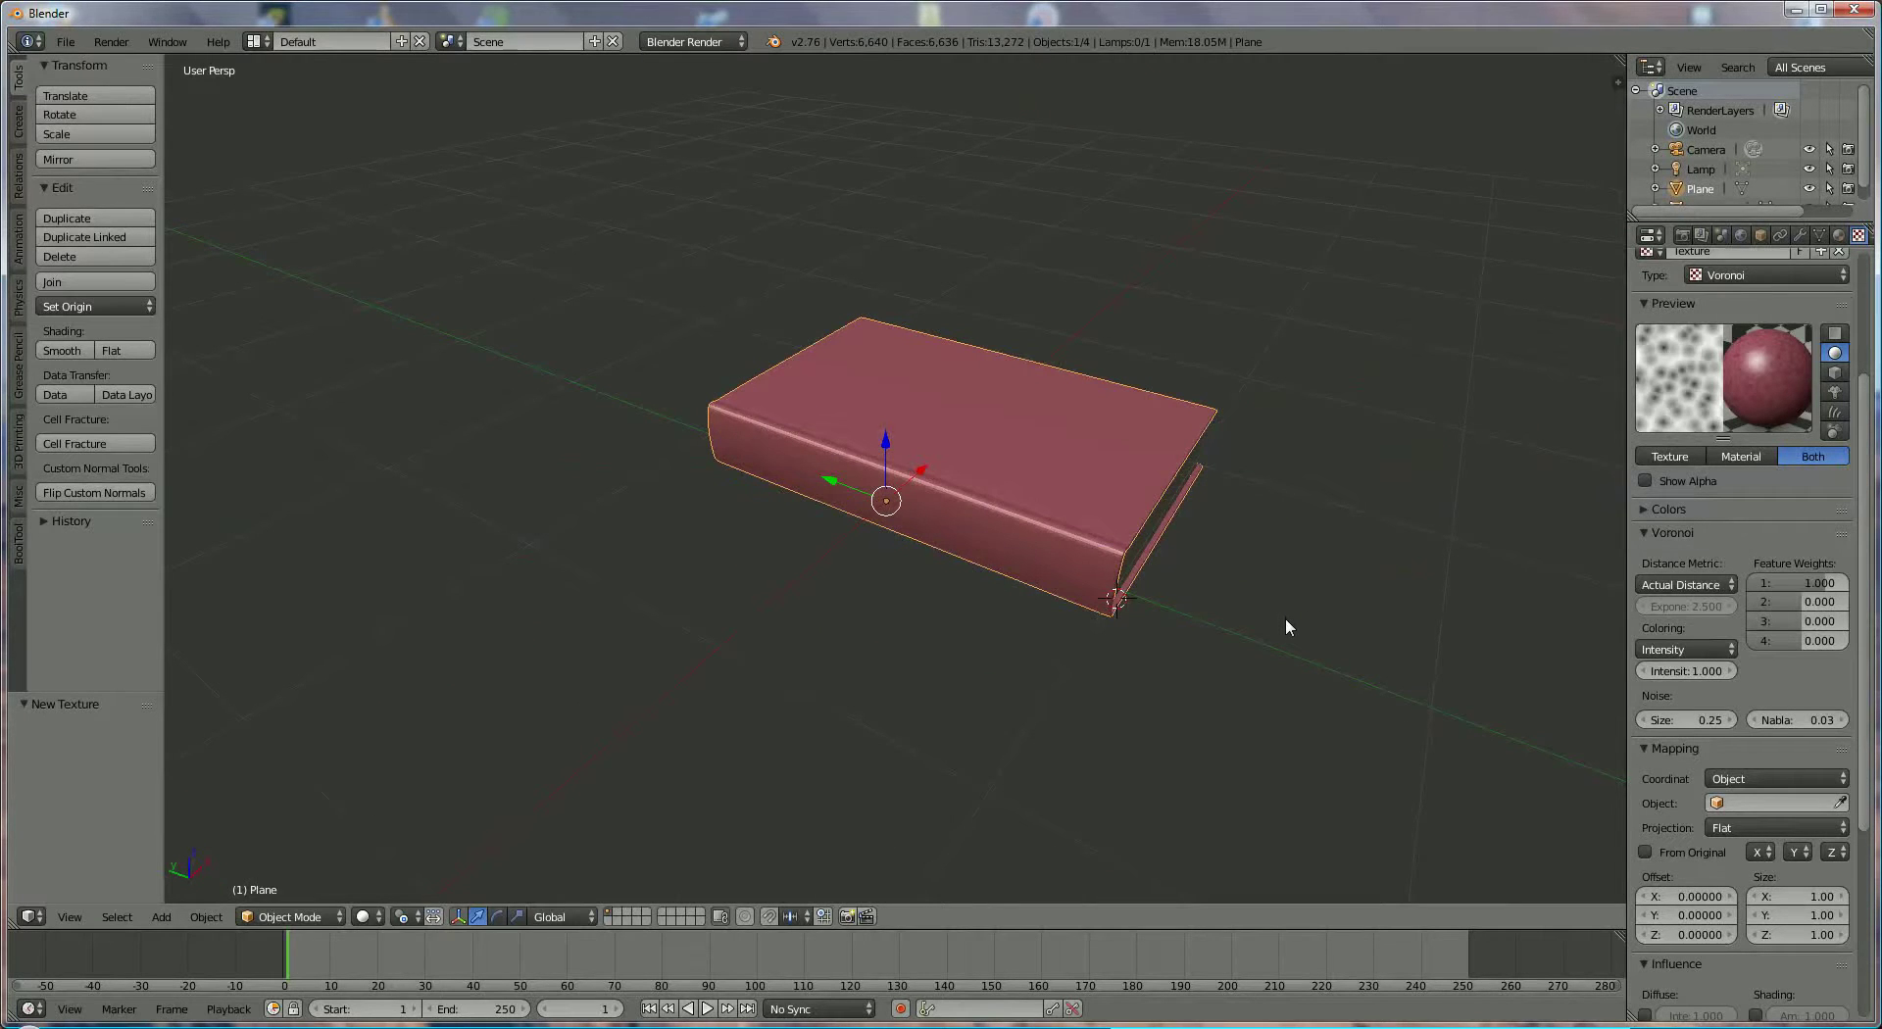
With Lock Camera to View on, pan, zoom and orbit to frame the book obliquely, then unlock it
{"action": "key", "text": "KP_0"}
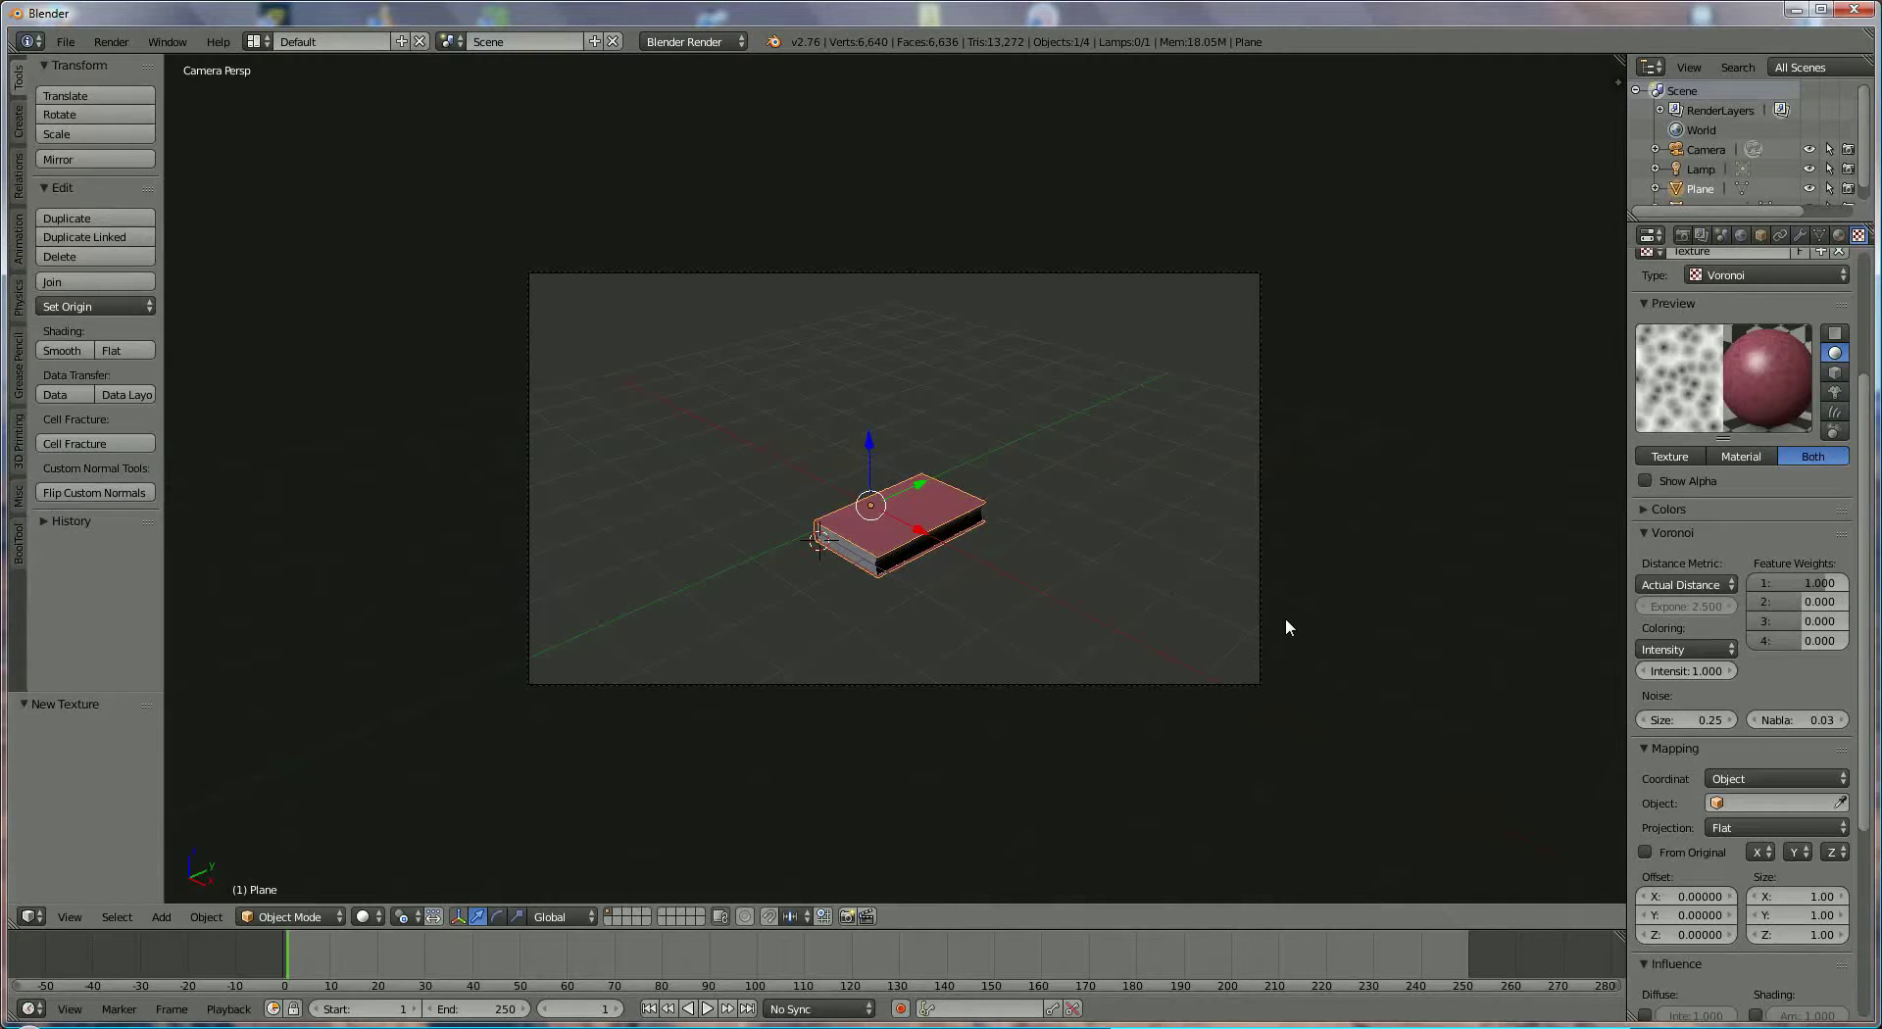
{"action": "key", "text": "n"}
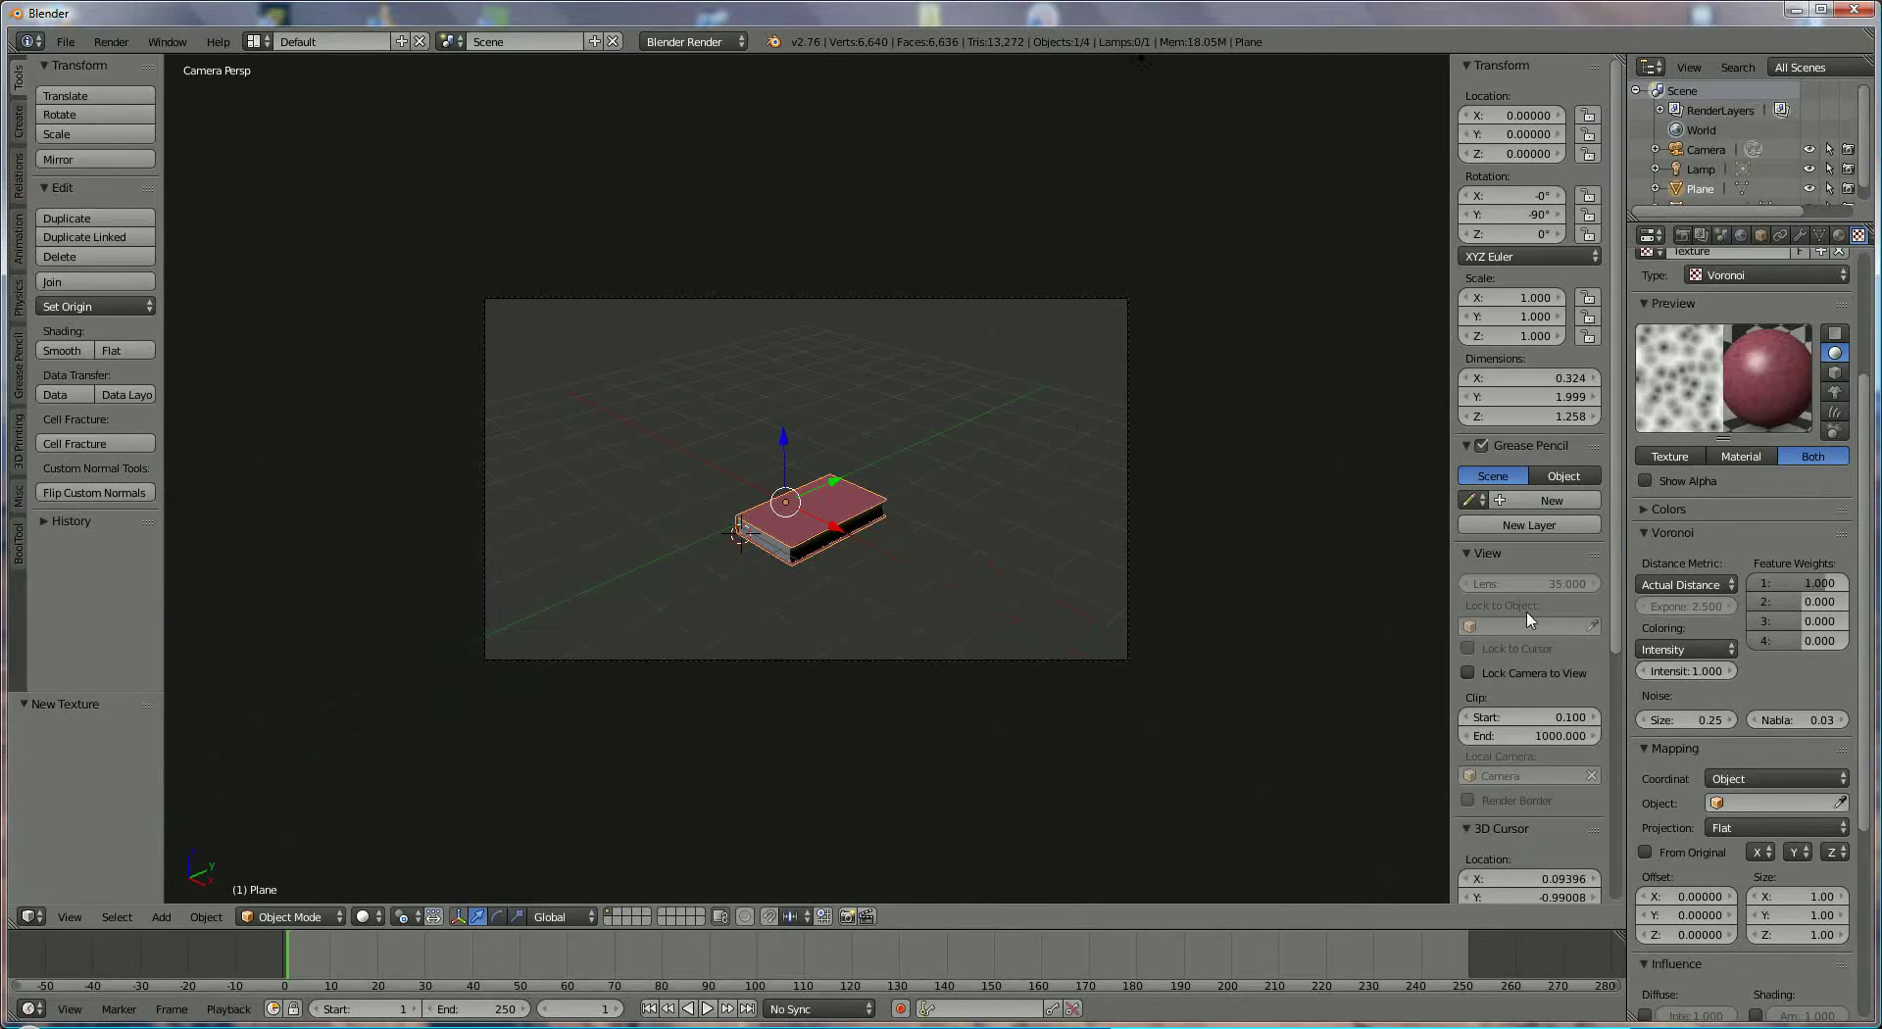
{"action": "left_click", "coordinate": [1469, 675]}
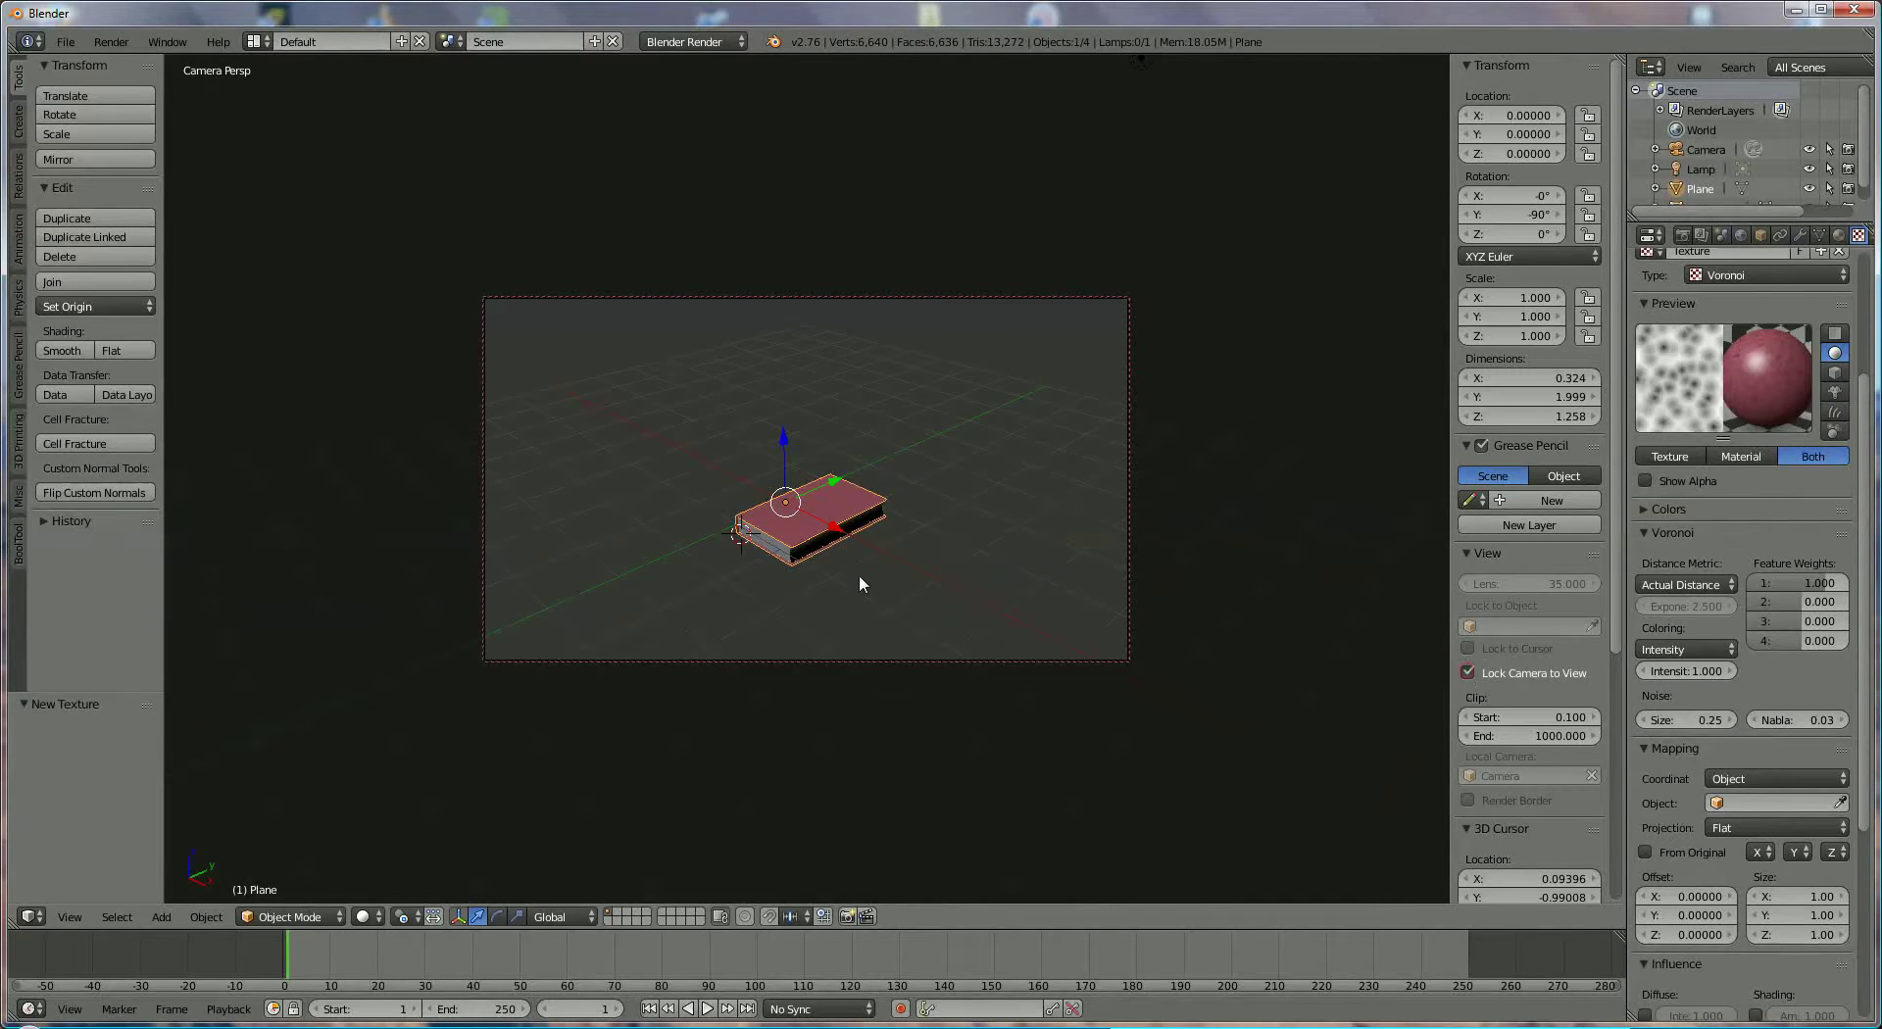
{"action": "middle_click_drag", "start_coordinate": [820, 572], "coordinate": [953, 548], "text": "shift"}
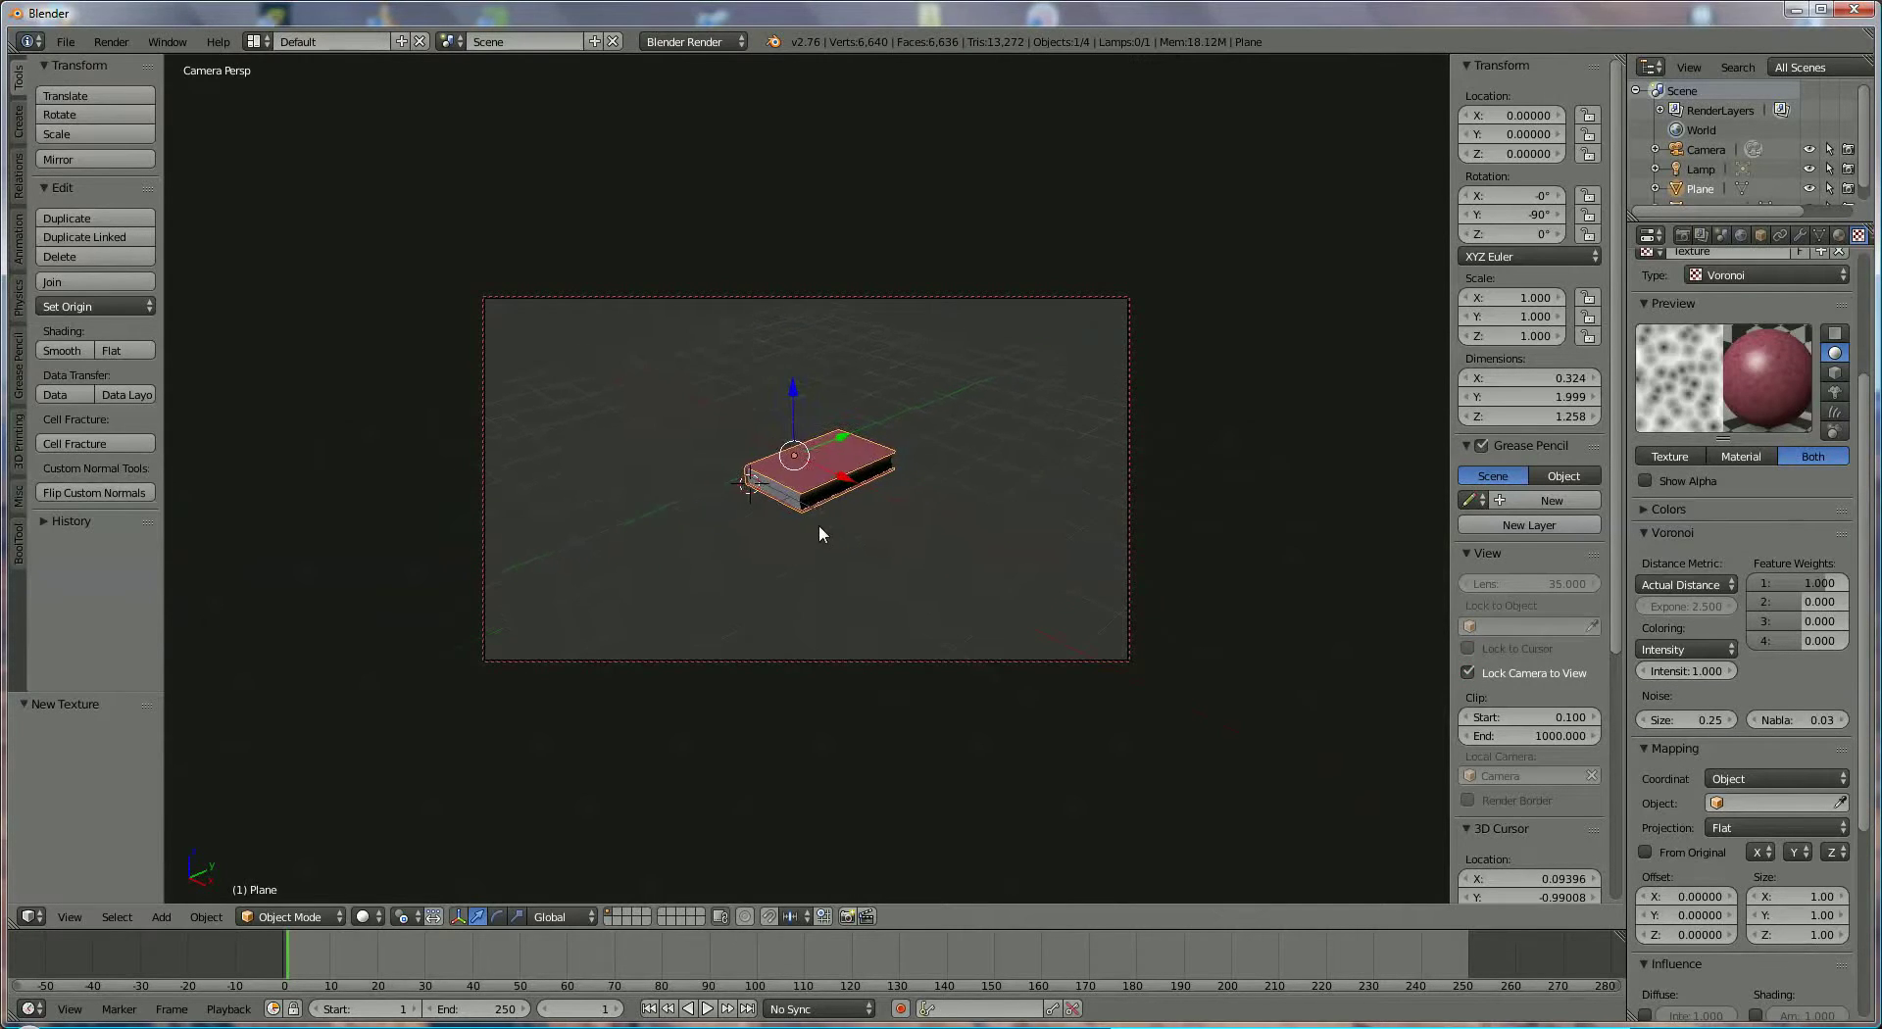
{"action": "scroll", "coordinate": [851, 539], "scroll_direction": "up", "scroll_amount": 5}
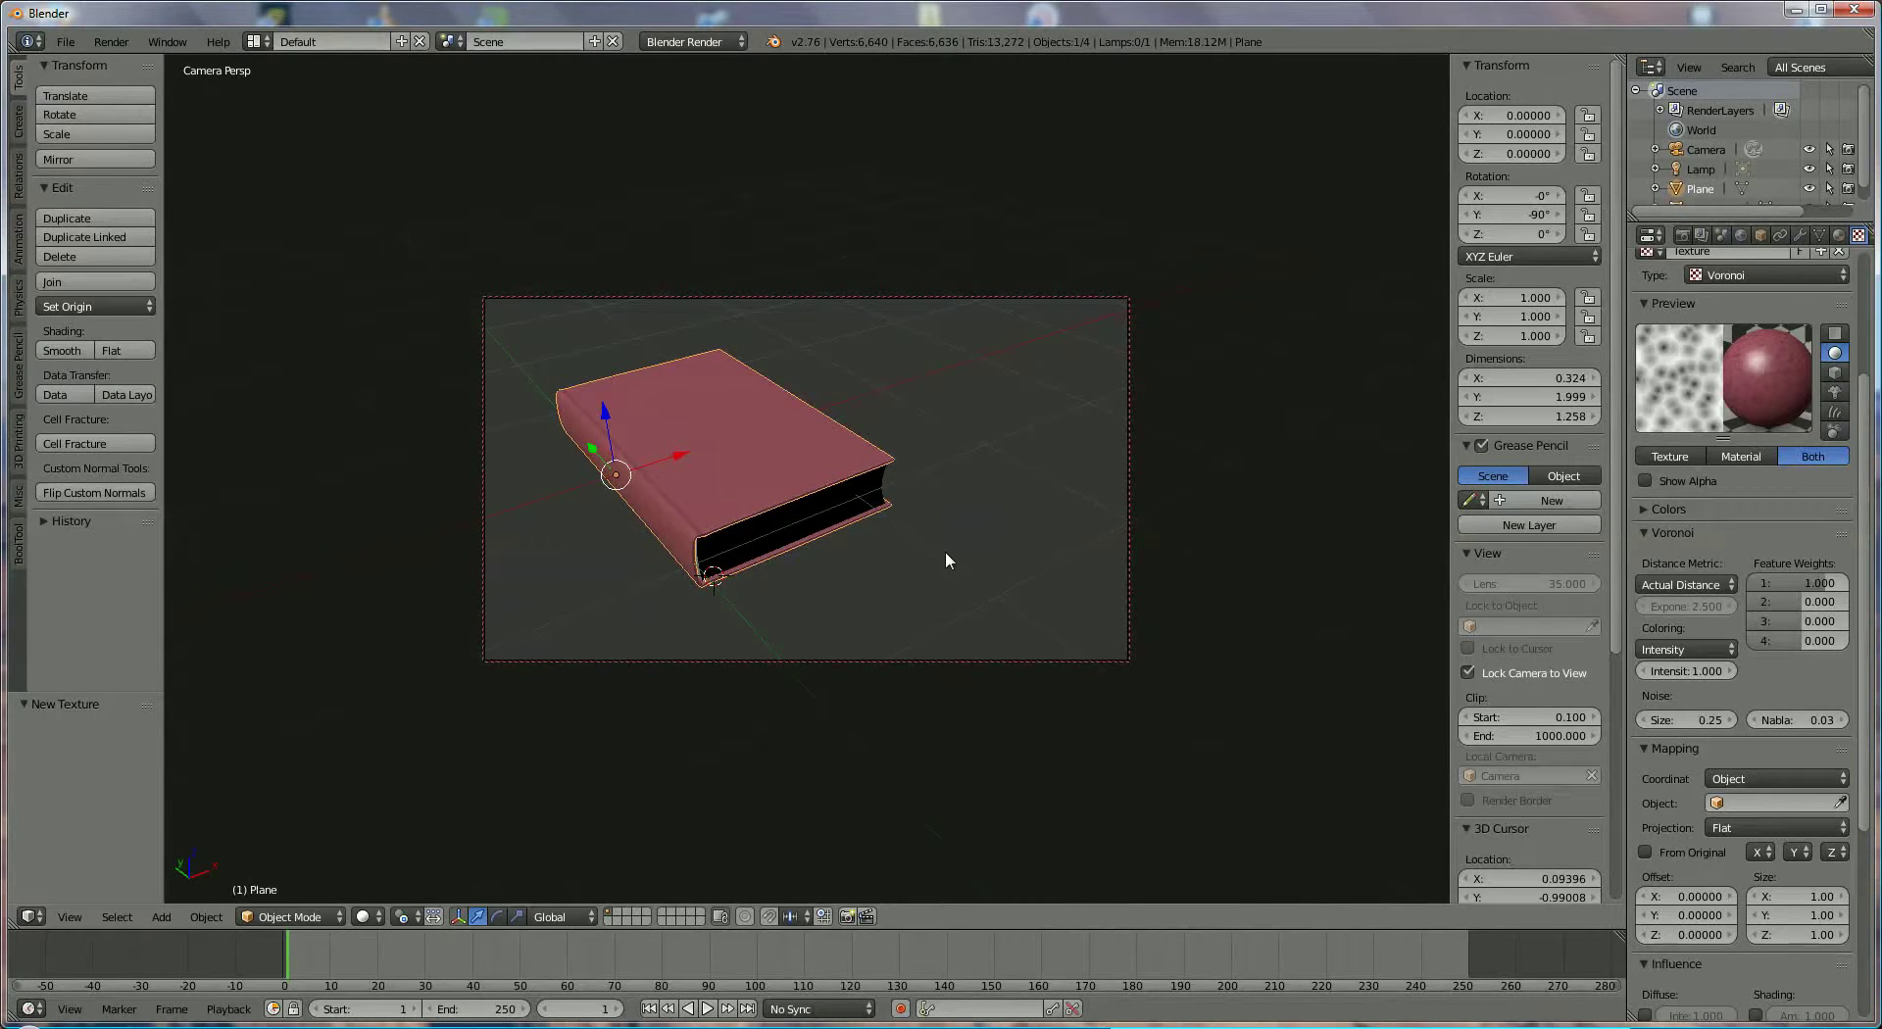
{"action": "middle_click_drag", "start_coordinate": [945, 551], "coordinate": [997, 545]}
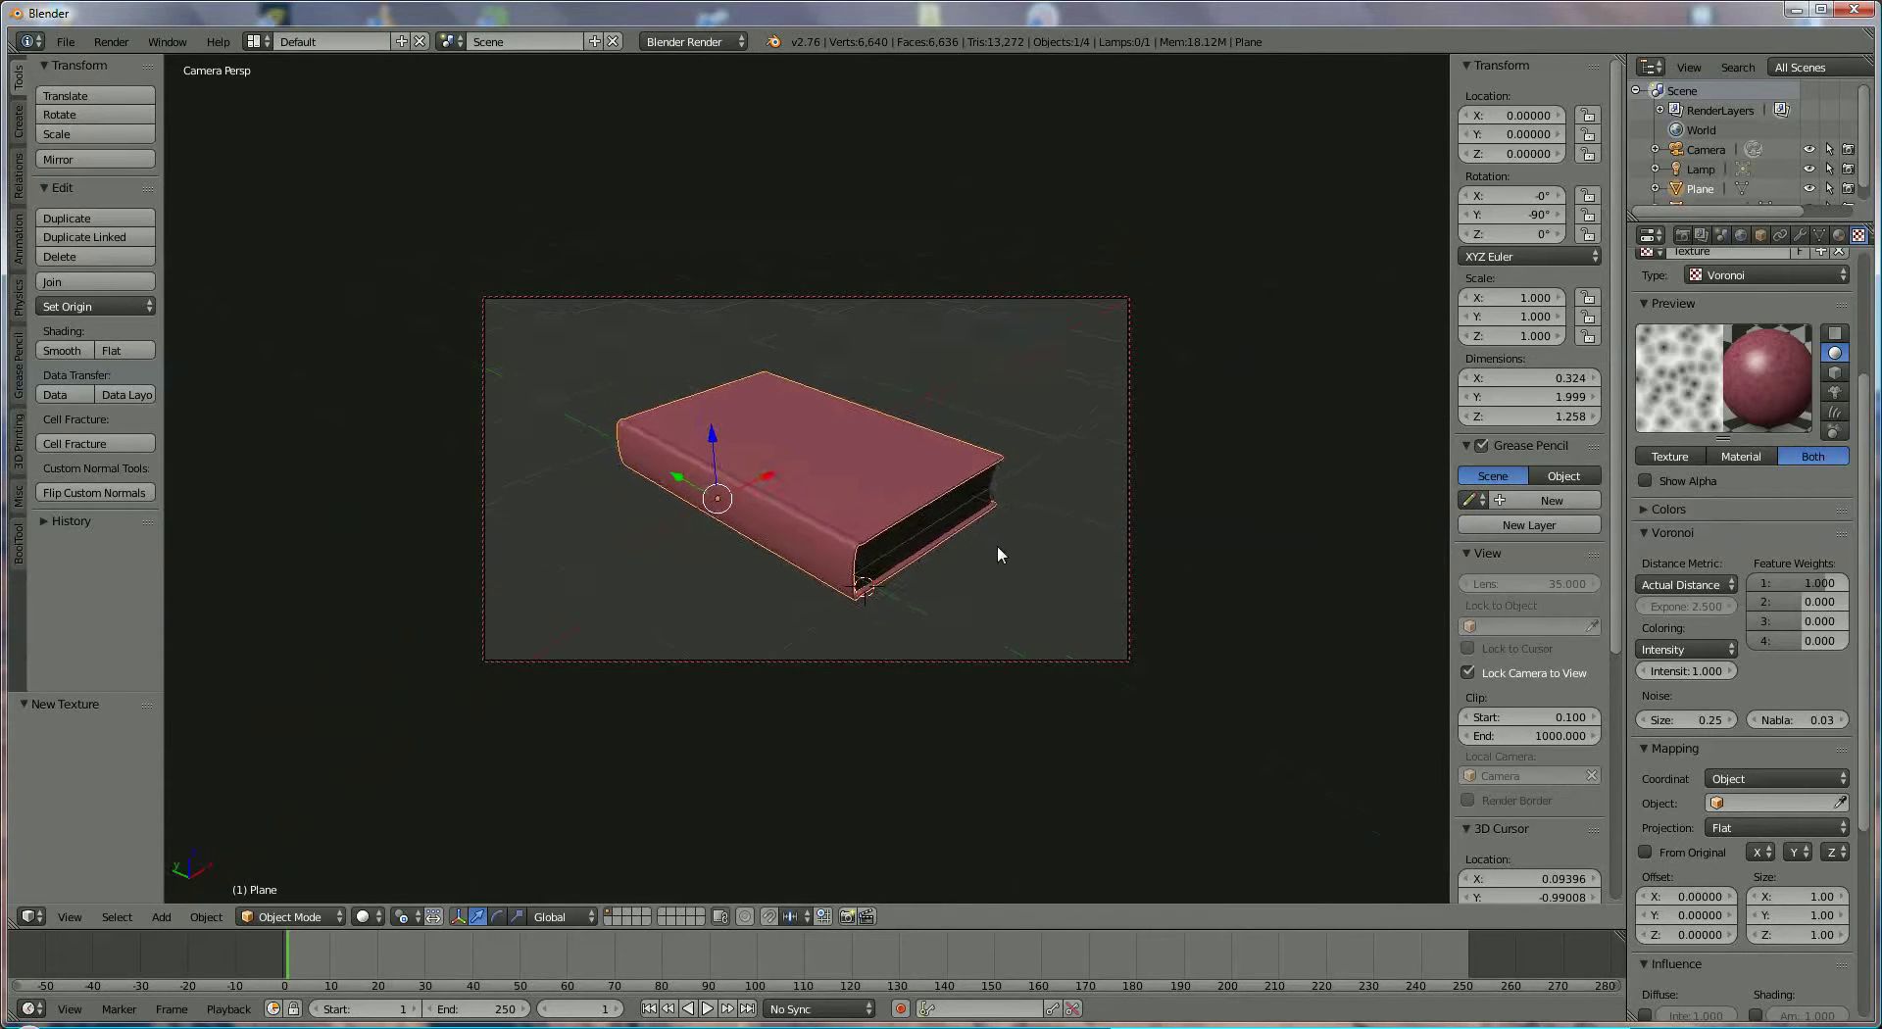
{"action": "scroll", "coordinate": [1002, 543], "scroll_direction": "up", "scroll_amount": 2}
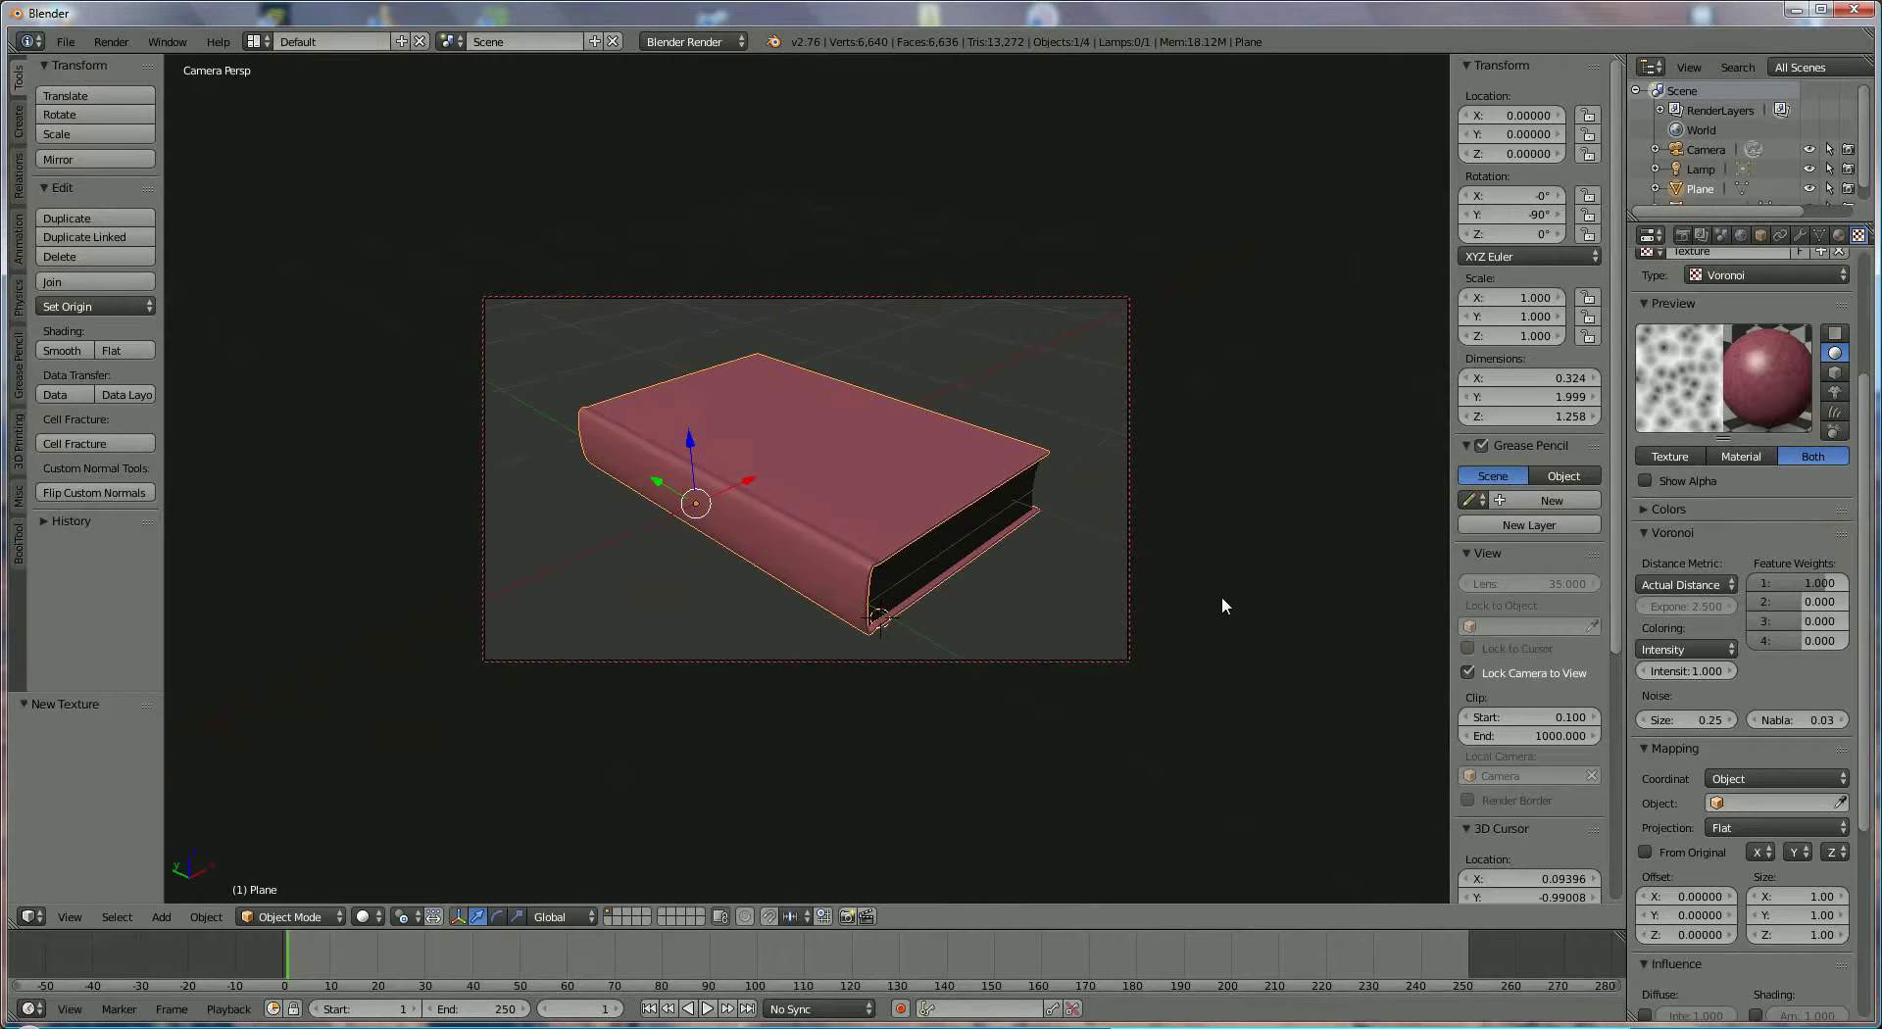
{"action": "left_click", "coordinate": [1469, 674]}
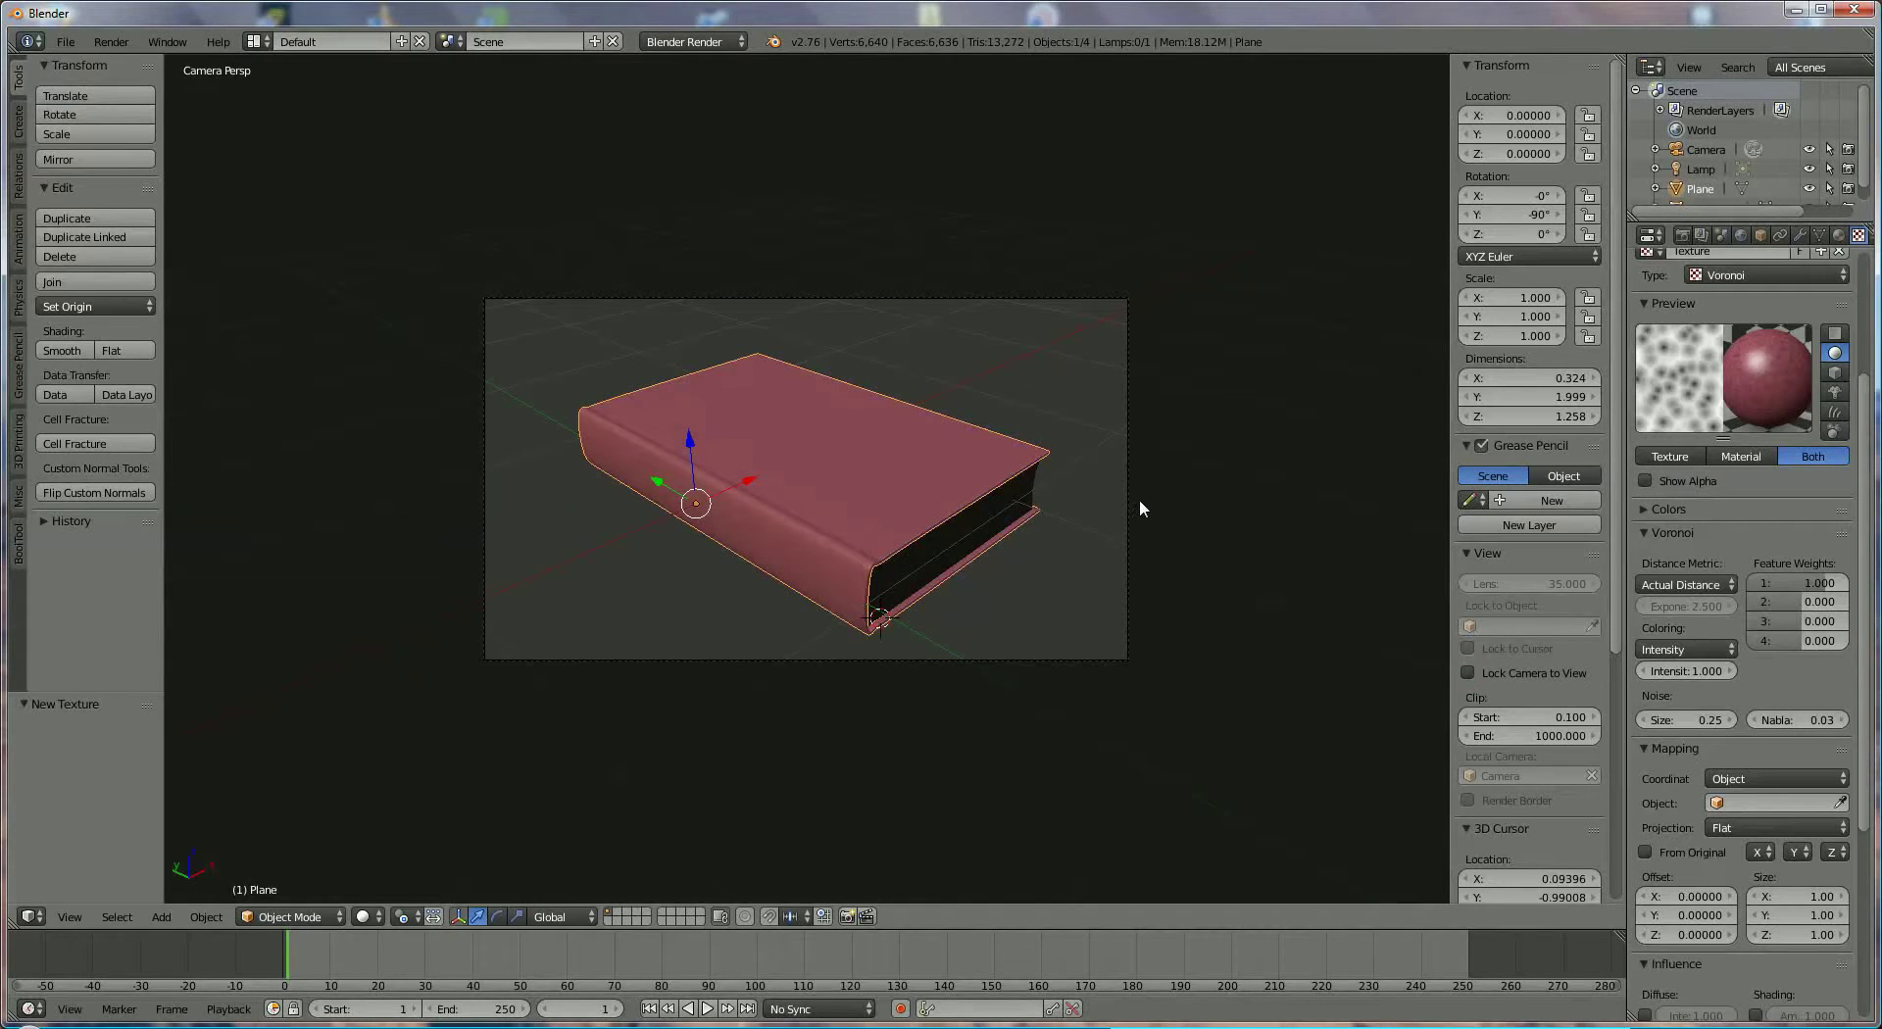
{"action": "key", "text": "KP_0"}
{"action": "middle_click_drag", "start_coordinate": [1176, 576], "coordinate": [1103, 615]}
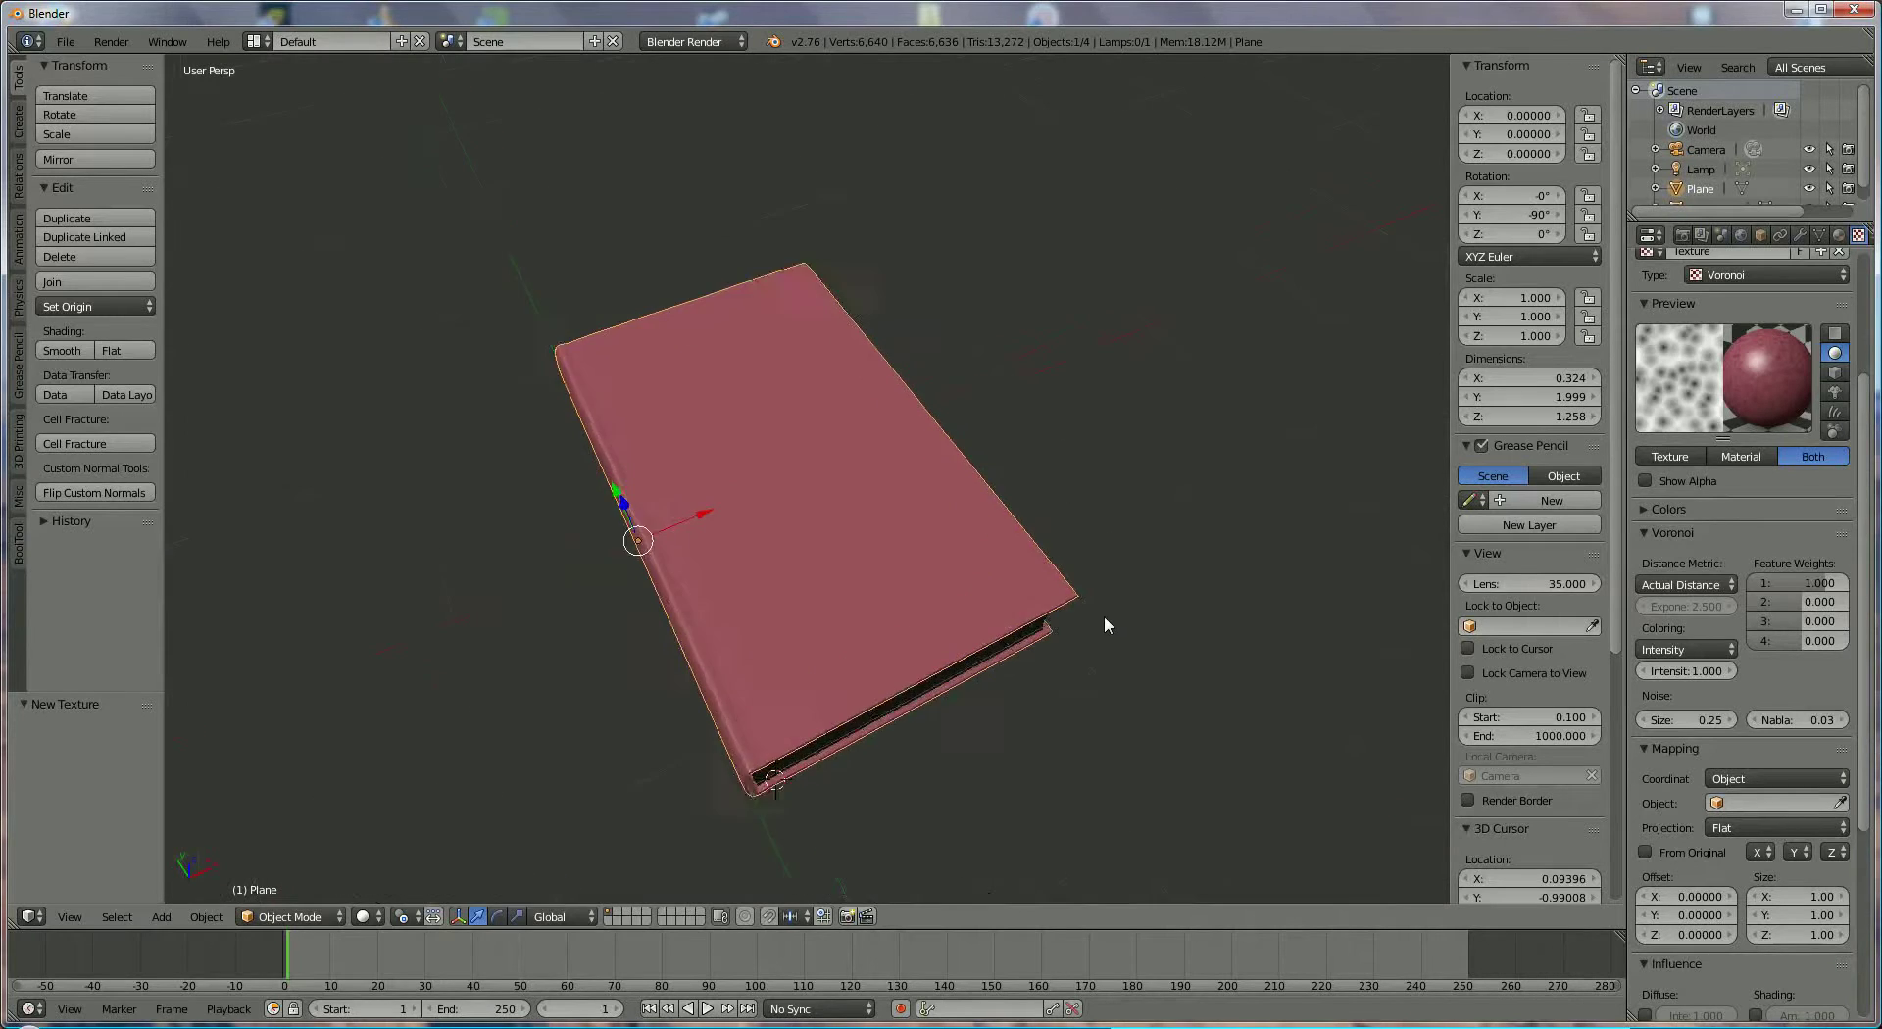
Select the lamp and adjust its height along Z toward the book
{"action": "scroll", "coordinate": [1104, 616], "scroll_direction": "down", "scroll_amount": 8}
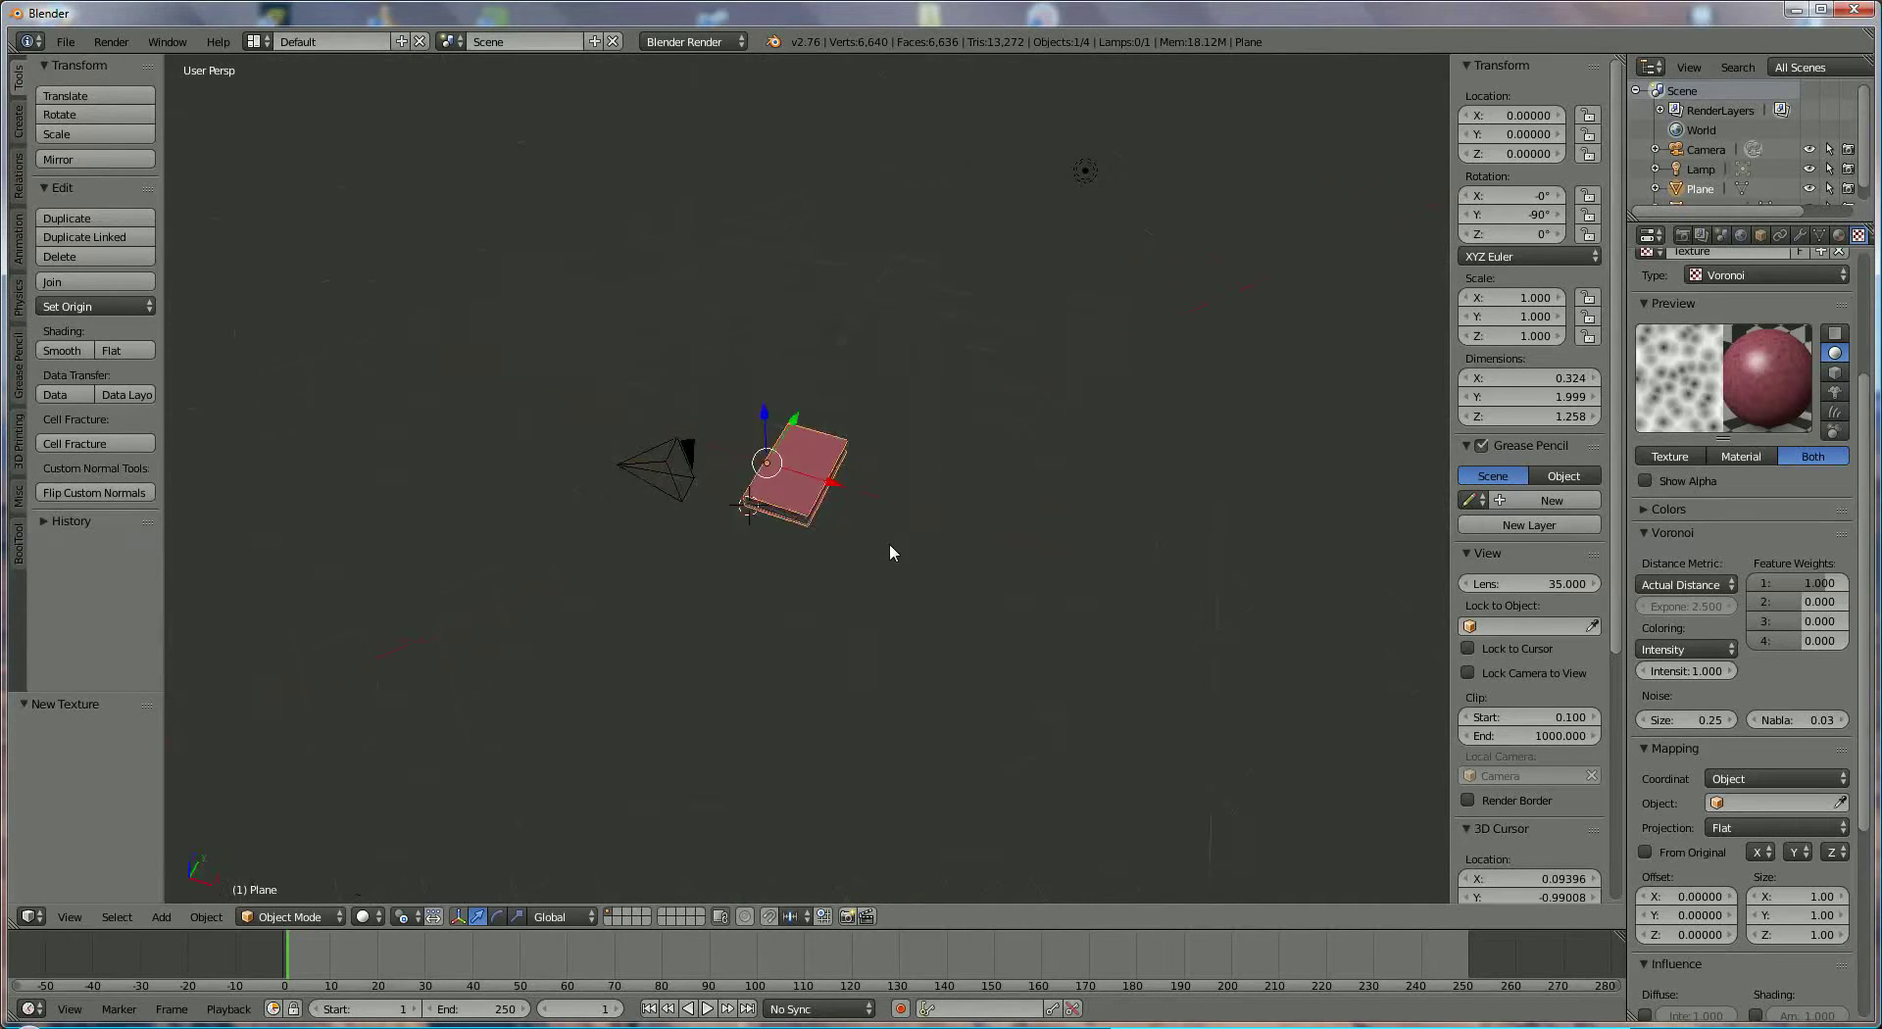
{"action": "middle_click_drag", "start_coordinate": [890, 552], "coordinate": [930, 390]}
{"action": "right_click", "coordinate": [1069, 137]}
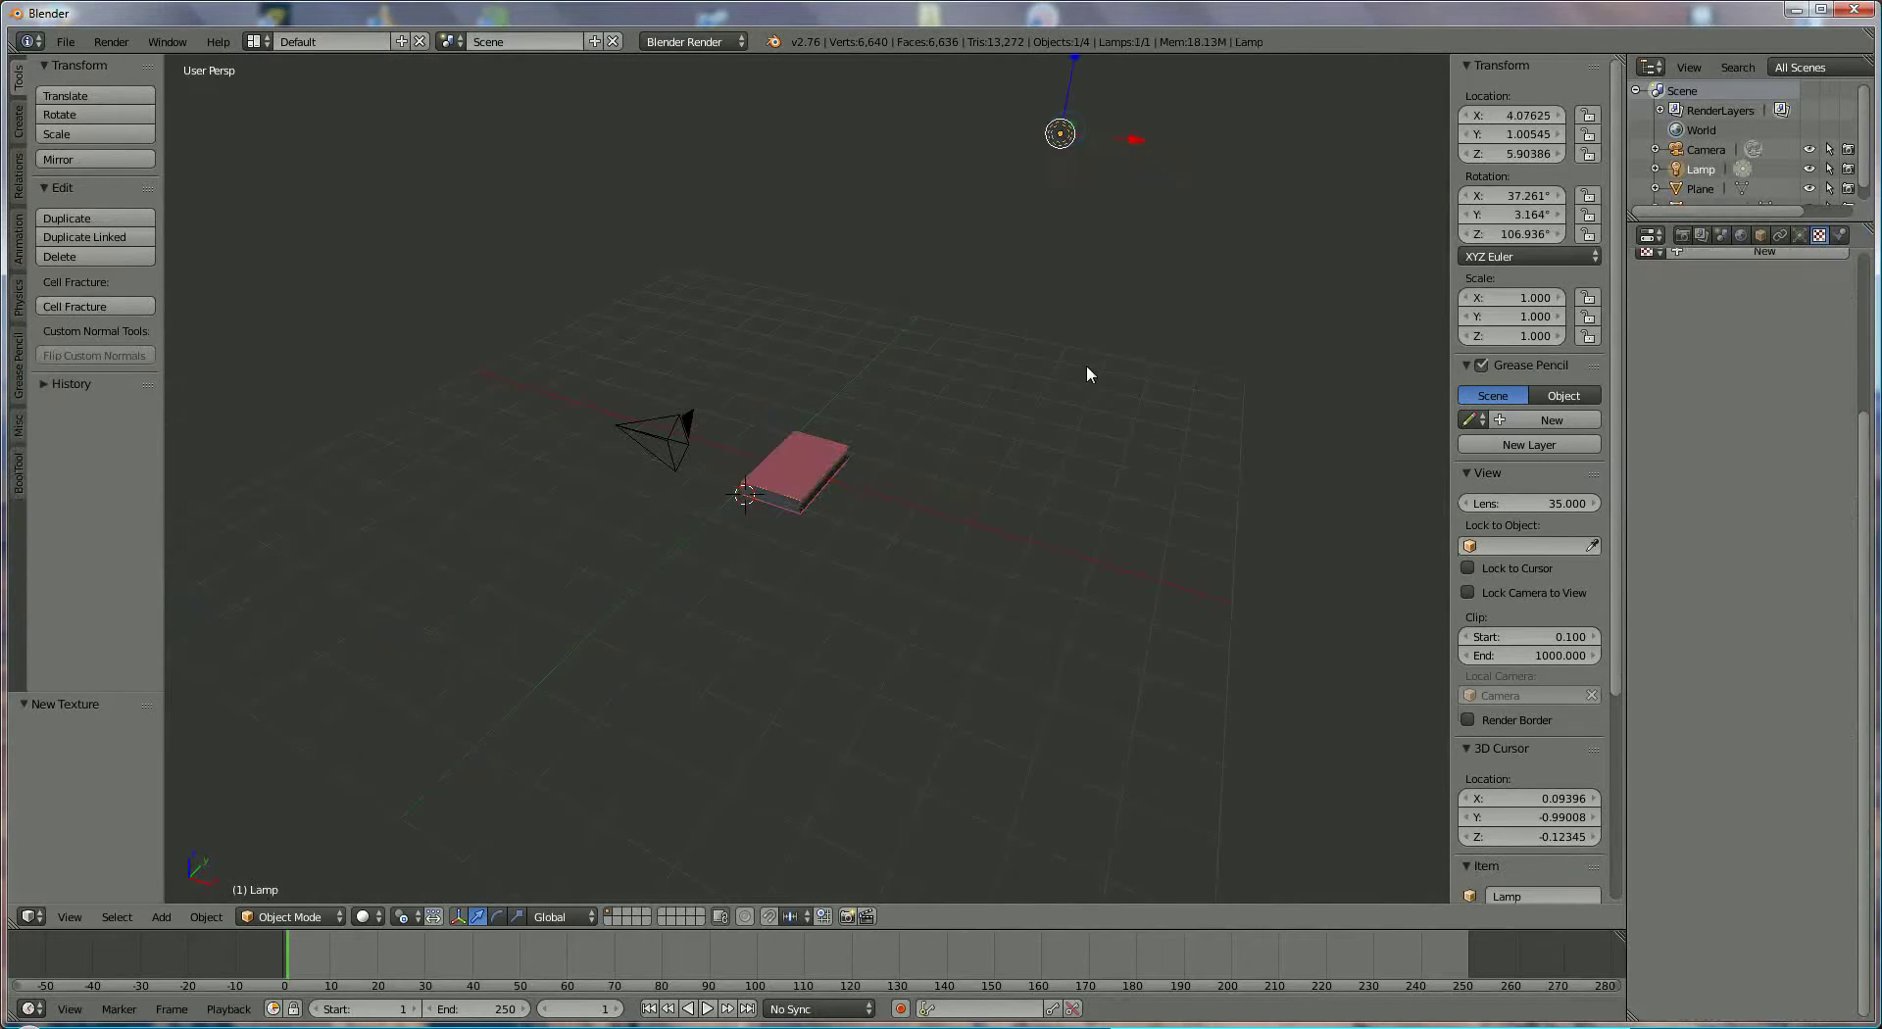
{"action": "middle_click_drag", "start_coordinate": [1086, 367], "coordinate": [1063, 210]}
{"action": "key", "text": "g"}
{"action": "key", "text": "z"}
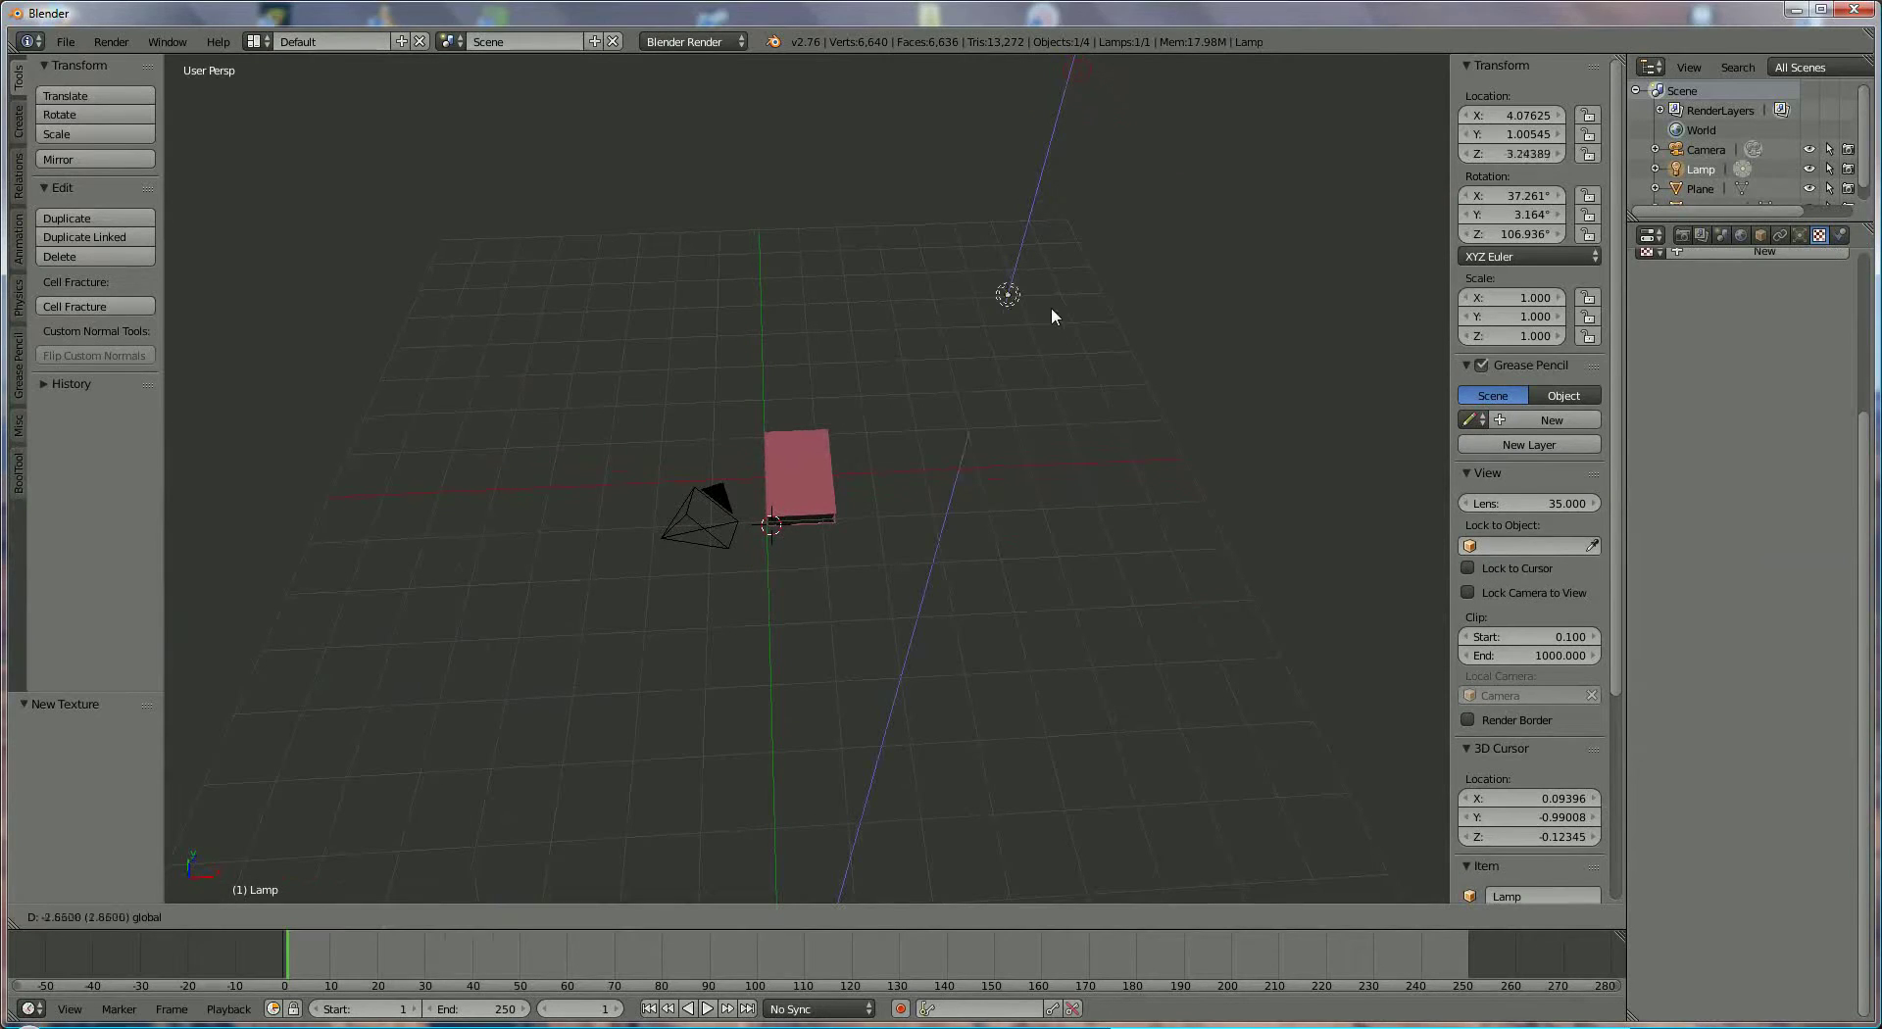
{"action": "left_click", "coordinate": [1008, 468]}
{"action": "middle_click_drag", "start_coordinate": [1013, 504], "coordinate": [1033, 365]}
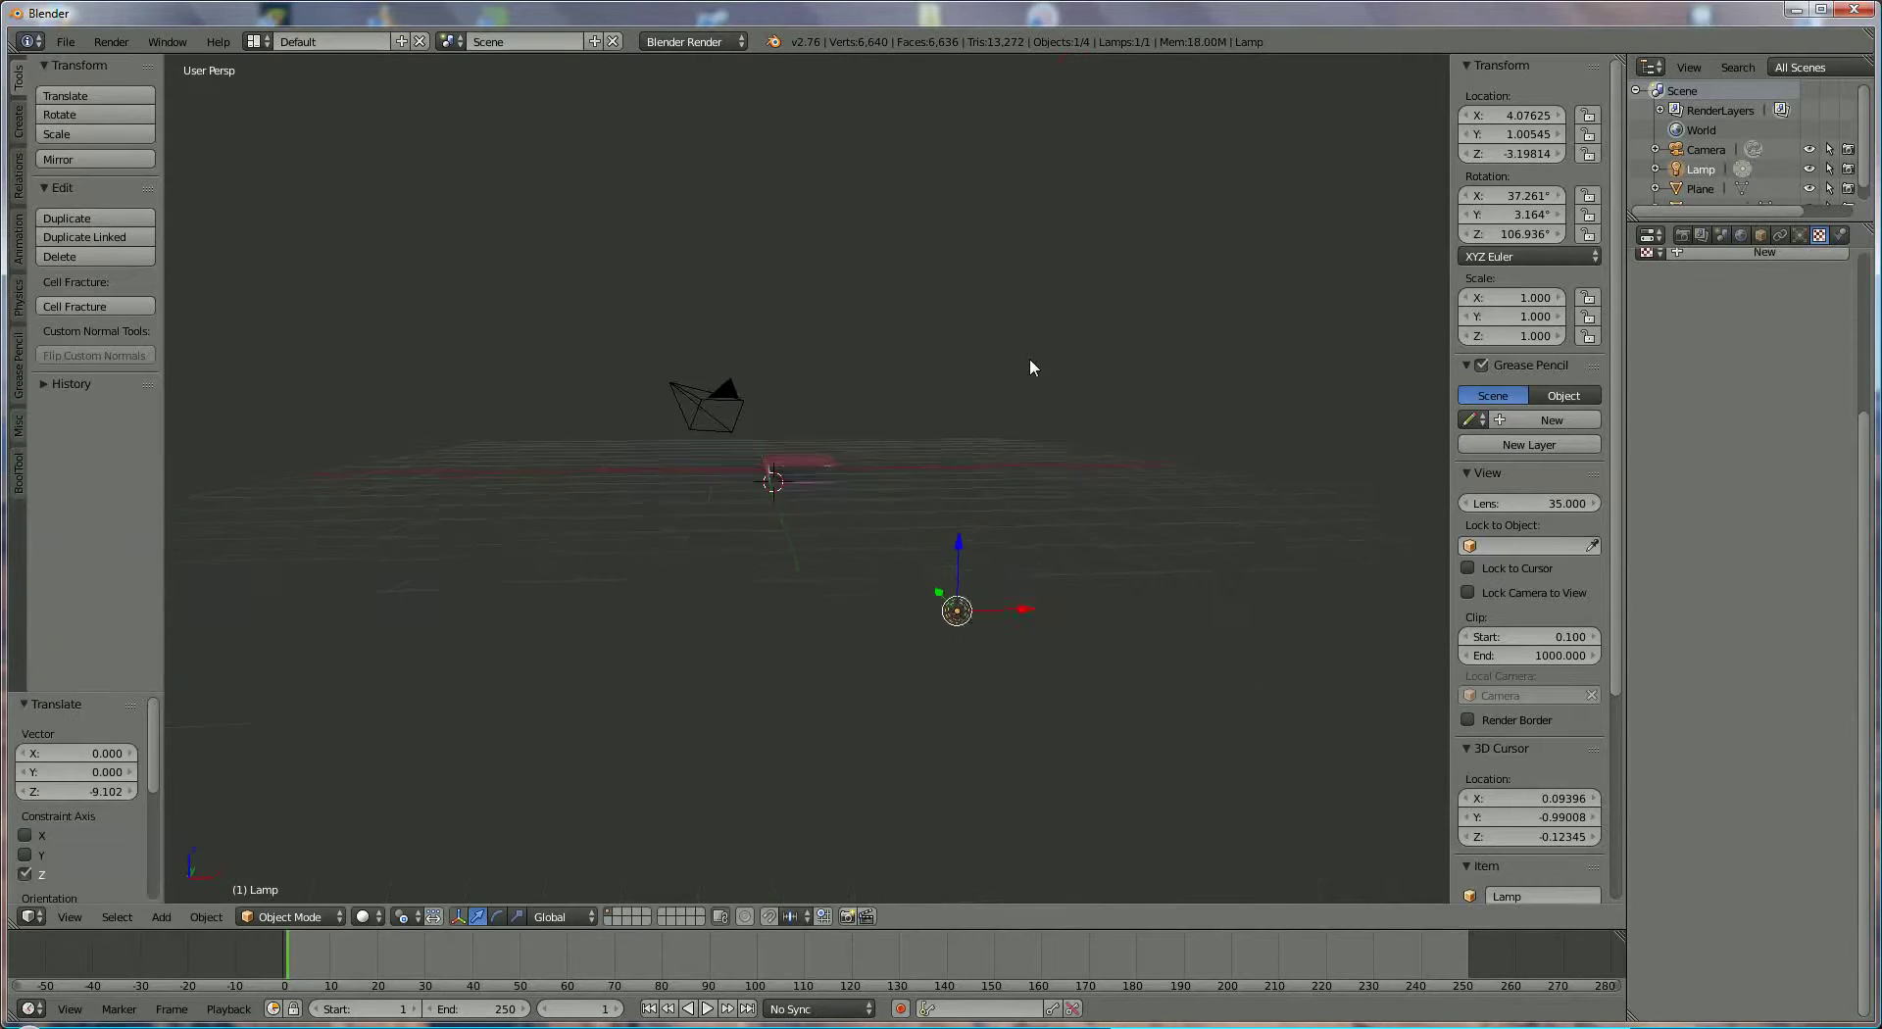
{"action": "key", "text": "g"}
{"action": "key", "text": "z"}
{"action": "left_click", "coordinate": [927, 380]}
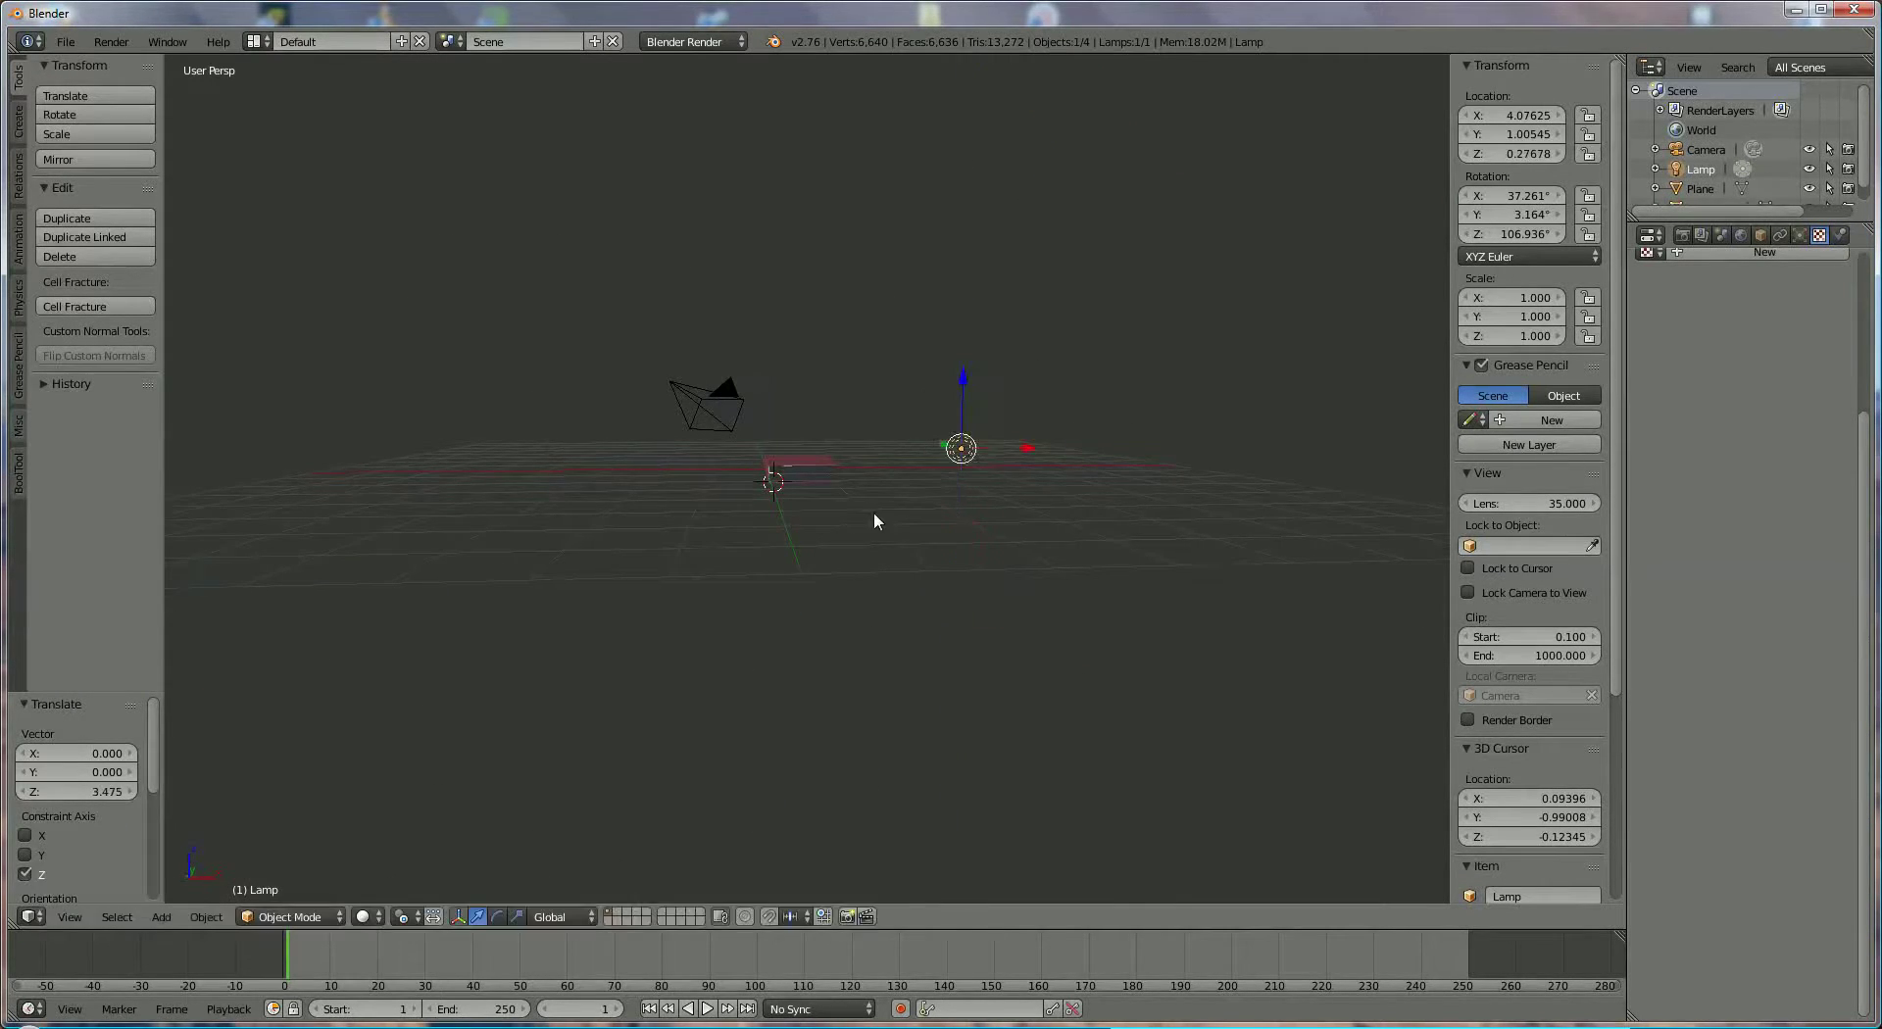
Move the lamp along Y and X beside the book and fine-tune its height
{"action": "middle_click_drag", "start_coordinate": [873, 513], "coordinate": [960, 573]}
{"action": "key", "text": "g"}
{"action": "key", "text": "y"}
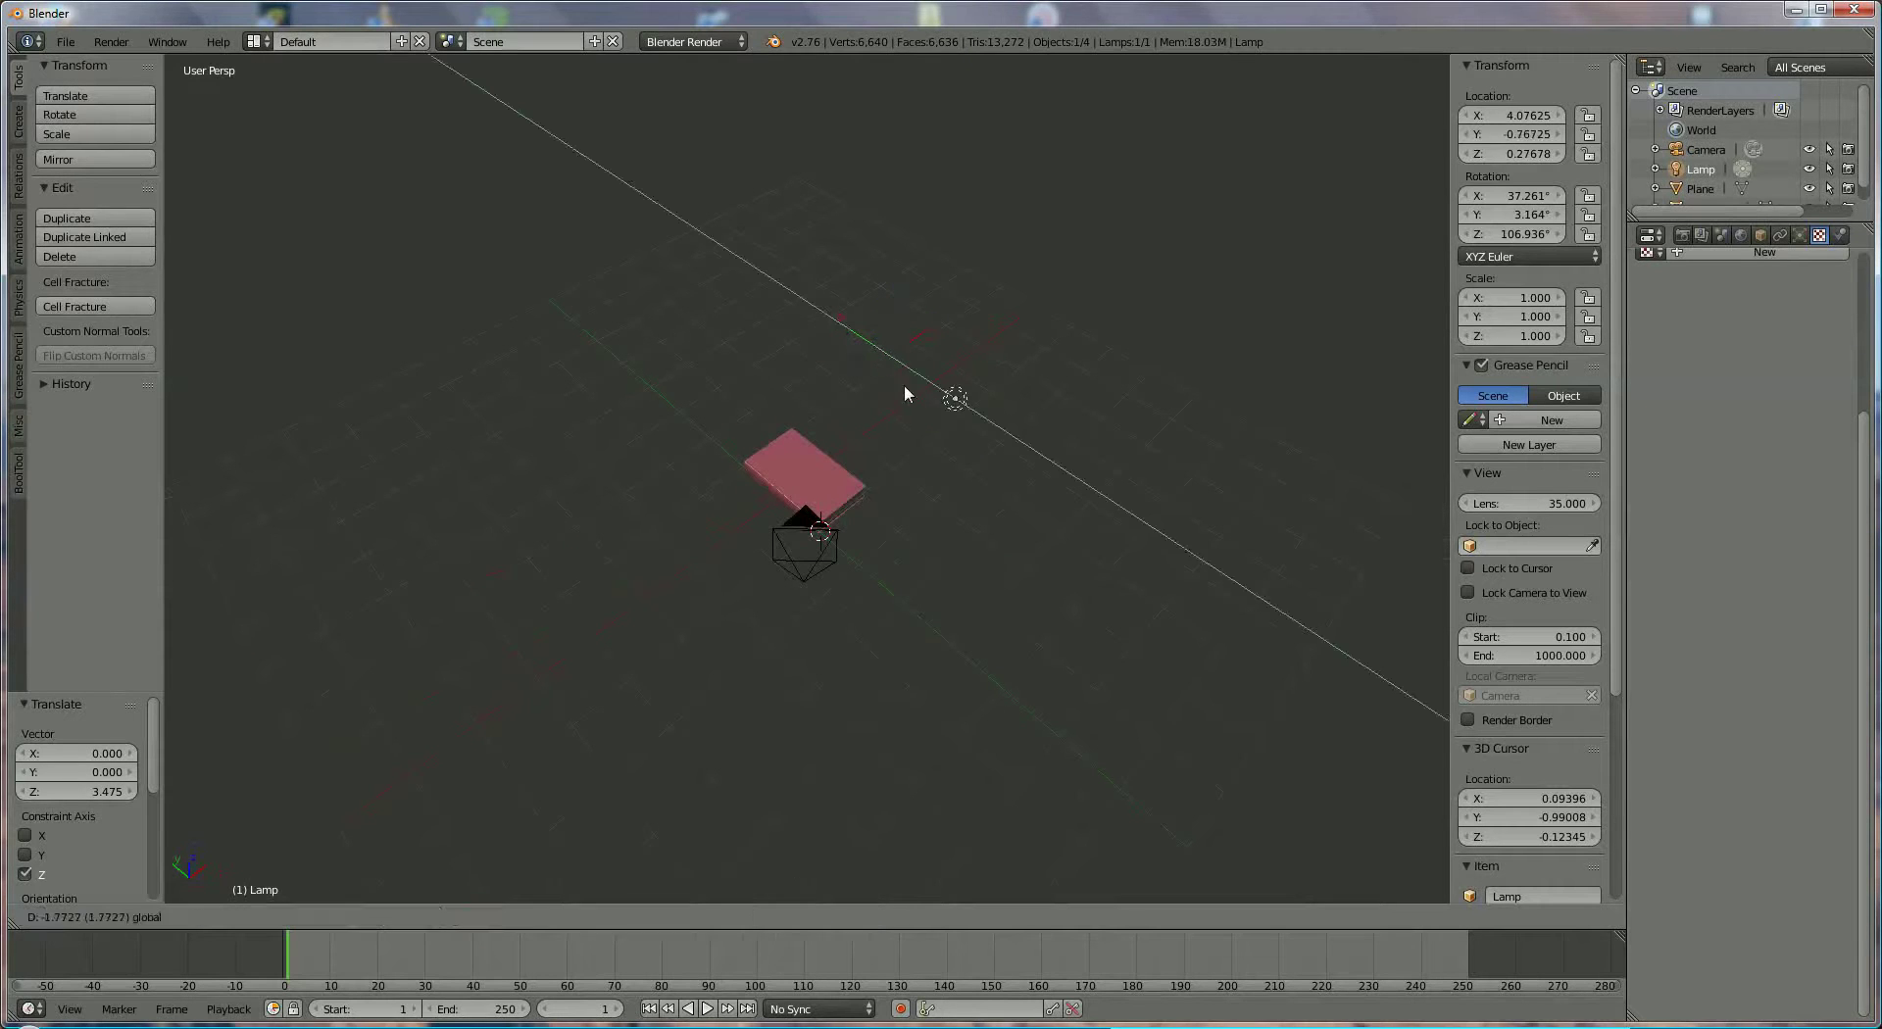
{"action": "left_click", "coordinate": [927, 417]}
{"action": "key", "text": "g"}
{"action": "key", "text": "x"}
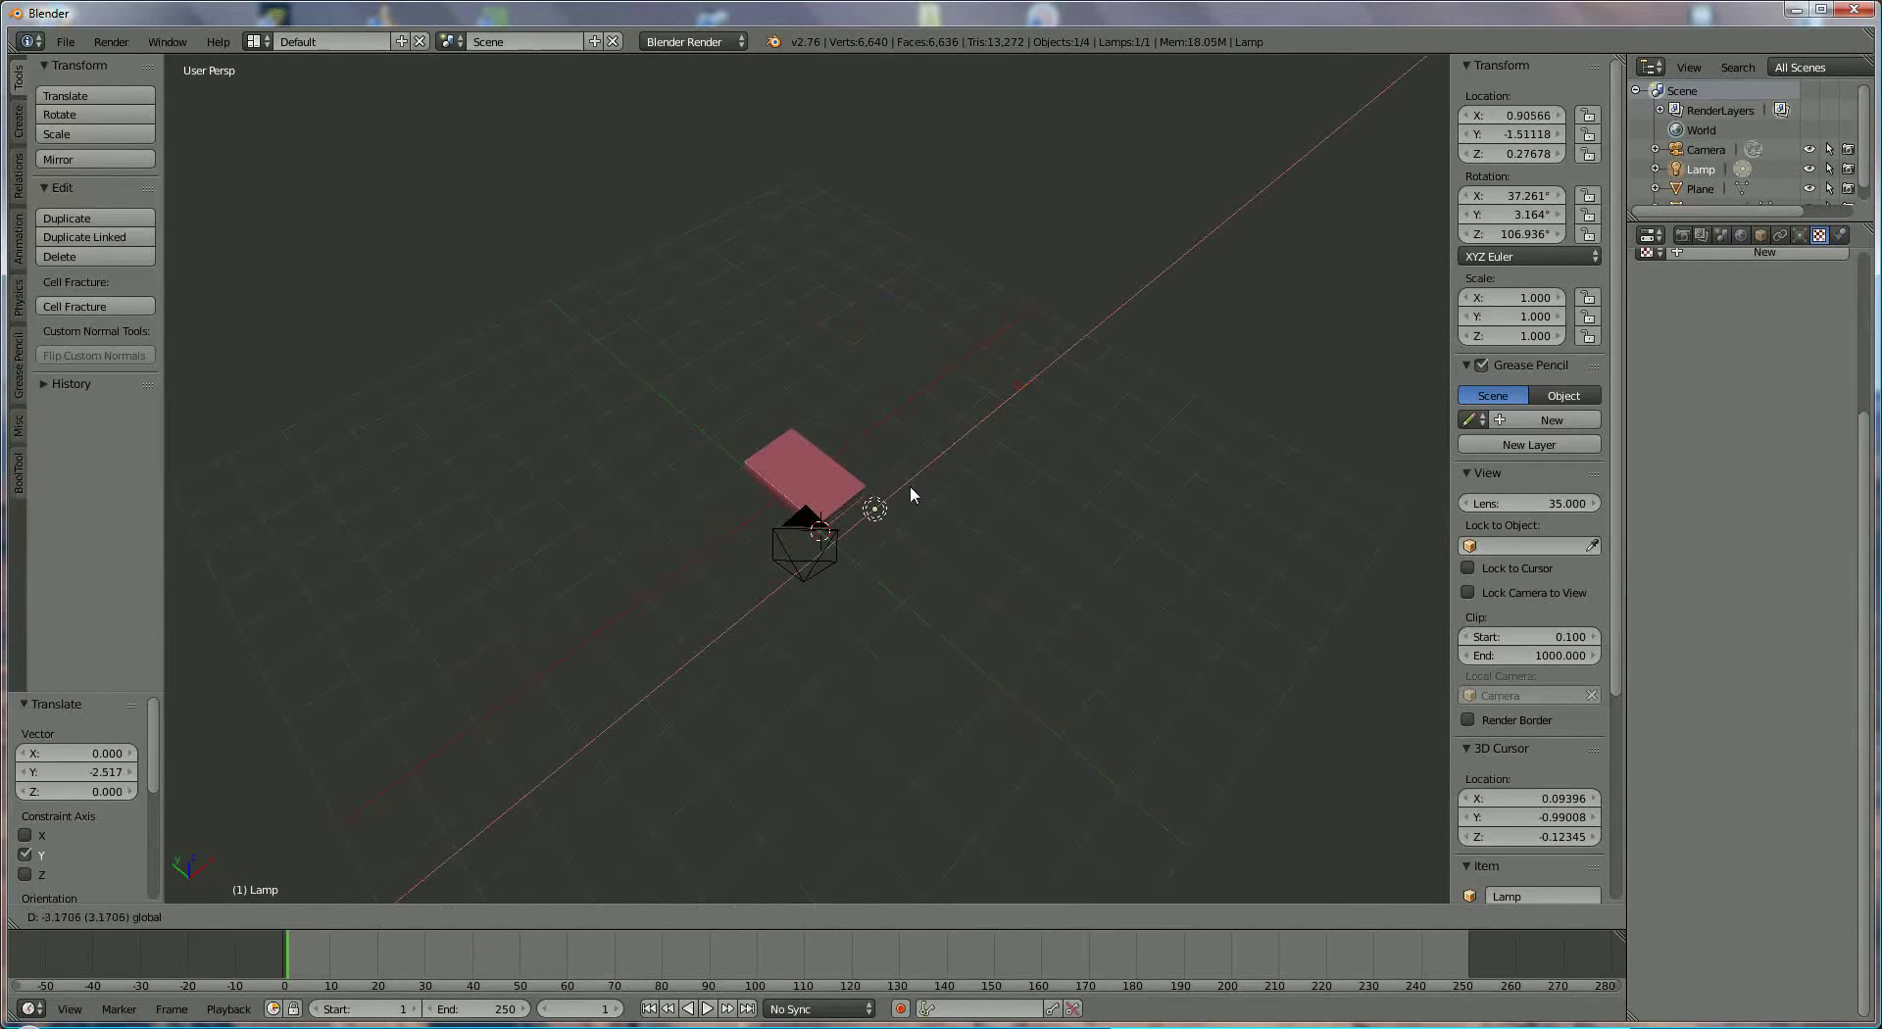
{"action": "left_click", "coordinate": [909, 485]}
{"action": "key", "text": "g"}
{"action": "key", "text": "z"}
{"action": "left_click", "coordinate": [875, 473]}
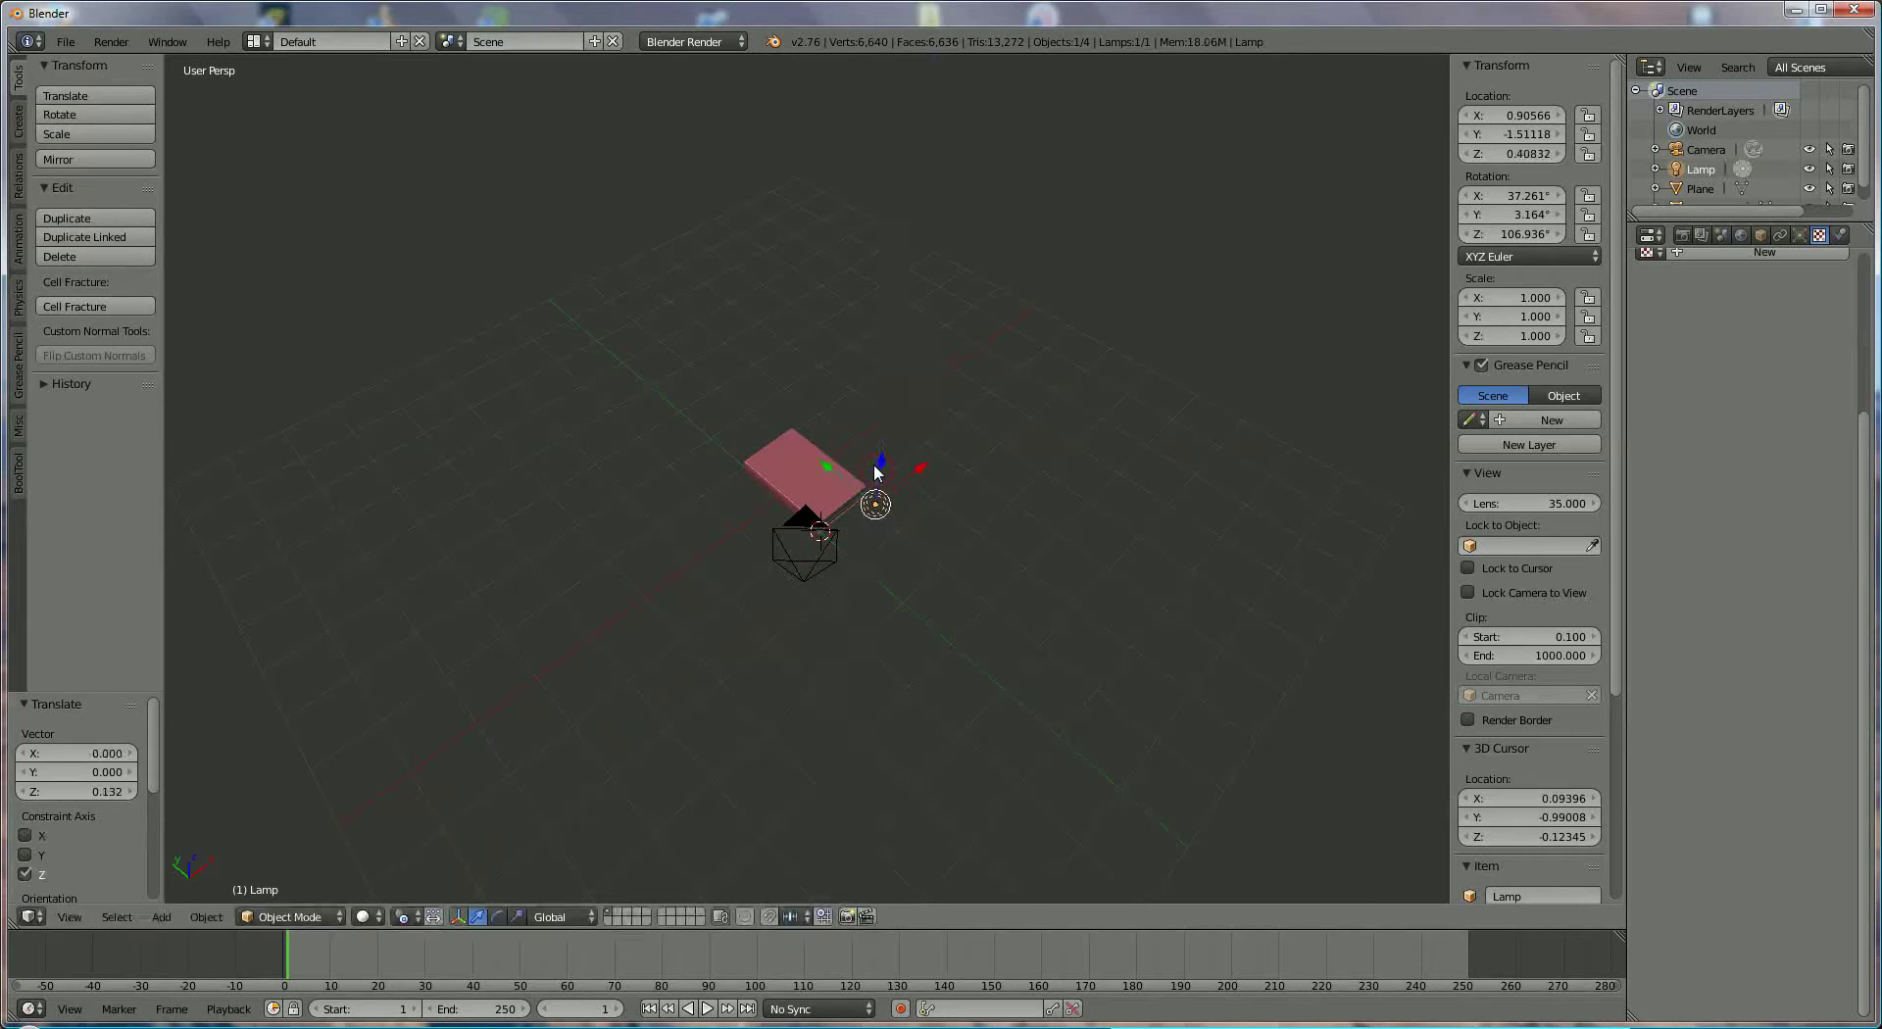
Duplicate the lamp with Shift+D and place Lamp.001 beside the book
{"action": "key", "text": "shift+d"}
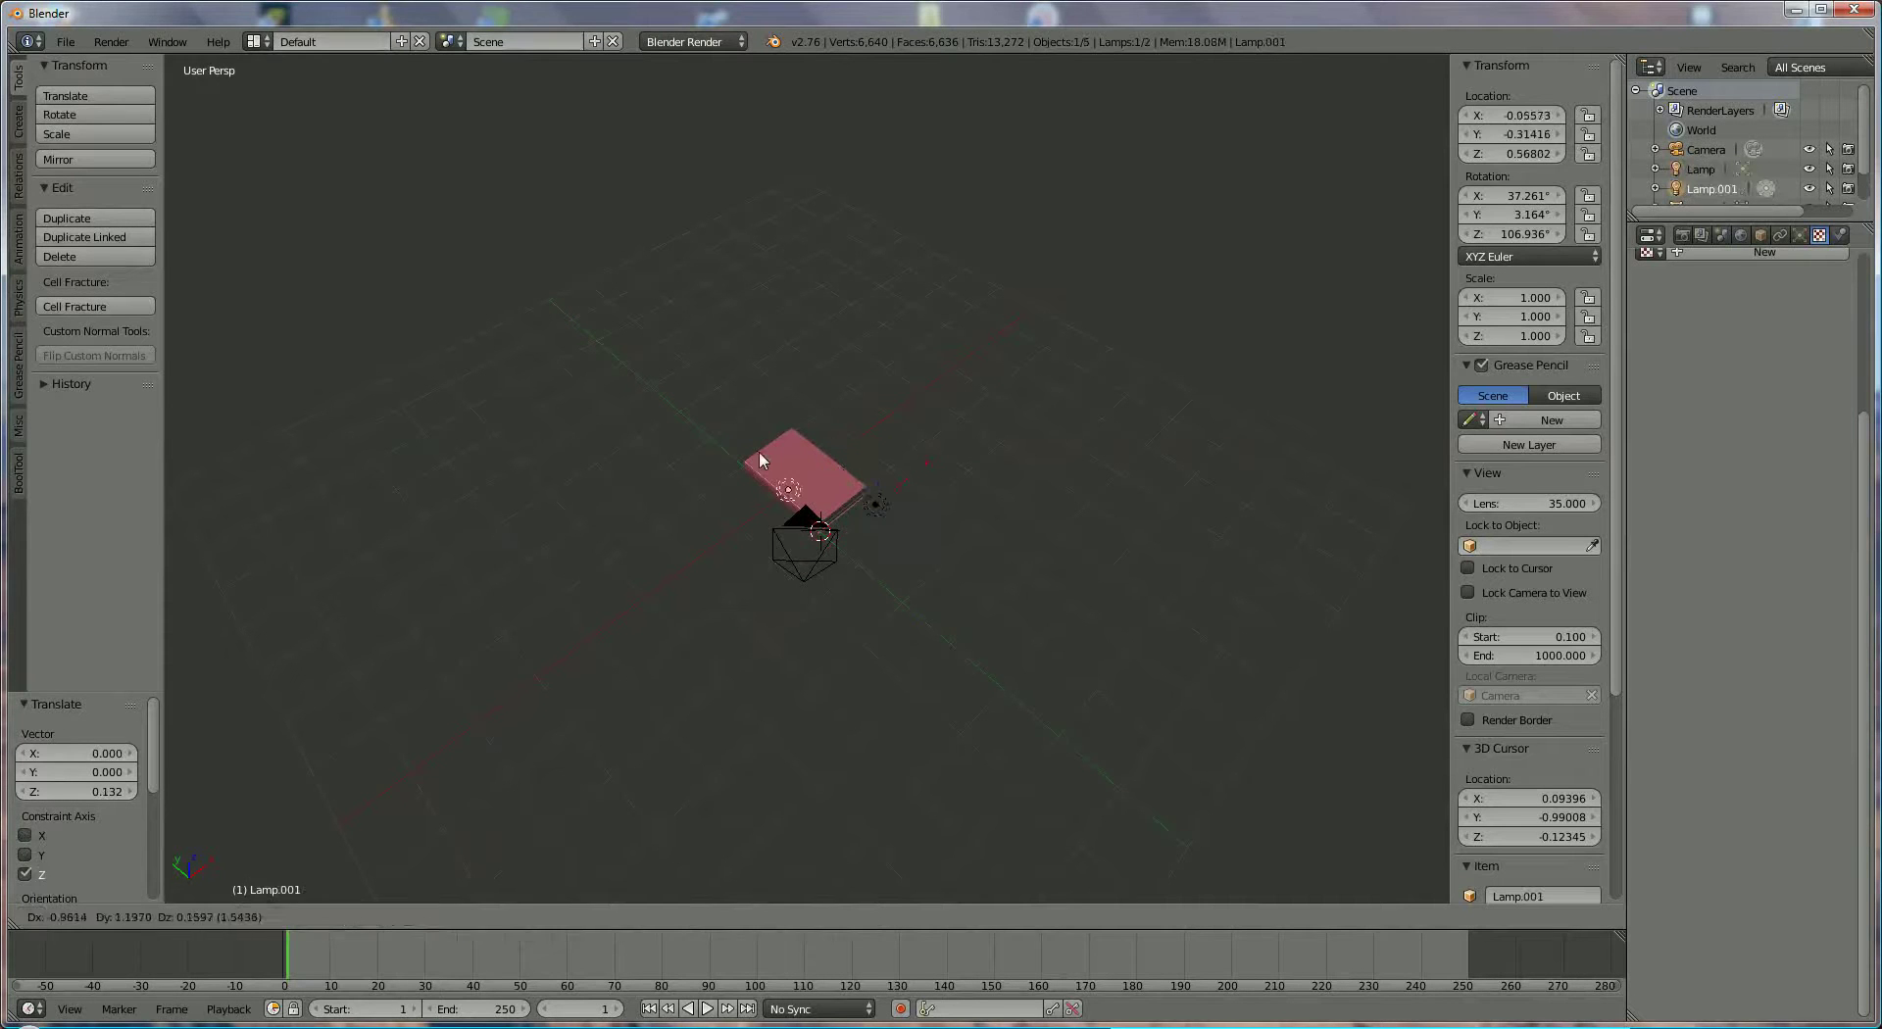
{"action": "left_click", "coordinate": [739, 451]}
{"action": "middle_click_drag", "start_coordinate": [739, 451], "coordinate": [824, 539]}
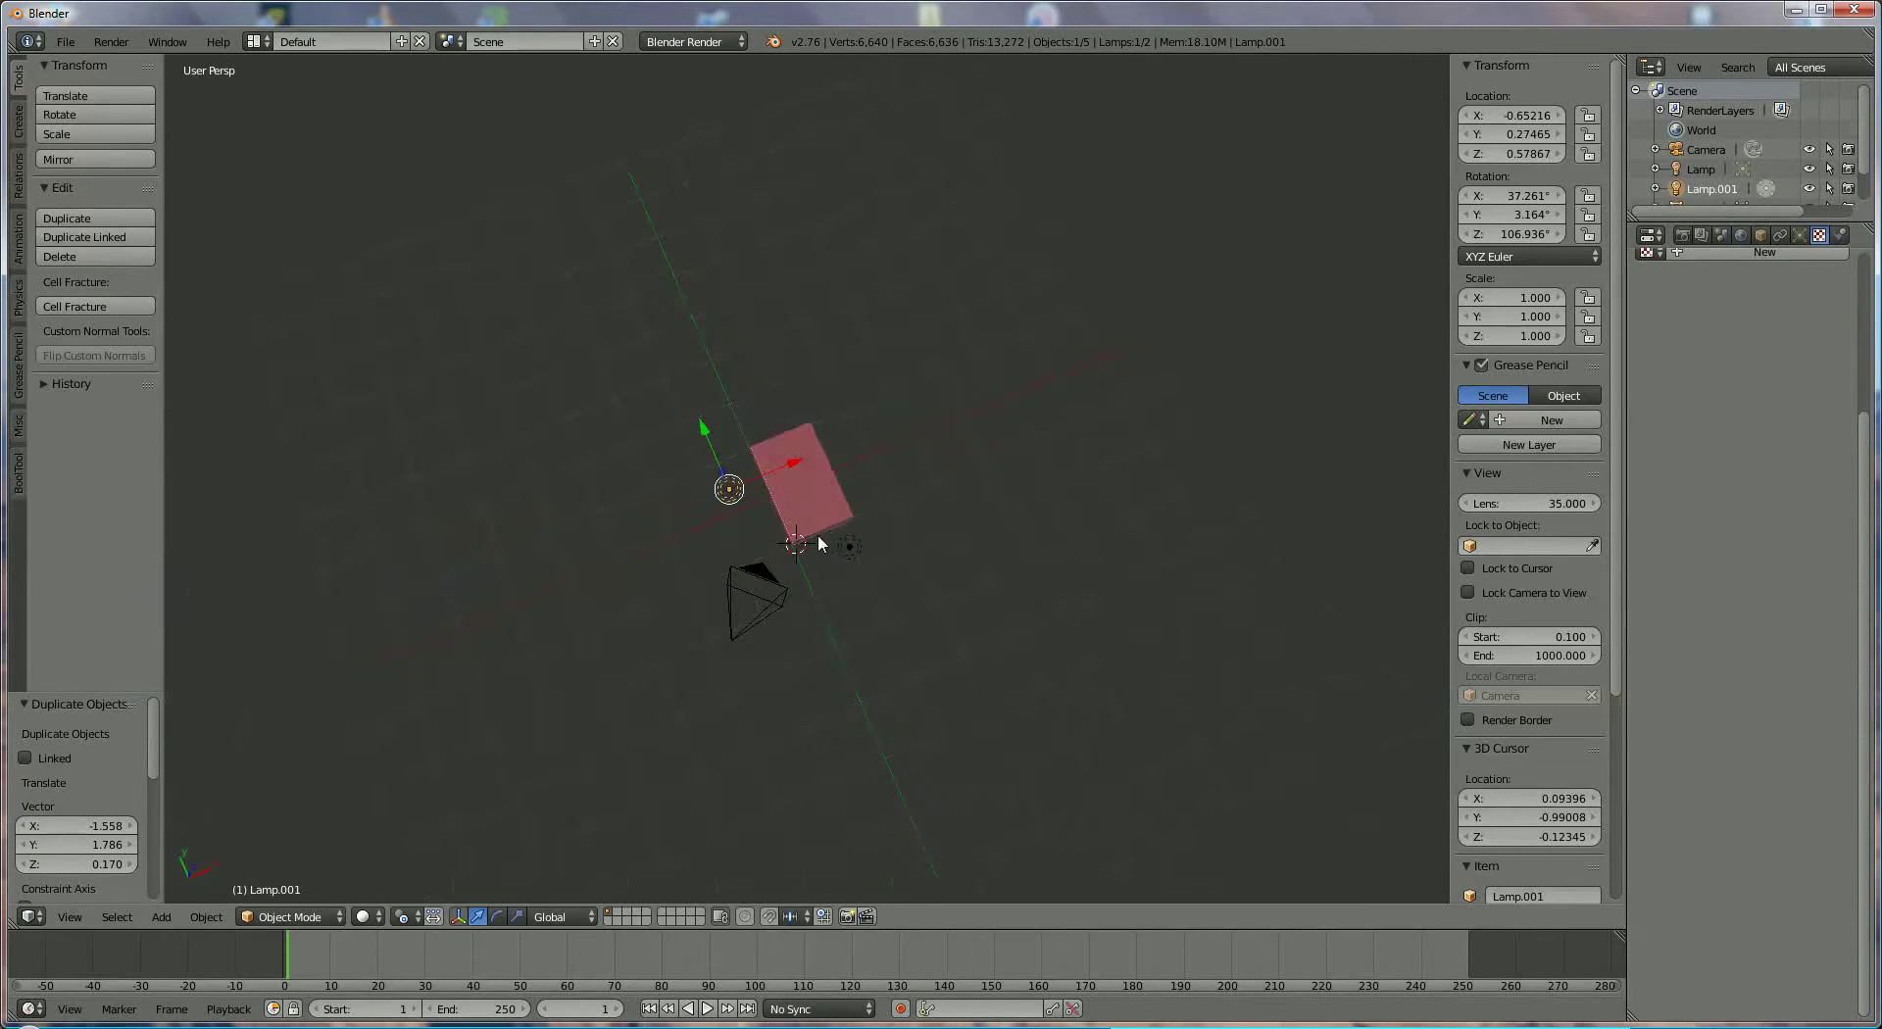
Change the render output format from PNG to JPEG and render the current frame
{"action": "left_click", "coordinate": [1682, 236]}
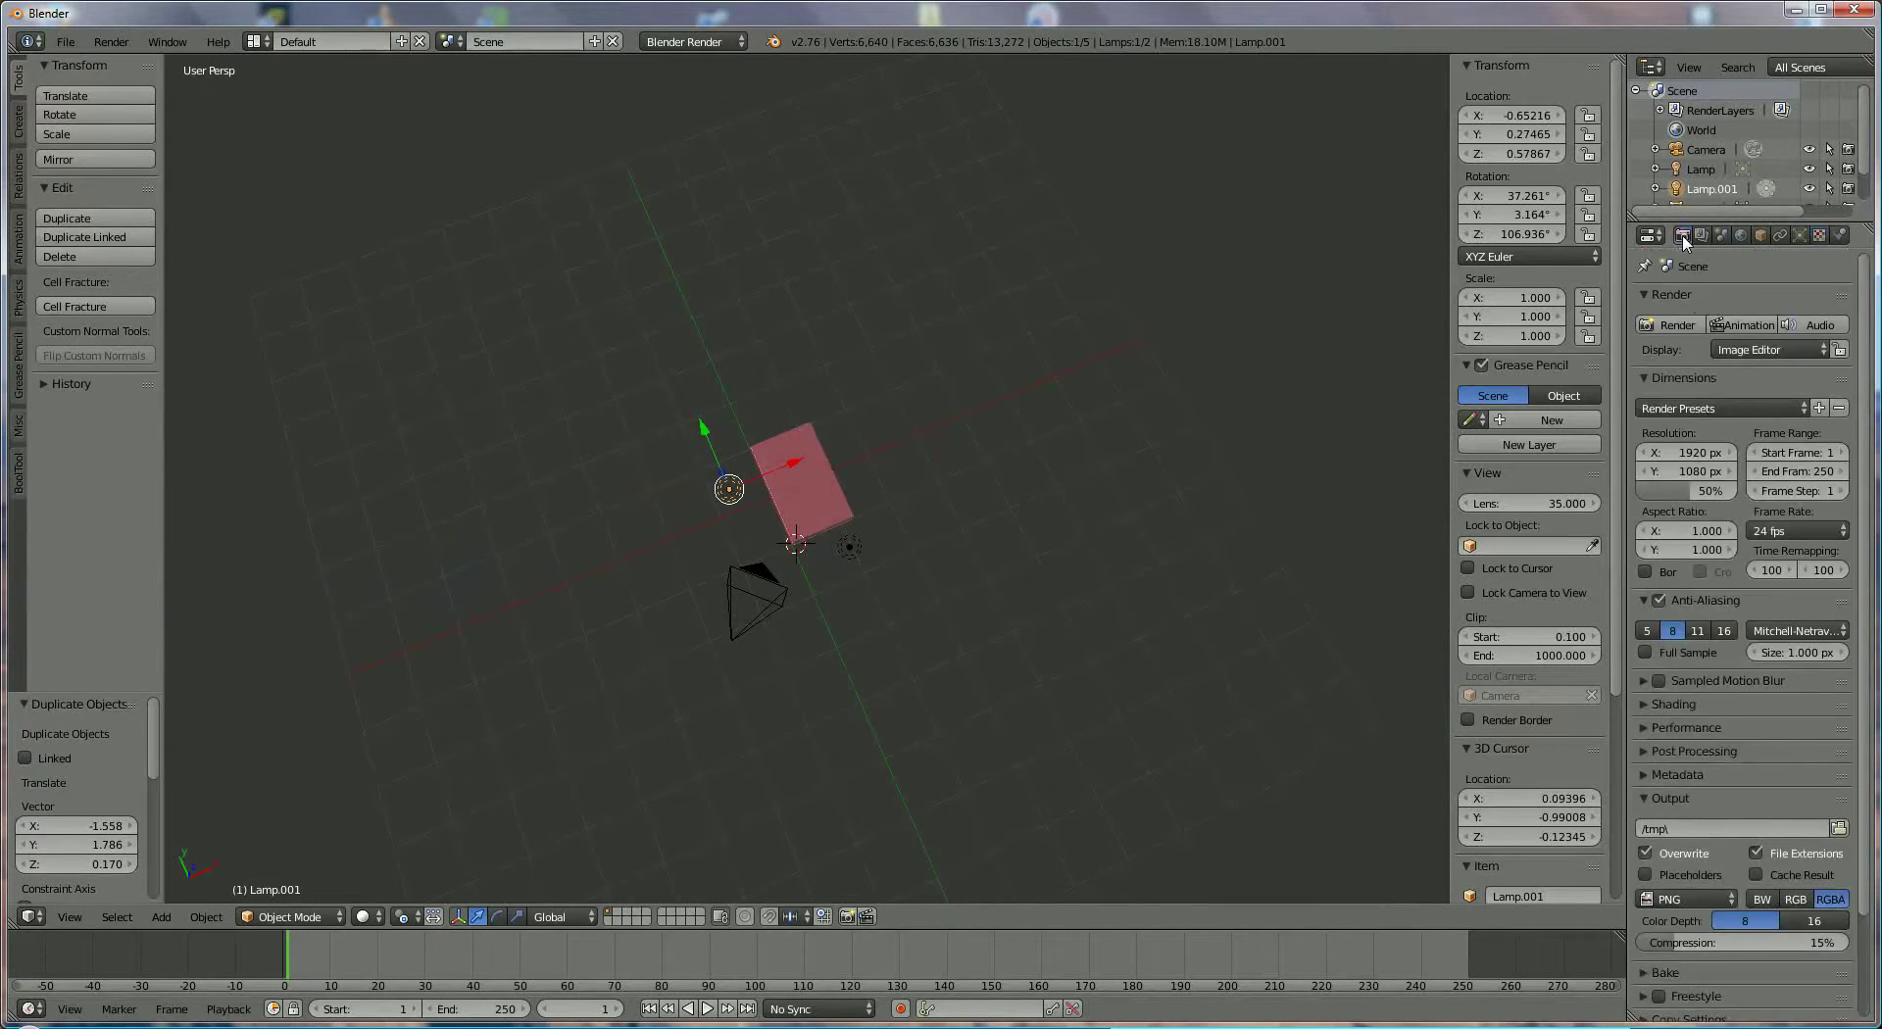
{"action": "left_click", "coordinate": [1693, 915]}
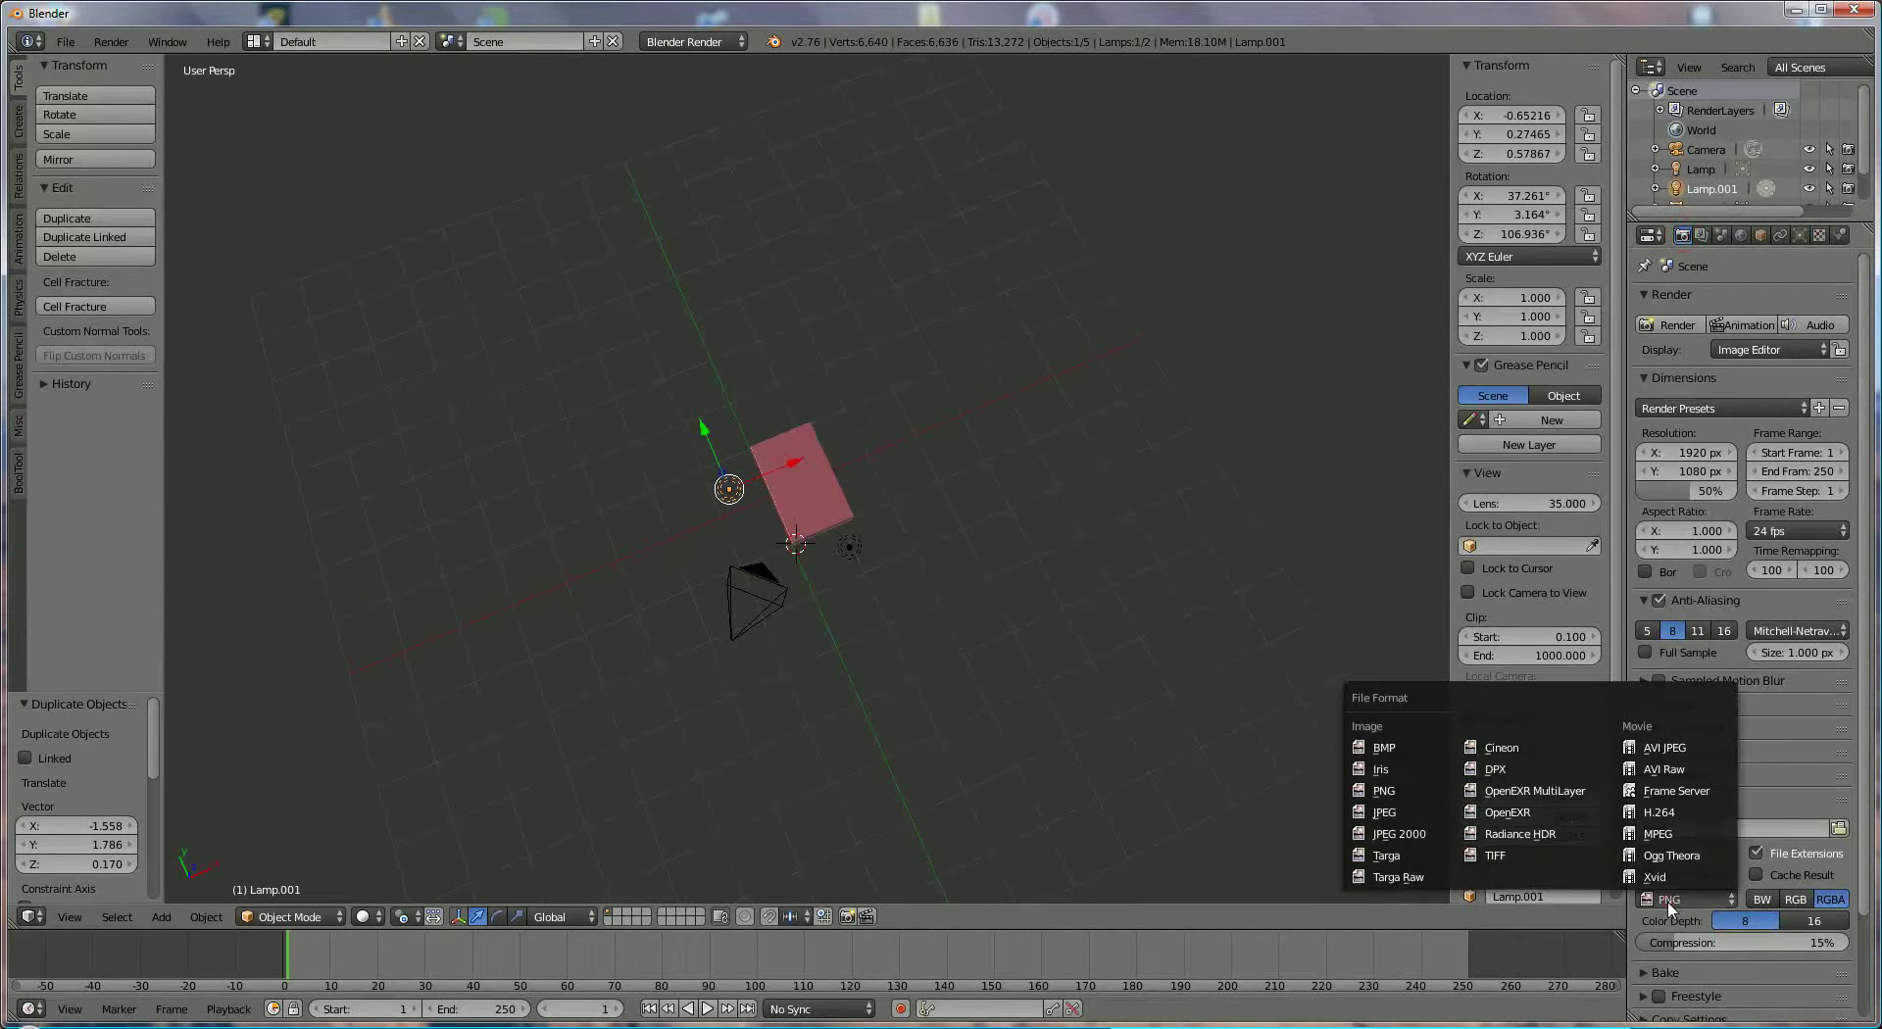
{"action": "left_click", "coordinate": [1380, 812]}
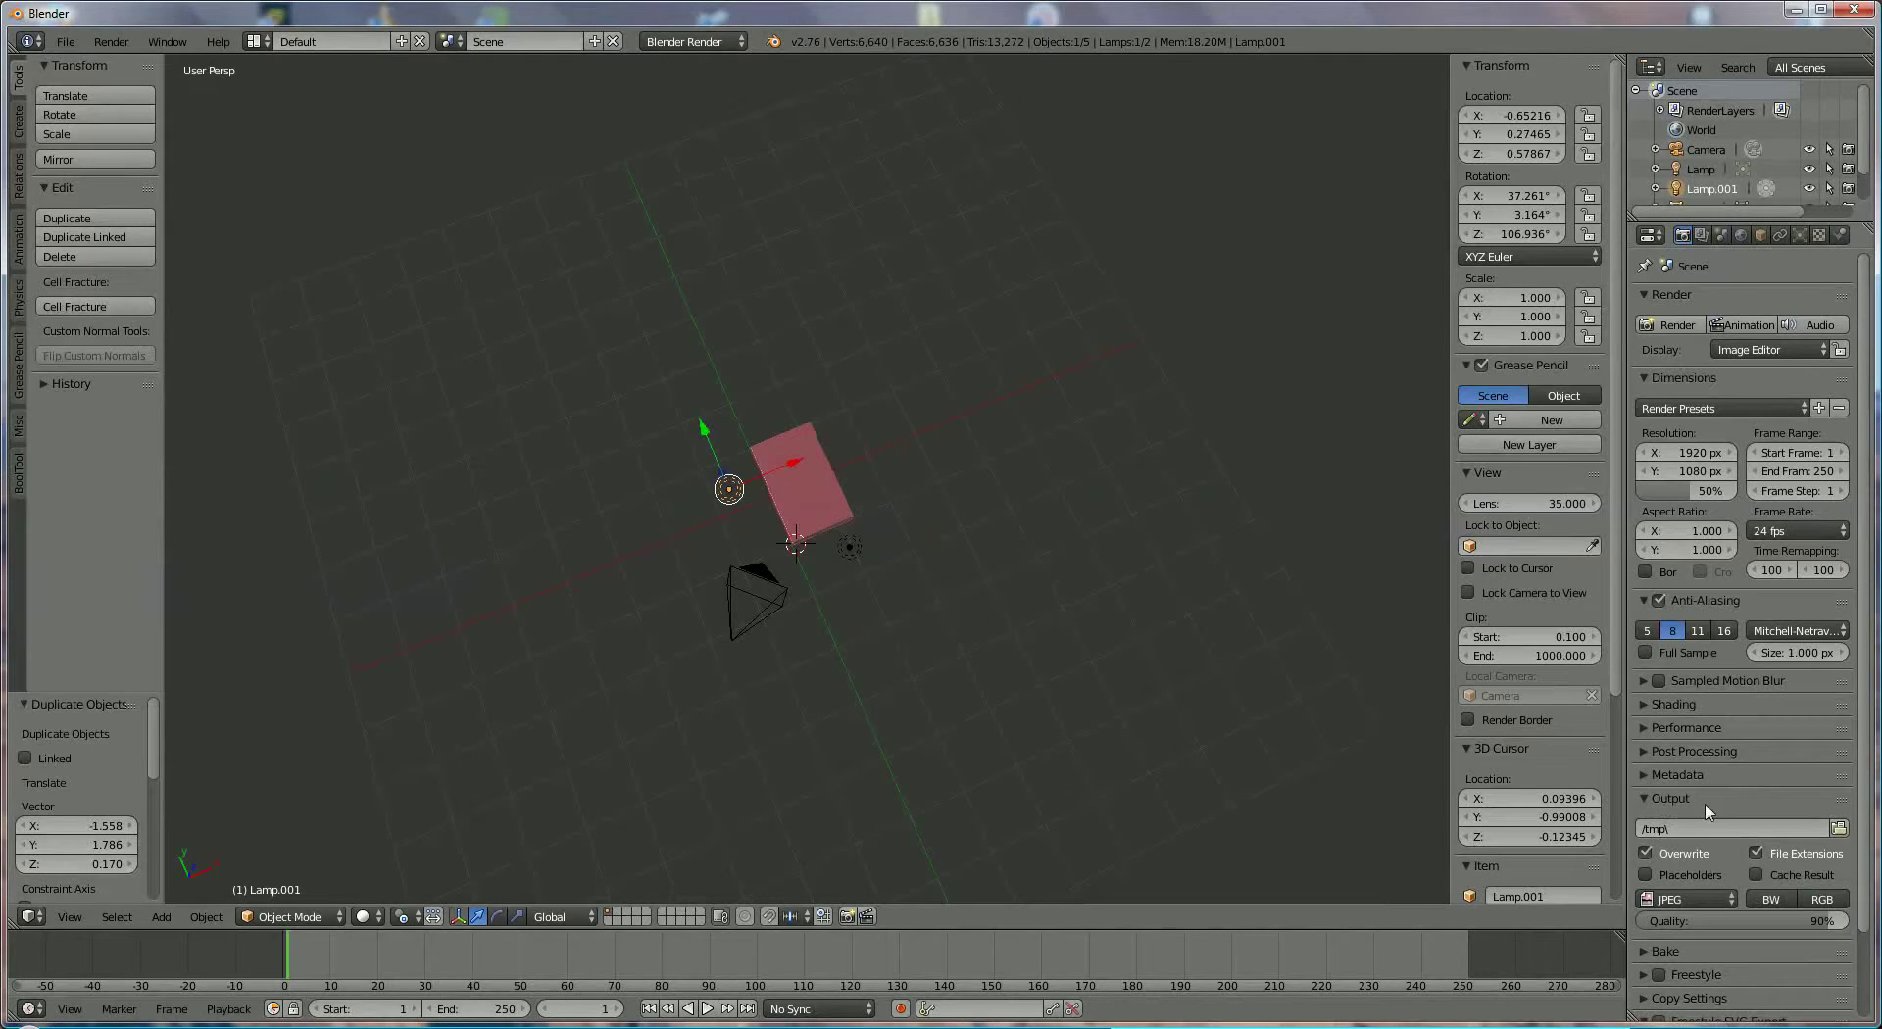
{"action": "left_click", "coordinate": [1678, 325]}
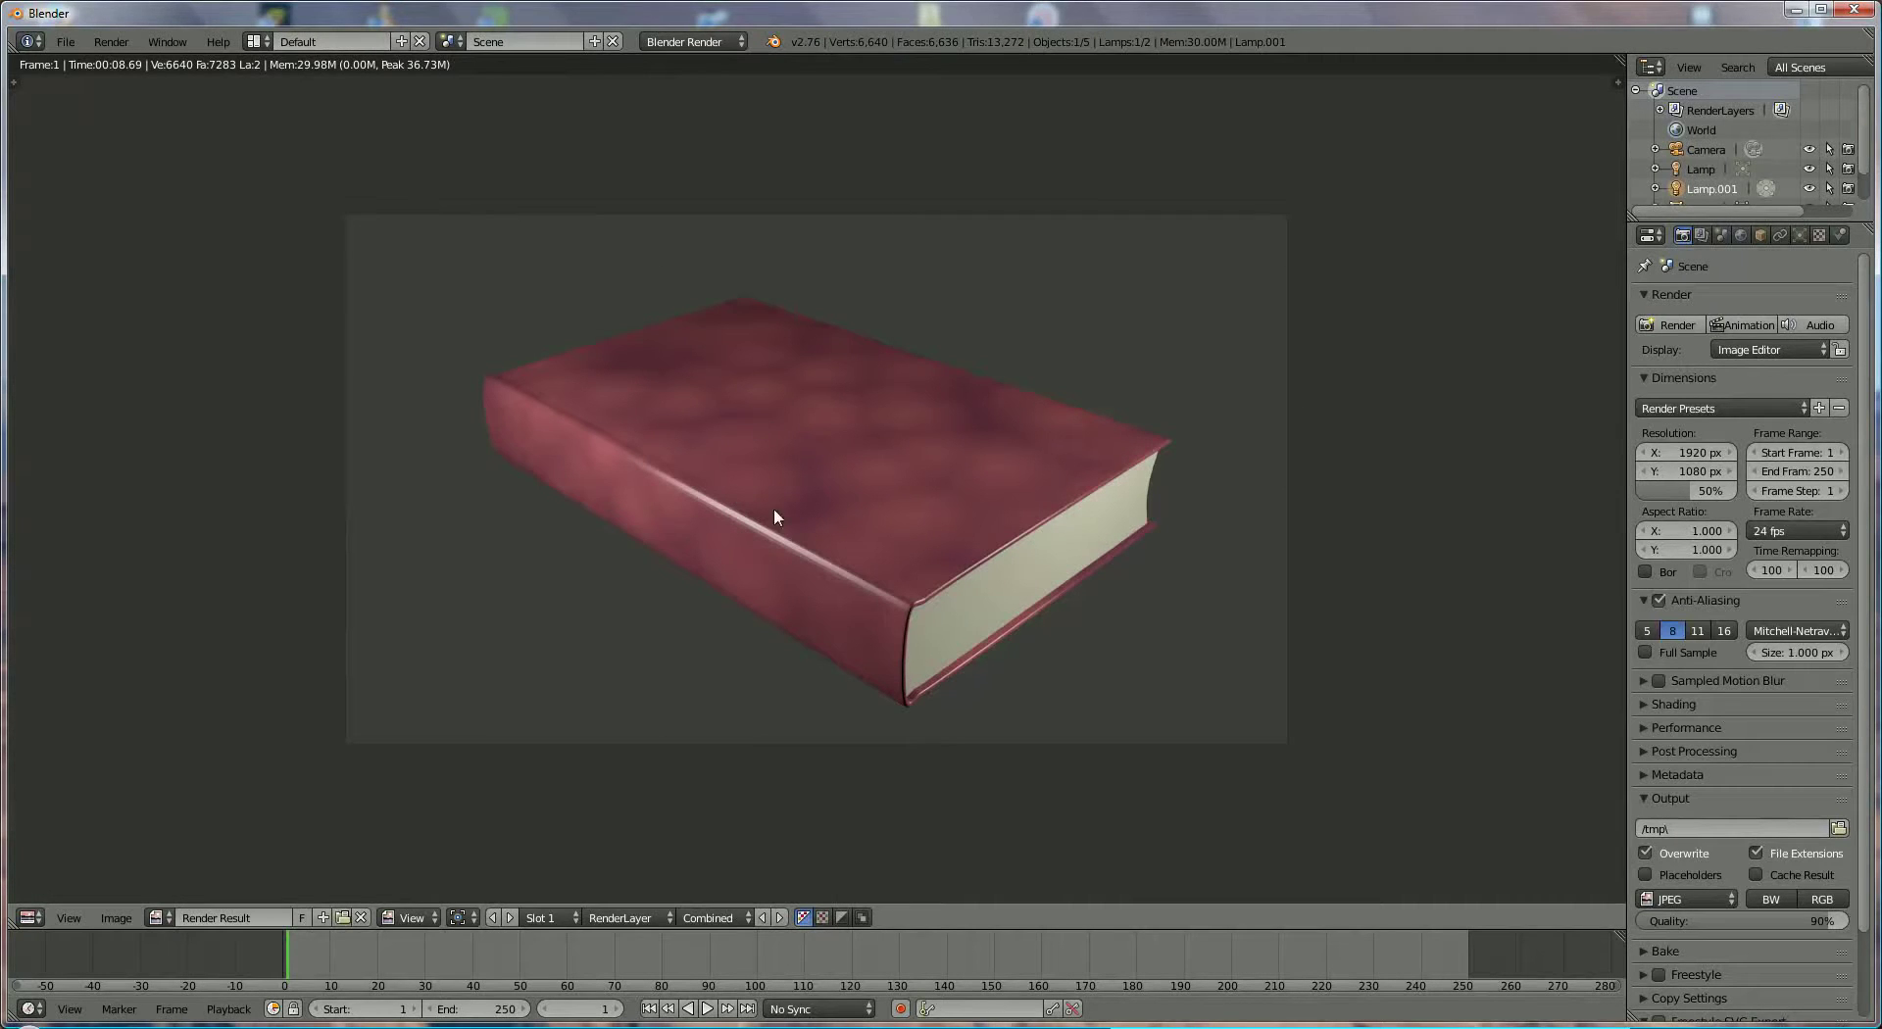
Back in the 3D View, switch the Voronoi texture's Mapping Coordinates to UV and render again
{"action": "left_click", "coordinate": [30, 916]}
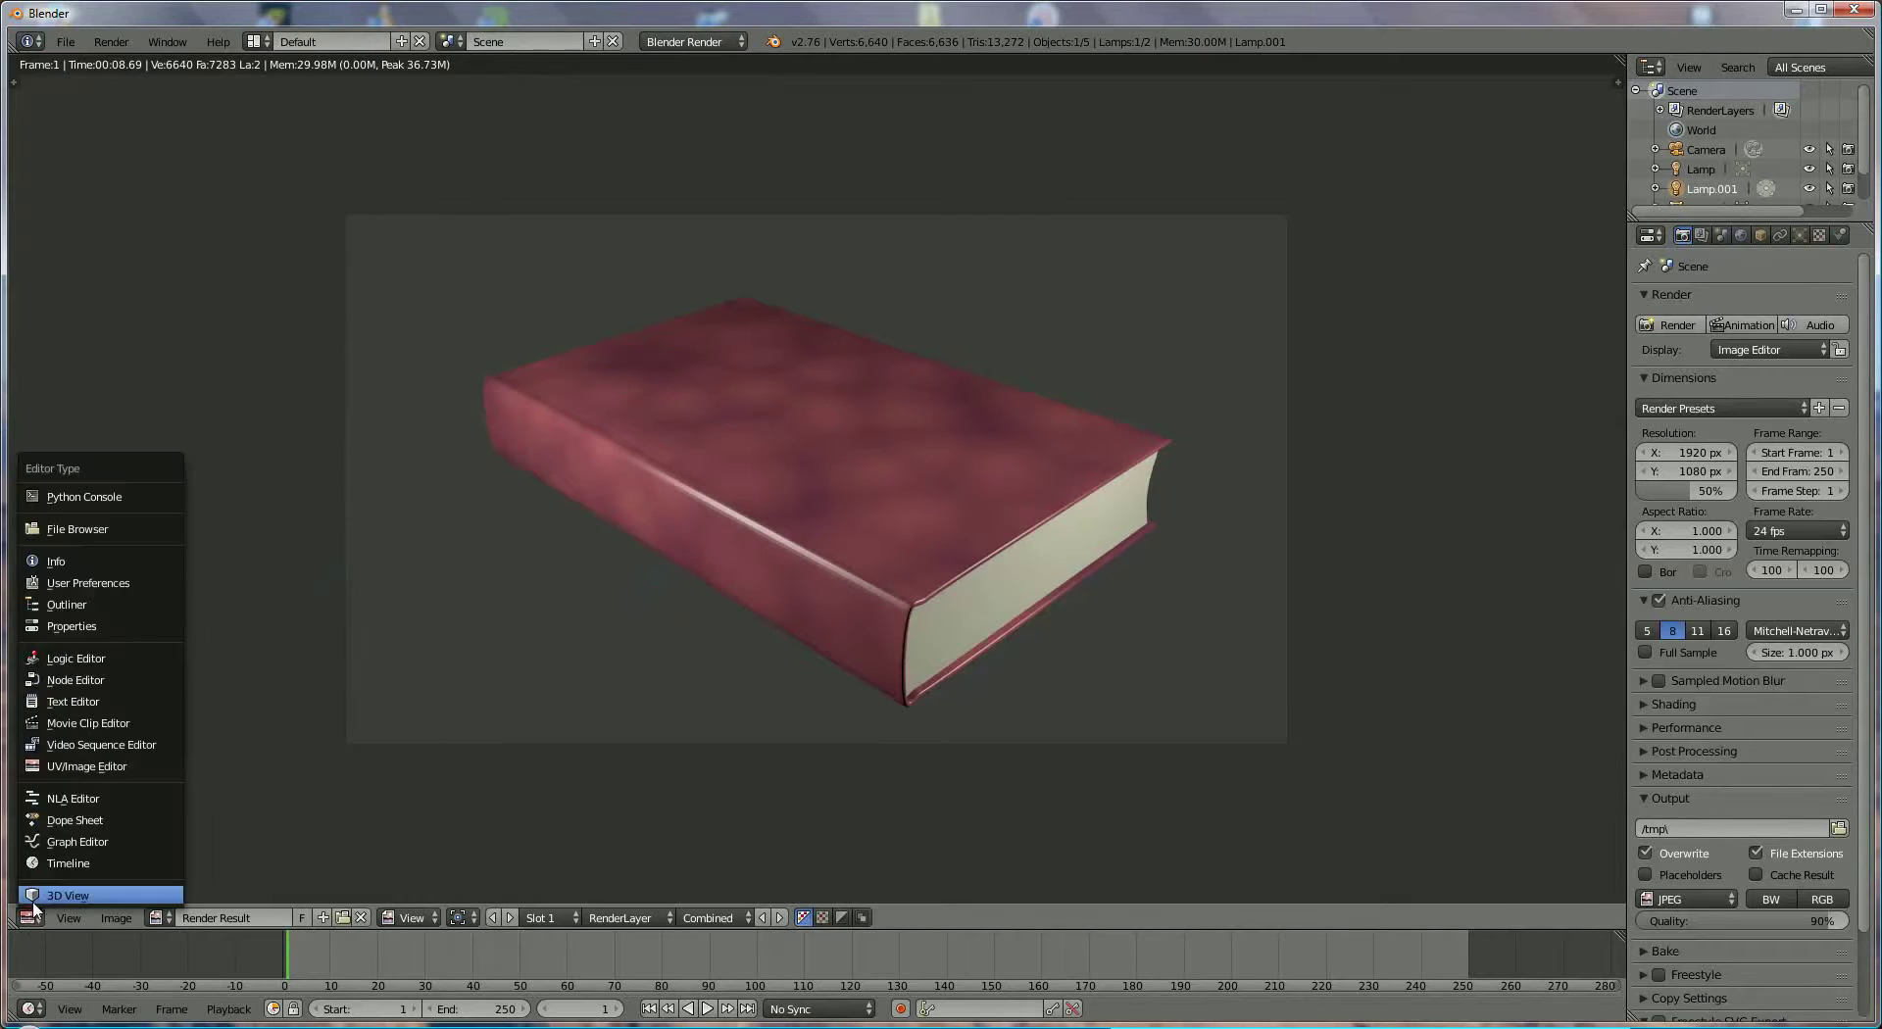
{"action": "left_click", "coordinate": [39, 895]}
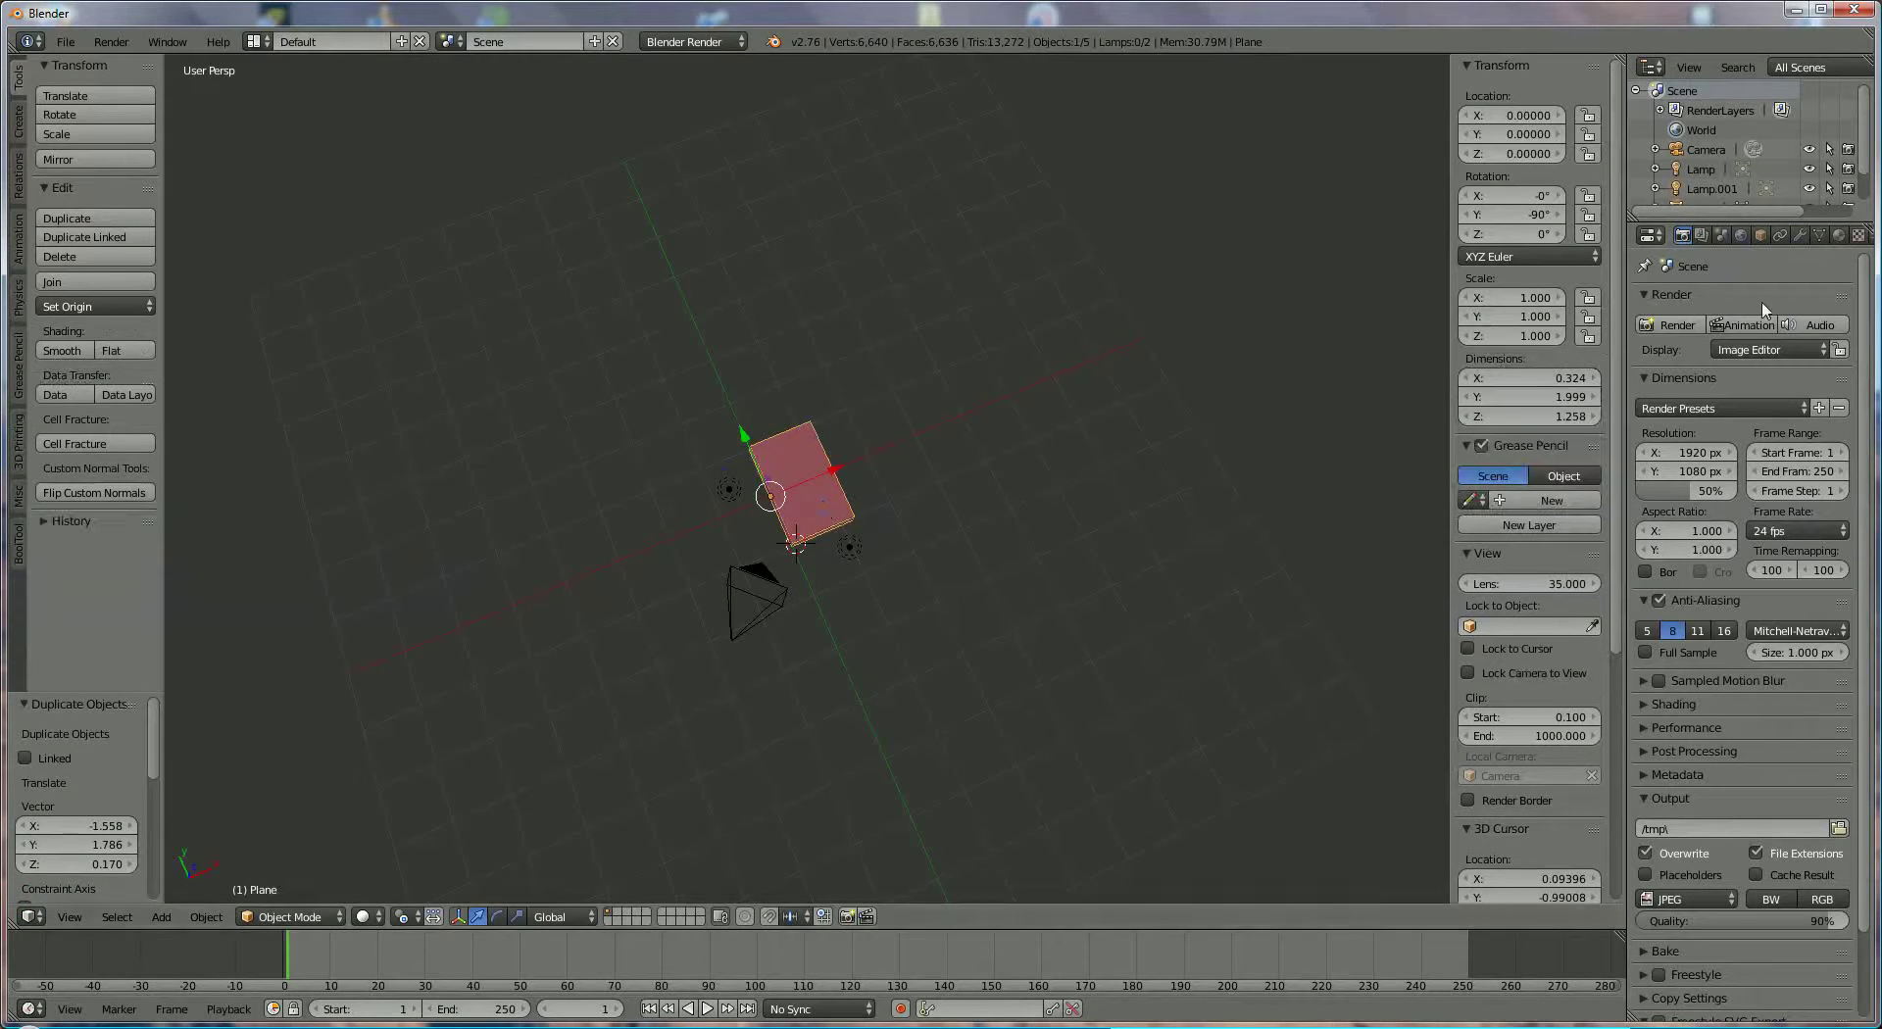
{"action": "left_click", "coordinate": [1858, 236]}
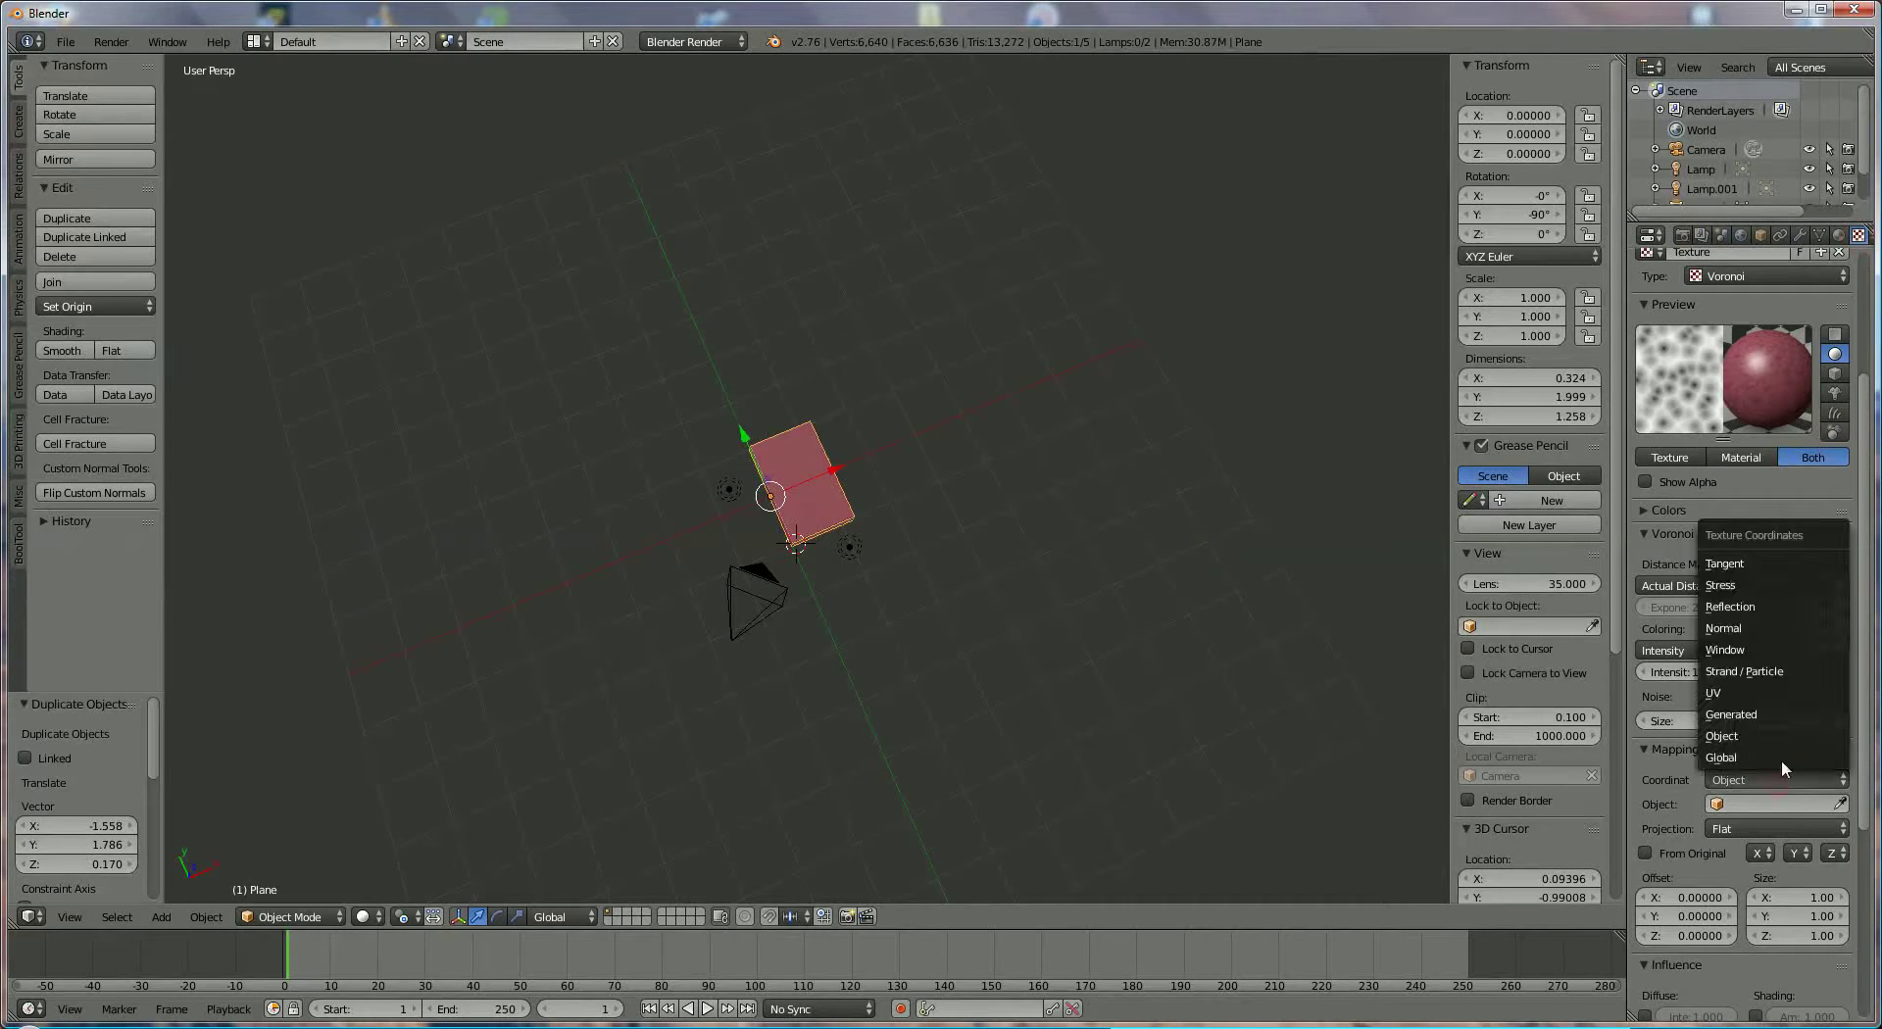
{"action": "left_click", "coordinate": [1784, 694]}
{"action": "left_click", "coordinate": [1682, 236]}
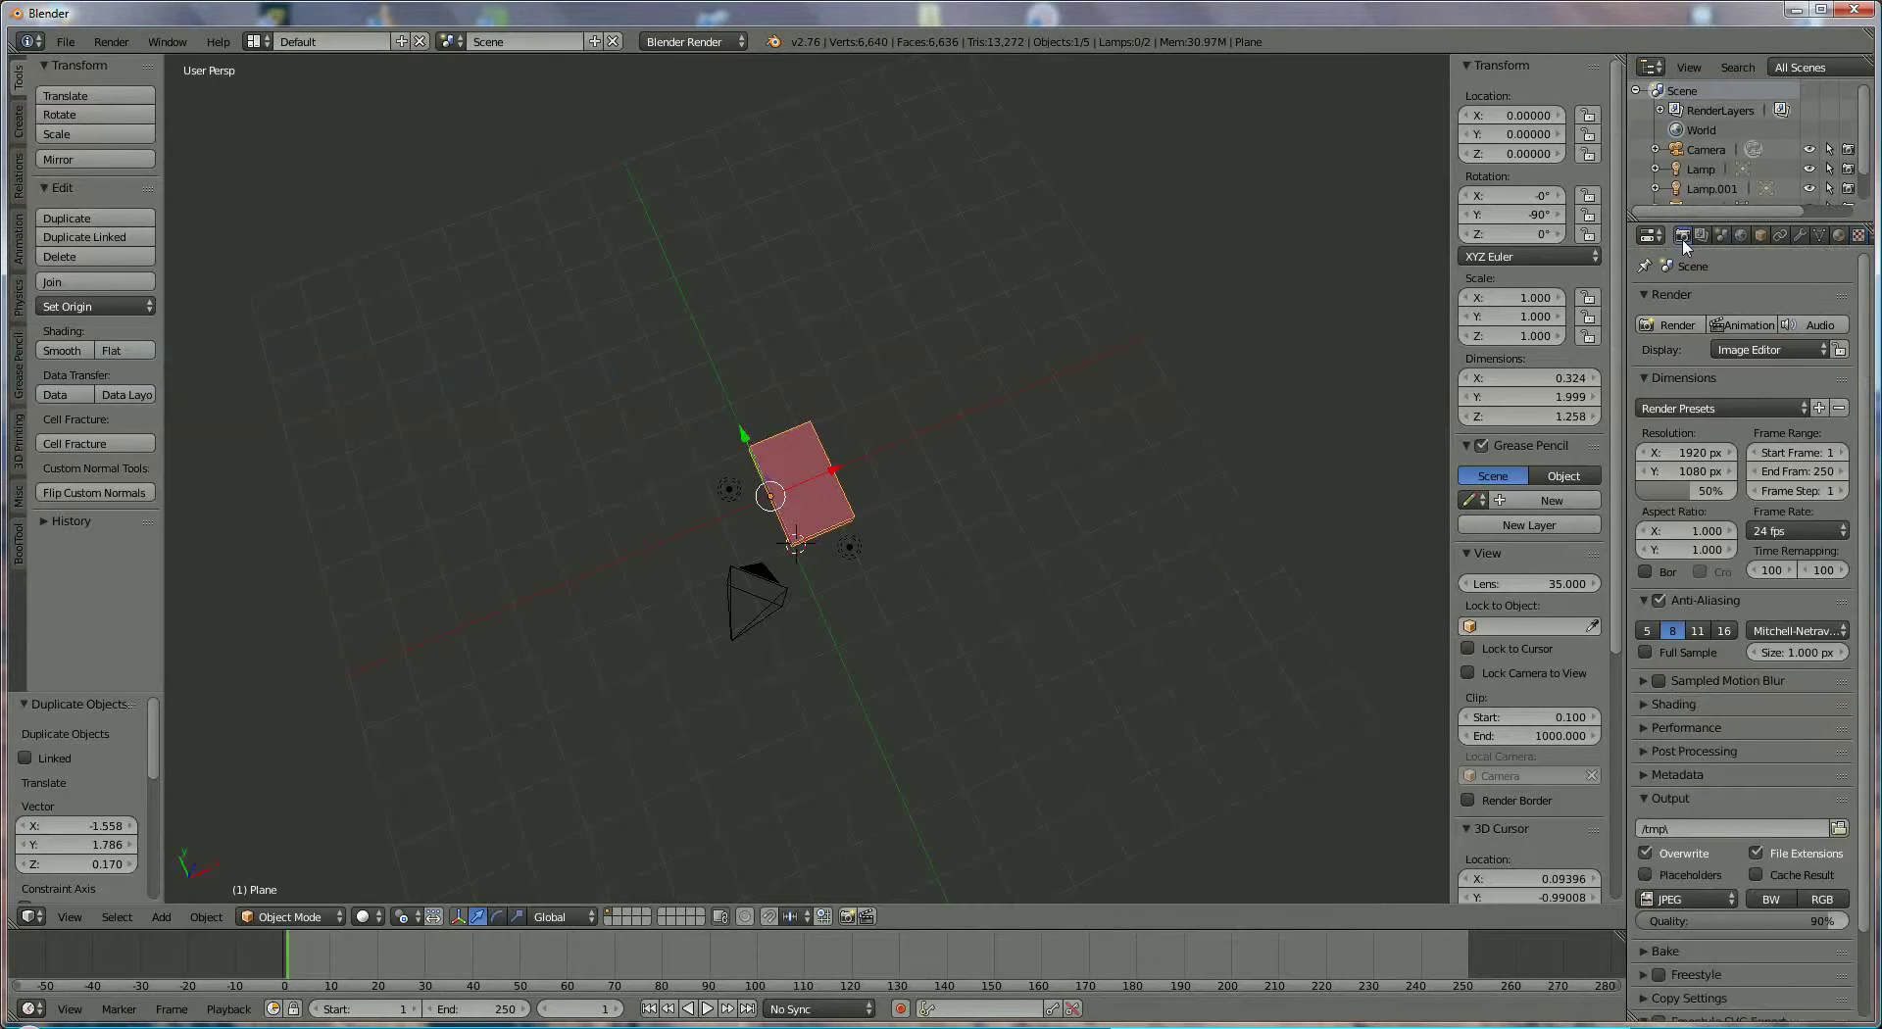
{"action": "left_click", "coordinate": [1653, 328]}
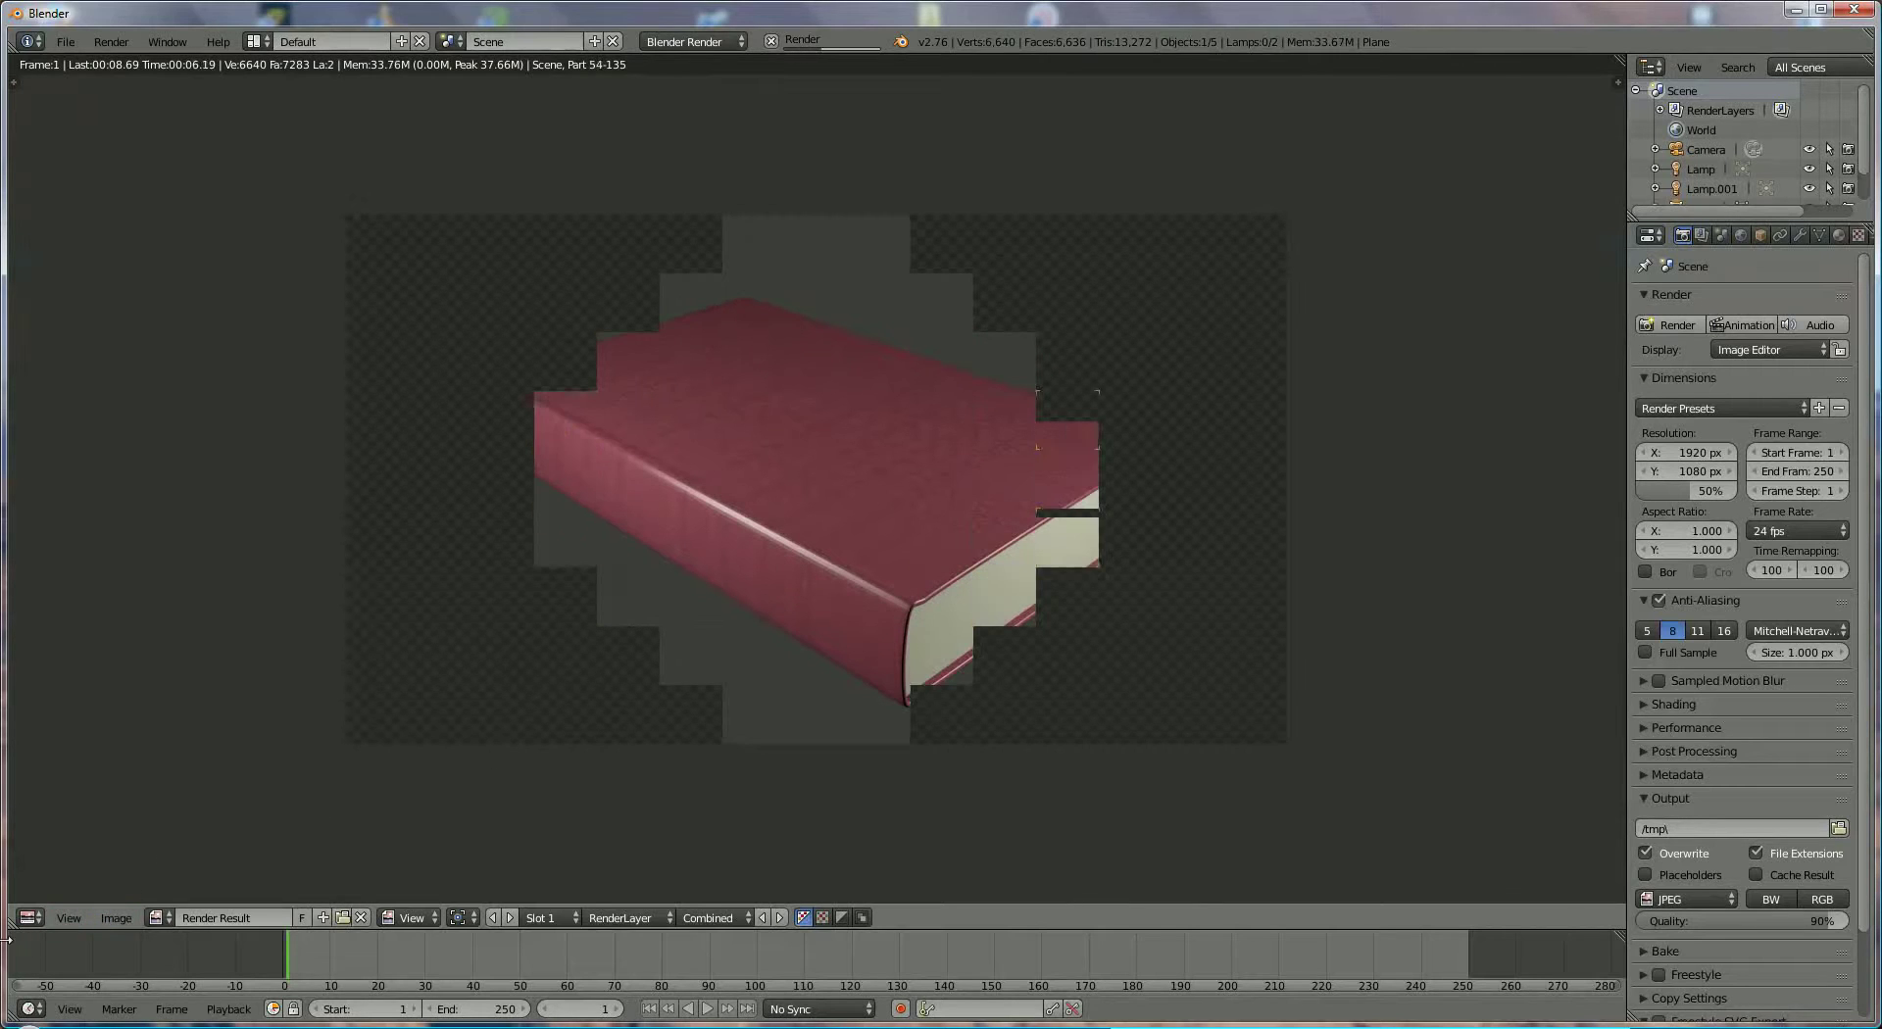
Return to the 3D View, set the Voronoi Mapping Coordinates back to Object, and render with F12
{"action": "left_click", "coordinate": [28, 919]}
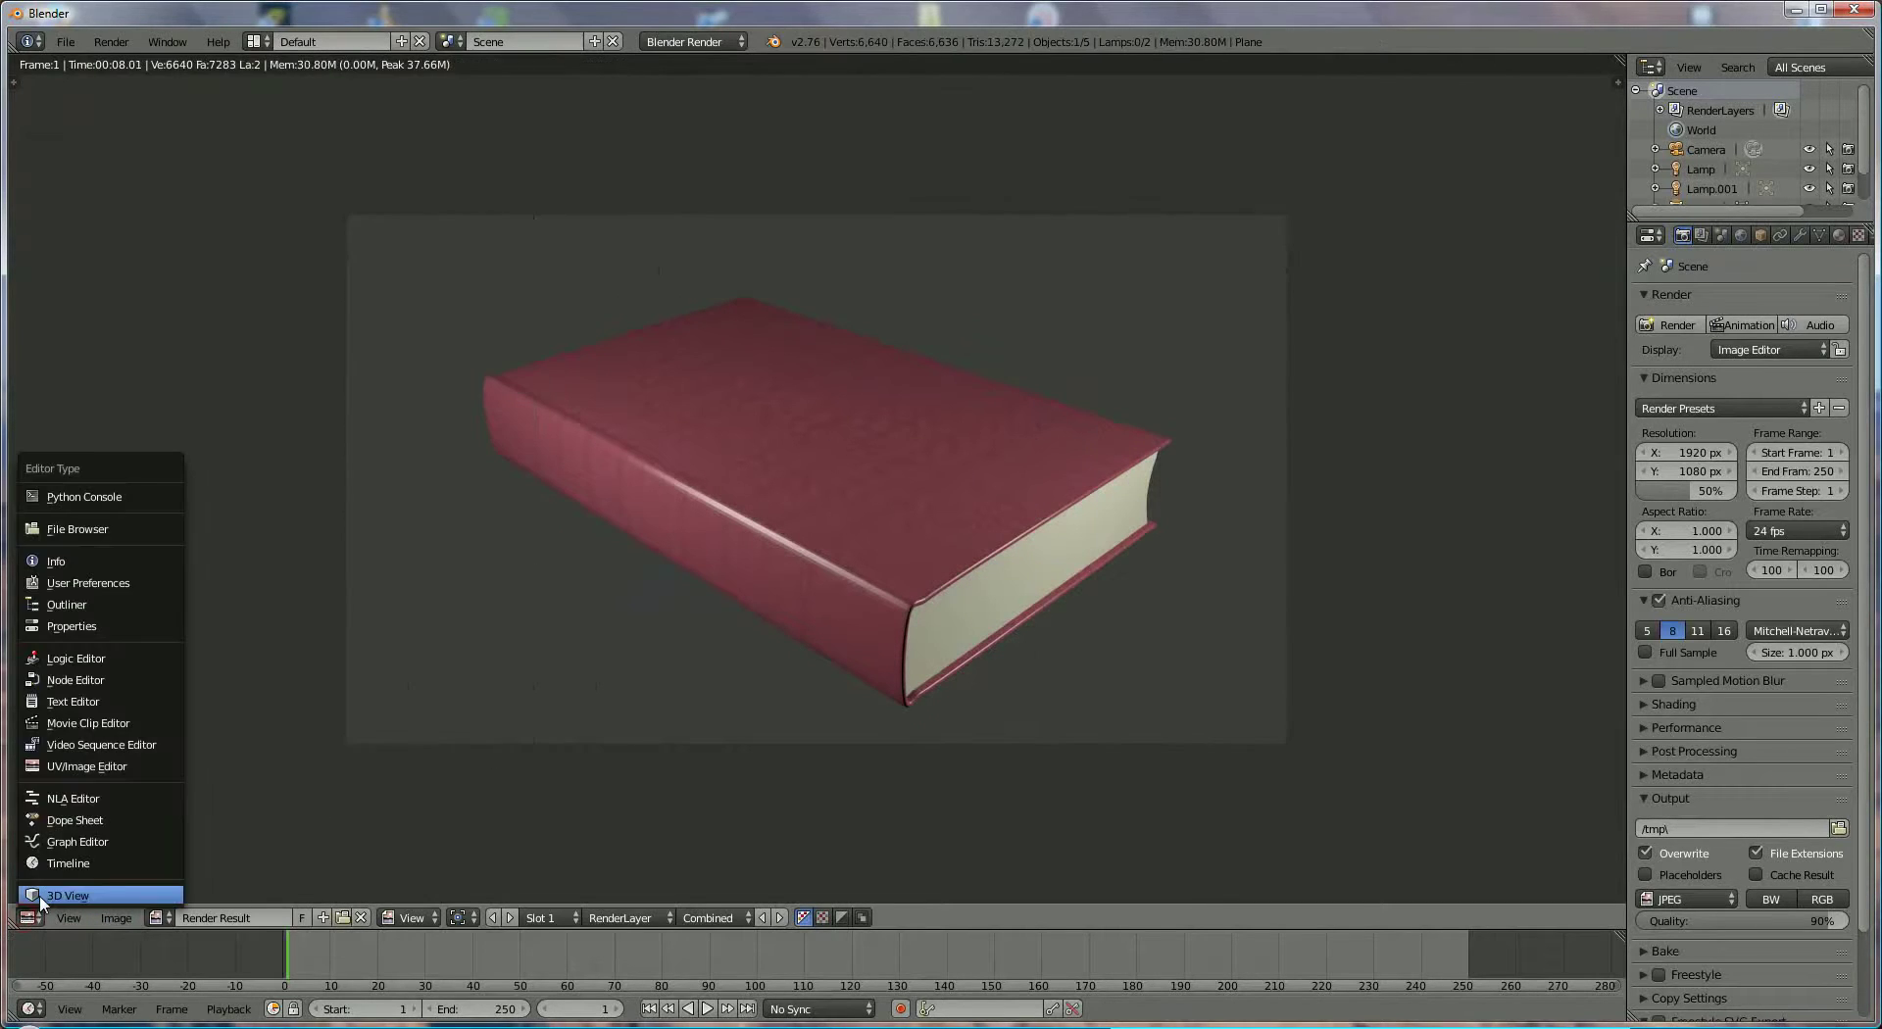
{"action": "left_click", "coordinate": [45, 897]}
{"action": "left_click", "coordinate": [1858, 235]}
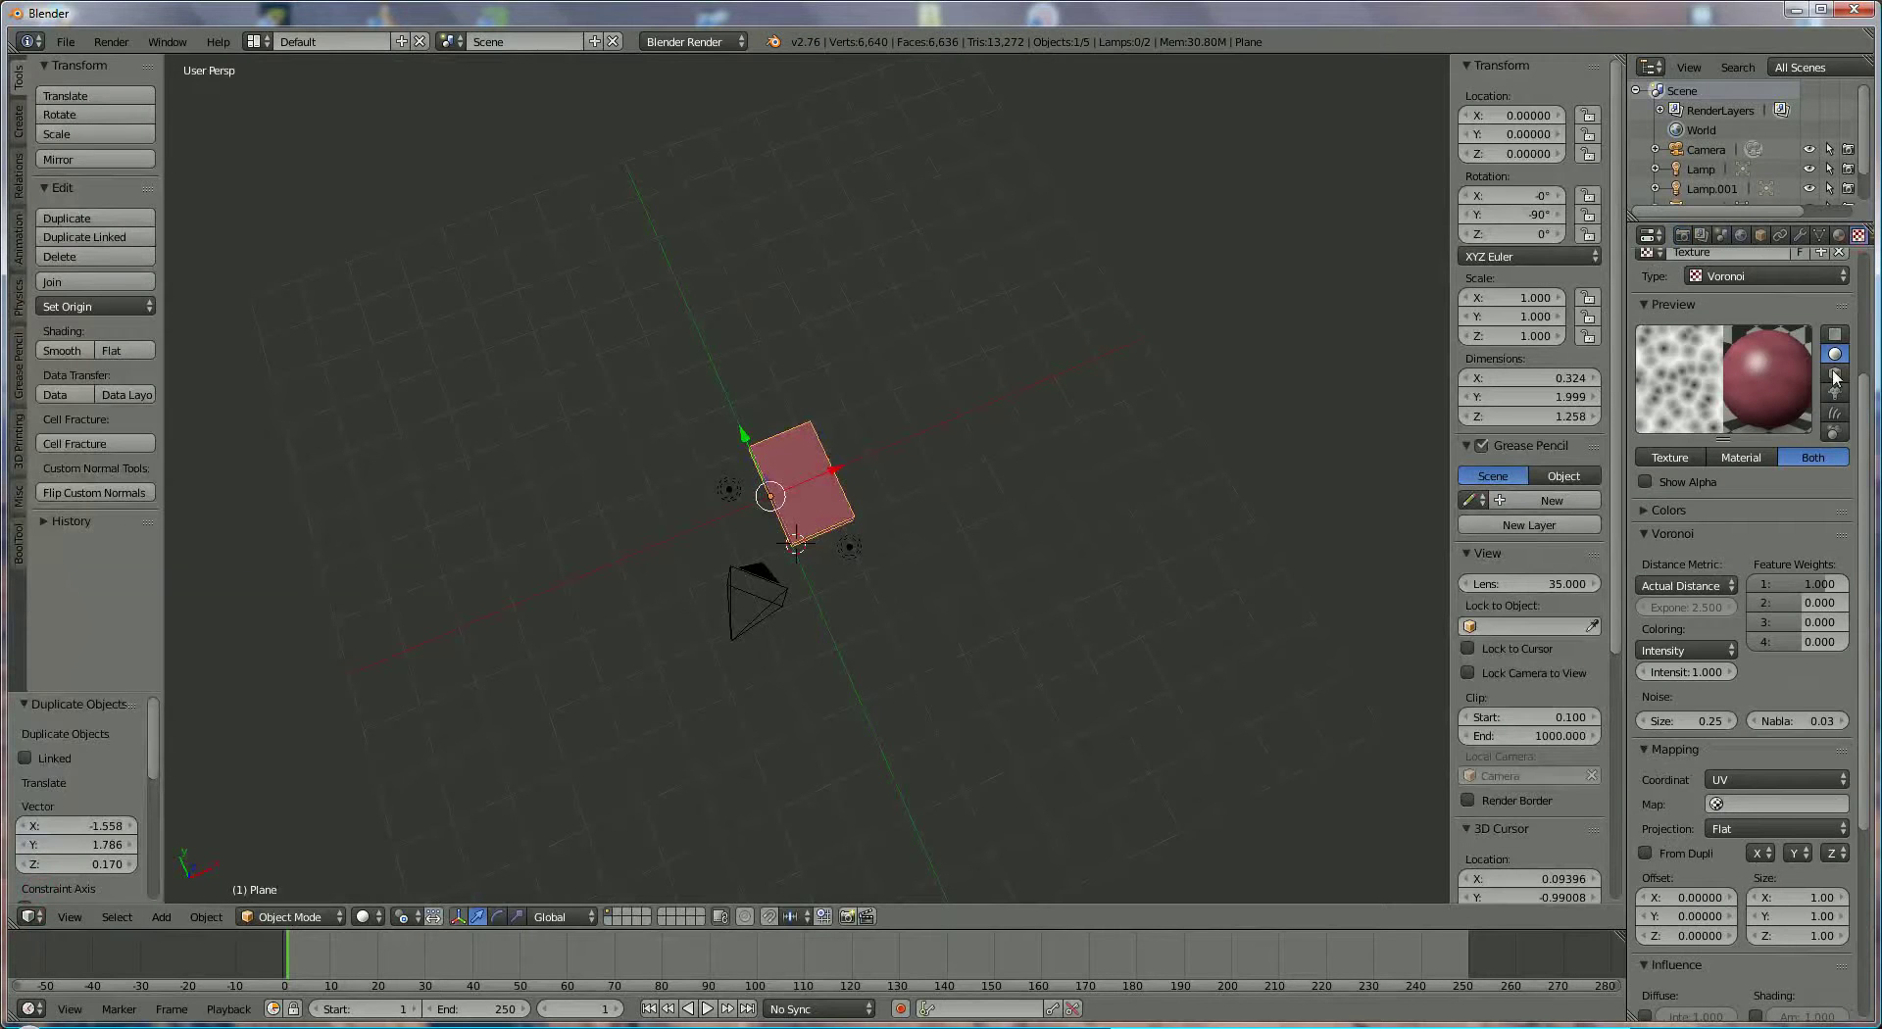
{"action": "left_click", "coordinate": [1802, 776]}
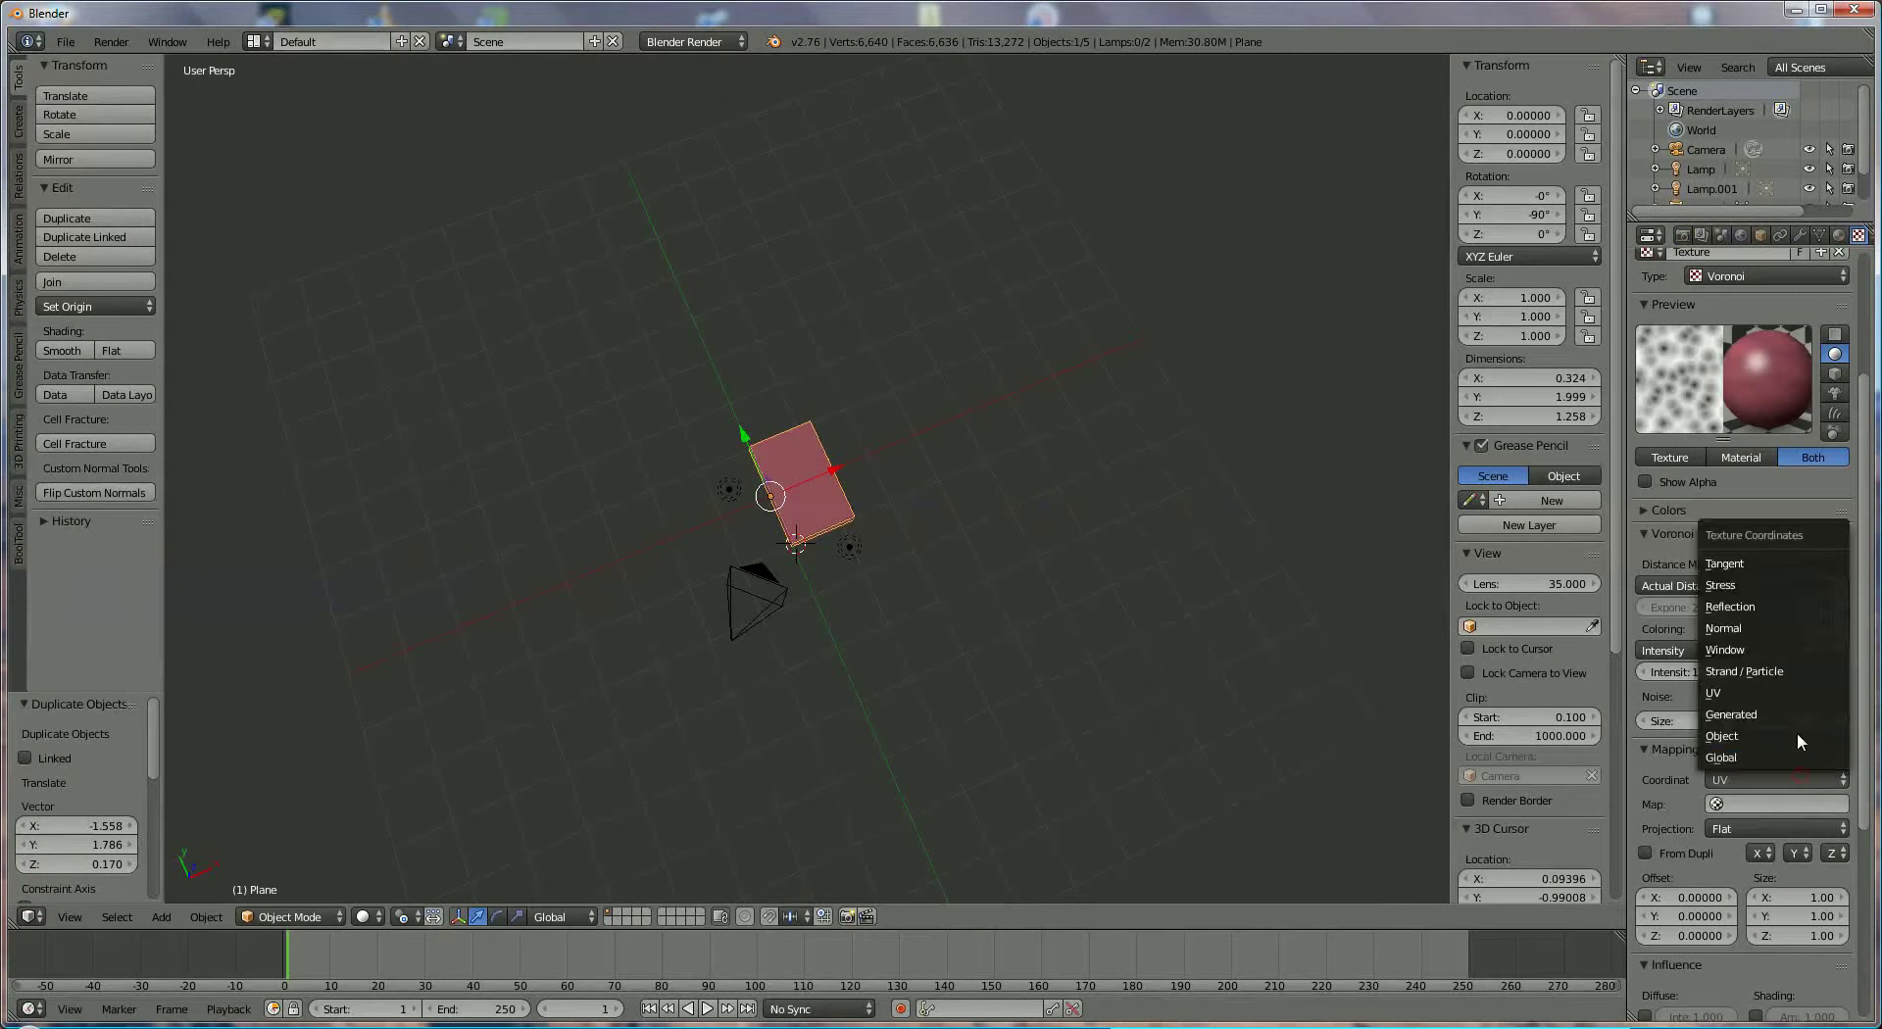
{"action": "left_click", "coordinate": [1797, 734]}
{"action": "left_click", "coordinate": [1682, 235]}
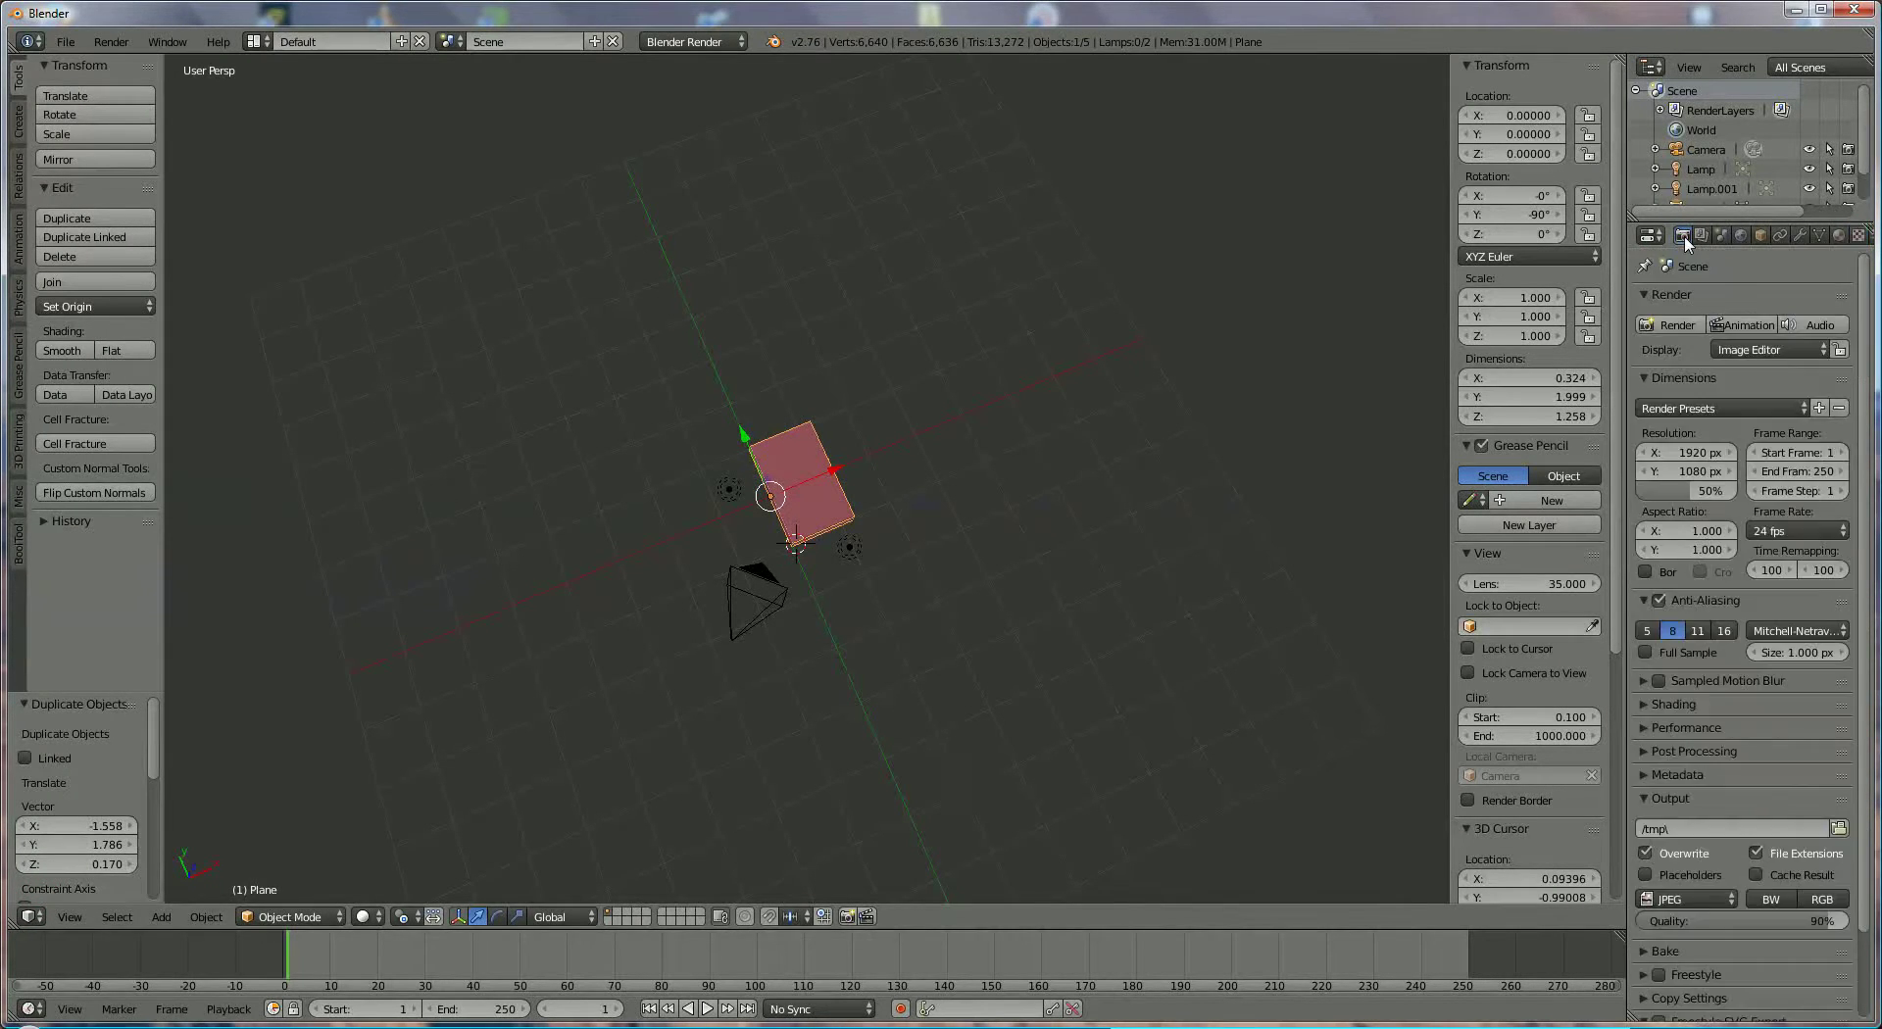
{"action": "key", "text": "F12"}
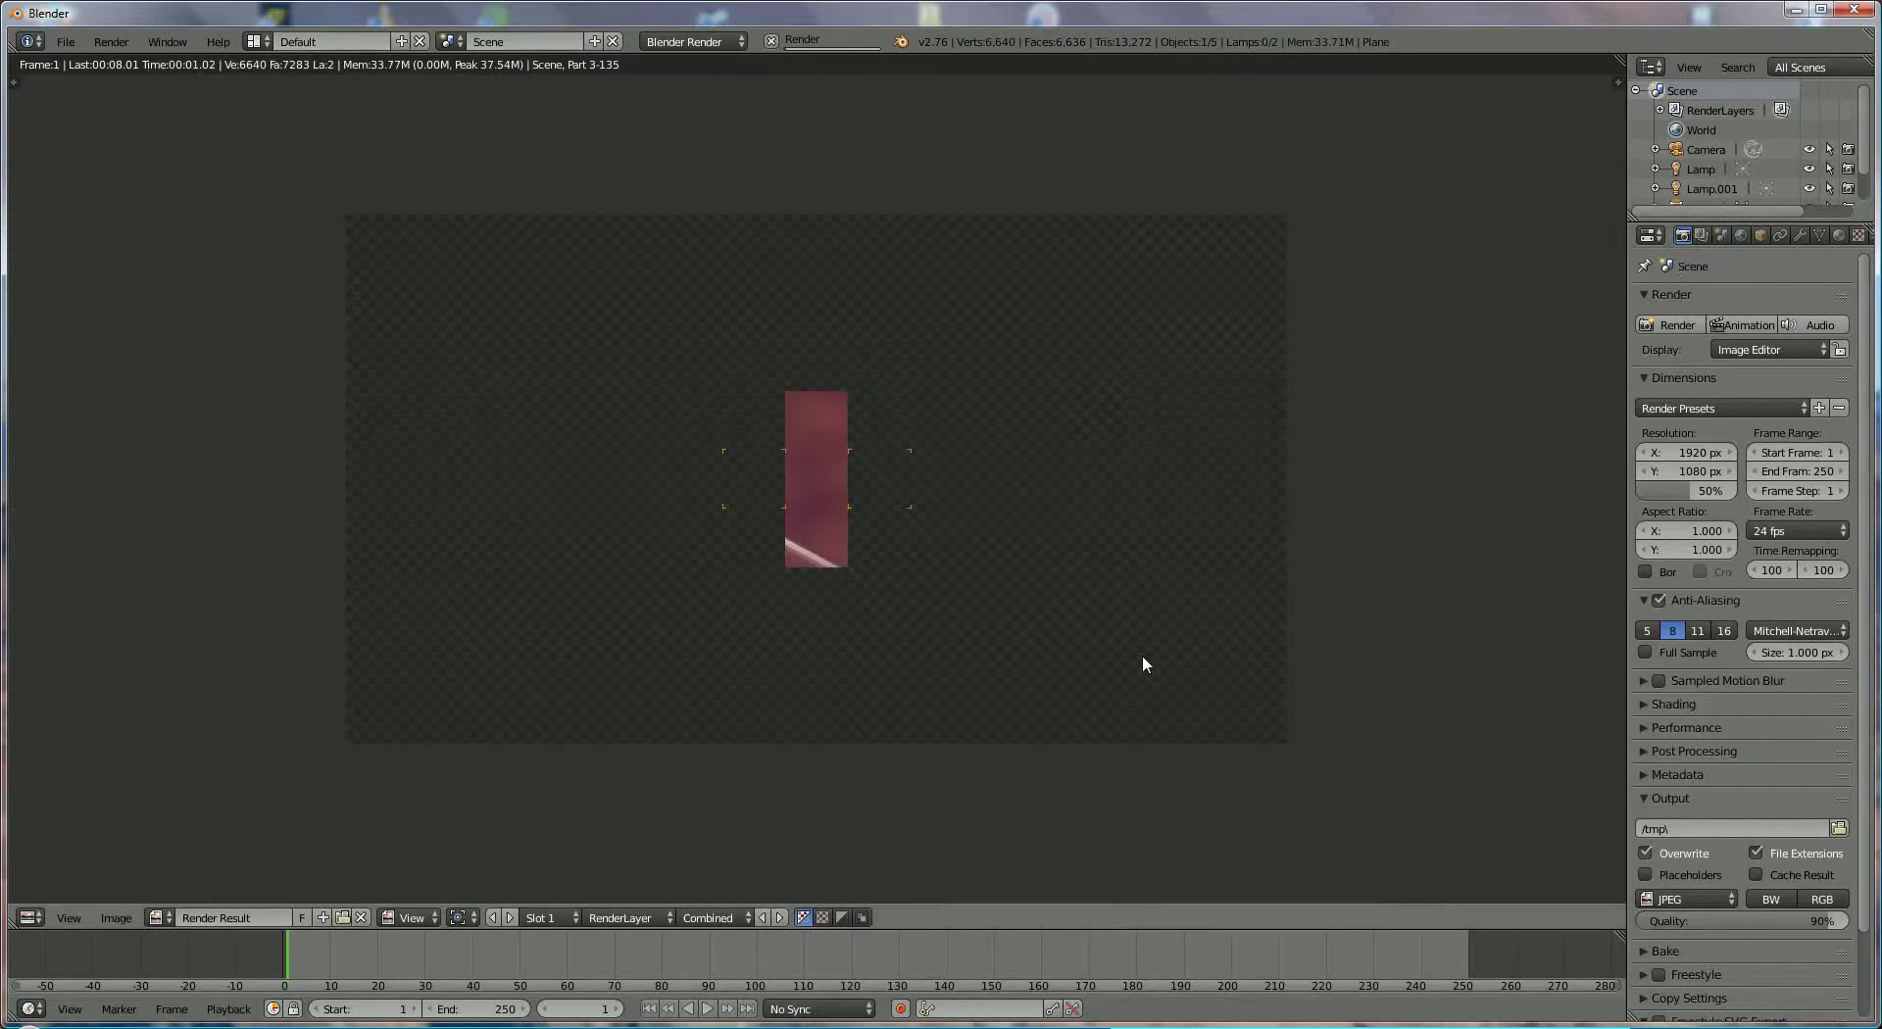
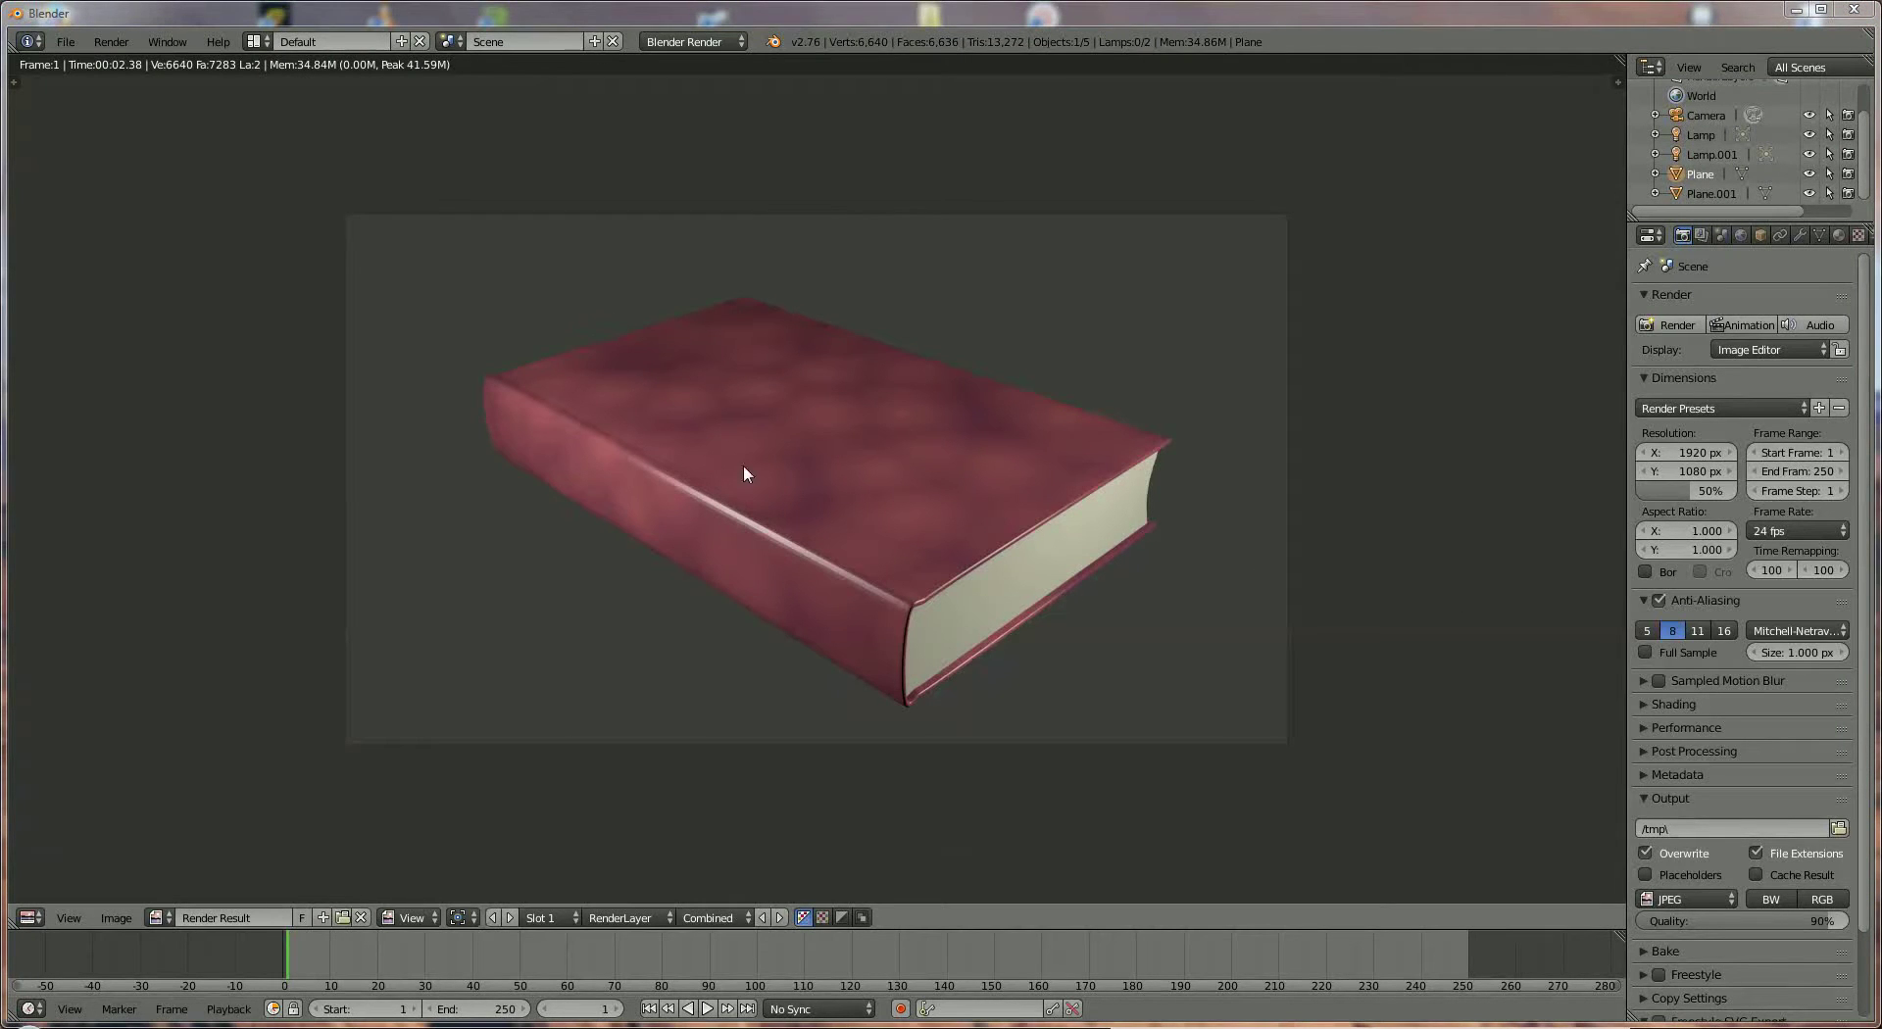
Switch the render result area back to the 3D View showing the book model
{"action": "left_click", "coordinate": [29, 918]}
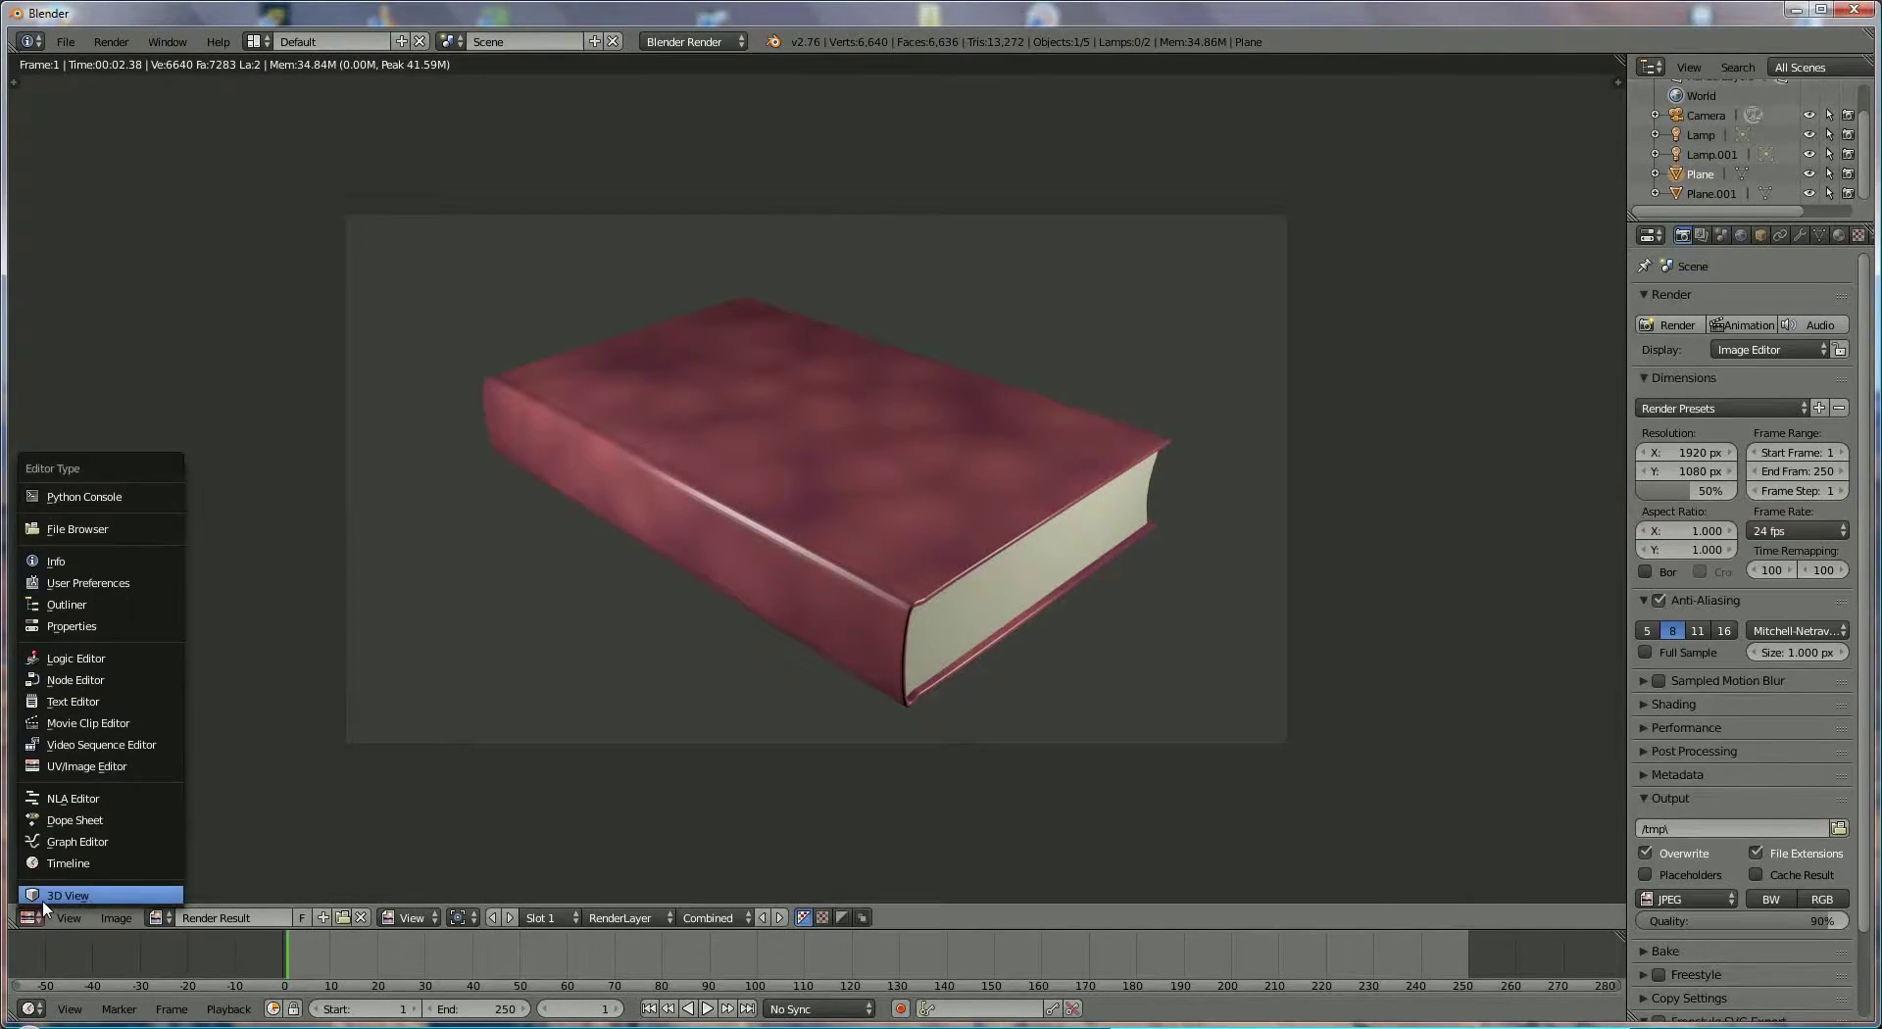
{"action": "left_click", "coordinate": [54, 897]}
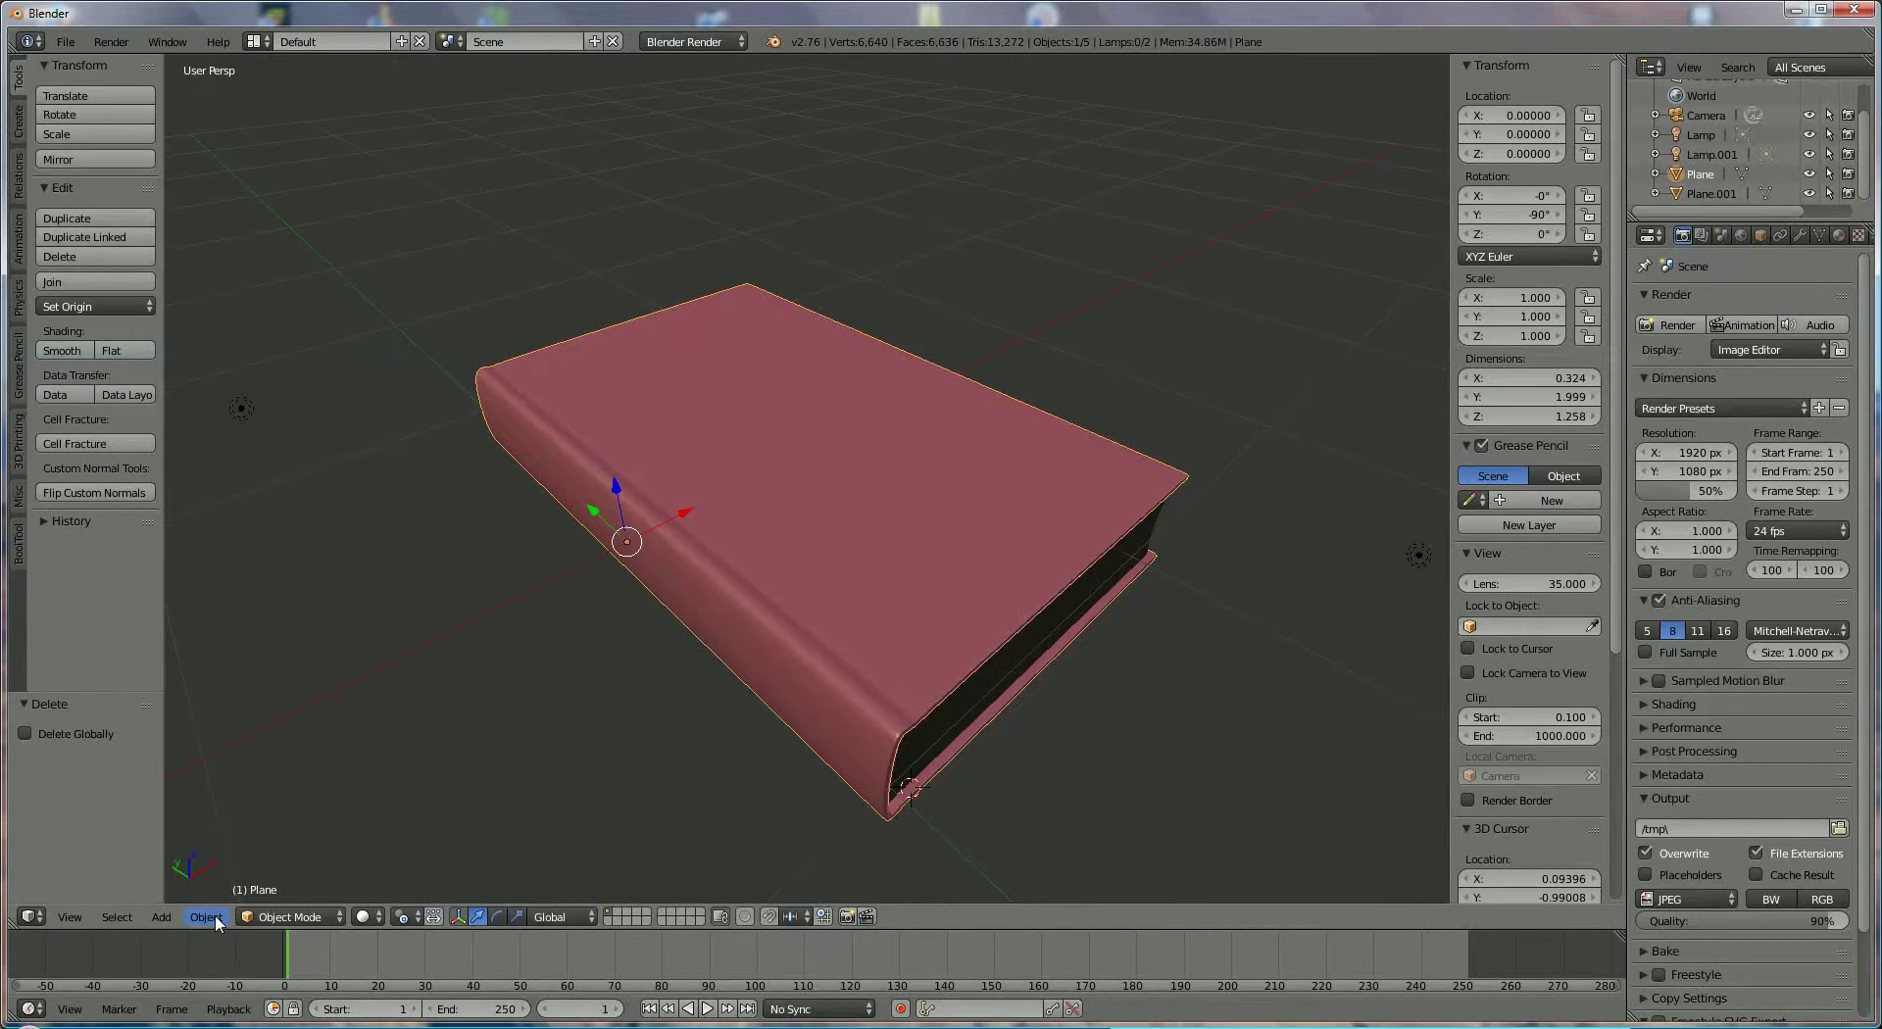
Add a text object, lift it along Z onto the book's top, and enter Edit Mode
{"action": "left_click", "coordinate": [160, 917]}
{"action": "mouse_move", "coordinate": [186, 895]}
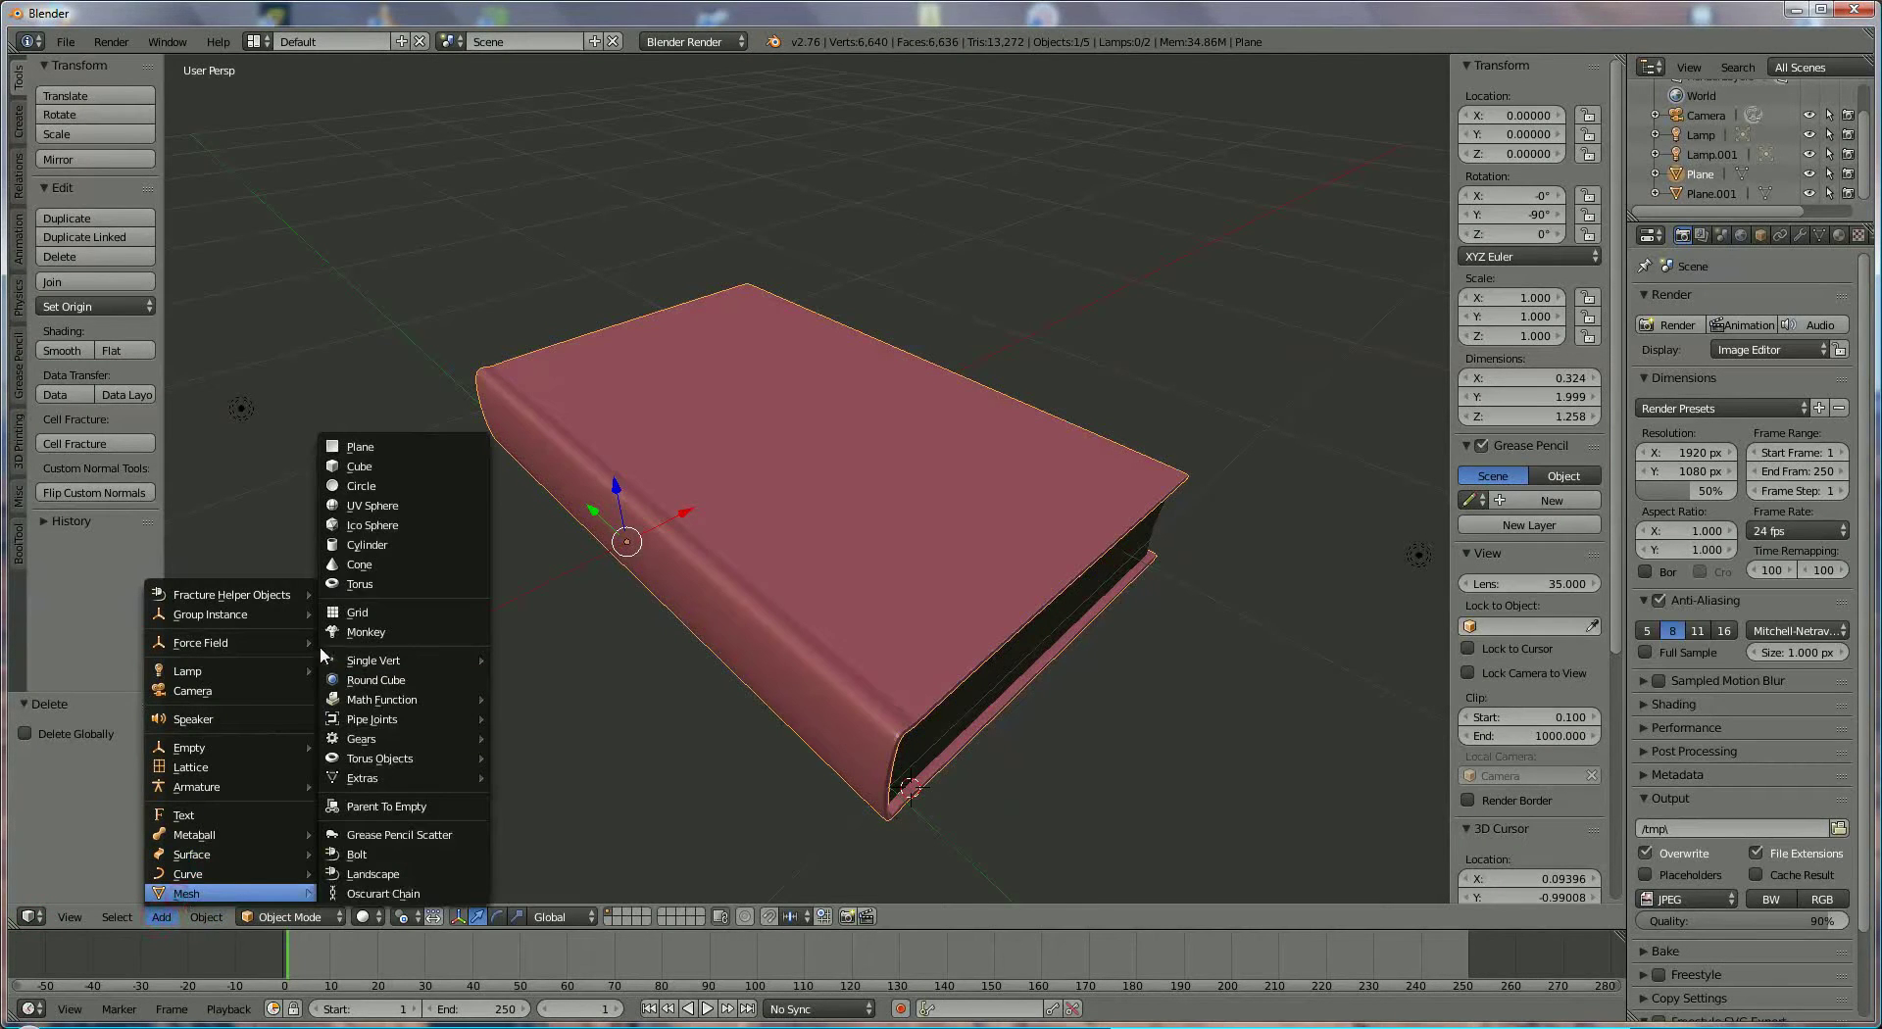
{"action": "left_click", "coordinate": [237, 814]}
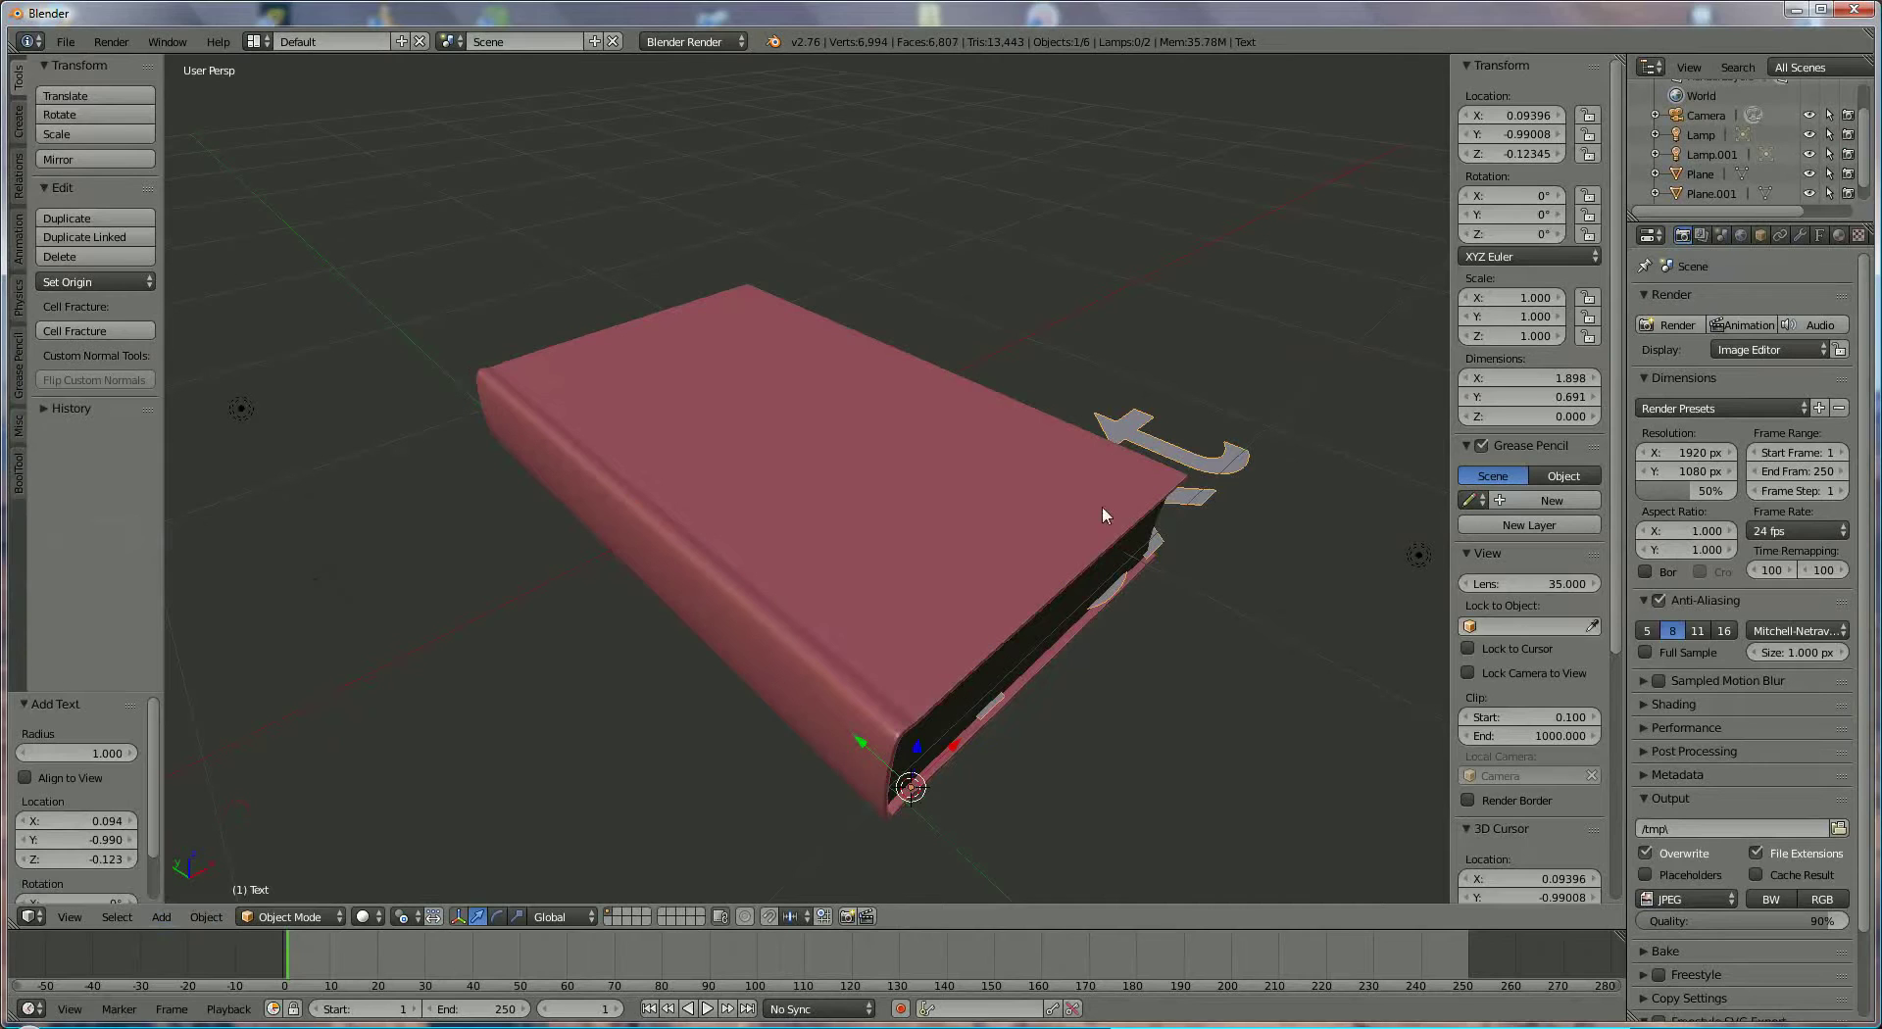
{"action": "left_click_drag", "start_coordinate": [918, 749], "coordinate": [902, 643]}
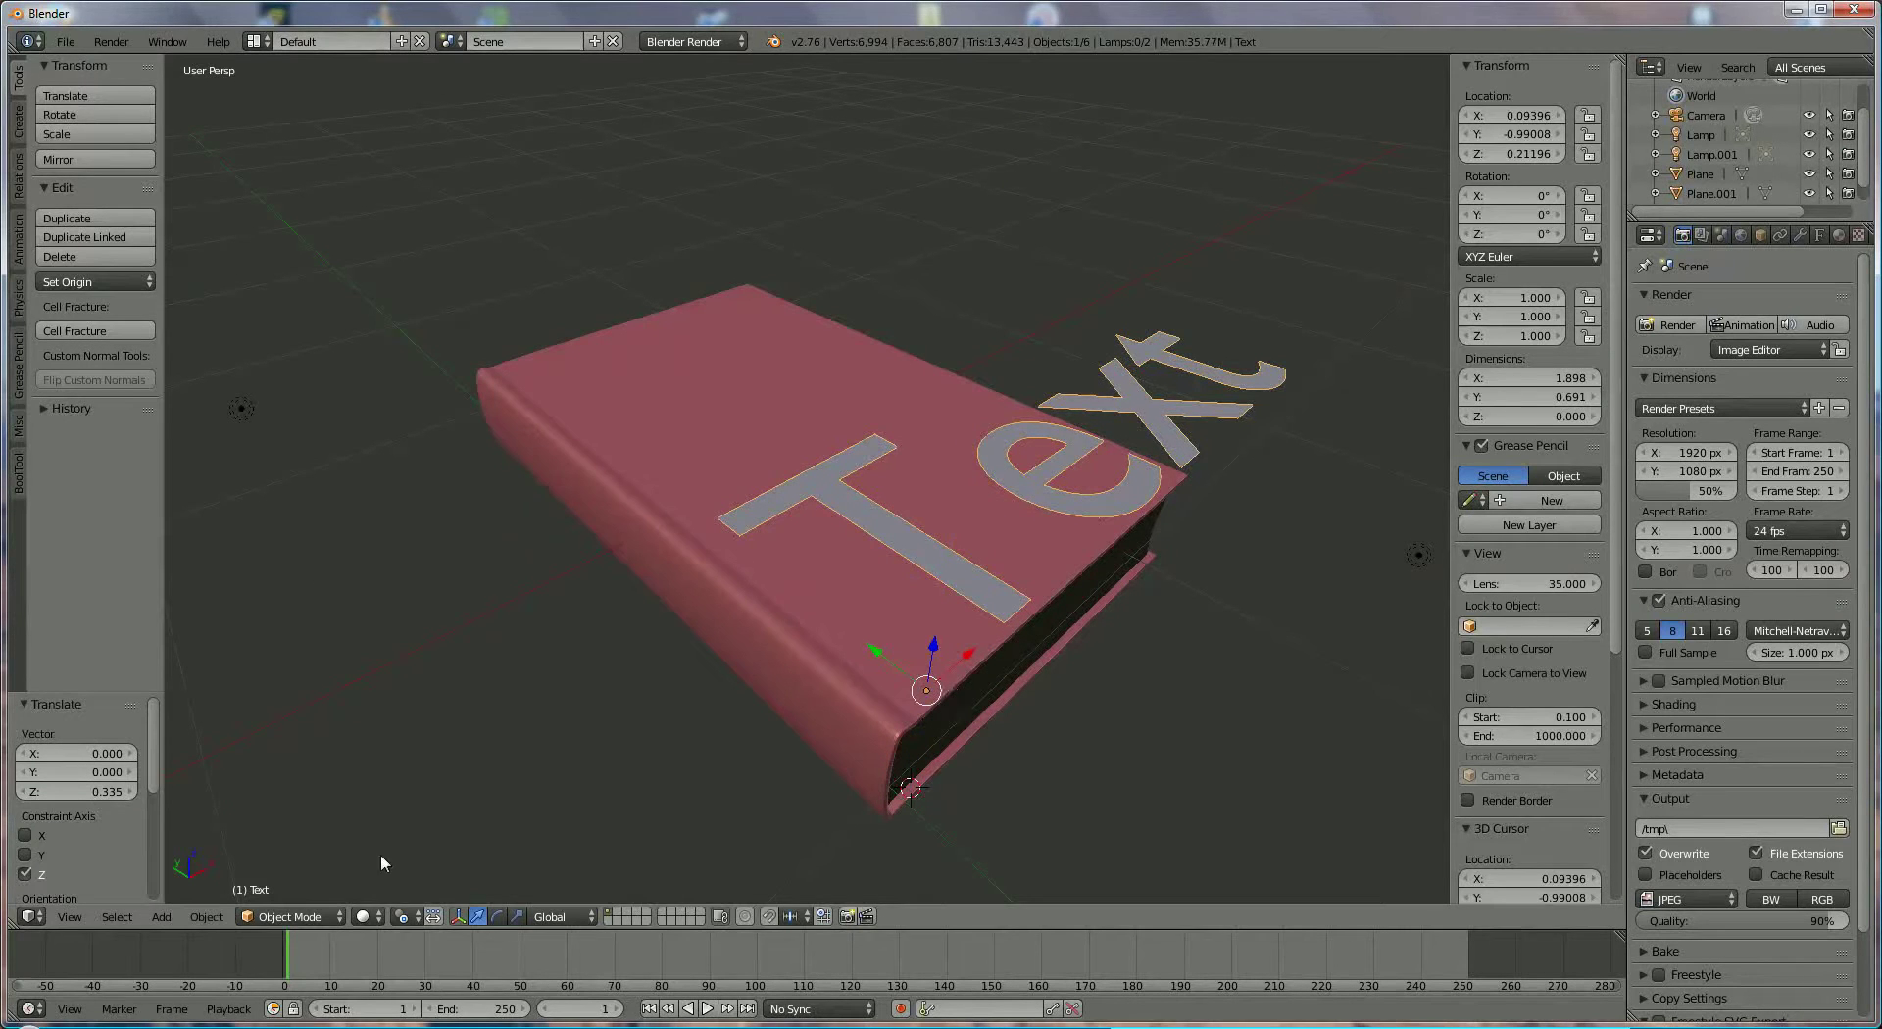
{"action": "left_click", "coordinate": [292, 918]}
{"action": "left_click", "coordinate": [290, 873]}
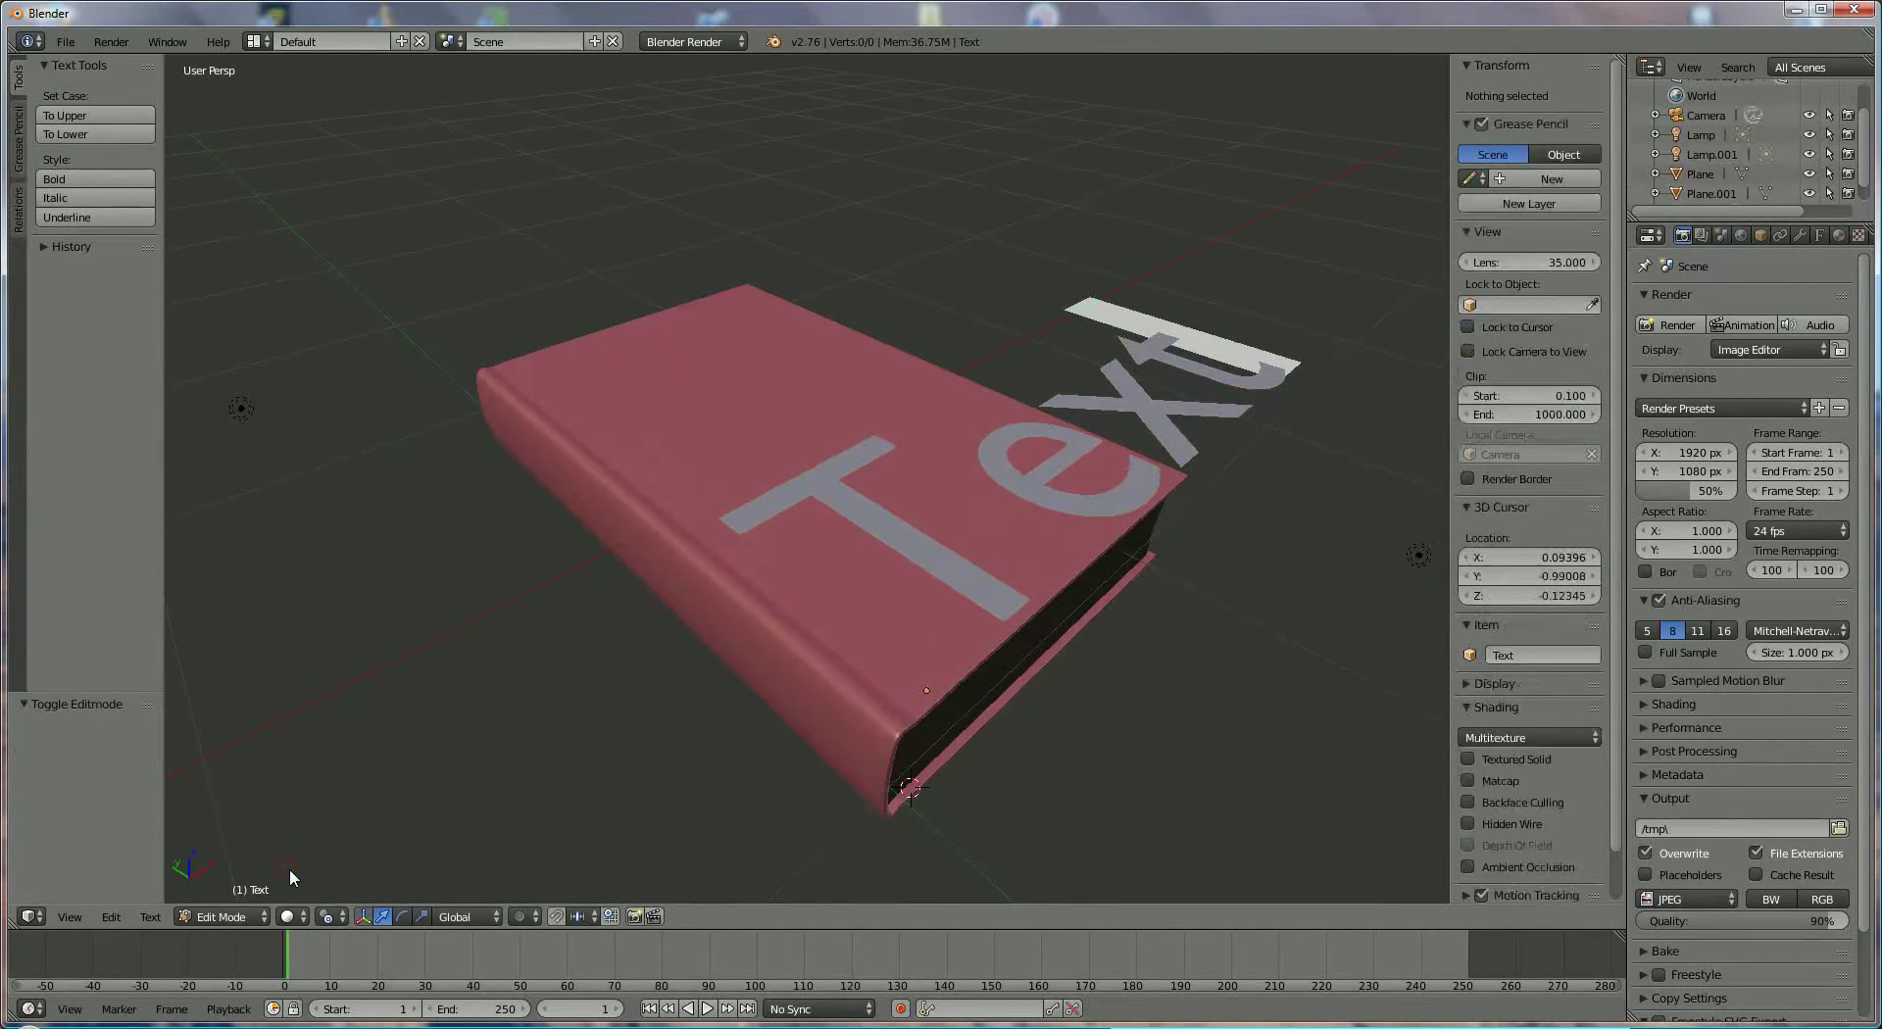
Replace the placeholder 'Text' with KILLBZ and return to Object Mode
{"action": "key", "text": "BackSpace"}
{"action": "key", "text": "BackSpace"}
{"action": "key", "text": "BackSpace"}
{"action": "key", "text": "BackSpace"}
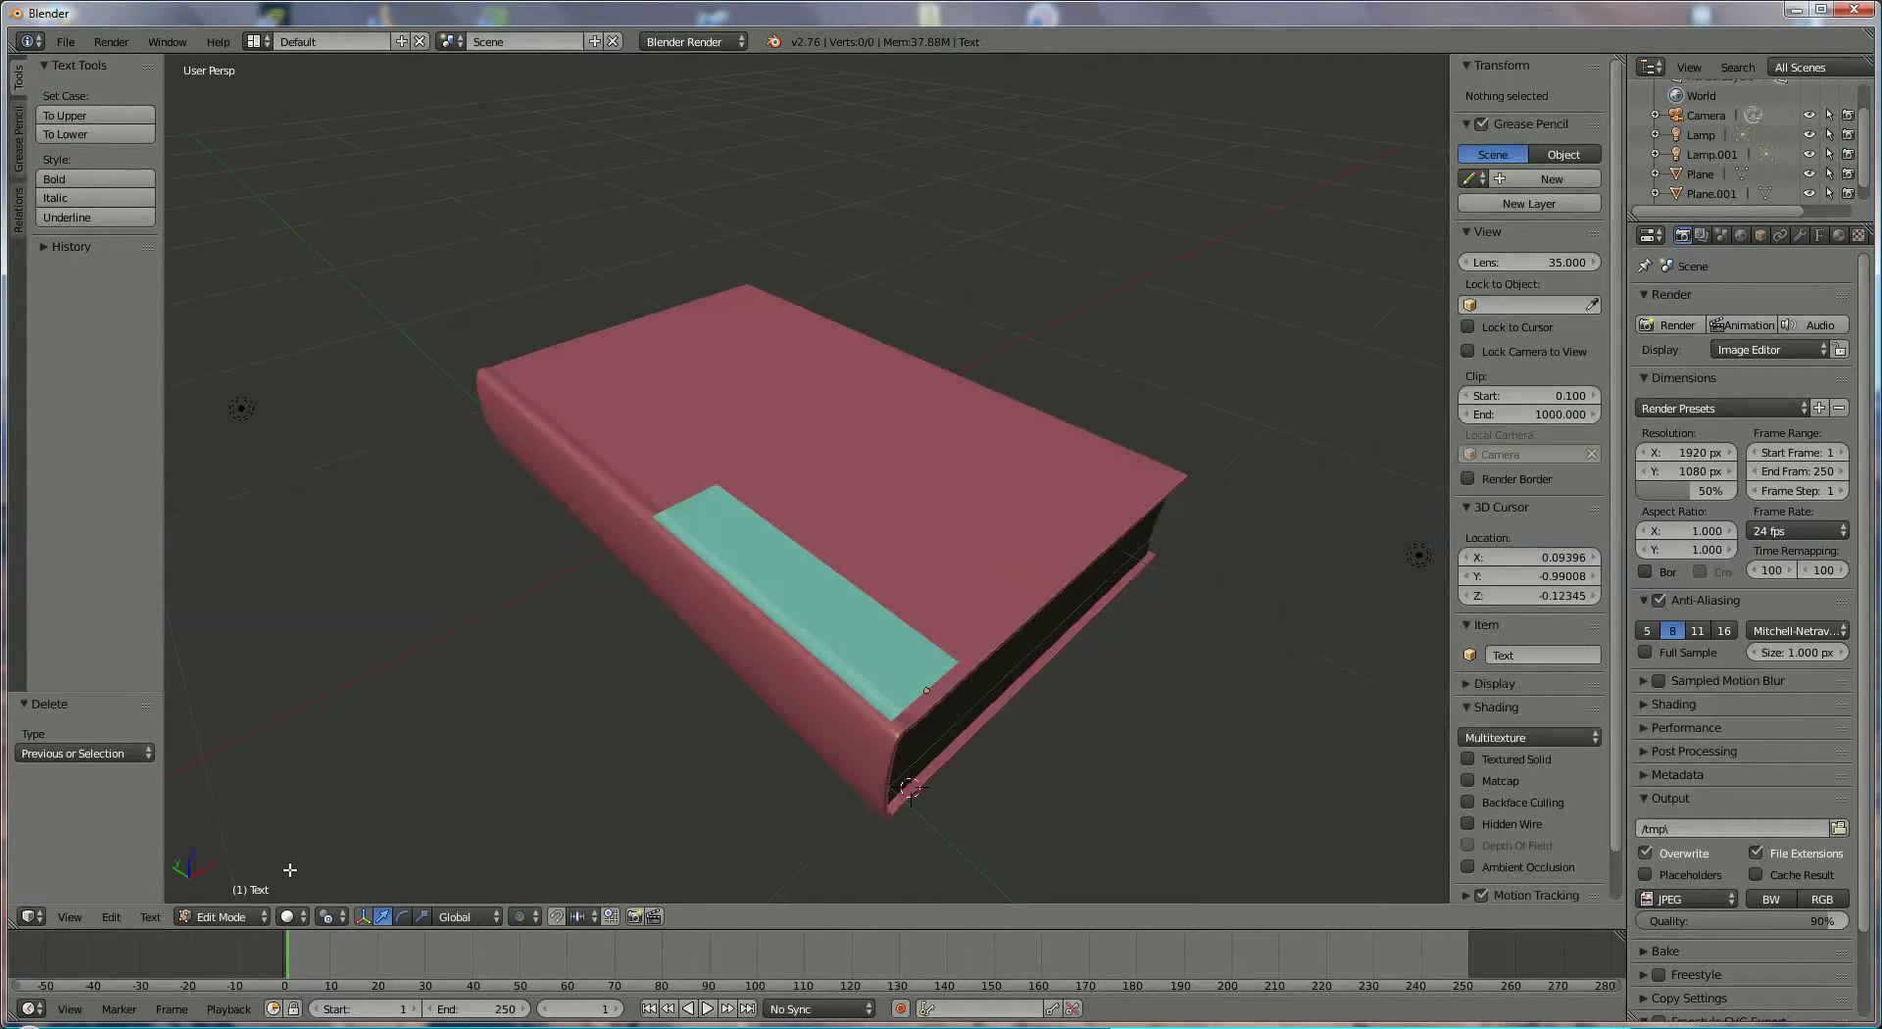
{"action": "type", "text": "KILLBZ"}
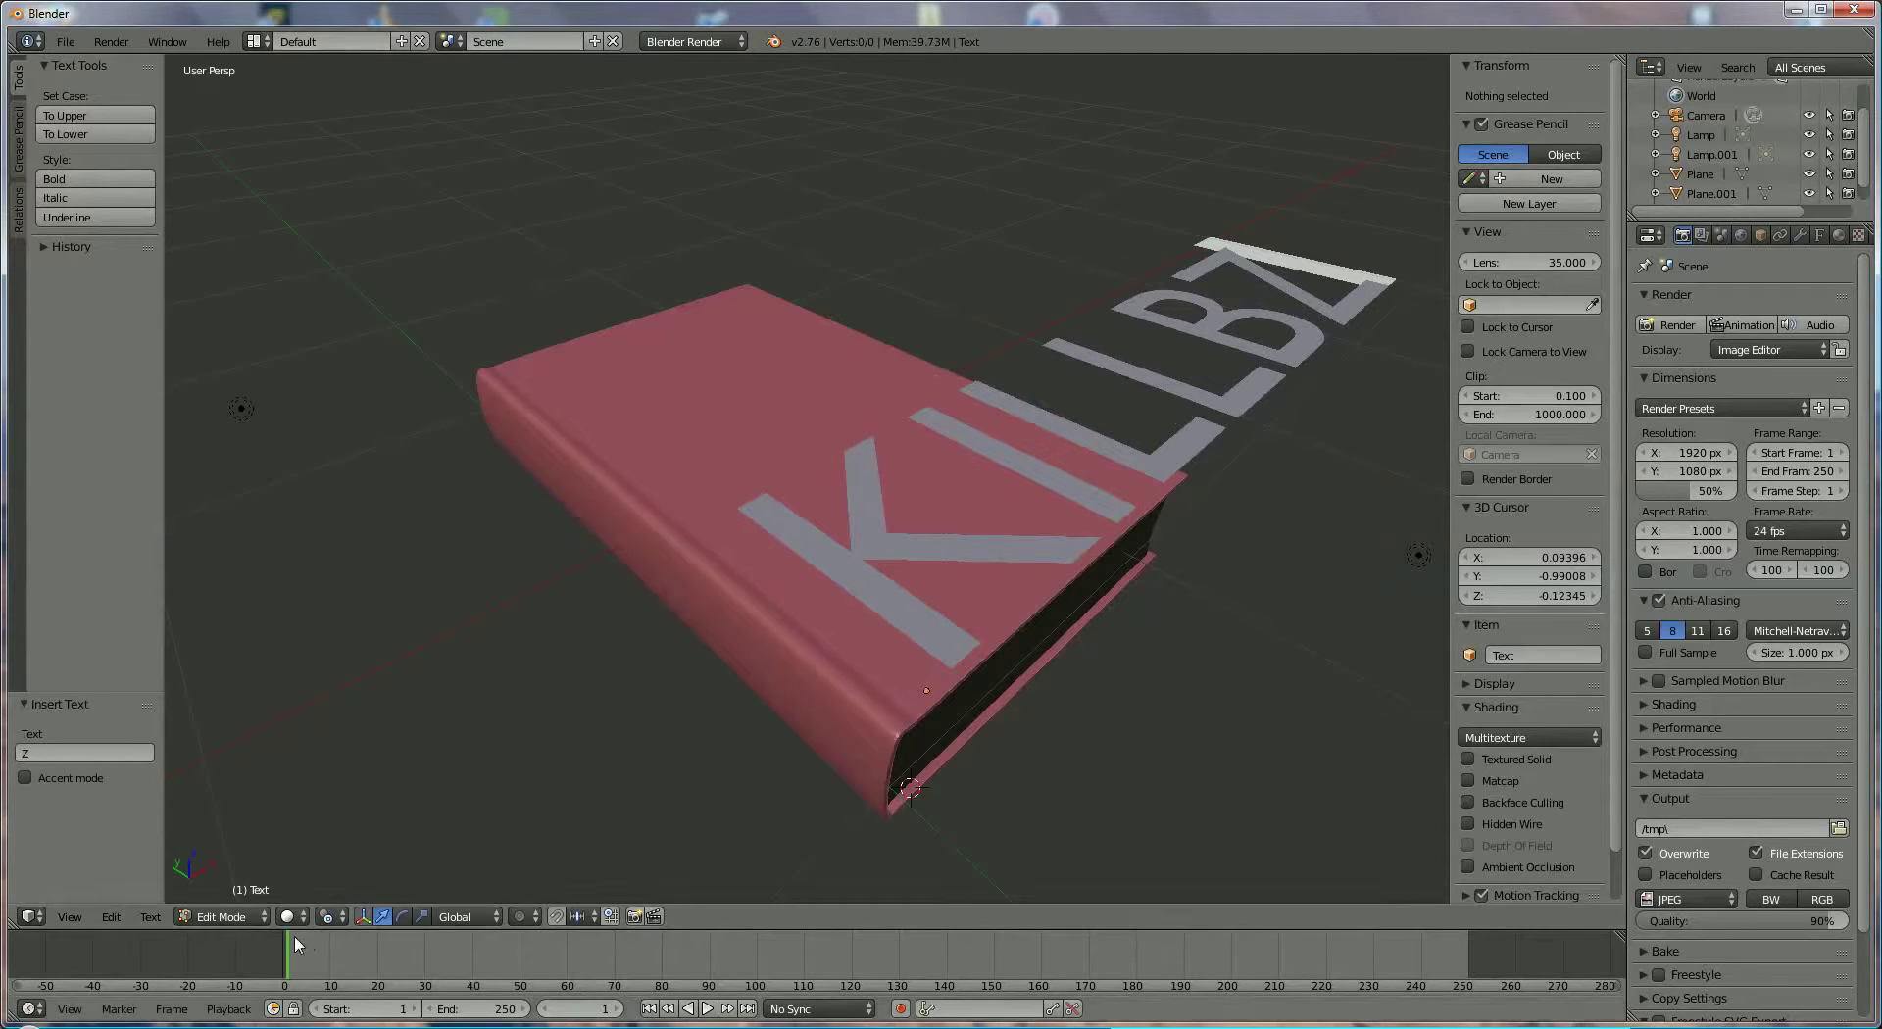
{"action": "left_click", "coordinate": [224, 916]}
{"action": "left_click", "coordinate": [225, 894]}
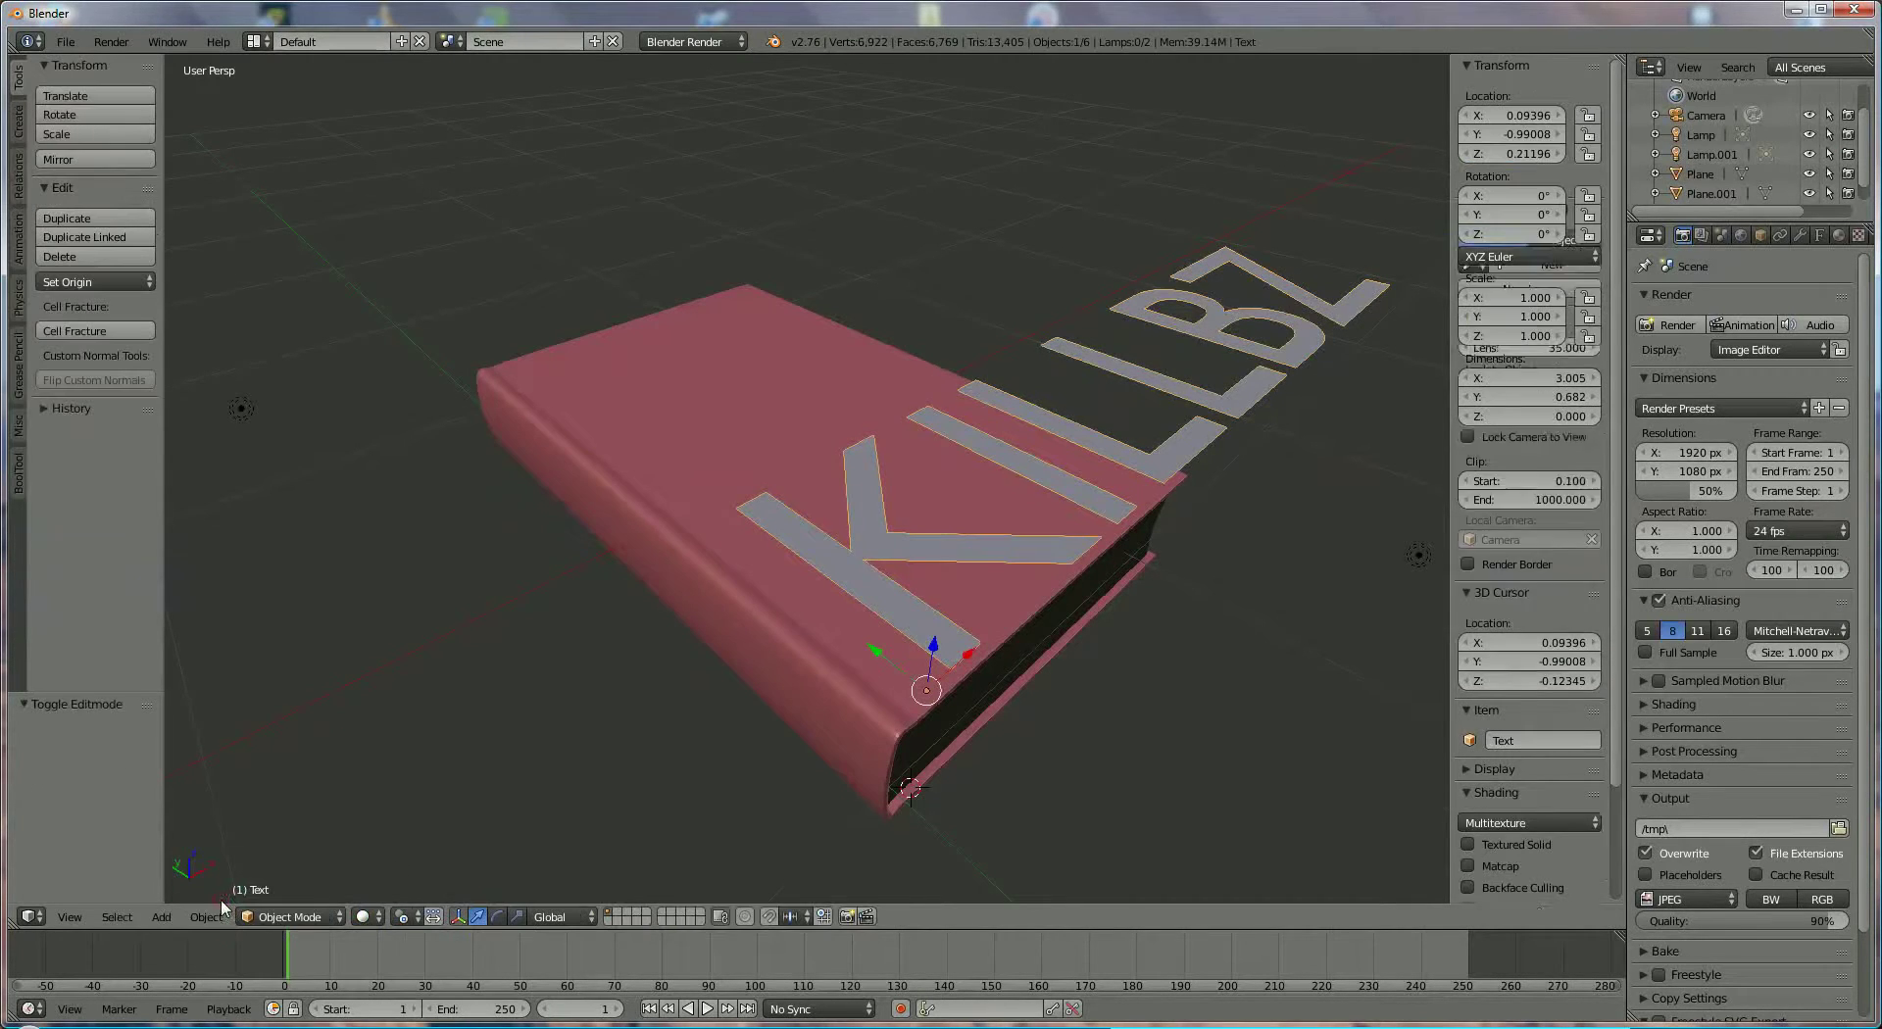
Scale the KILLBZ text to 0.314 and slide it along Y toward the cover's top
{"action": "key", "text": "s"}
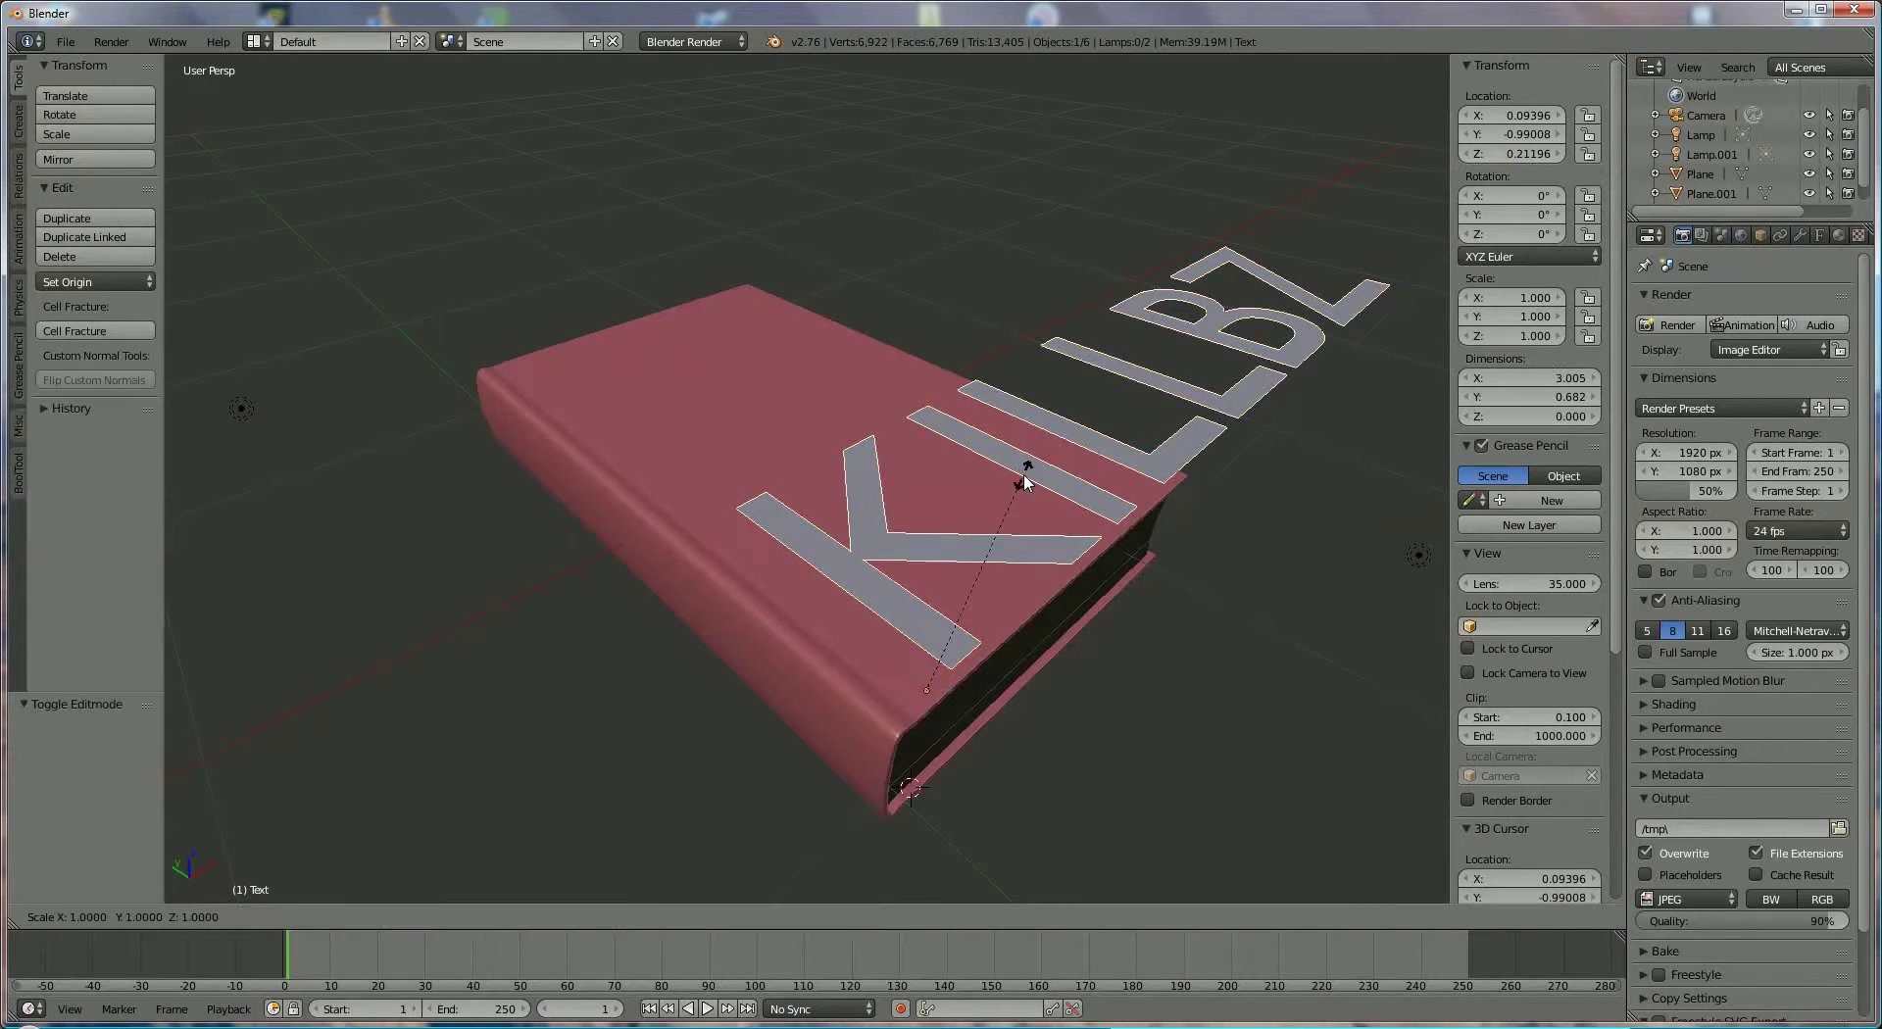
{"action": "left_click", "coordinate": [945, 624]}
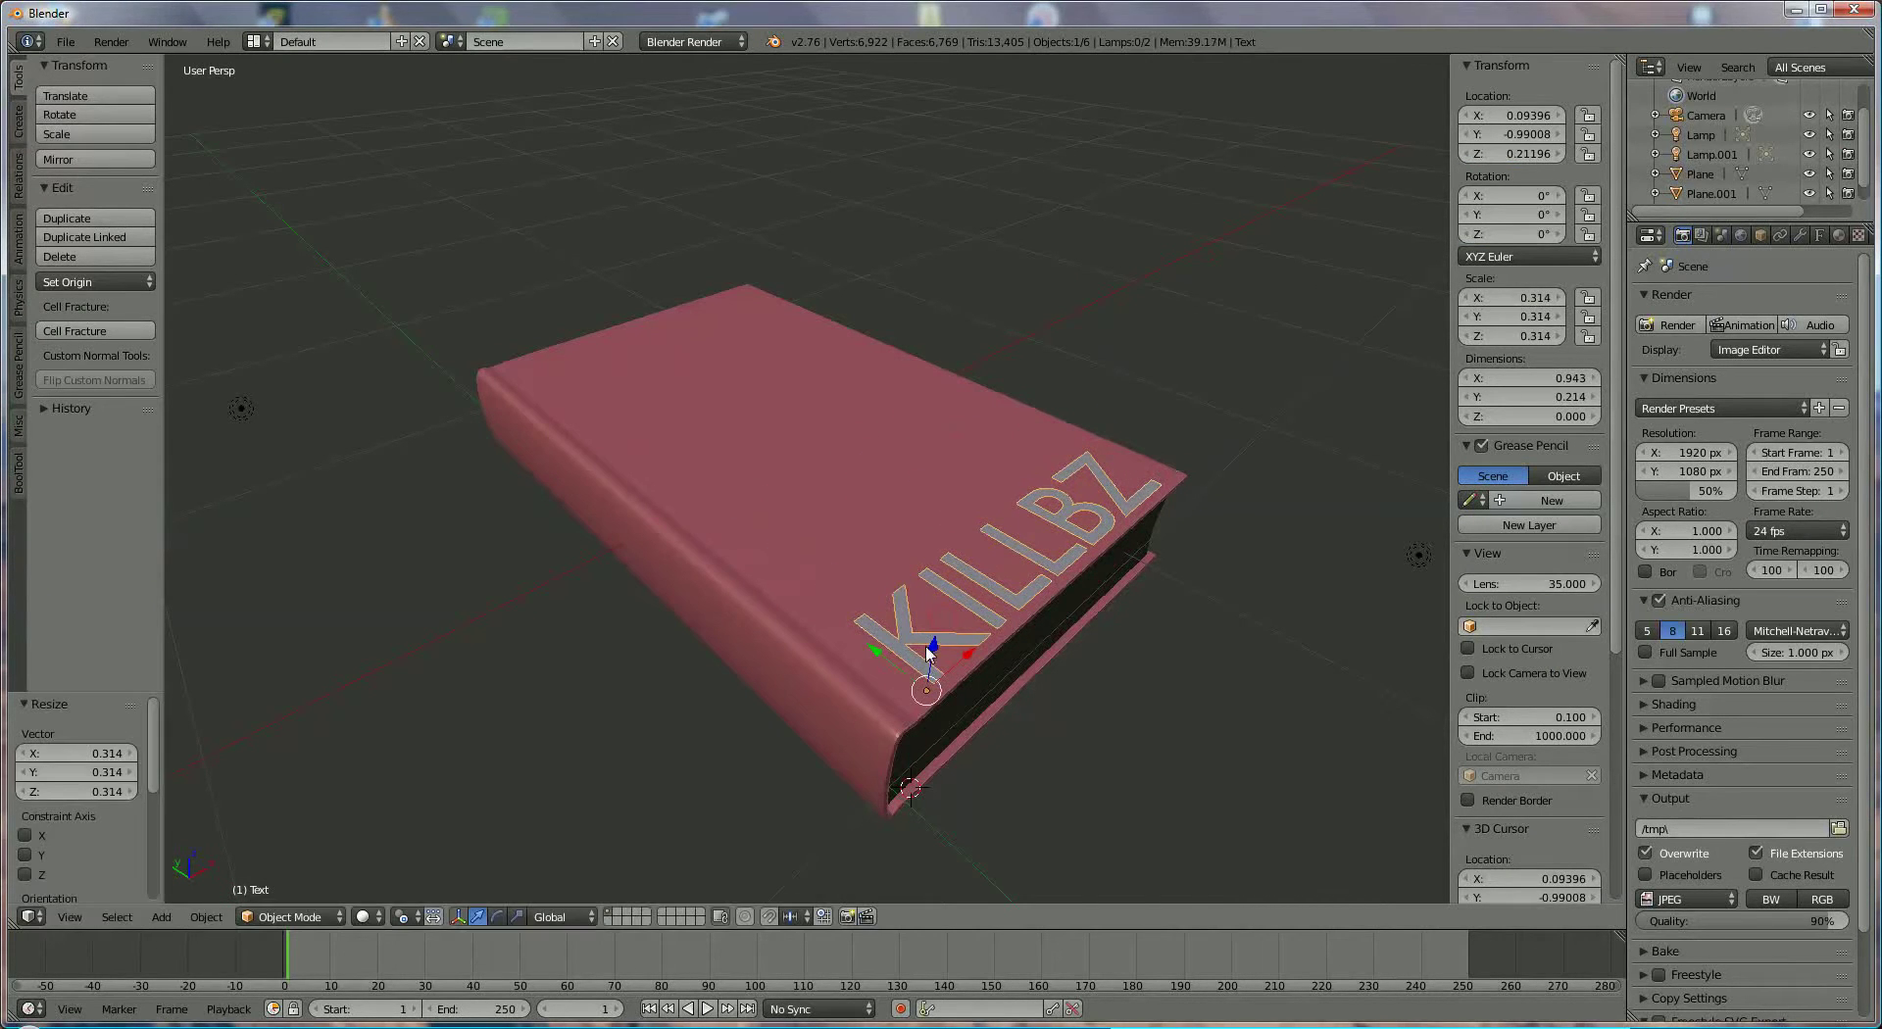
{"action": "key", "text": "g"}
{"action": "key", "text": "y"}
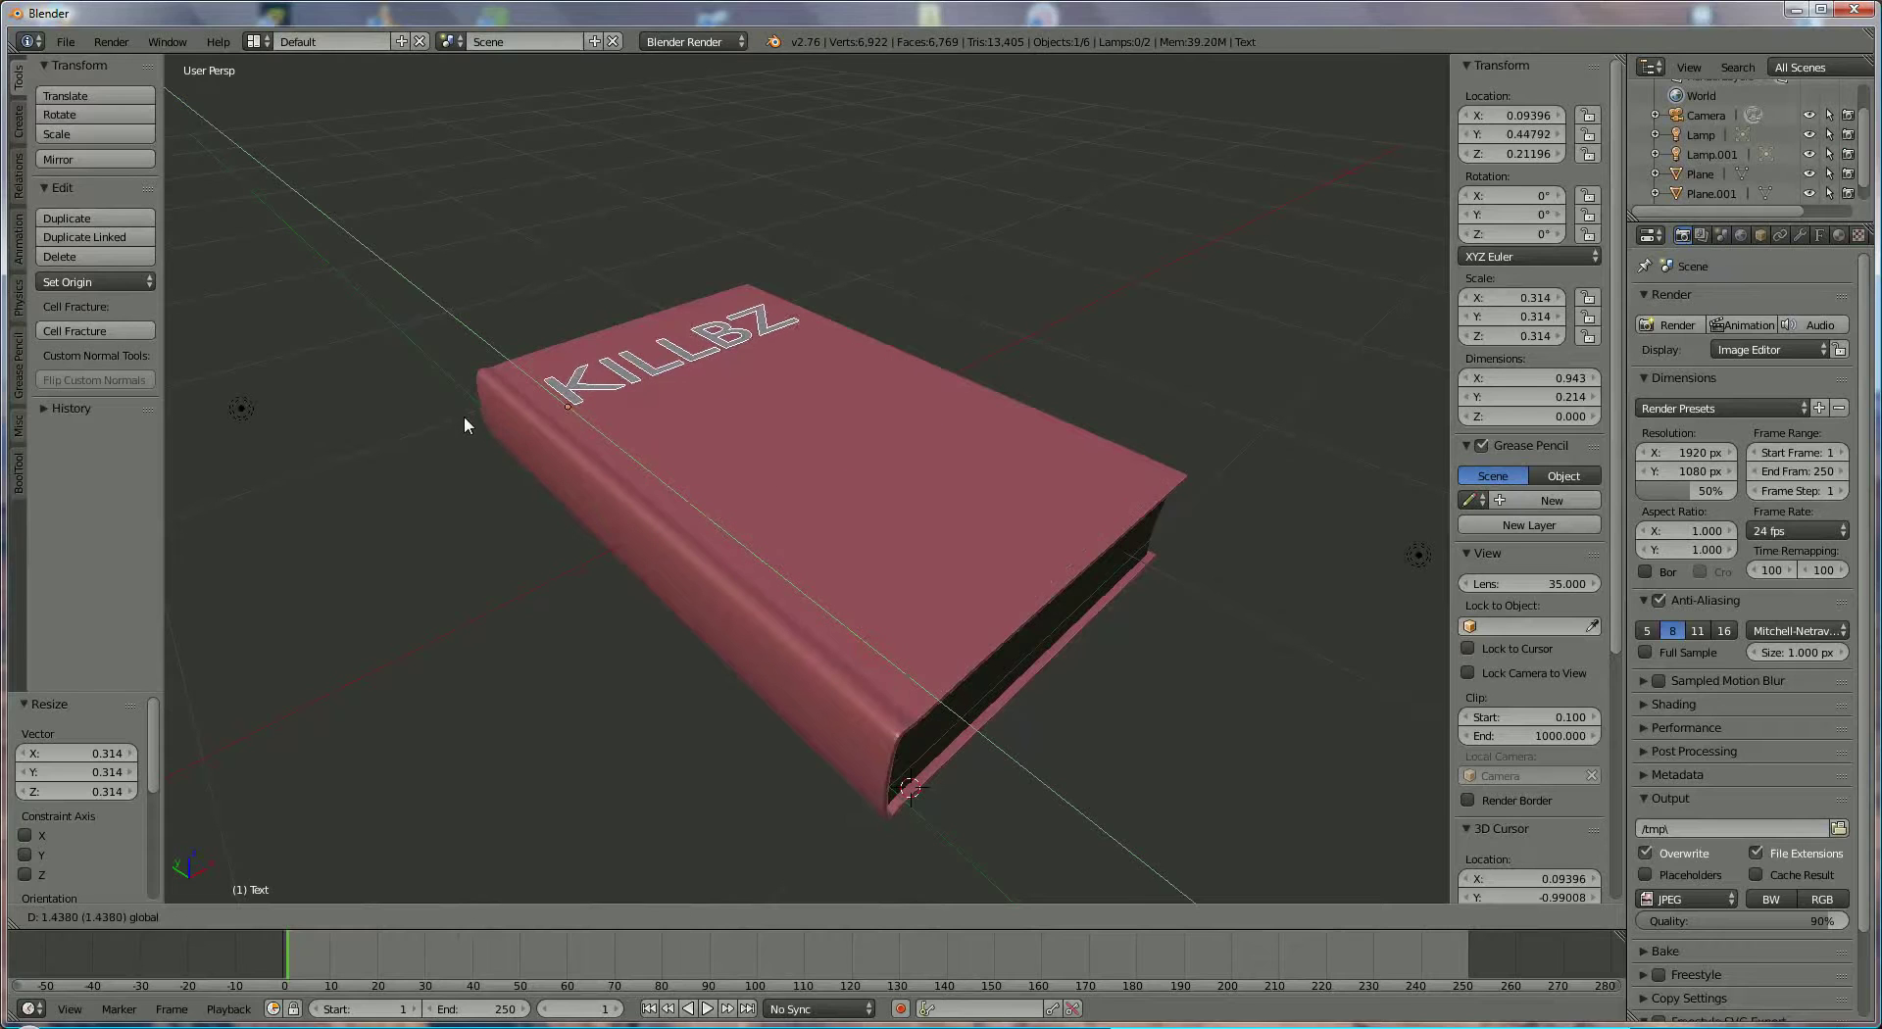
{"action": "left_click", "coordinate": [461, 415]}
Raise the KILLBZ text along Z just above the cover, then call up the convert options
{"action": "middle_click_drag", "start_coordinate": [696, 469], "coordinate": [699, 540]}
{"action": "key", "text": "g"}
{"action": "key", "text": "z"}
{"action": "left_click", "coordinate": [562, 302]}
{"action": "scroll", "coordinate": [653, 508], "scroll_direction": "up", "scroll_amount": 5}
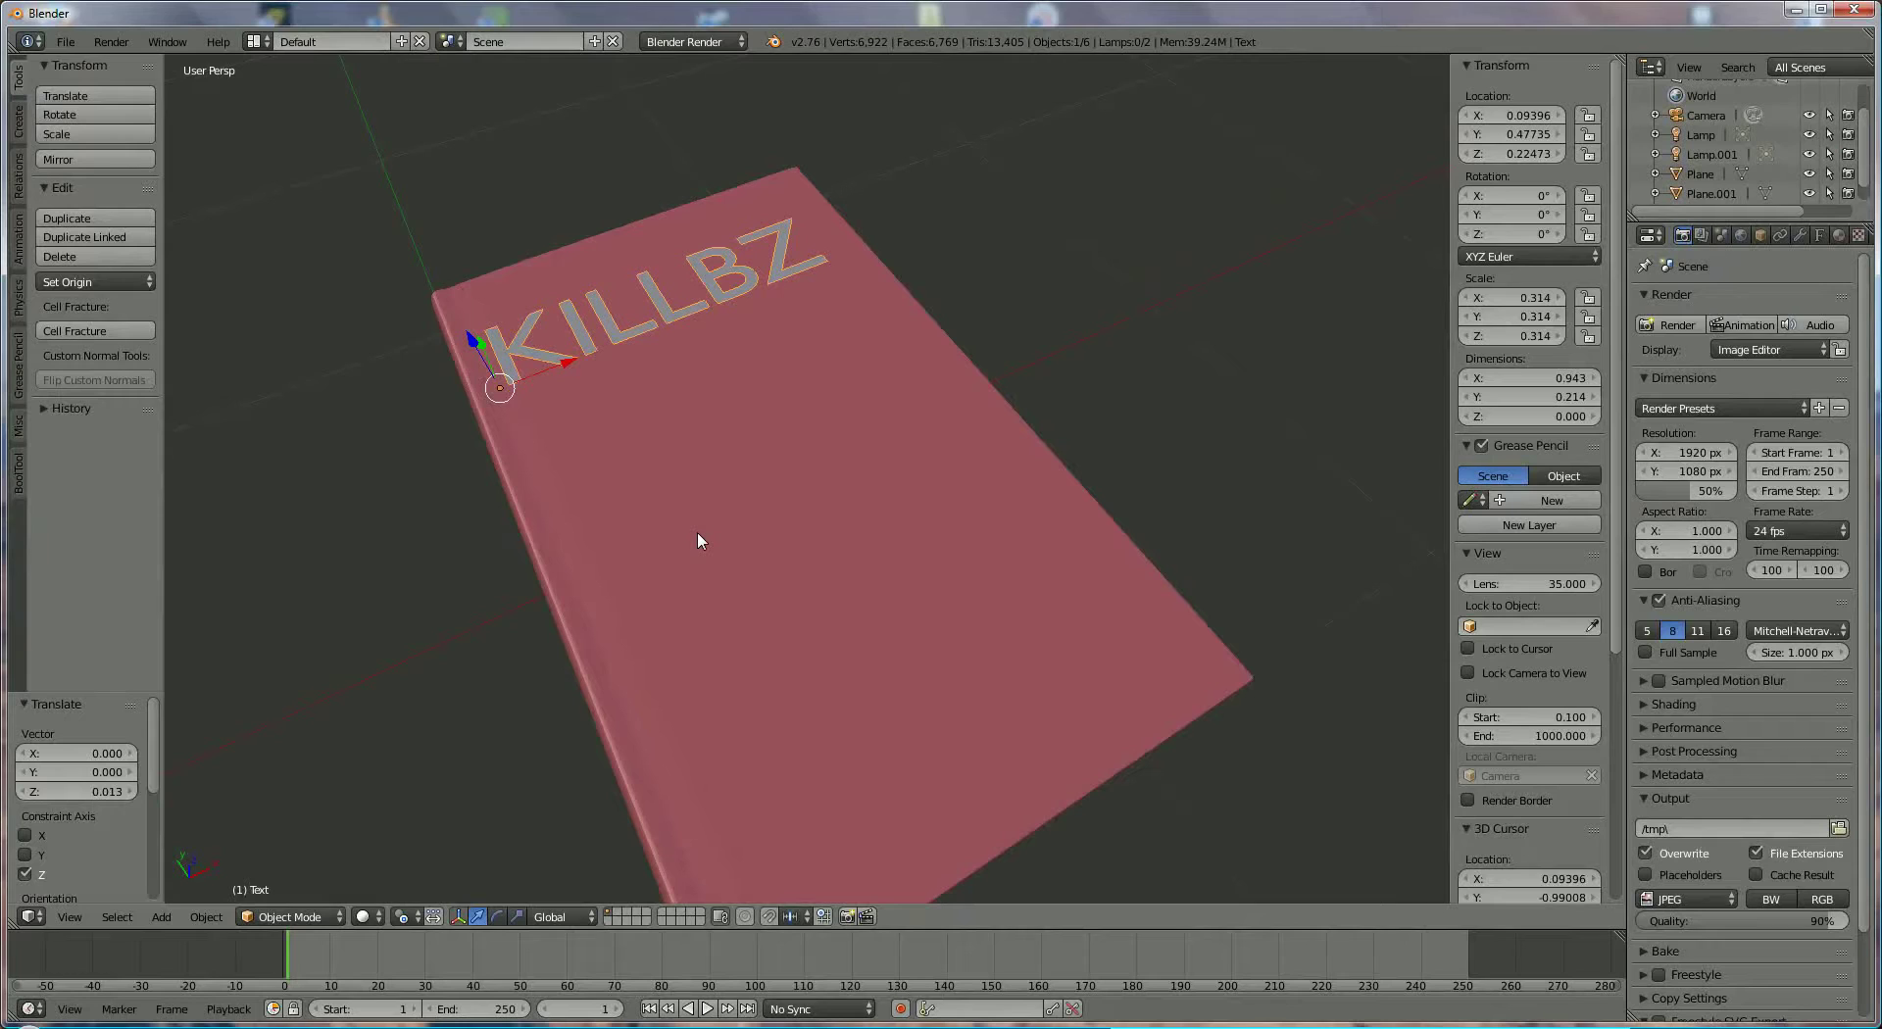
{"action": "key", "text": "alt+c"}
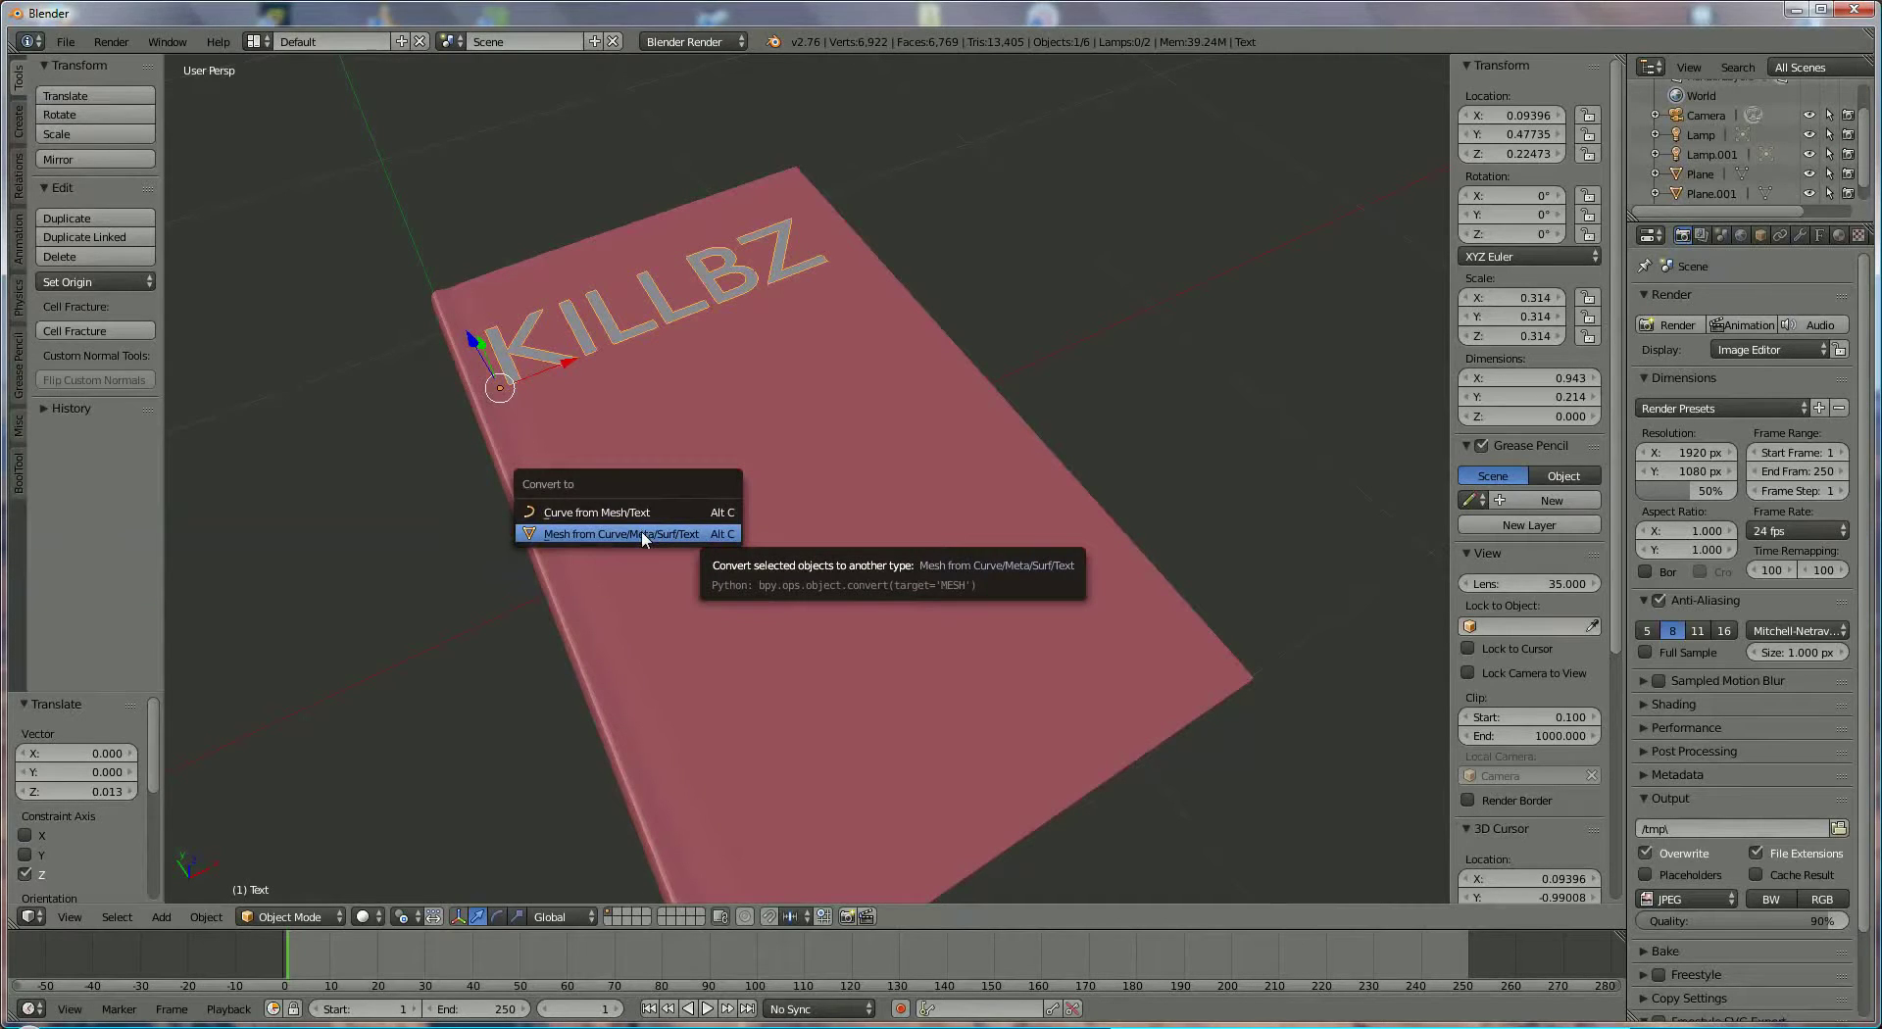
Convert KILLBZ to a mesh, rename the Plane object to 'book', and reselect the KILLBZ text
{"action": "left_click", "coordinate": [648, 534]}
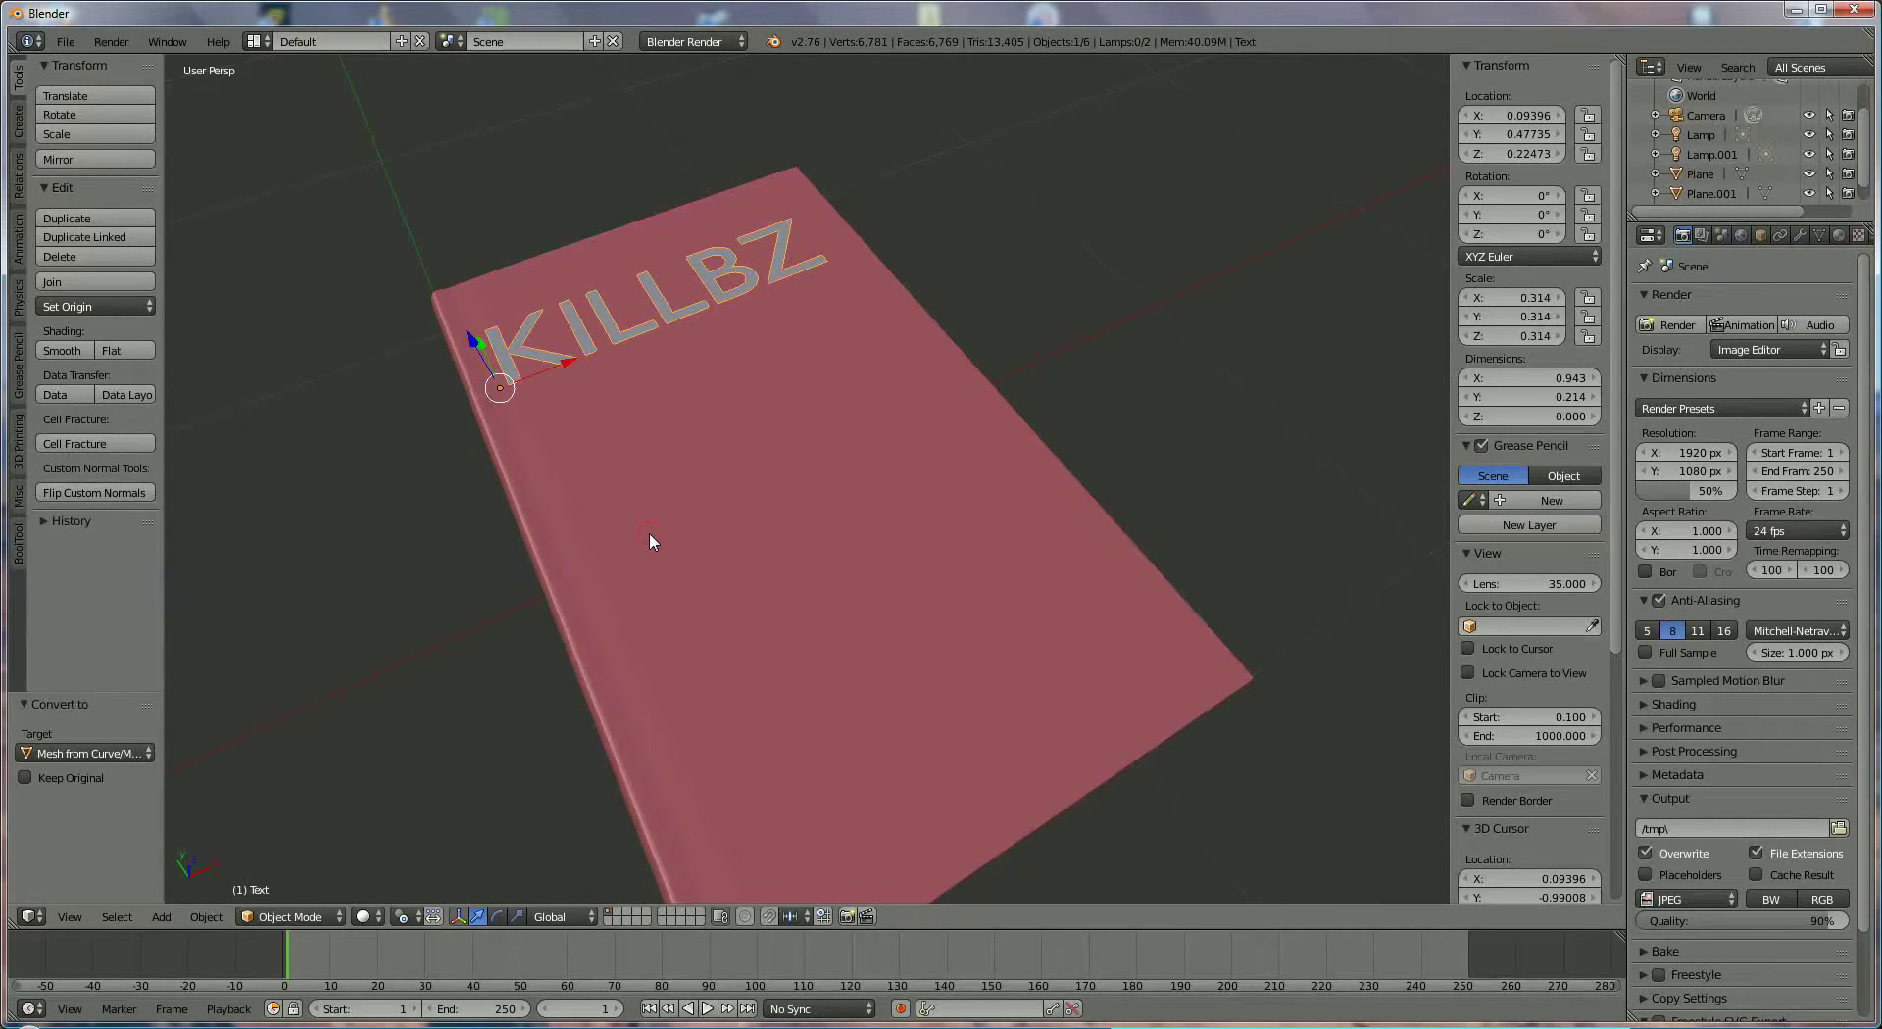
{"action": "left_click", "coordinate": [1710, 194]}
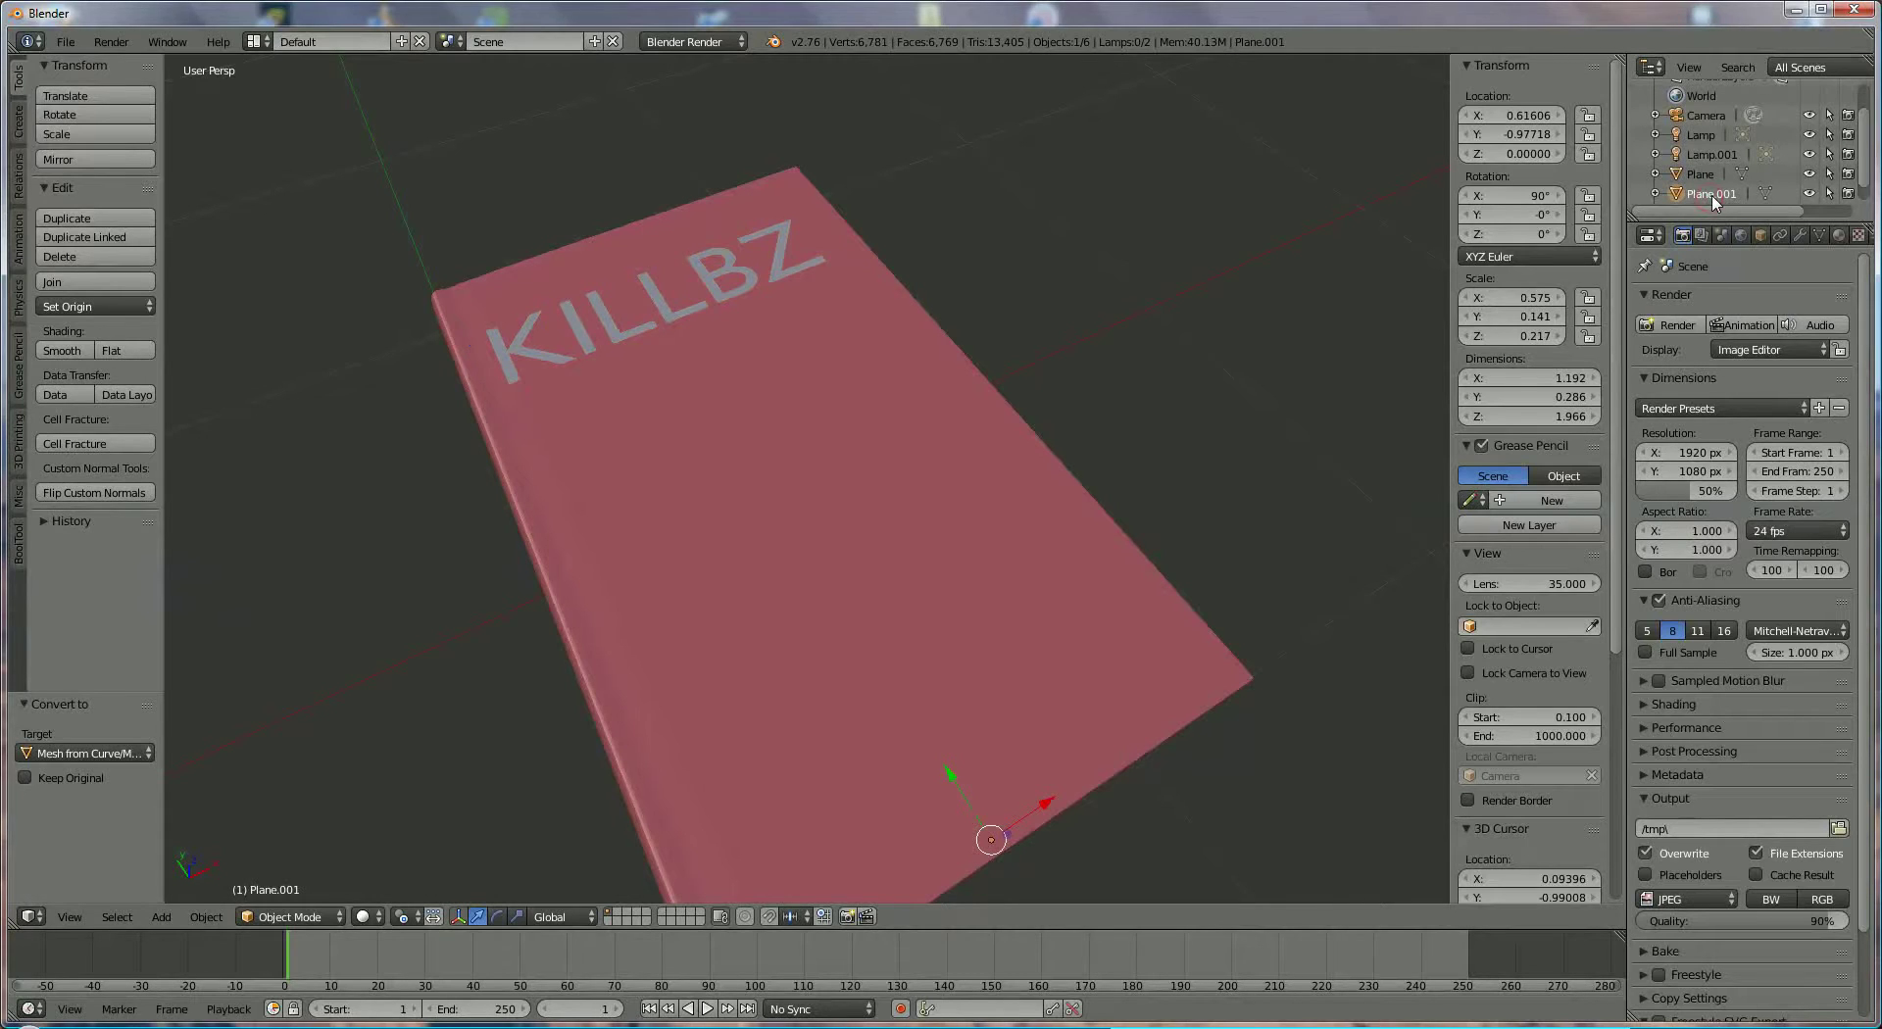
{"action": "left_click", "coordinate": [1703, 175]}
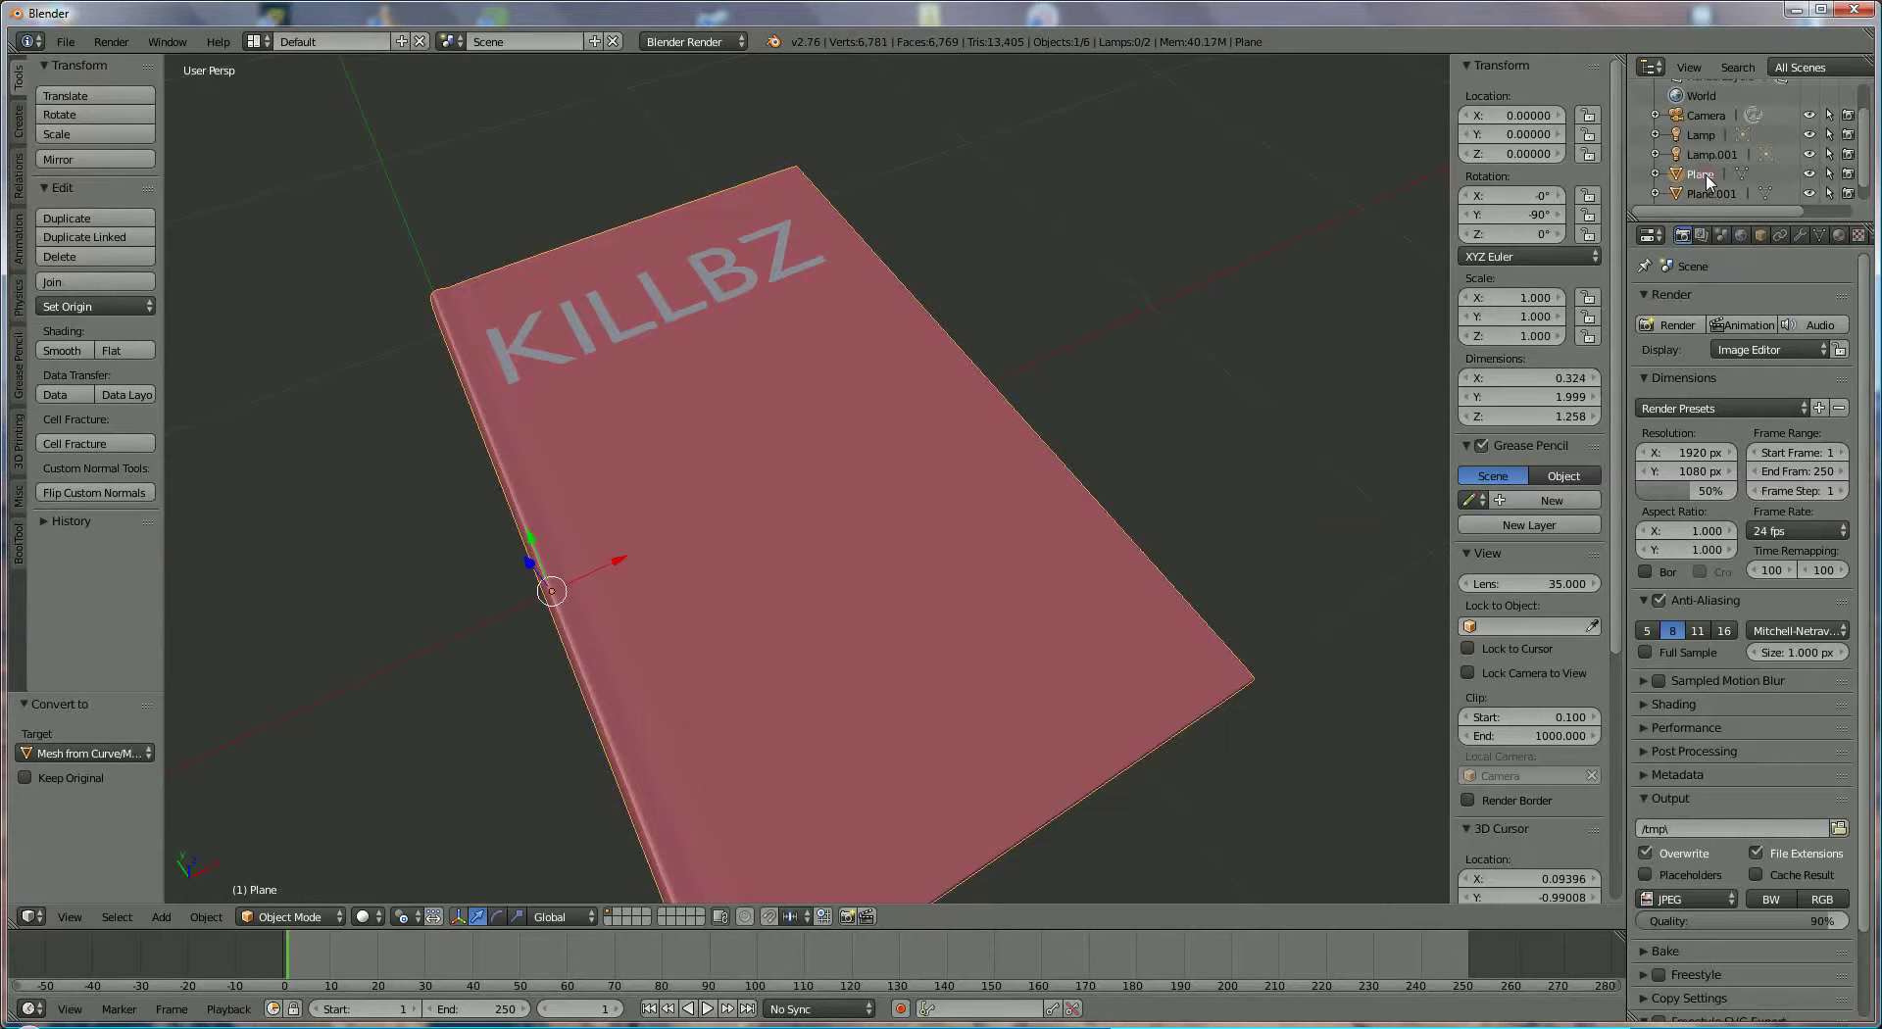
{"action": "double_click", "coordinate": [1704, 175]}
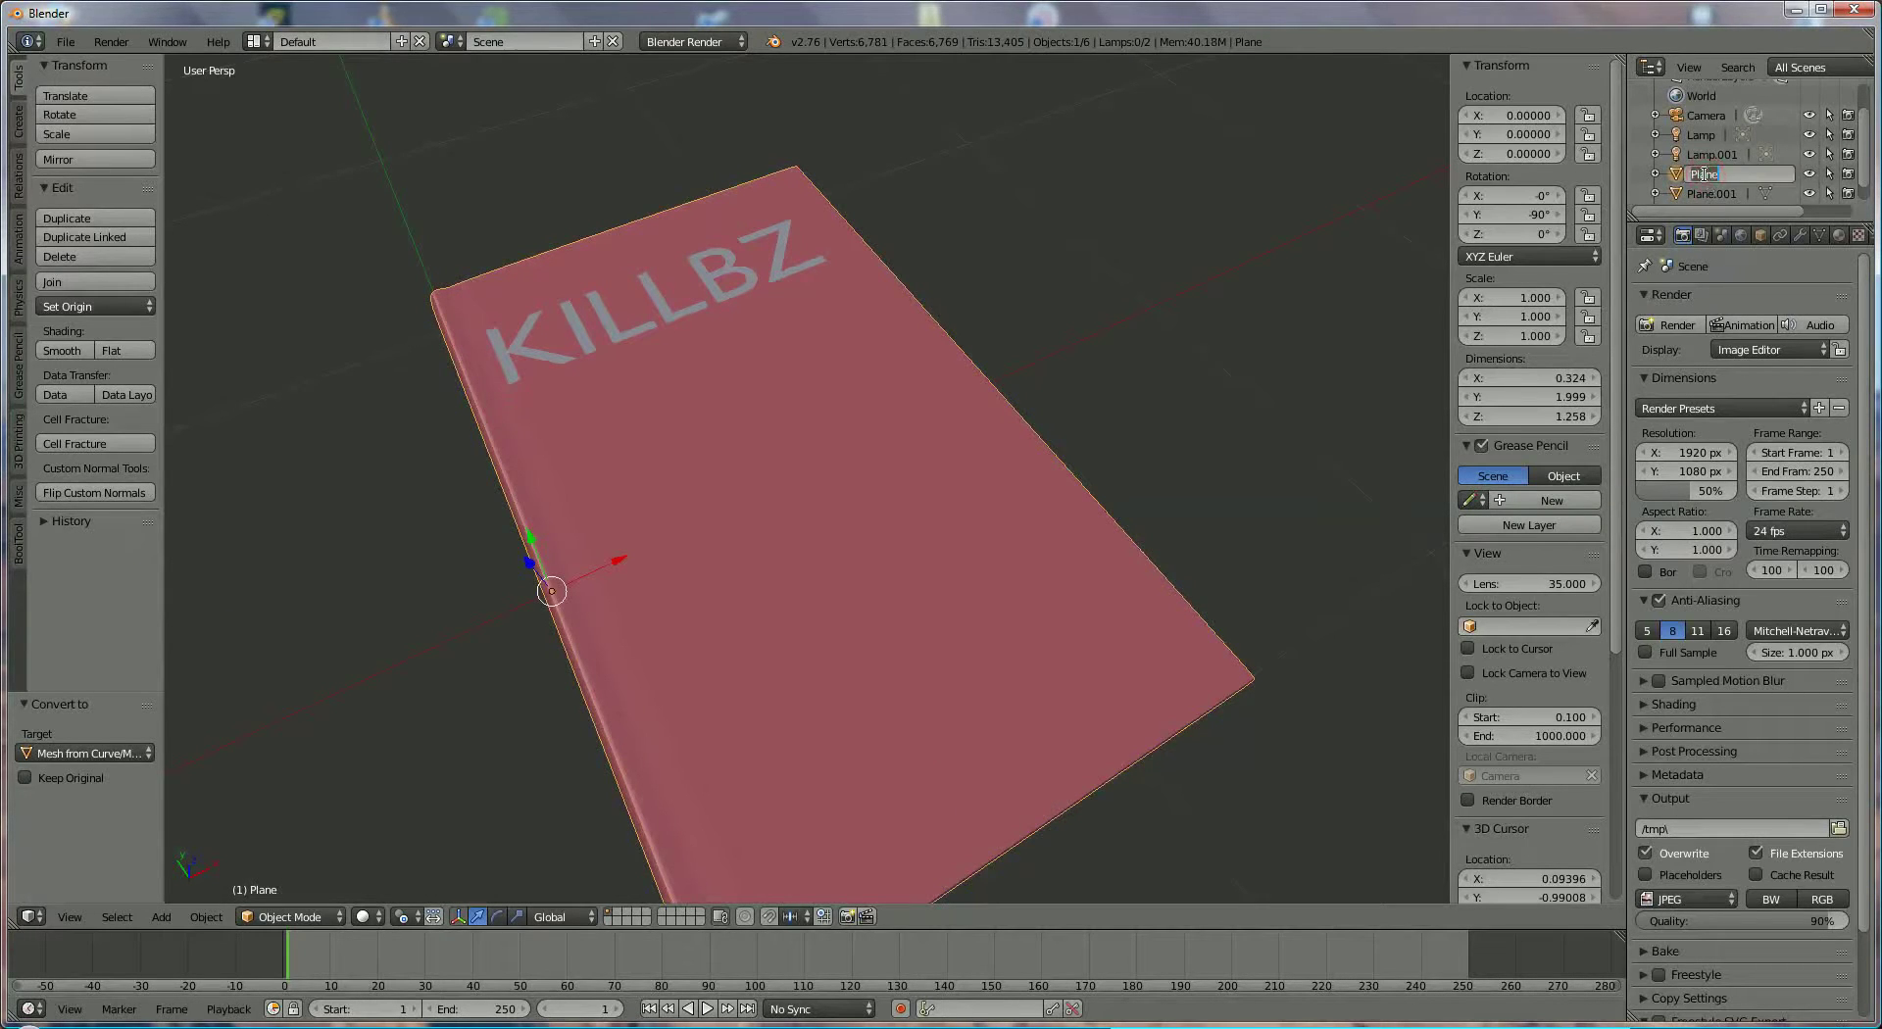
{"action": "type", "text": "book"}
{"action": "key", "text": "Return"}
{"action": "right_click", "coordinate": [752, 290]}
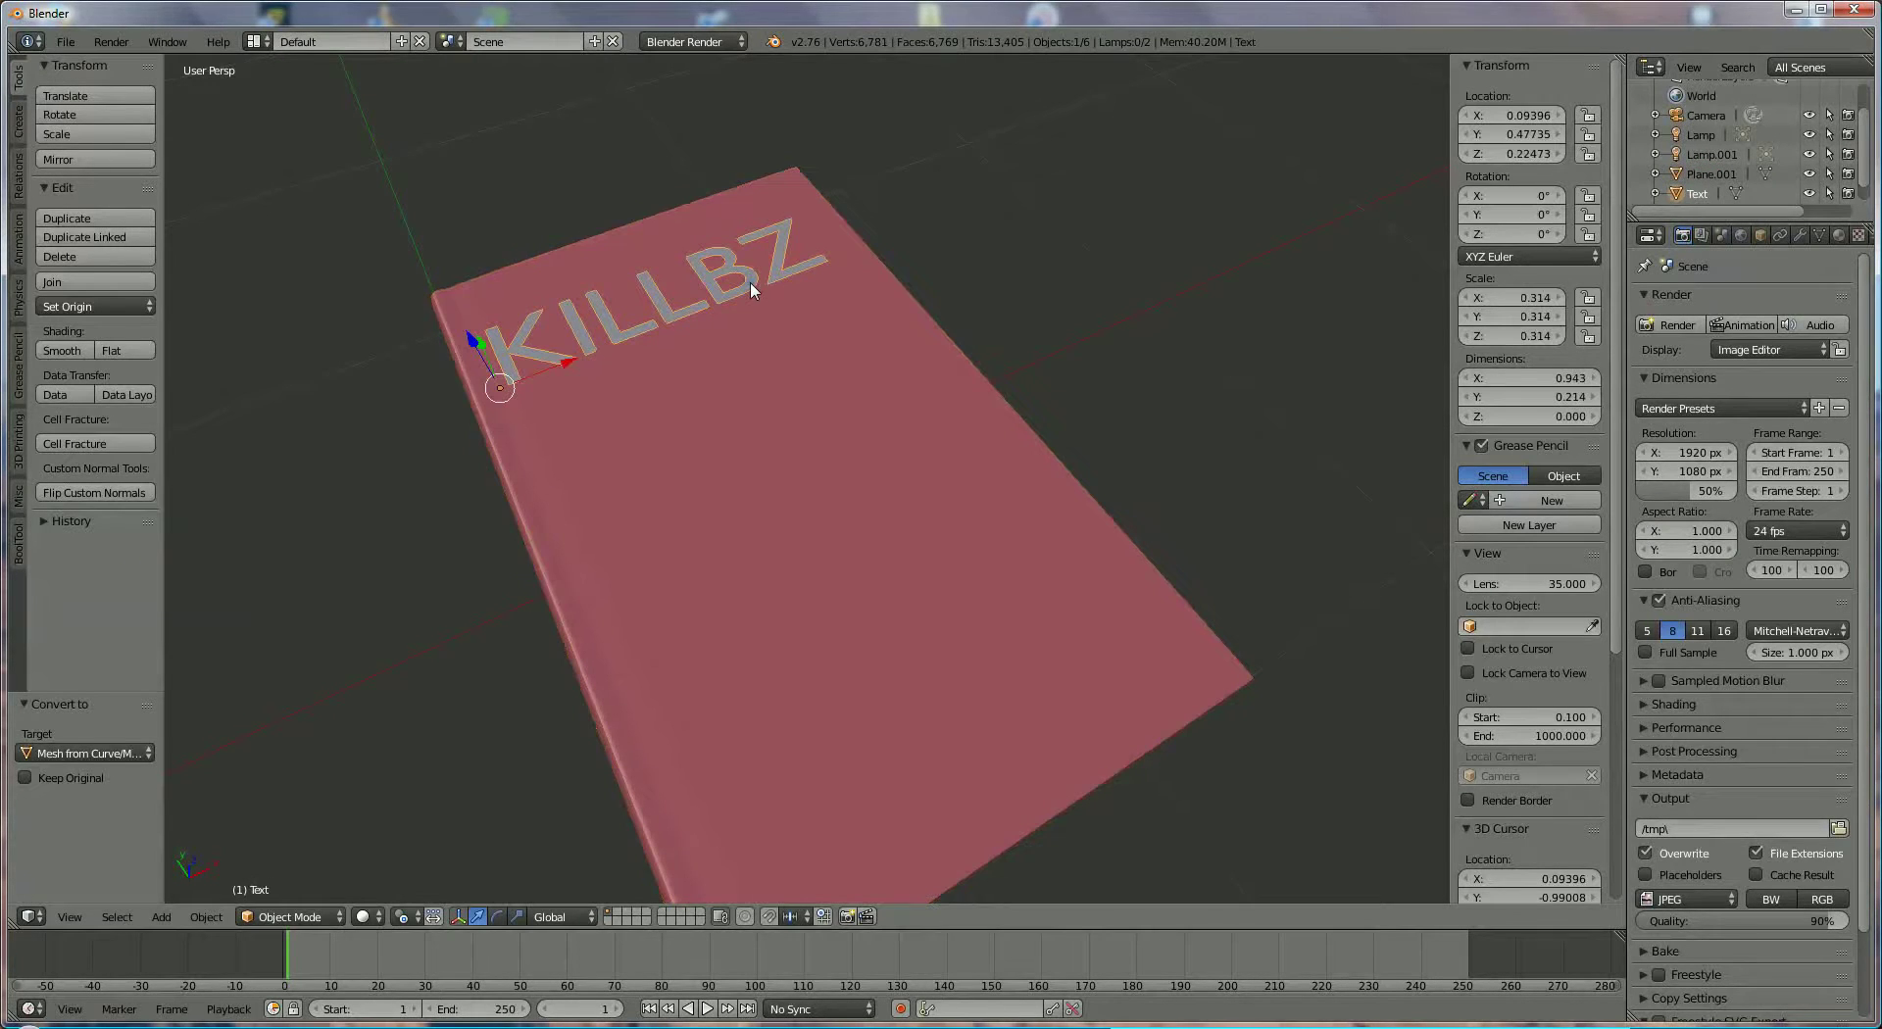
Add a Shrinkwrap modifier to the KILLBZ text with 'book' as its target
{"action": "left_click", "coordinate": [1801, 240]}
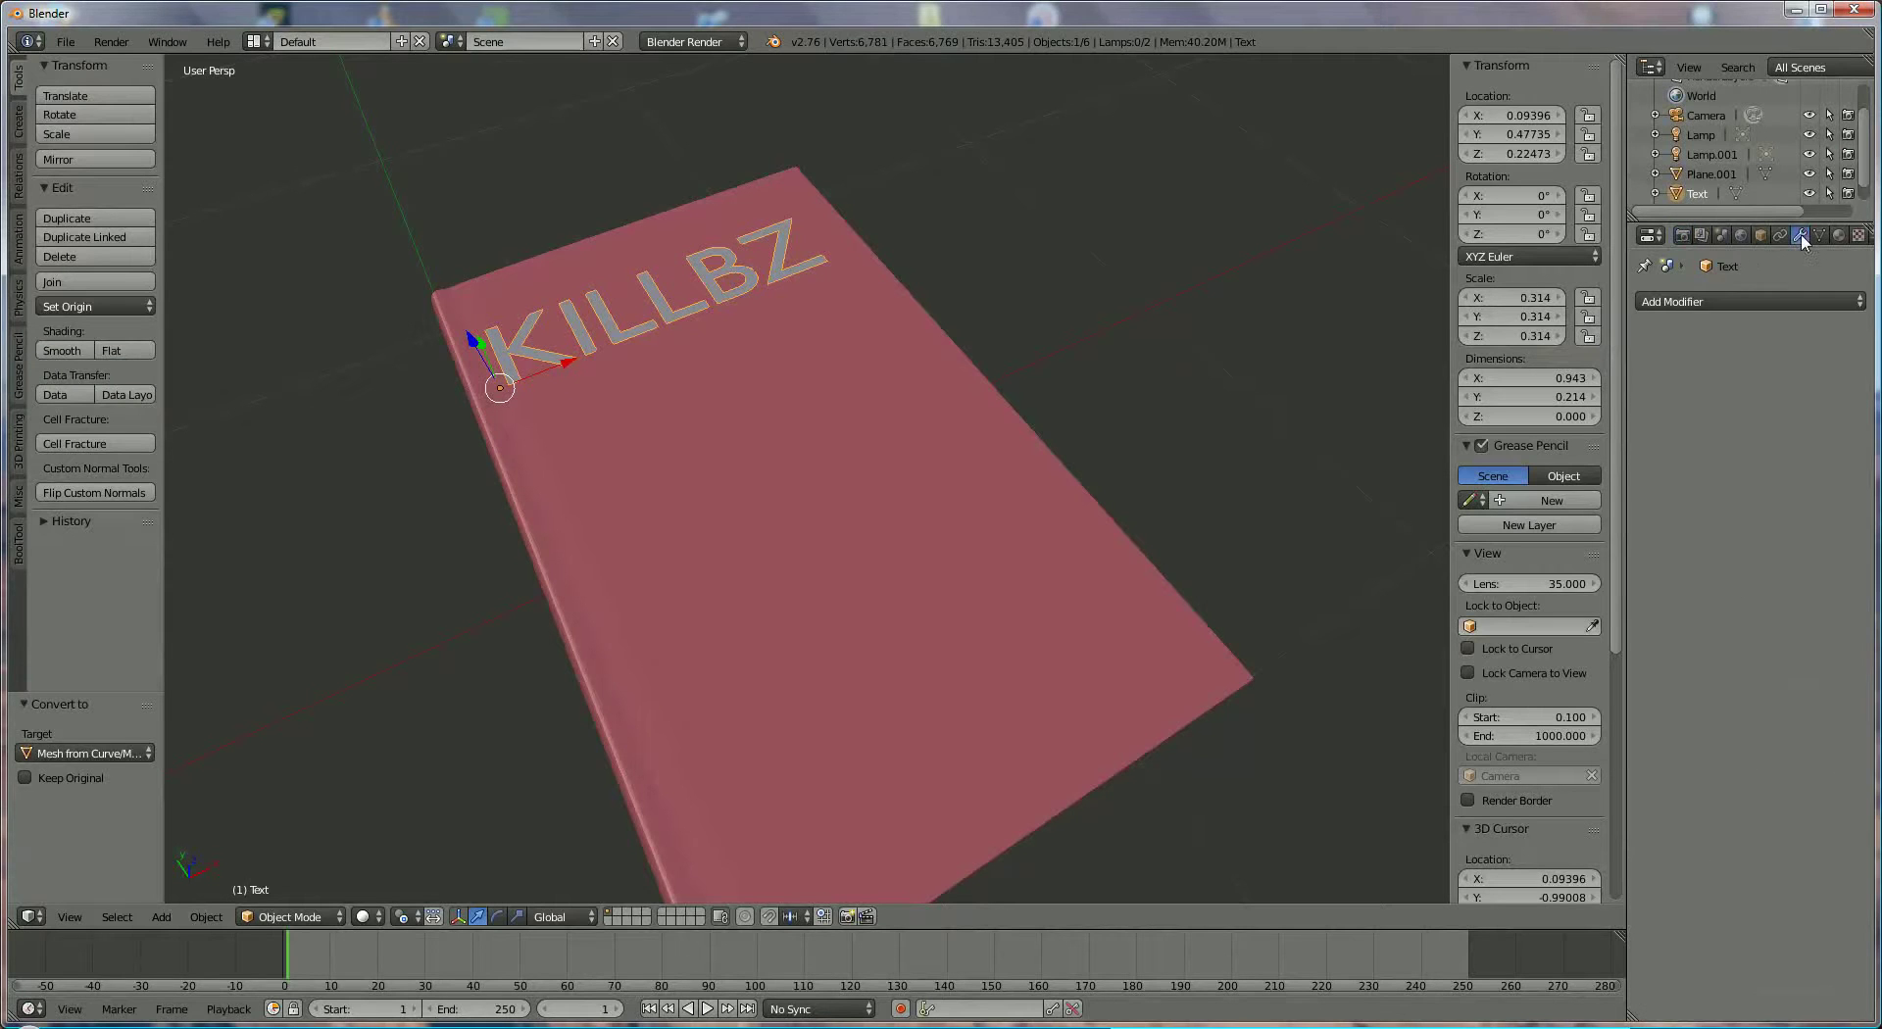
{"action": "left_click", "coordinate": [1786, 303]}
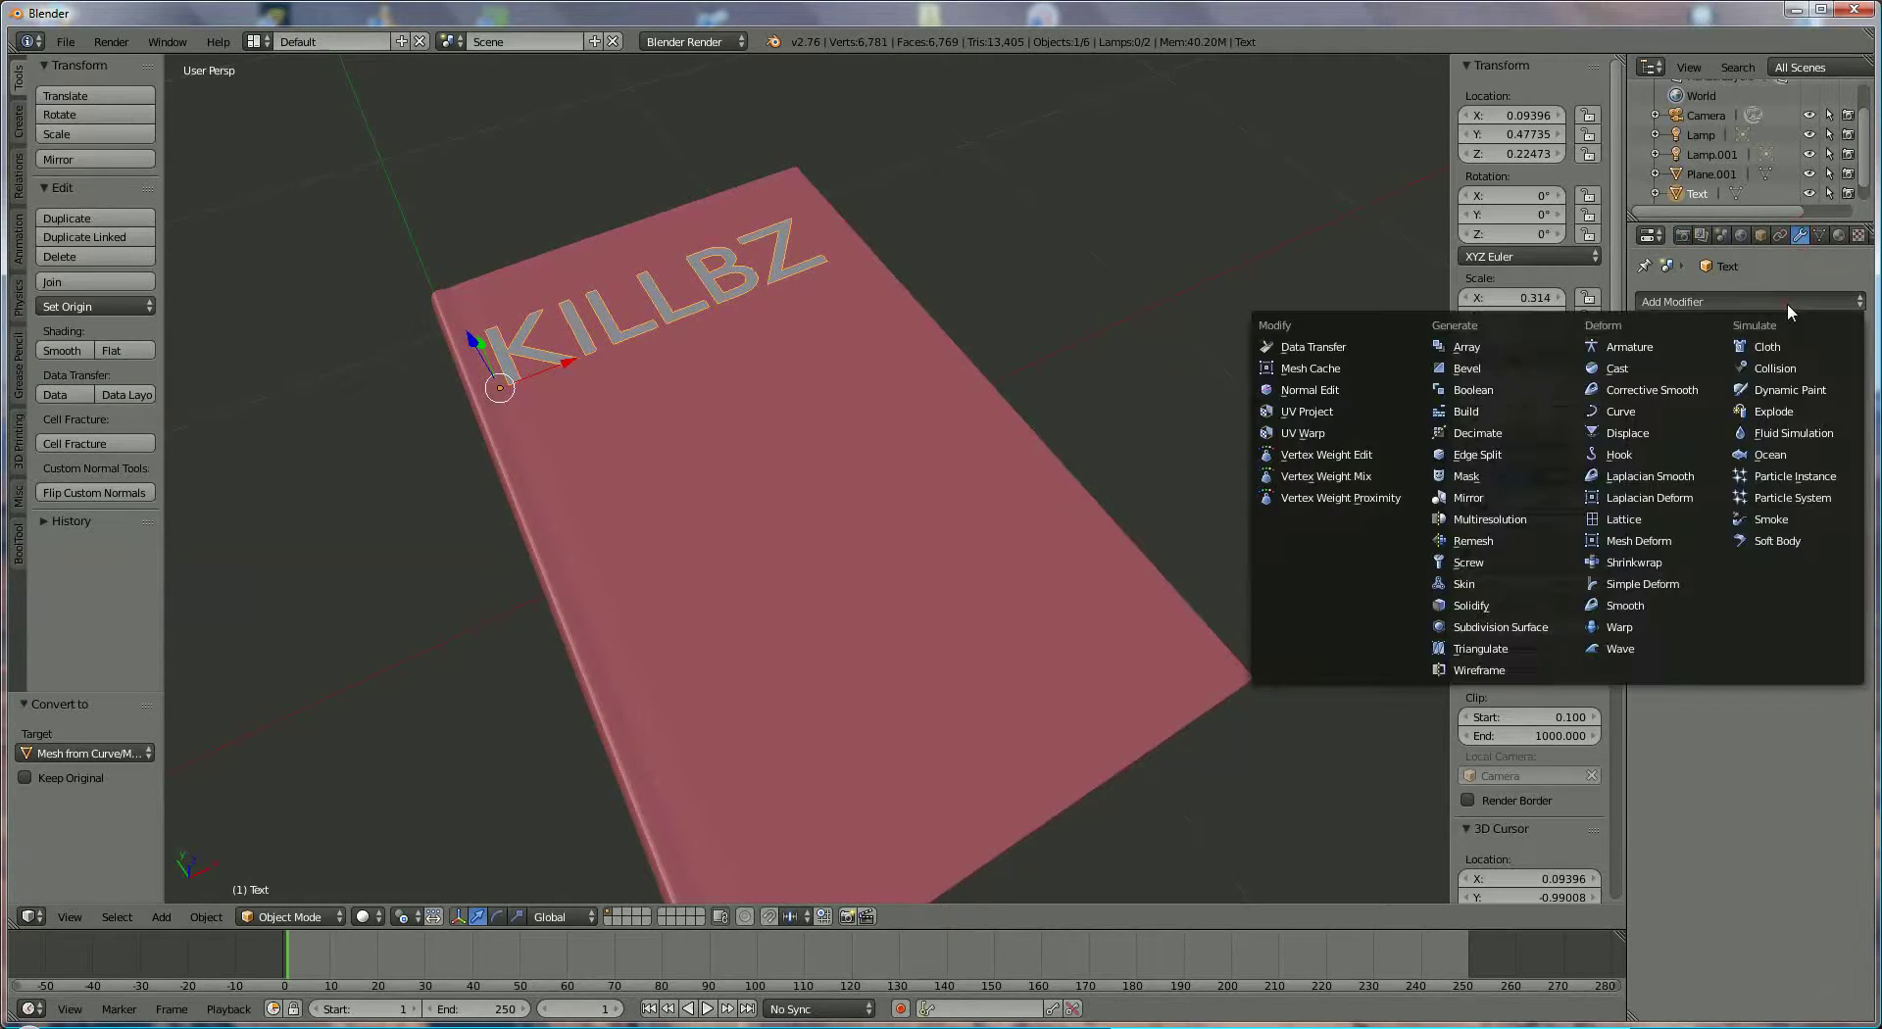
{"action": "left_click", "coordinate": [1657, 563]}
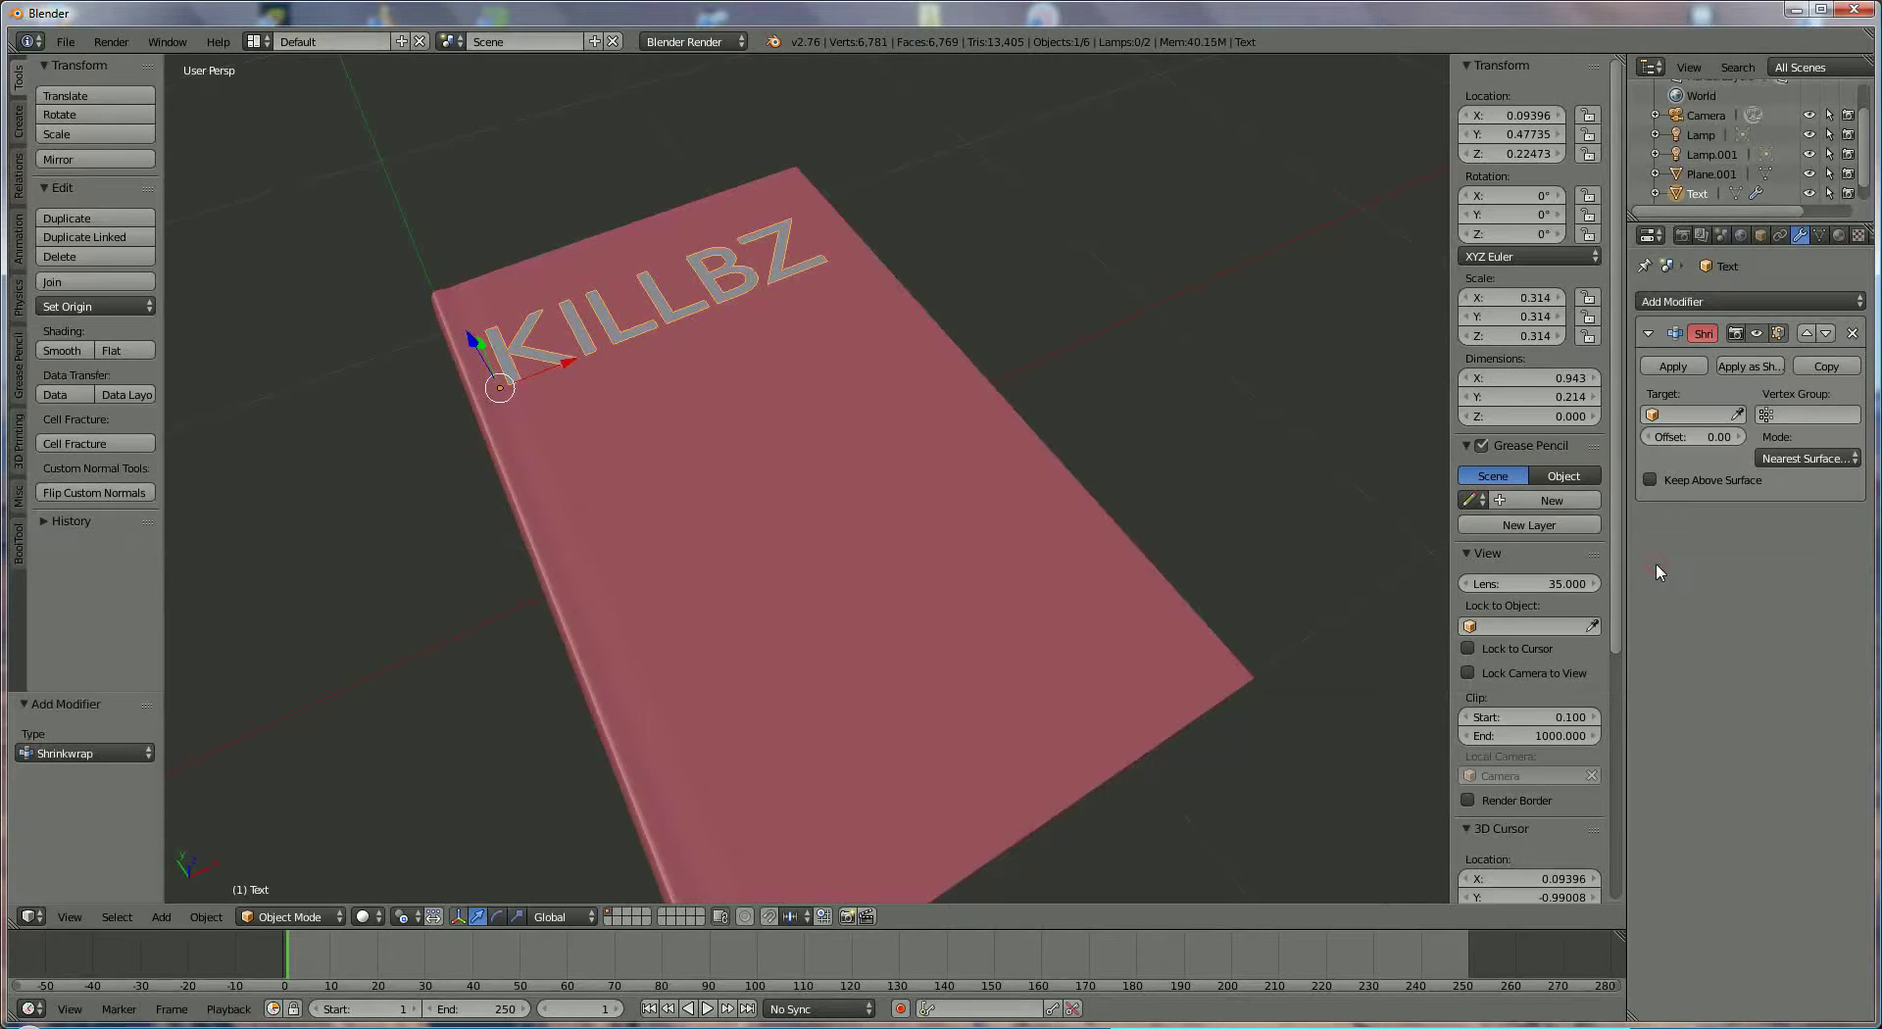
{"action": "left_click", "coordinate": [1693, 415]}
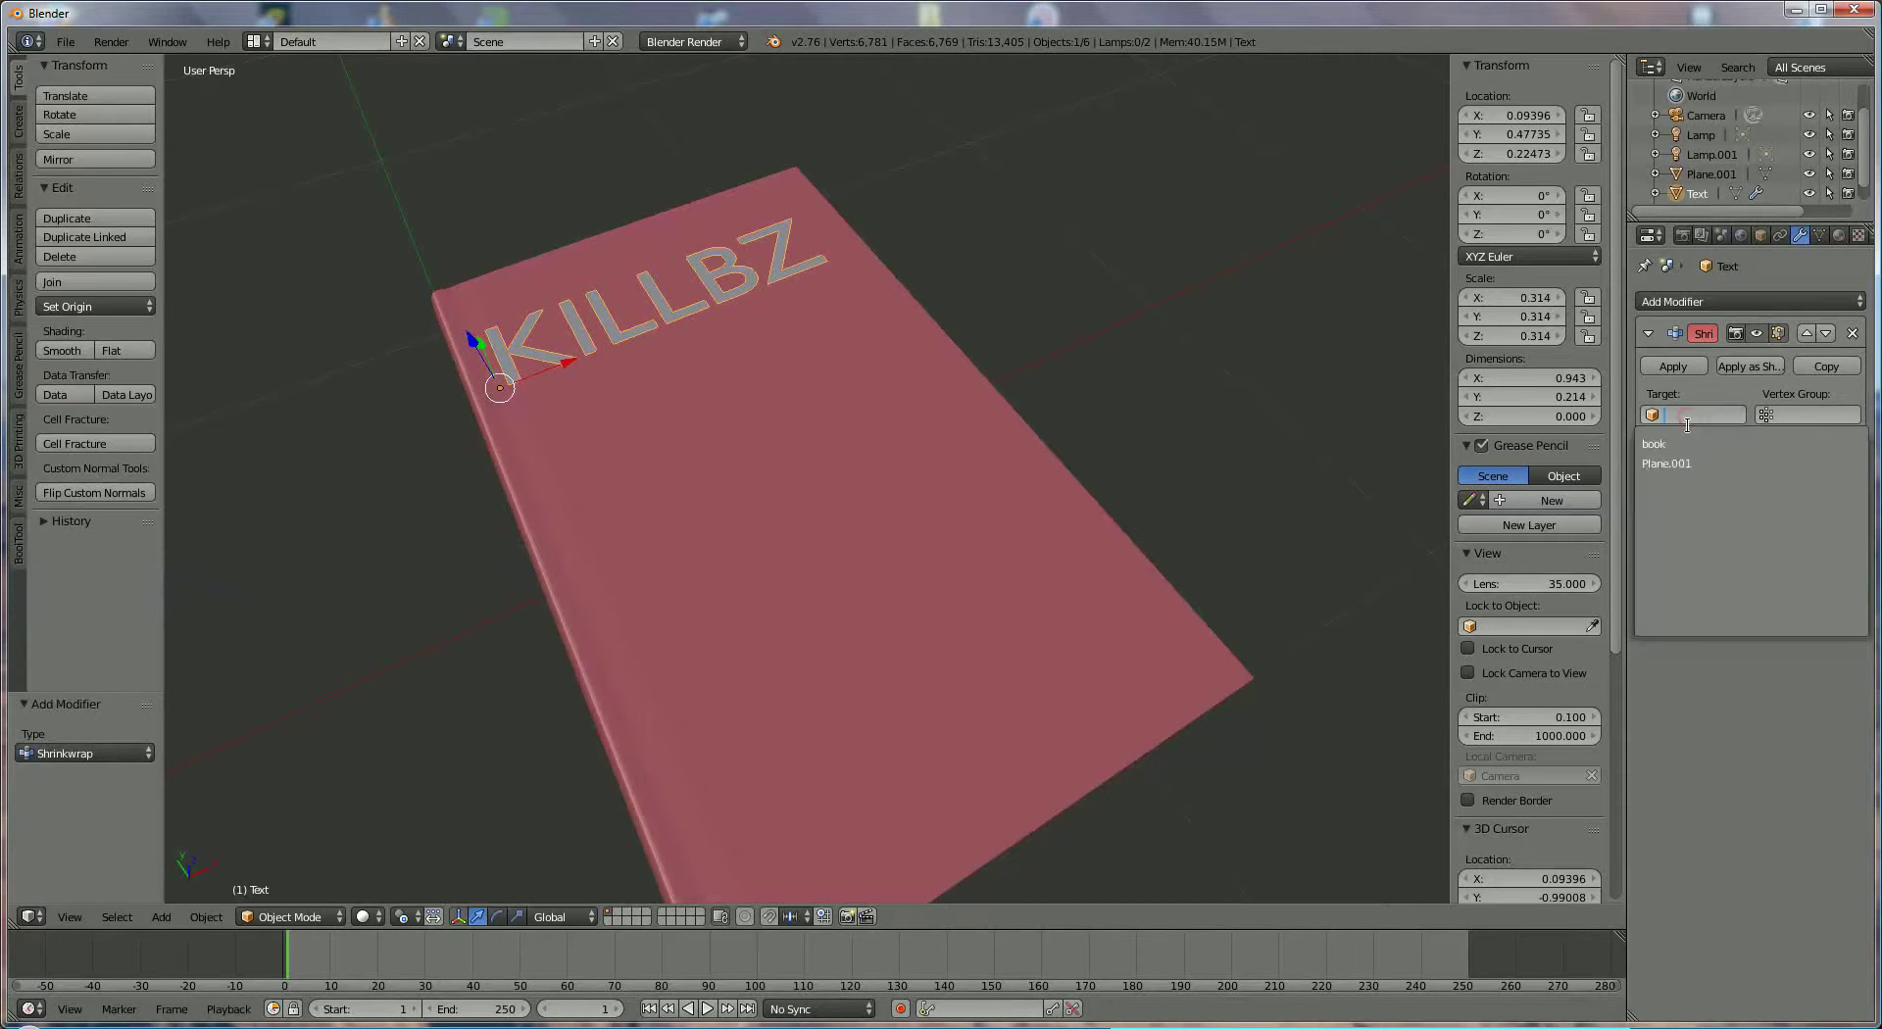
{"action": "left_click", "coordinate": [1689, 444]}
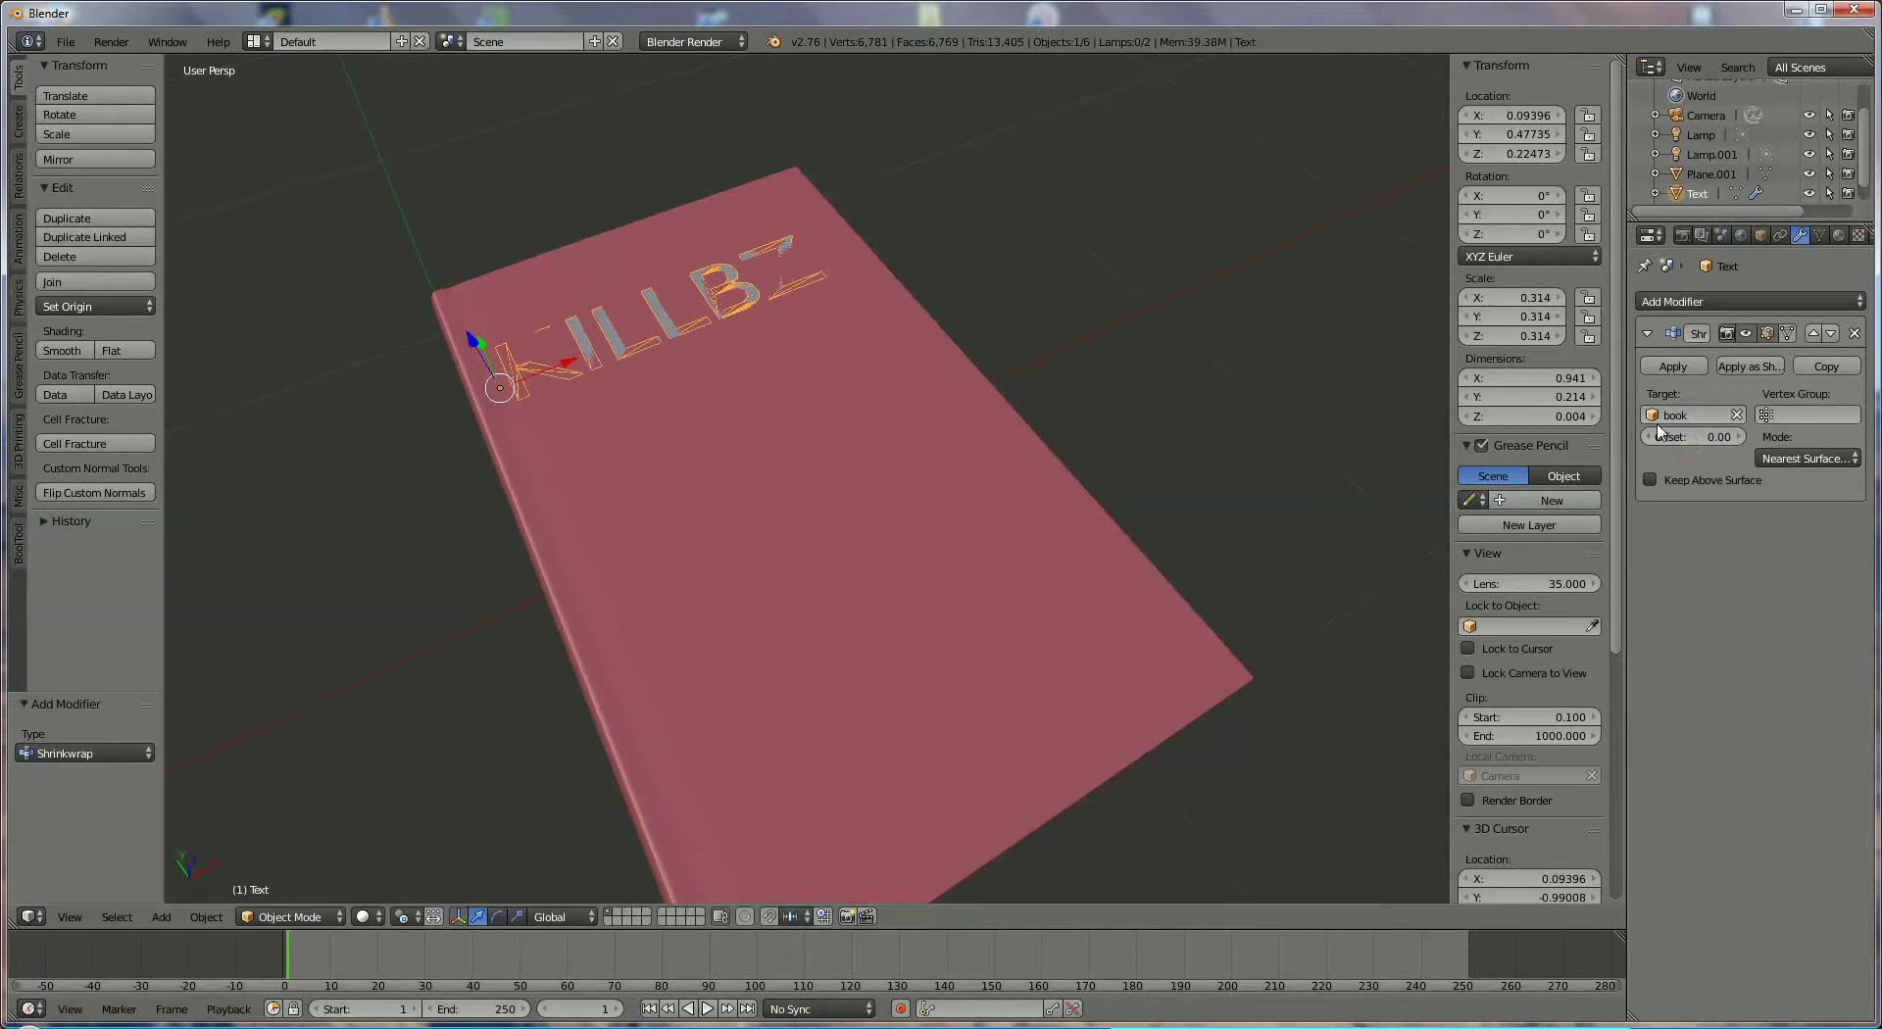
Set the Shrinkwrap offset to 0.005
{"action": "left_click", "coordinate": [1740, 438]}
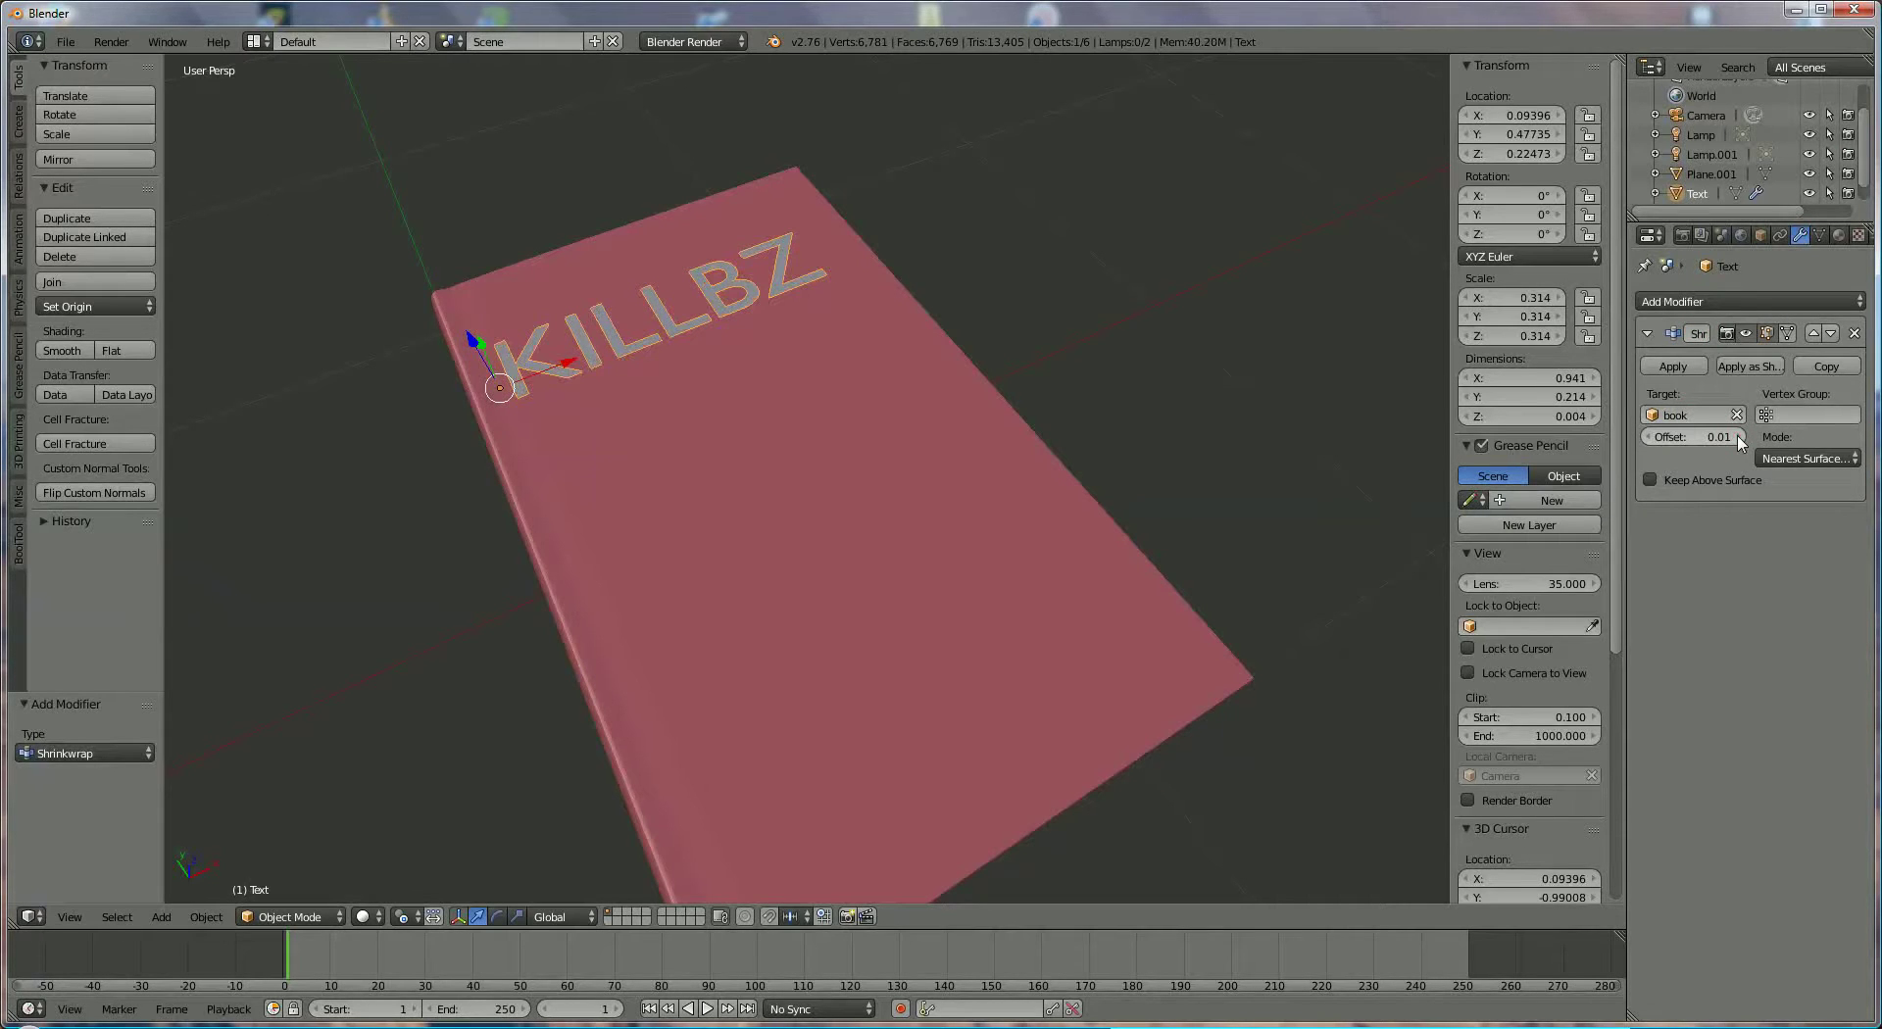
{"action": "middle_click_drag", "start_coordinate": [1378, 471], "coordinate": [1193, 408]}
{"action": "left_click", "coordinate": [1710, 438]}
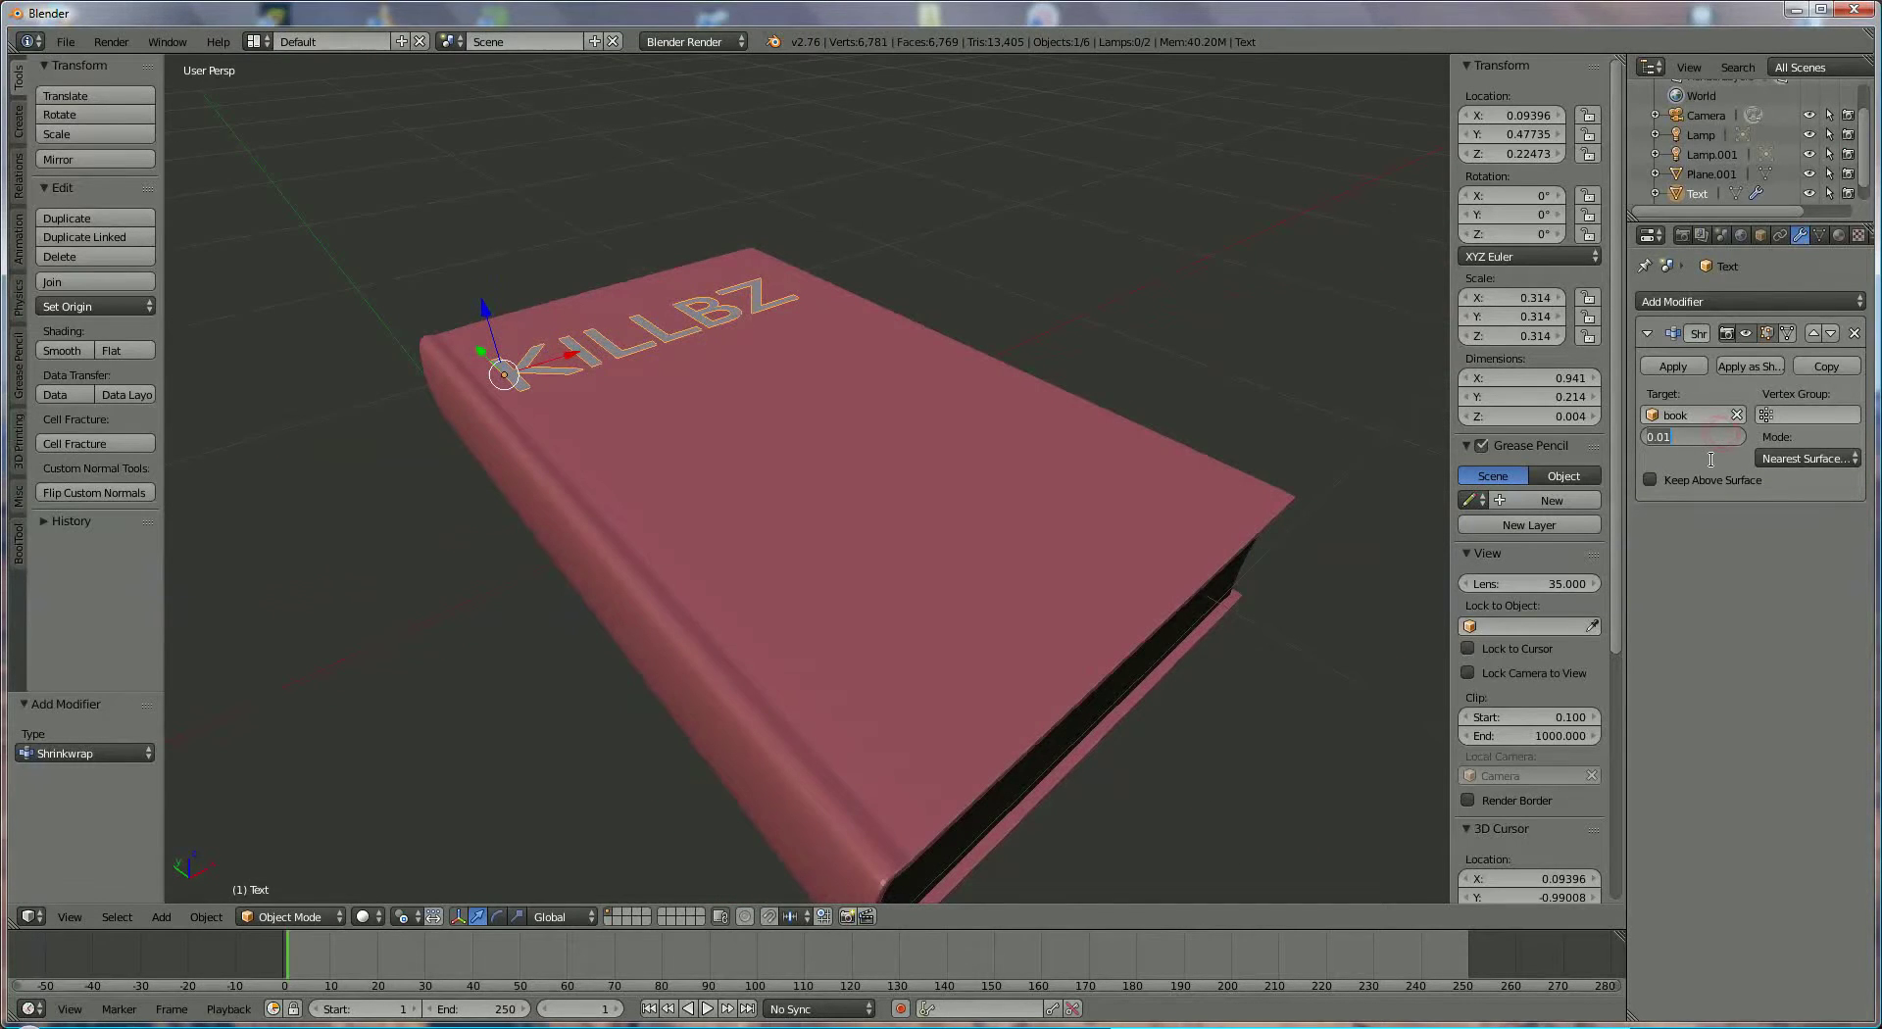
{"action": "key", "text": "BackSpace"}
{"action": "key", "text": "Return"}
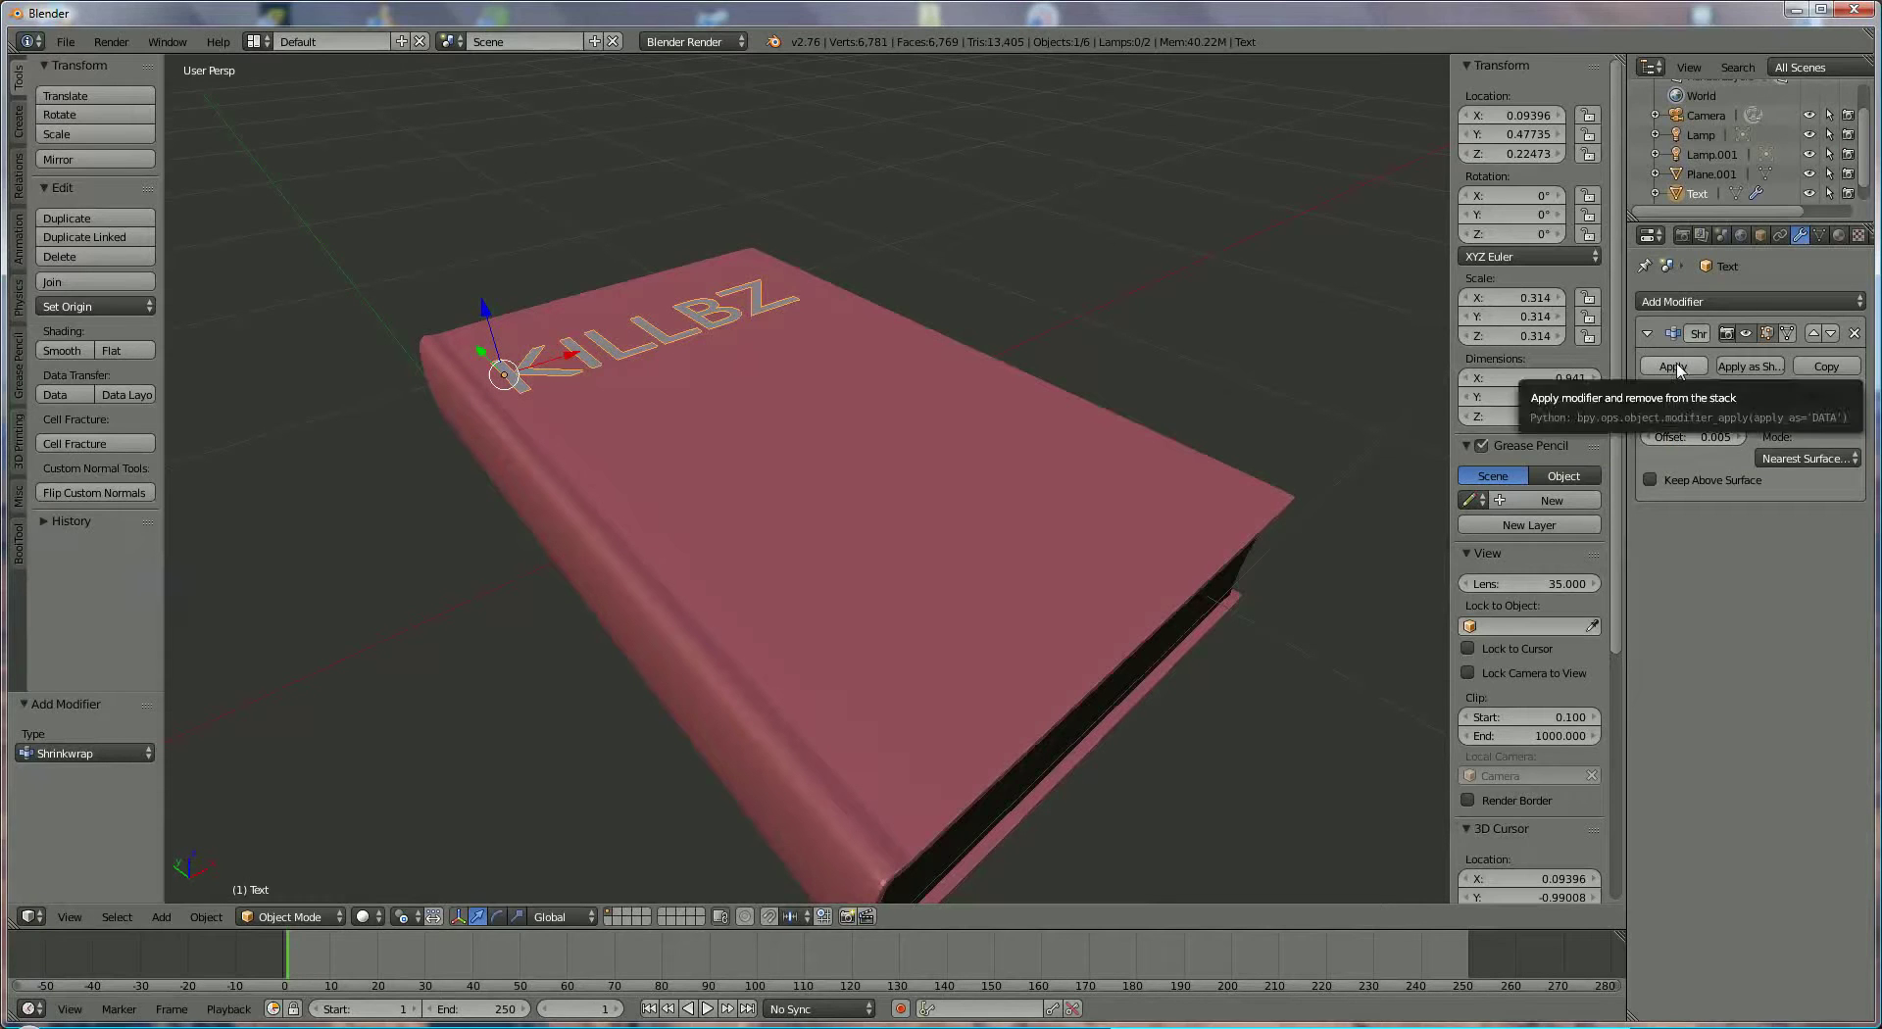
Give the KILLBZ text a new material named 'green' with green diffuse colour at intensity 1.0
{"action": "left_click", "coordinate": [1839, 235]}
{"action": "left_click", "coordinate": [1725, 364]}
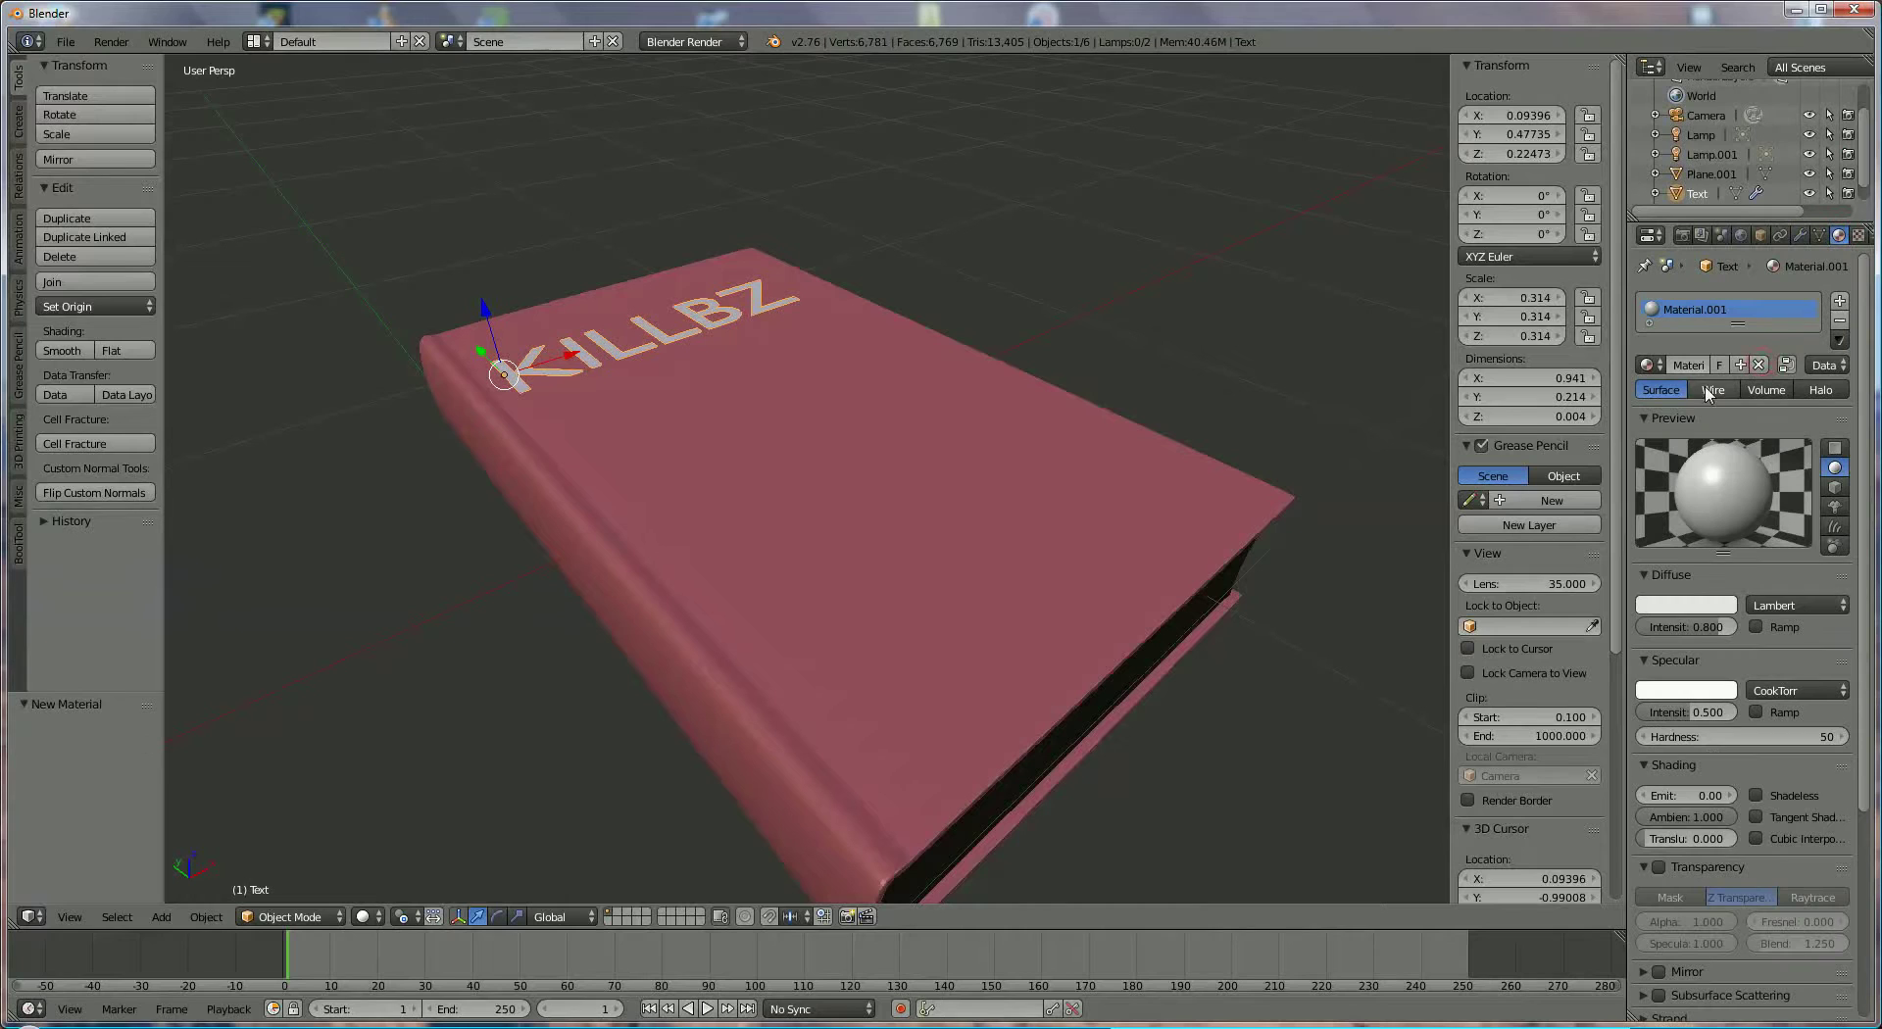
{"action": "left_click", "coordinate": [1687, 365]}
{"action": "type", "text": "green"}
{"action": "key", "text": "Return"}
{"action": "left_click", "coordinate": [1719, 614]}
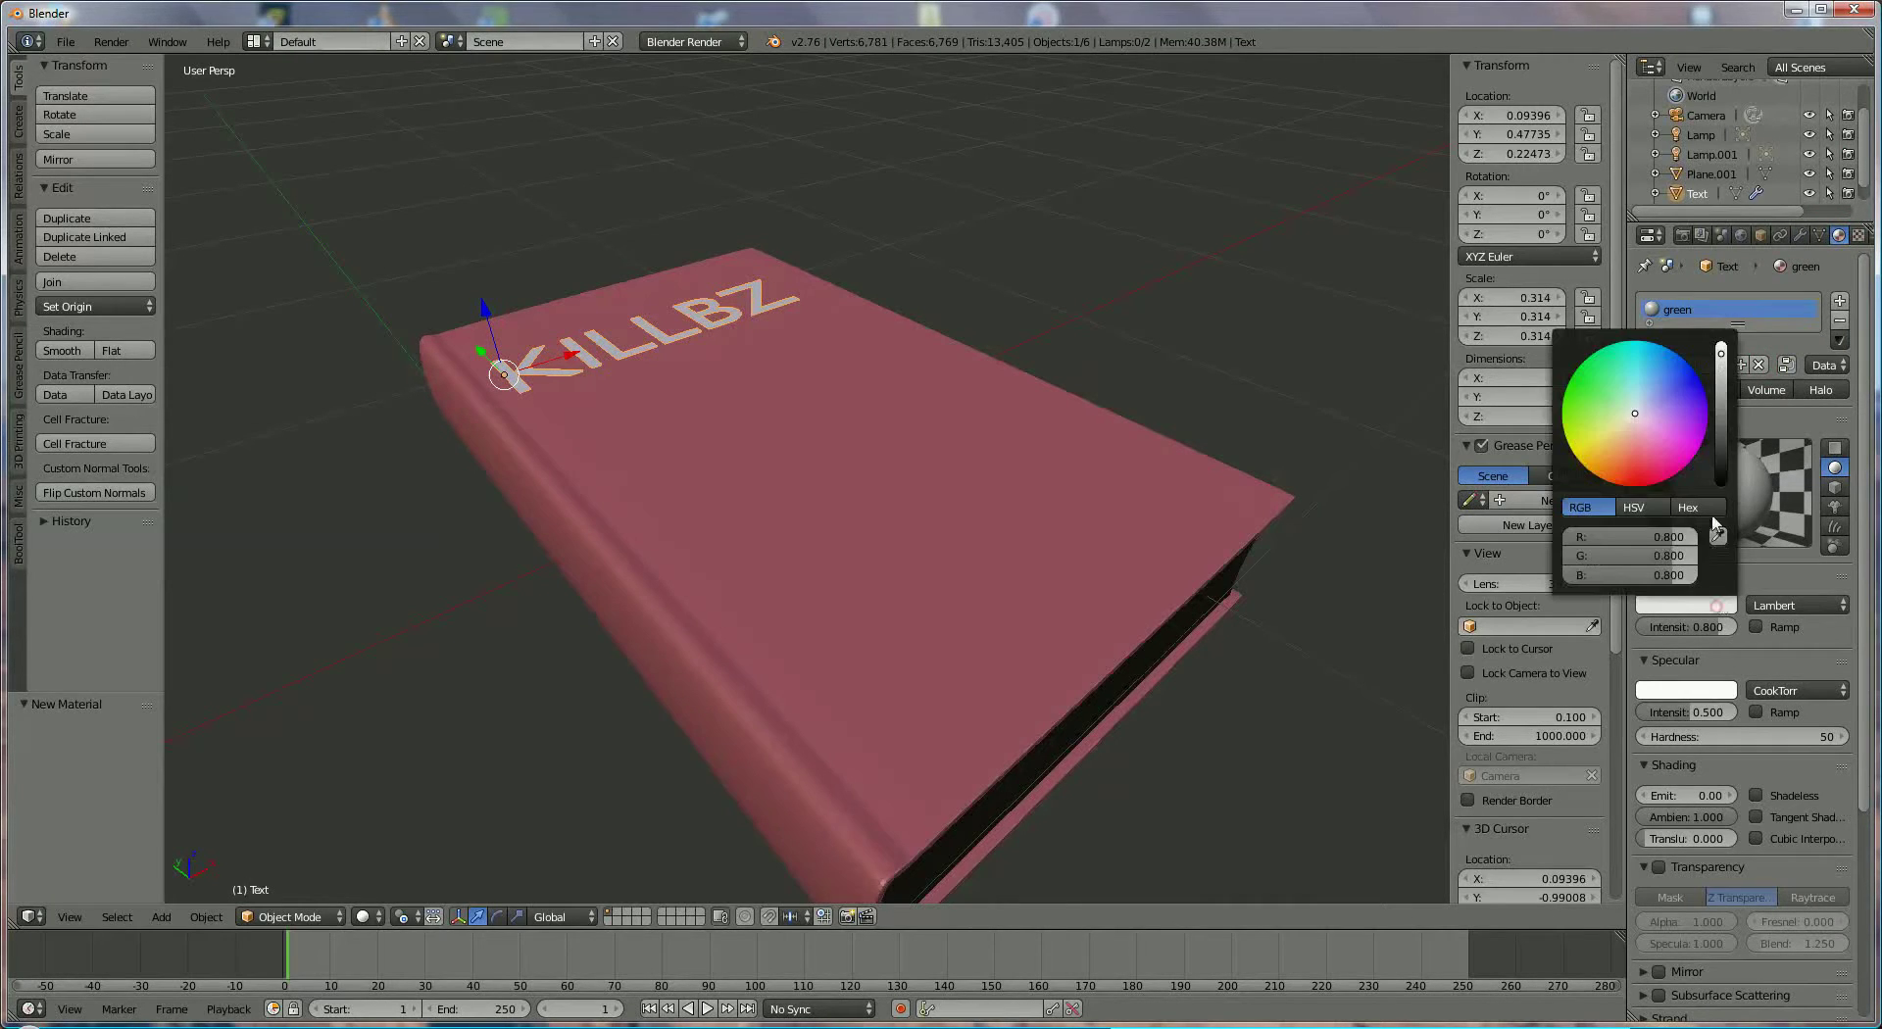
{"action": "left_click", "coordinate": [1581, 383]}
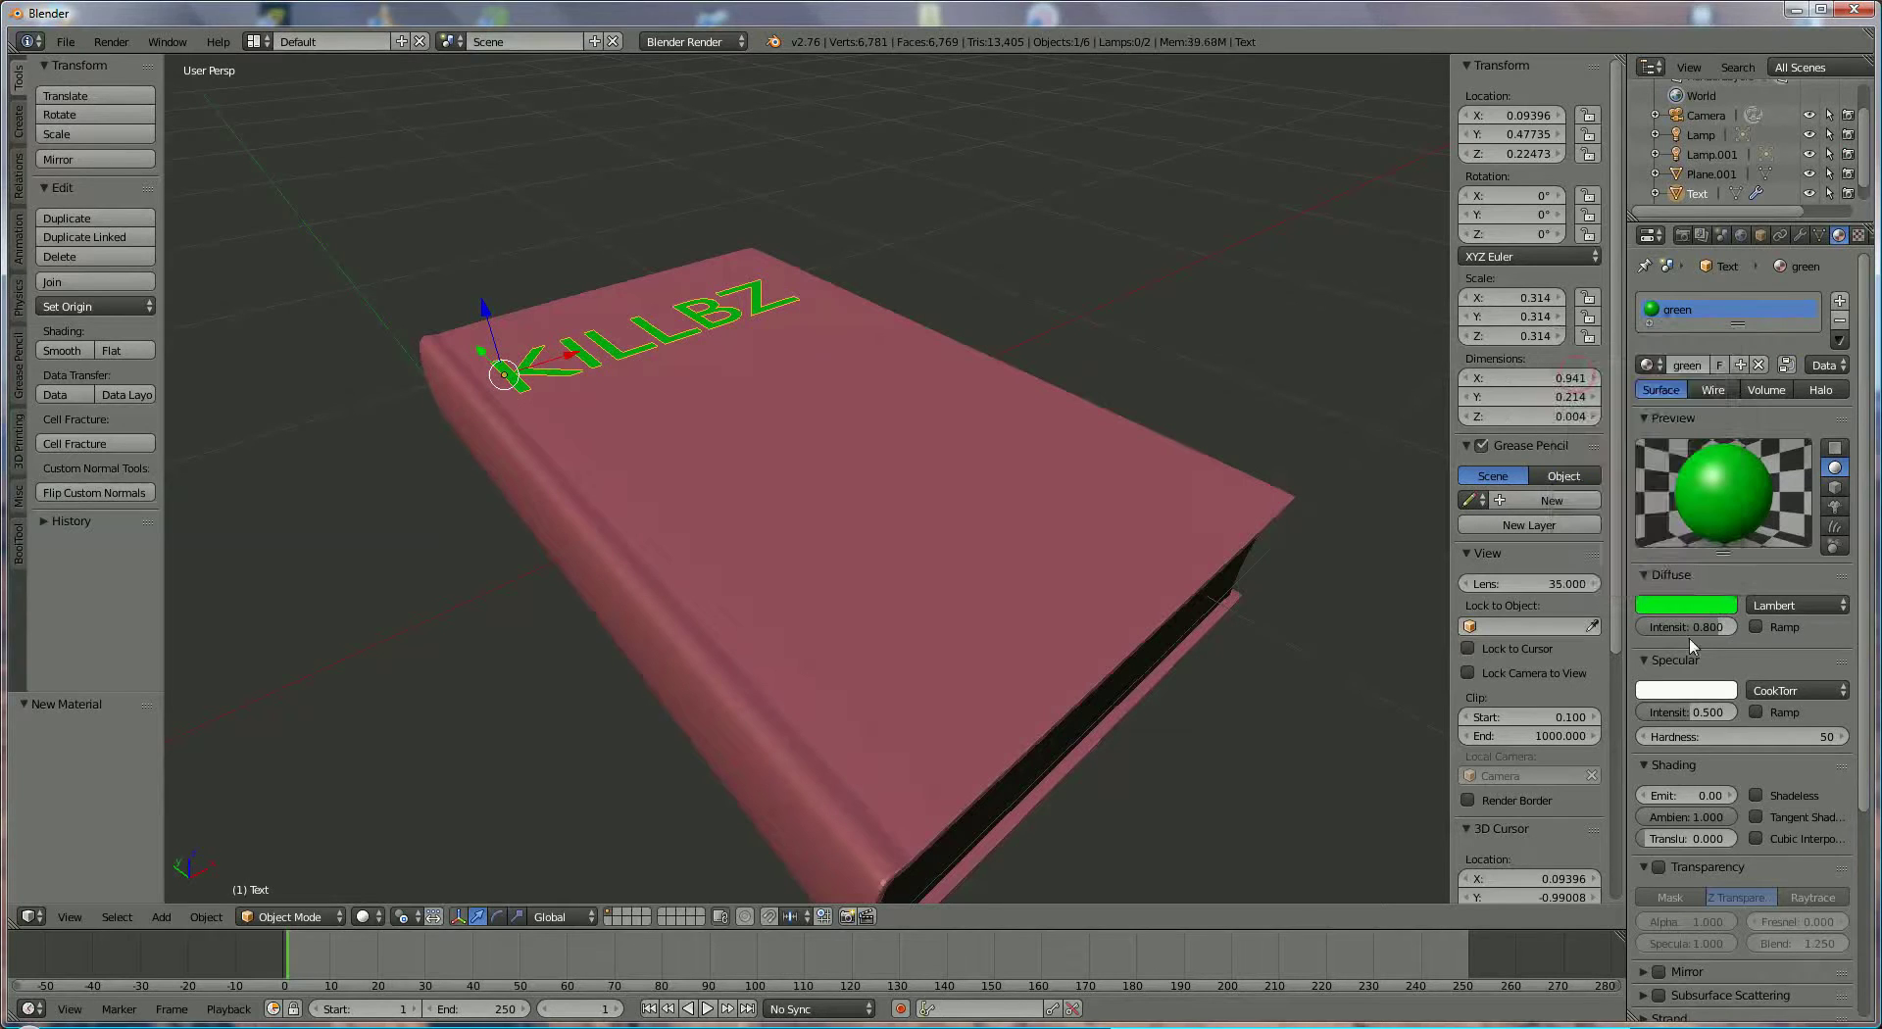
{"action": "left_click_drag", "start_coordinate": [1696, 630], "coordinate": [1765, 635]}
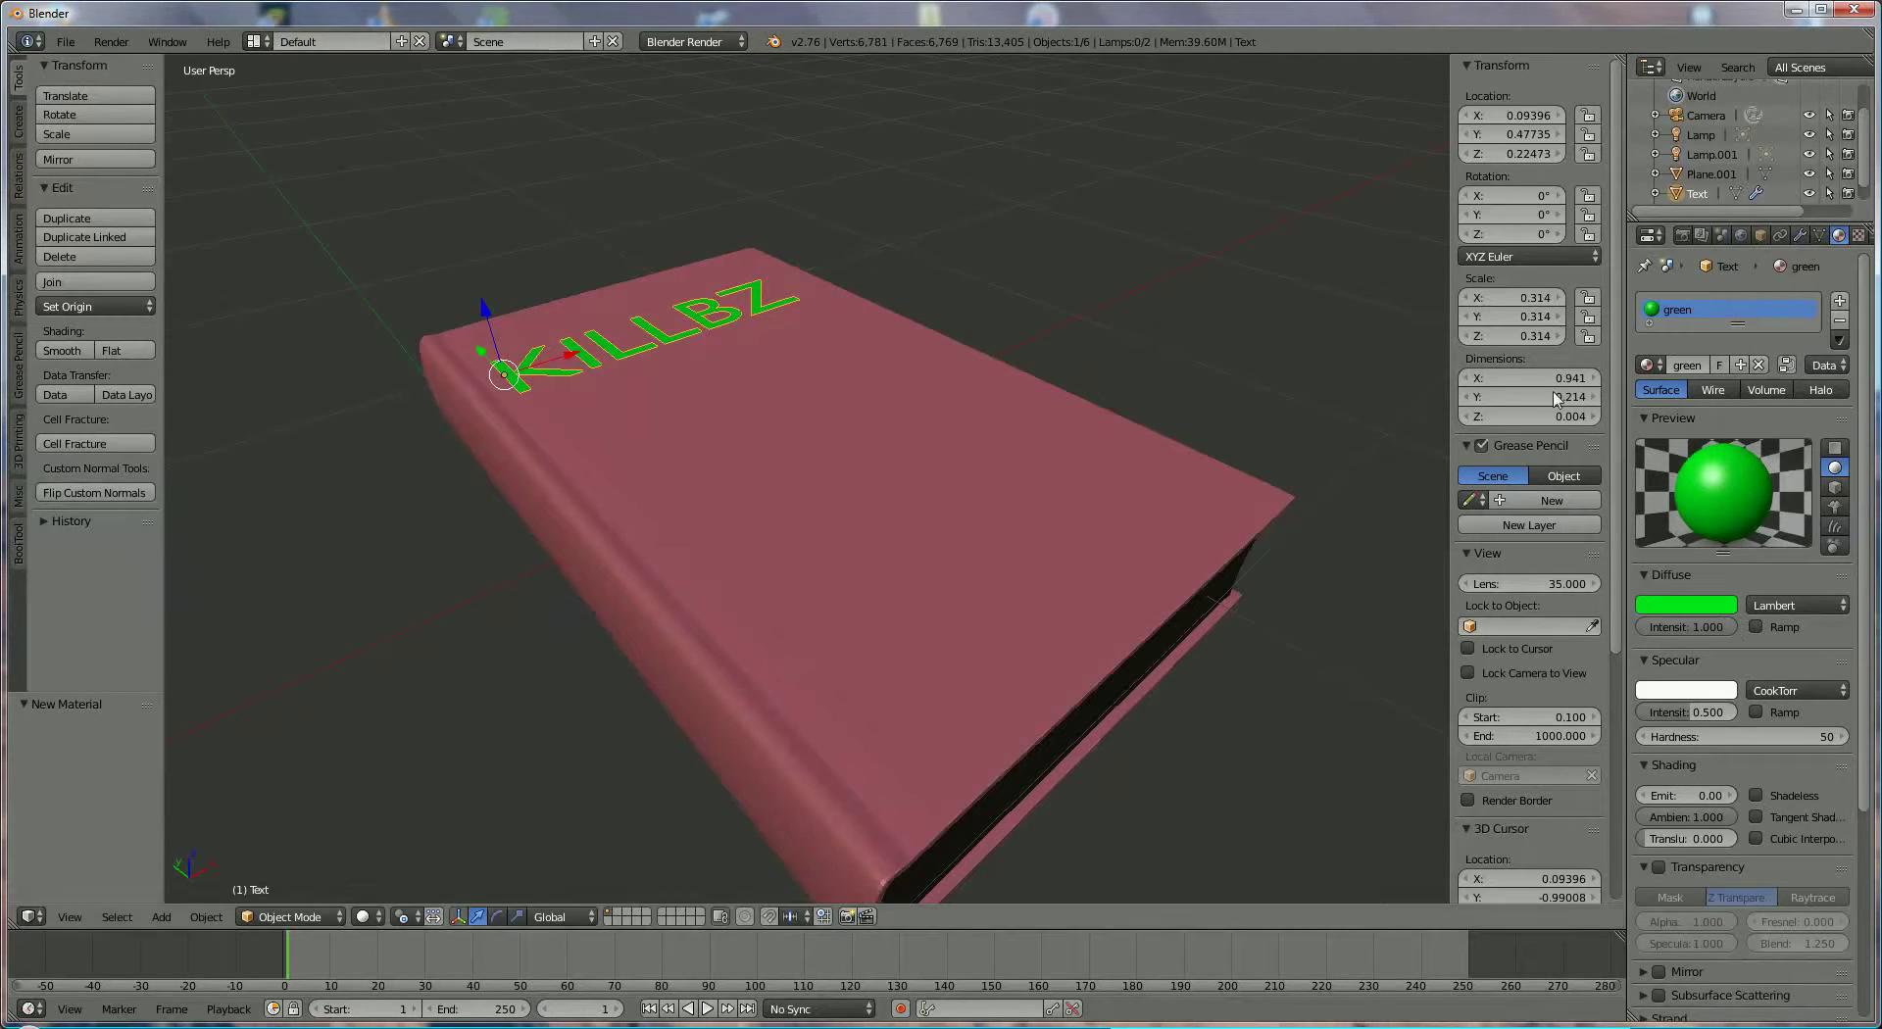
Apply the Shrinkwrap modifier on the text and render the scene
{"action": "left_click", "coordinate": [1800, 235]}
{"action": "left_click", "coordinate": [1673, 367]}
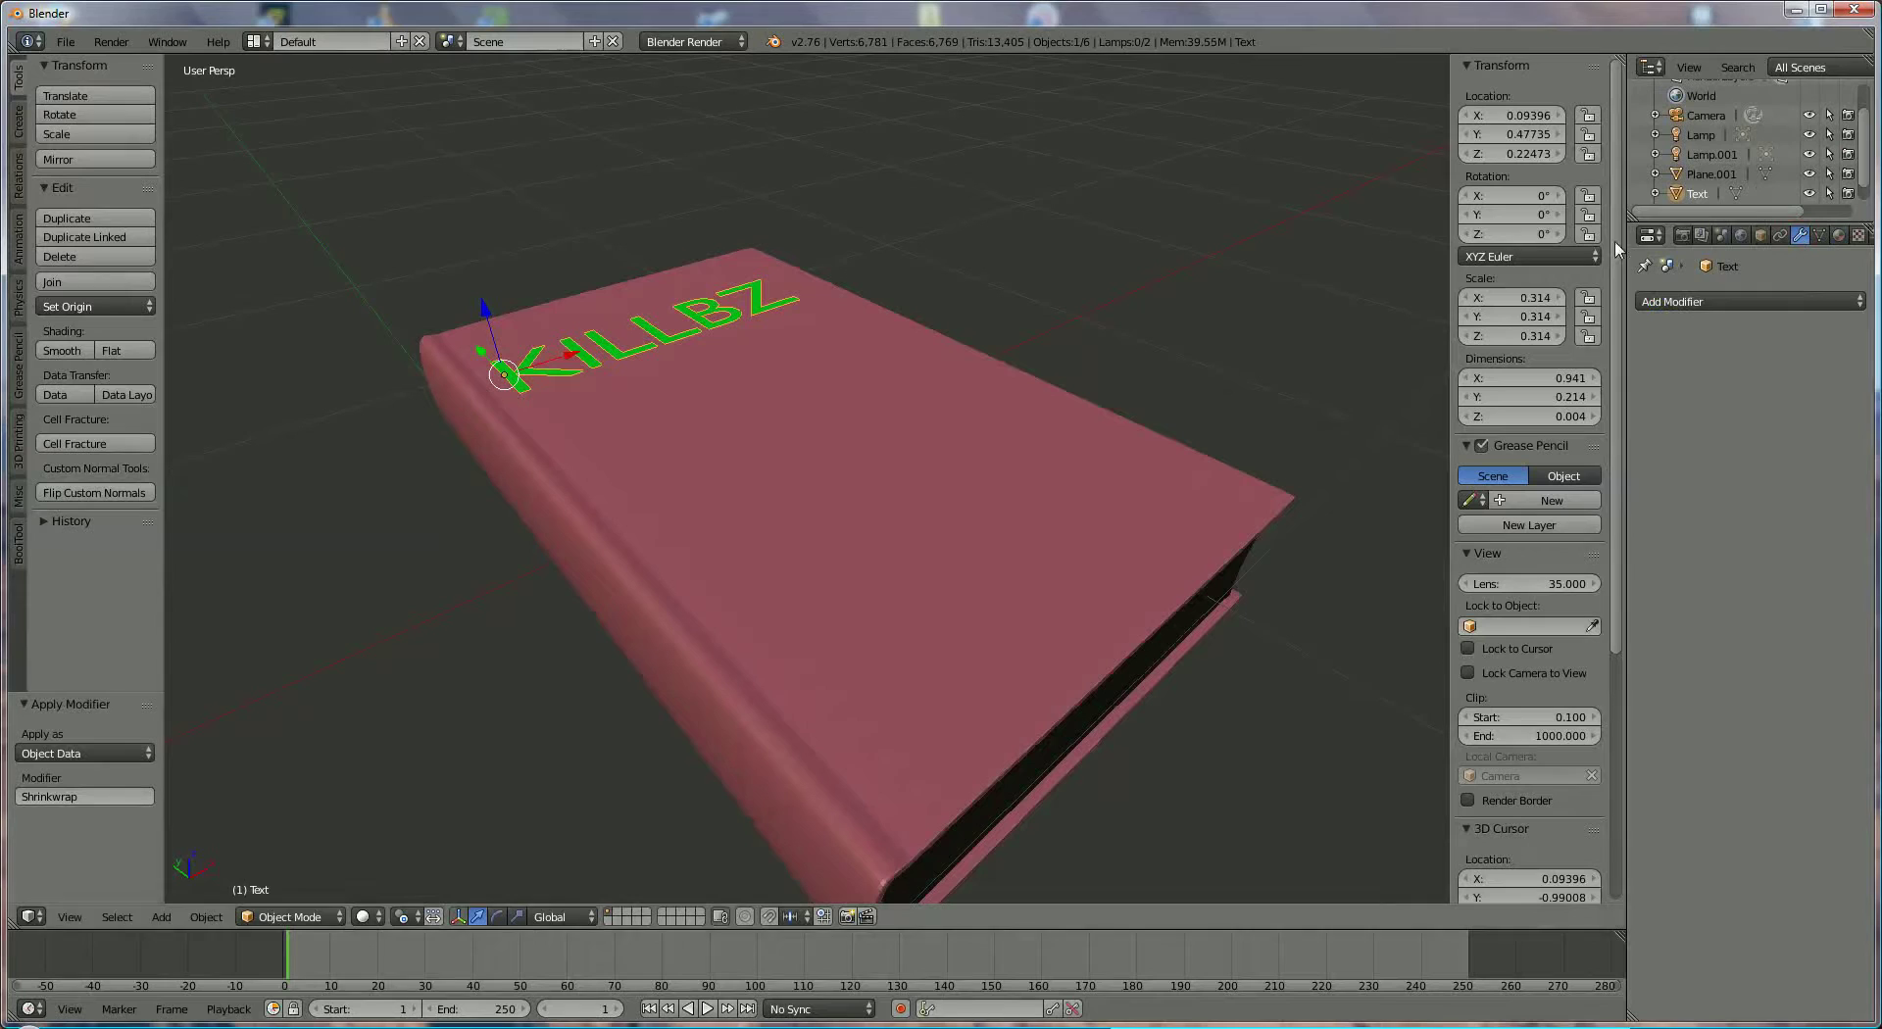
{"action": "left_click", "coordinate": [1683, 235]}
{"action": "left_click", "coordinate": [1671, 325]}
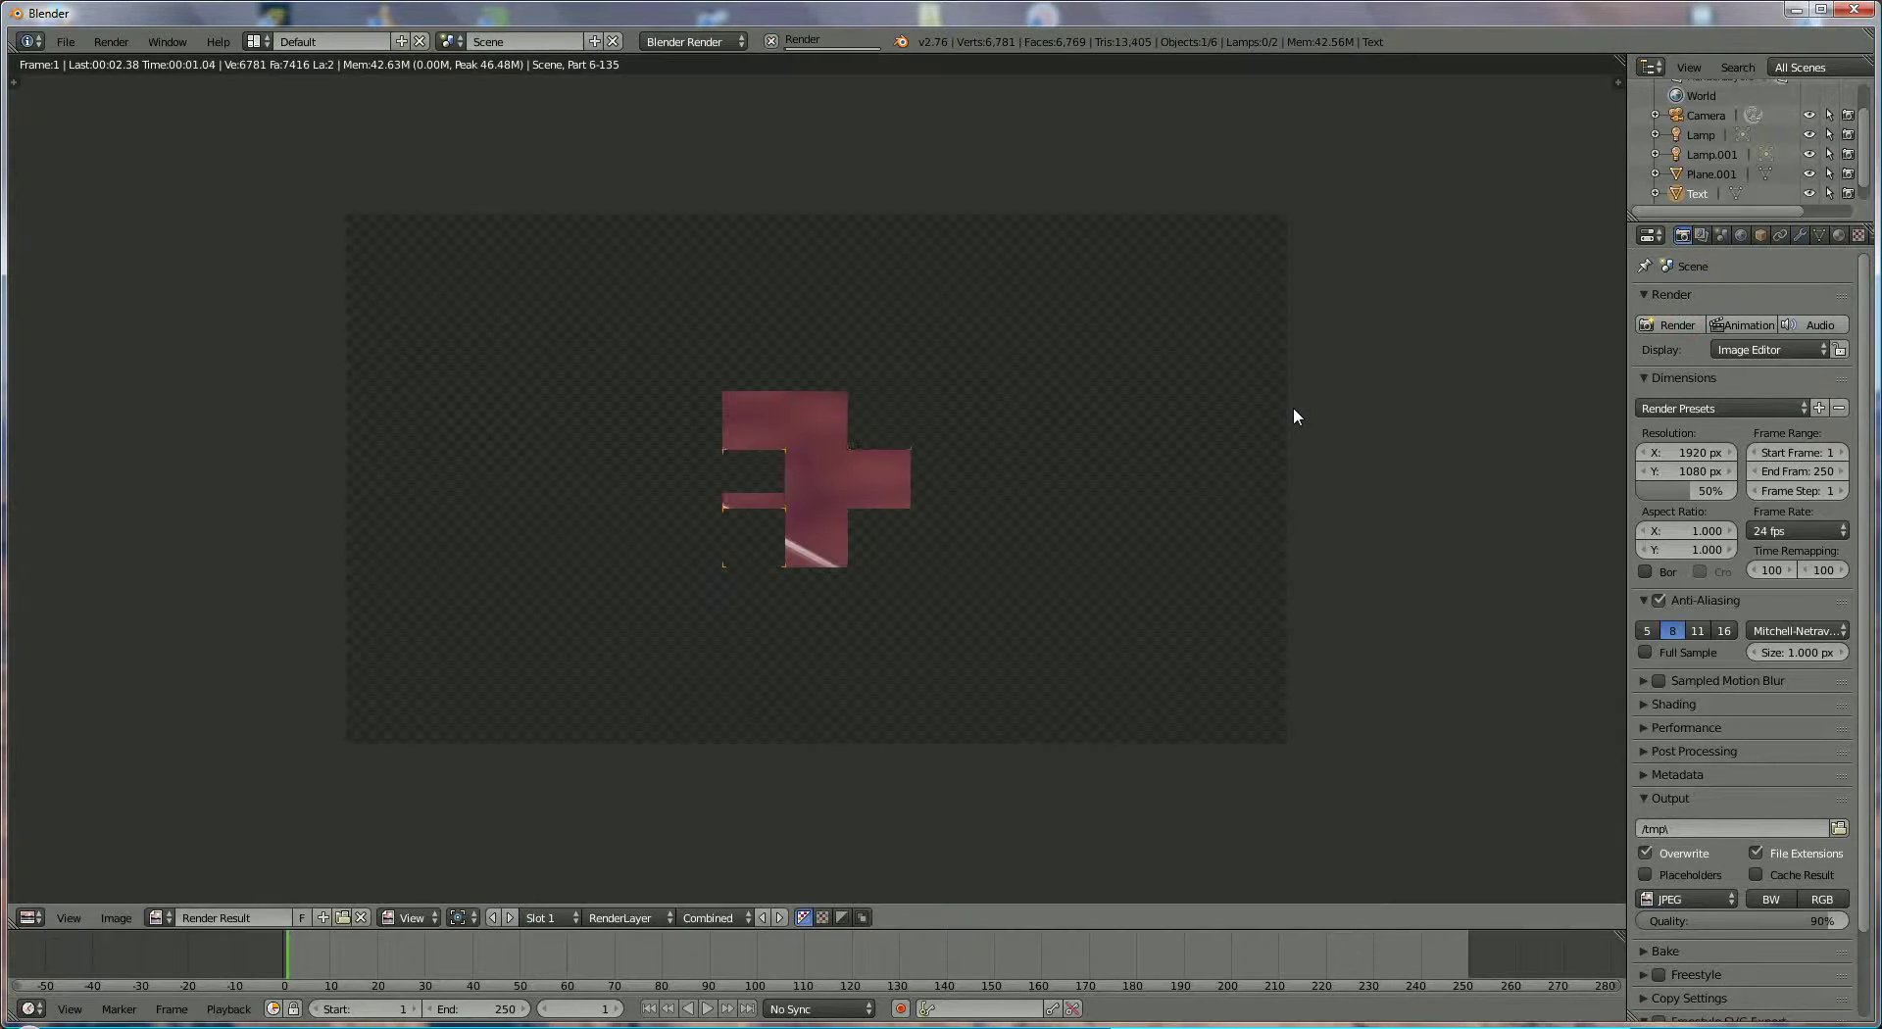